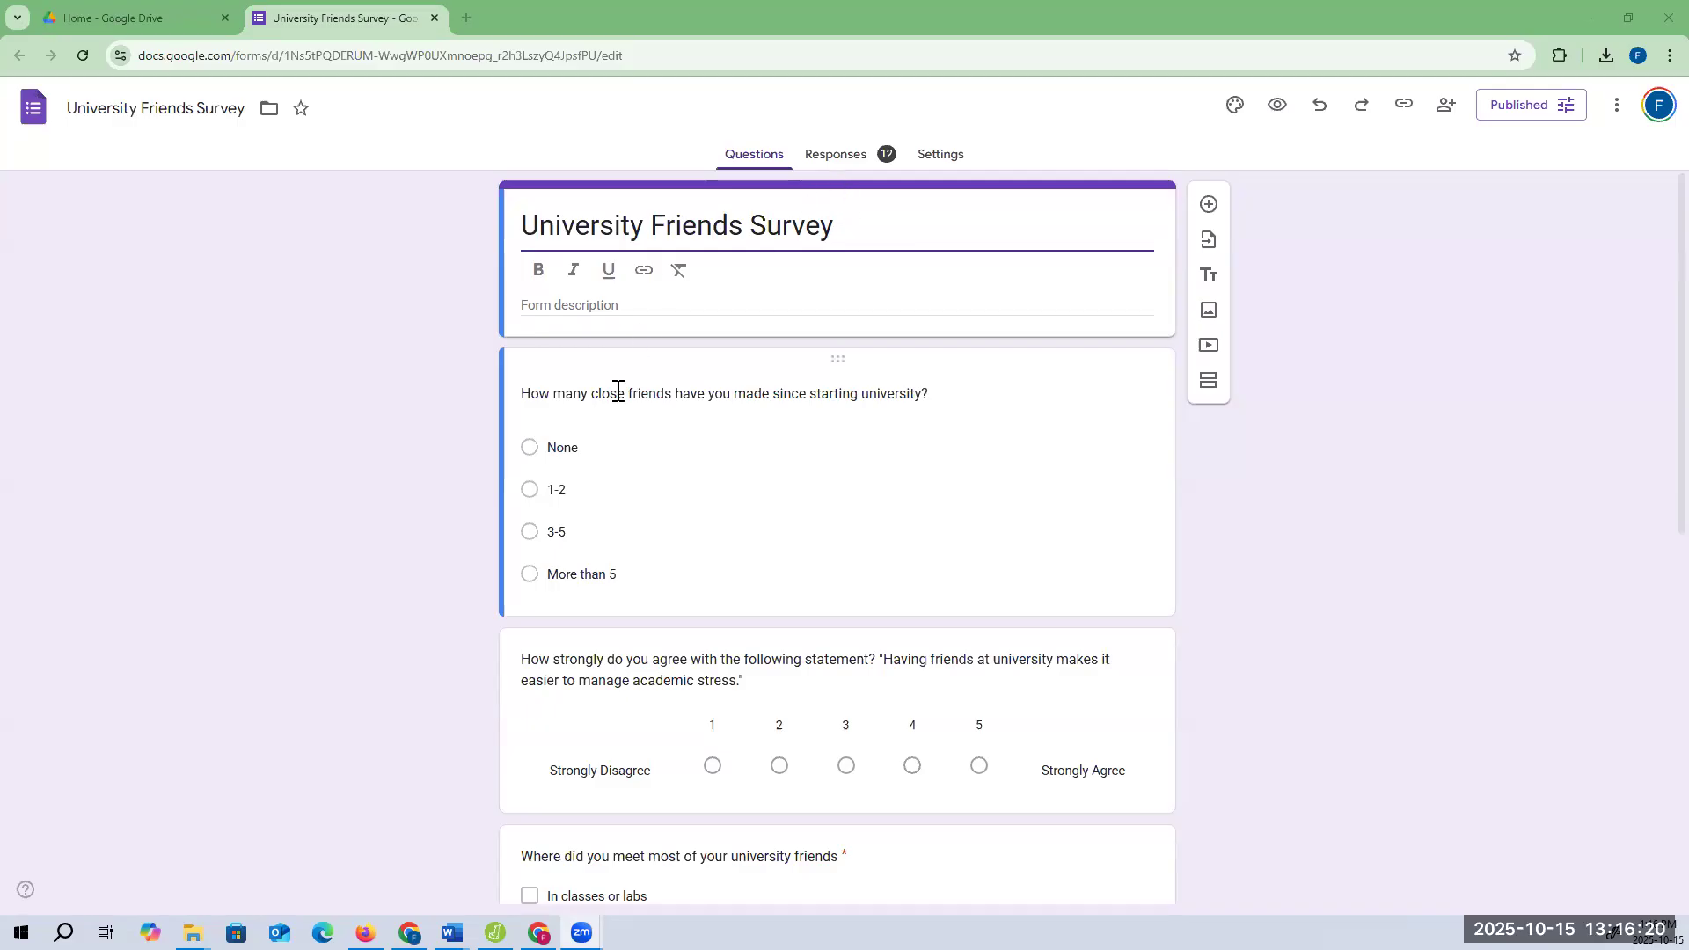
Review all questions and answer options of the University Friends Survey, from the close-friends question to the Demographic / Categorical Question
scroll(678, 444, down, 2)
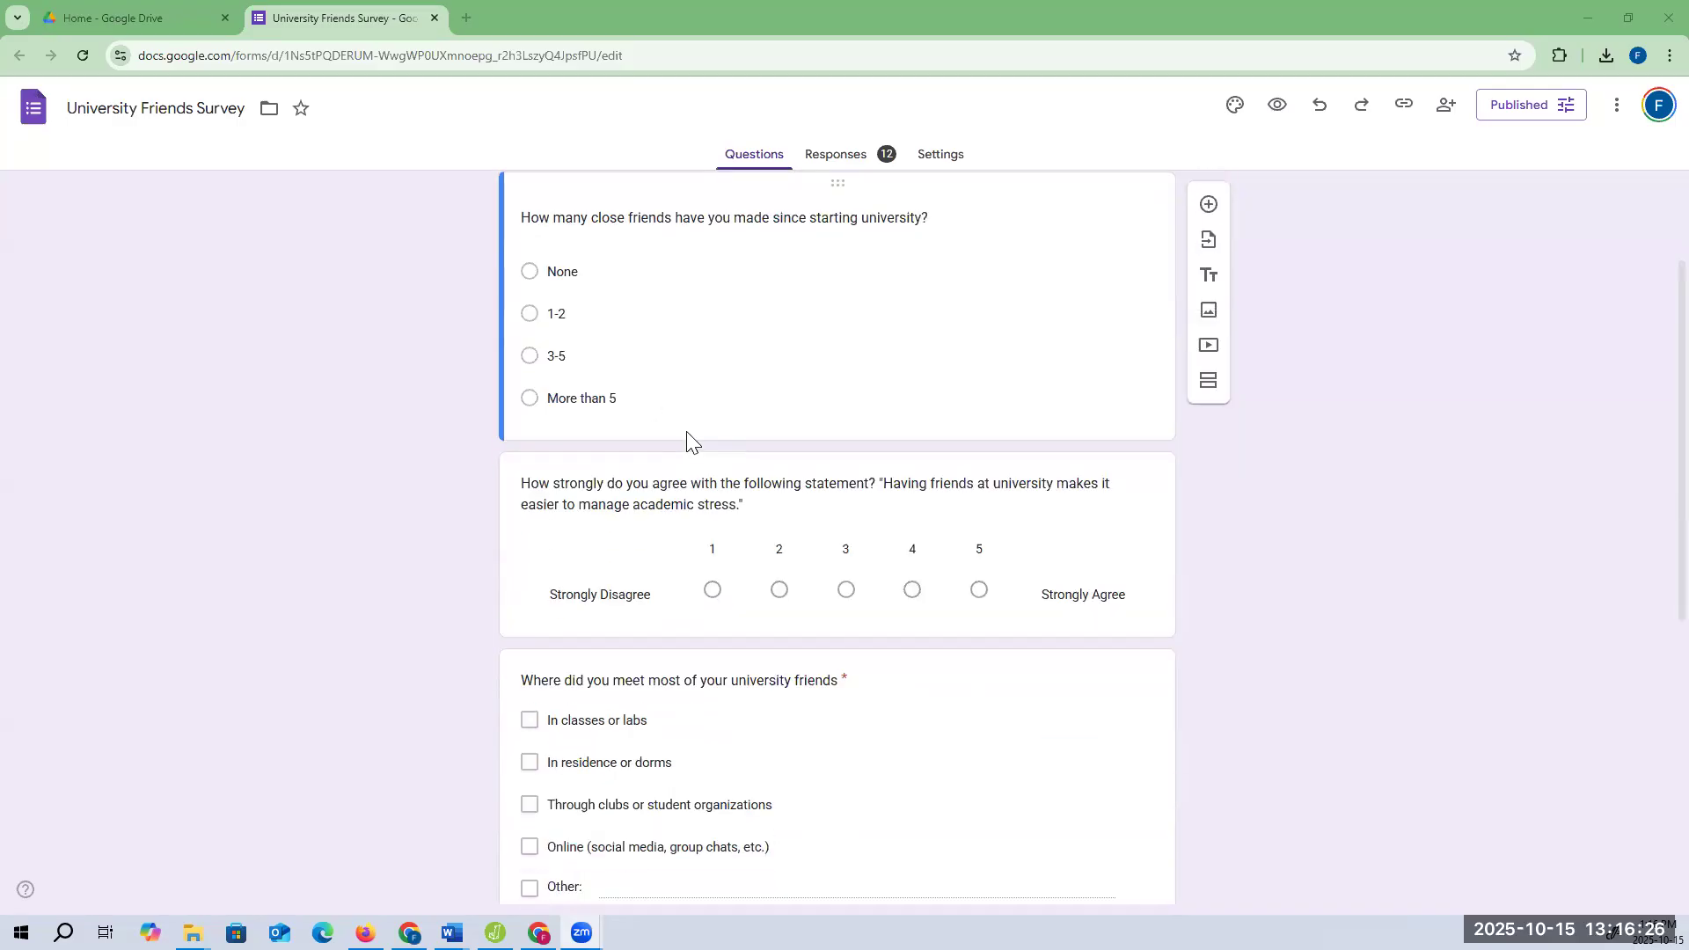
scroll(682, 431, up, 2)
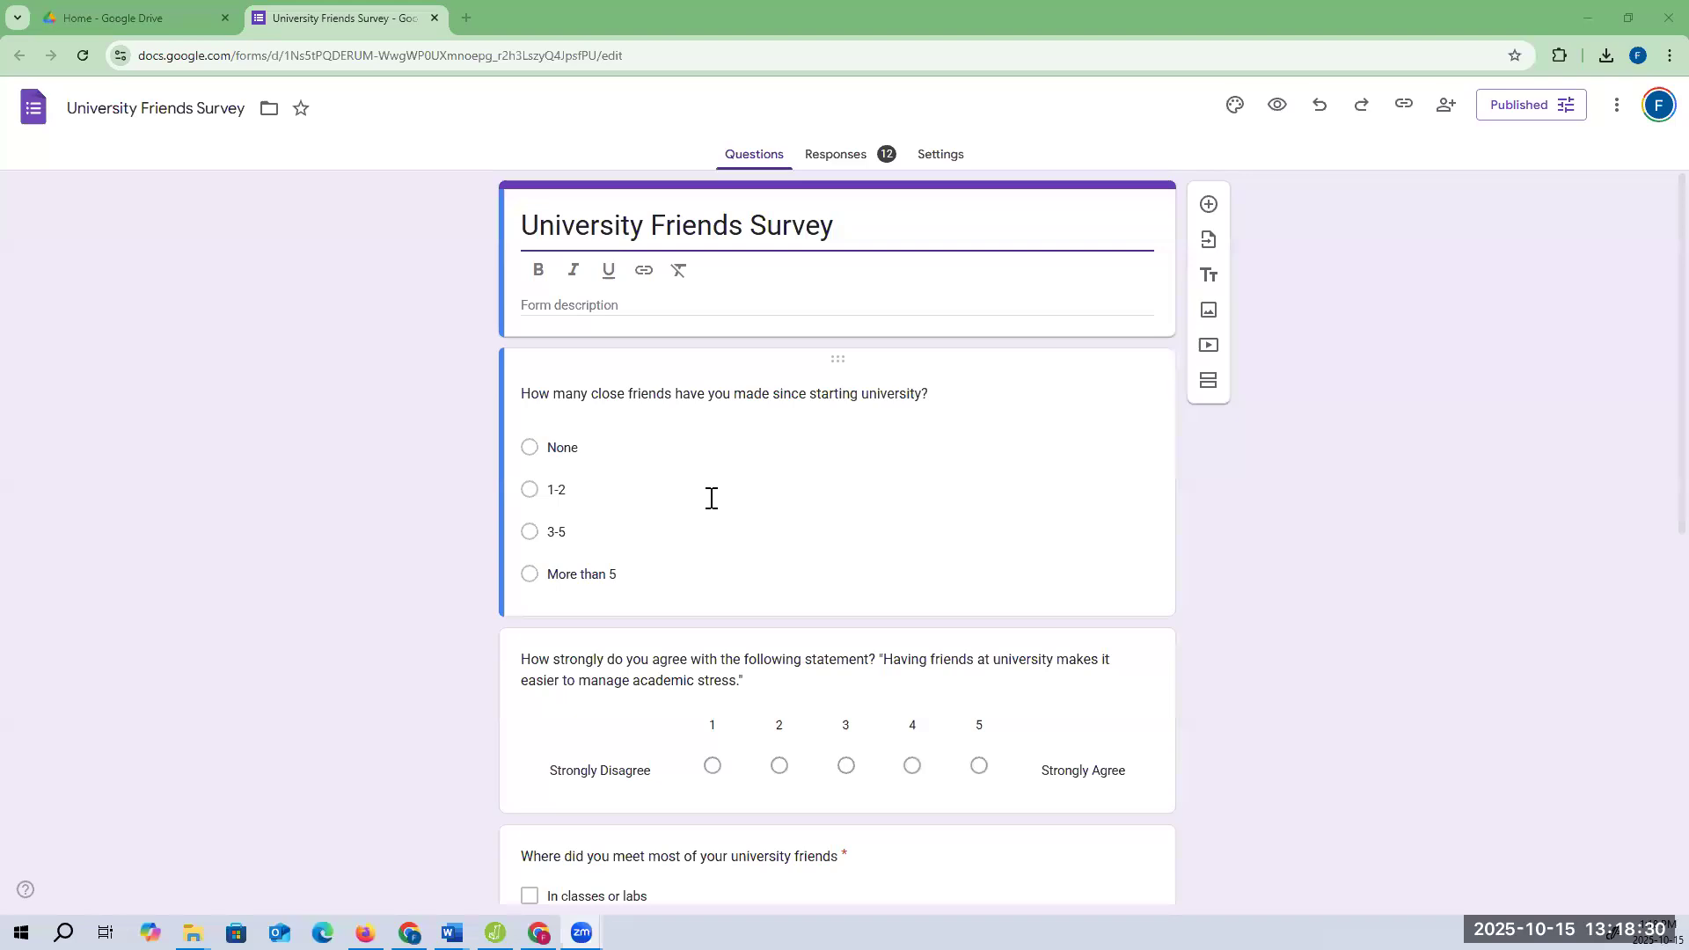
scroll(690, 652, down, 1)
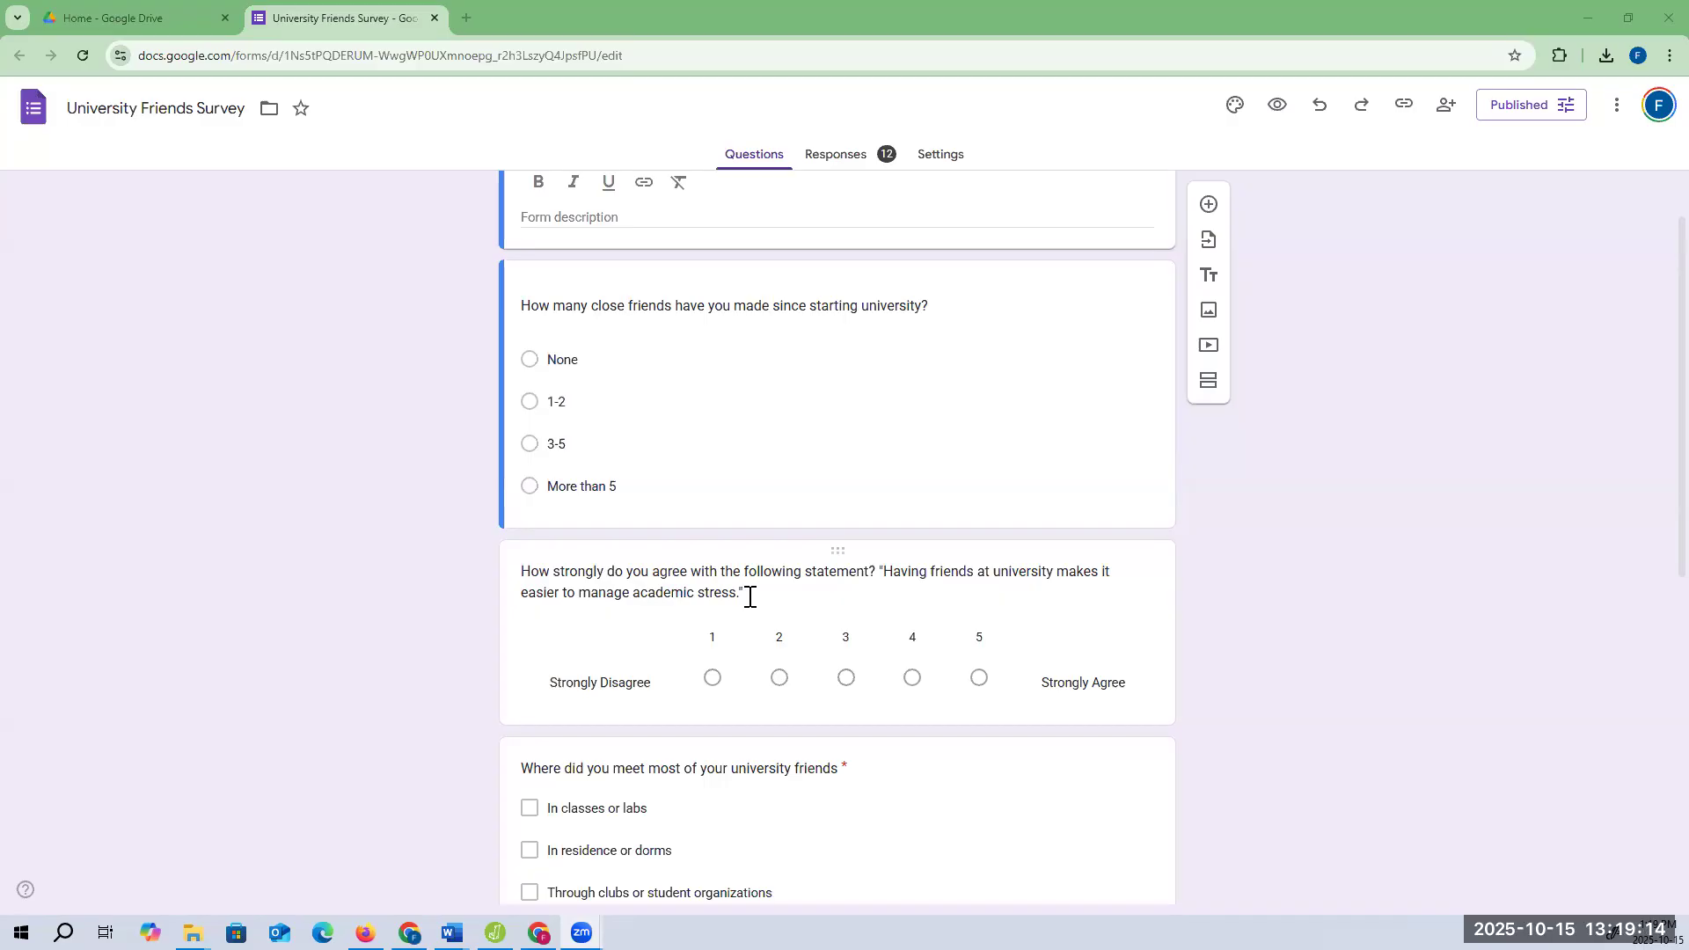
scroll(779, 592, down, 2)
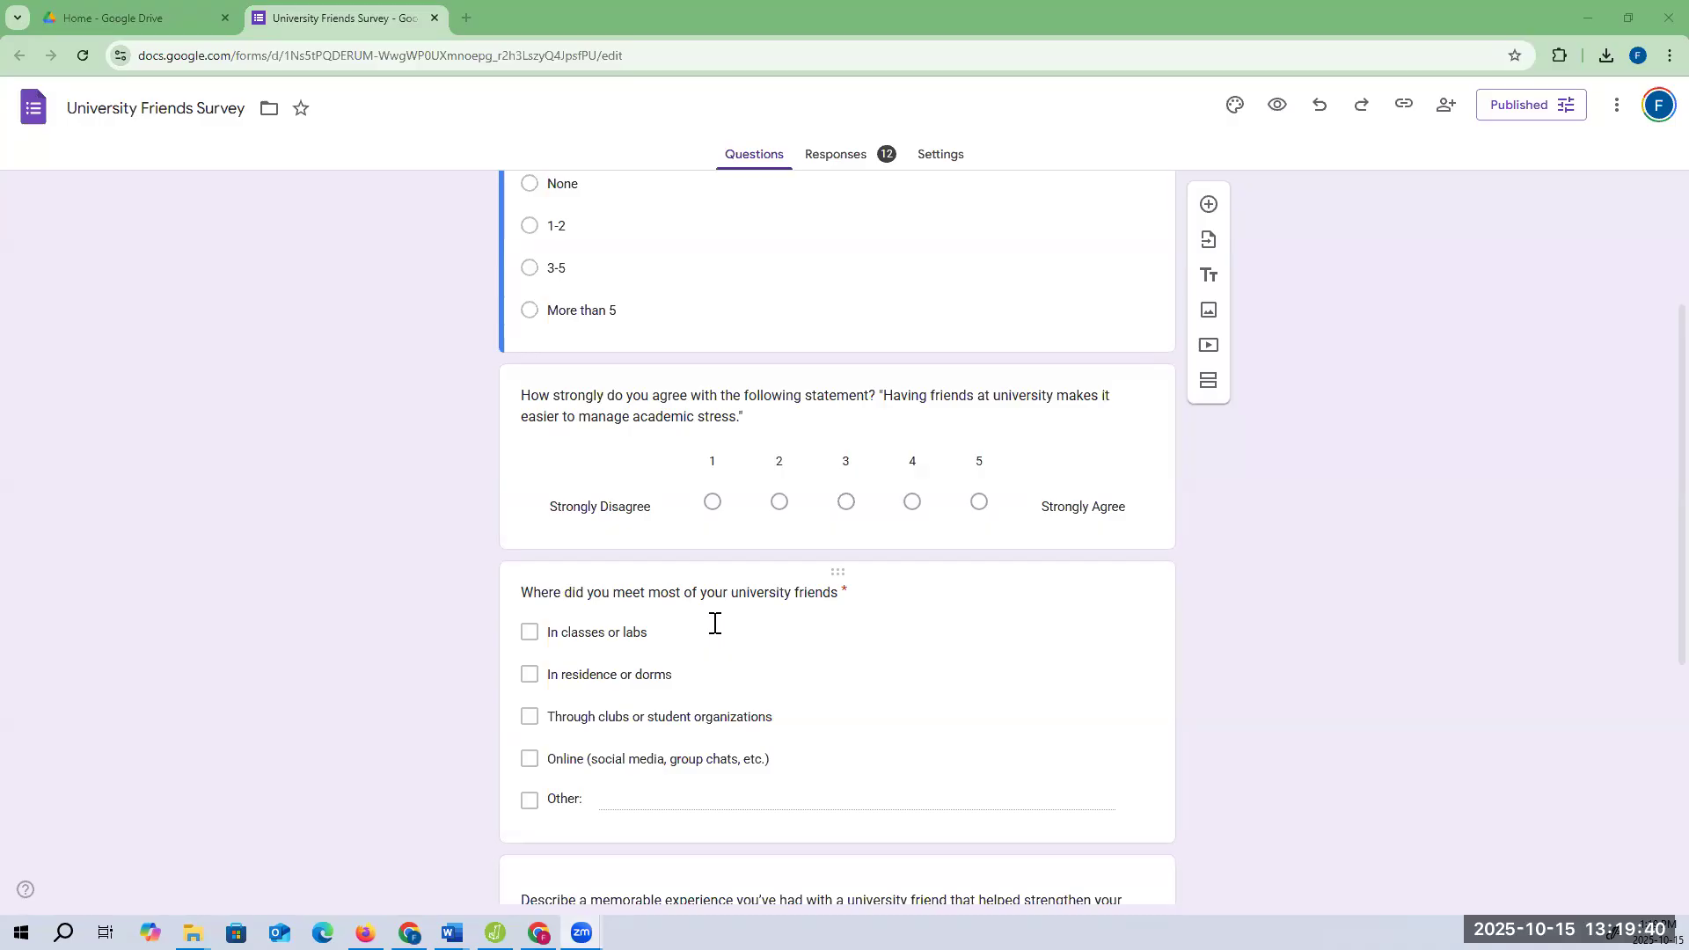
scroll(714, 623, down, 2)
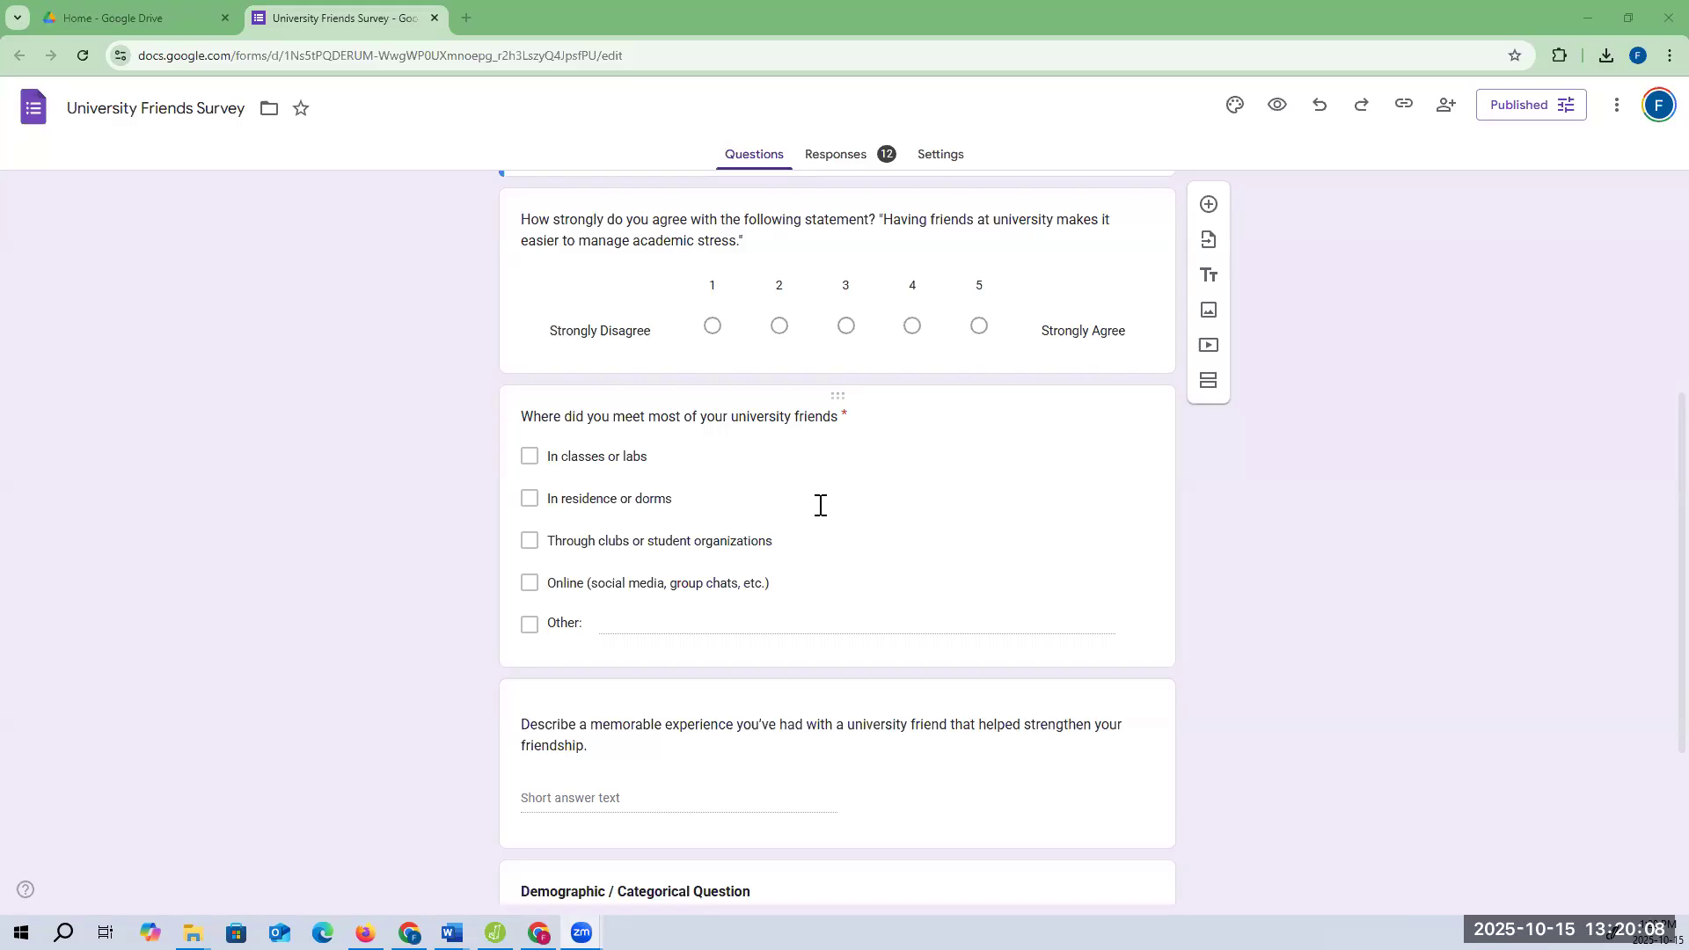
scroll(820, 505, down, 3)
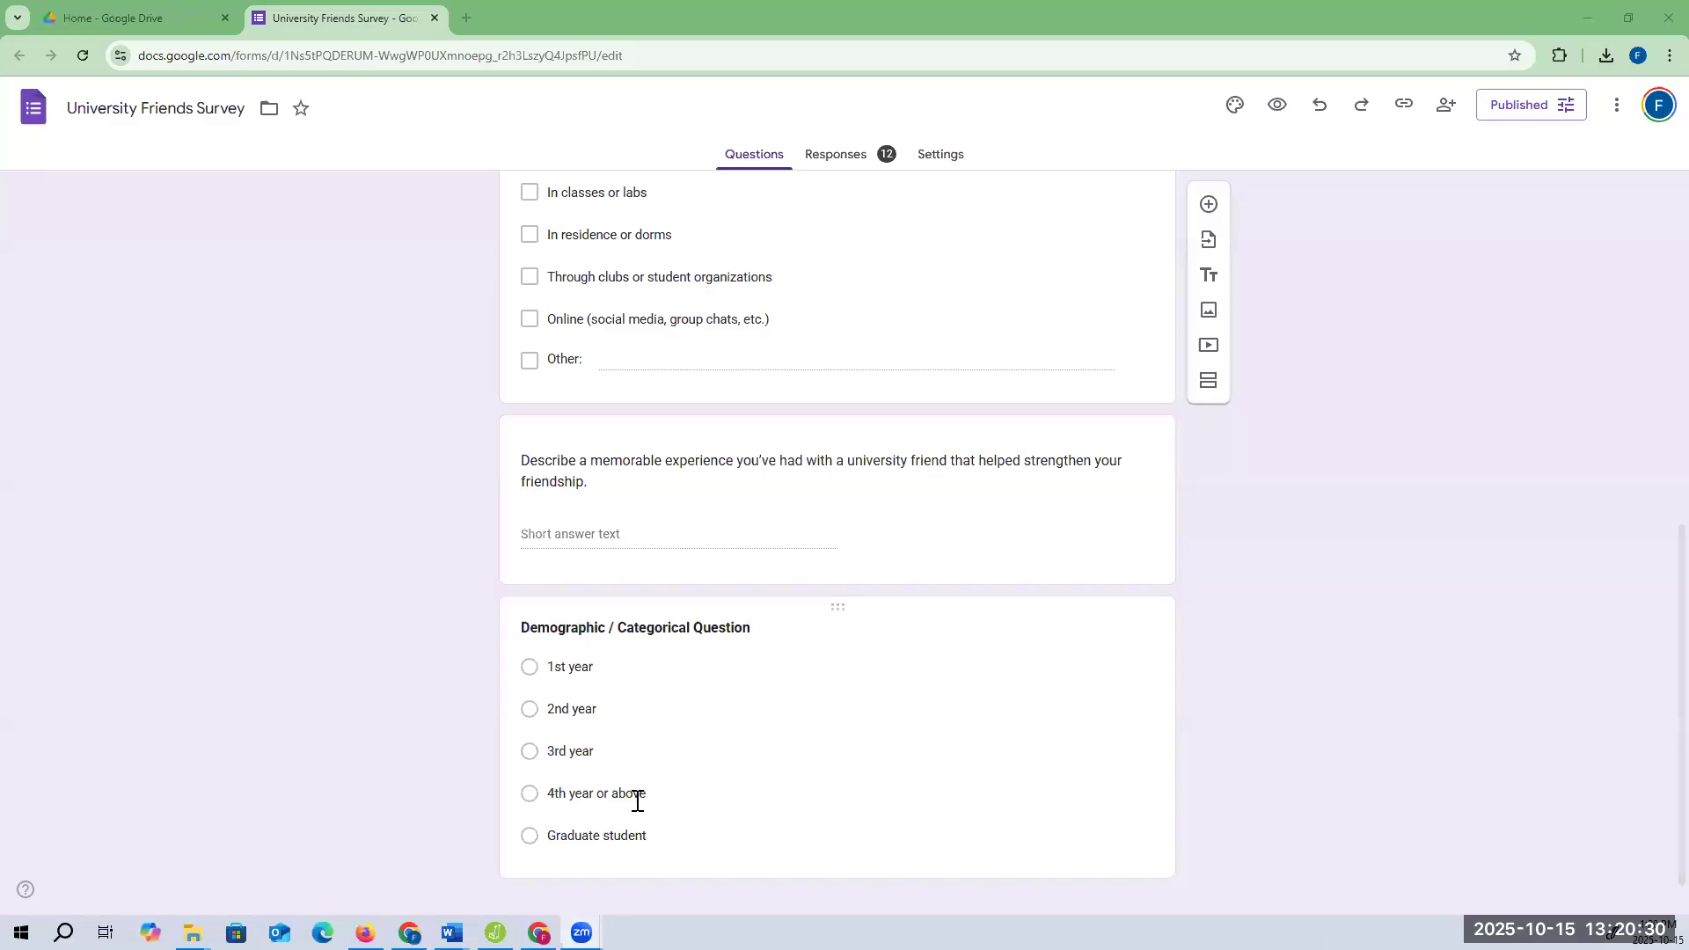
scroll(636, 805, down, 1)
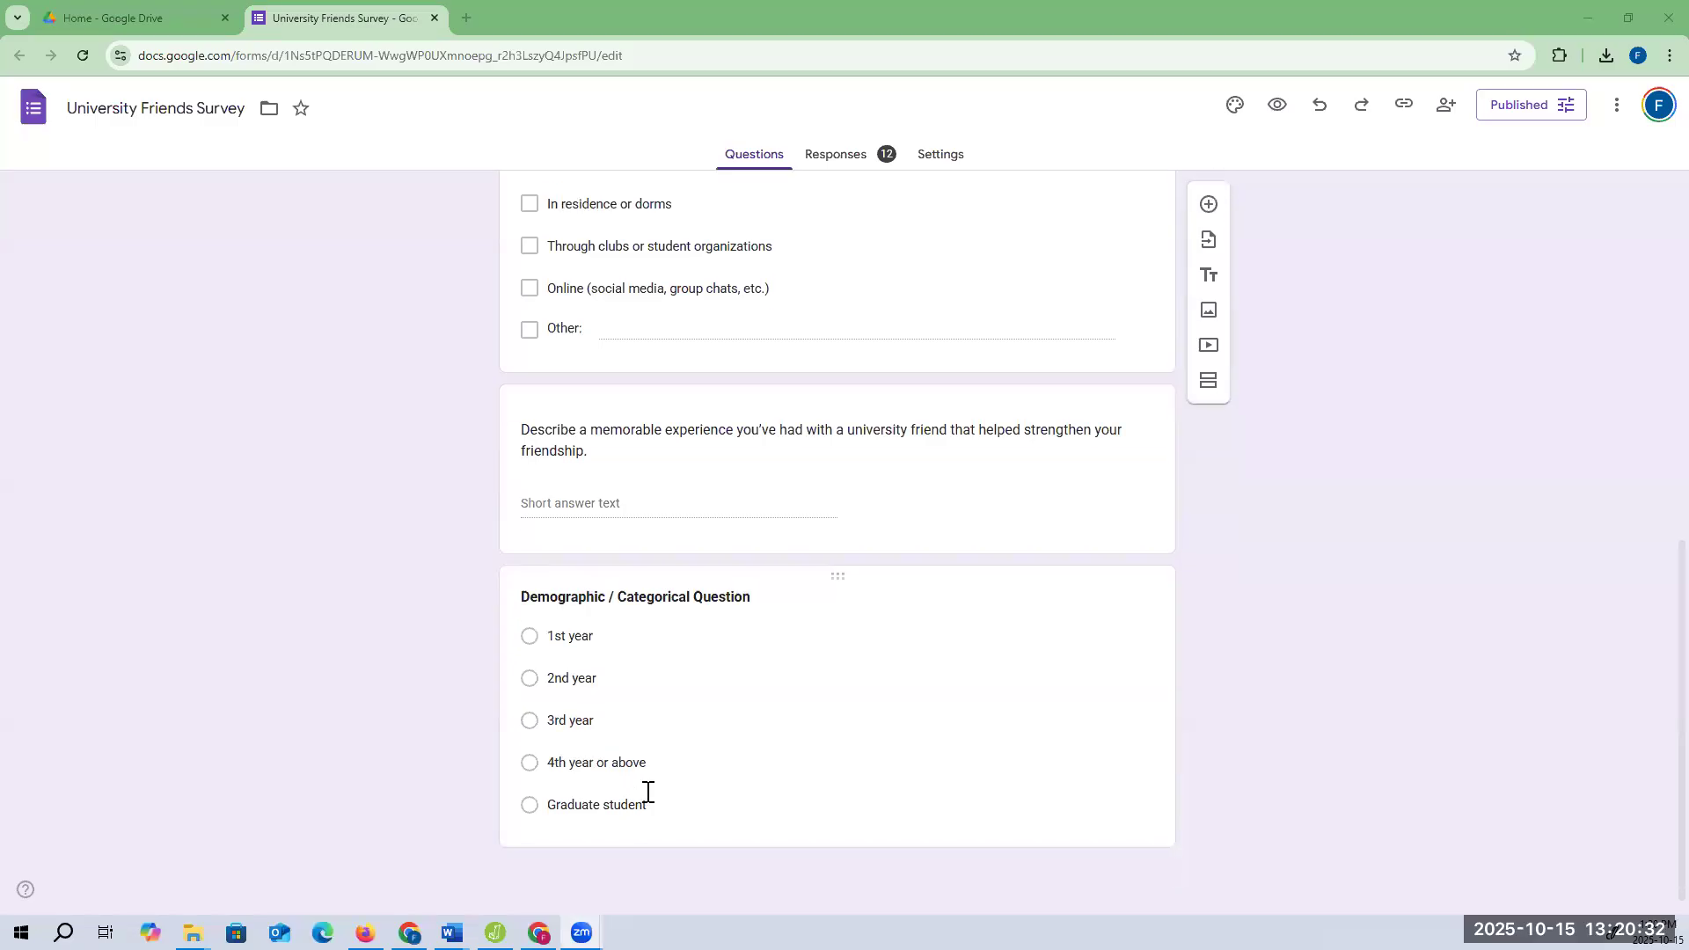
scroll(645, 796, up, 8)
scroll(645, 796, up, 1)
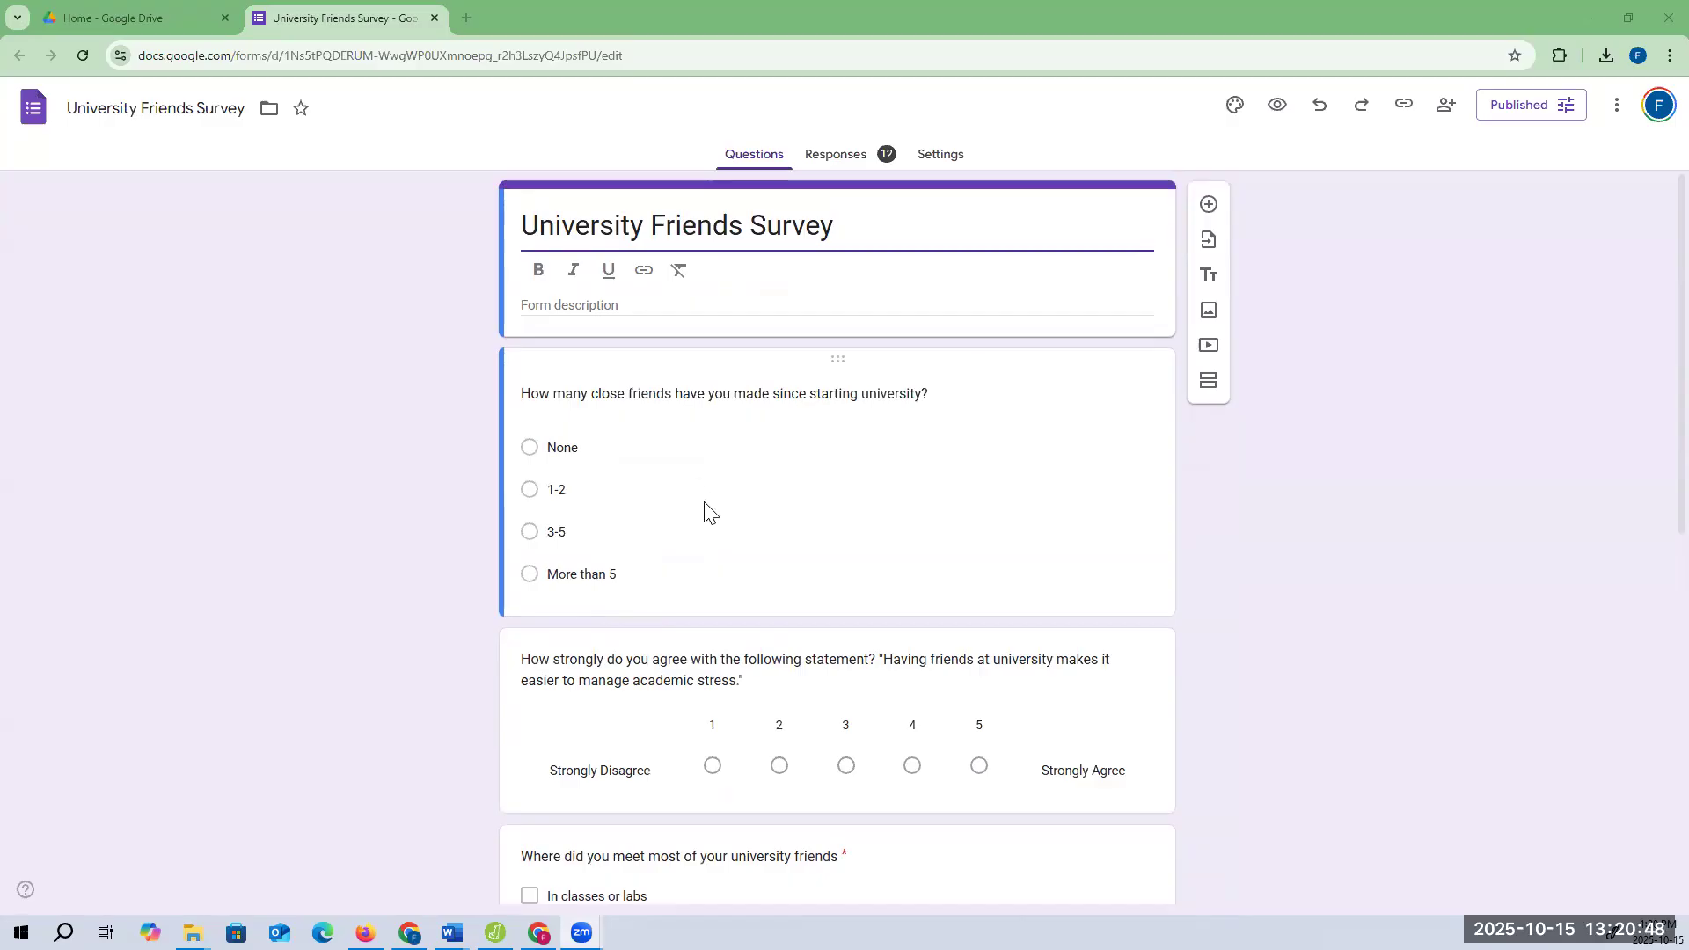
scroll(706, 503, down, 8)
scroll(705, 503, up, 8)
Open the survey's response summary and examine each slice of the pie chart on close friends made since starting university
click(843, 158)
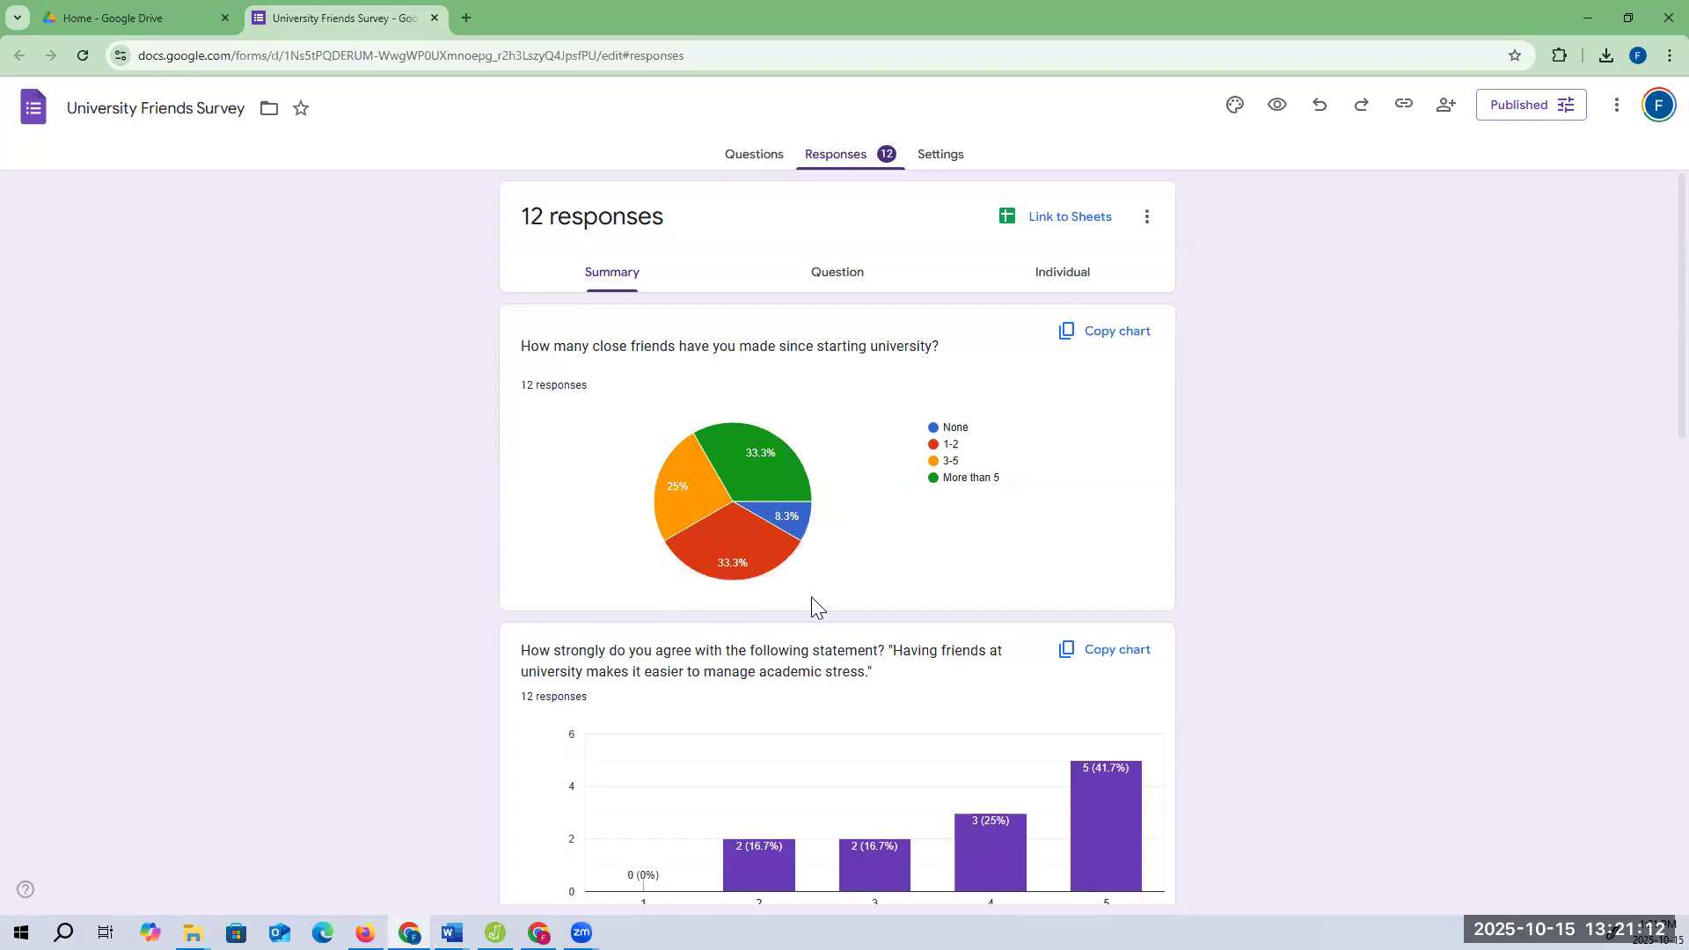
mouse_move(748, 574)
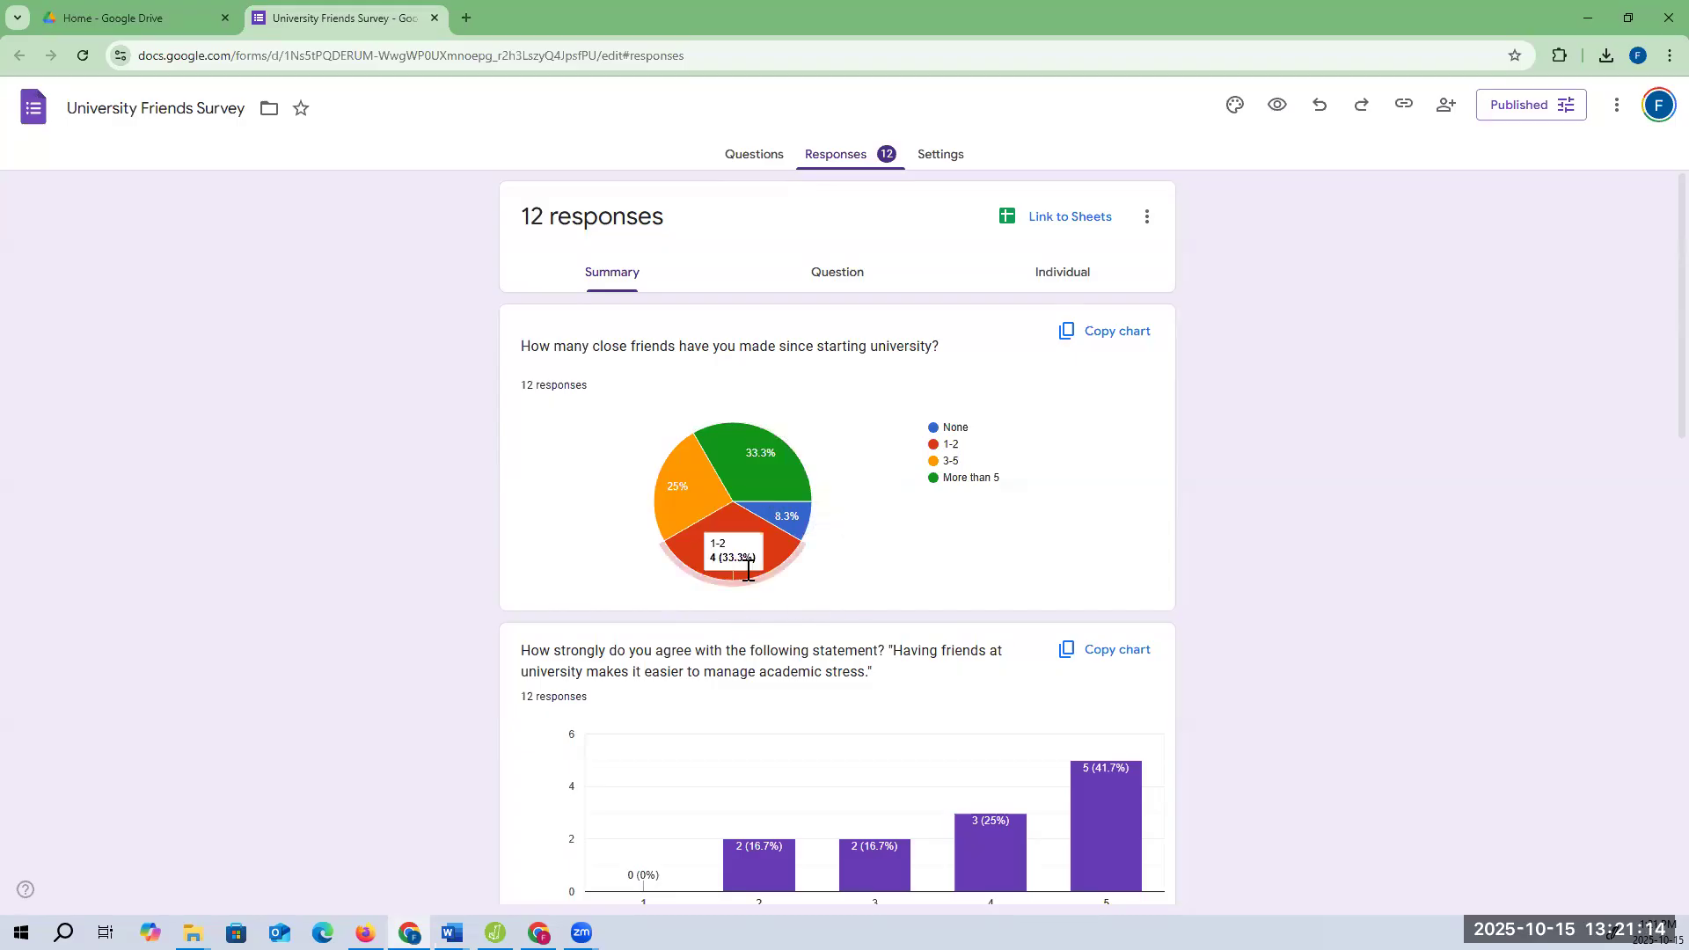
mouse_move(769, 466)
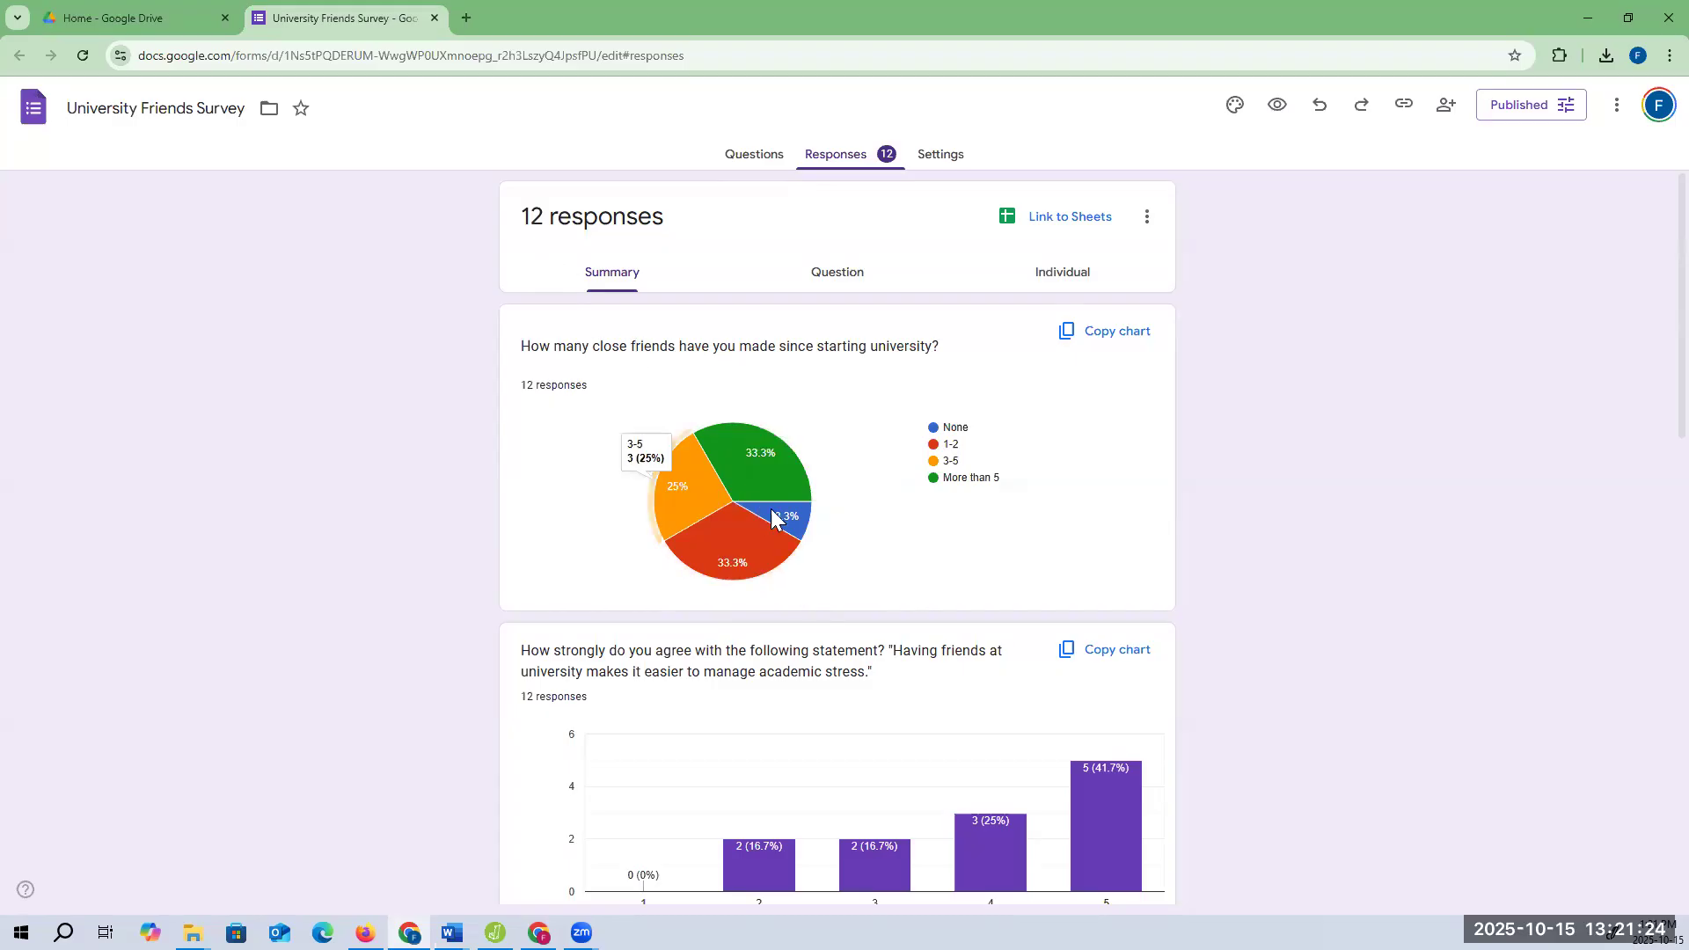
mouse_move(798, 530)
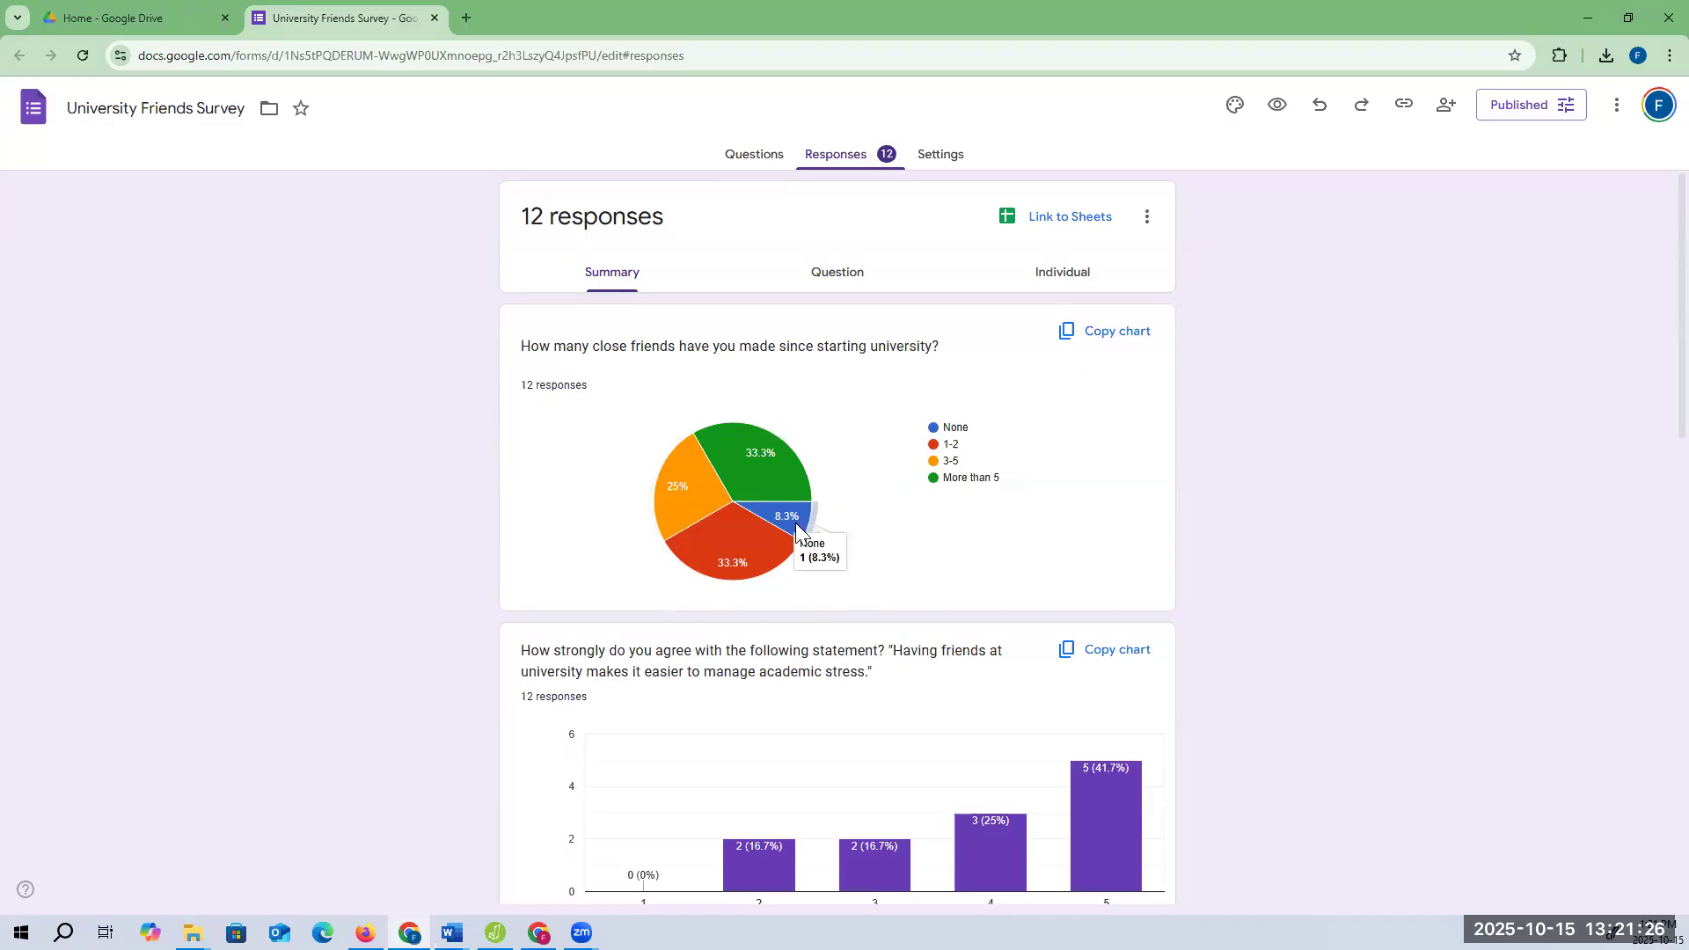
mouse_move(683, 491)
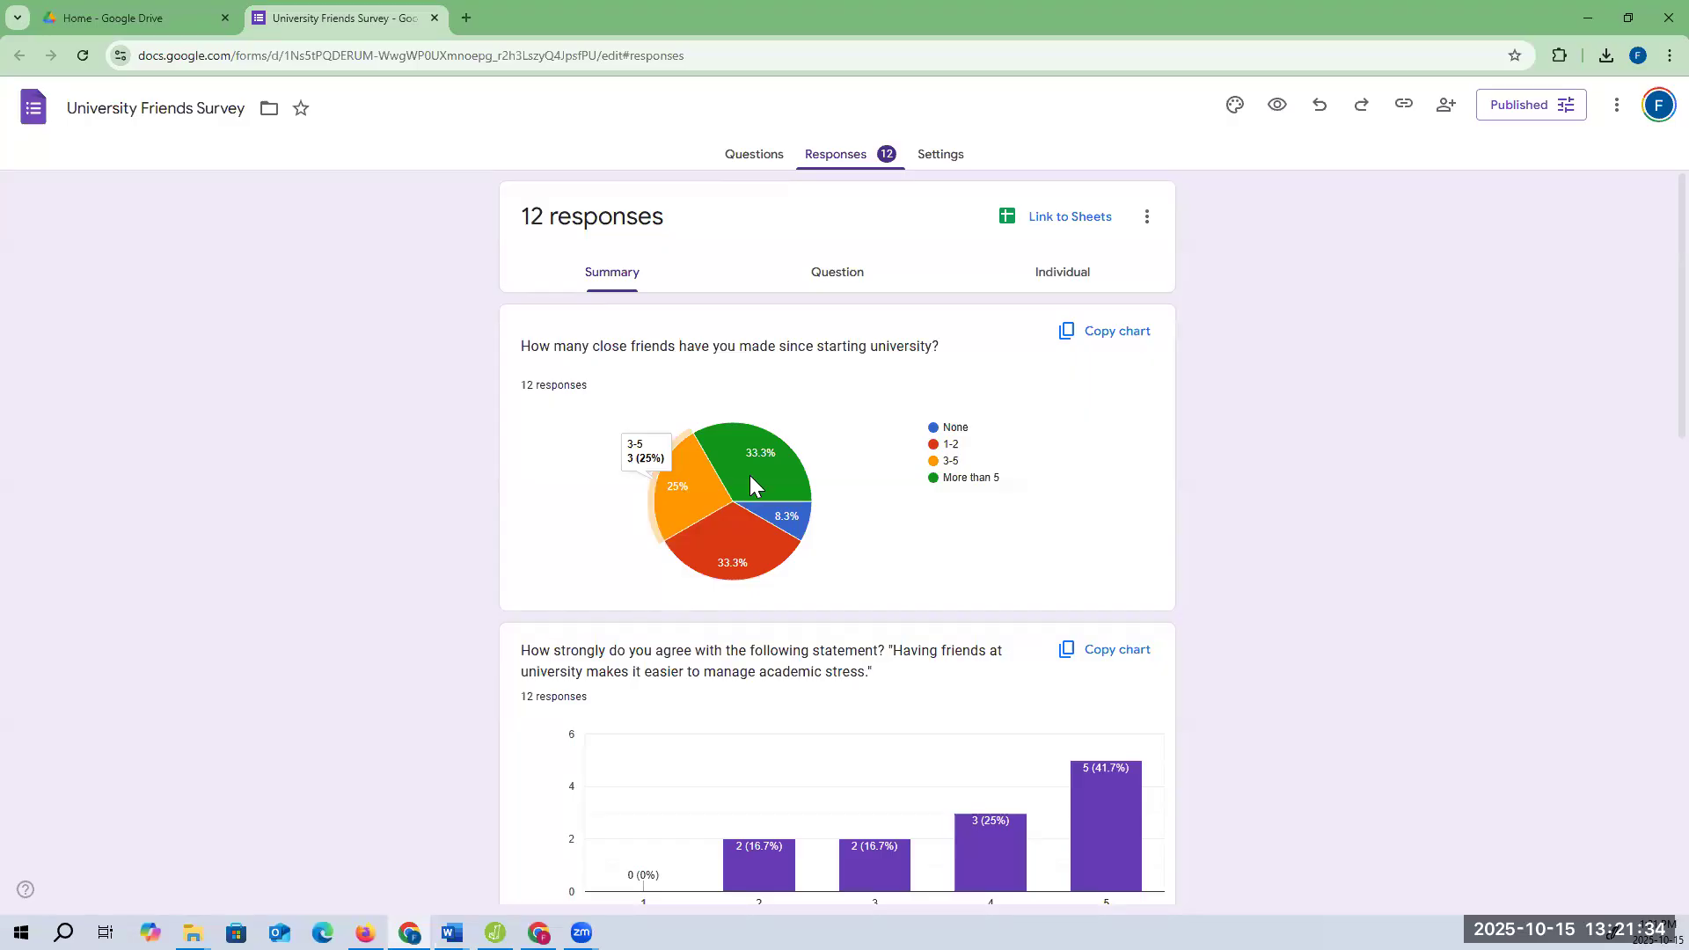
mouse_move(750, 475)
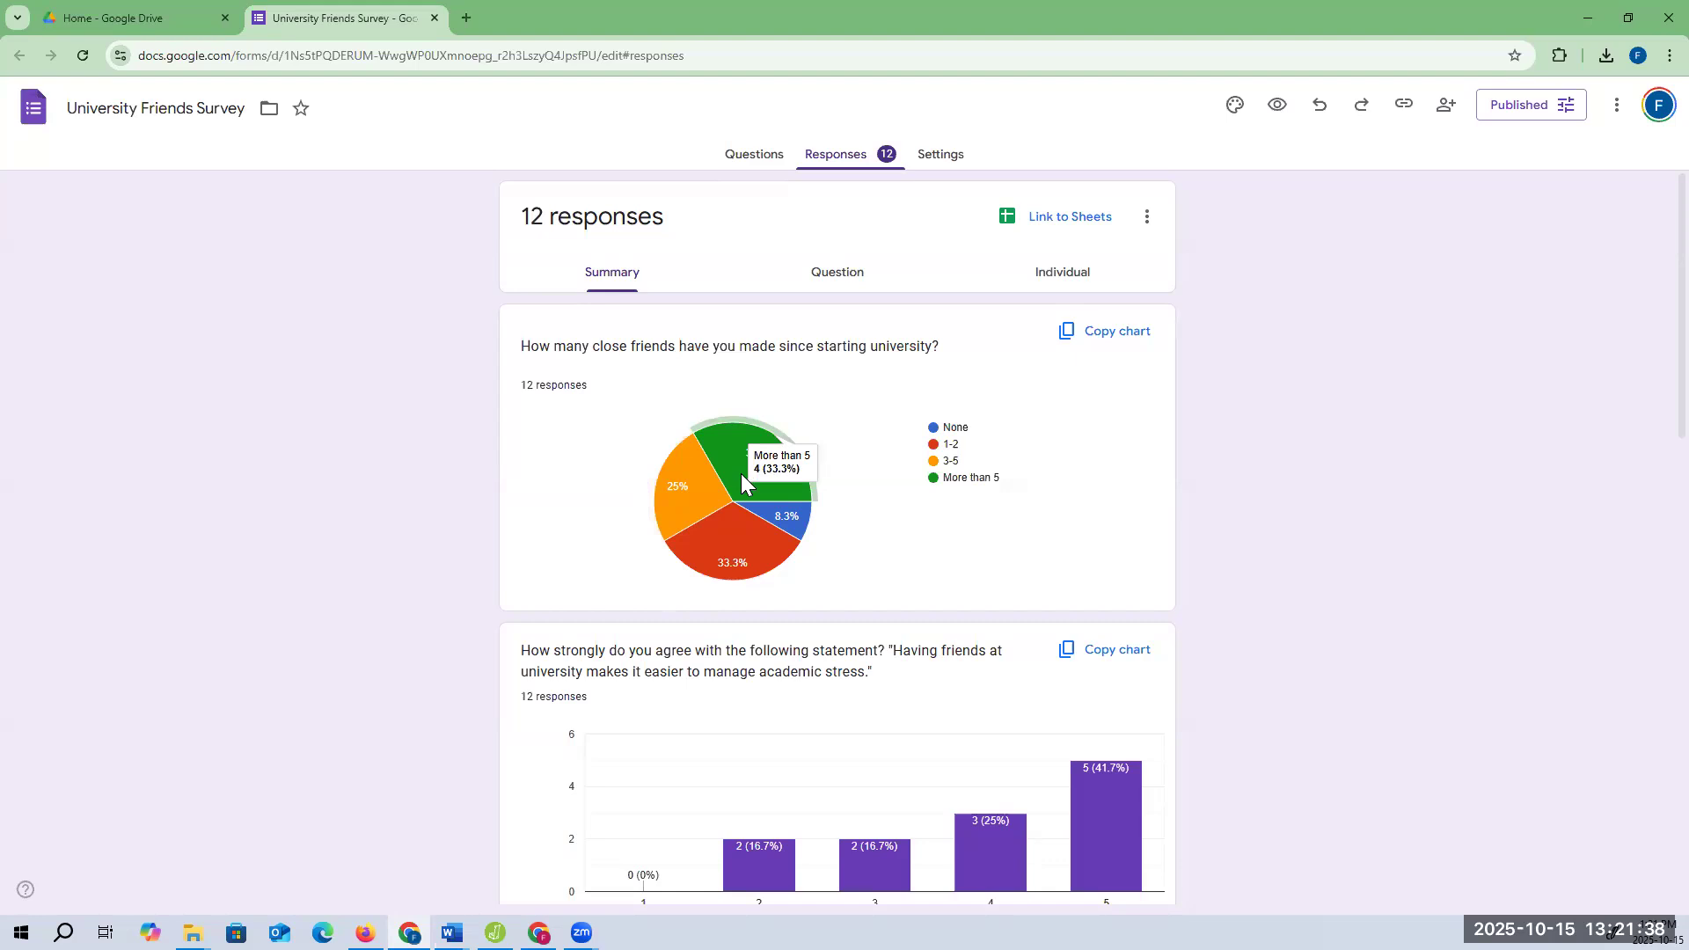
mouse_move(733, 555)
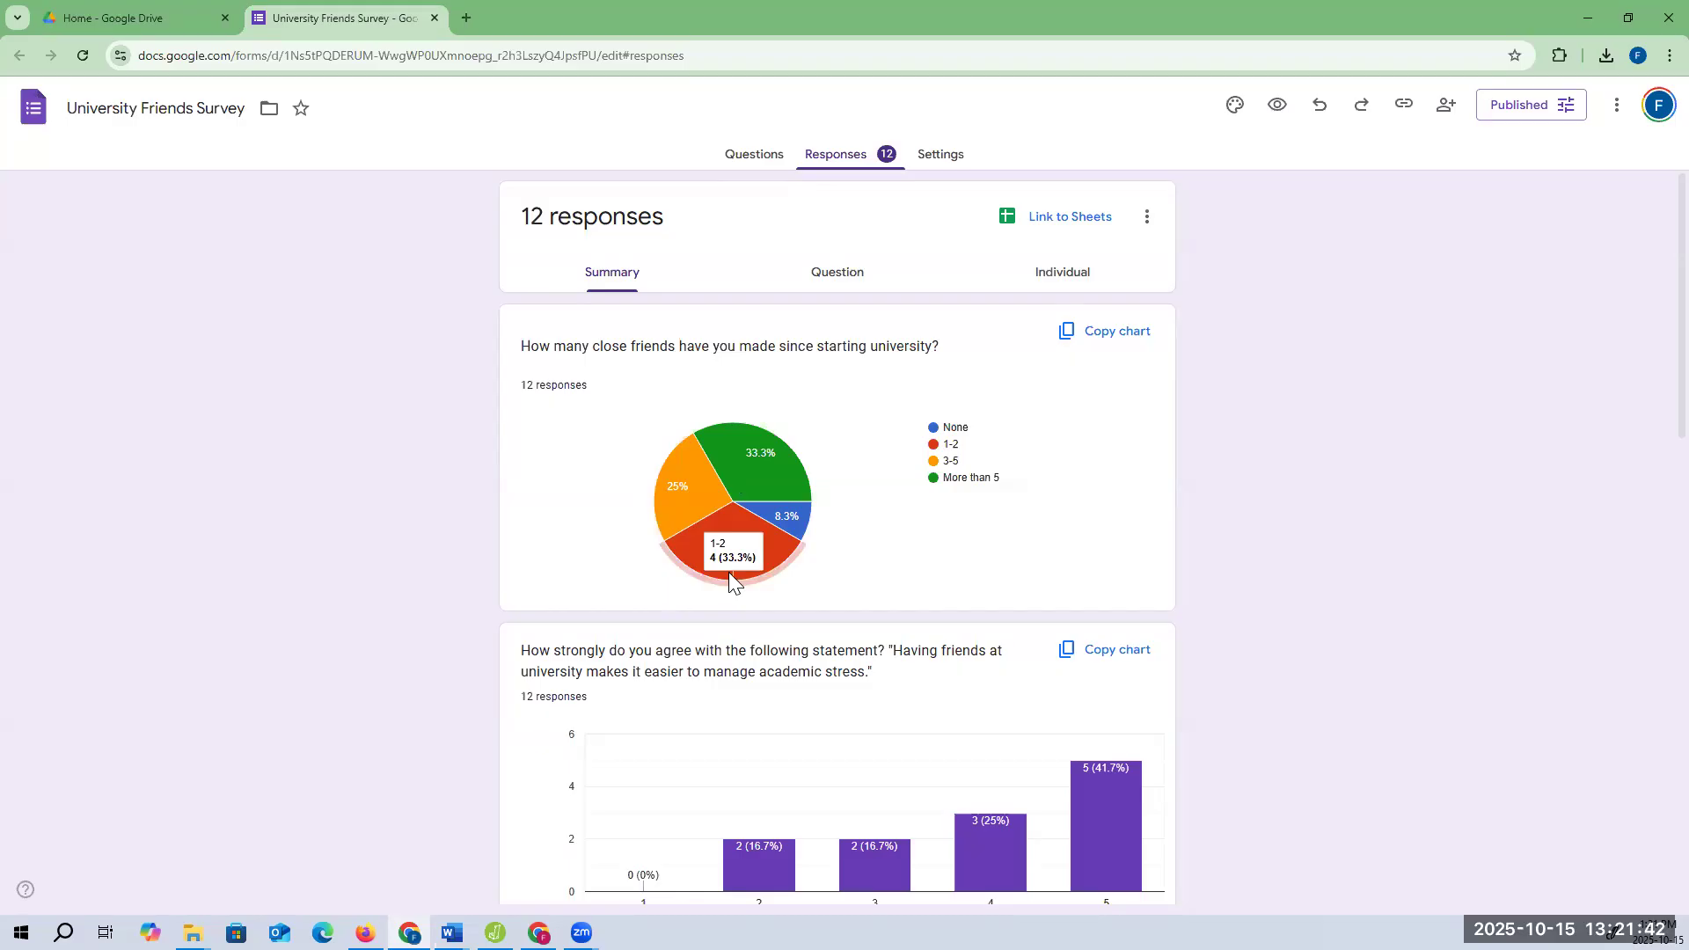
scroll(915, 526, down, 3)
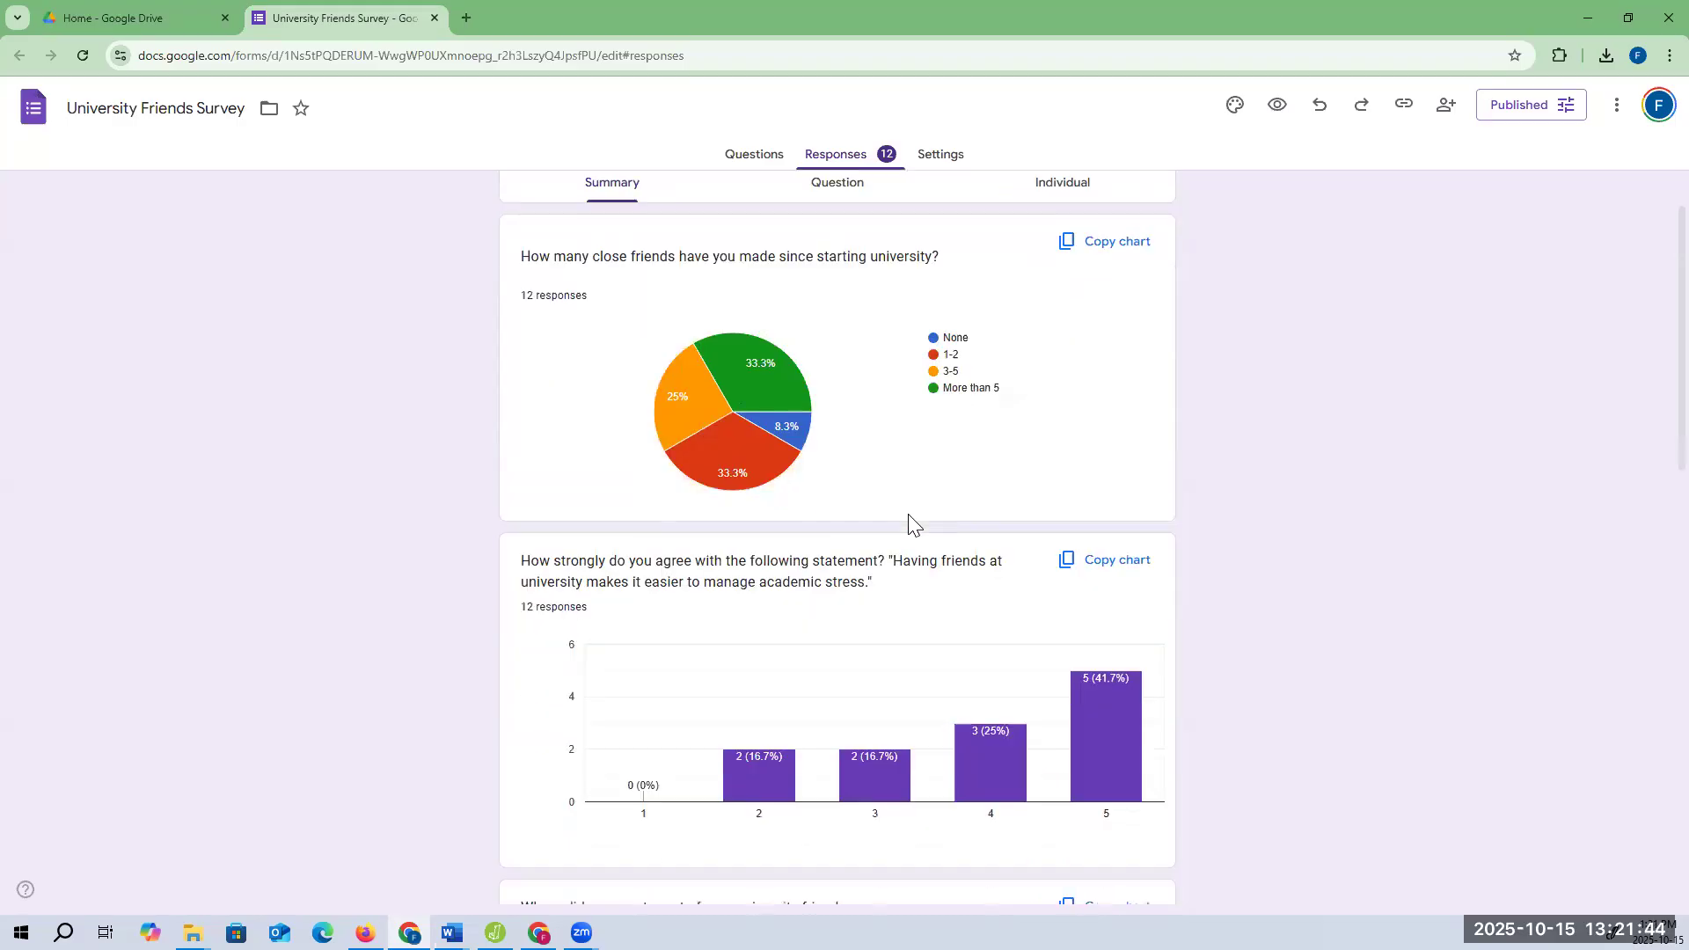
scroll(757, 281, up, 1)
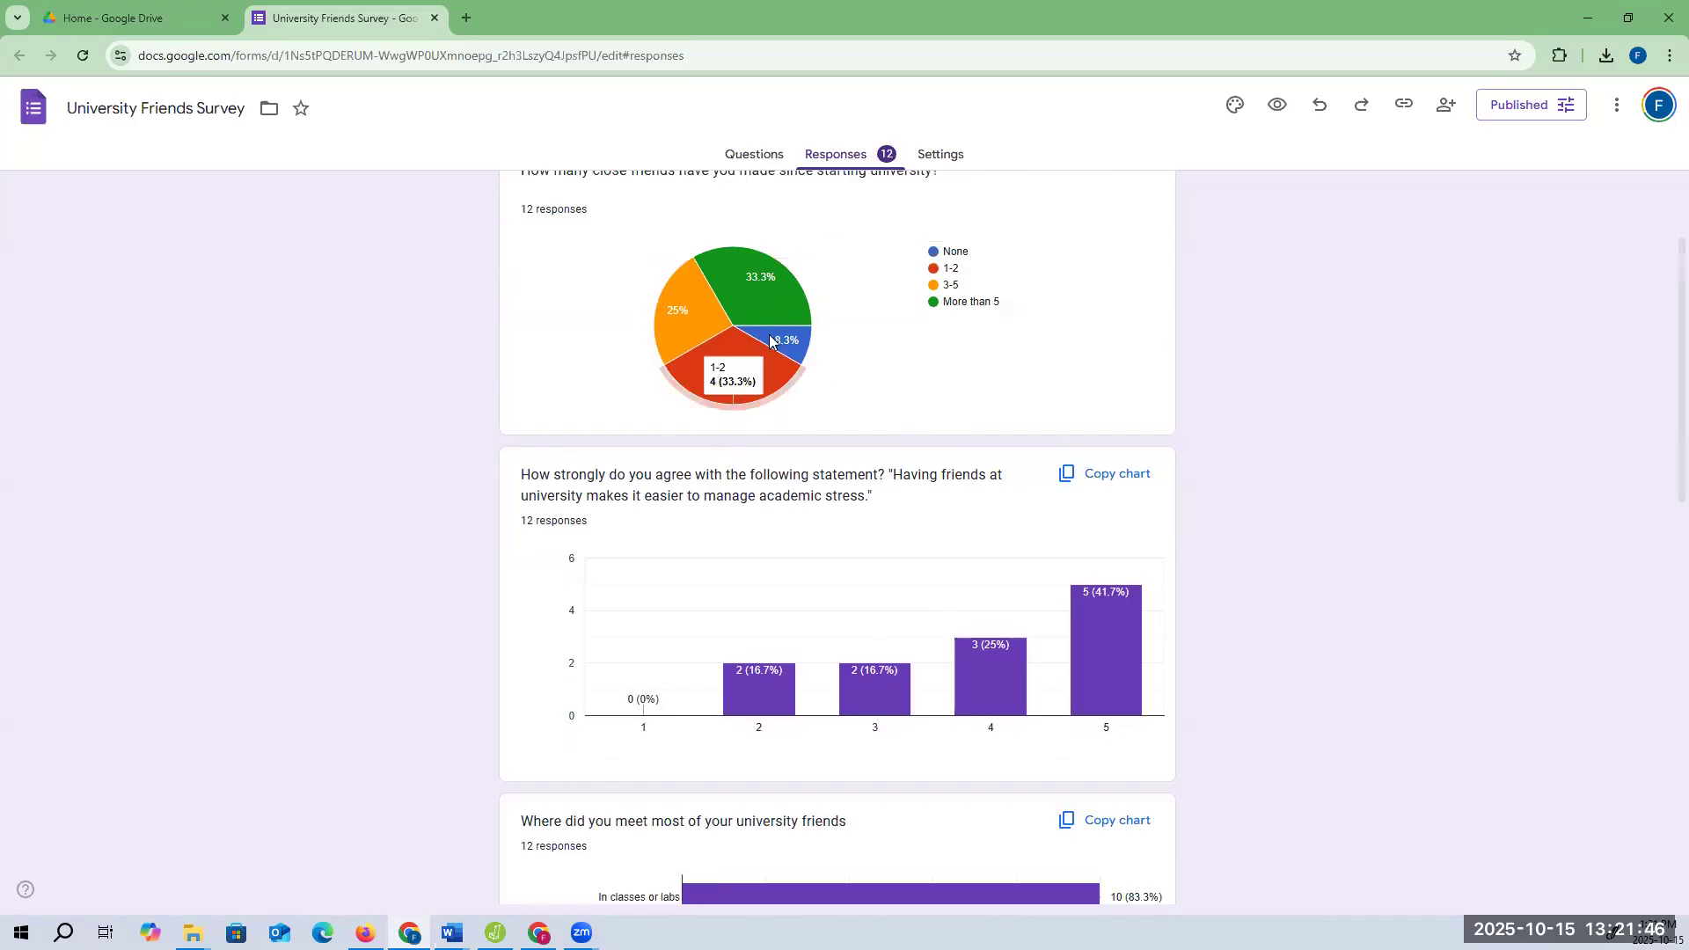
scroll(756, 392, up, 1)
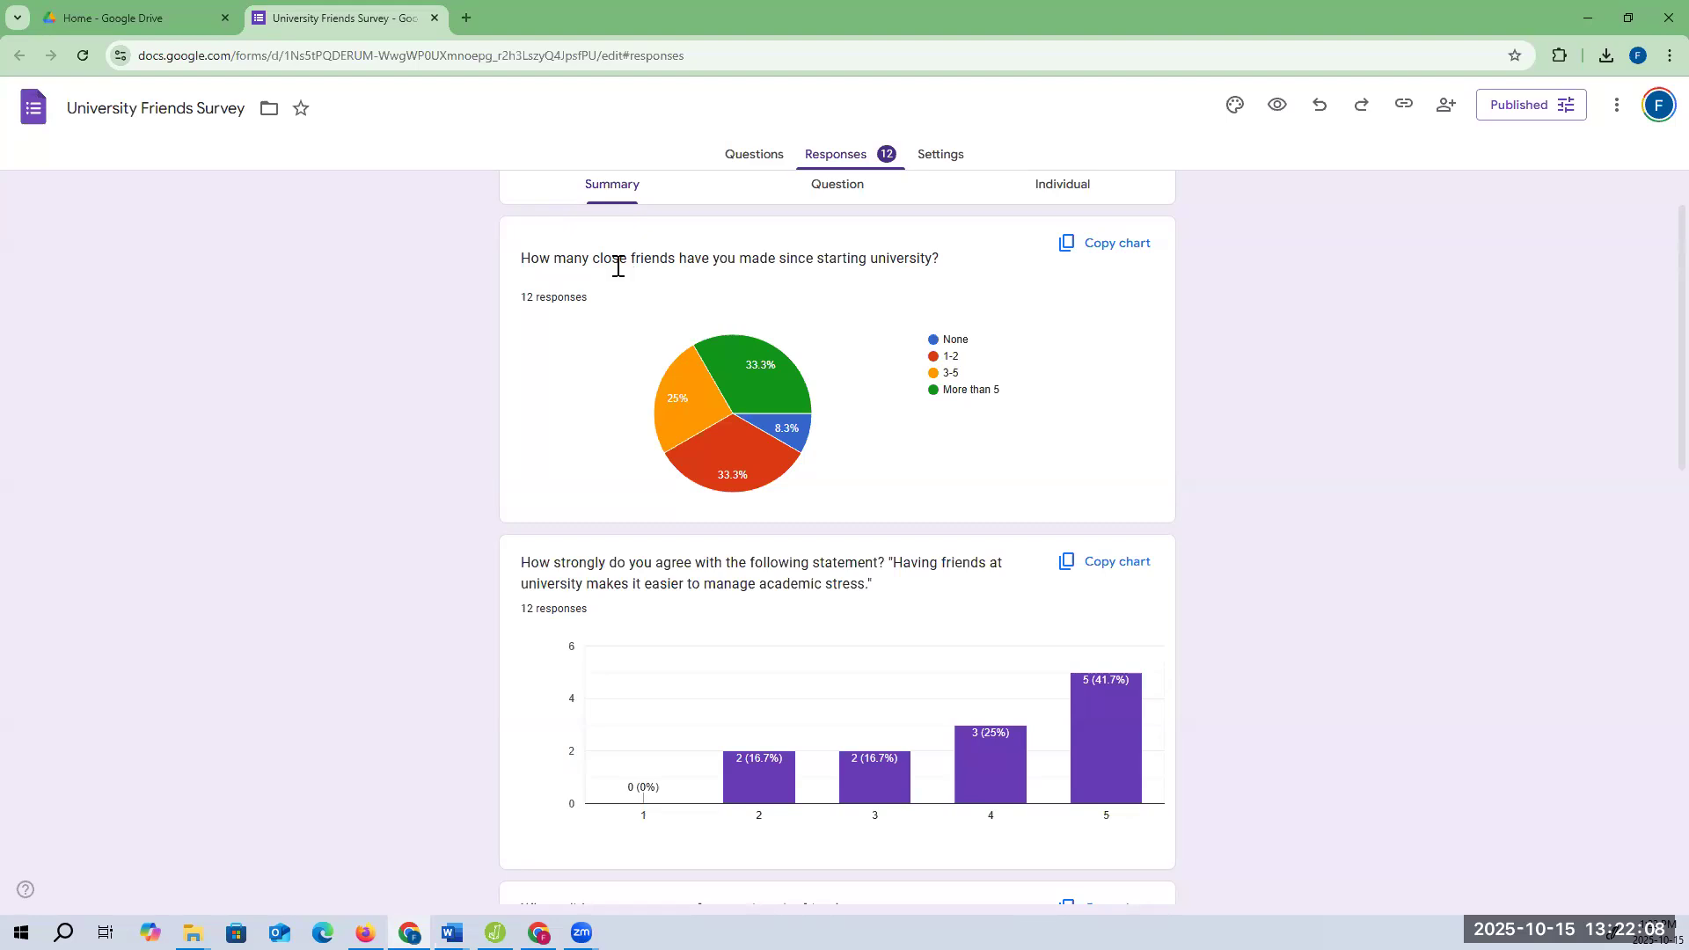
Examine the bar chart of agreement ratings on whether having friends makes academic stress easier to manage
scroll(637, 313, down, 1)
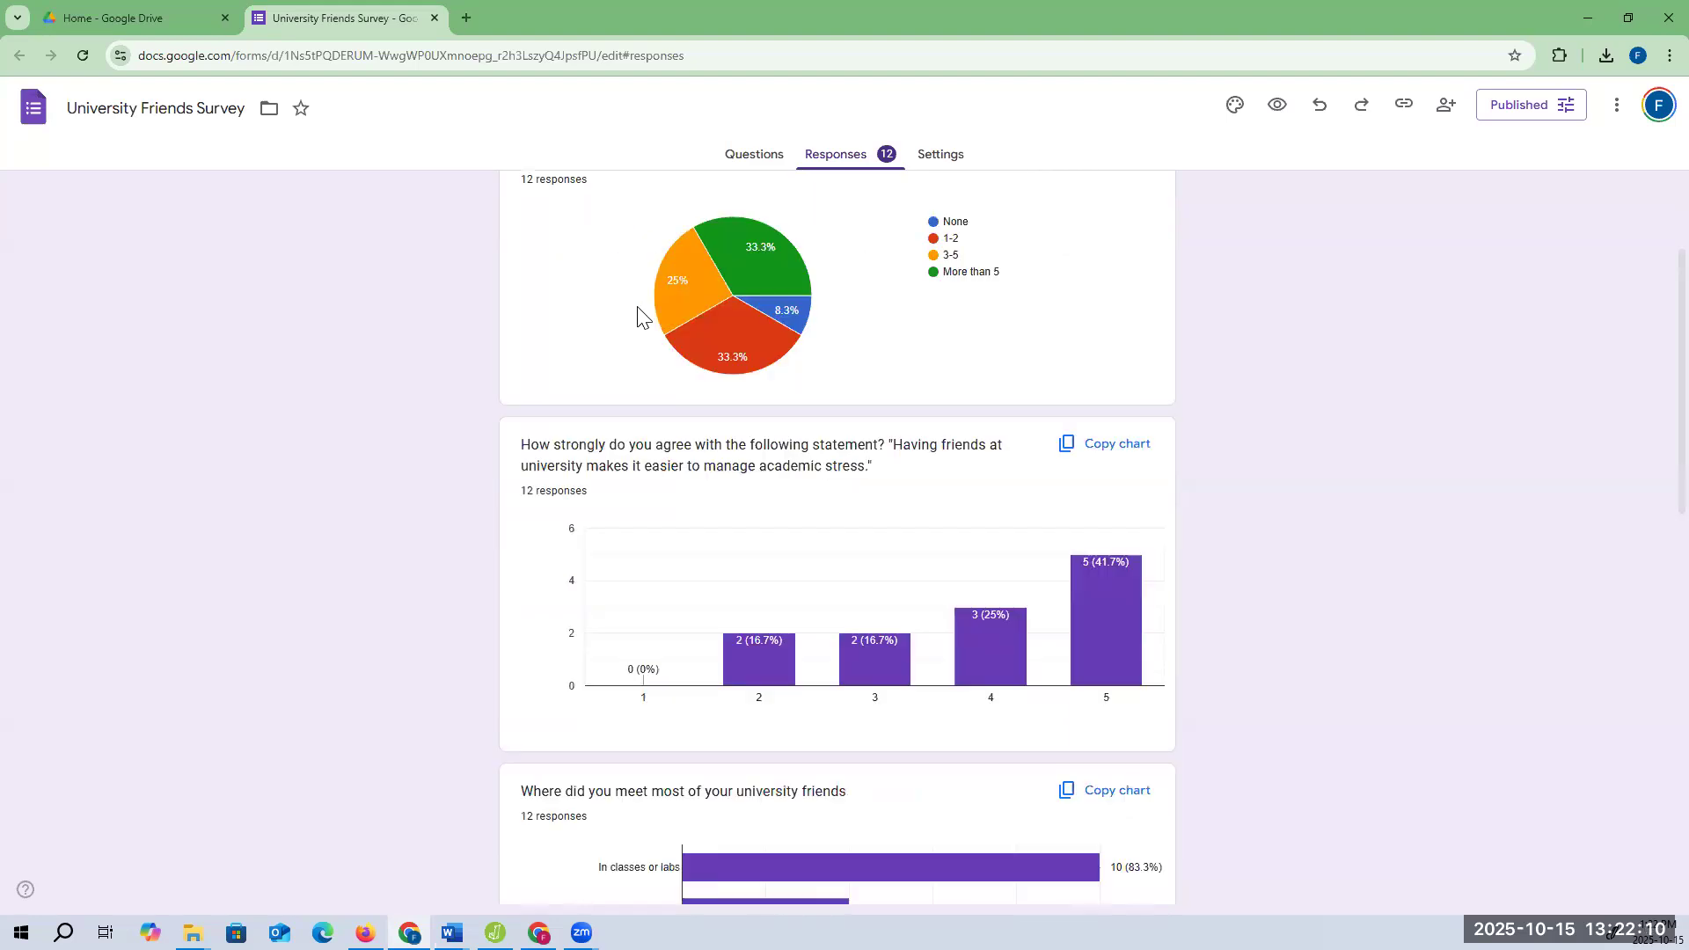
scroll(637, 313, down, 1)
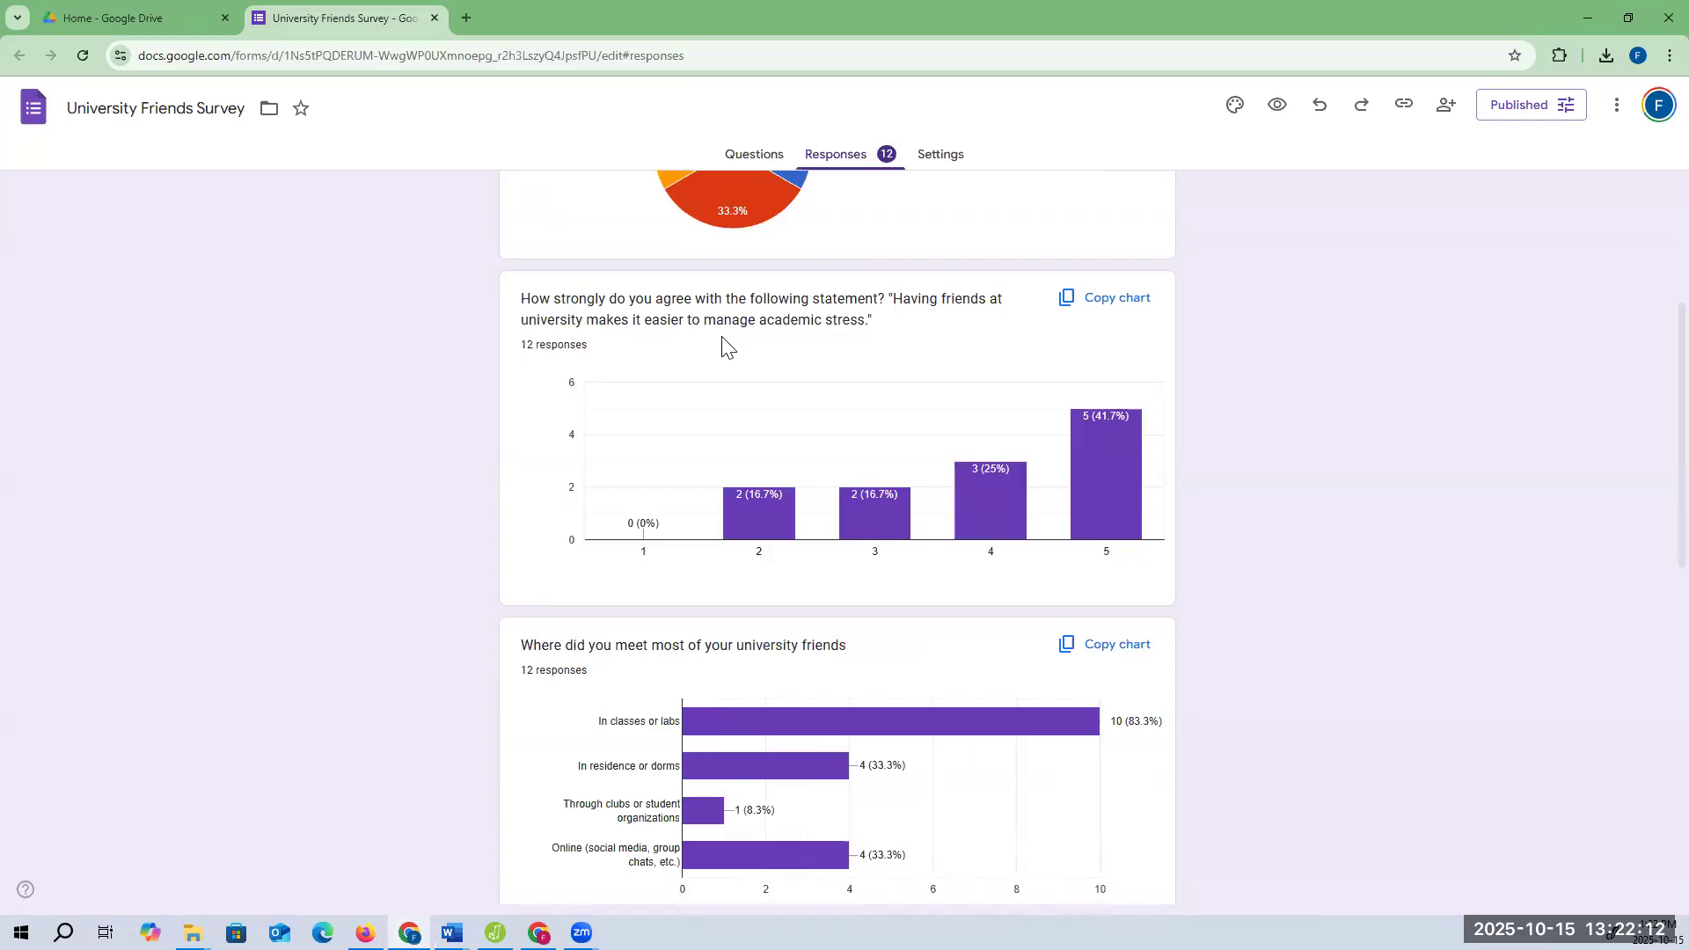
scroll(726, 345, down, 1)
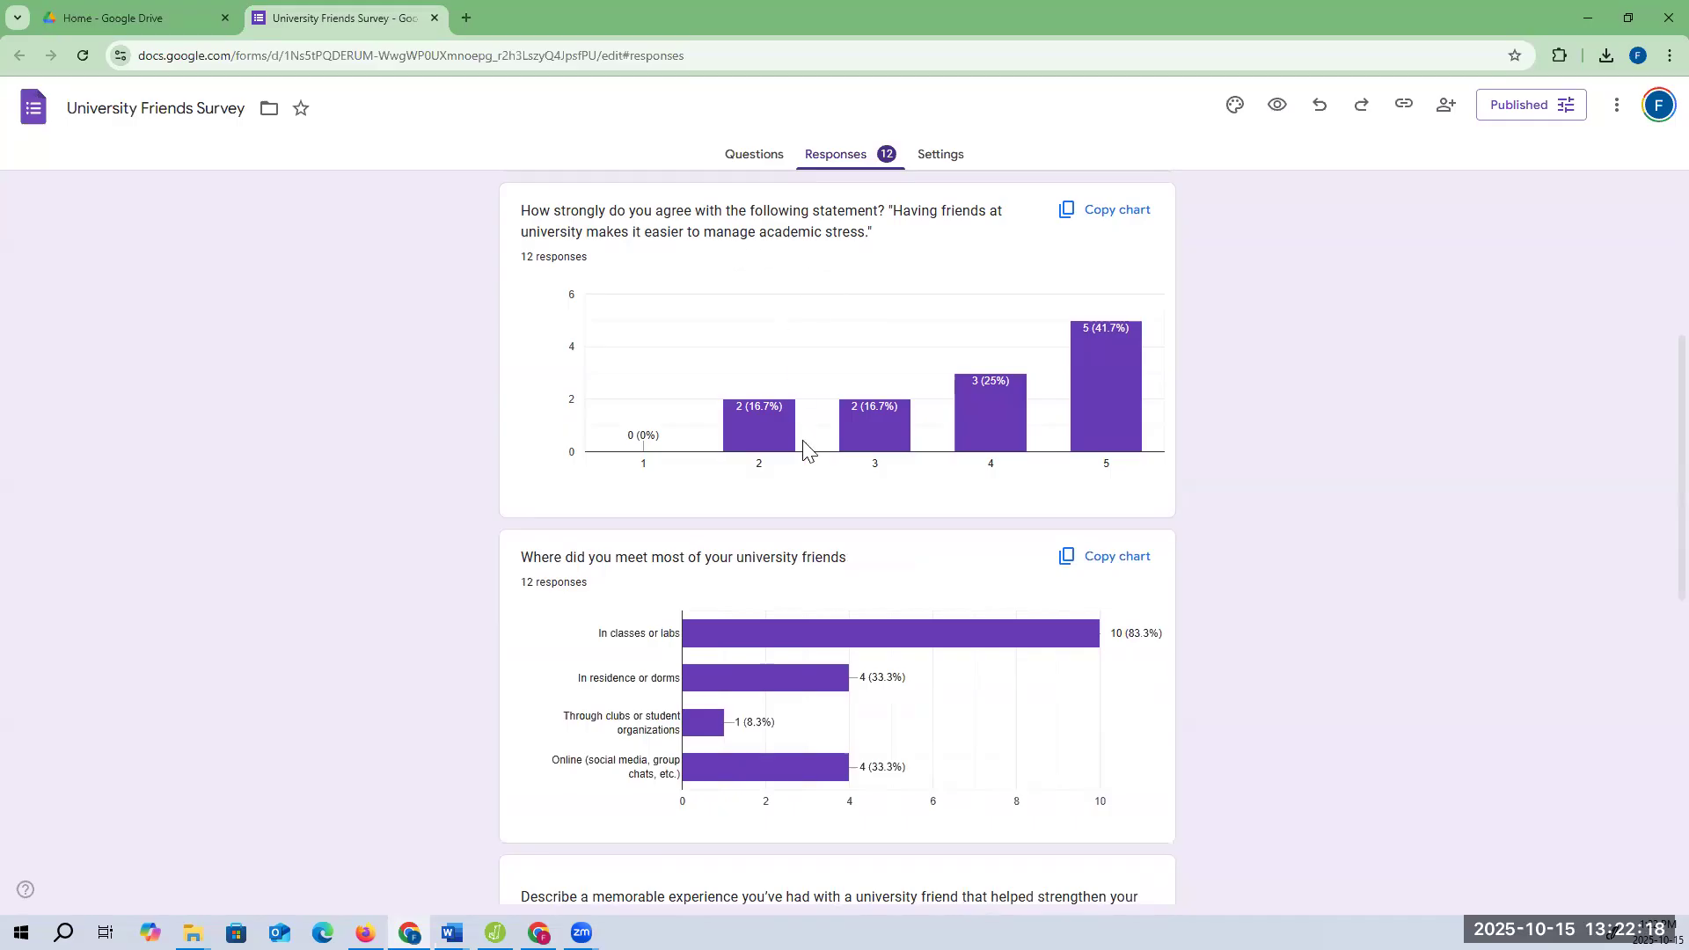
mouse_move(990, 435)
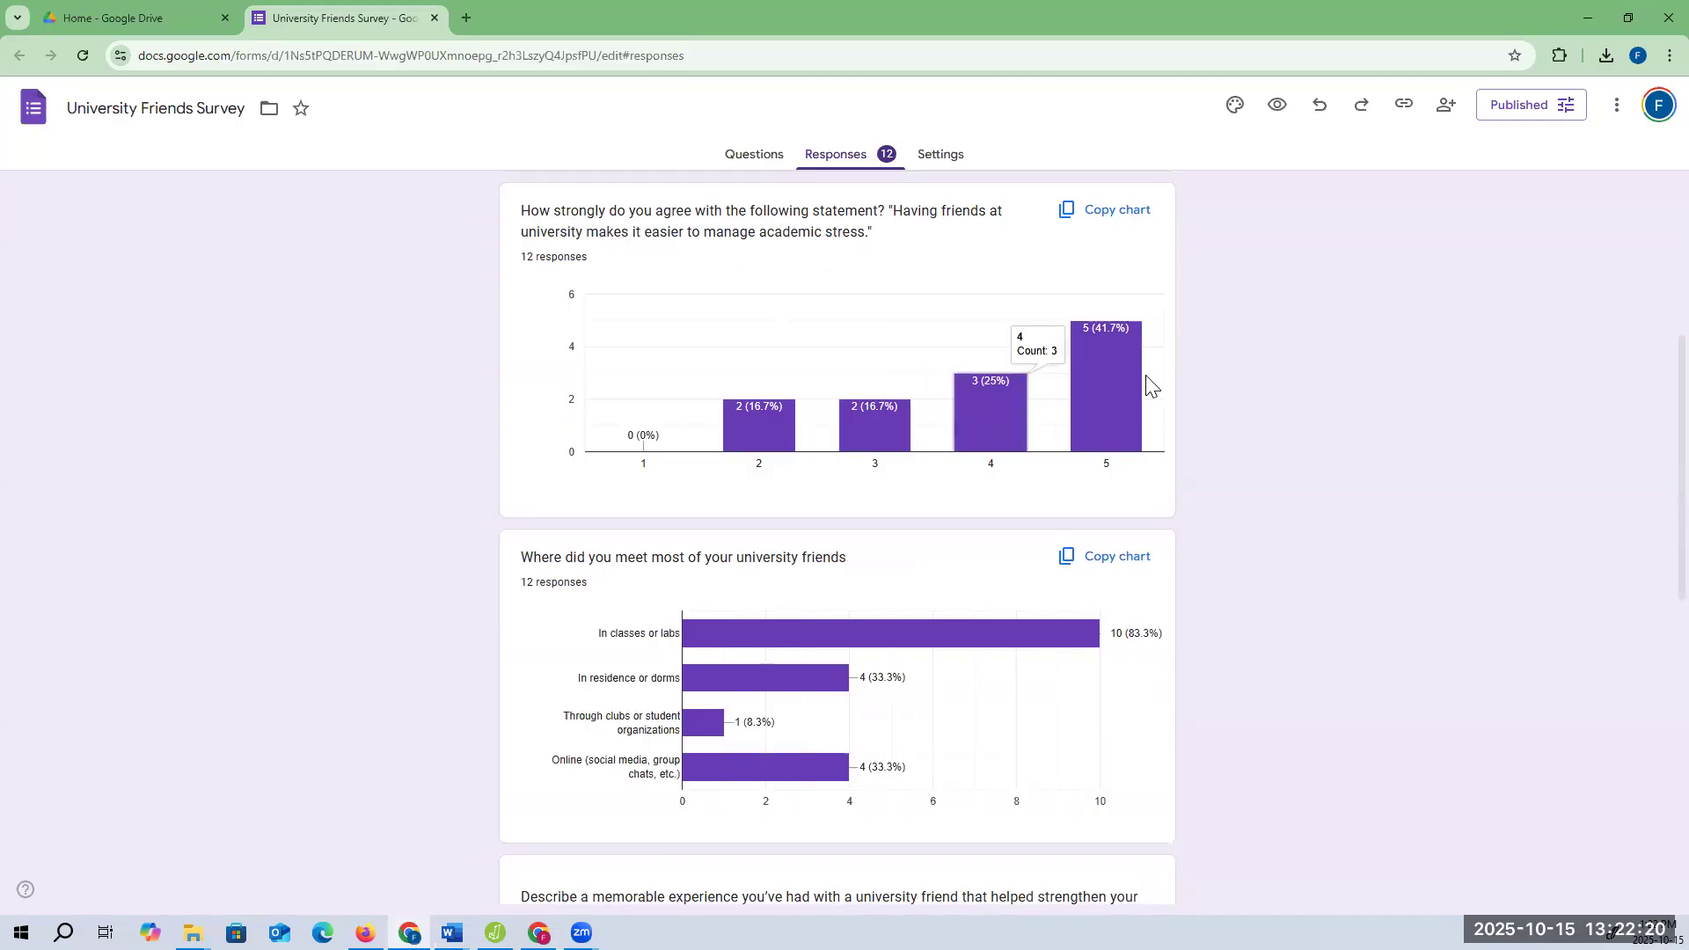
mouse_move(1122, 354)
mouse_move(971, 401)
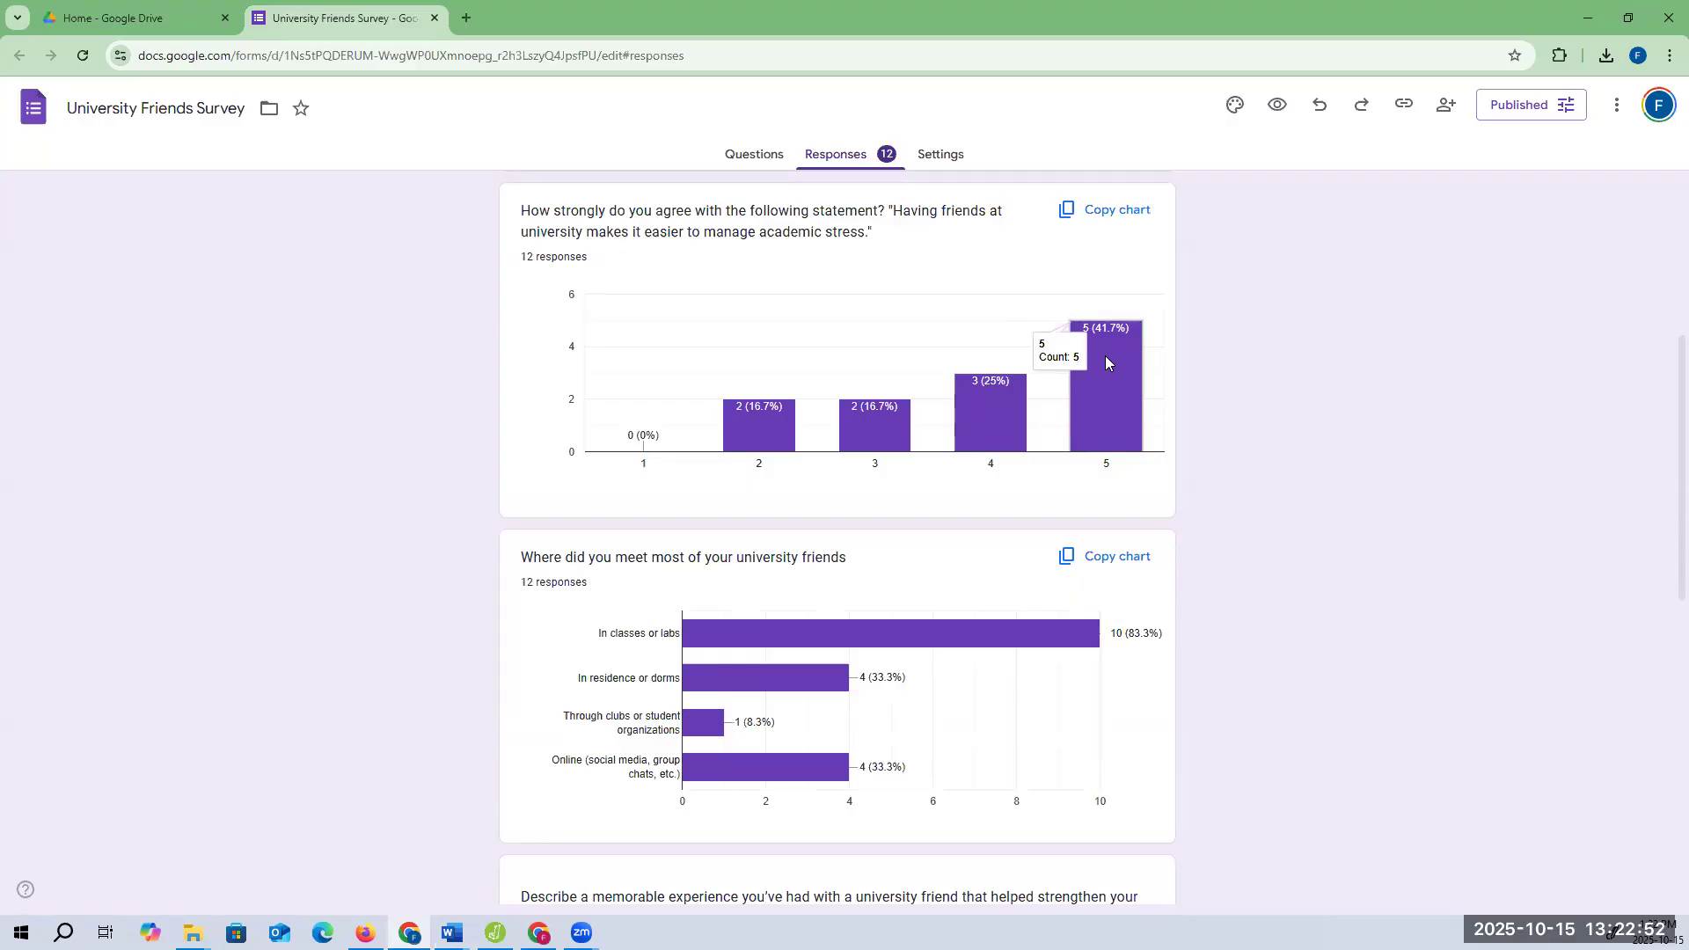
scroll(1105, 356, down, 2)
scroll(1105, 356, up, 2)
scroll(1105, 356, up, 1)
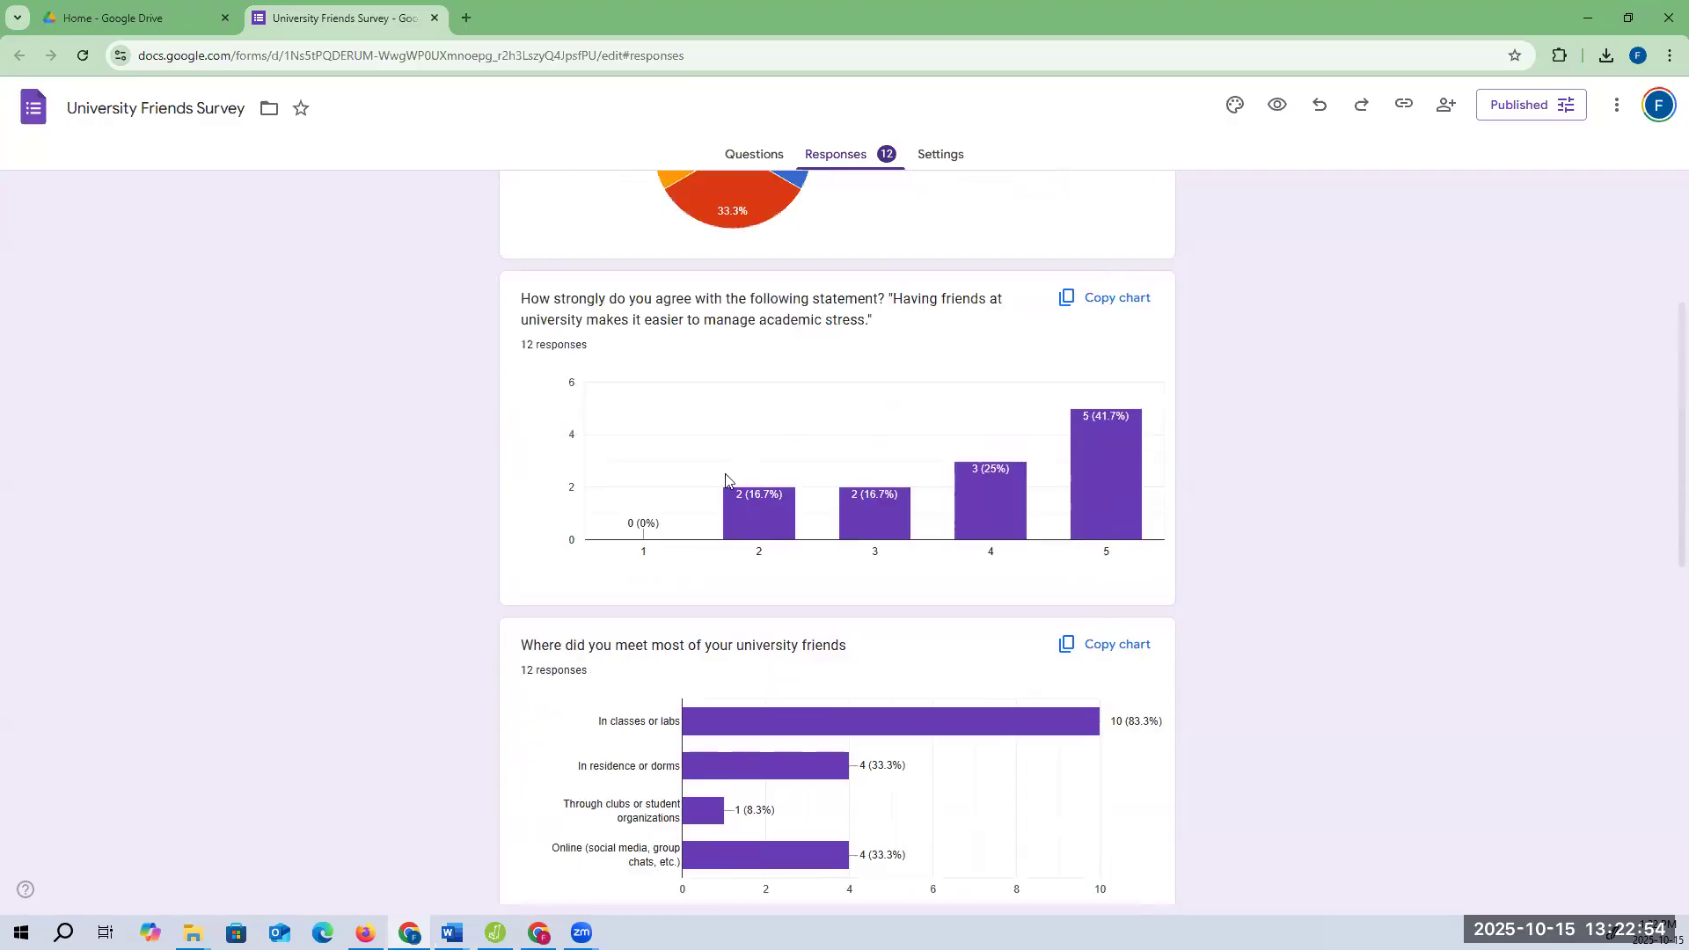
mouse_move(1027, 519)
scroll(1029, 519, down, 1)
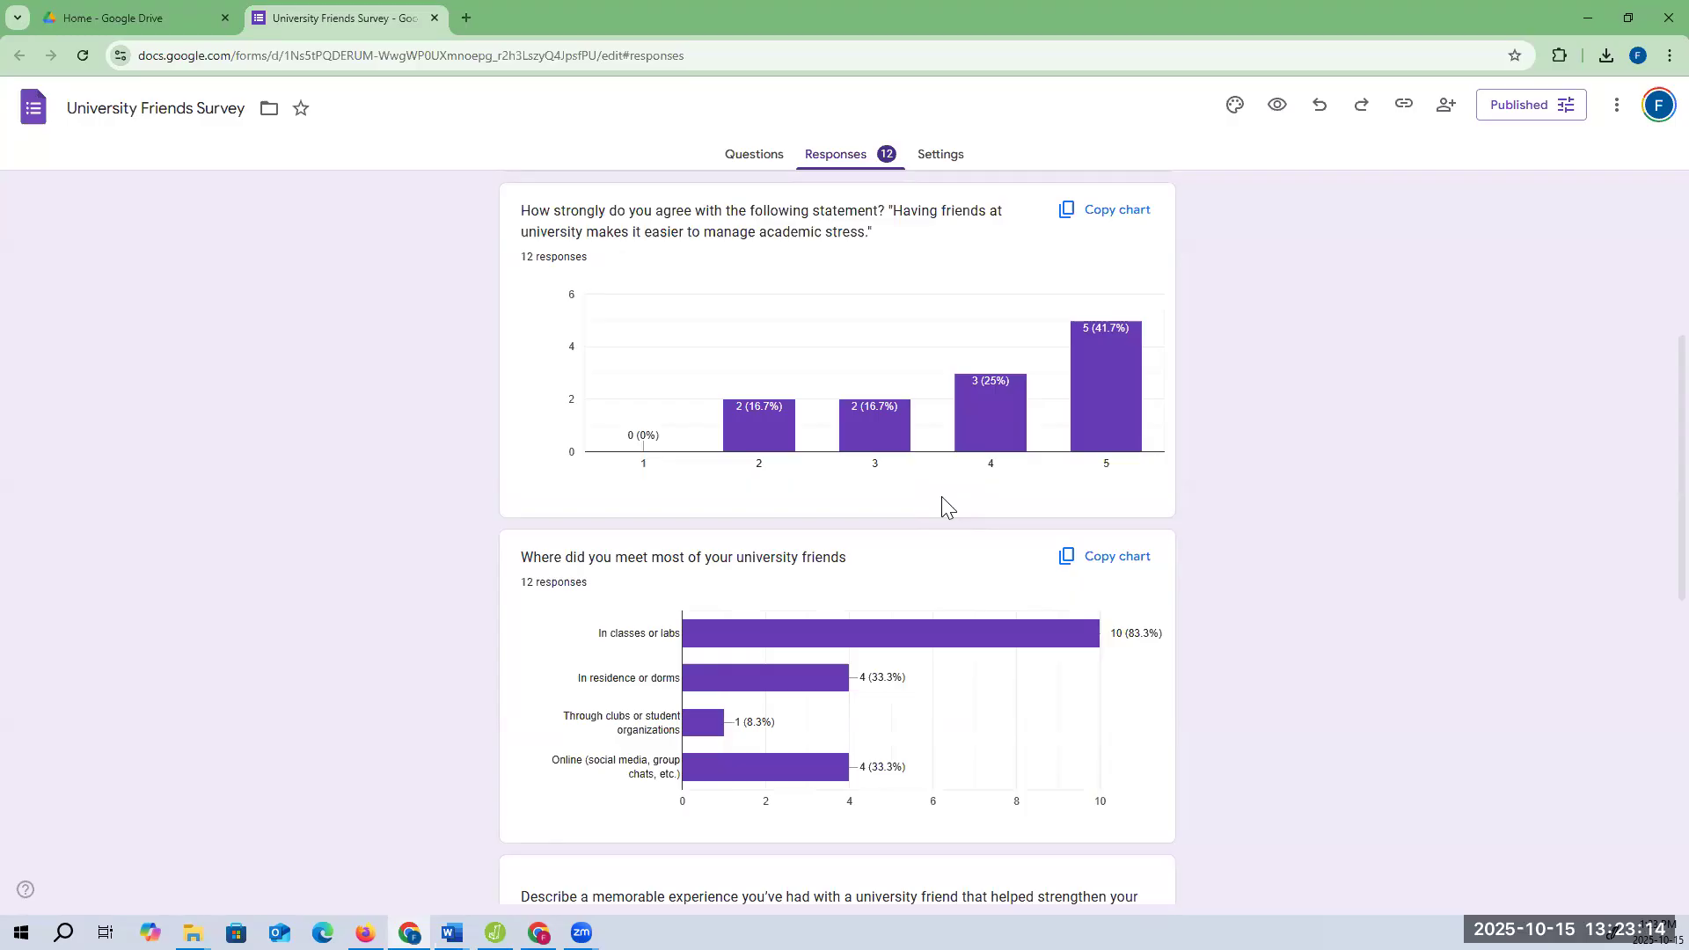
Inspect the bars of the chart showing where respondents met most of their university friends
scroll(918, 502, down, 1)
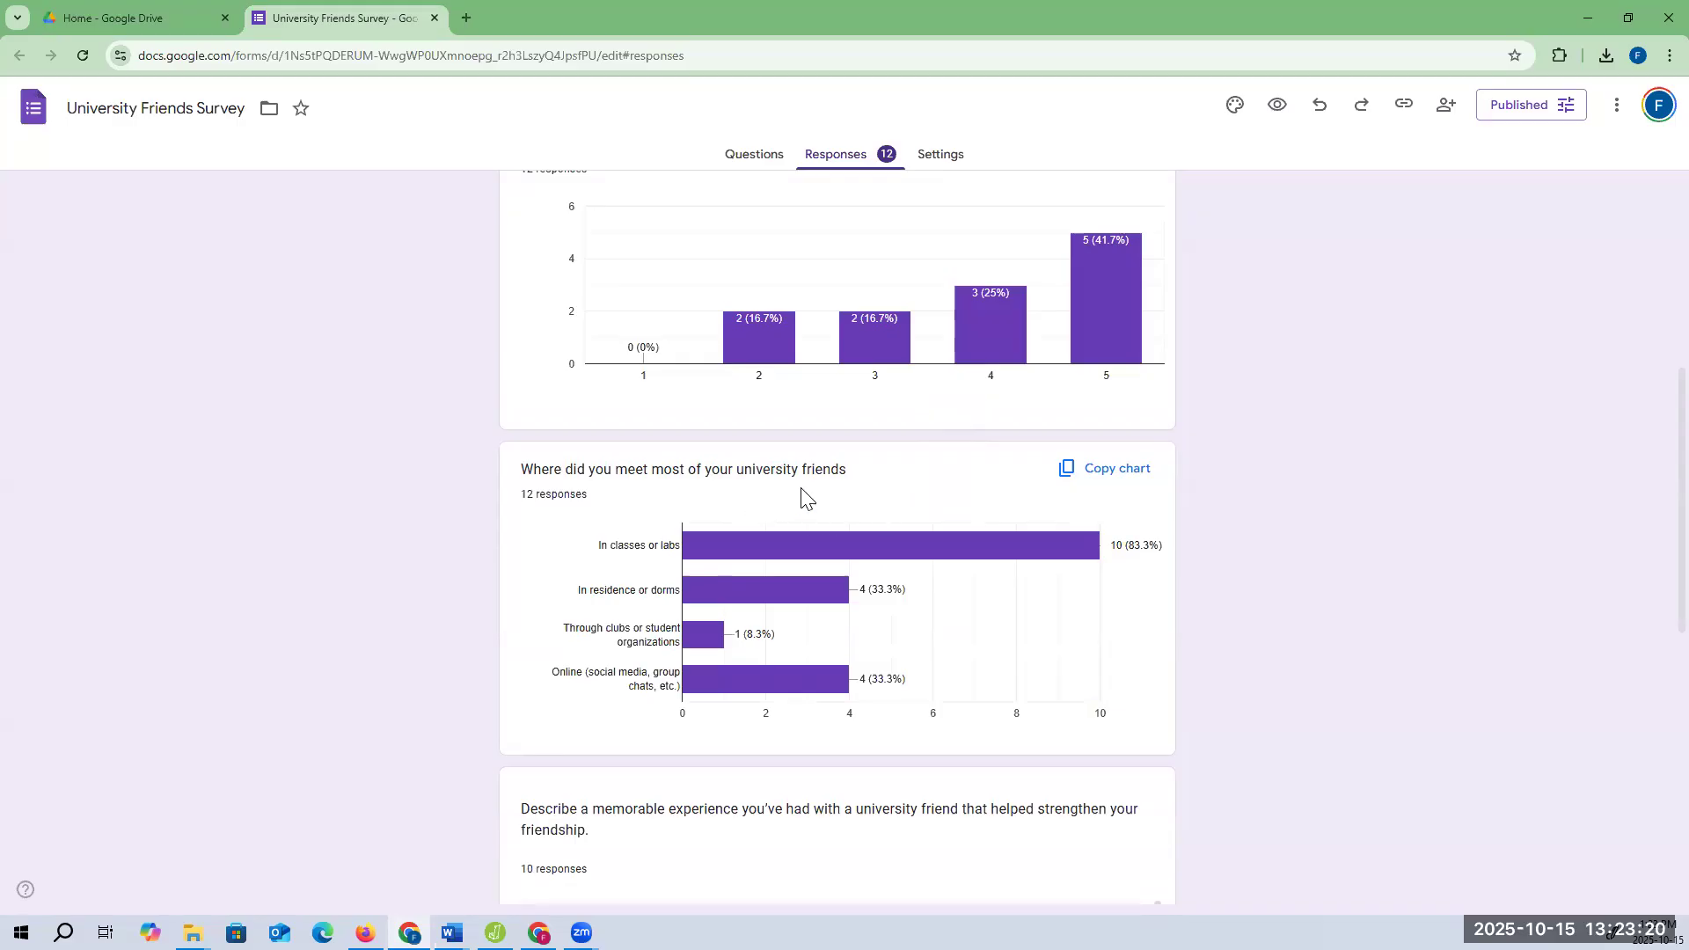
mouse_move(841, 544)
mouse_move(797, 679)
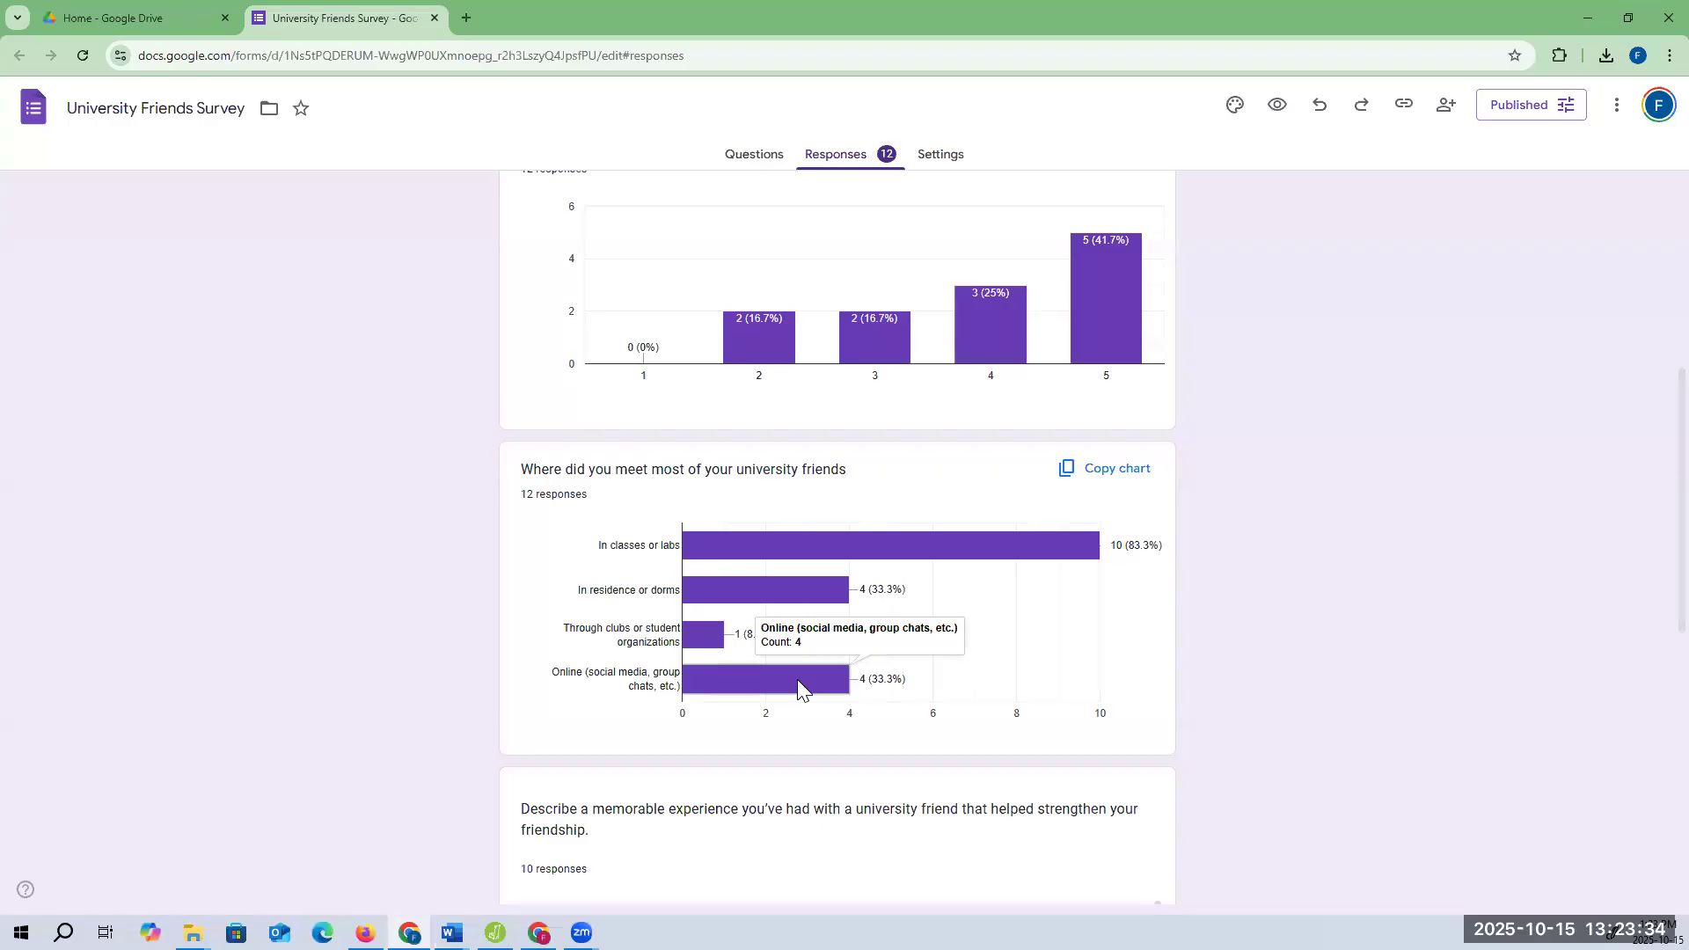
mouse_move(707, 645)
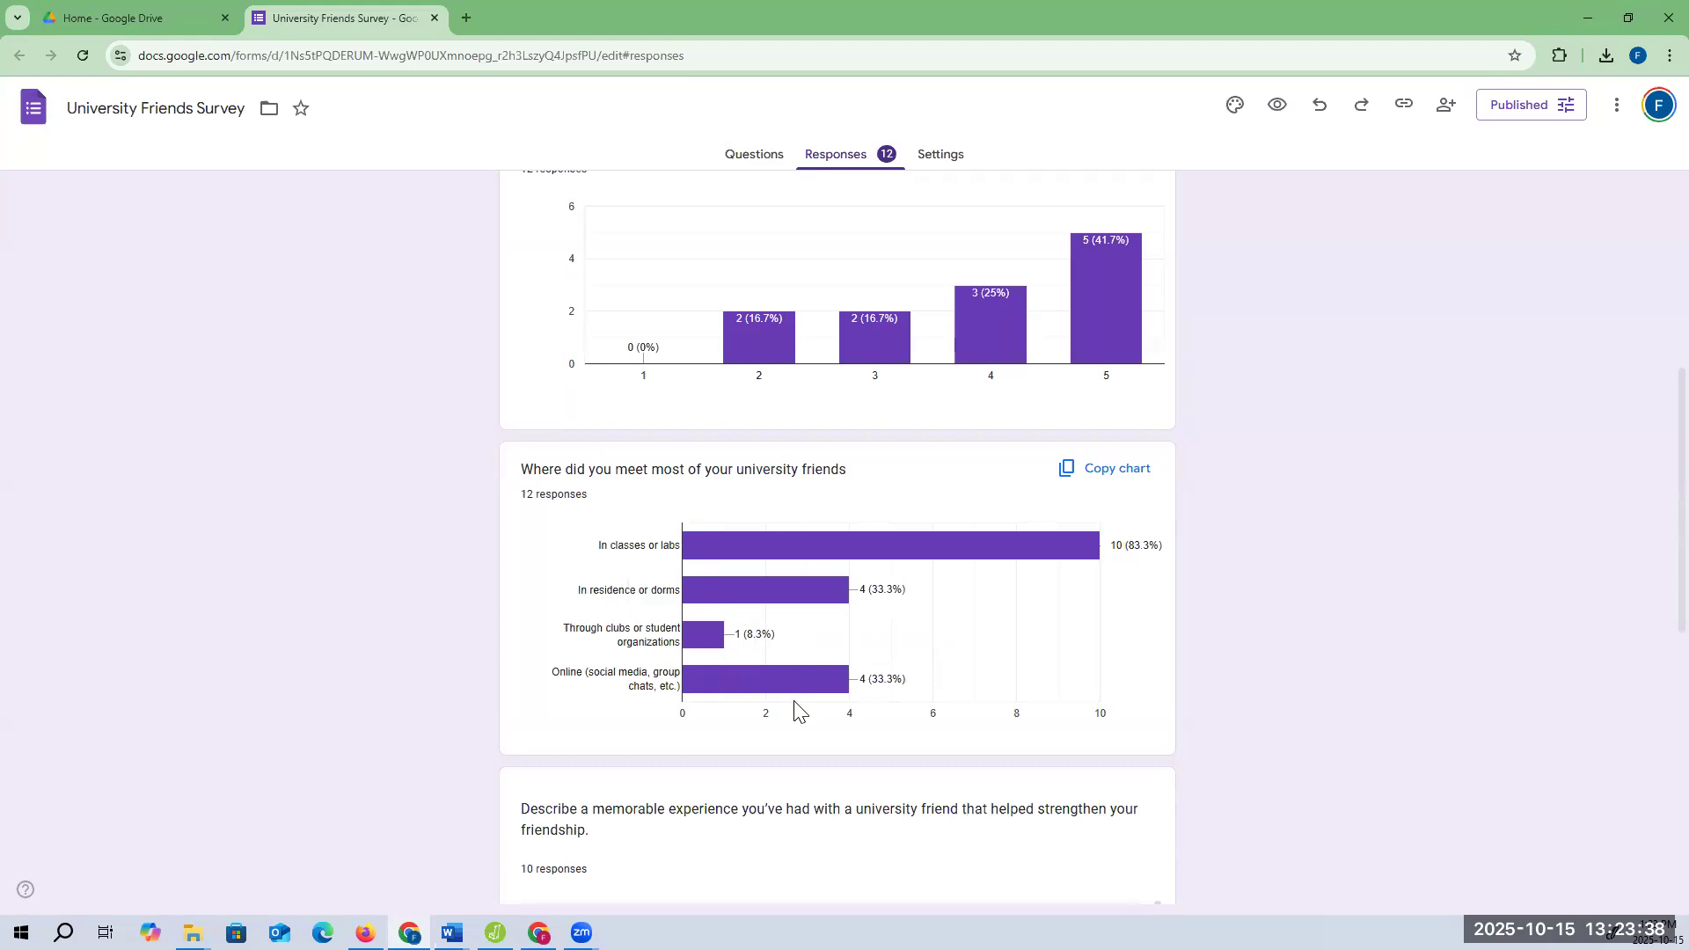
mouse_move(777, 588)
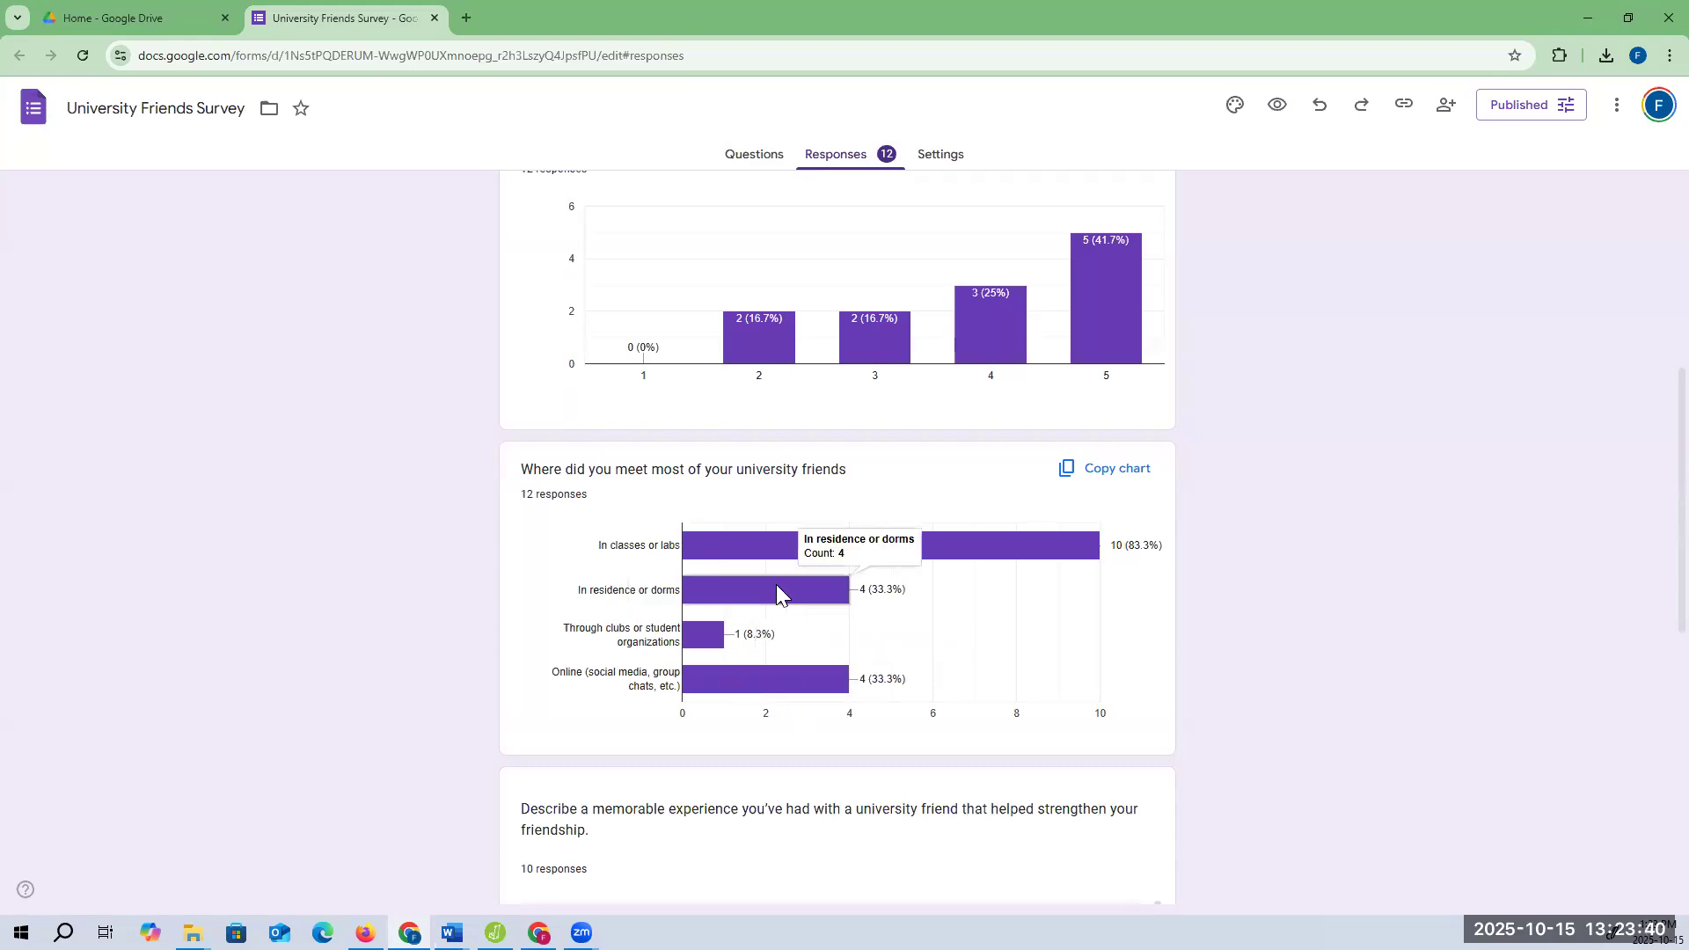
mouse_move(765, 548)
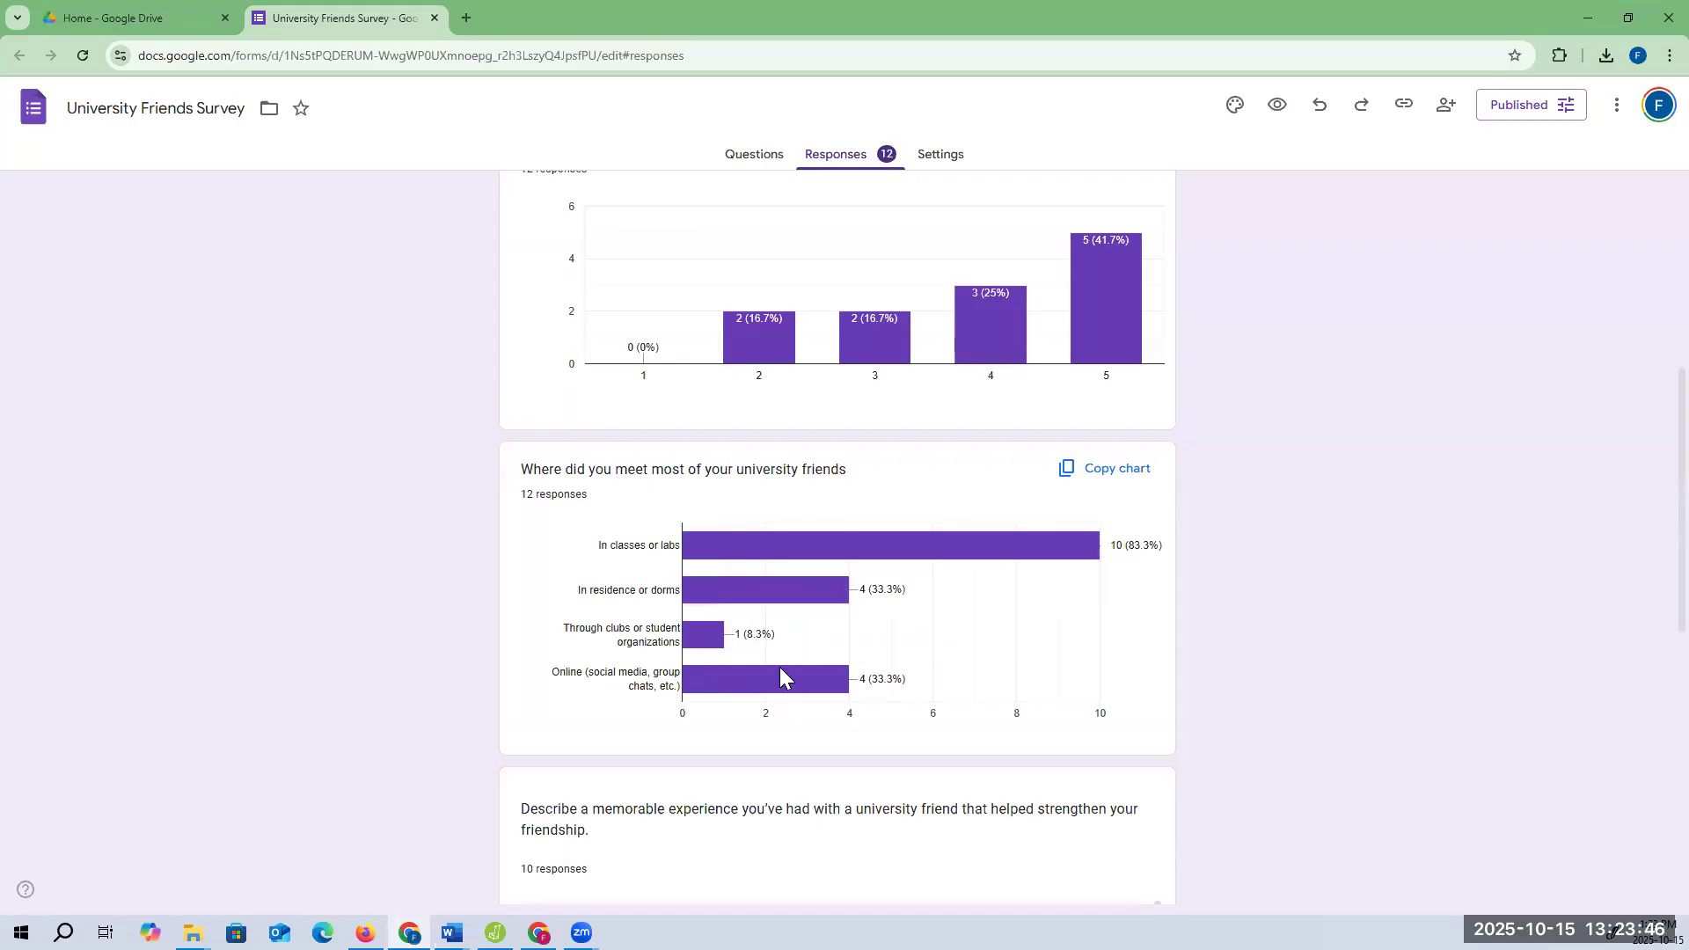
mouse_move(1051, 546)
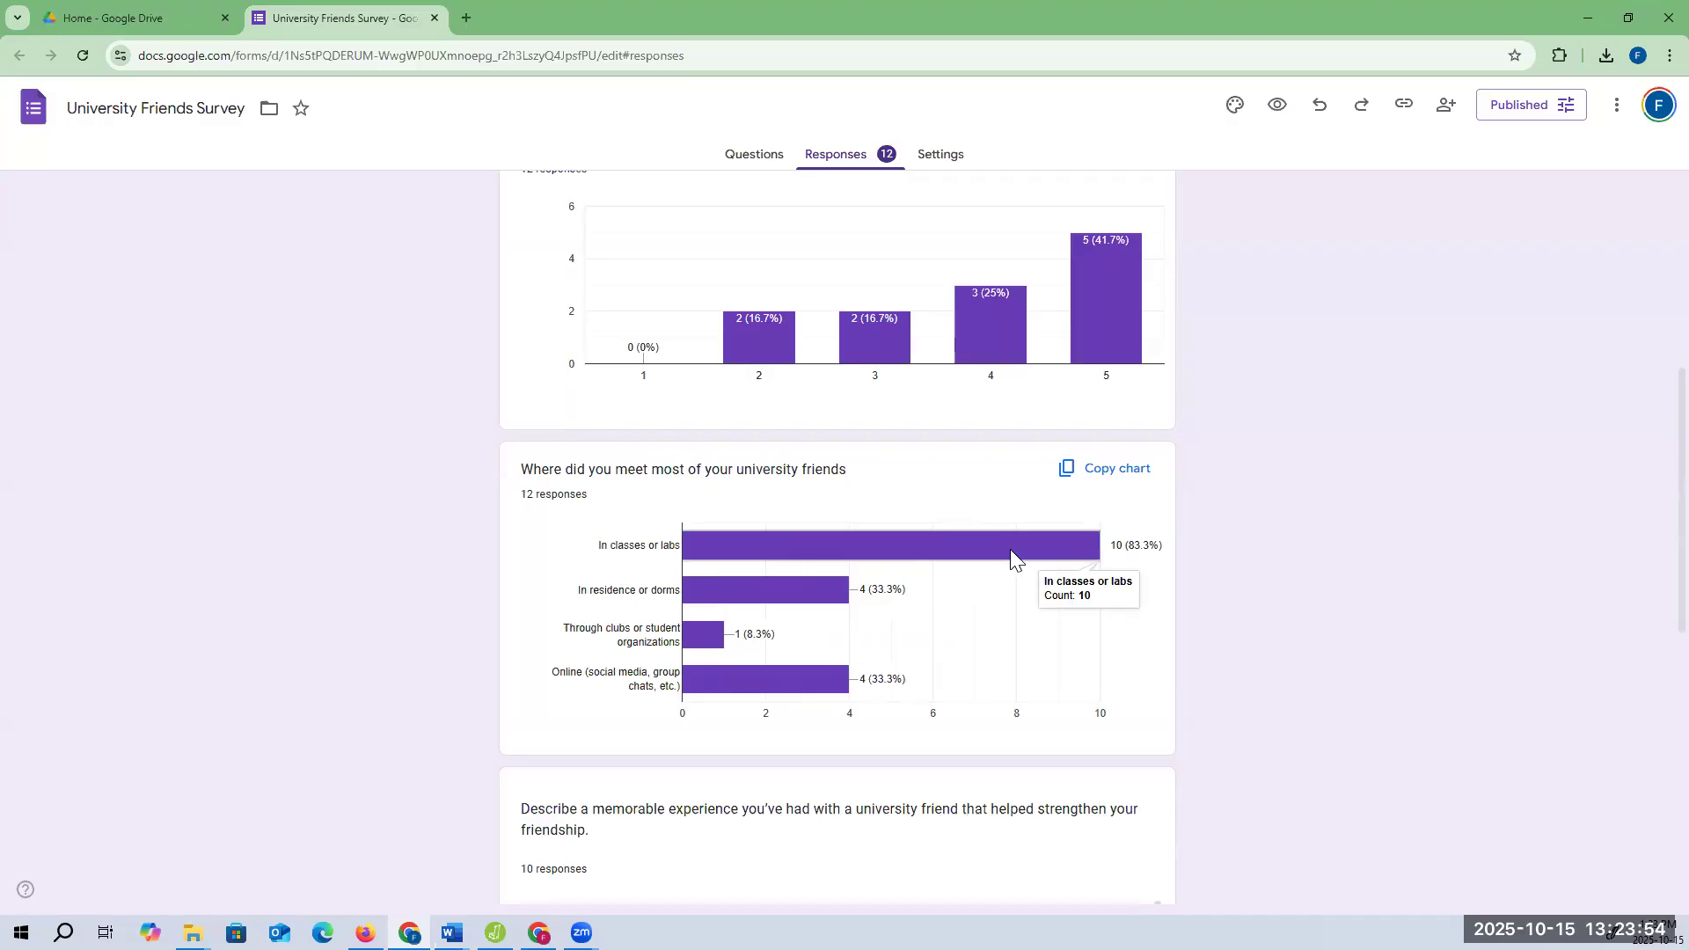
Read the memorable-experience responses, highlighting text in the answers about essay proofreading, midterms, difficult courses, study rooms and late-night studying
scroll(1011, 549, down, 5)
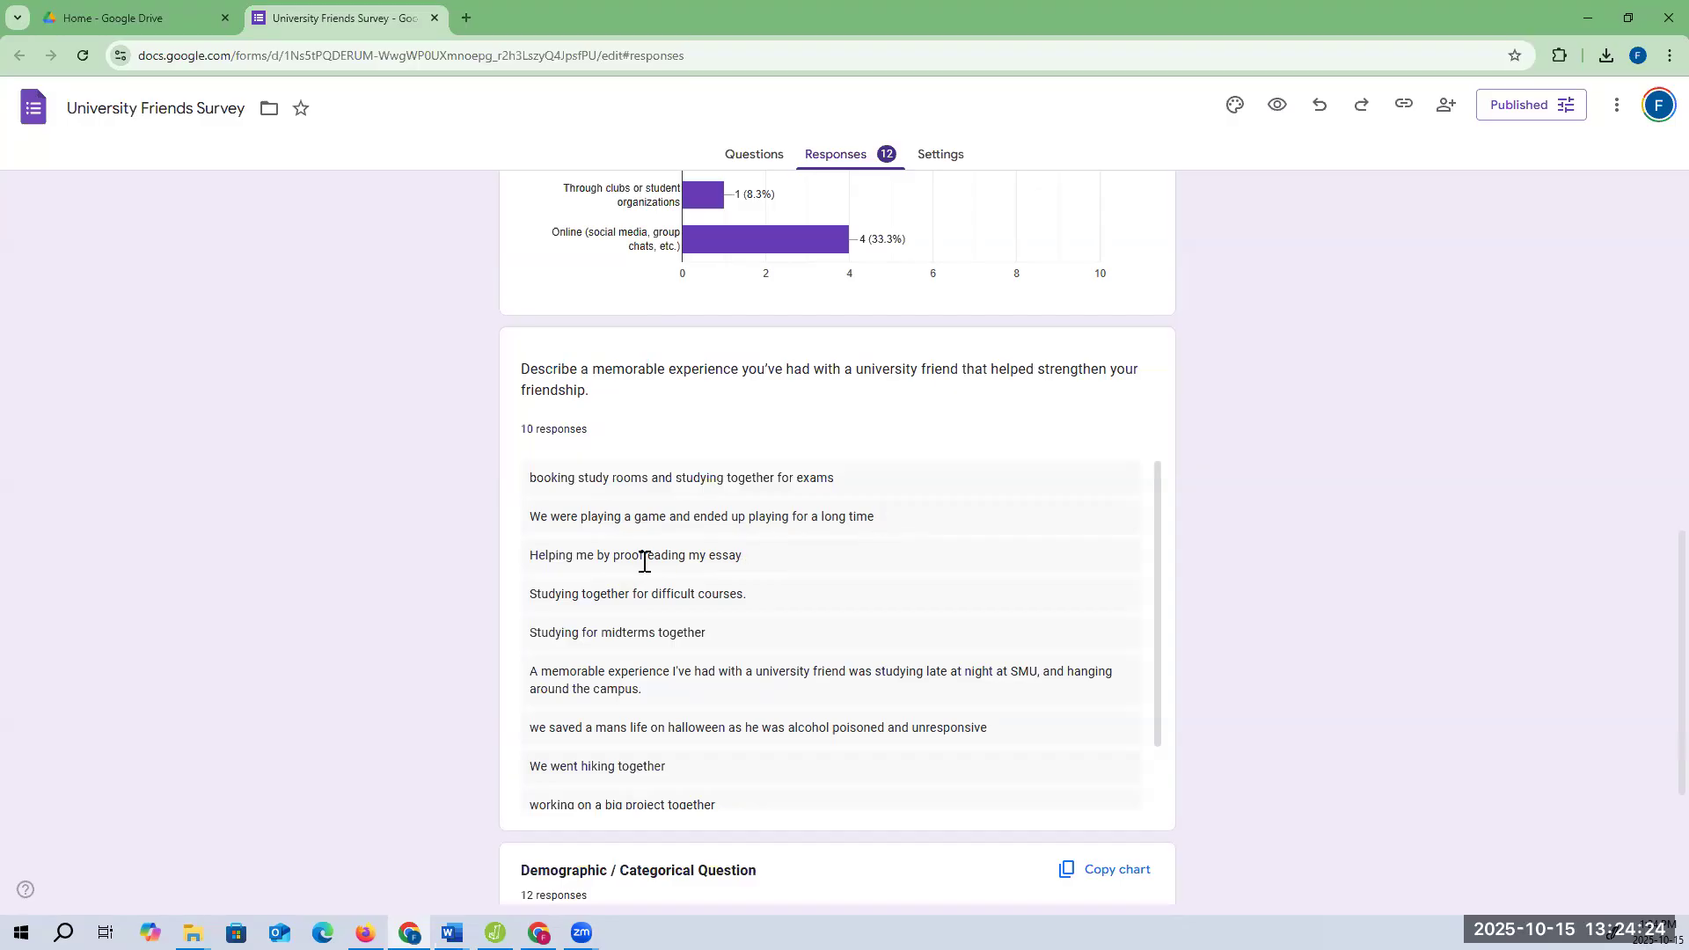
drag(741, 557, 527, 559)
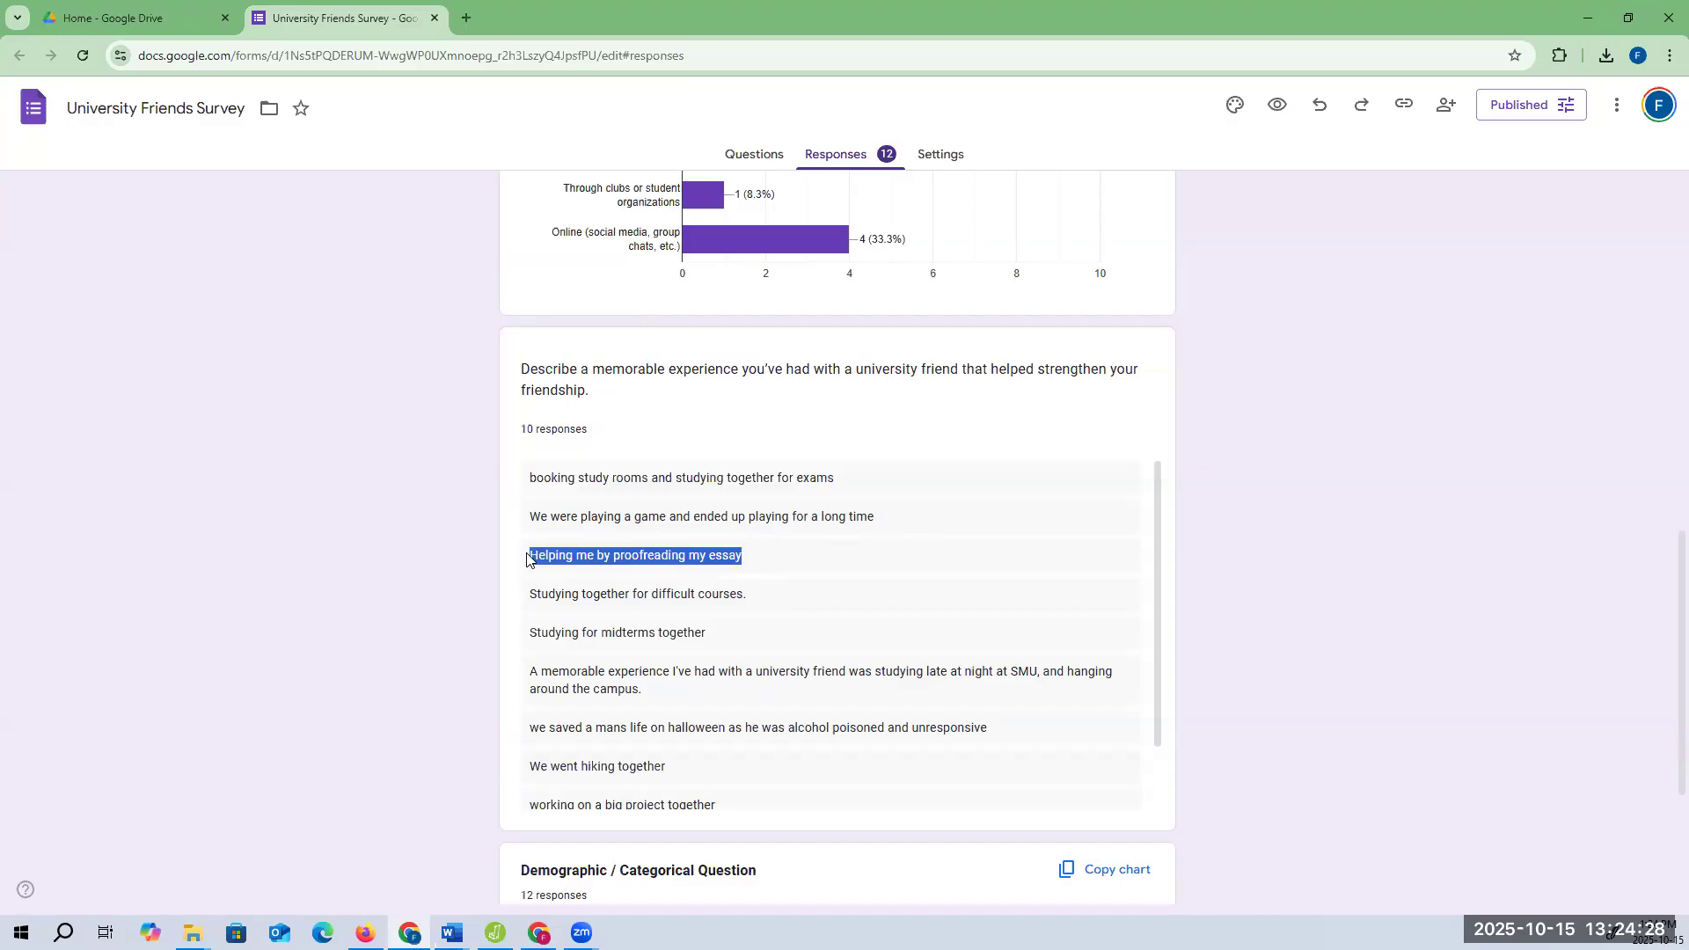
drag(531, 633, 715, 639)
drag(539, 595, 744, 598)
drag(578, 479, 803, 507)
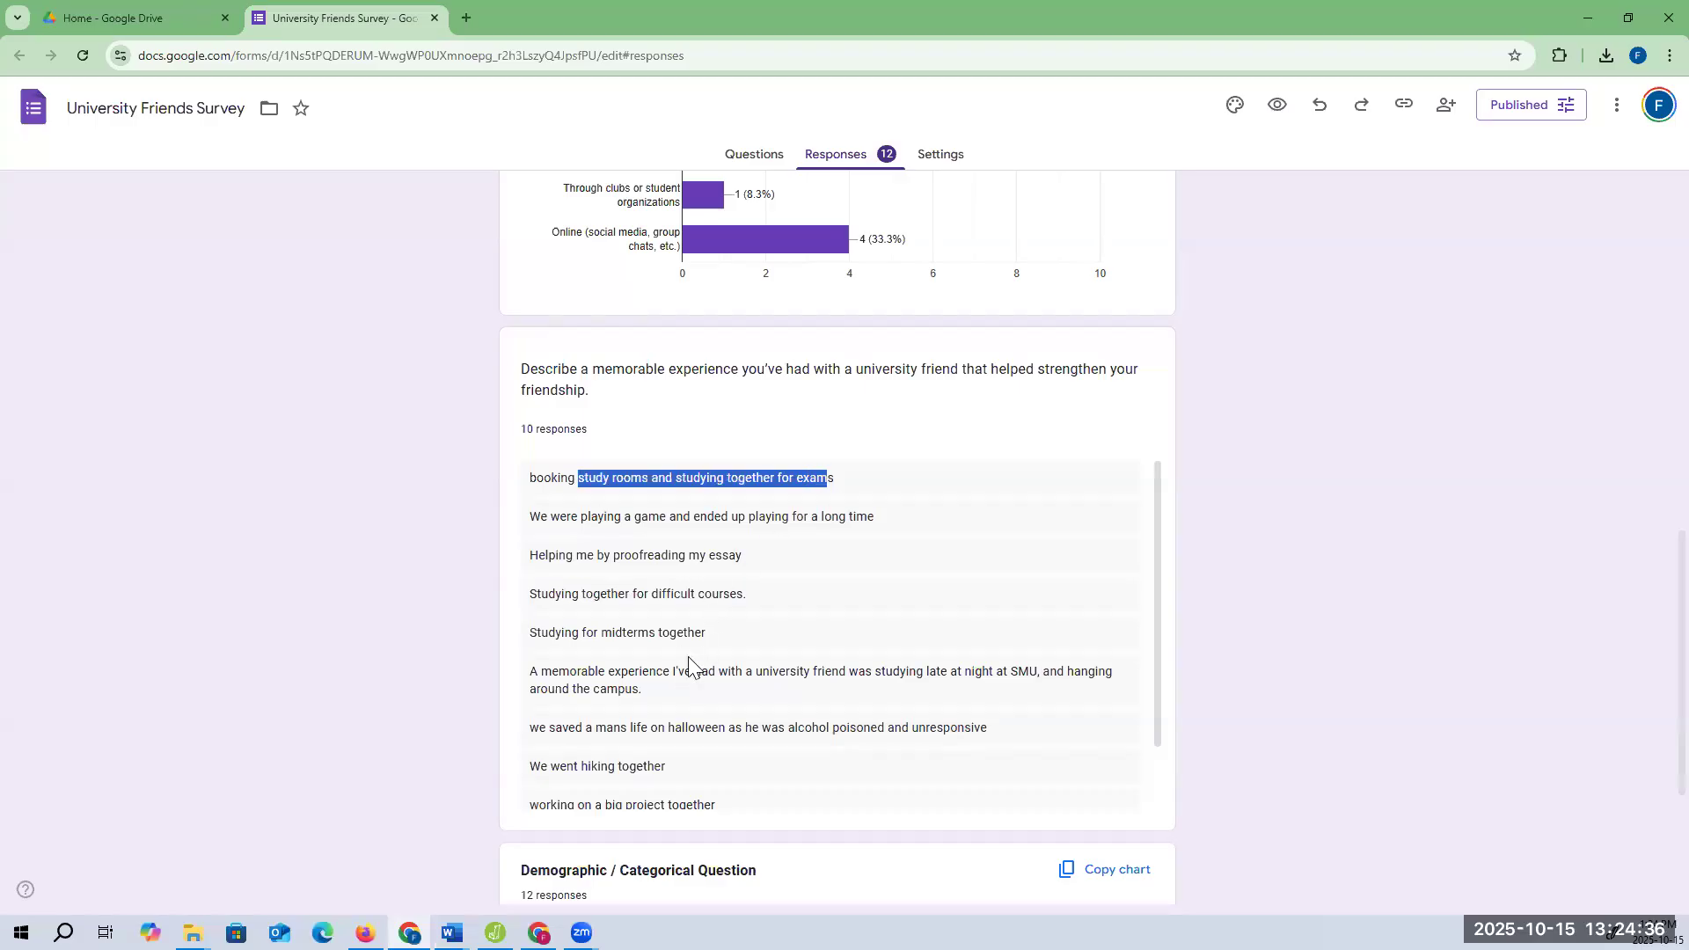
drag(663, 672, 846, 674)
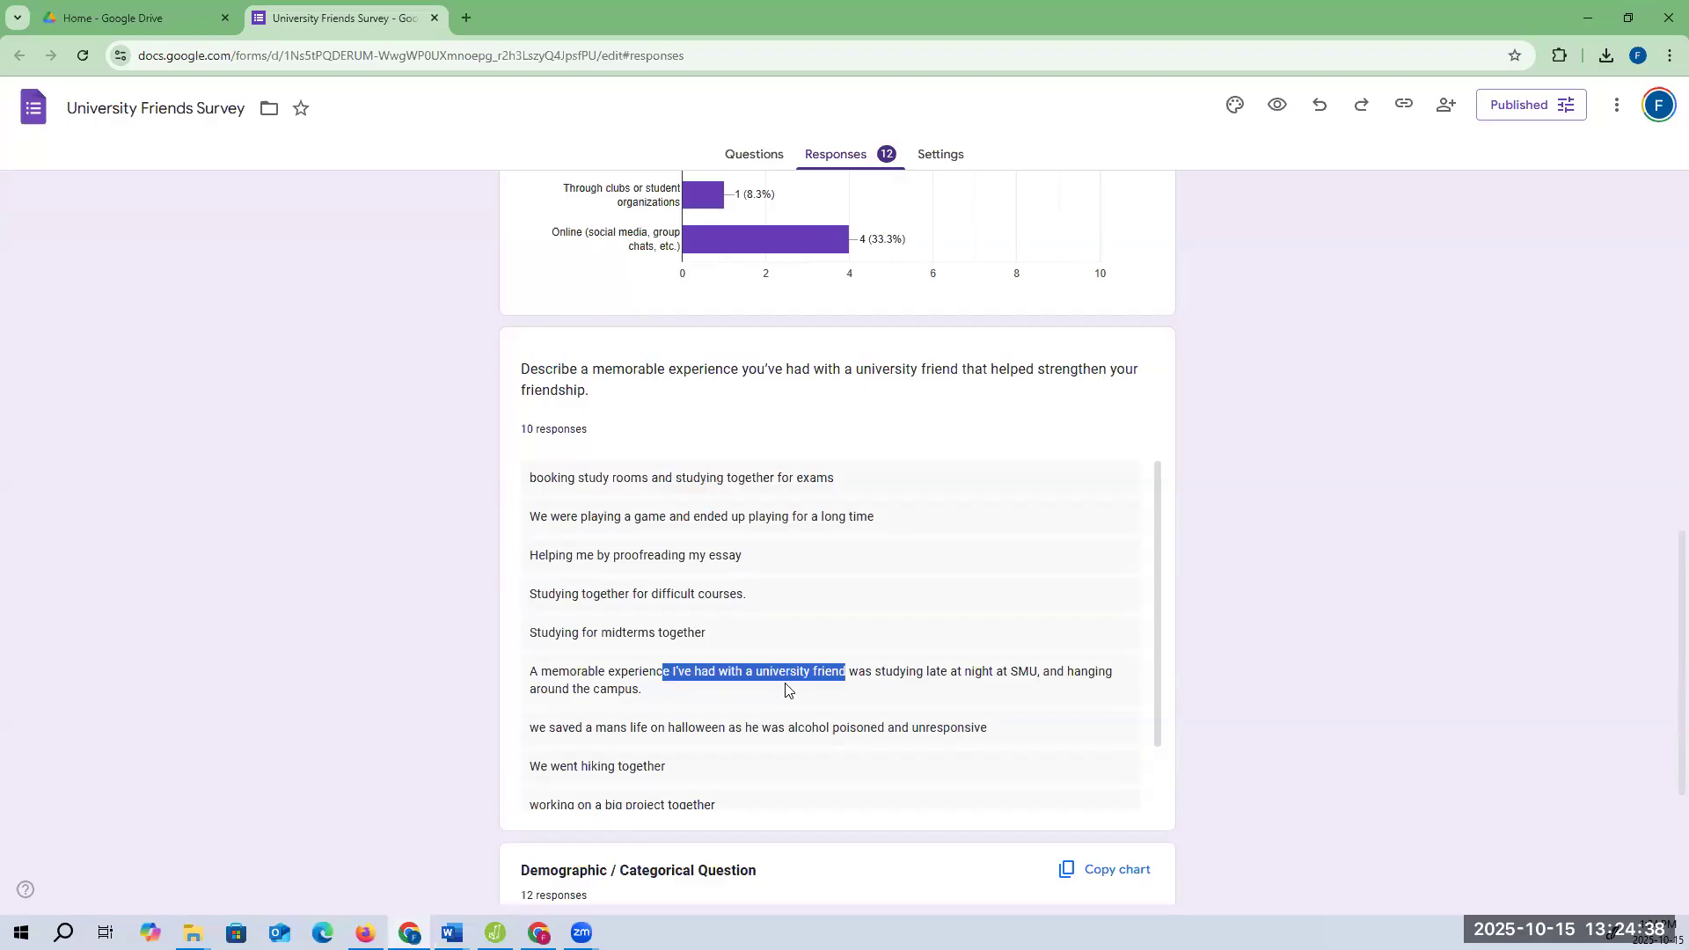
Read the remaining memorable-experience responses, selecting text in the answers about asking for classroom directions, hiking together and saving a man's life on Halloween
scroll(786, 689, down, 1)
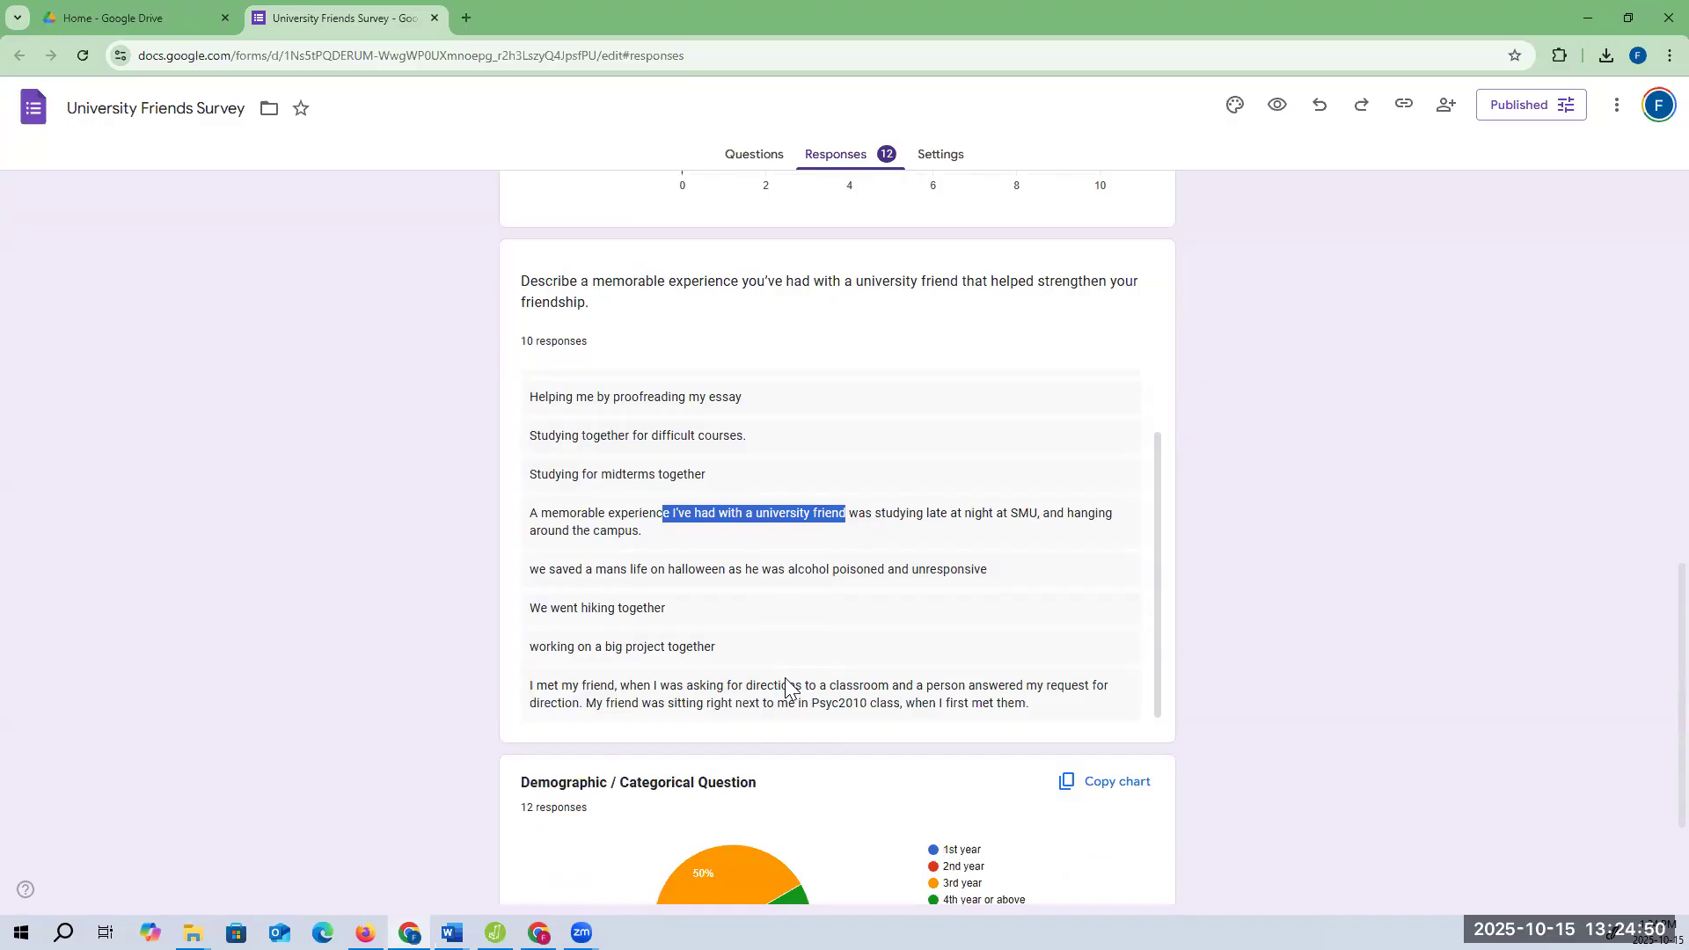
scroll(777, 668, up, 2)
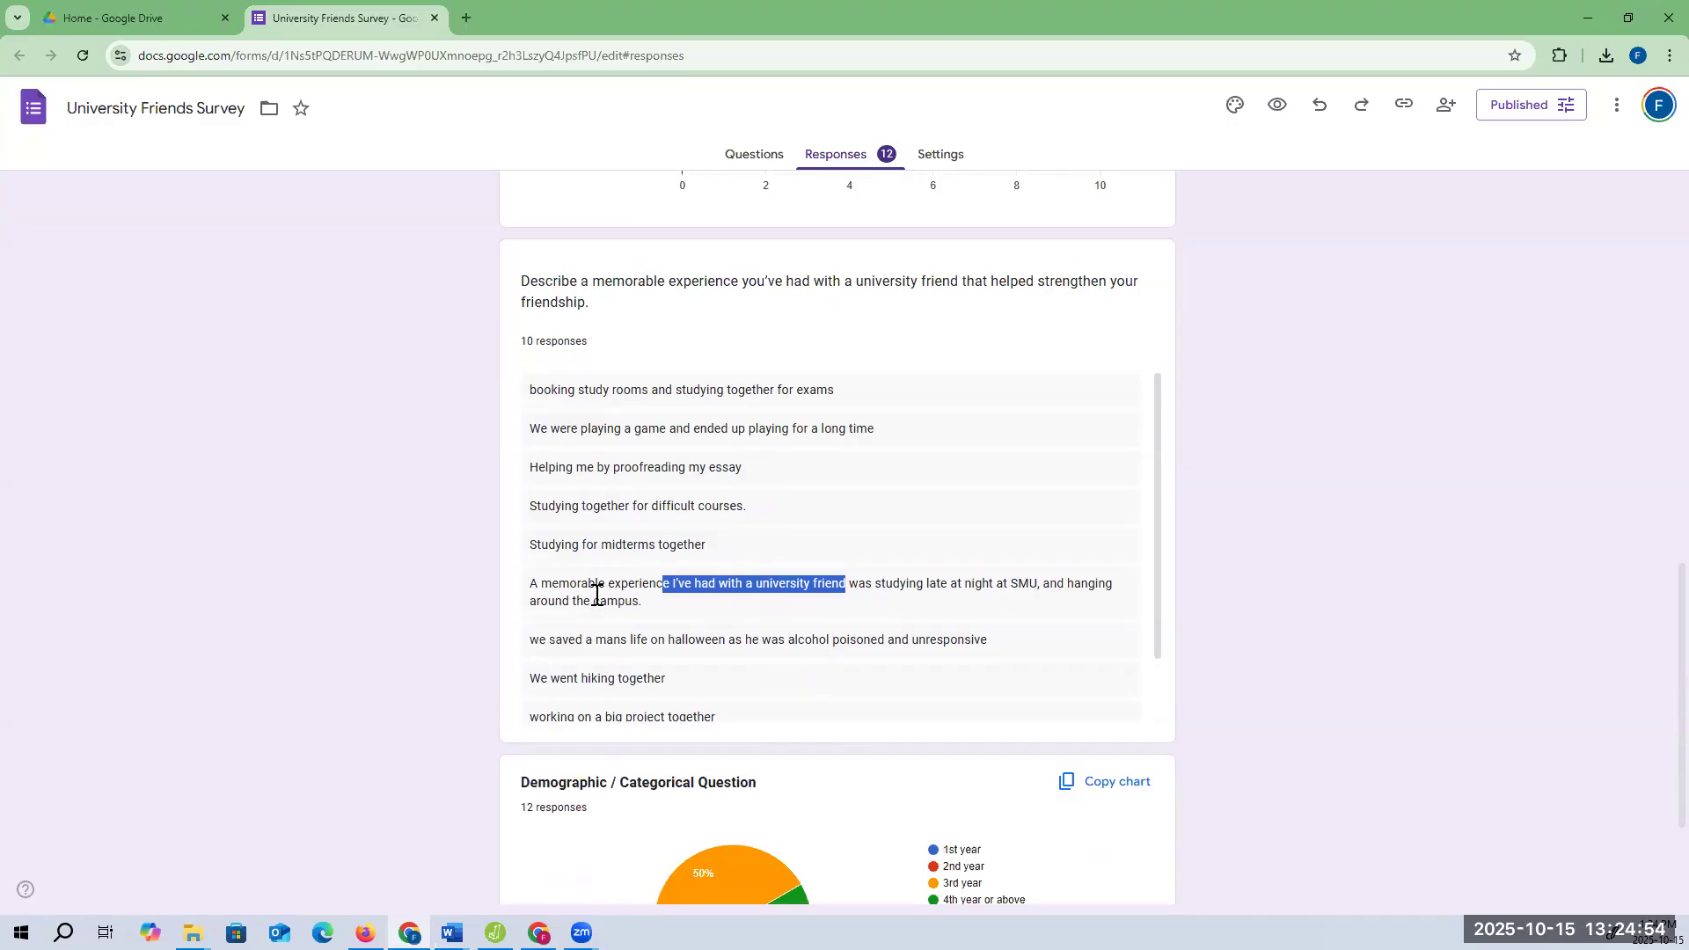
scroll(597, 595, down, 1)
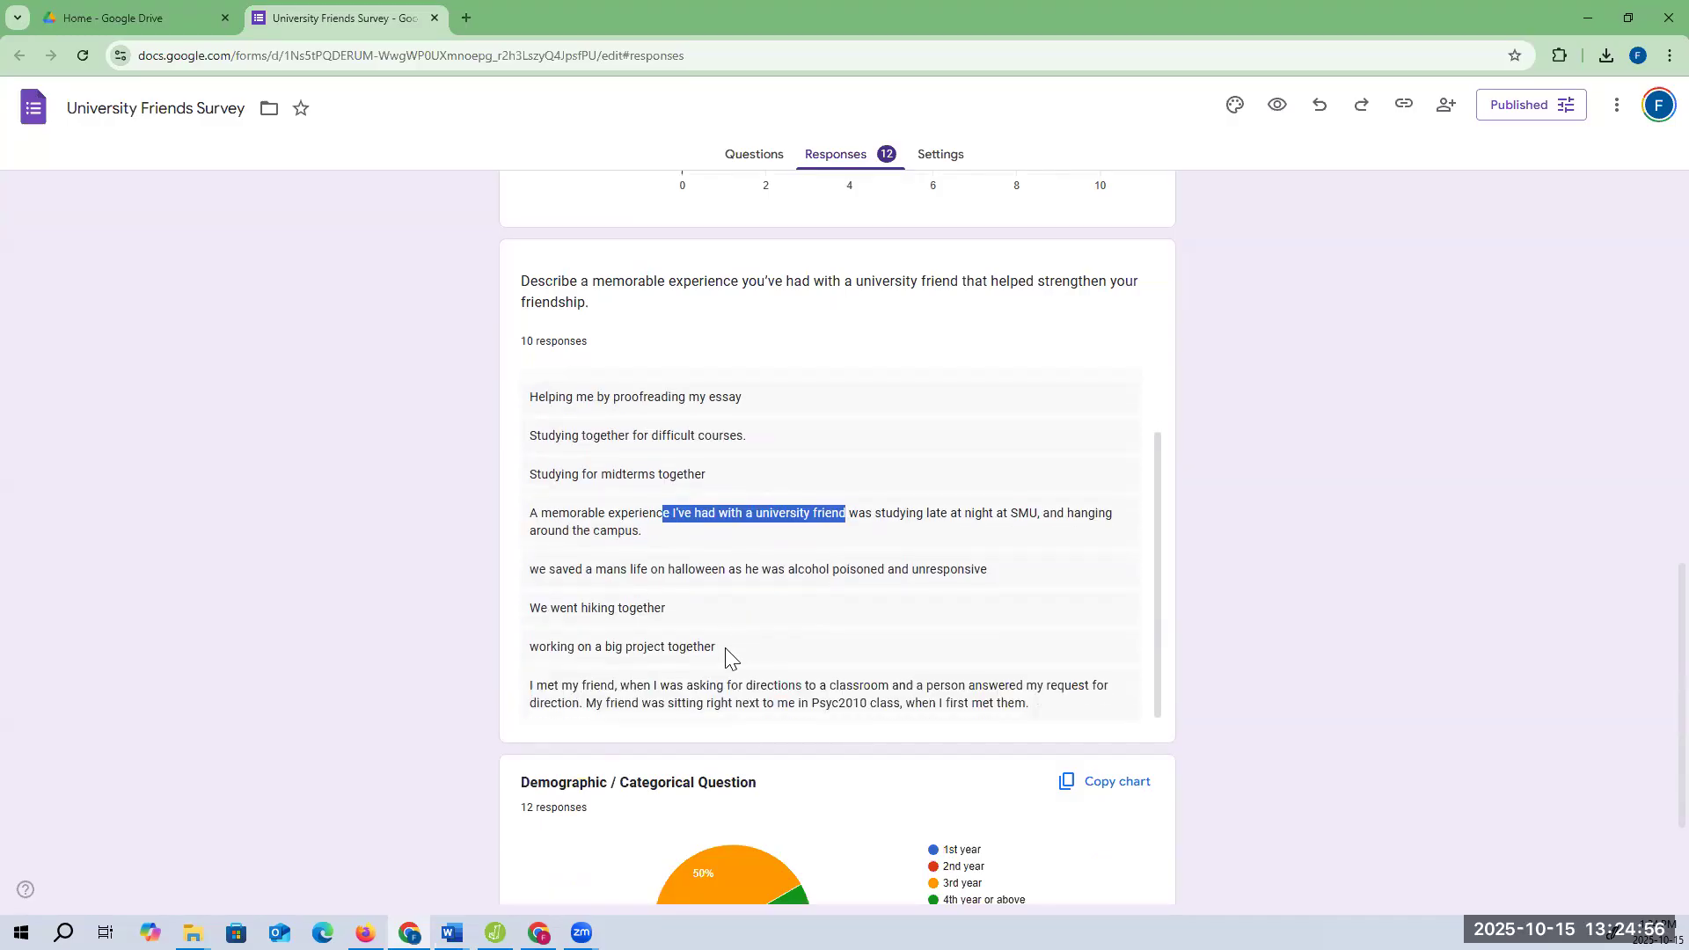
drag(759, 687, 826, 678)
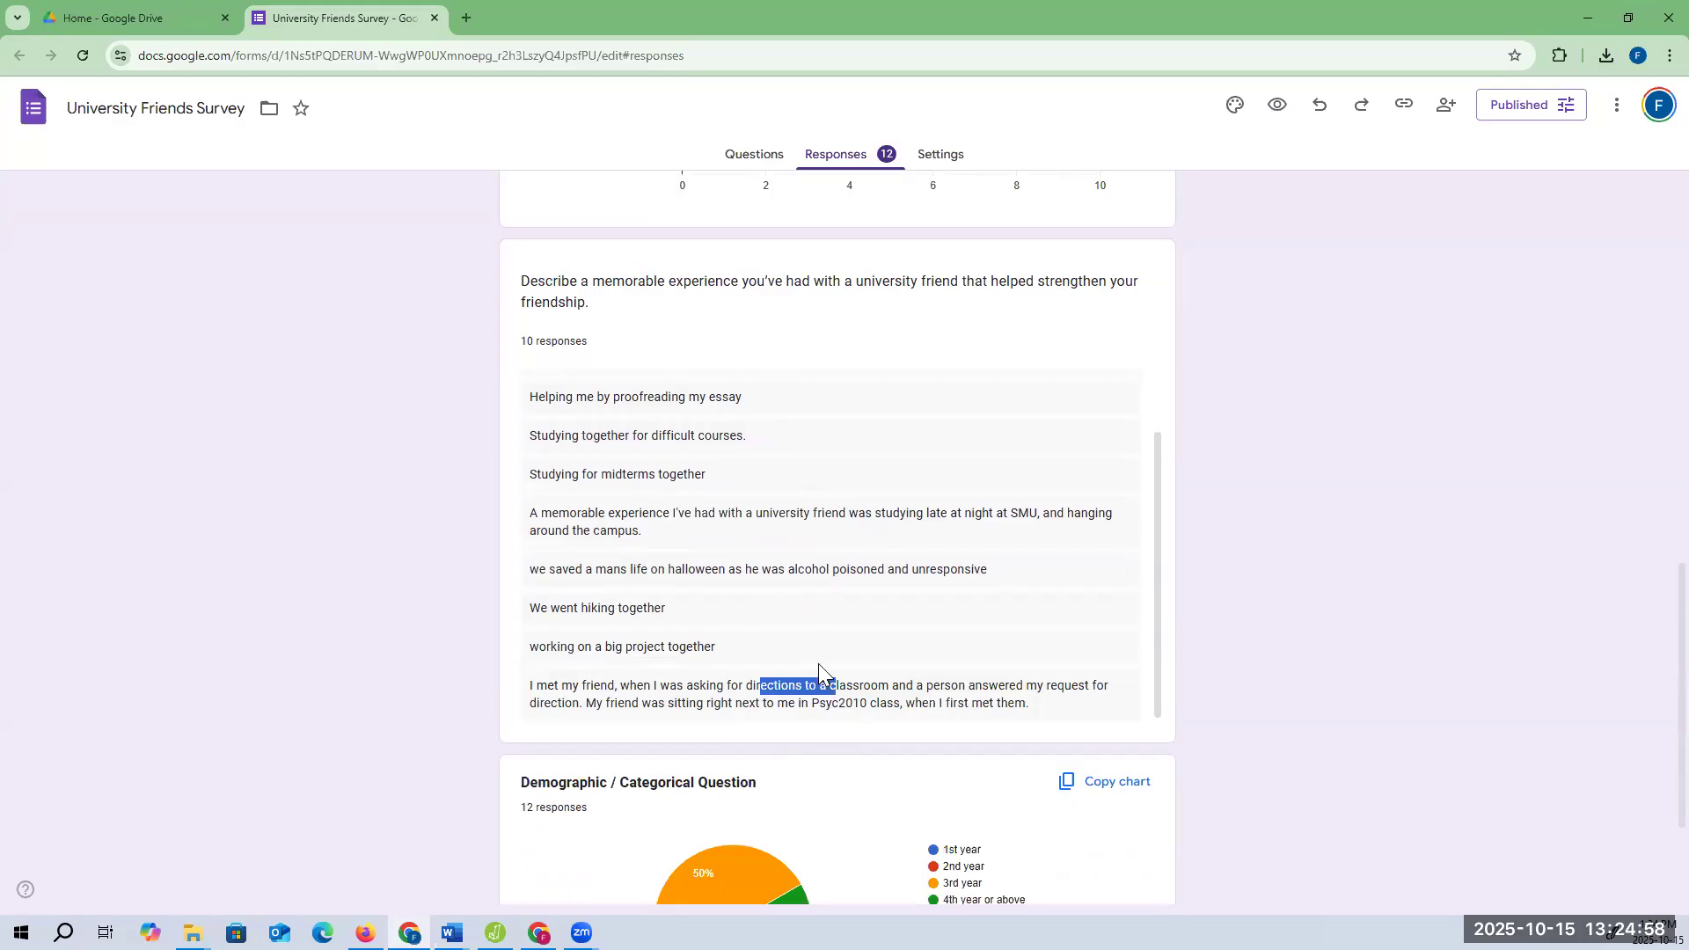
scroll(758, 536, up, 2)
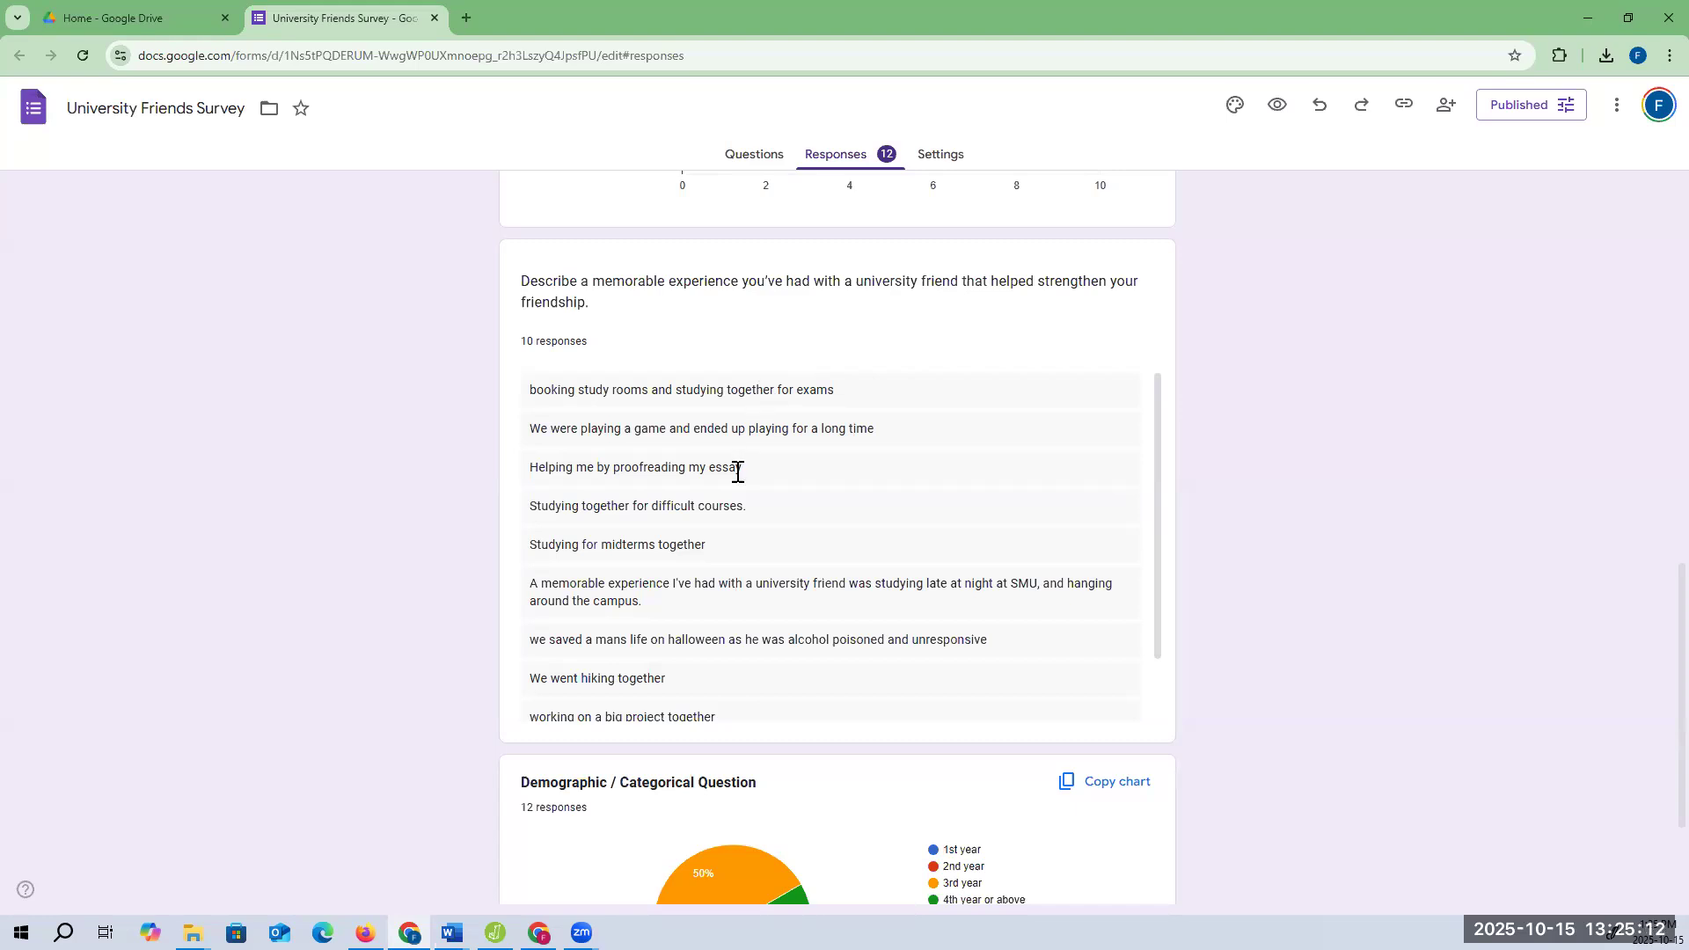
scroll(737, 473, down, 2)
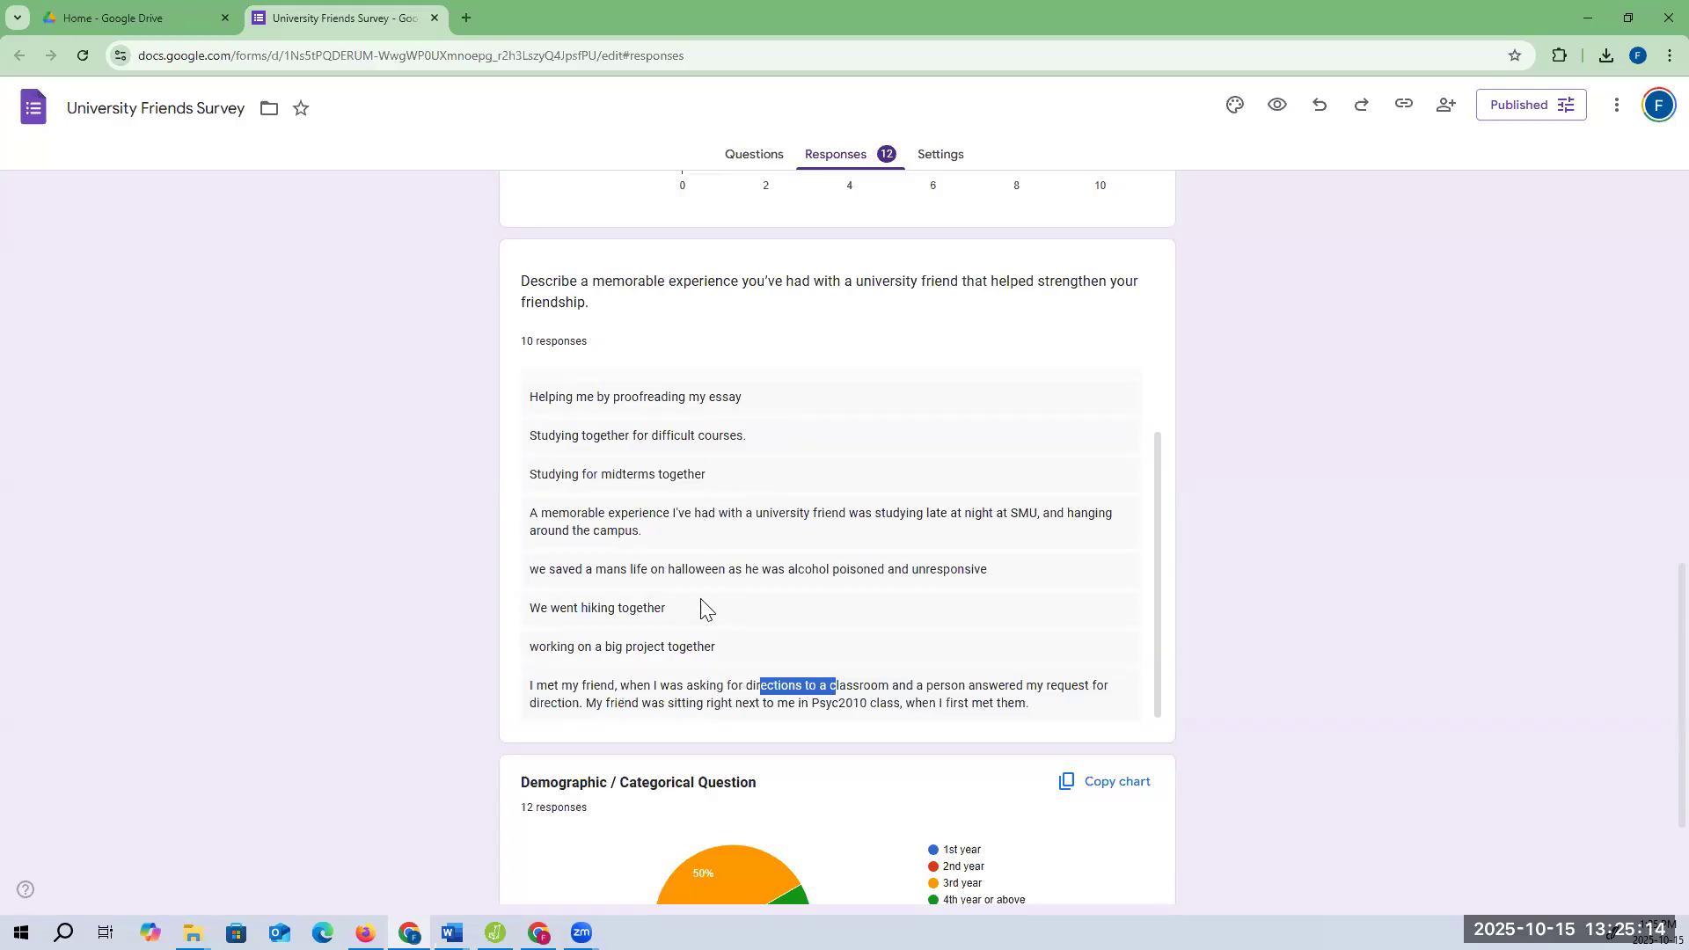
drag(573, 608, 666, 610)
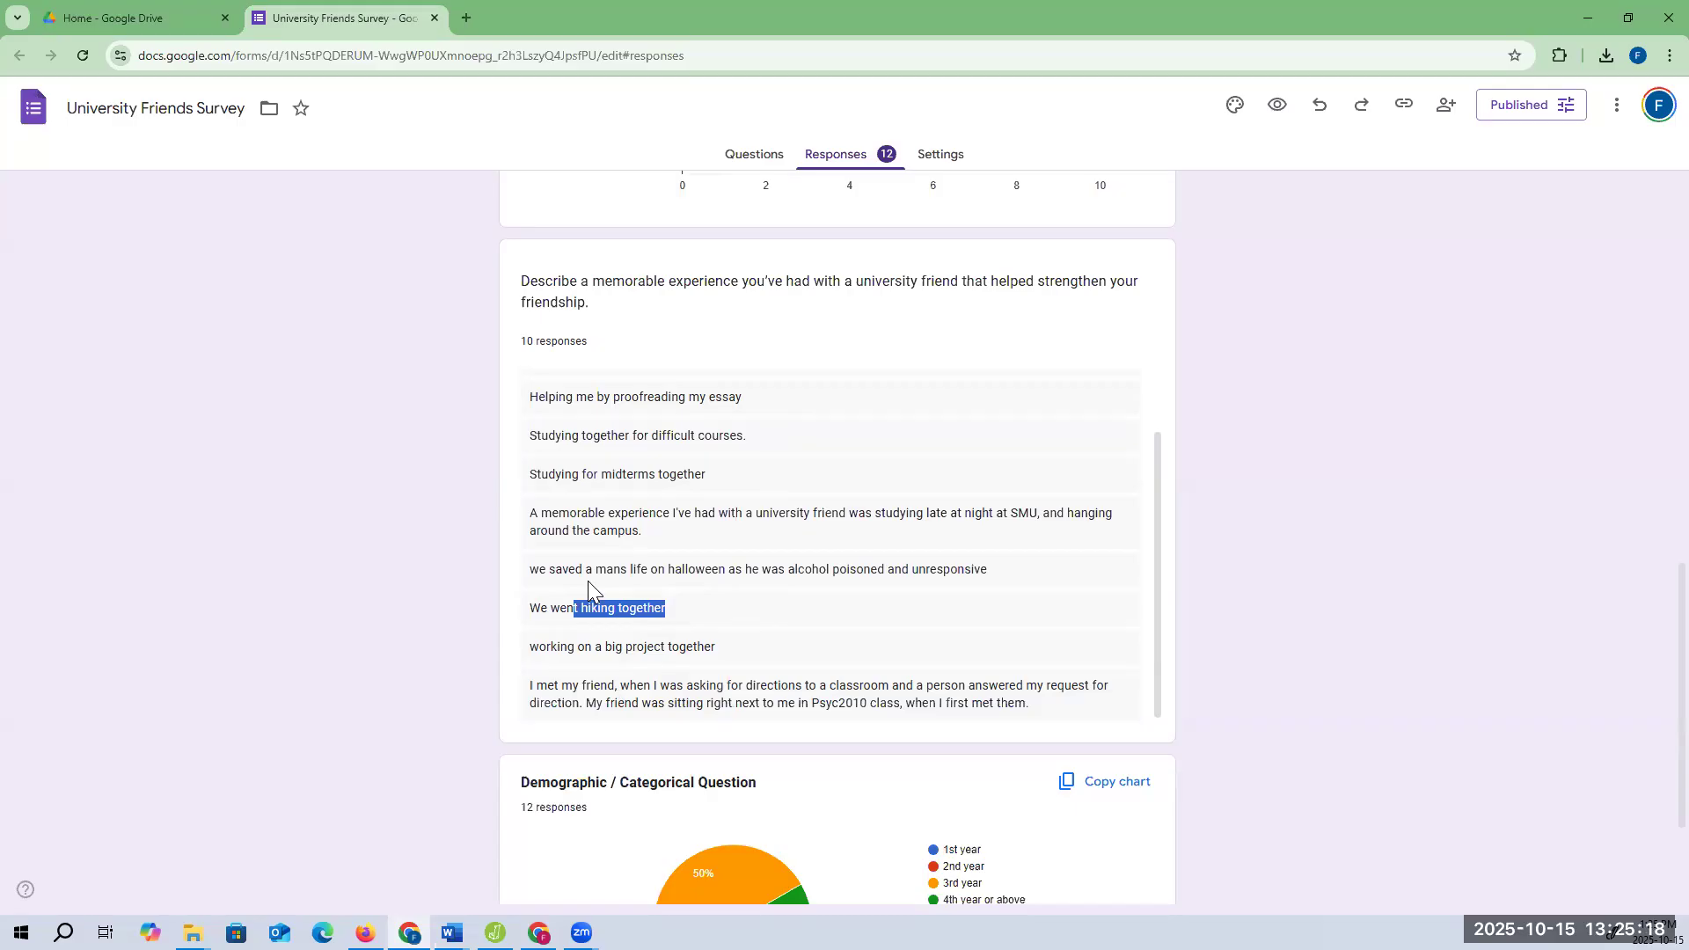
drag(634, 570, 757, 563)
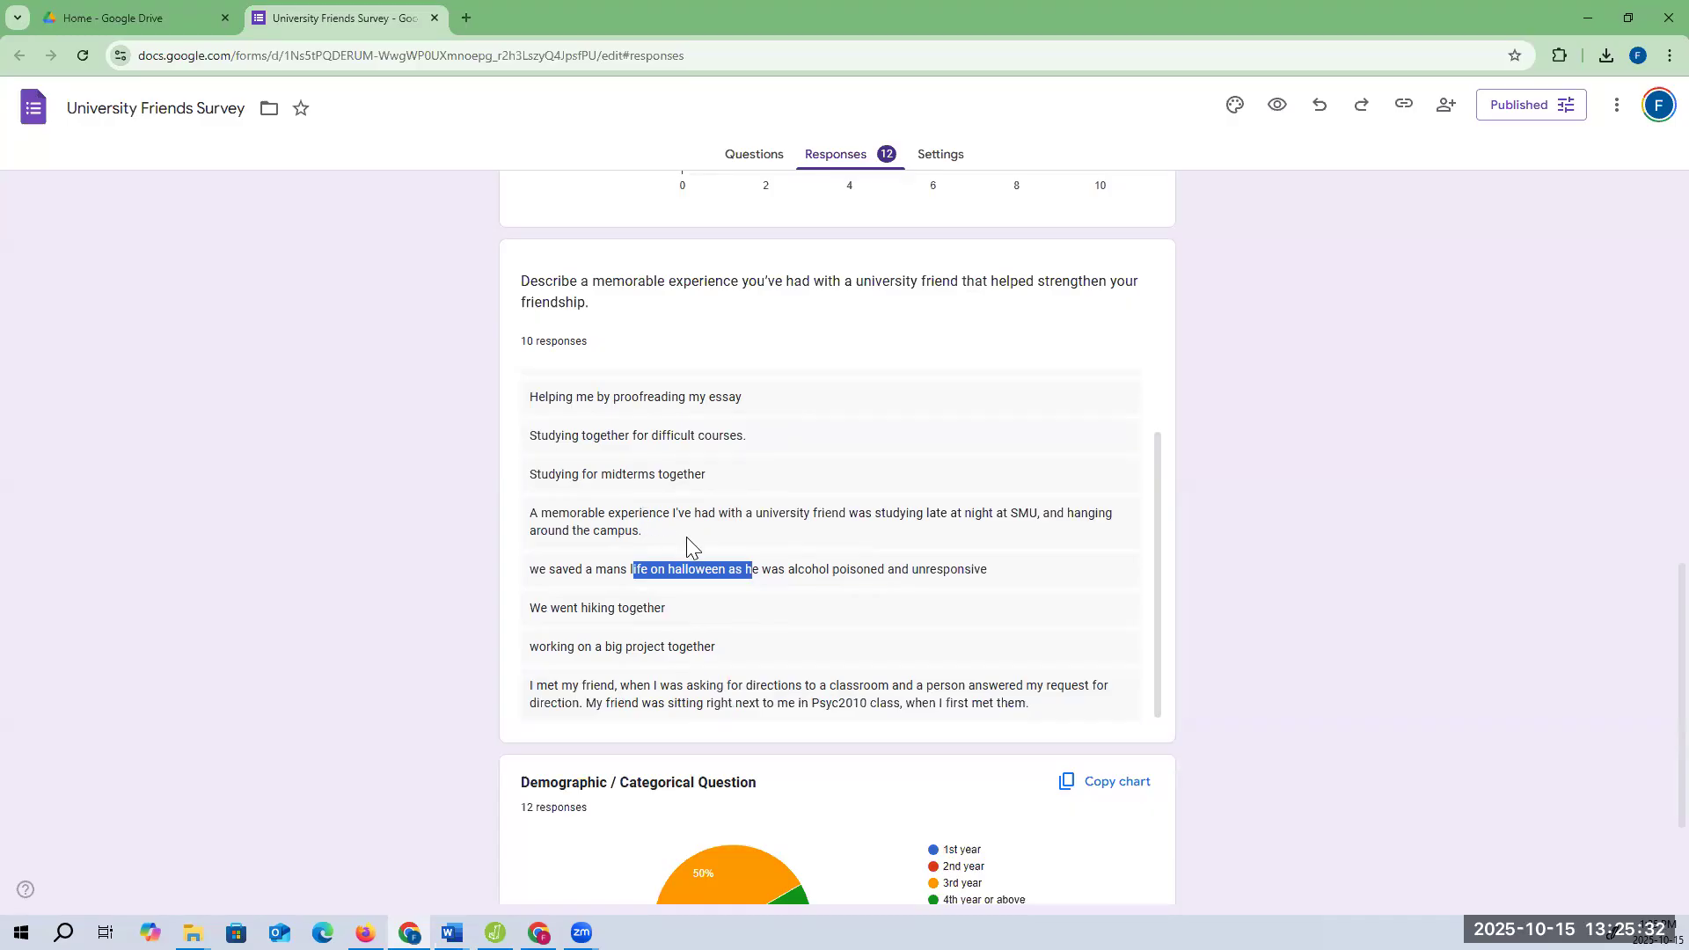
Examine the 3rd year, 2nd year and 4th year or above slices of the Demographic / Categorical Question pie chart
scroll(689, 546, down, 2)
scroll(689, 536, up, 1)
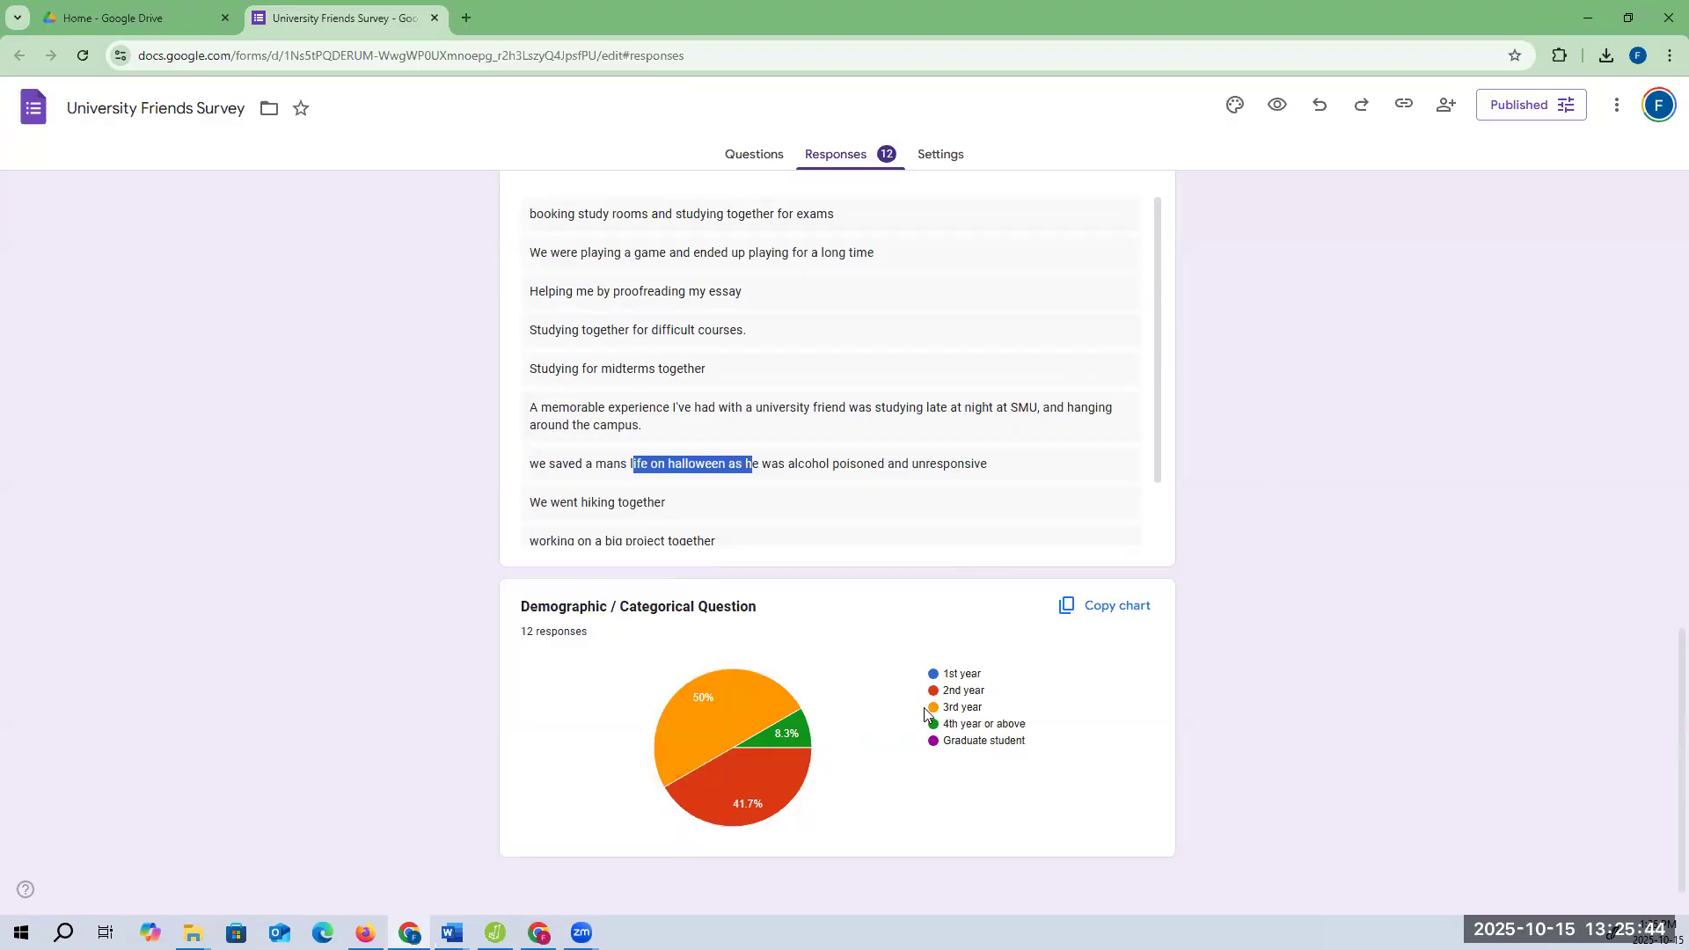
mouse_move(739, 708)
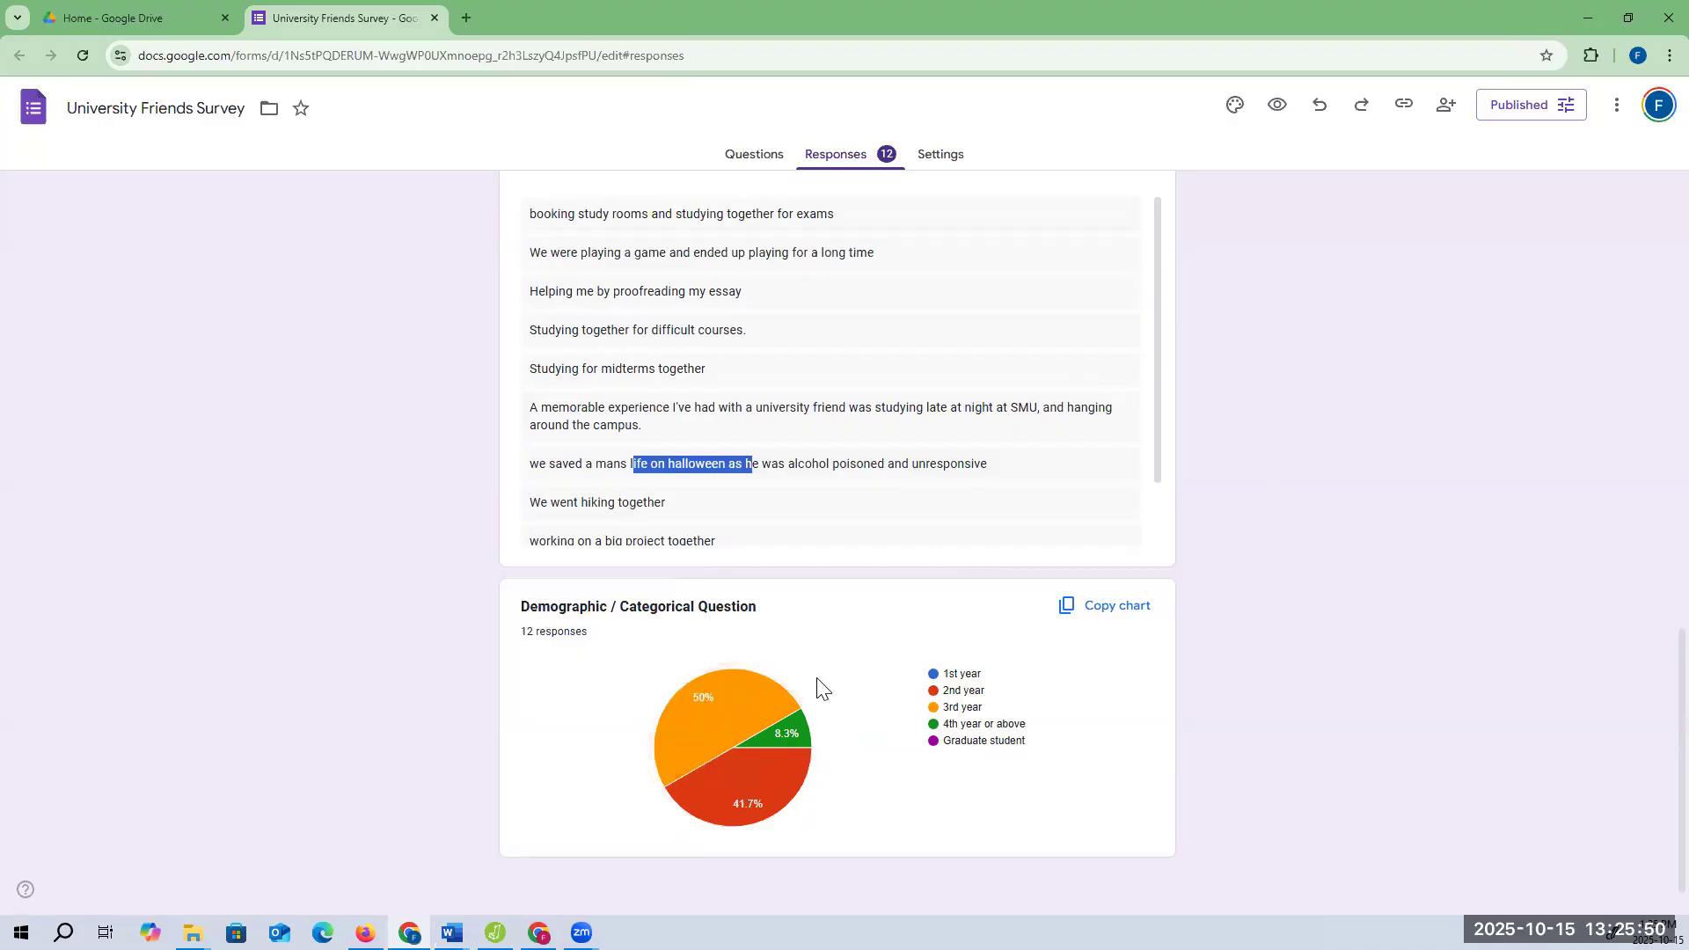
mouse_move(737, 813)
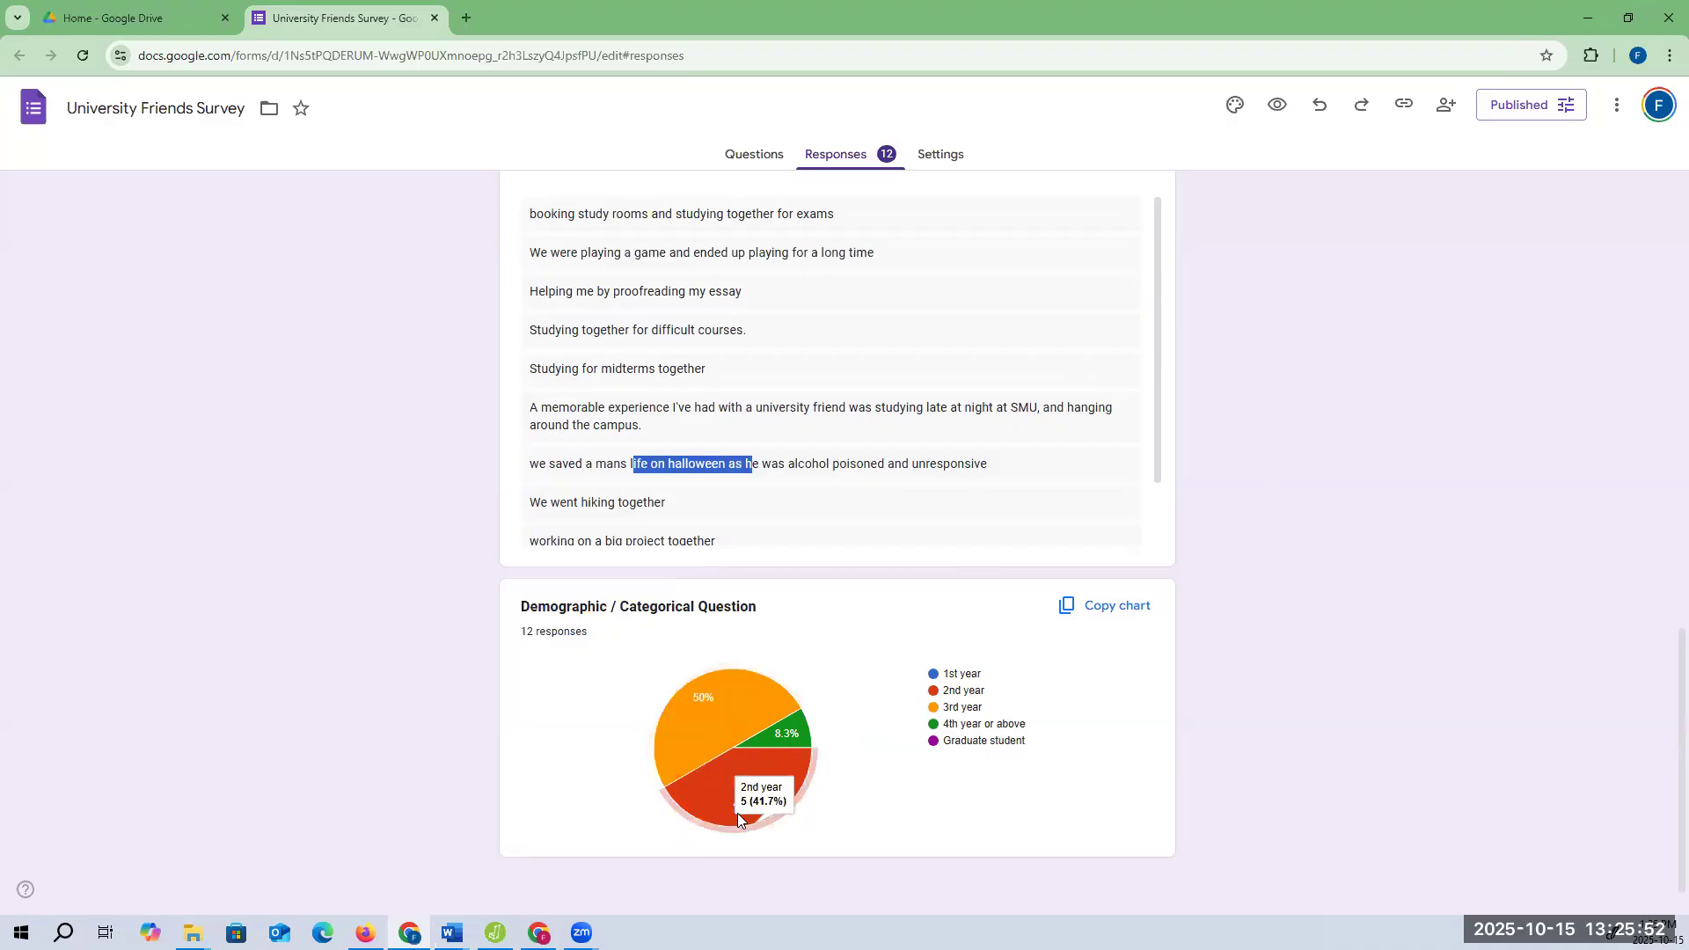
mouse_move(801, 732)
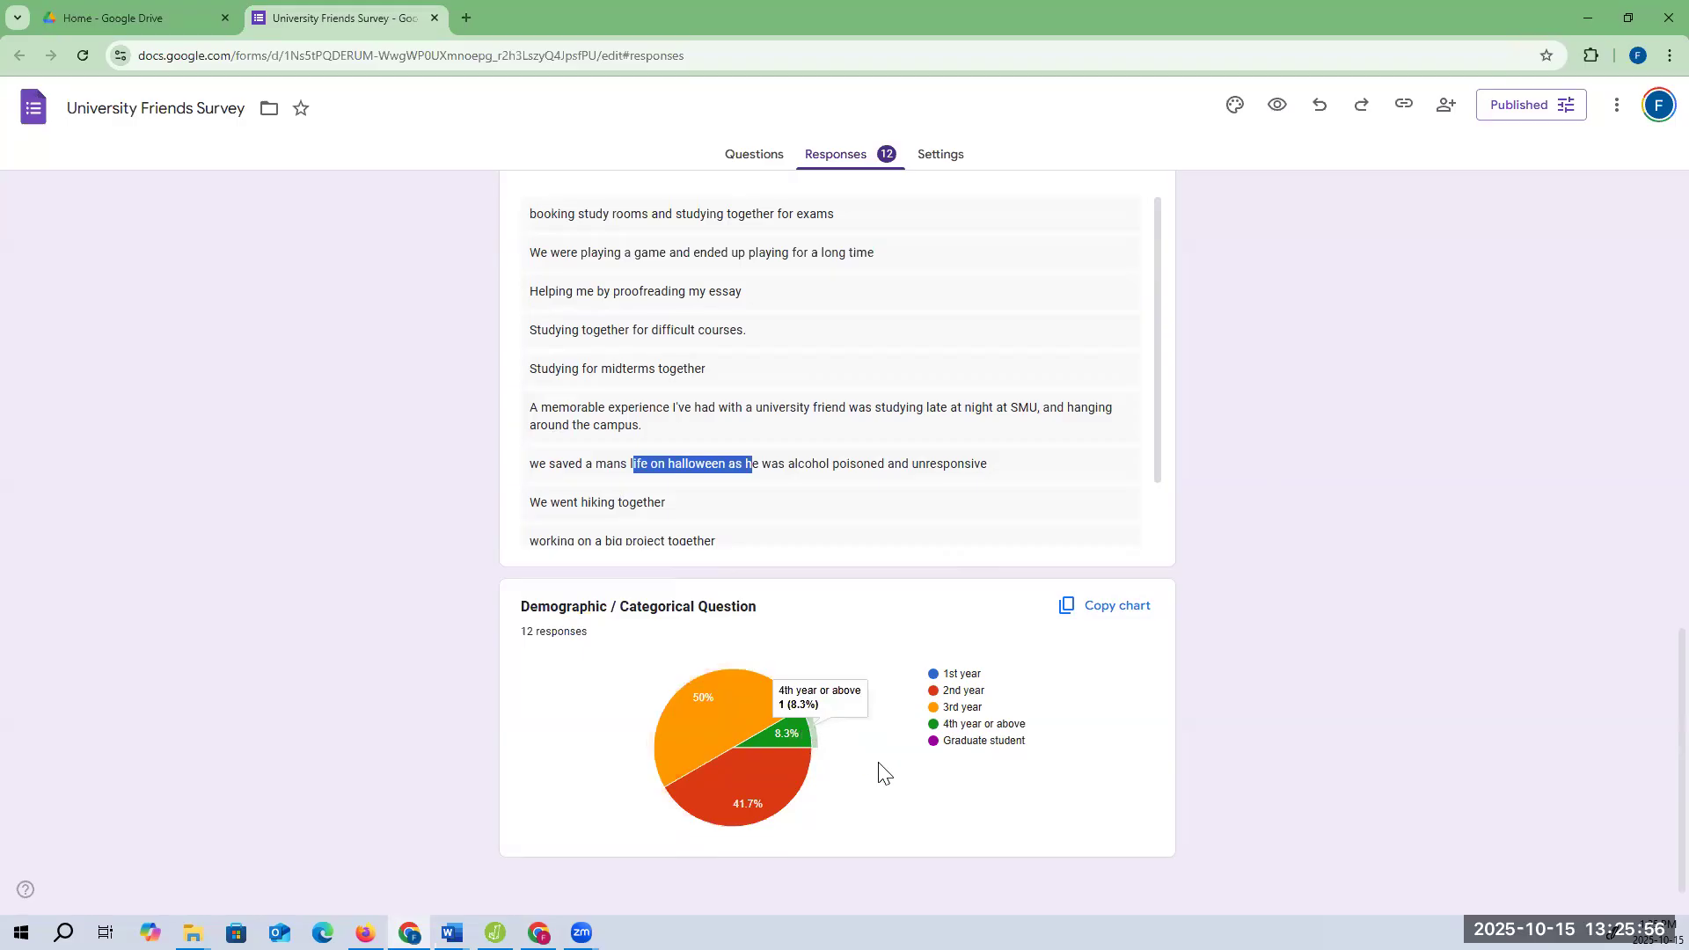
Review the per-question responses on close friends made since starting university, and return to the response summary
scroll(887, 769, up, 15)
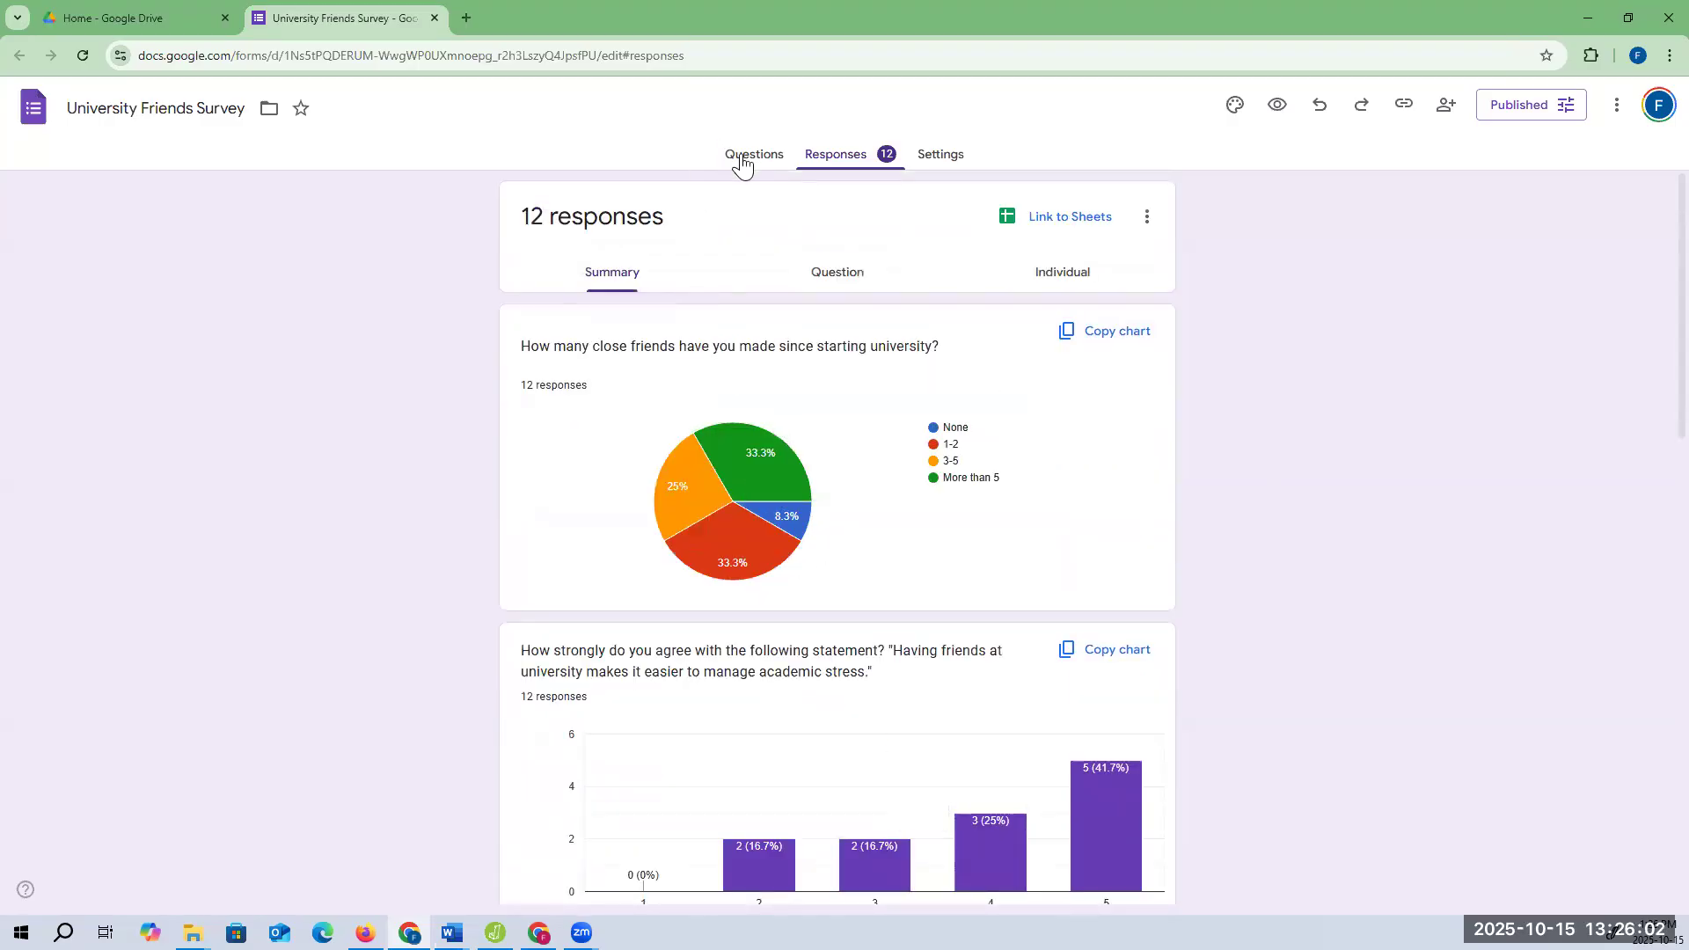
click(818, 280)
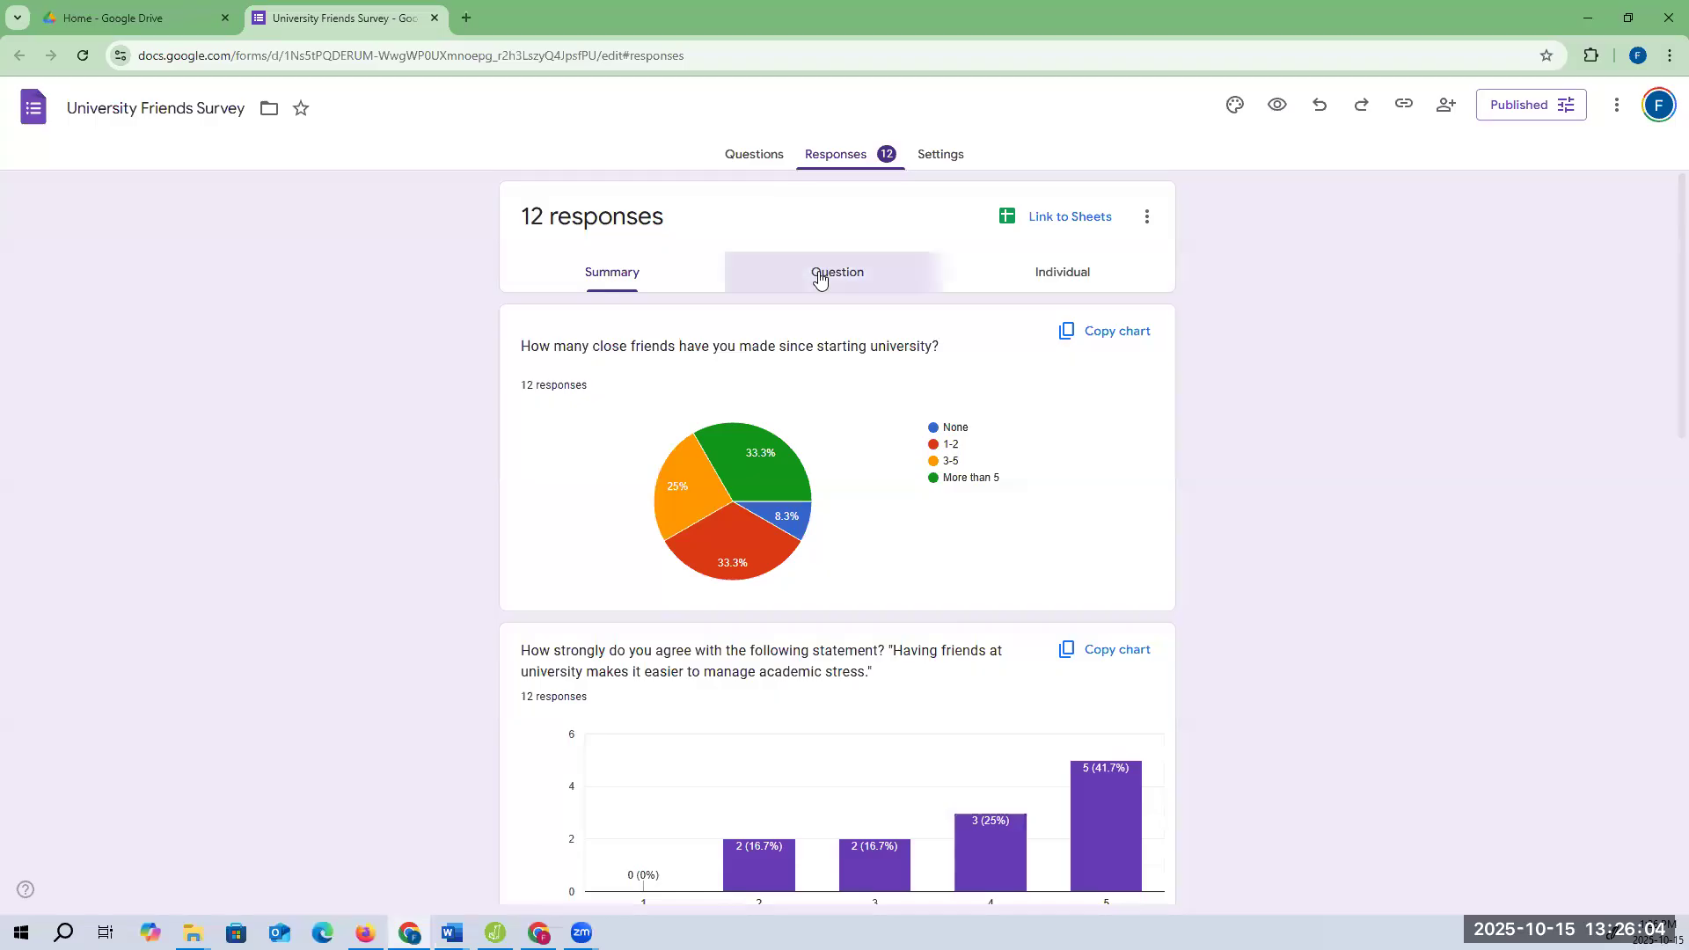
scroll(760, 373, down, 3)
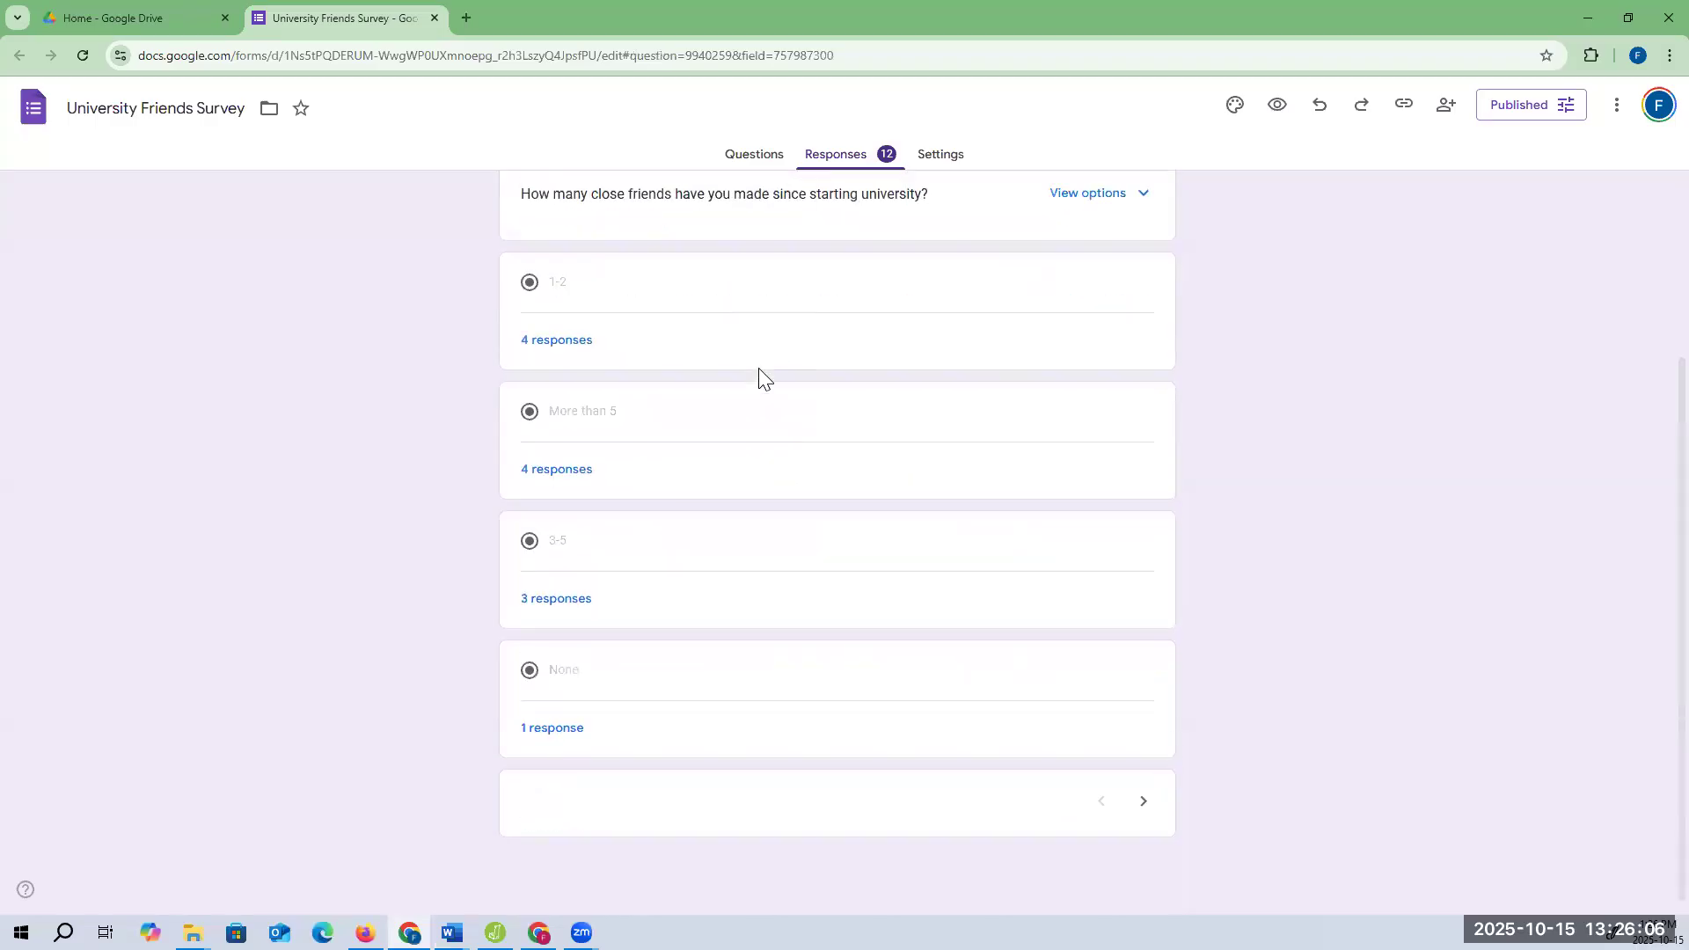
scroll(760, 373, up, 2)
scroll(761, 373, down, 2)
scroll(760, 373, up, 3)
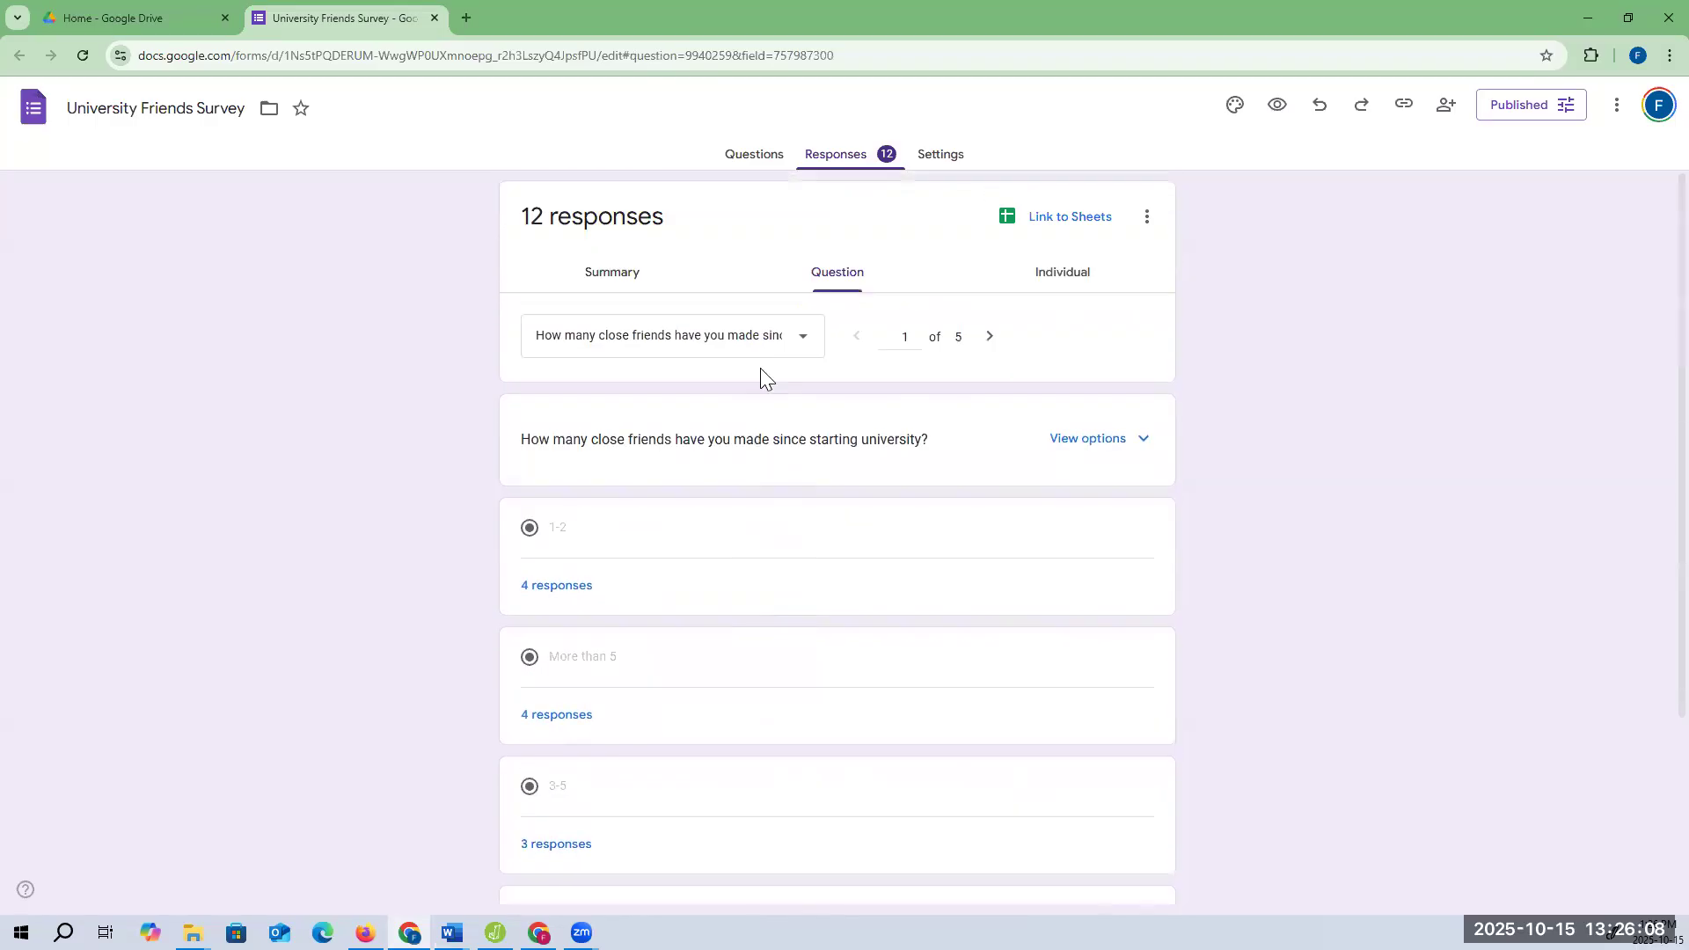
scroll(760, 374, down, 3)
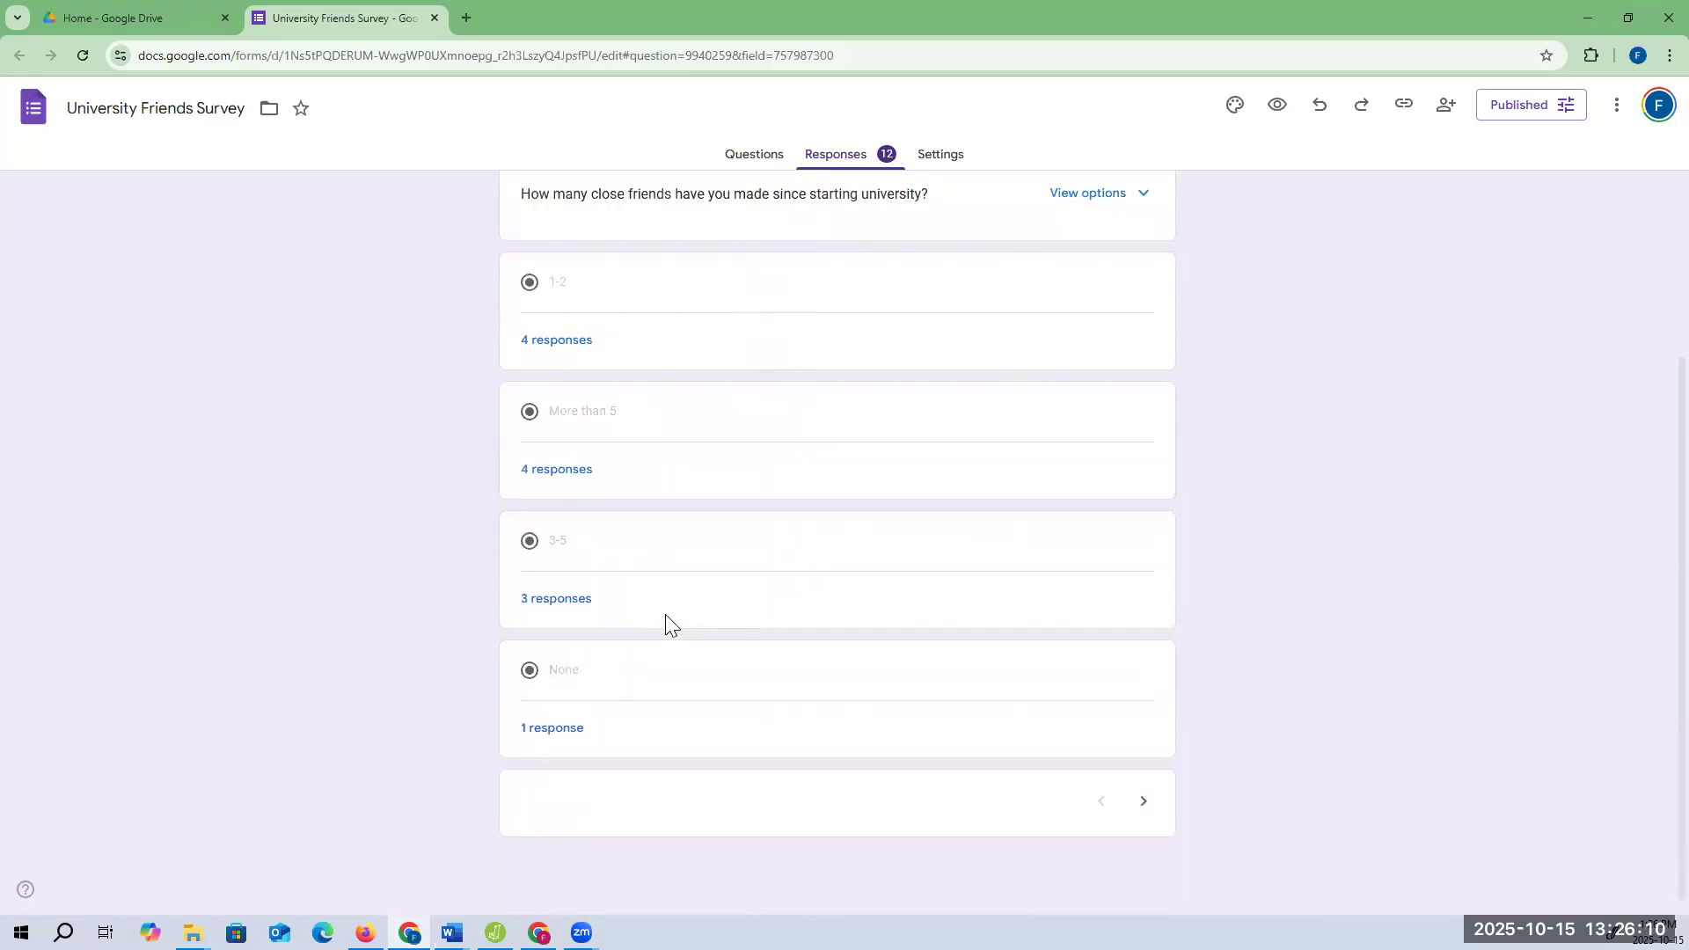
scroll(642, 573, up, 3)
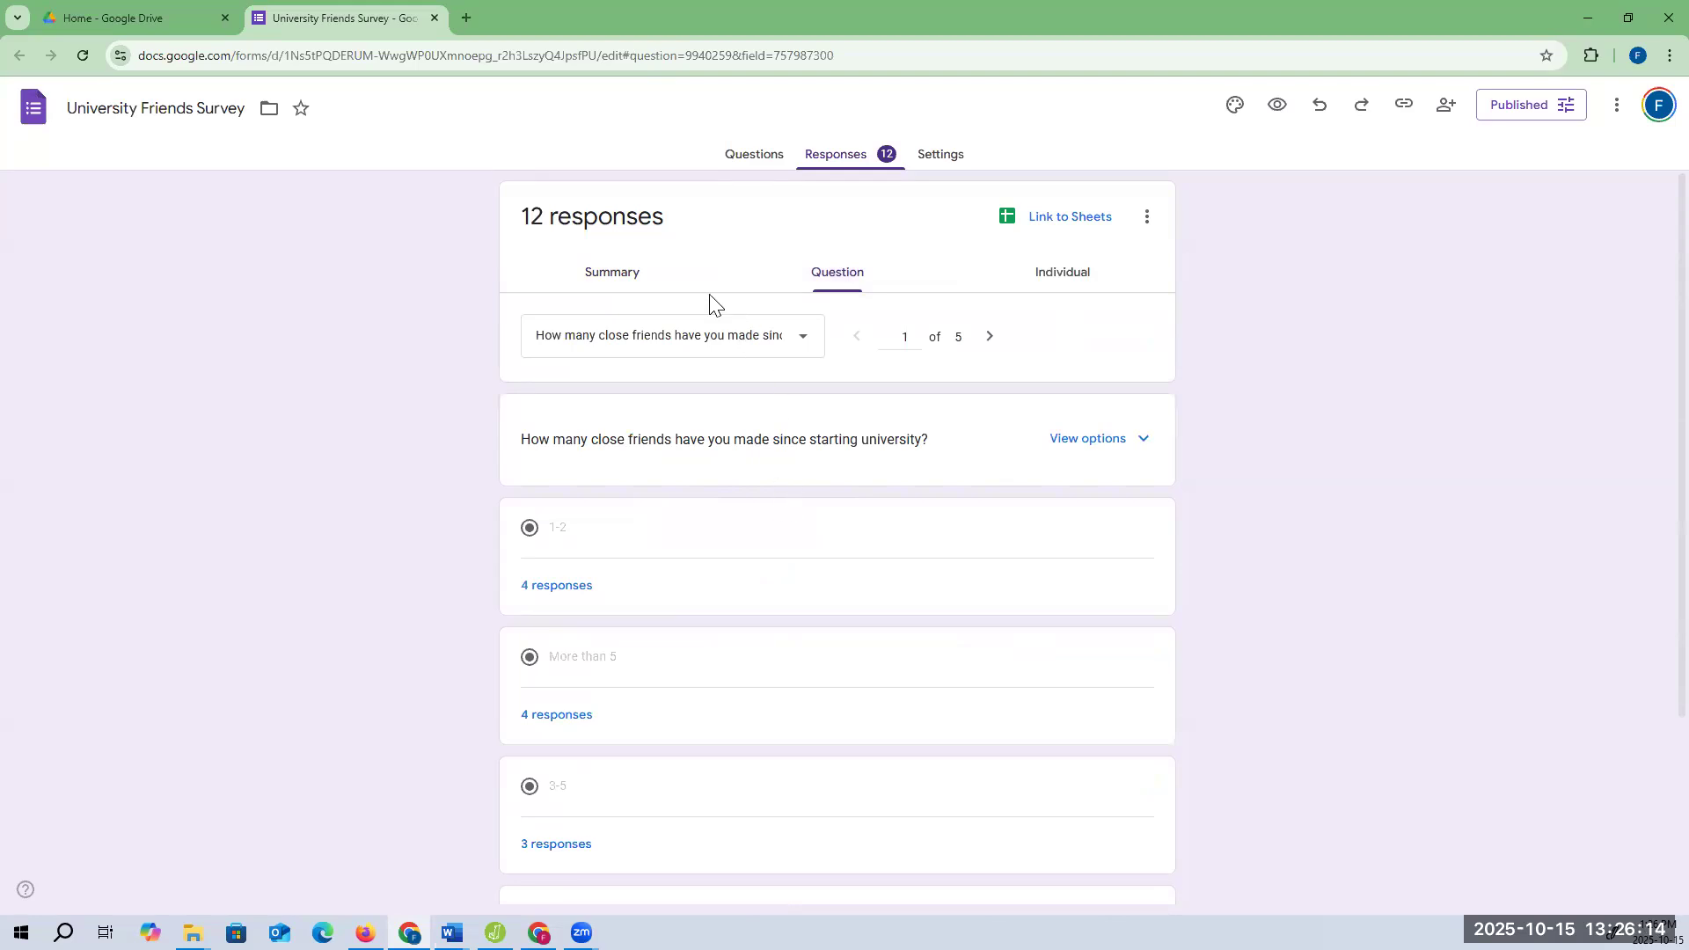
click(625, 274)
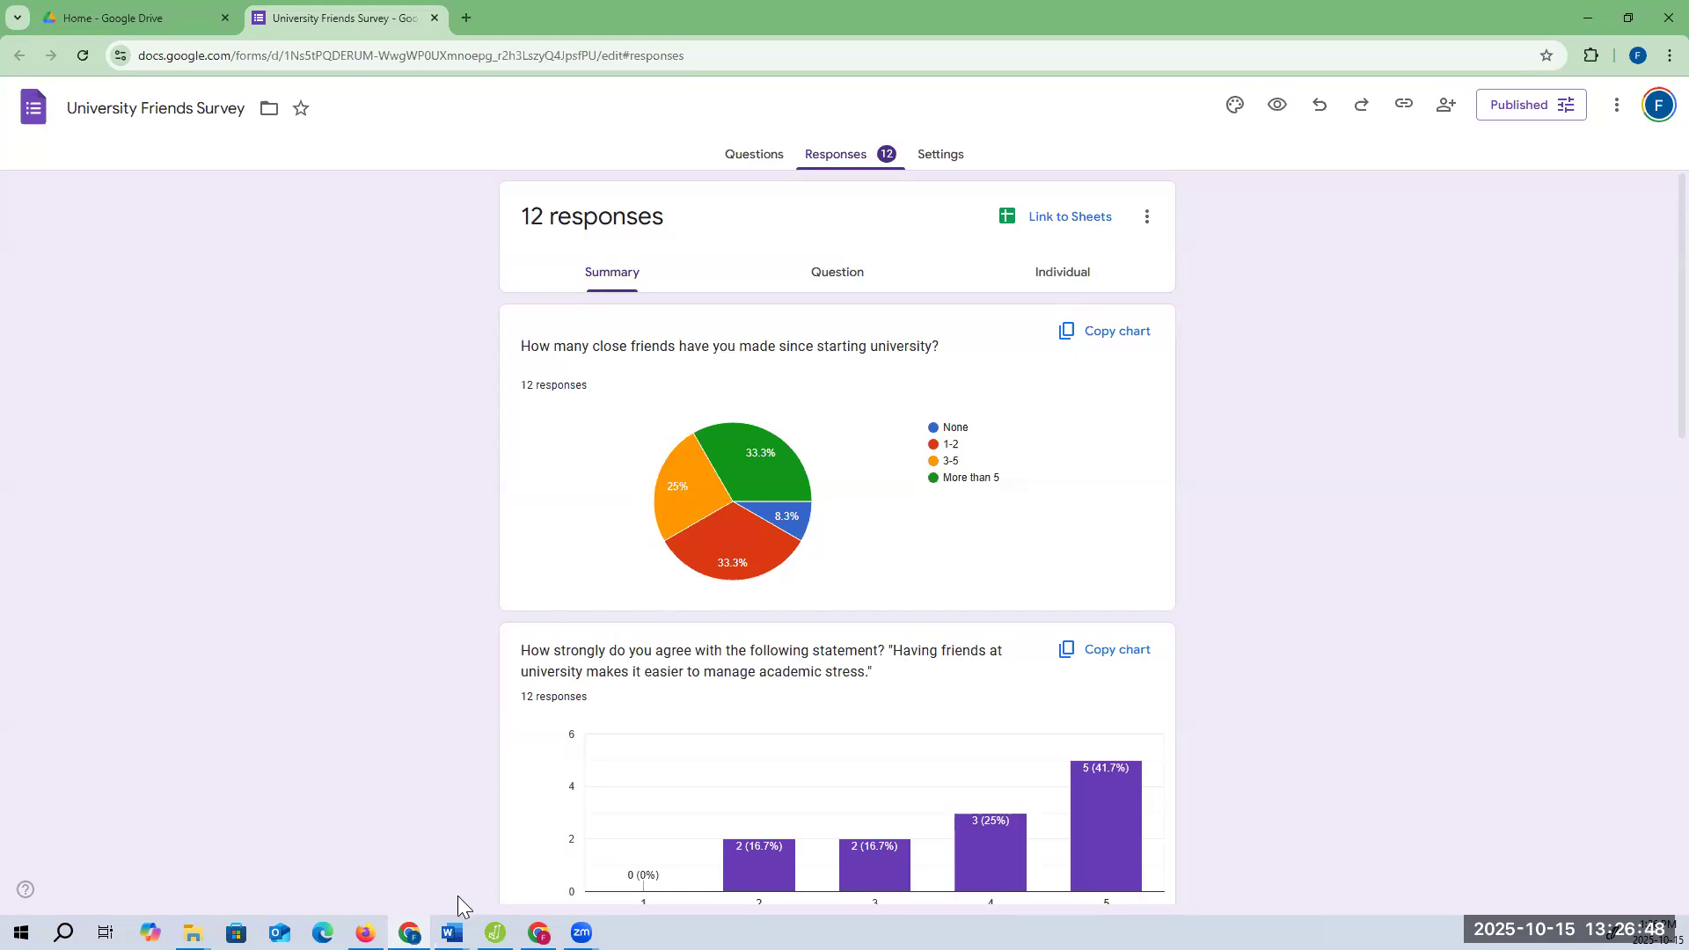
Switch to the University_Friends_Survey_Questionnaire document in Word and review questions 1–4 and 5–8, selecting each group's text in turn
mouse_move(452, 933)
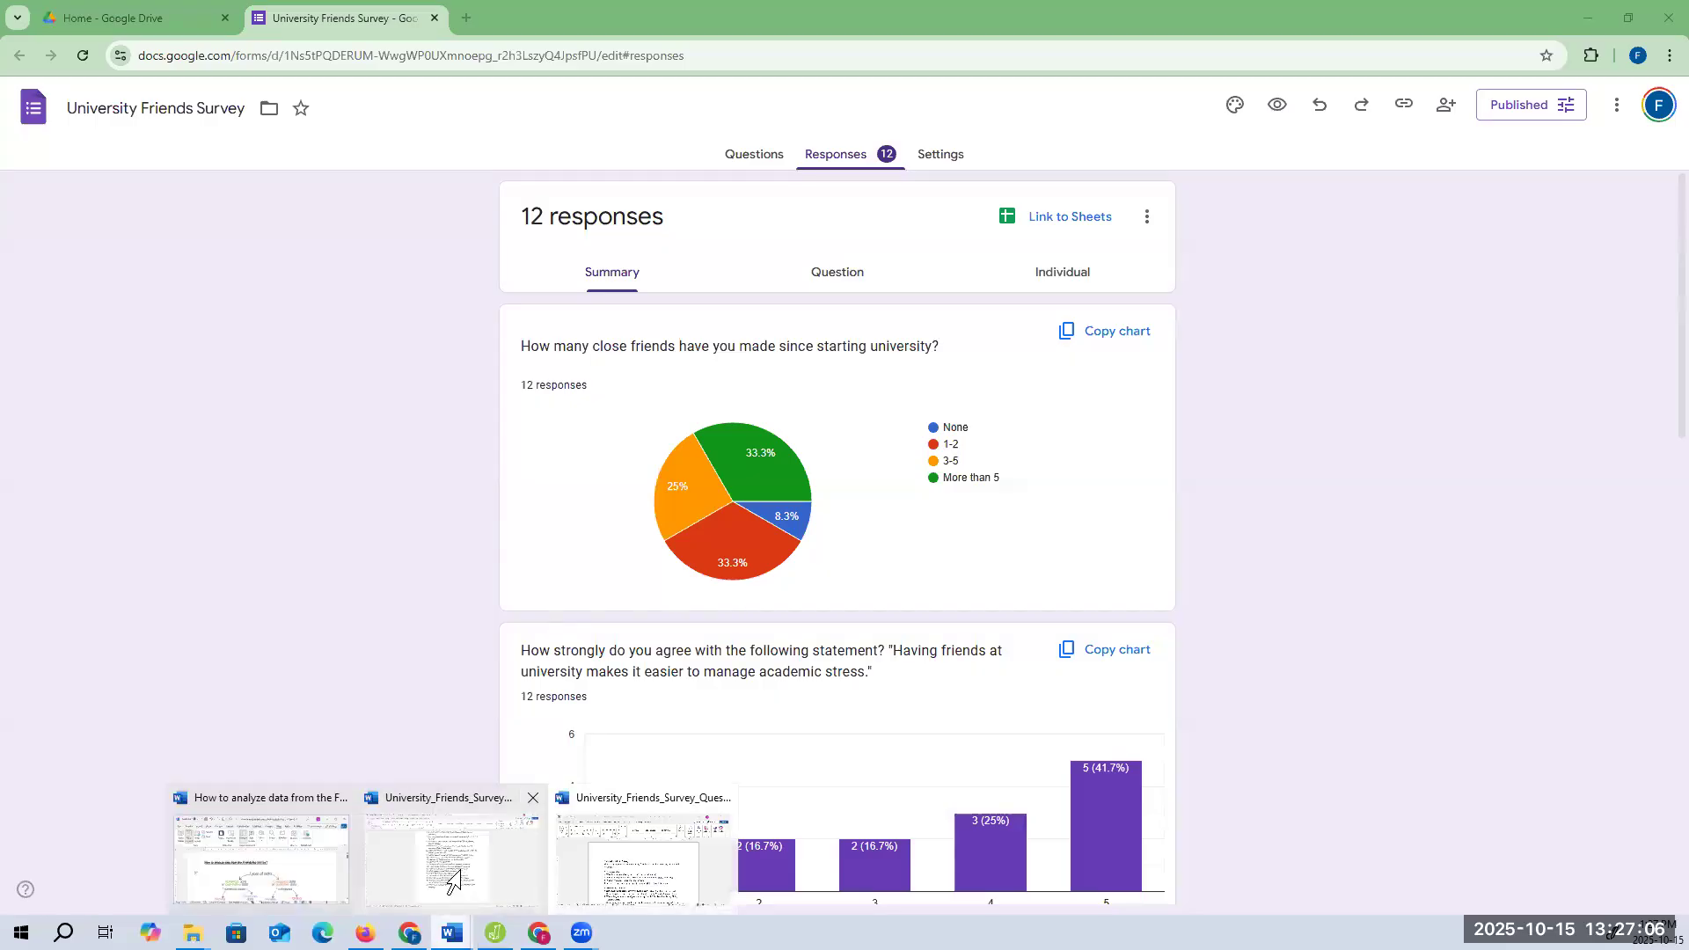
key(alt+Tab)
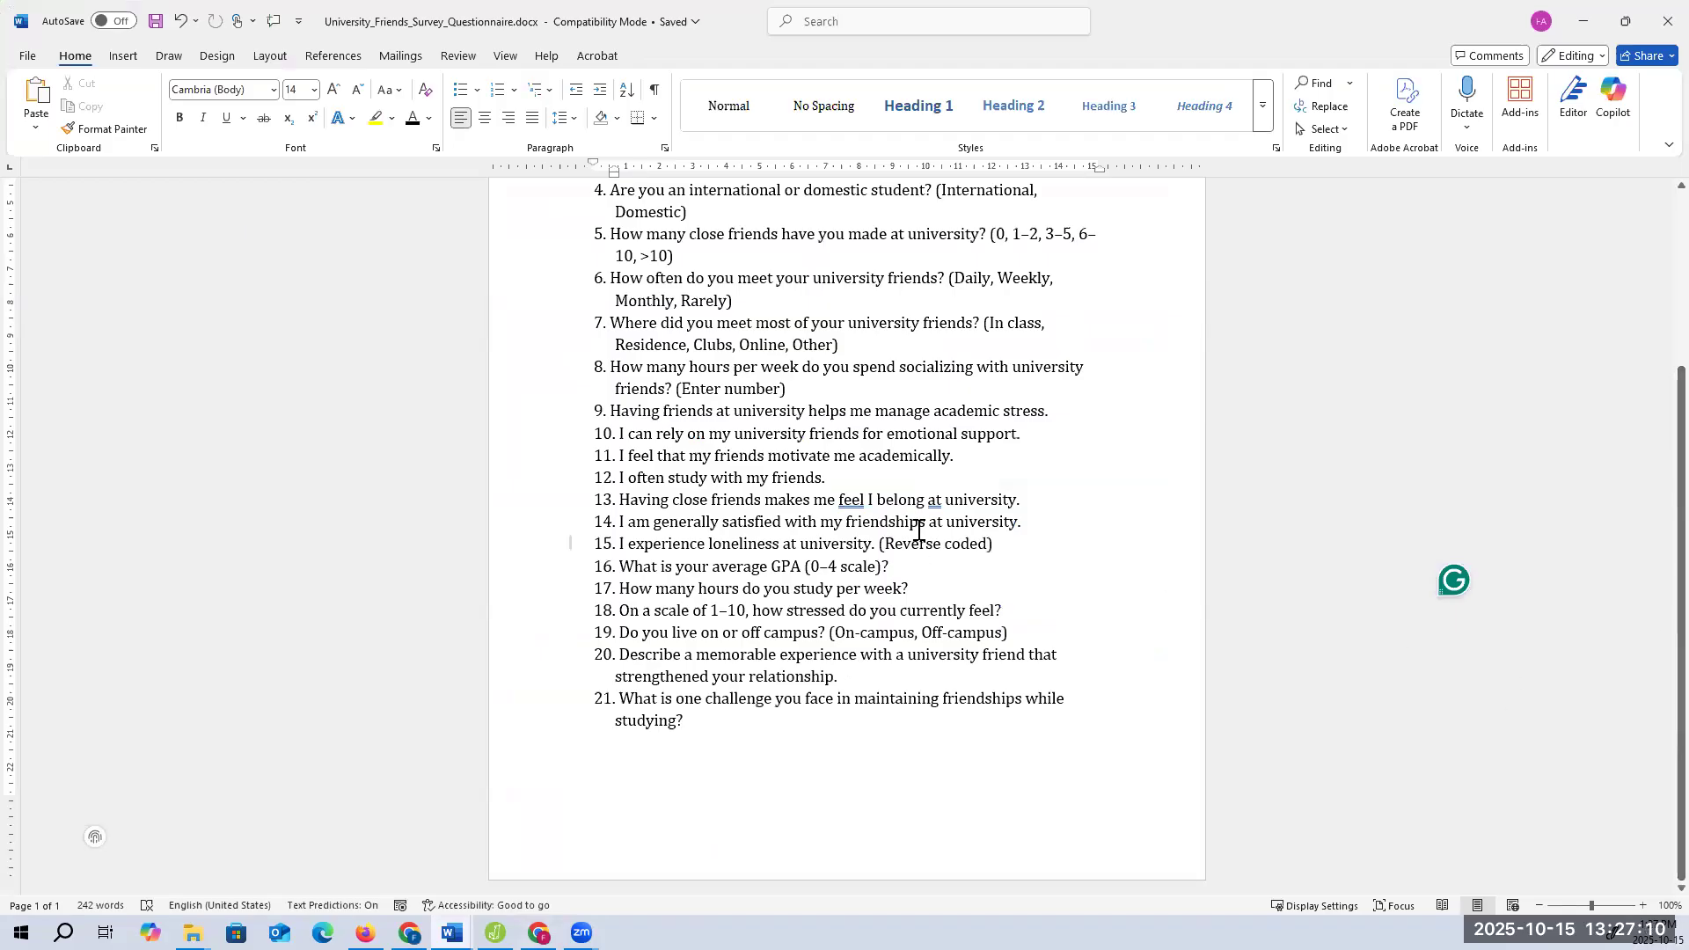
scroll(921, 532, up, 4)
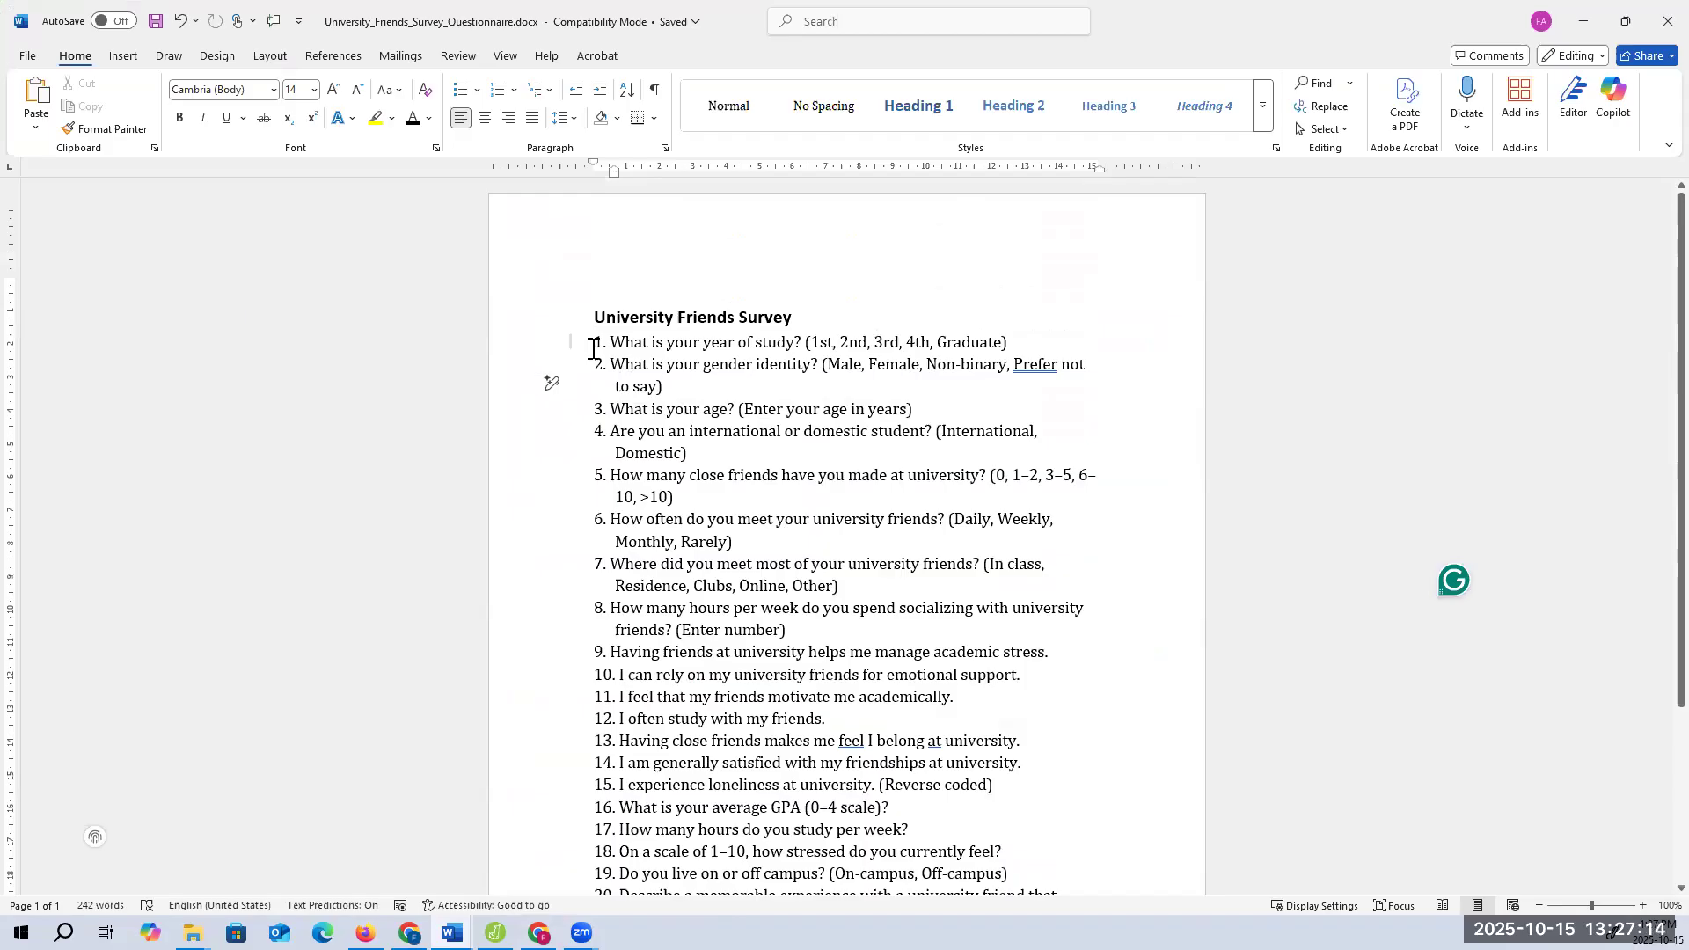
drag(607, 350, 709, 456)
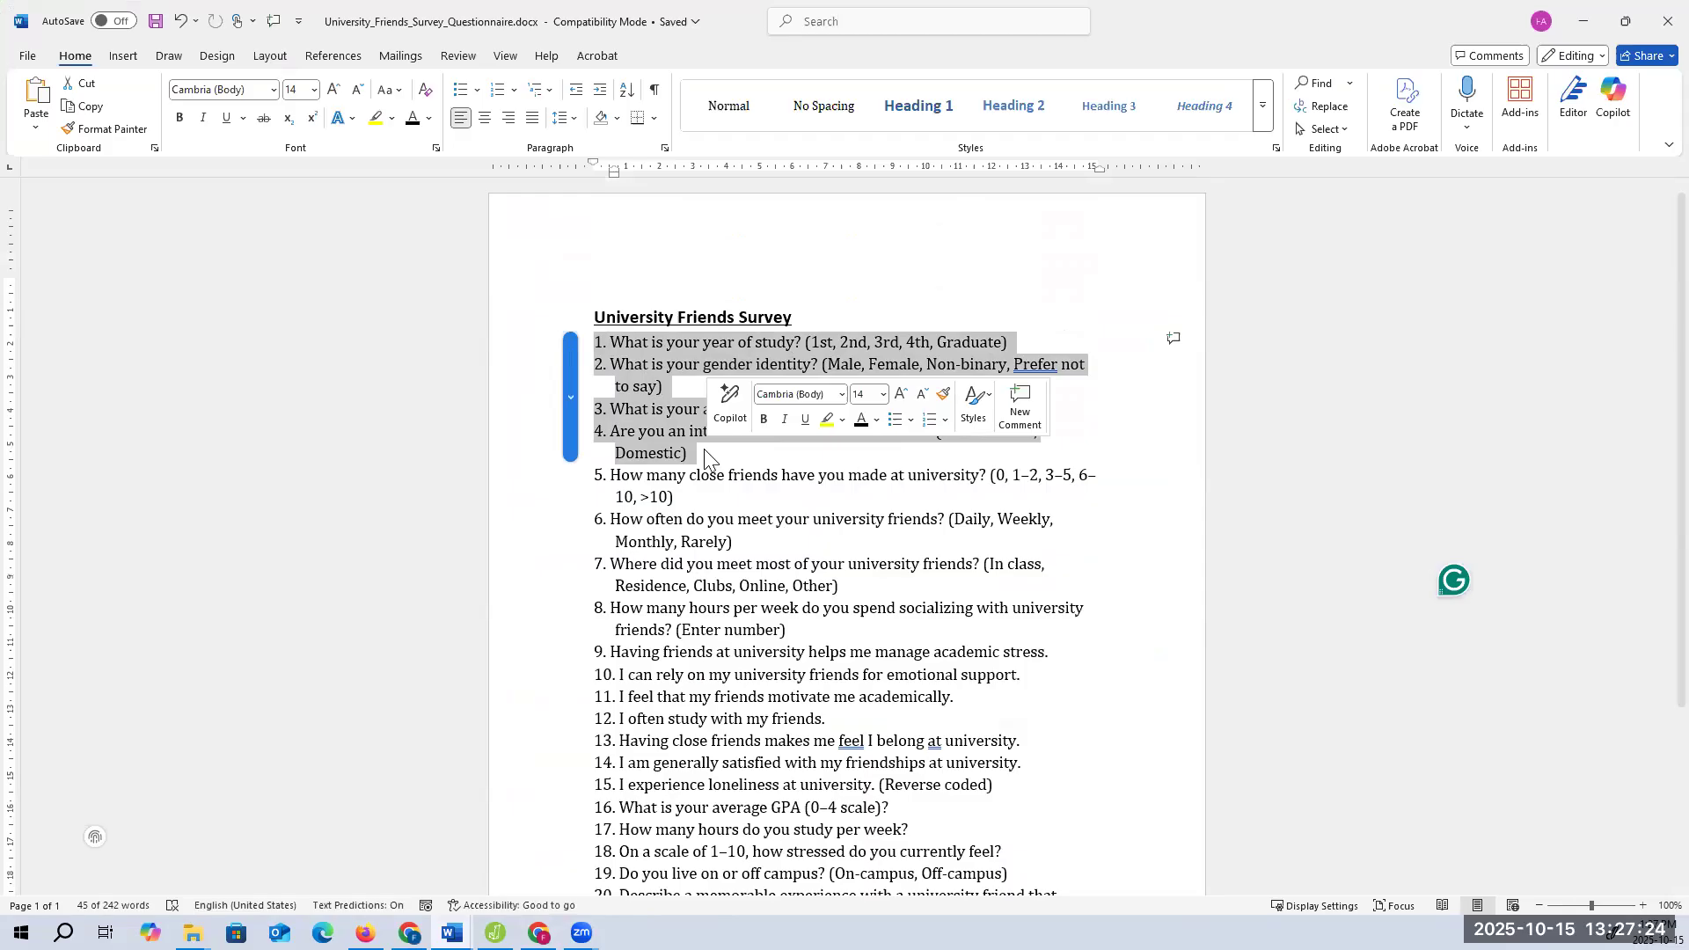
scroll(704, 453, down, 1)
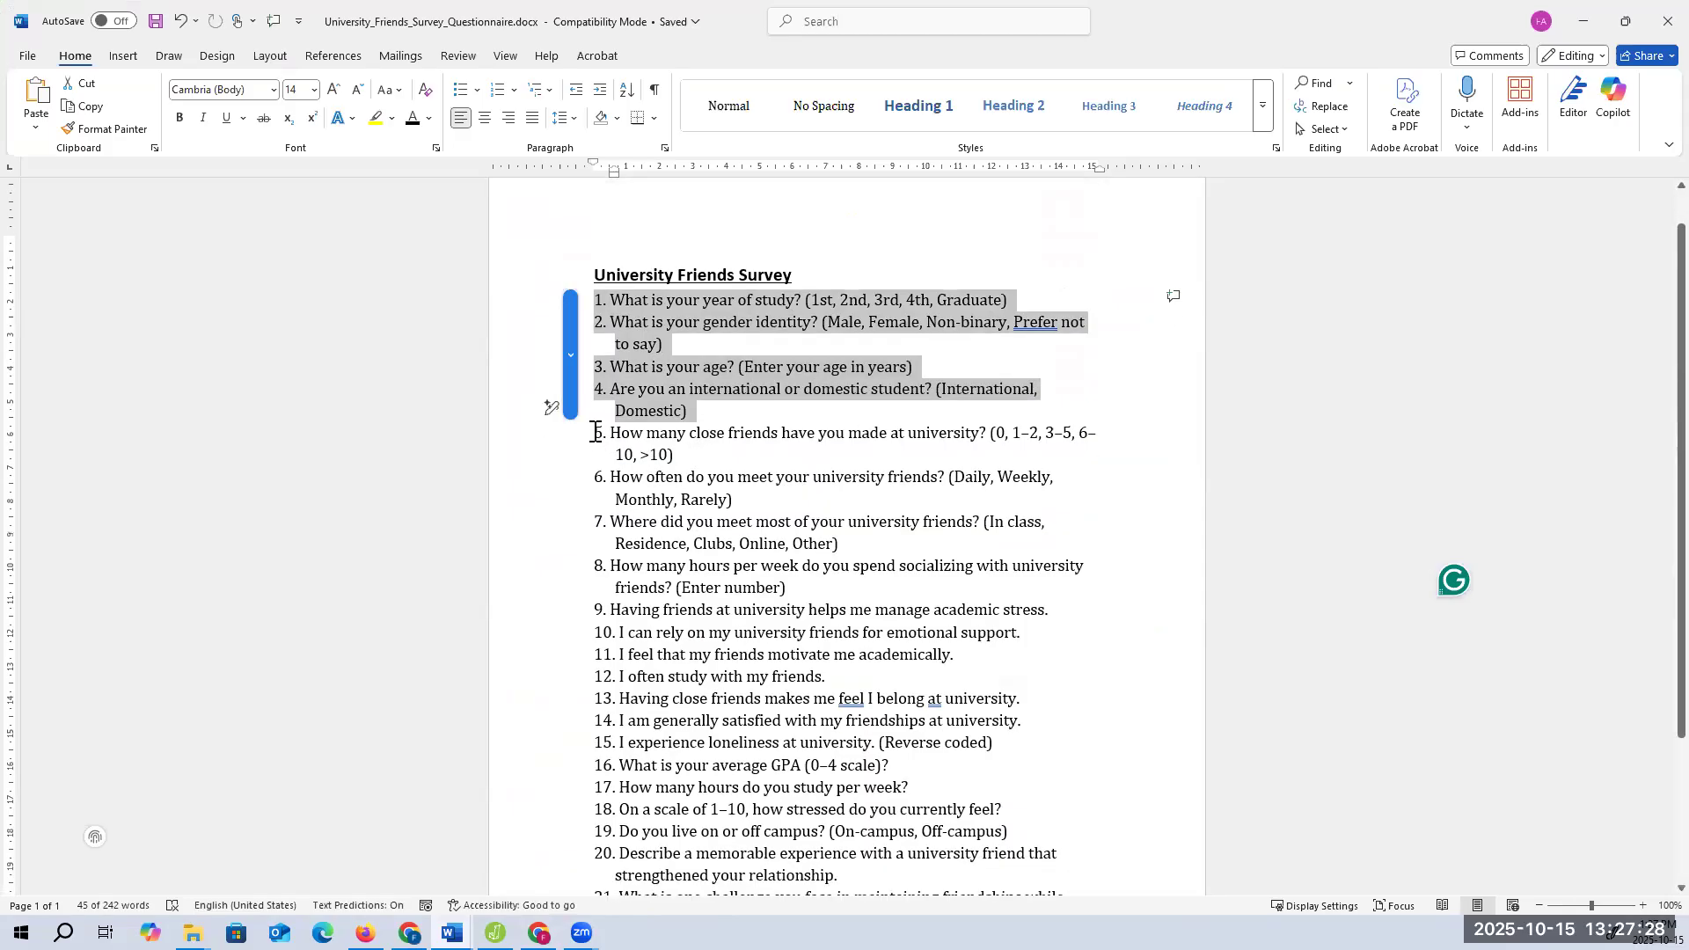
drag(604, 434, 801, 586)
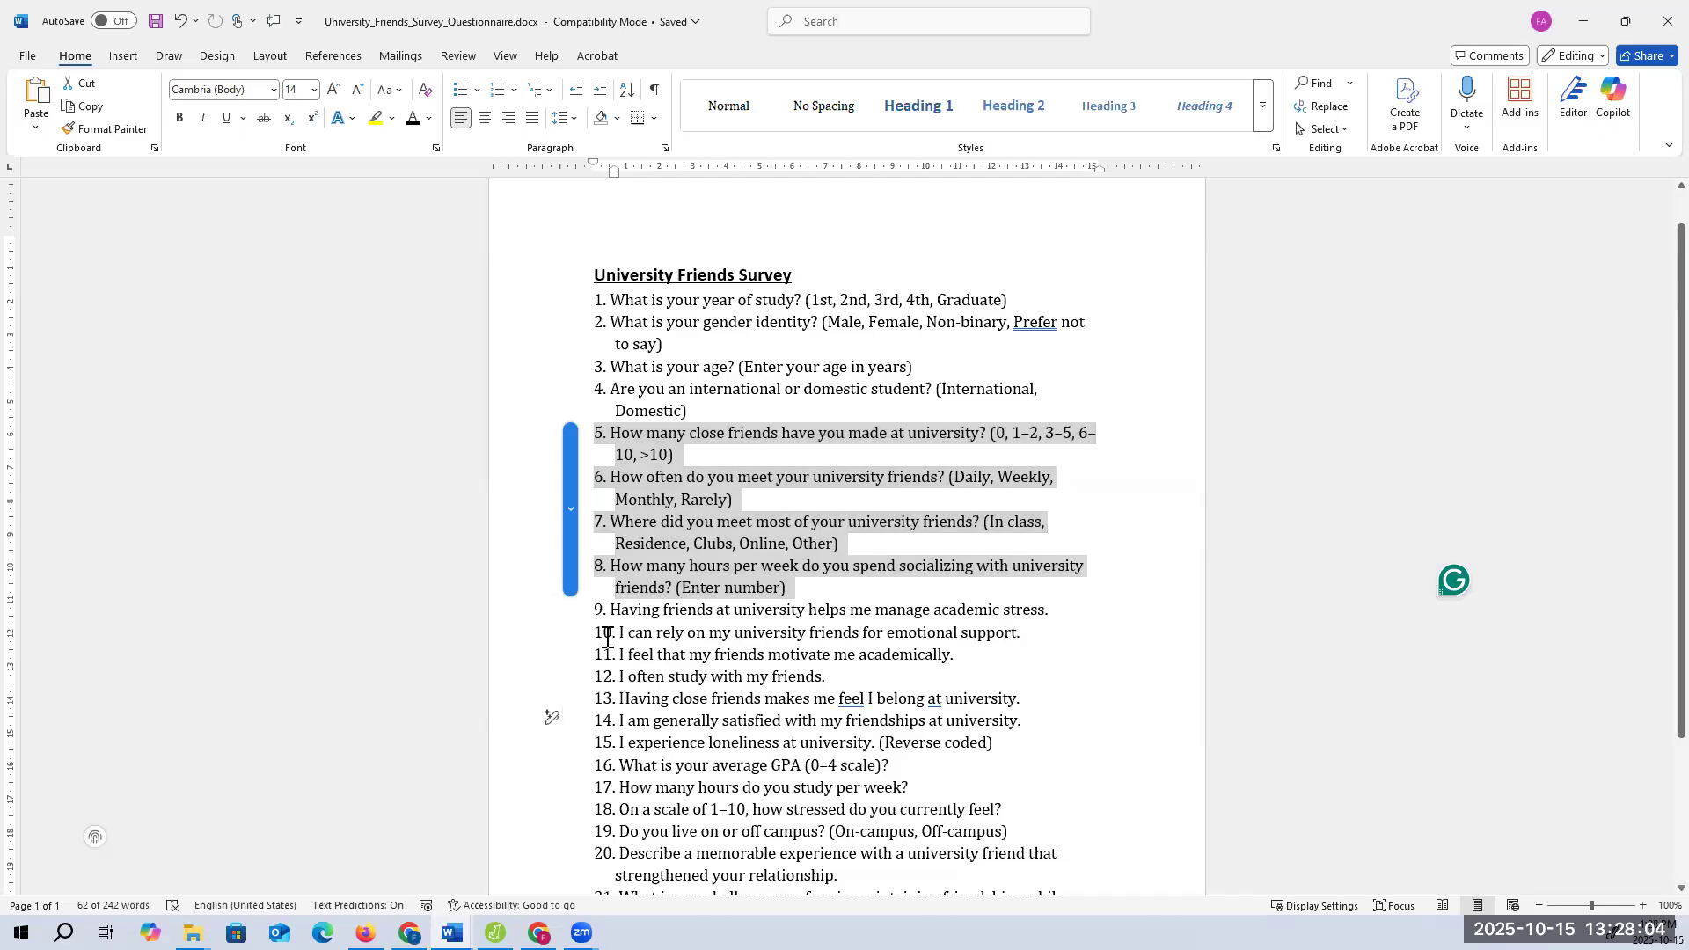
Review the rest of the questionnaire by selecting questions 9–15, 16–19 and 20–21 in turn, and clear the selection
drag(595, 610, 994, 746)
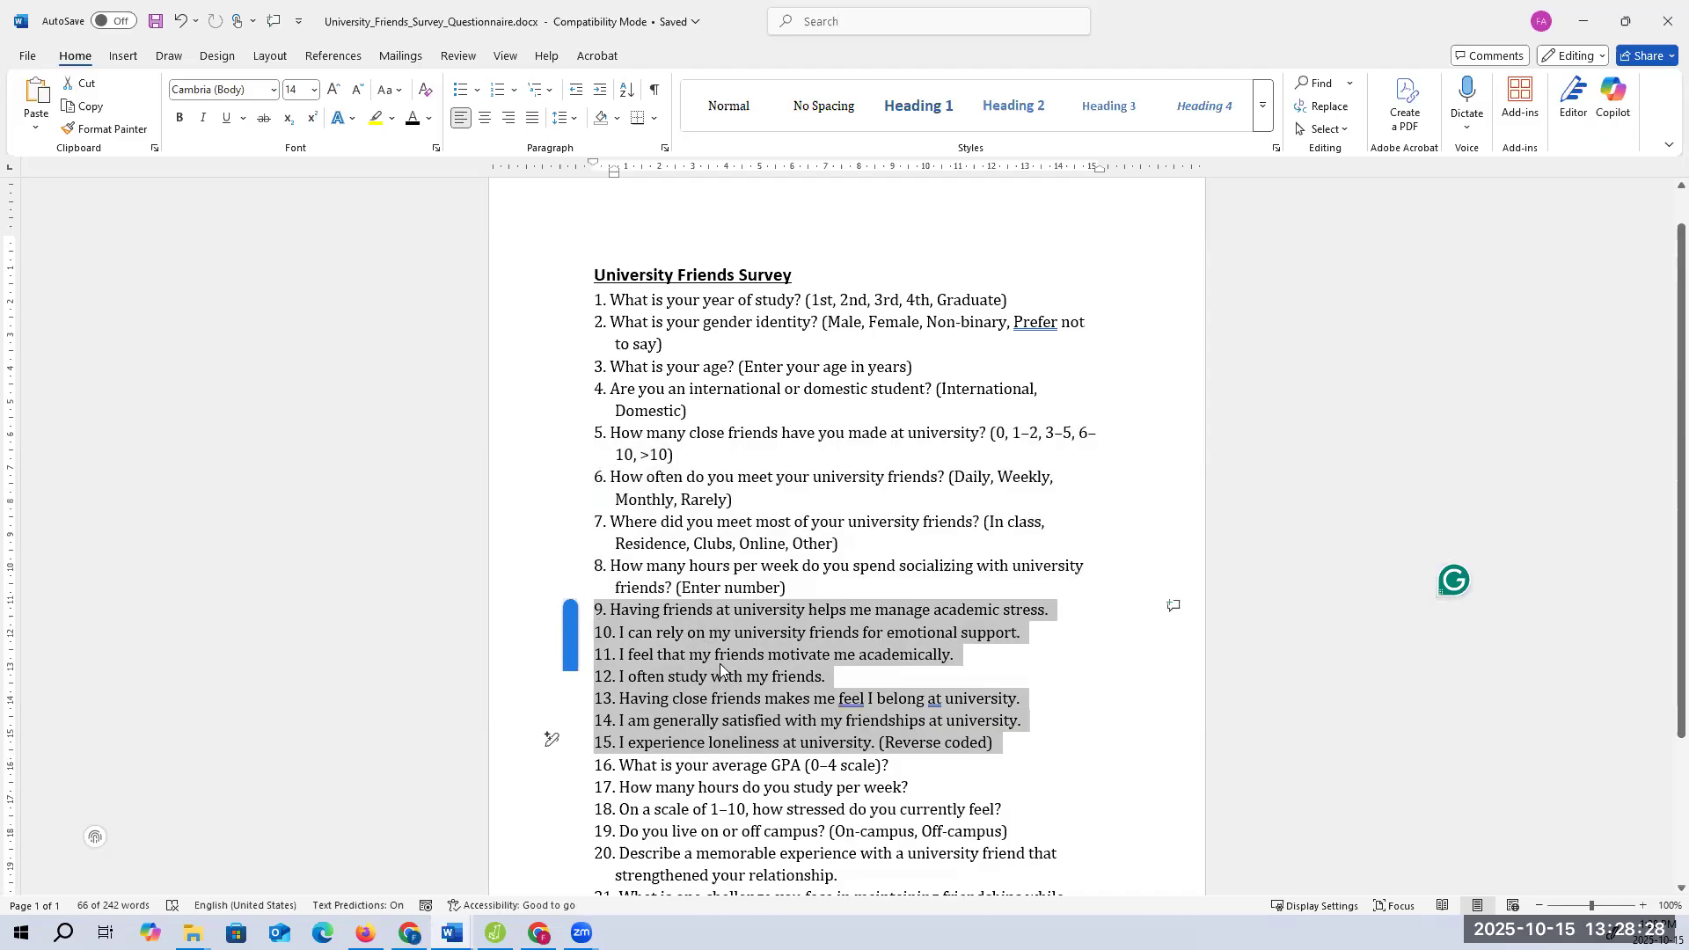
scroll(719, 664, down, 1)
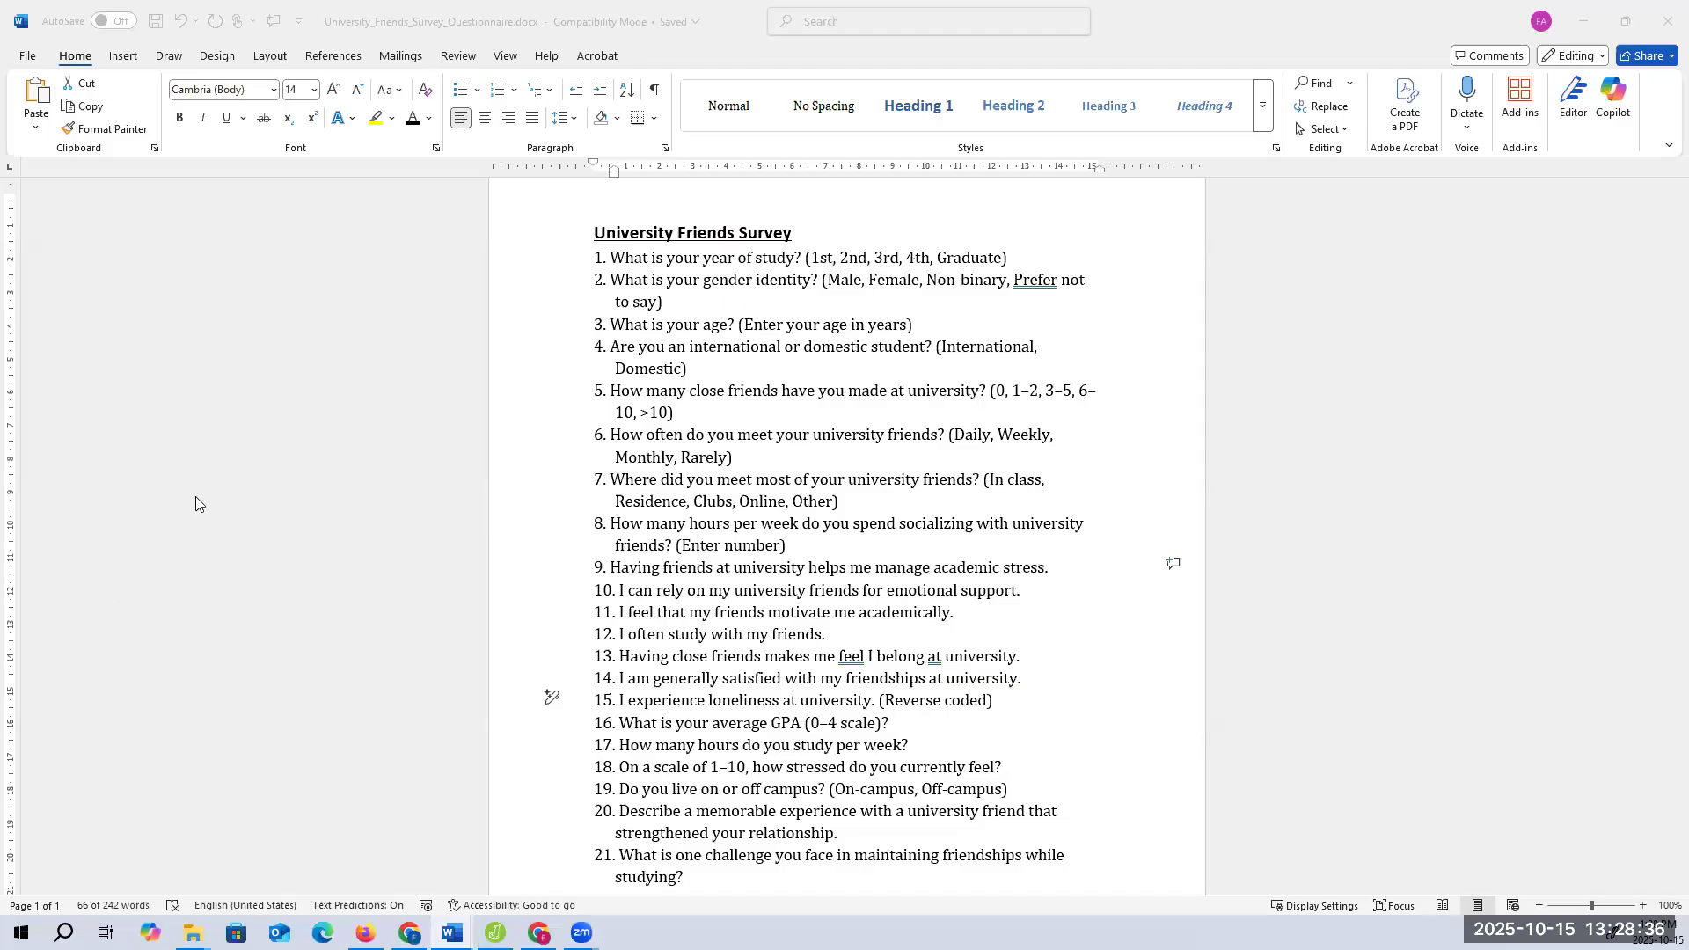
click(599, 730)
drag(599, 730, 1010, 783)
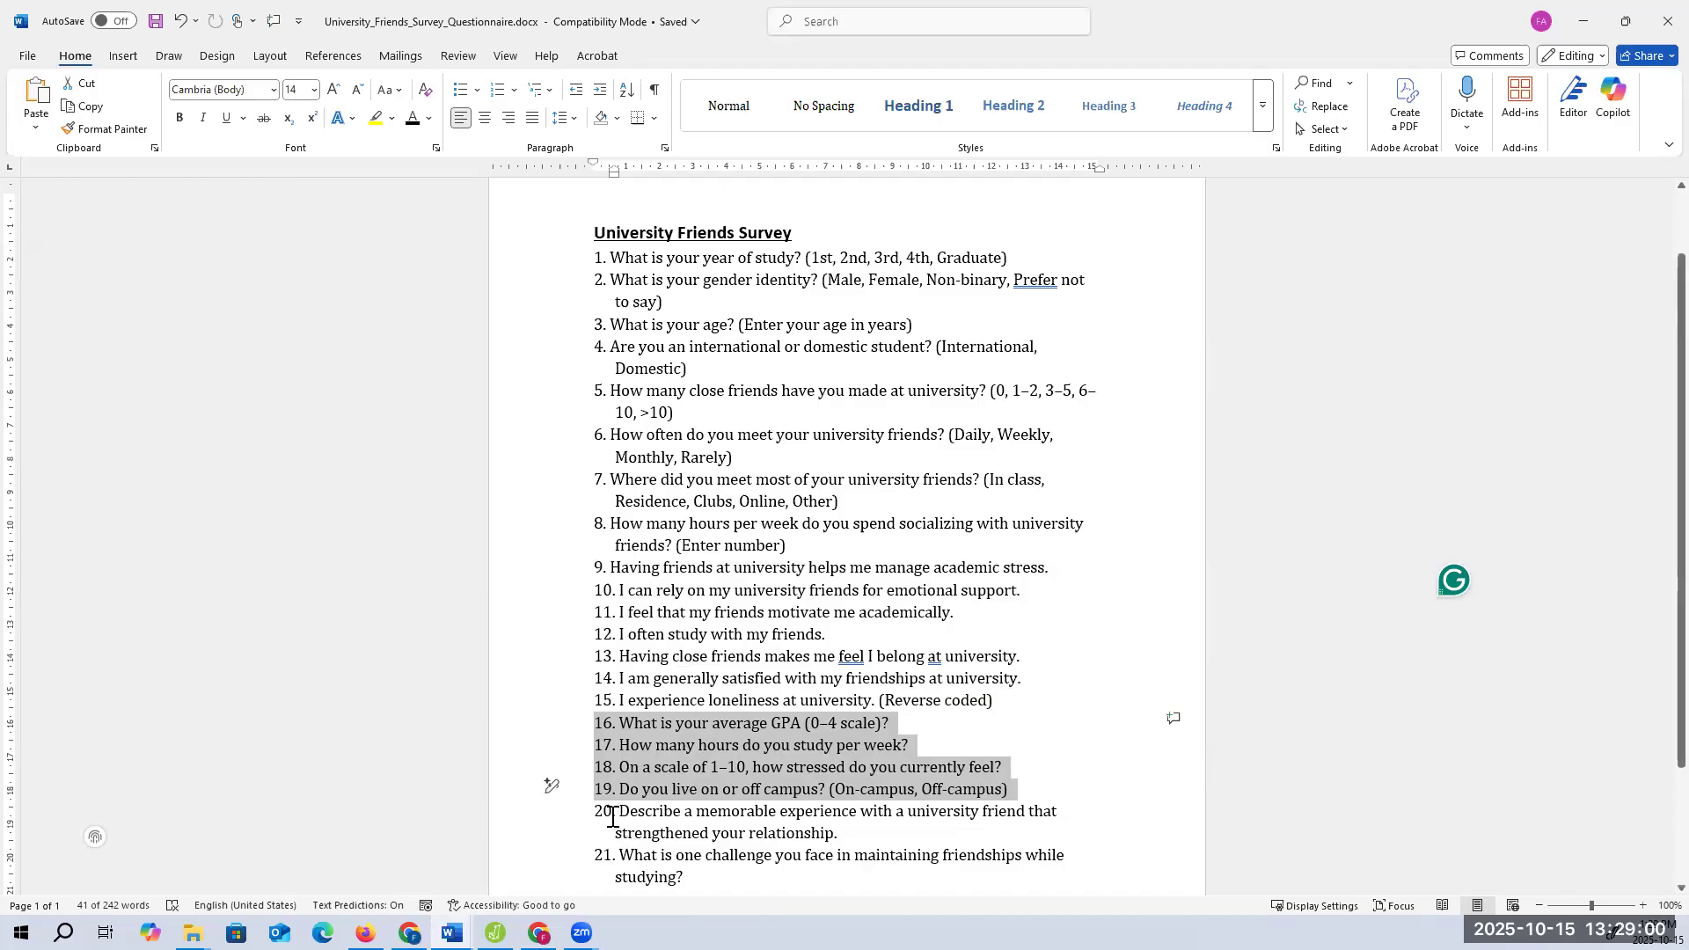
drag(596, 814, 676, 877)
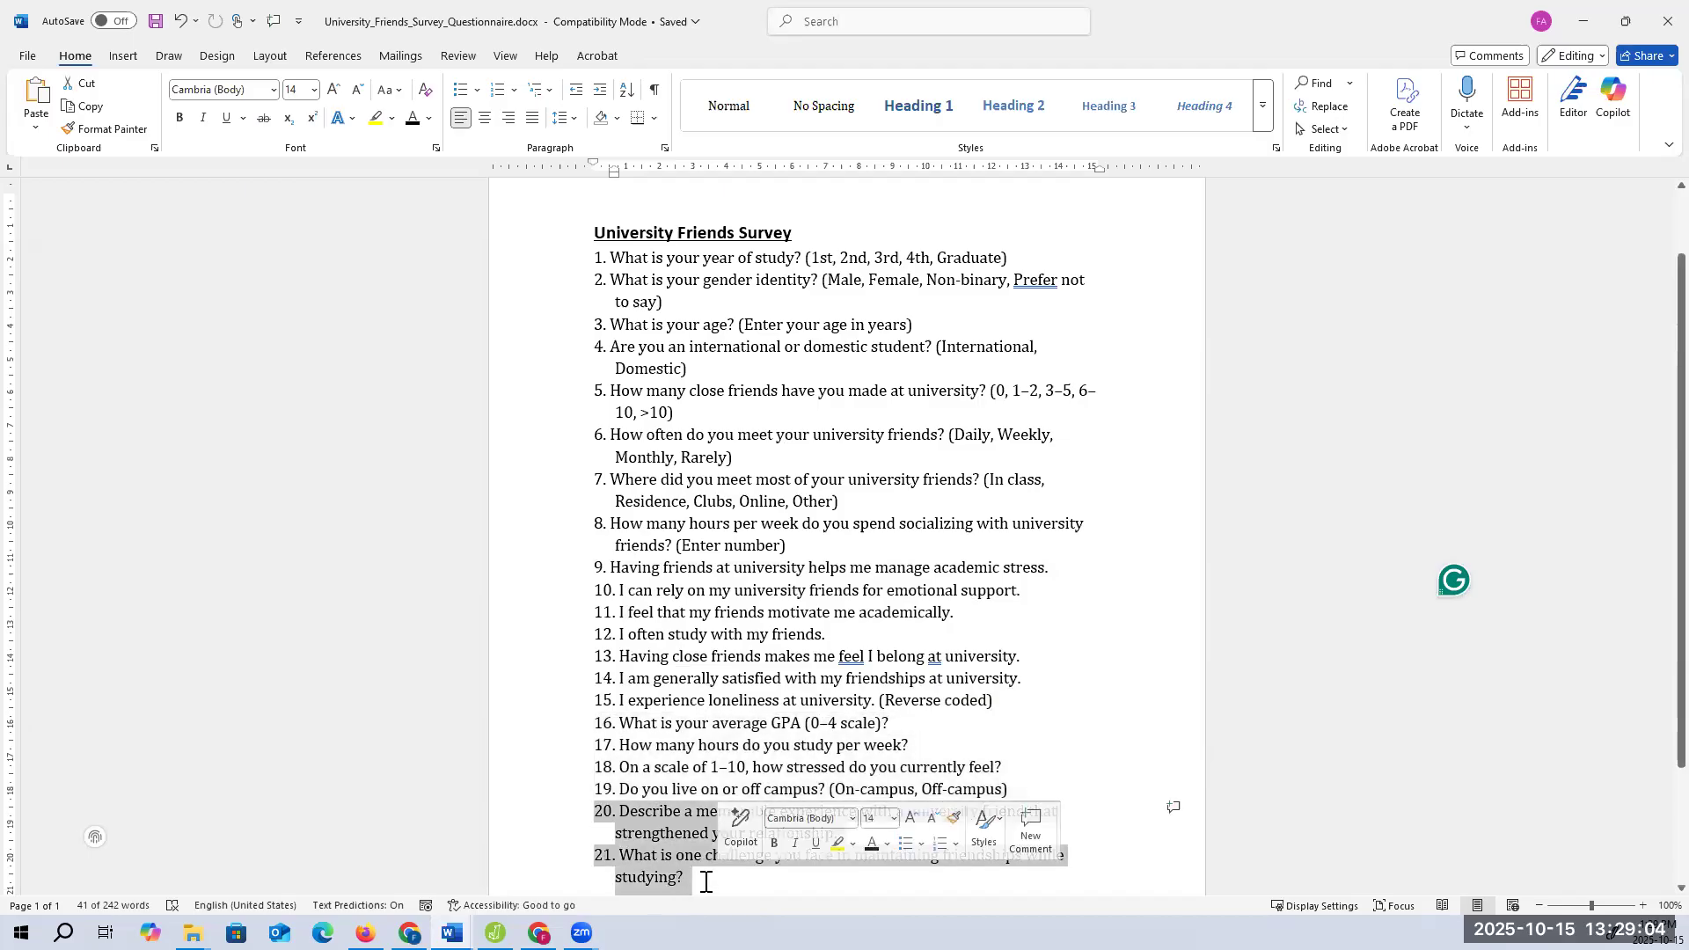
click(711, 880)
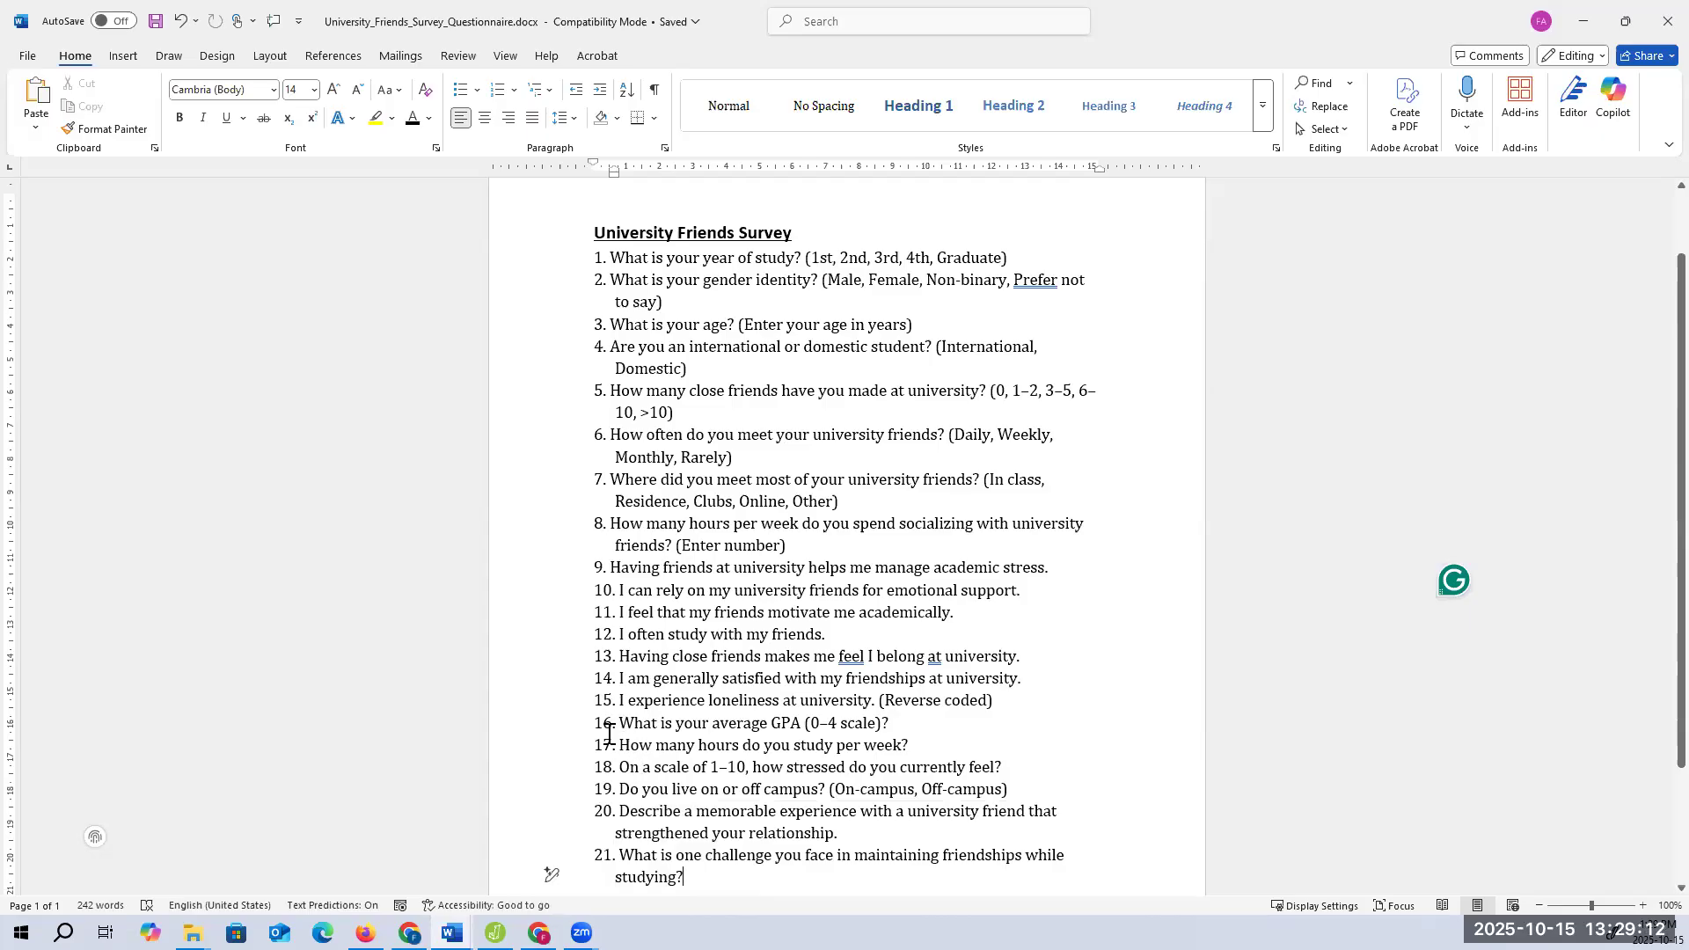
Re-examine questions 15 to 19, selecting the group 16–19 and the individual questions on loneliness and average GPA
drag(605, 762, 1007, 769)
drag(595, 701, 959, 694)
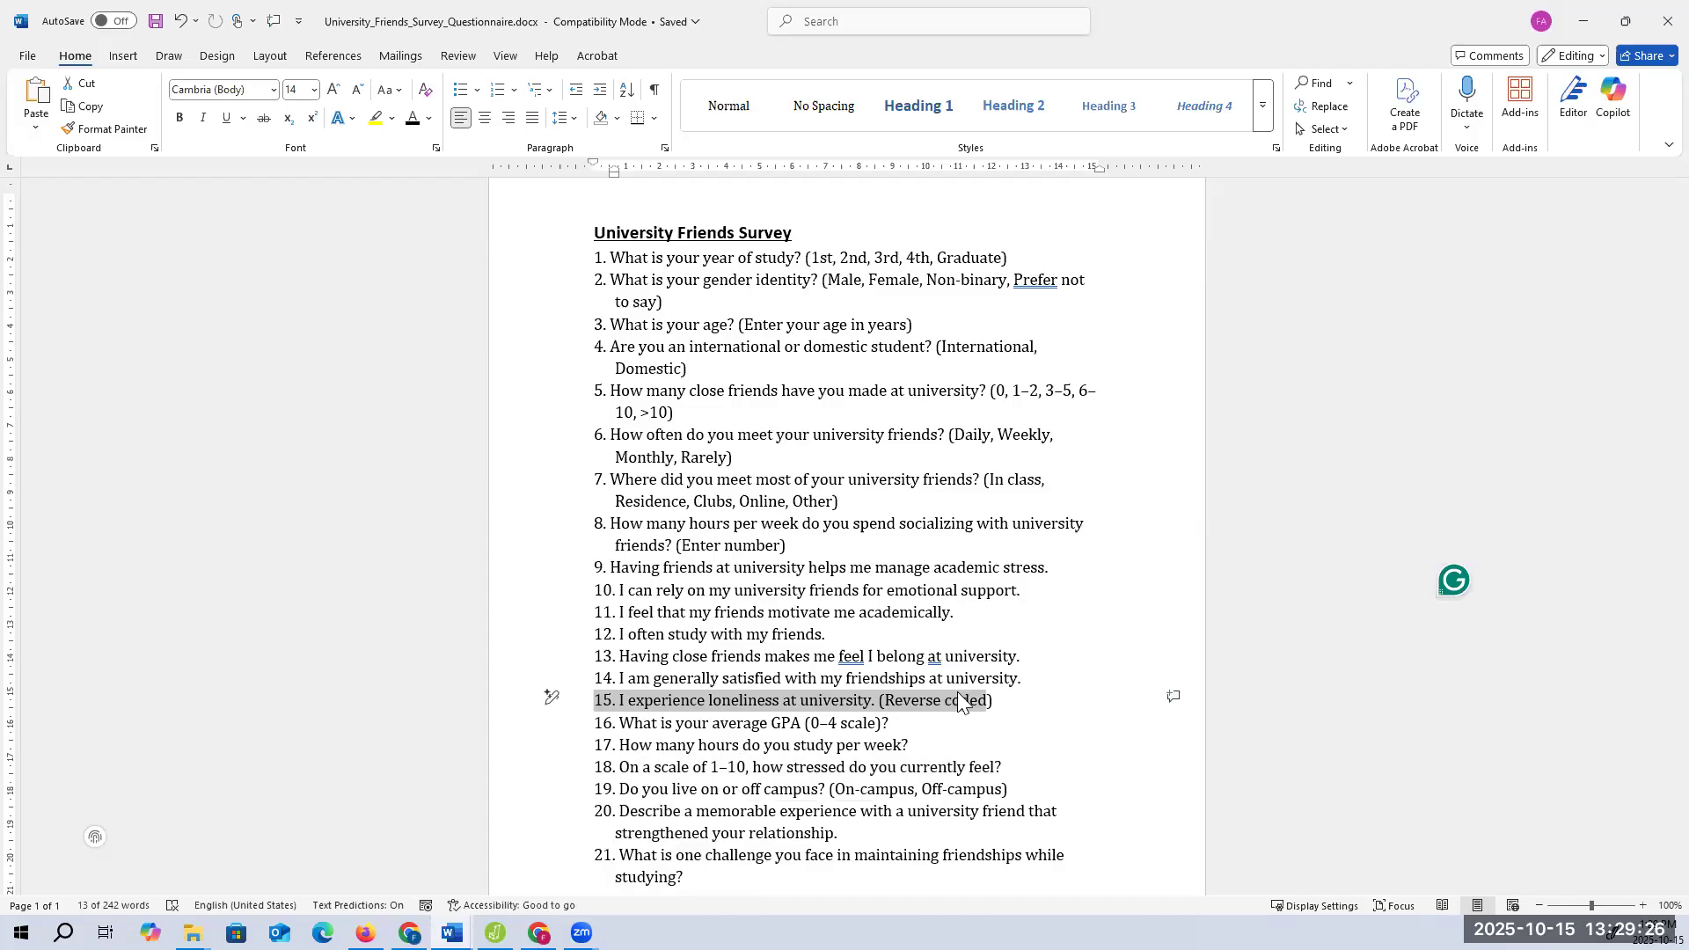
click(598, 727)
drag(598, 727, 1014, 792)
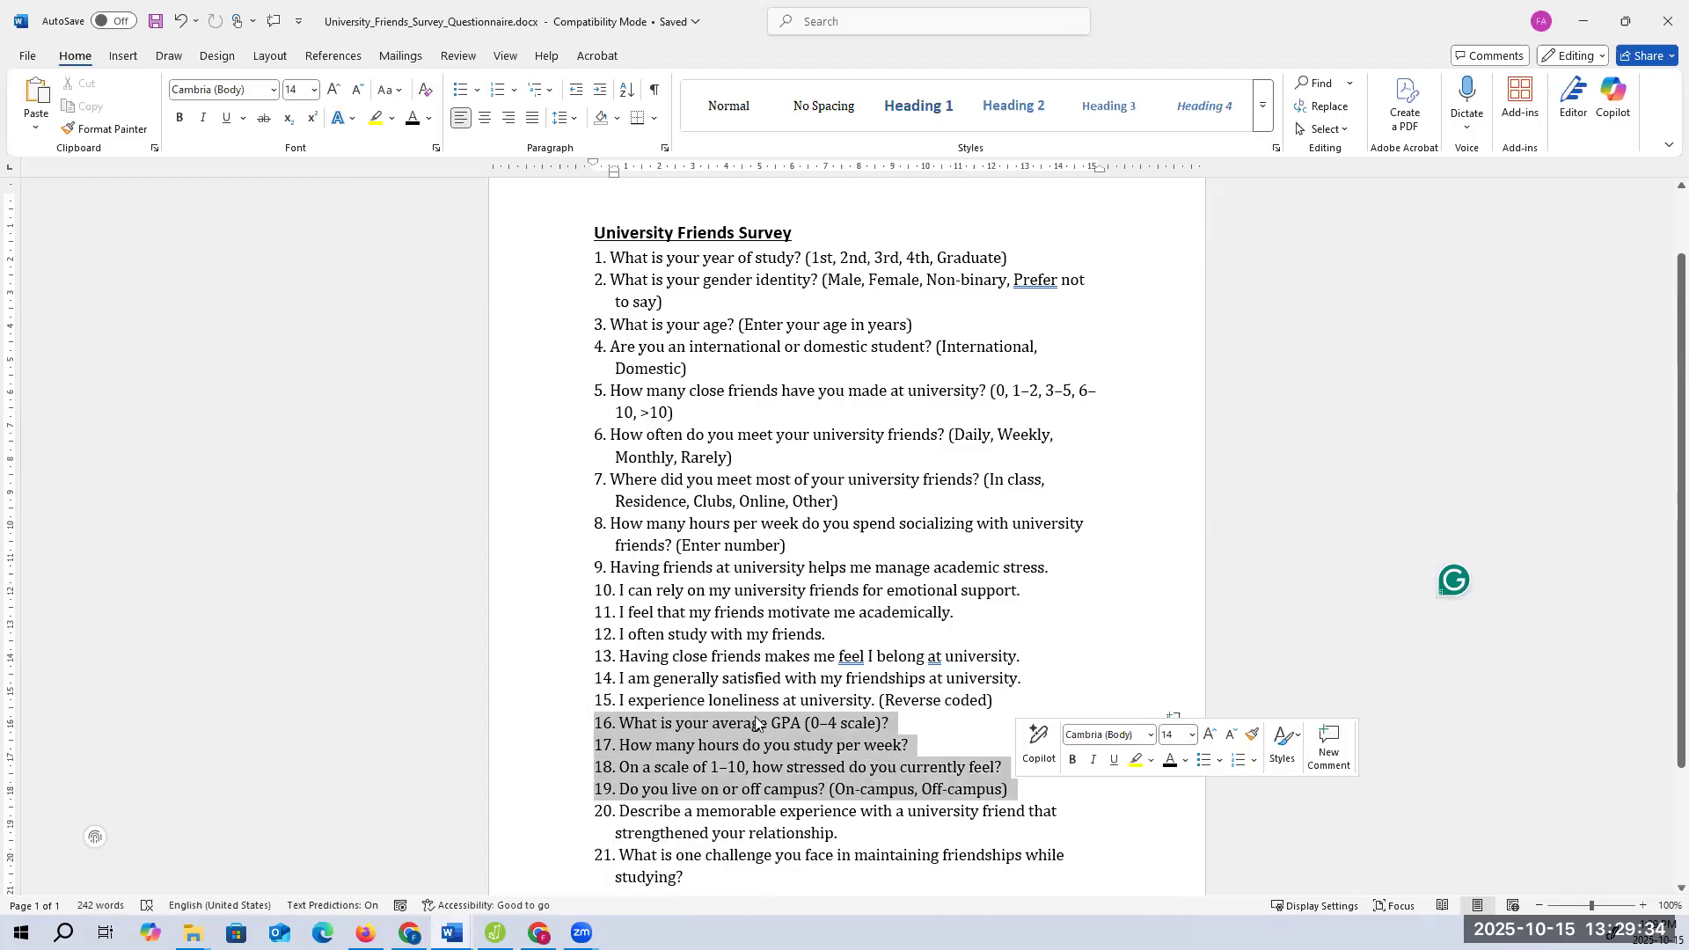
click(719, 747)
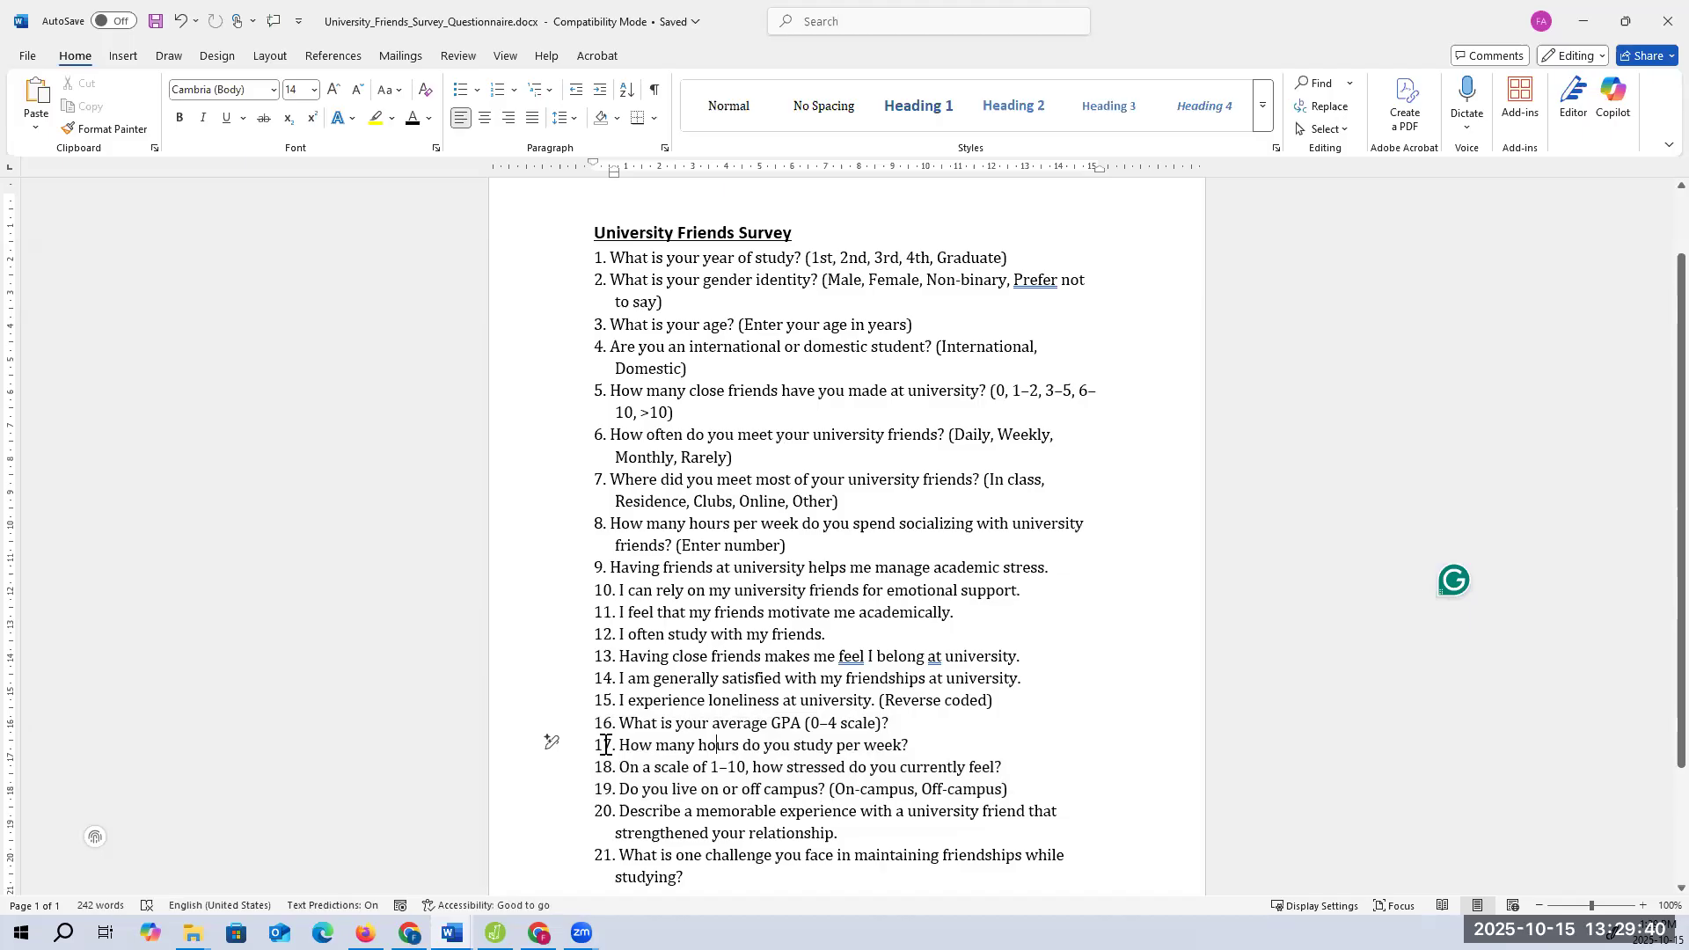
drag(598, 727, 897, 724)
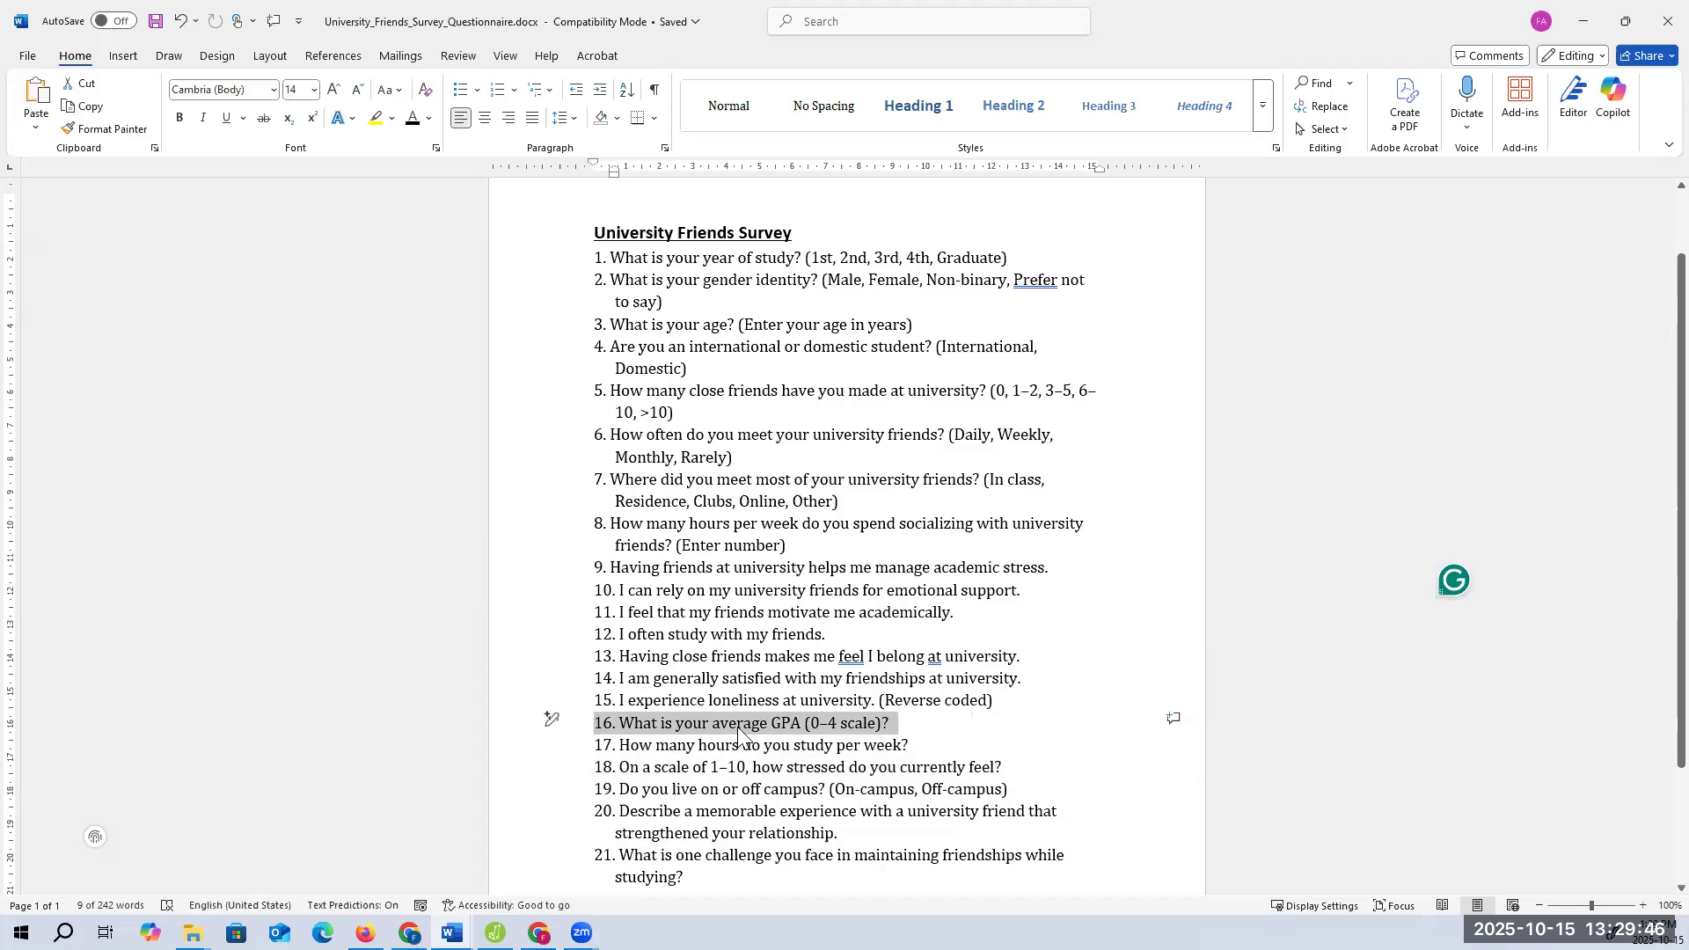
drag(698, 700, 867, 699)
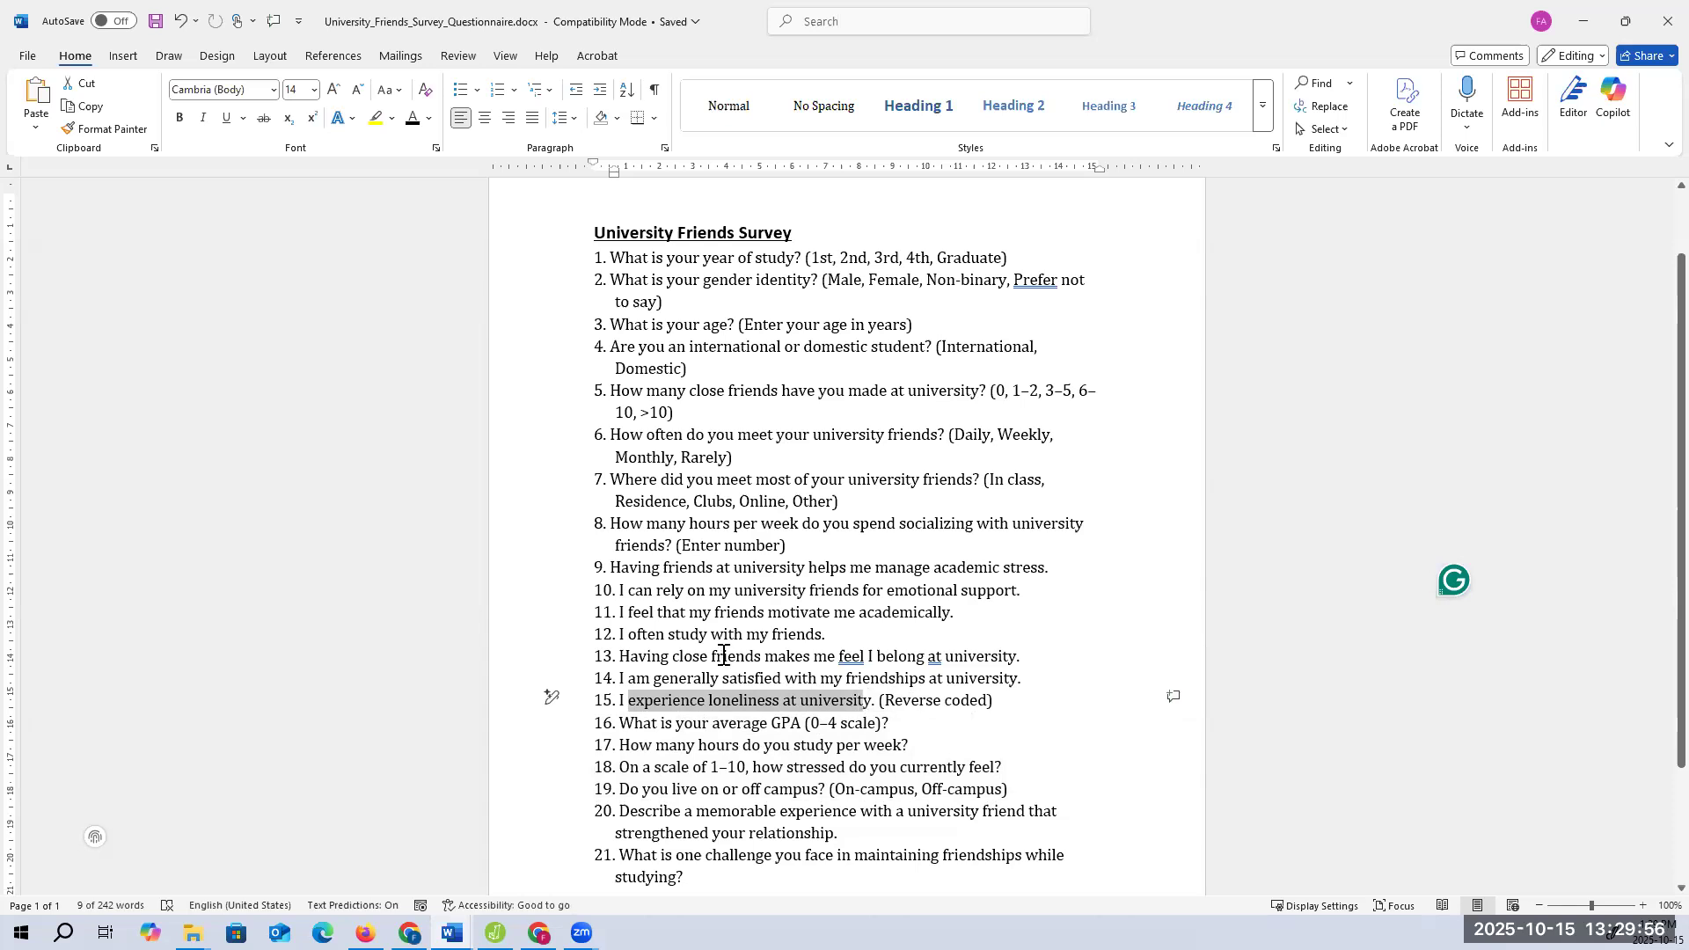
Review questions 11 to 14 on motivation, studying together, belonging and friendship satisfaction, selecting statement text along the way
drag(671, 676, 961, 672)
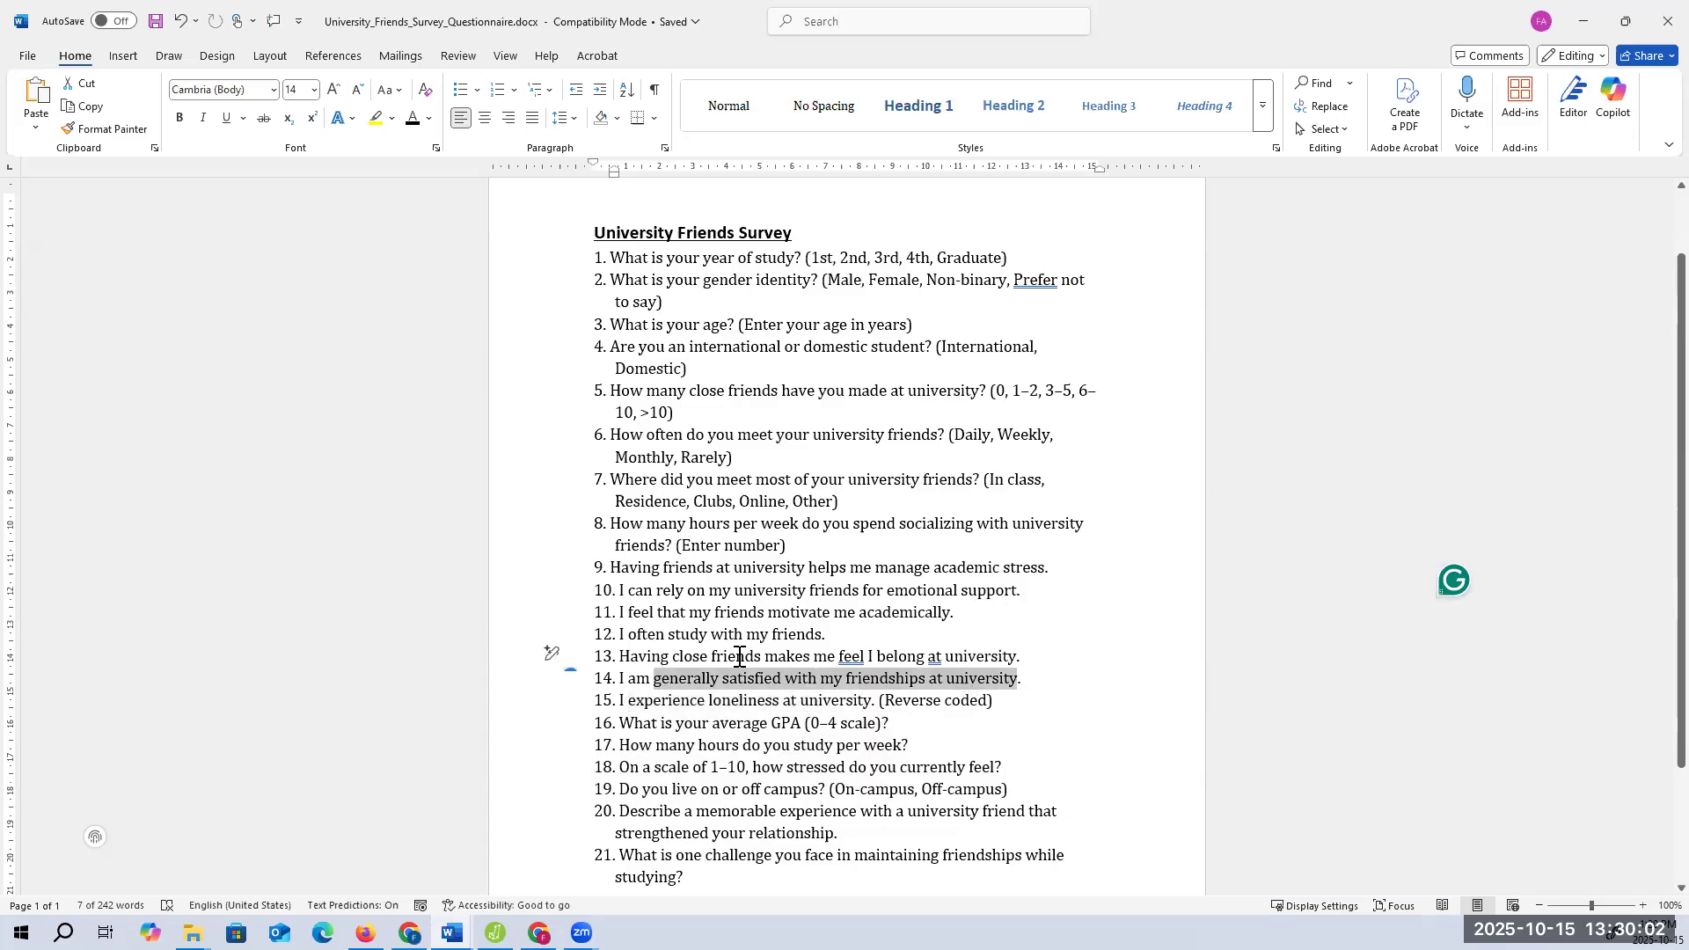
drag(673, 656, 832, 633)
drag(650, 679, 1005, 679)
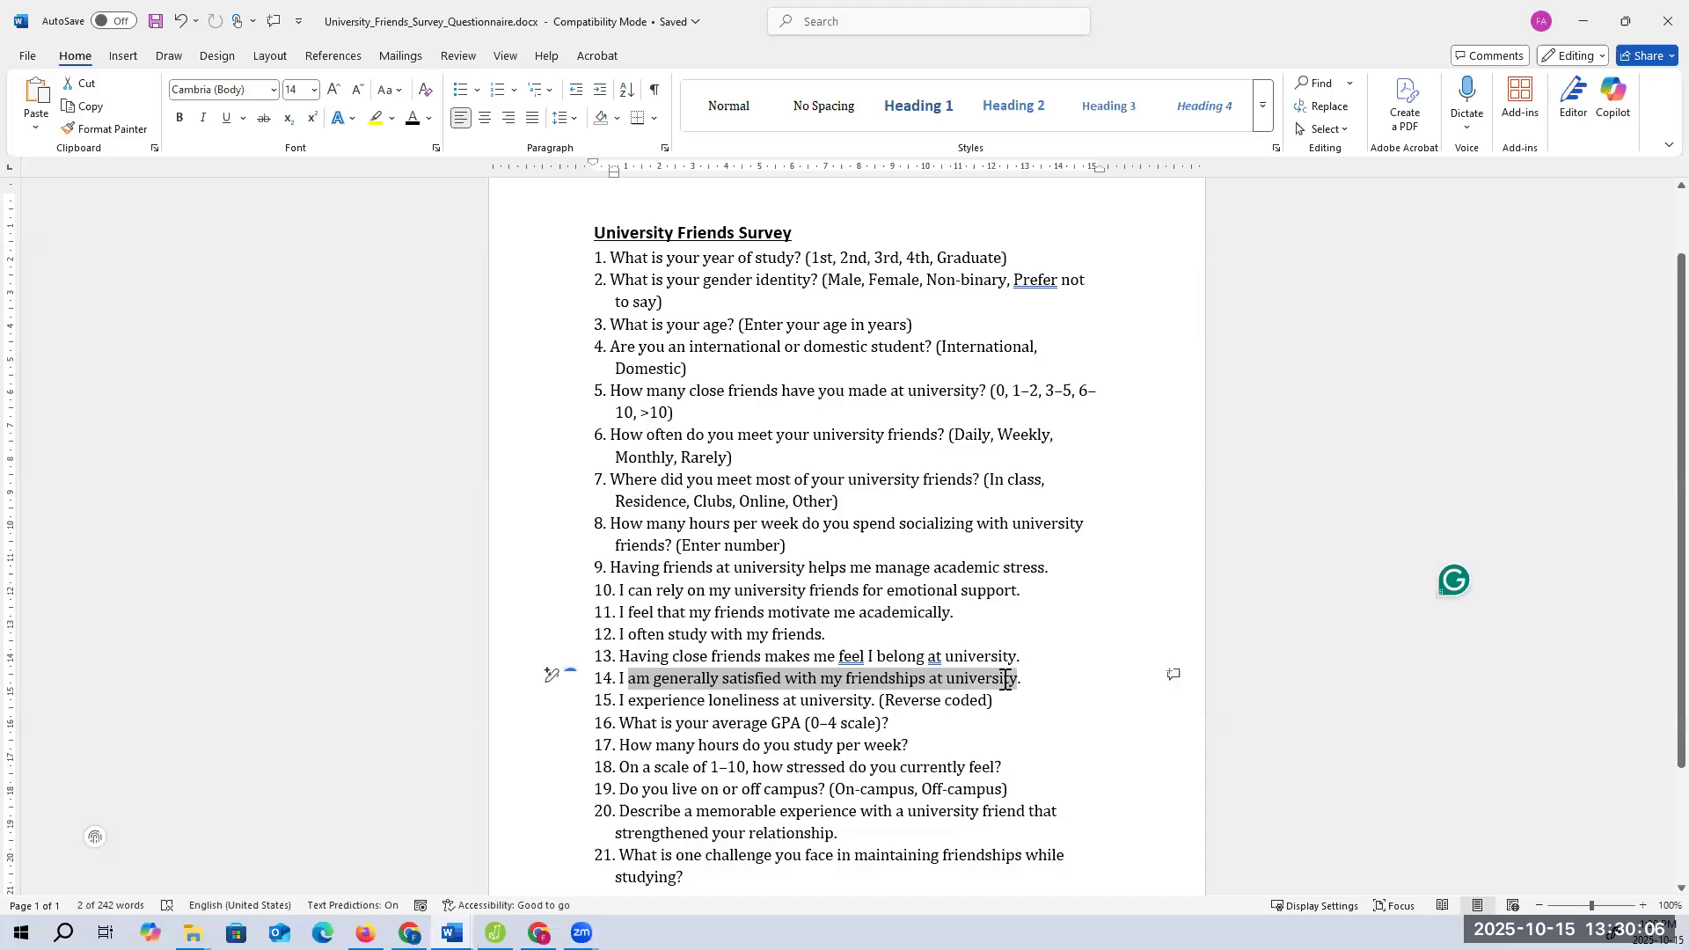
drag(658, 614, 893, 617)
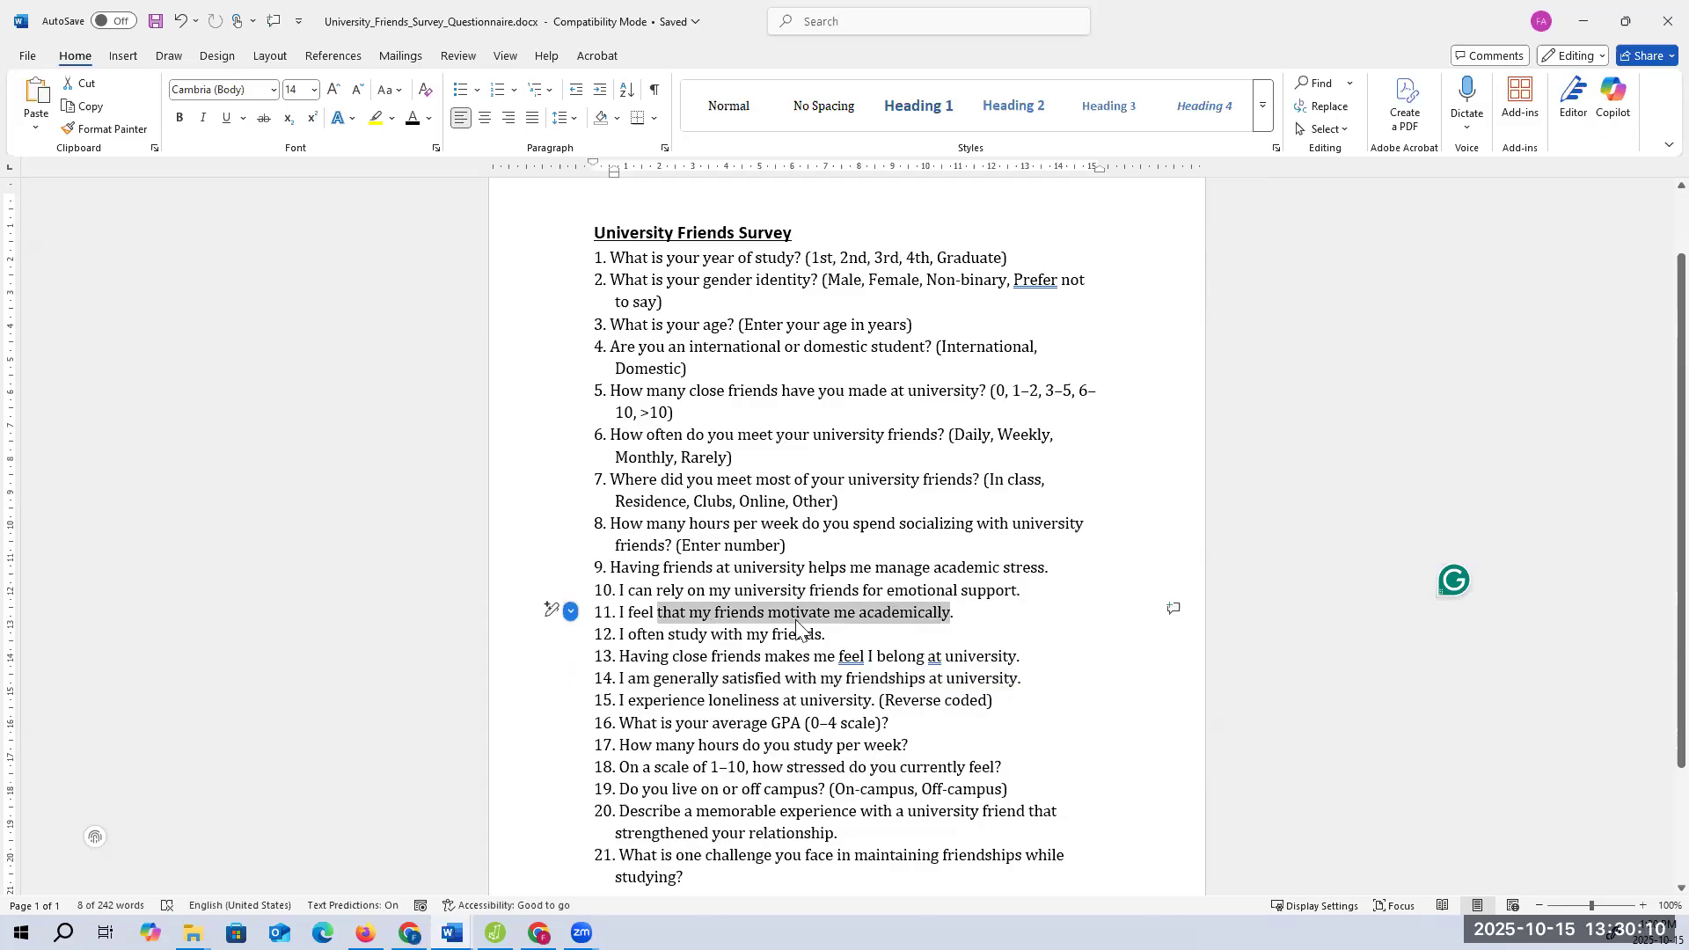
drag(629, 635, 825, 634)
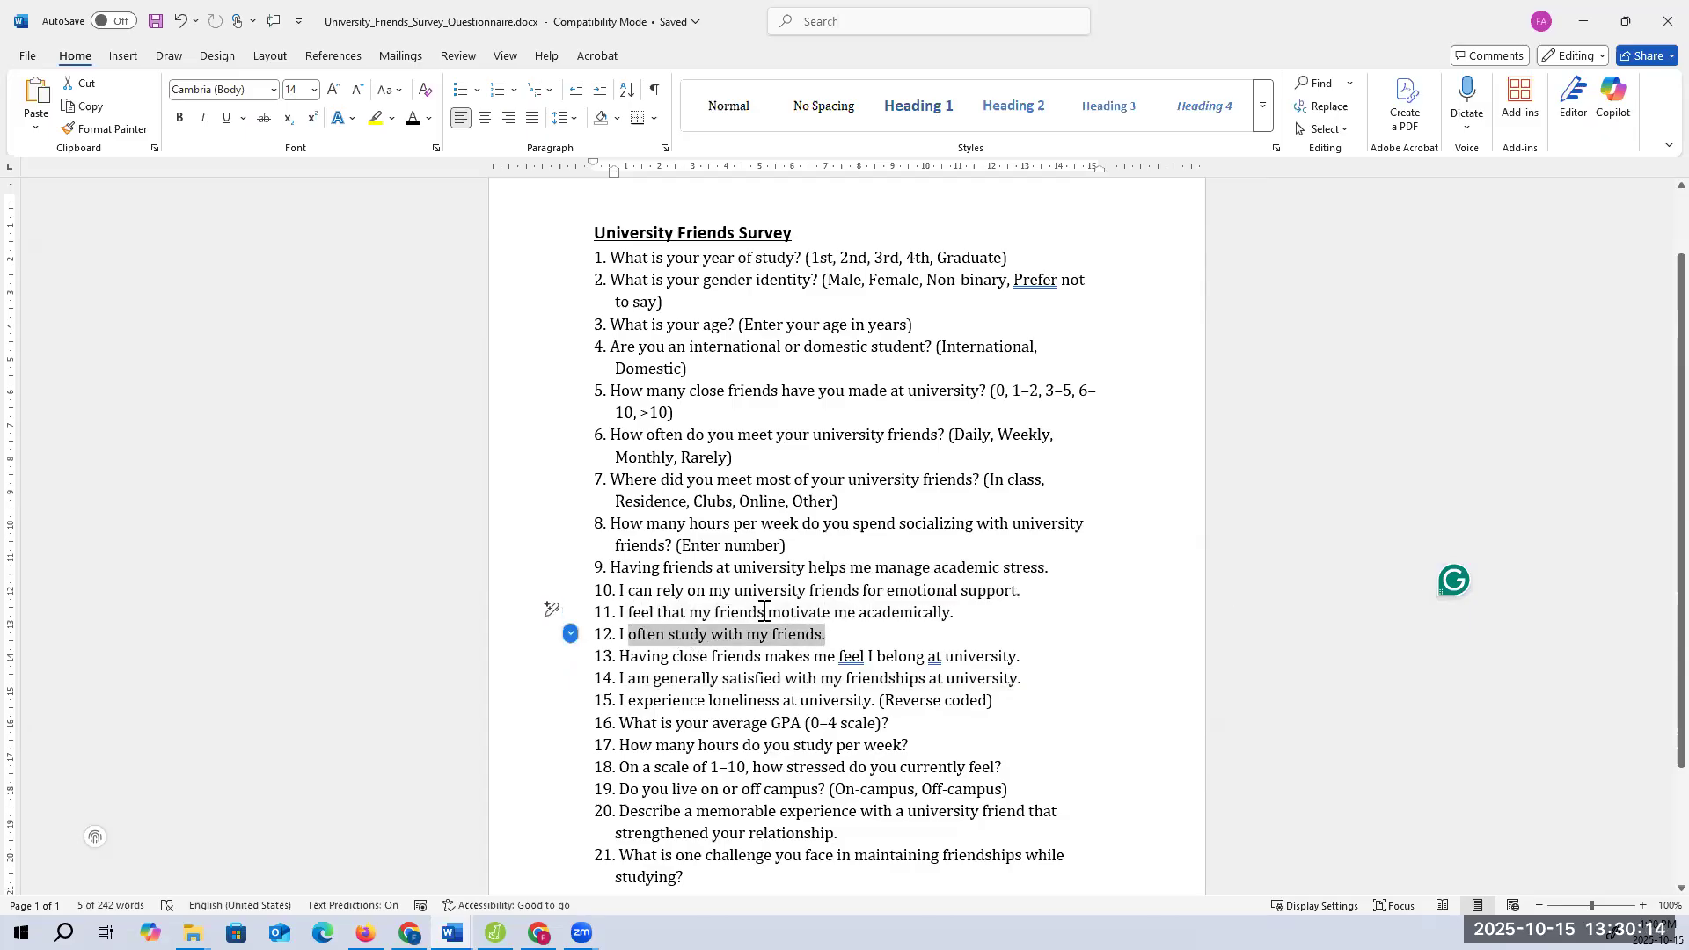
drag(627, 613, 765, 614)
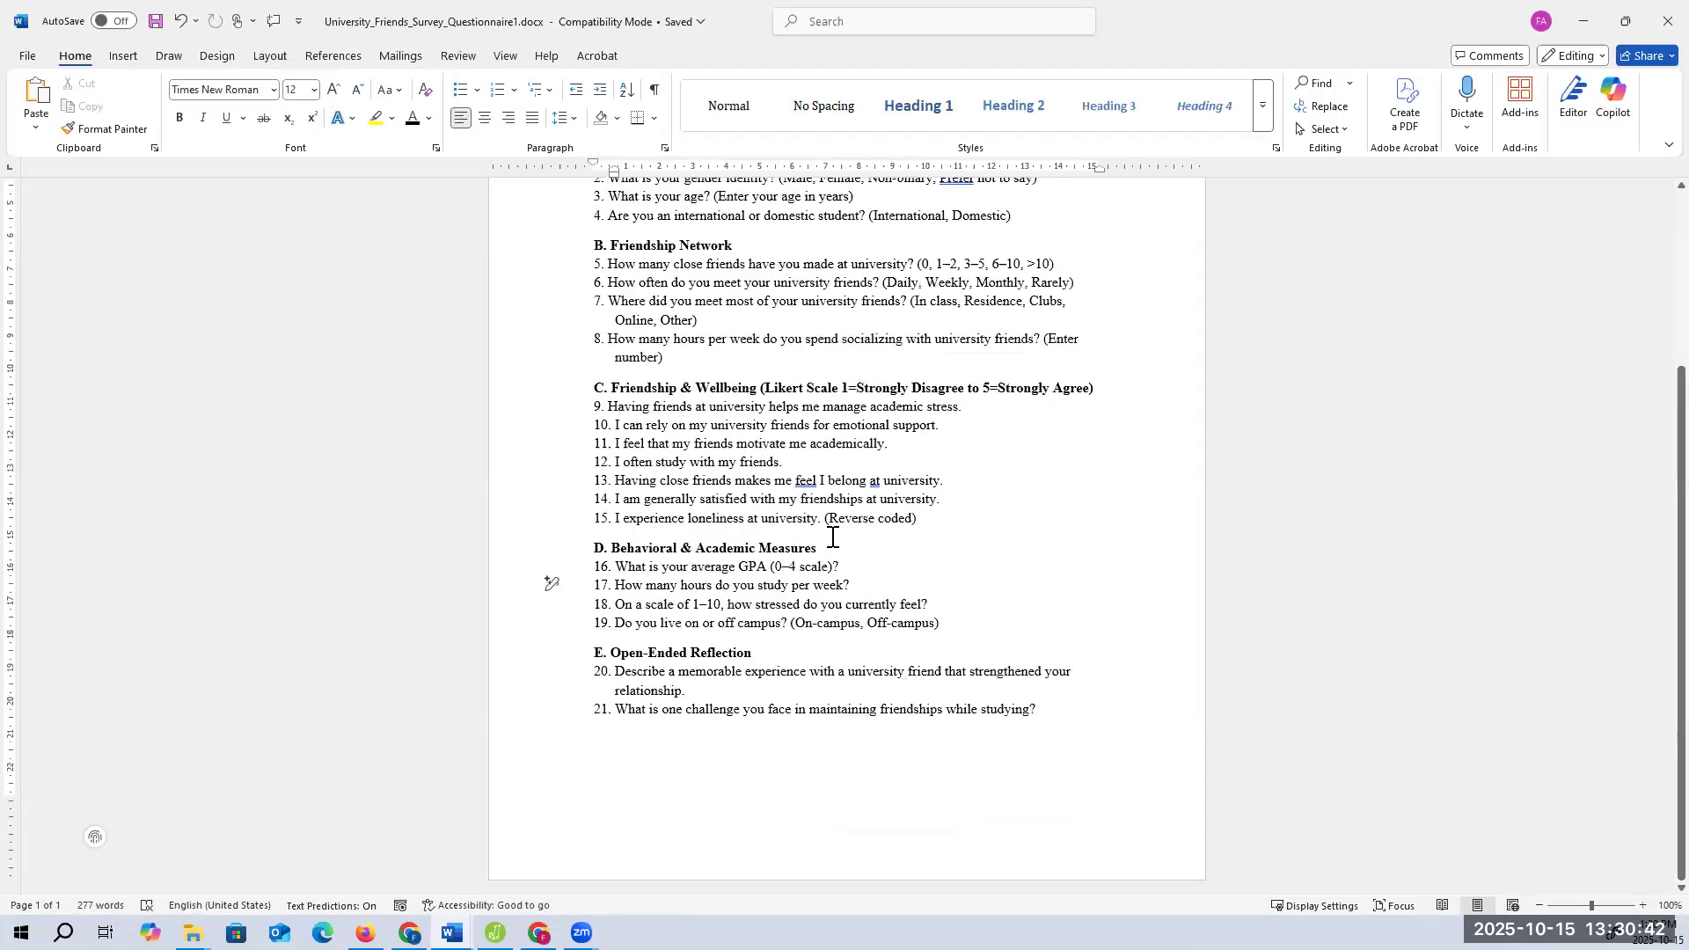
In University_Friends_Survey_Questionnaire1, add the note "(strongly agree to disagree)" after question 12, "I often study with my friends."
scroll(832, 536, up, 2)
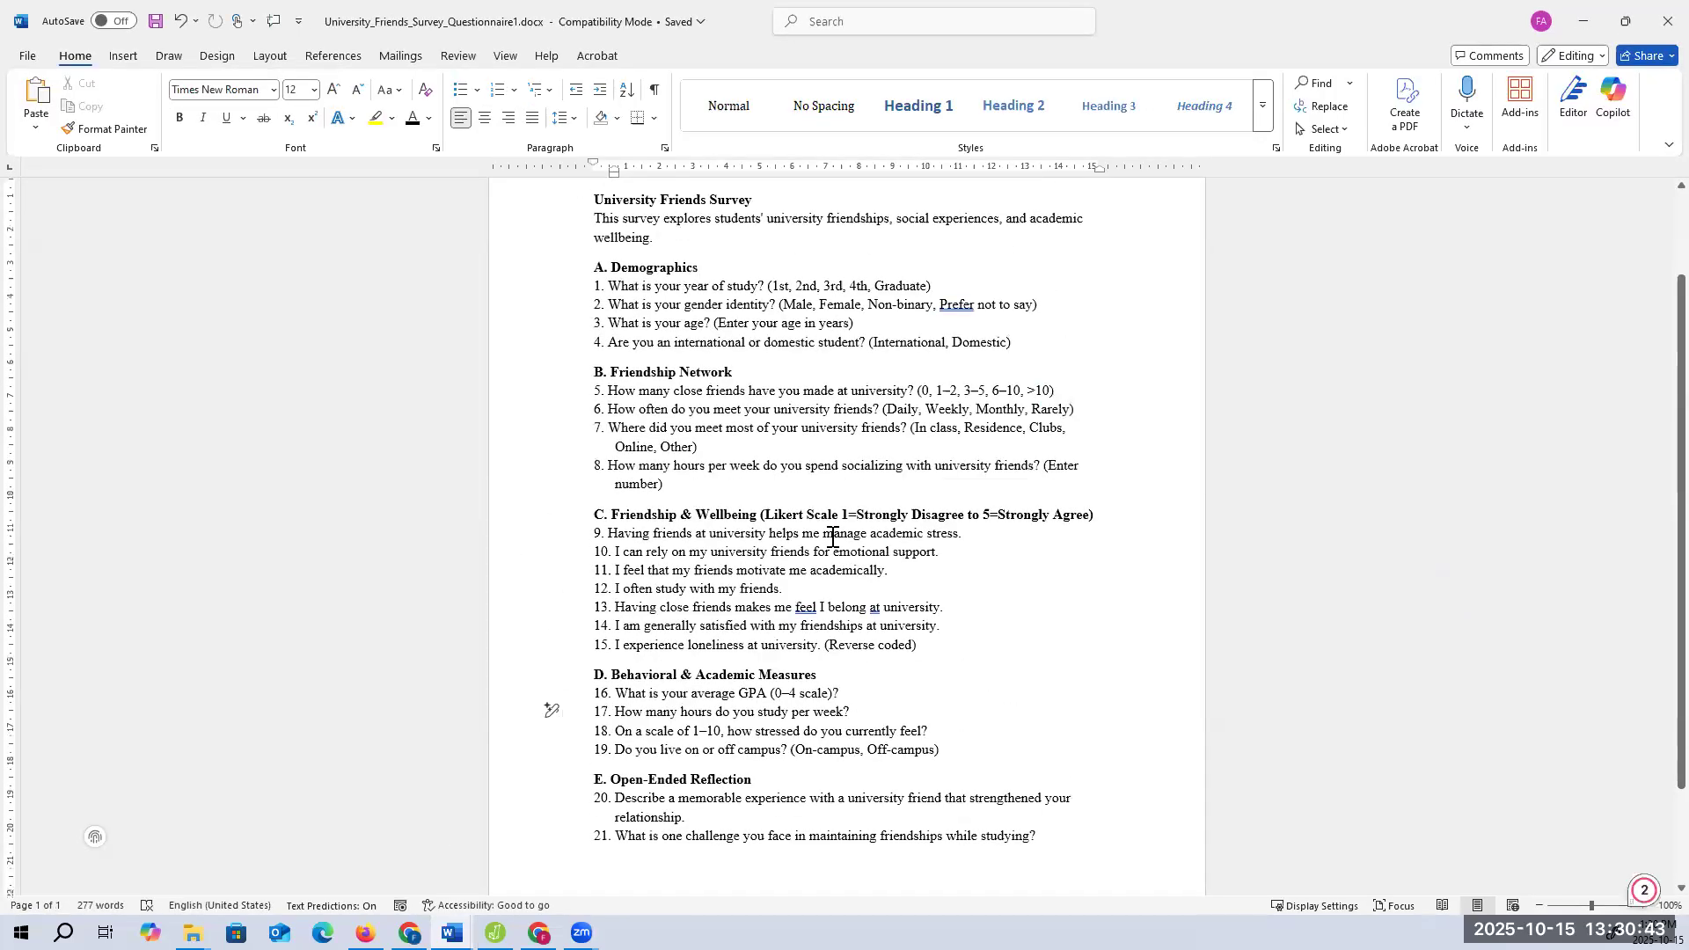
click(799, 589)
text((s)
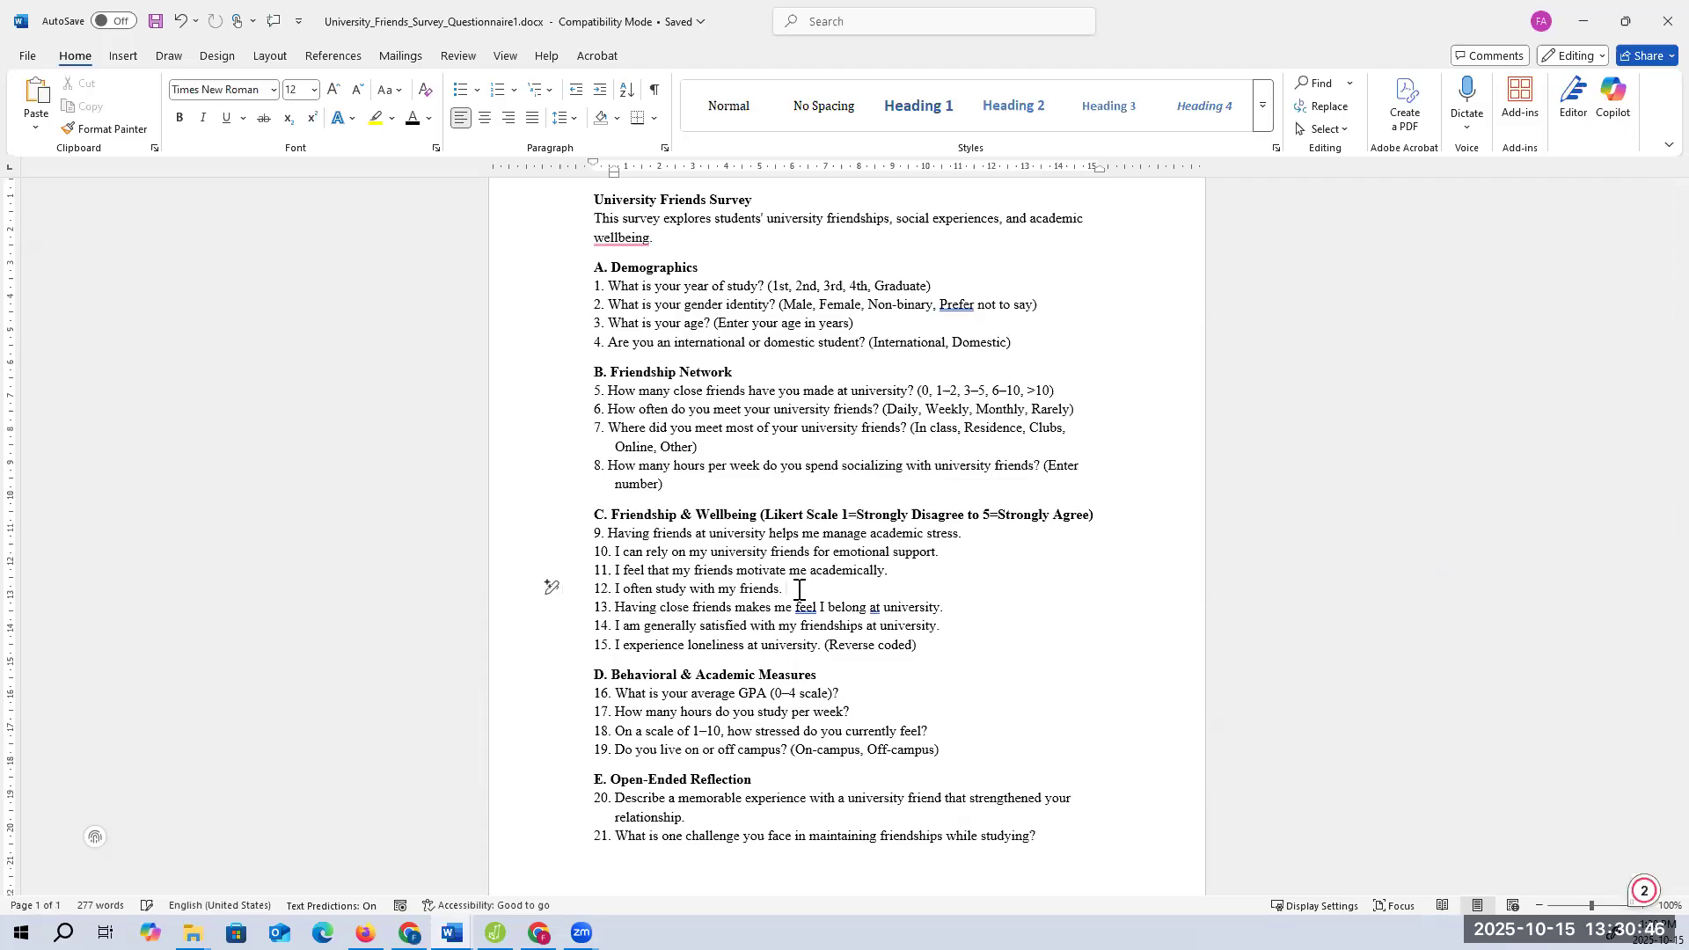
text(trongly)
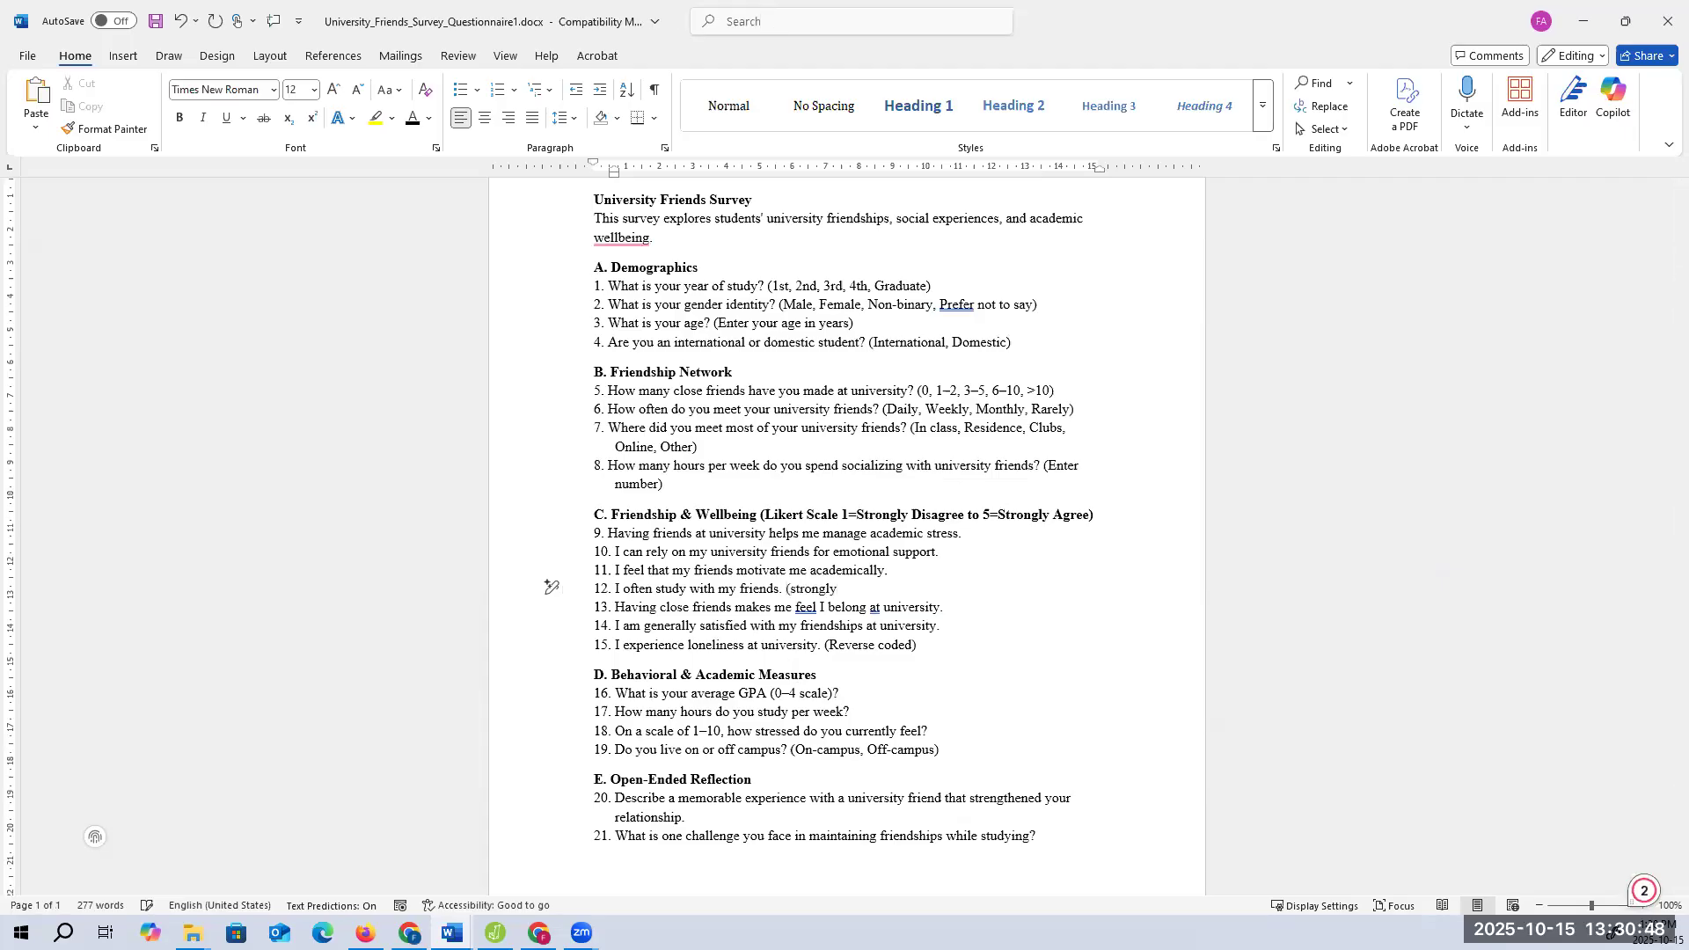
text( agree-)
key(BackSpace)
text(to disagree))
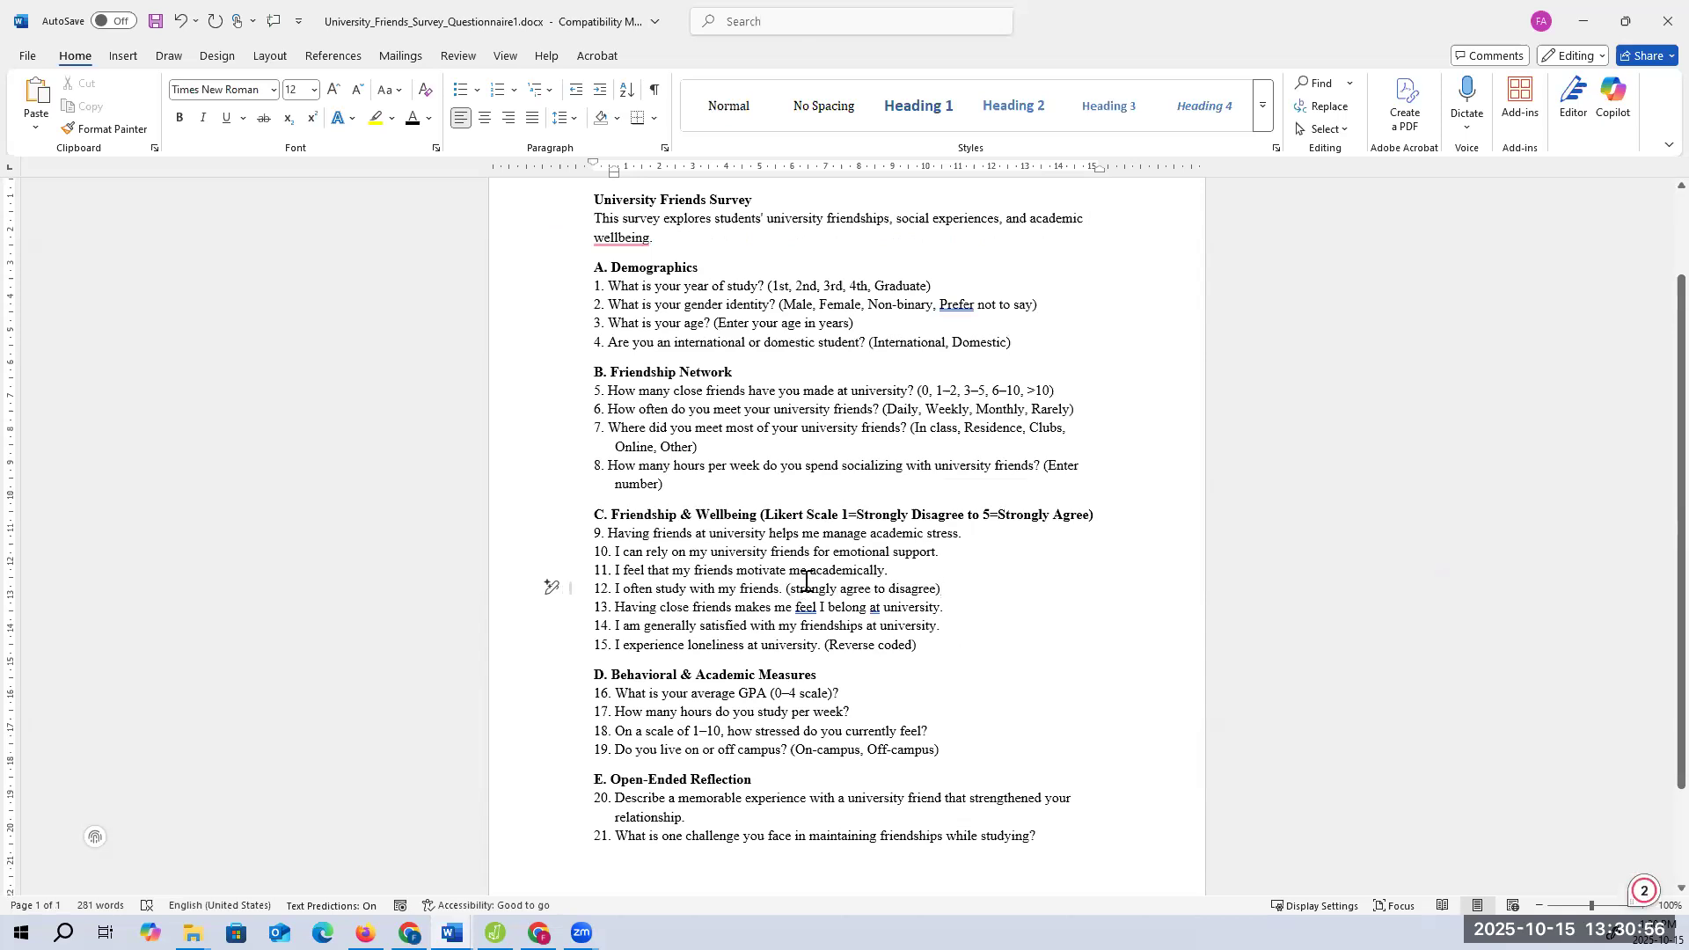
key(ctrl+shift+Left)
key(ctrl+shift+Left)
key(ctrl+shift+Left)
key(ctrl+shift+Left)
key(ctrl+shift+Left)
key(ctrl+shift+Left)
right_click(924, 577)
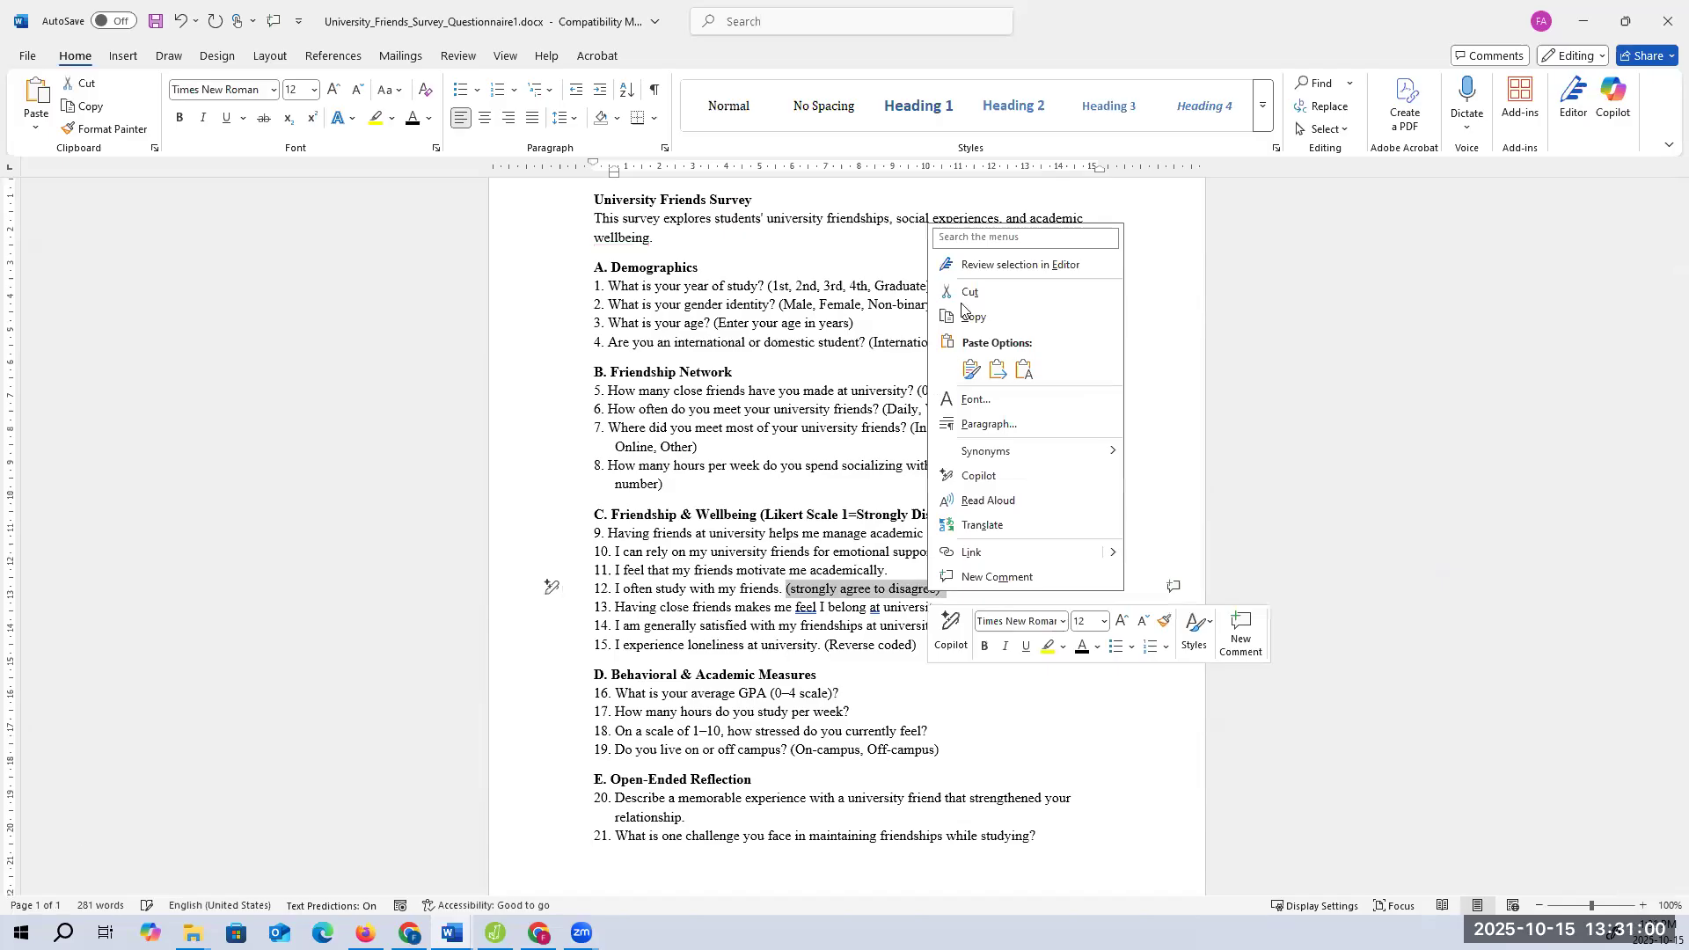
click(924, 560)
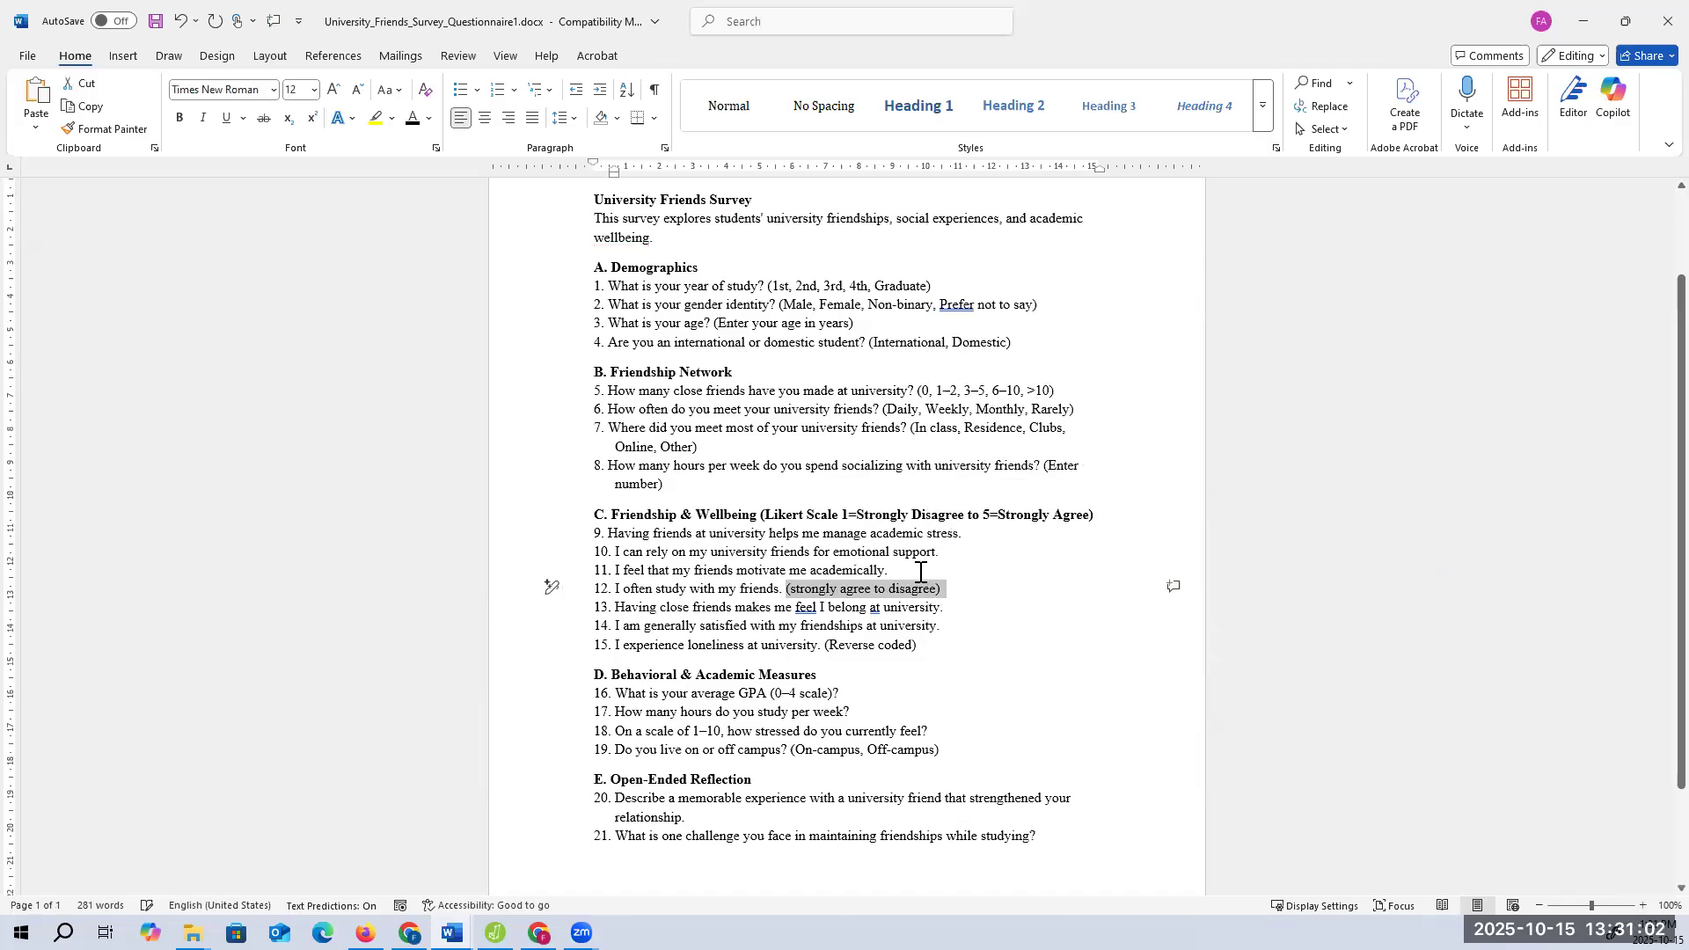
click(920, 570)
Check the Likert scale wording in section C's heading and make the question 12 note start with "1-strongly disagree"
drag(769, 514, 1089, 515)
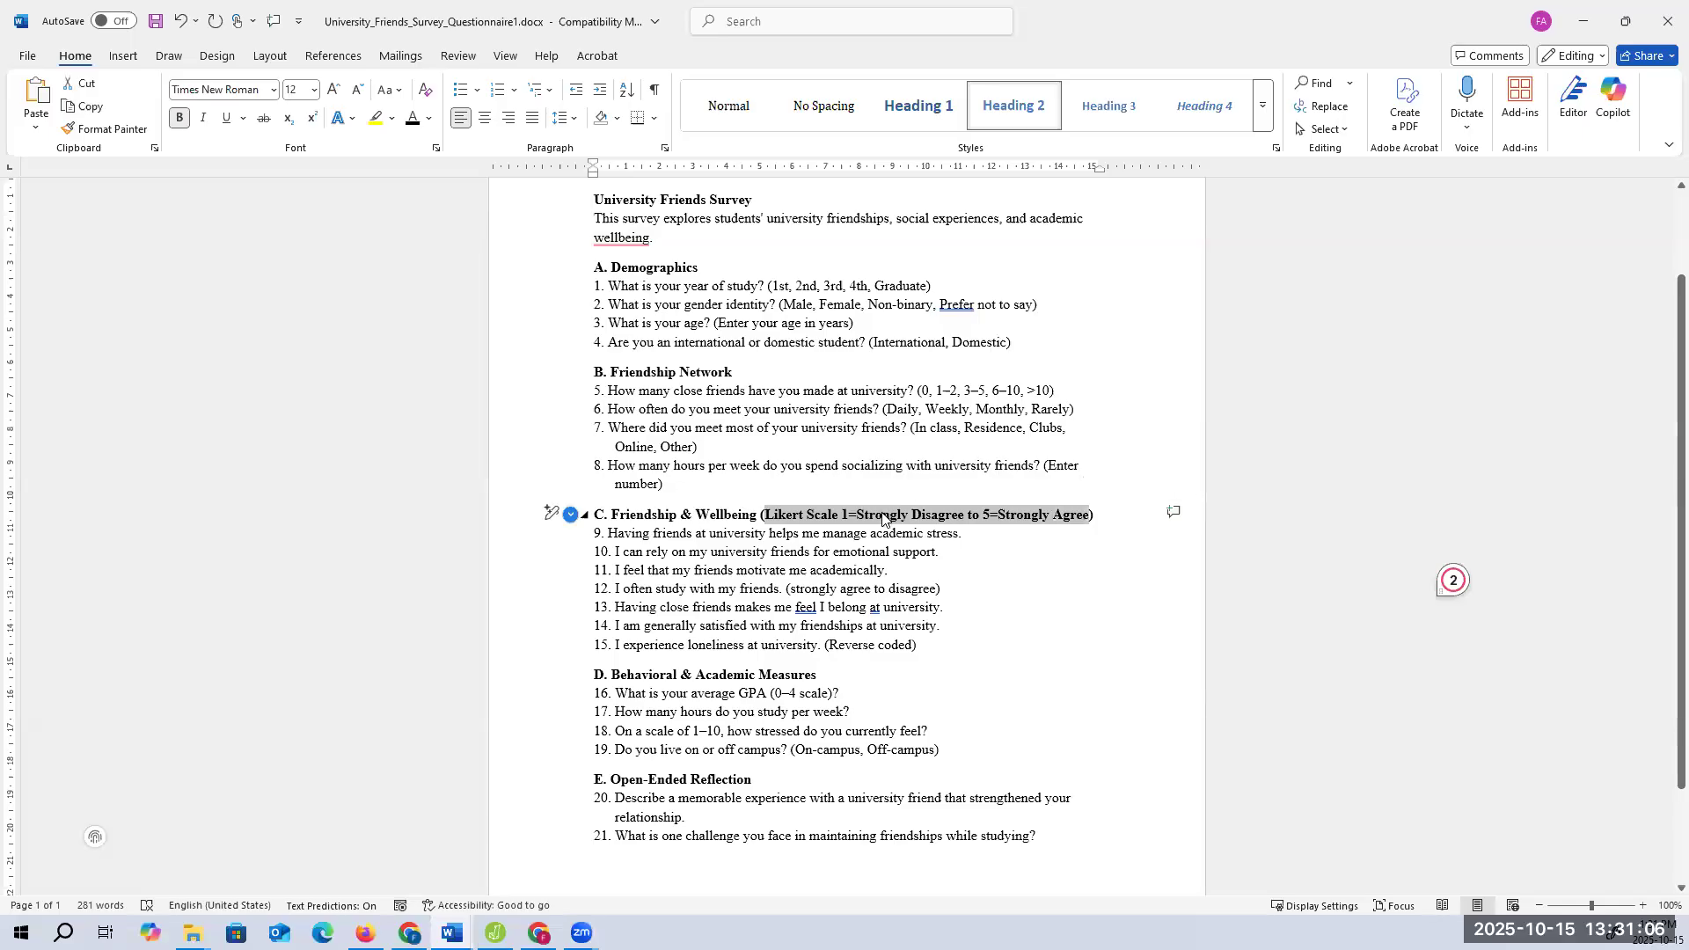
click(843, 589)
text(dis)
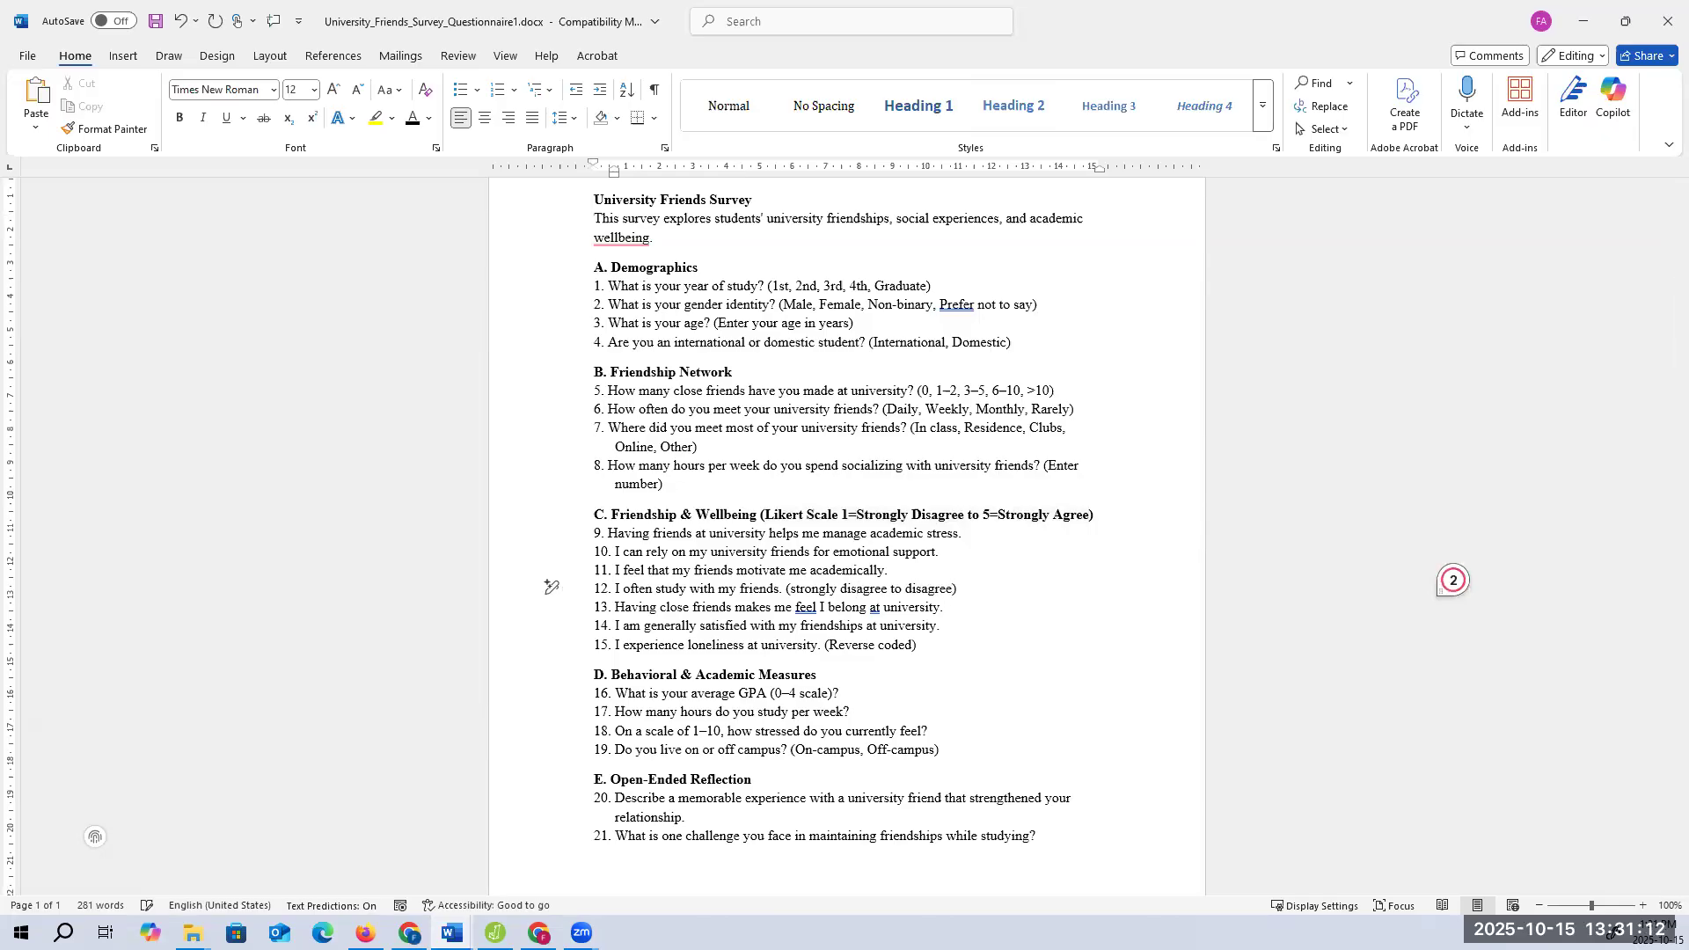
text(1-)
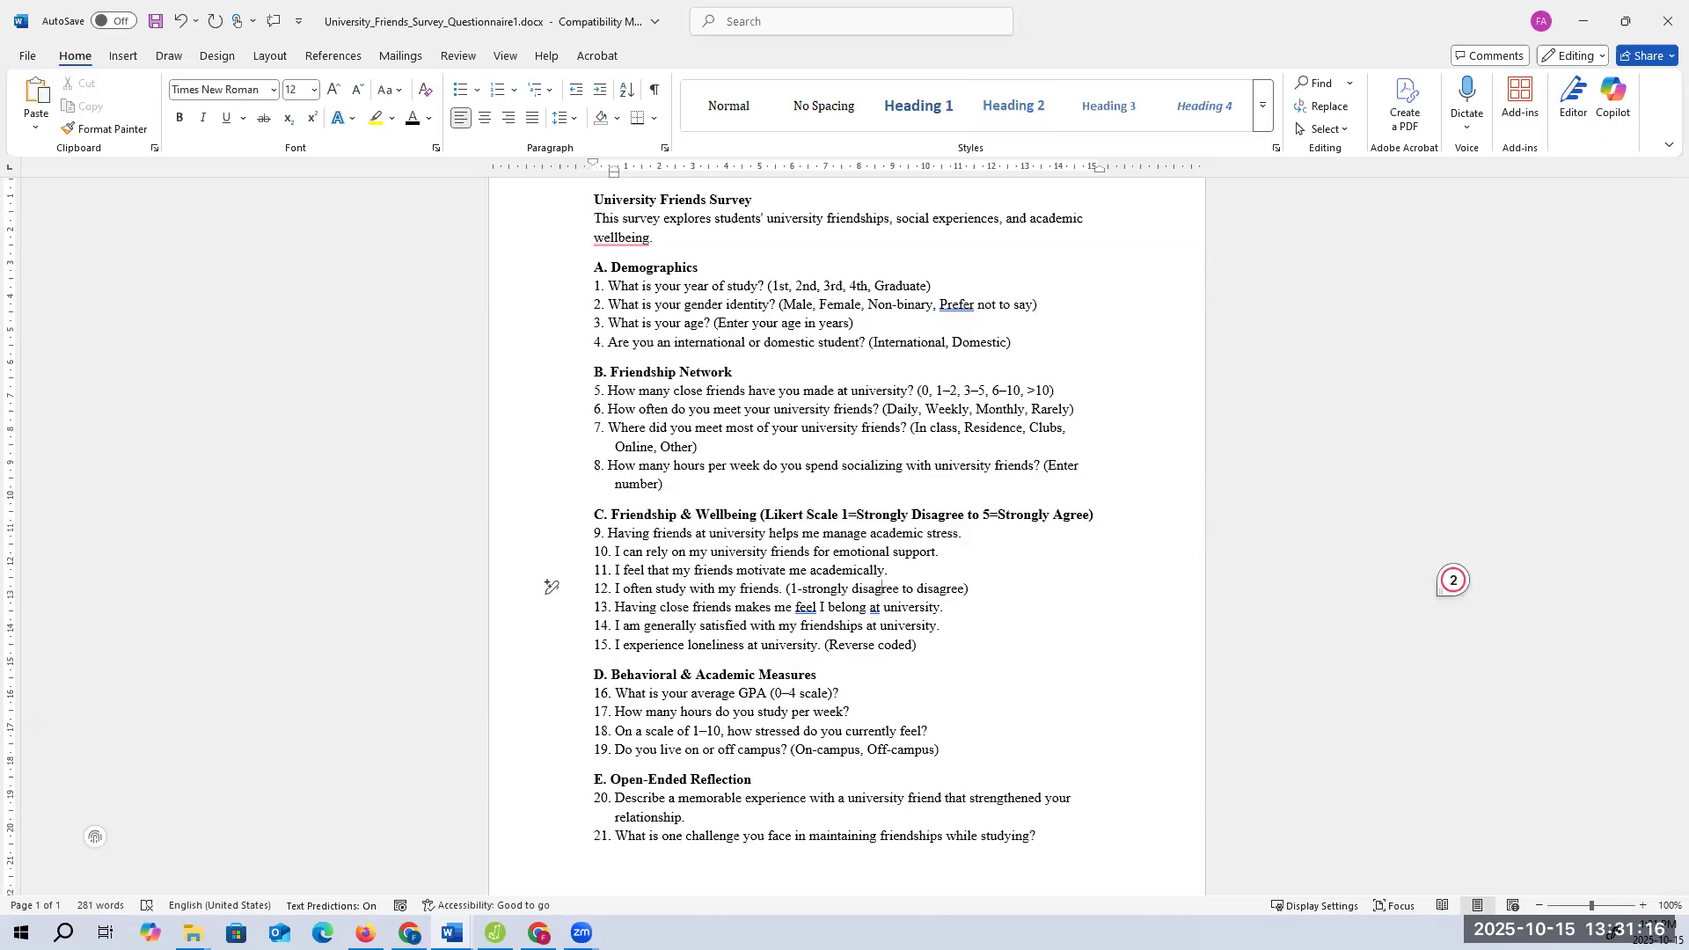
Change the upper end of the scale in the question 12 note to "5-Strongly Agree"
key(Left)
key(BackSpace)
text(S)
text(ly)
key(BackSpace)
key(BackSpace)
key(BackSpace)
text(A)
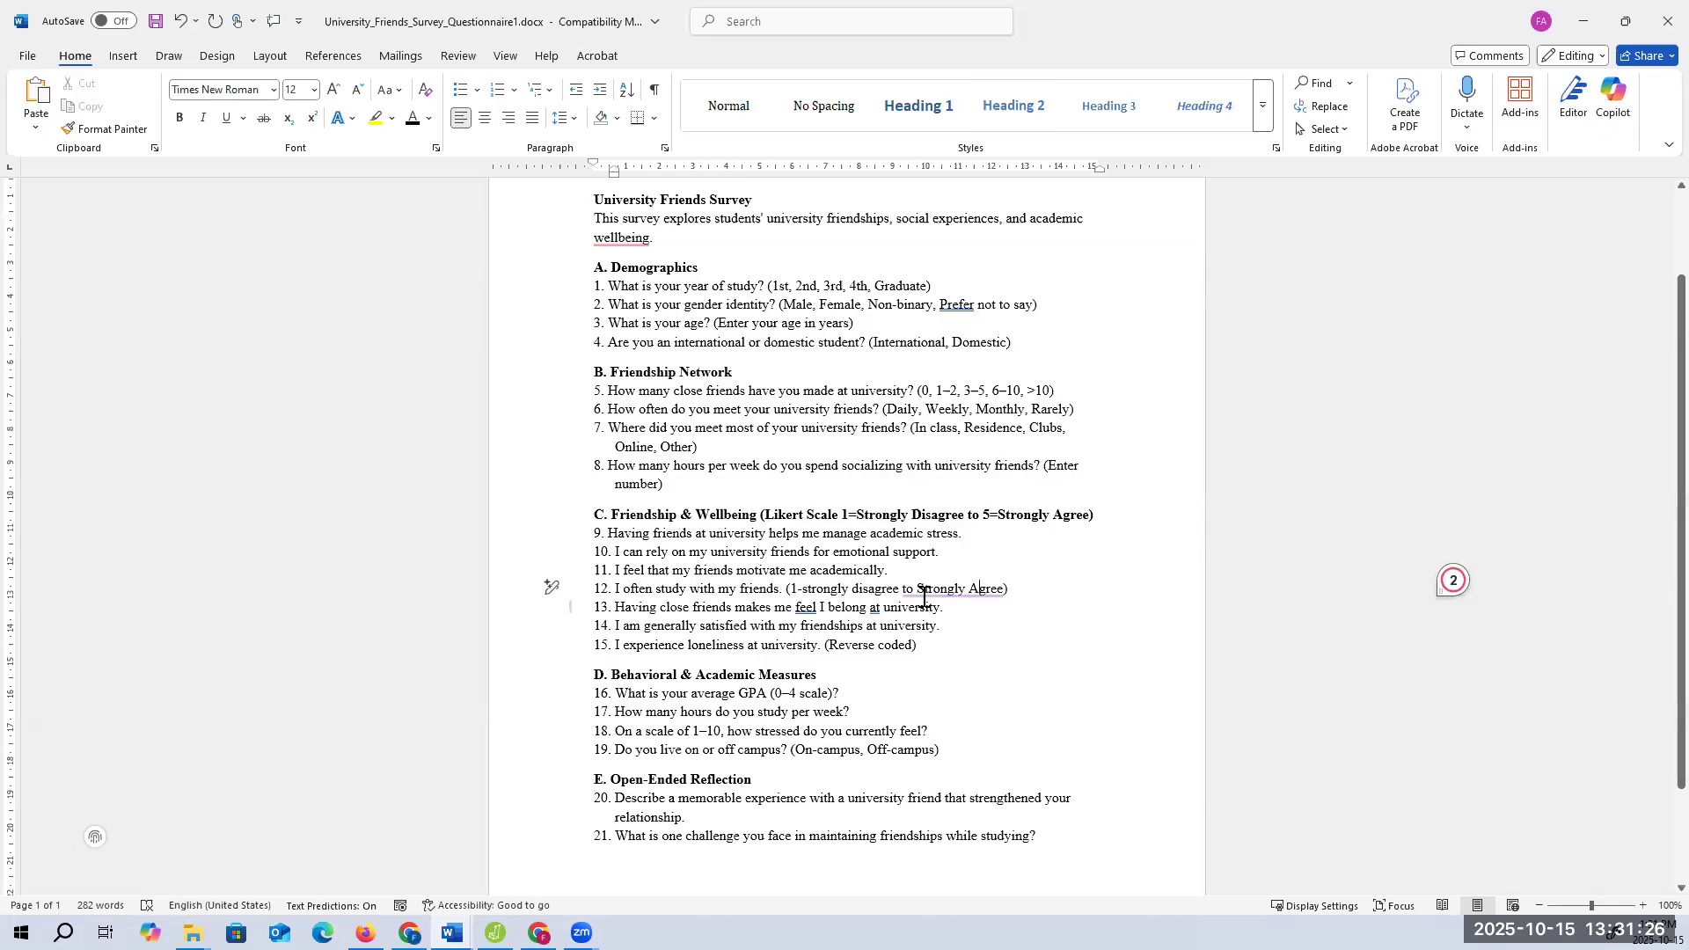
click(920, 590)
text(5-)
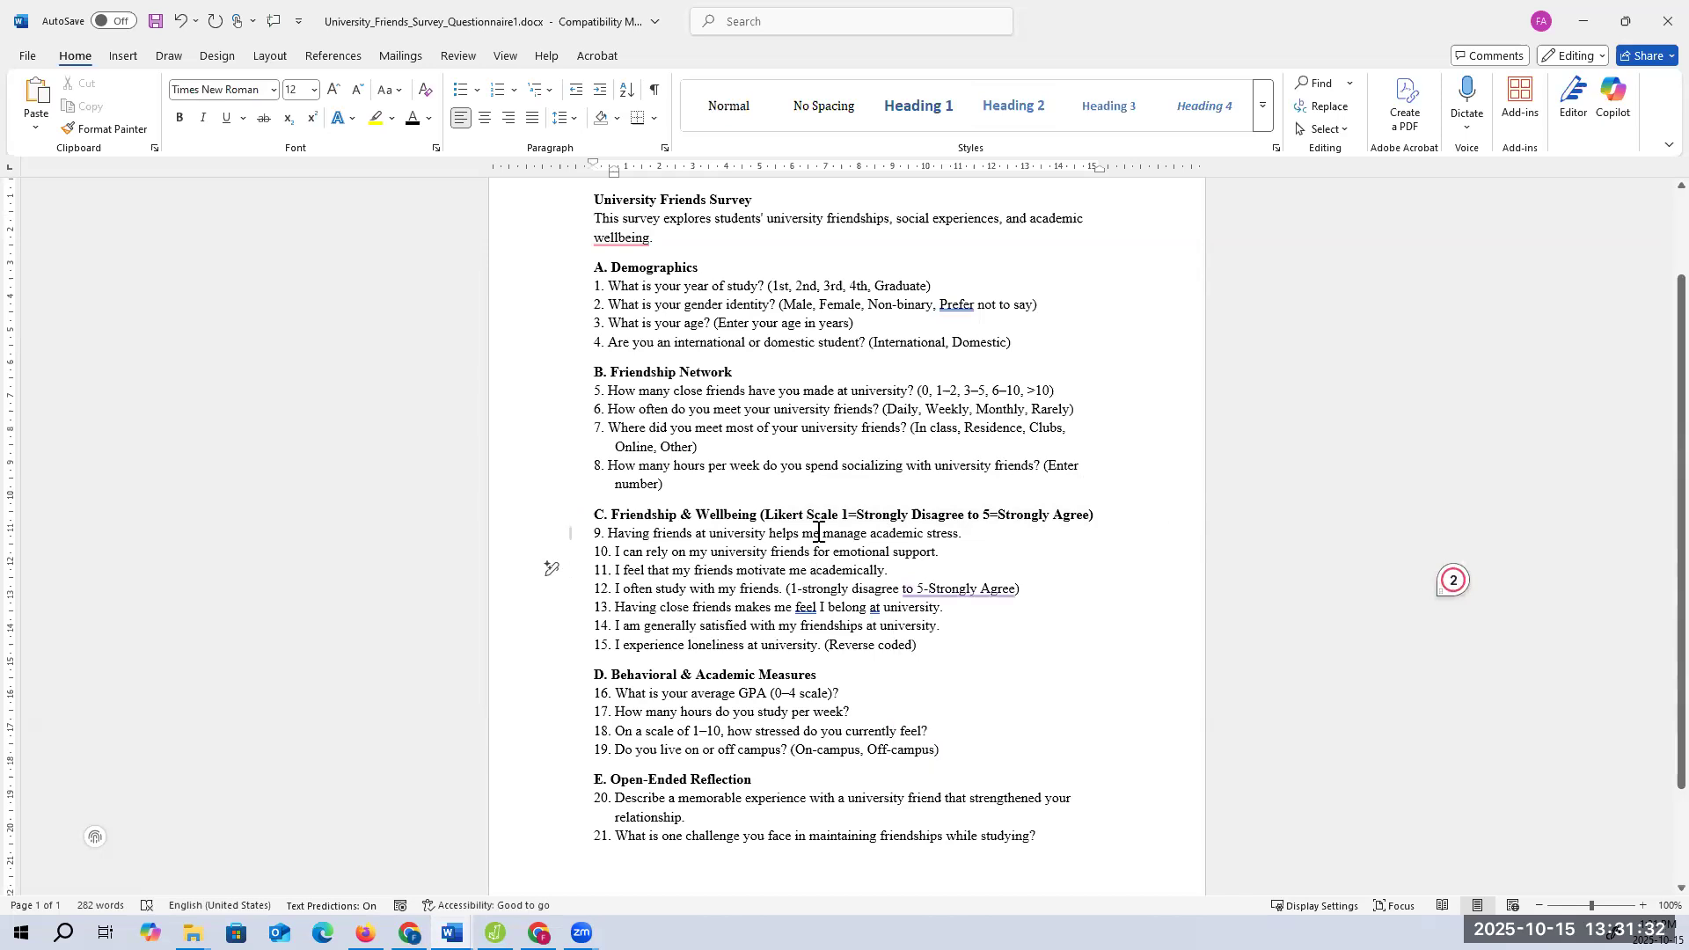
click(776, 697)
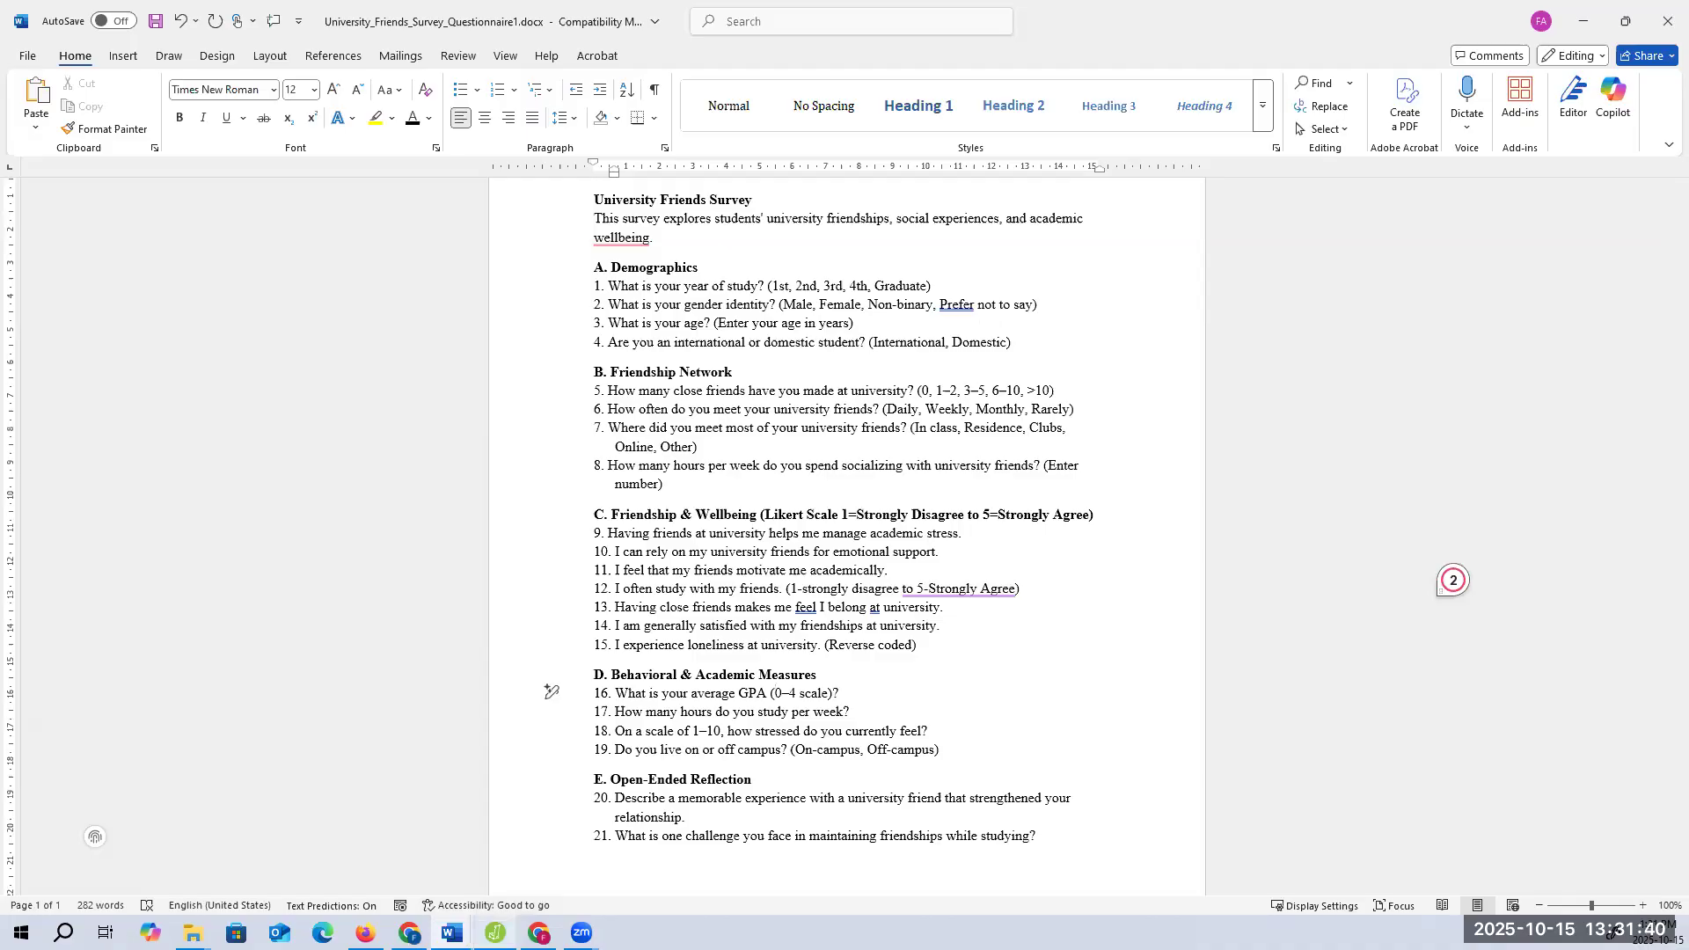
Switch to University_Friends_Survey_Data in JASP and look across the variable columns through Q15_Loneliness
key(alt+Tab)
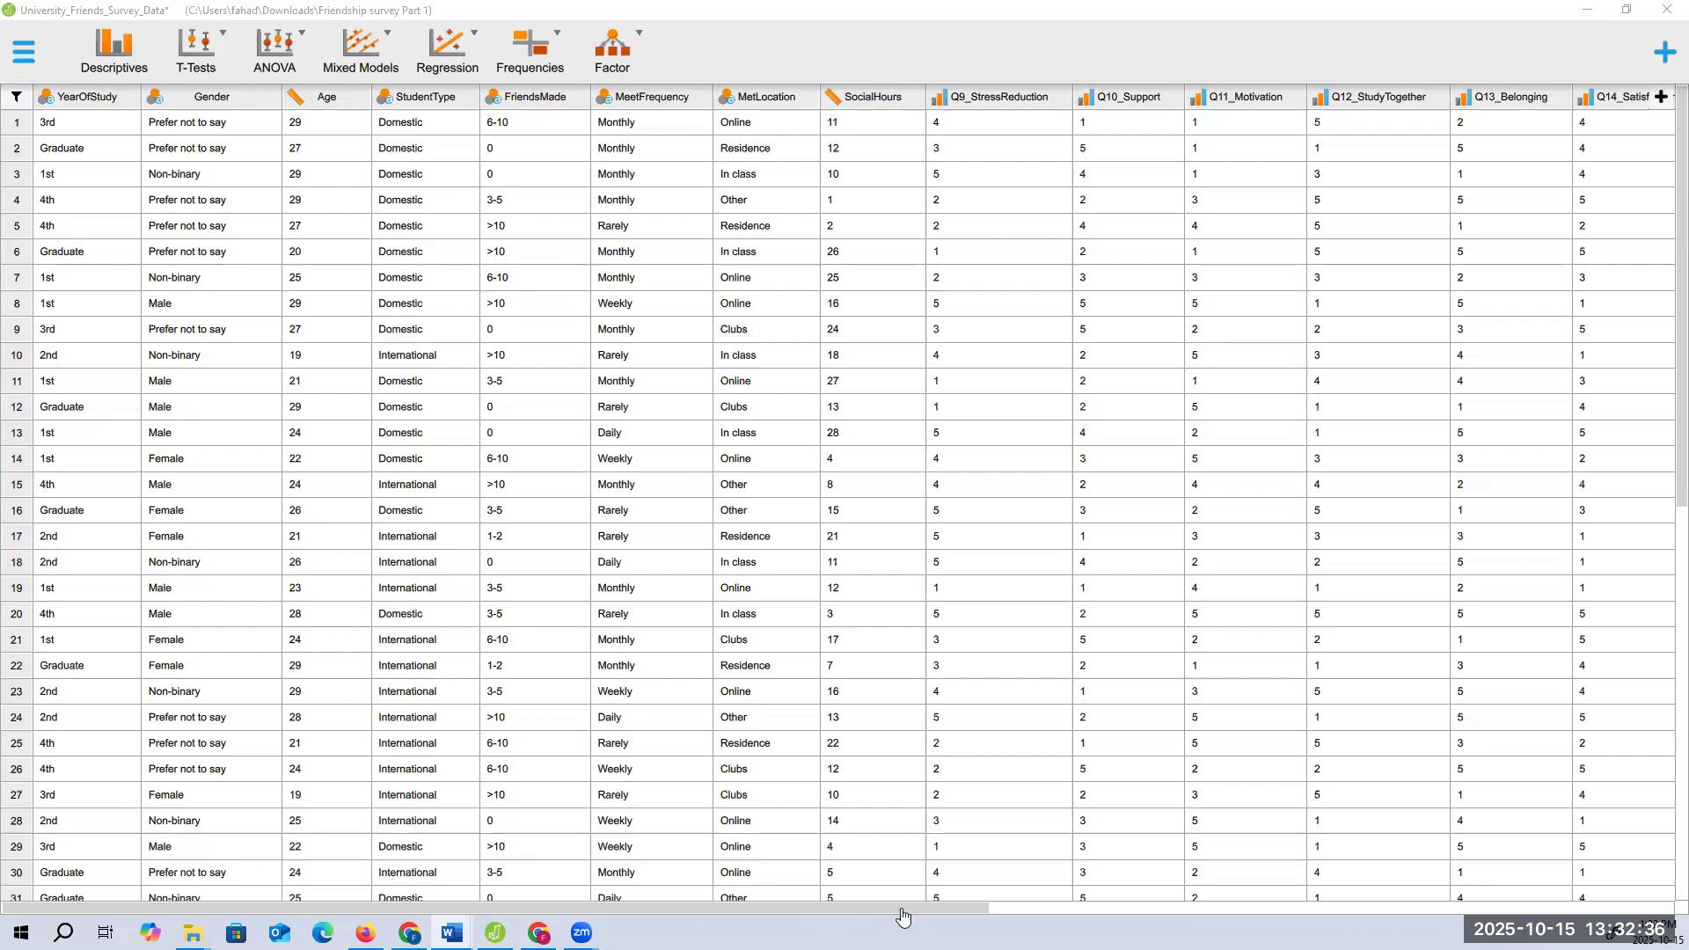
scroll(792, 840, right, 5)
drag(792, 907, 542, 905)
Reopen the ungrouped questionnaire in Word, review its questions, select the text of open-ended questions 20–21, and return to the JASP data
mouse_move(454, 931)
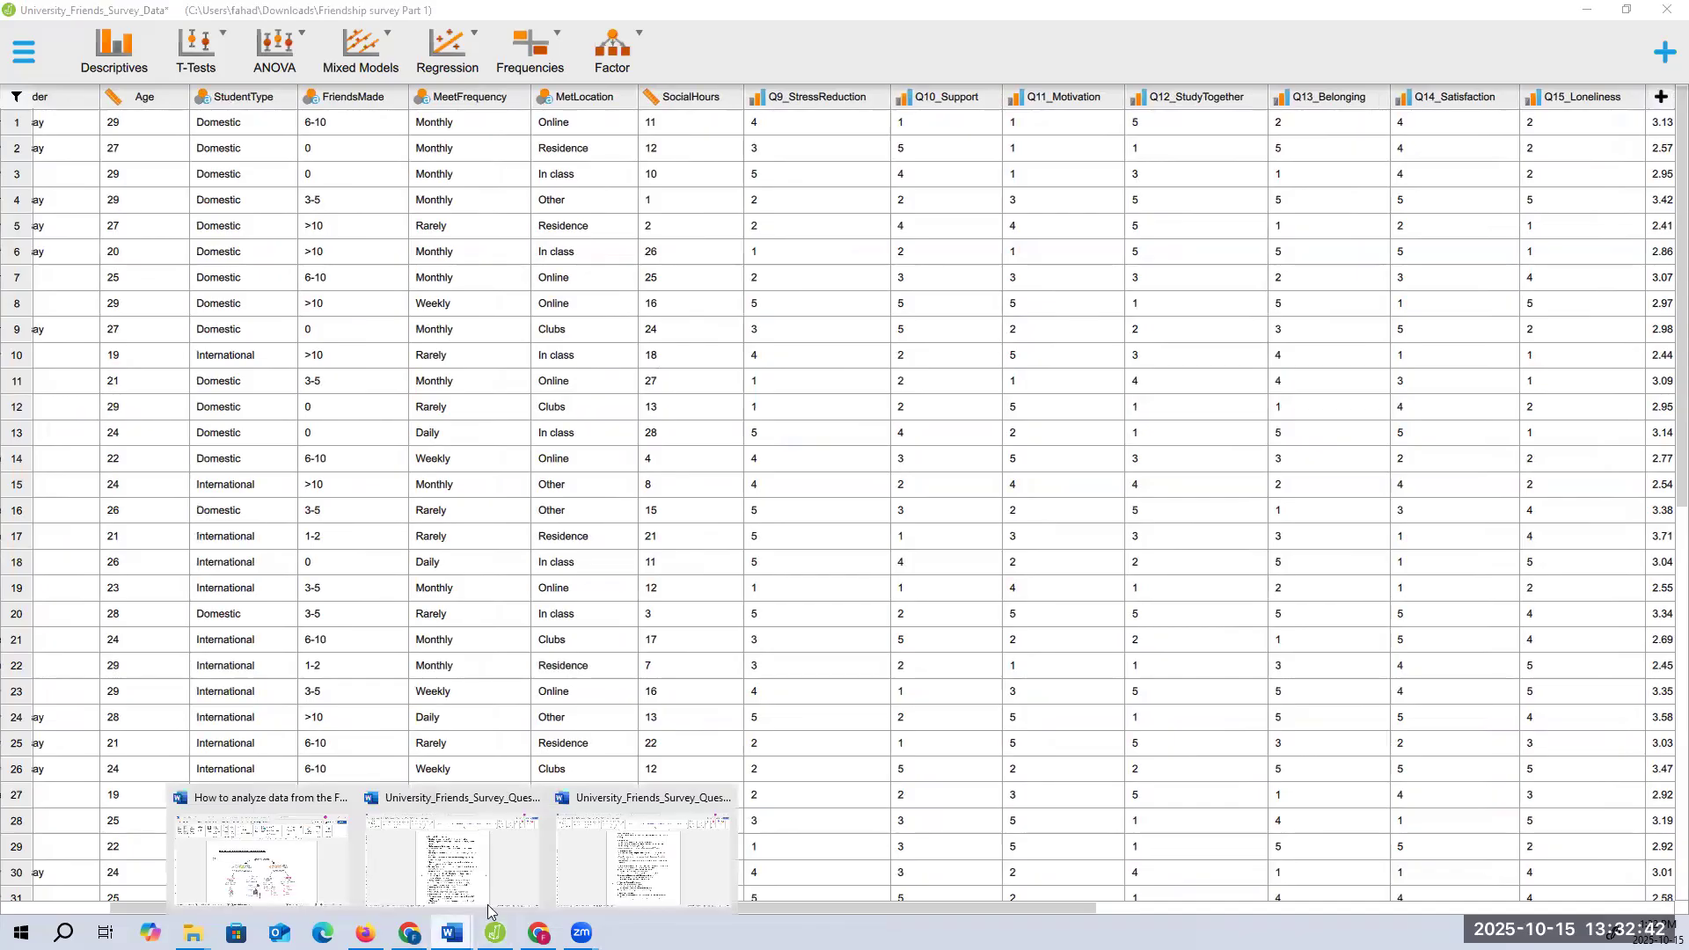
click(467, 876)
scroll(718, 585, down, 3)
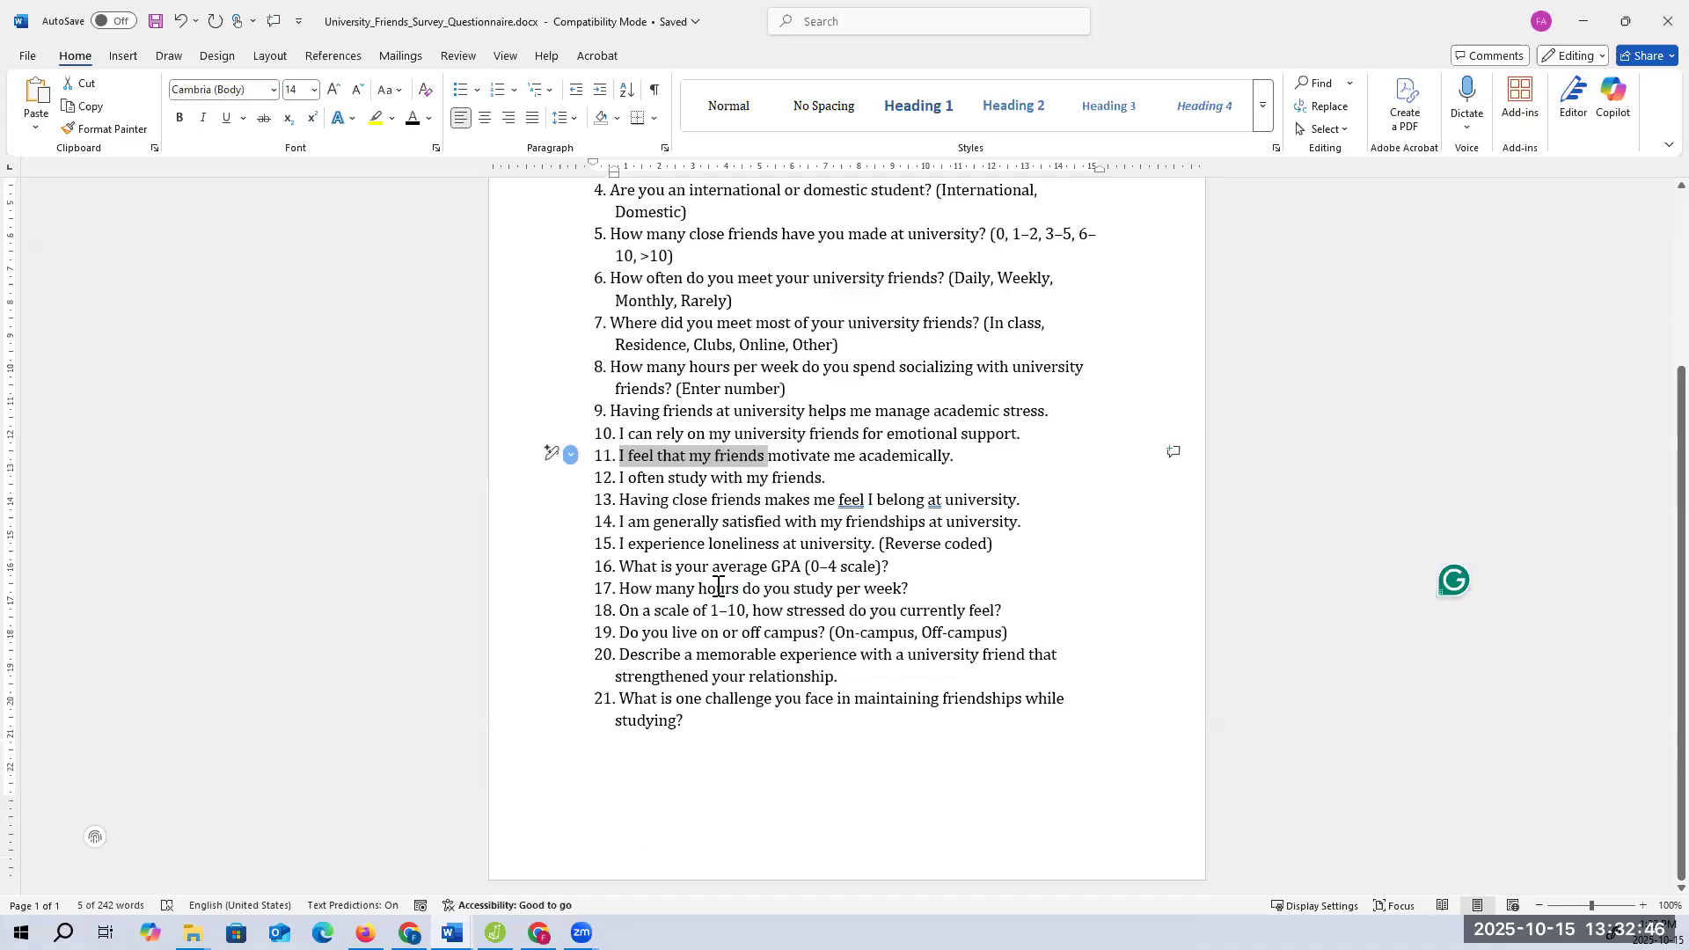
scroll(716, 584, up, 2)
click(755, 398)
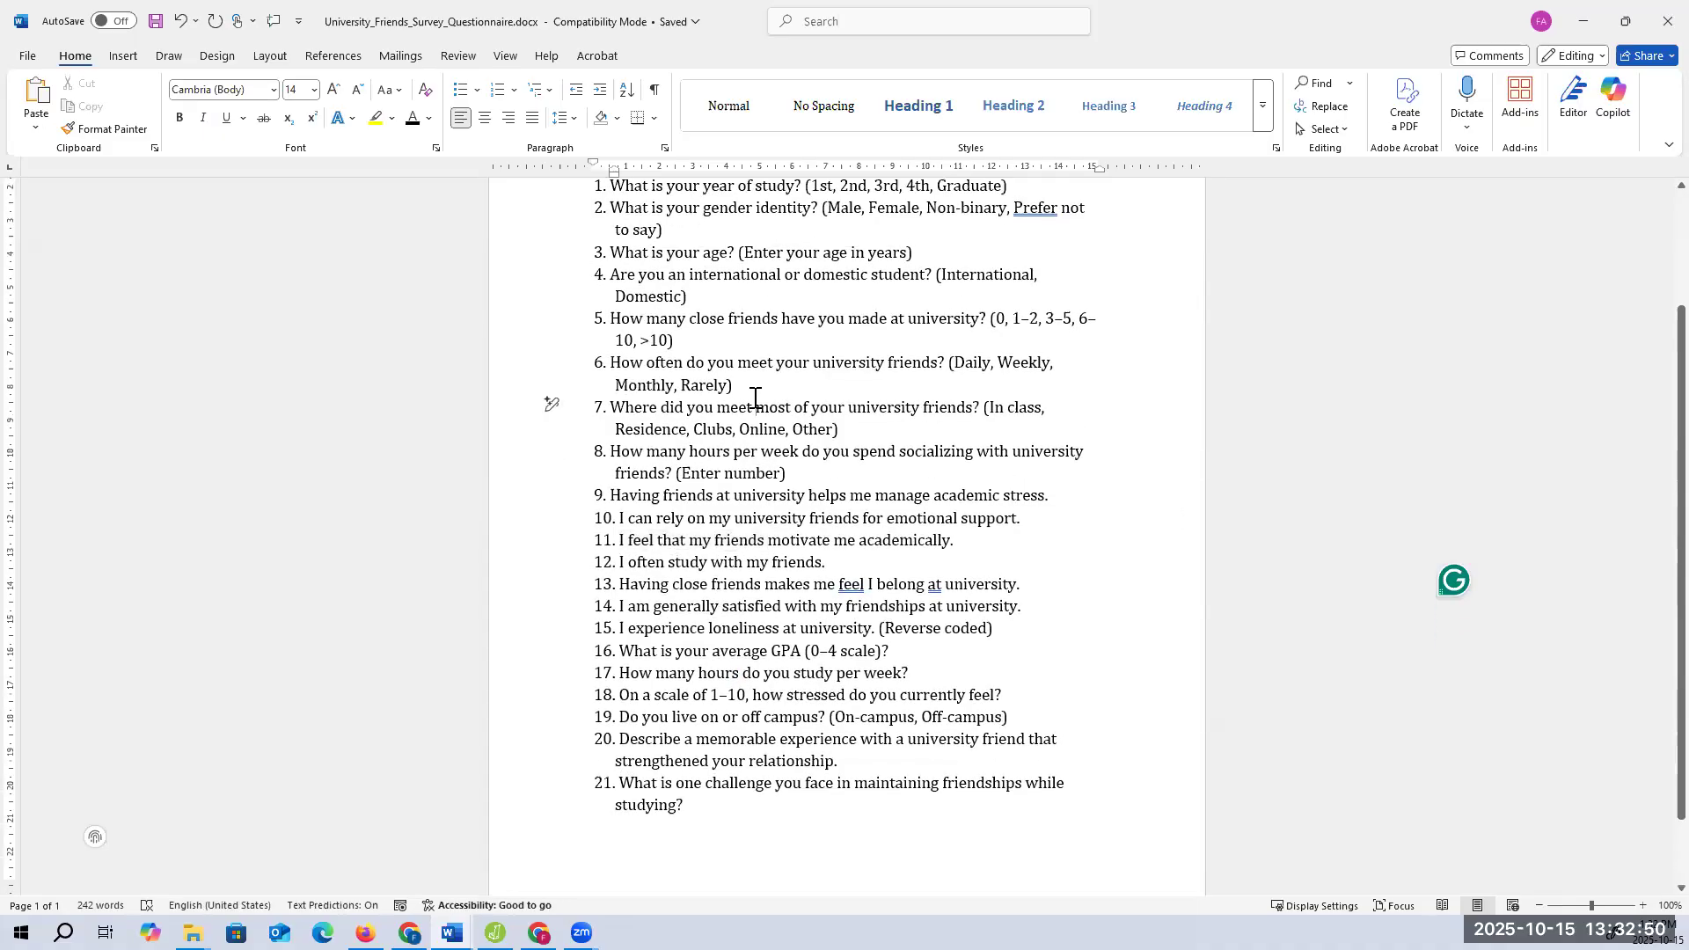
scroll(755, 398, up, 1)
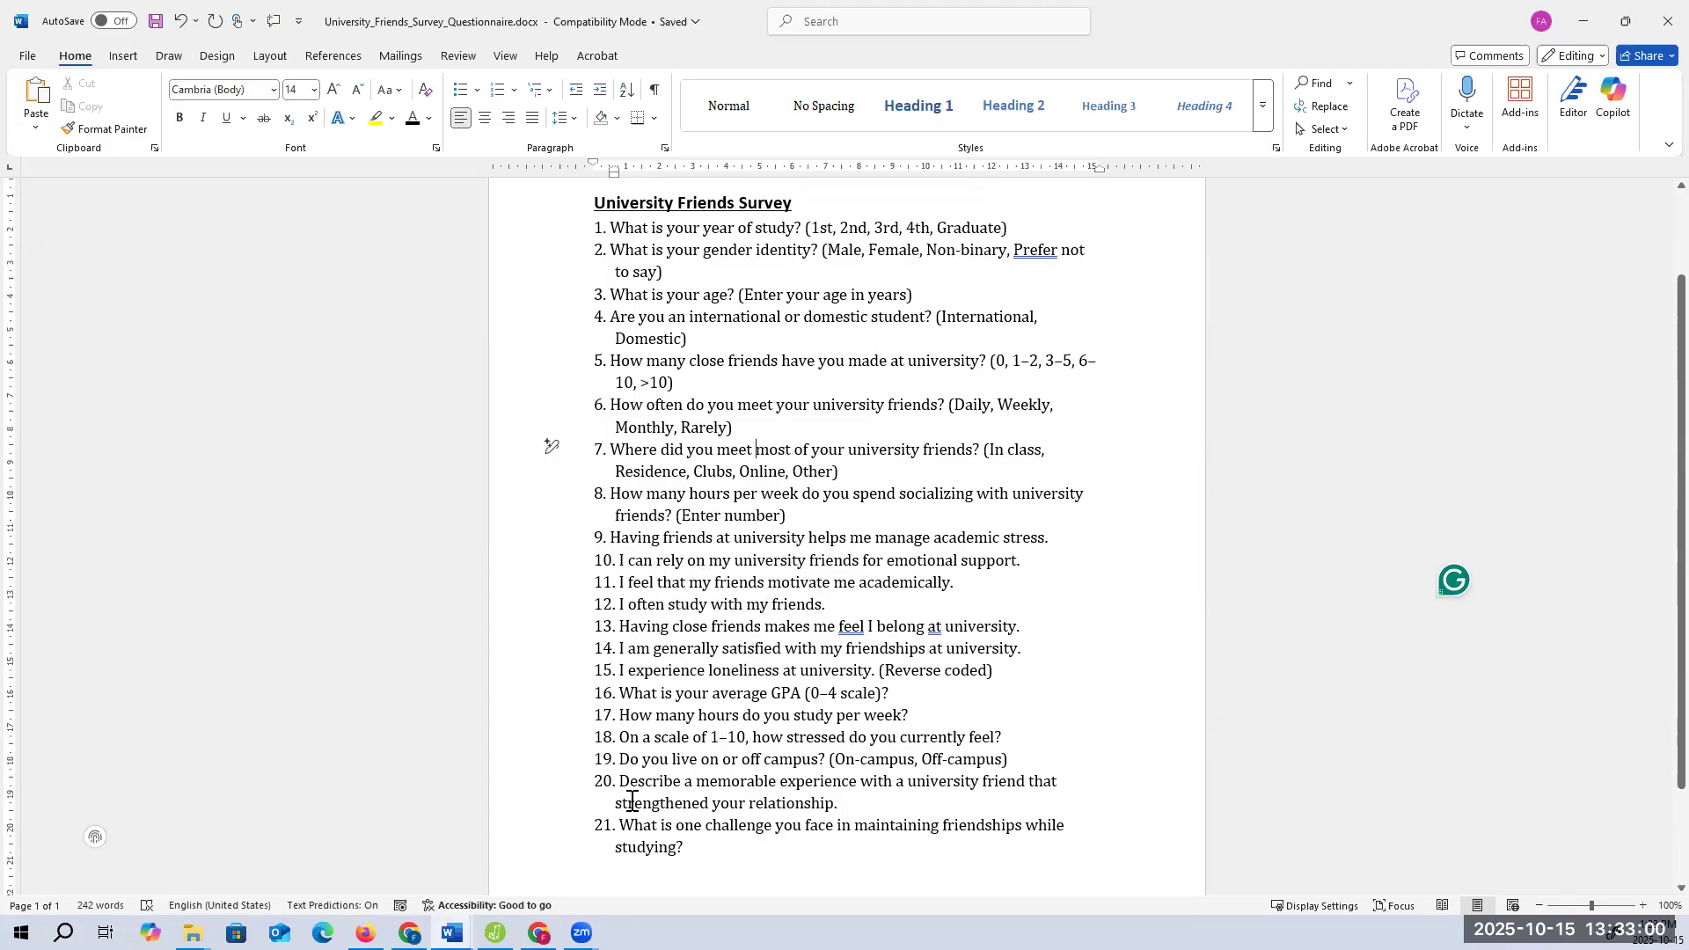
drag(762, 843, 616, 803)
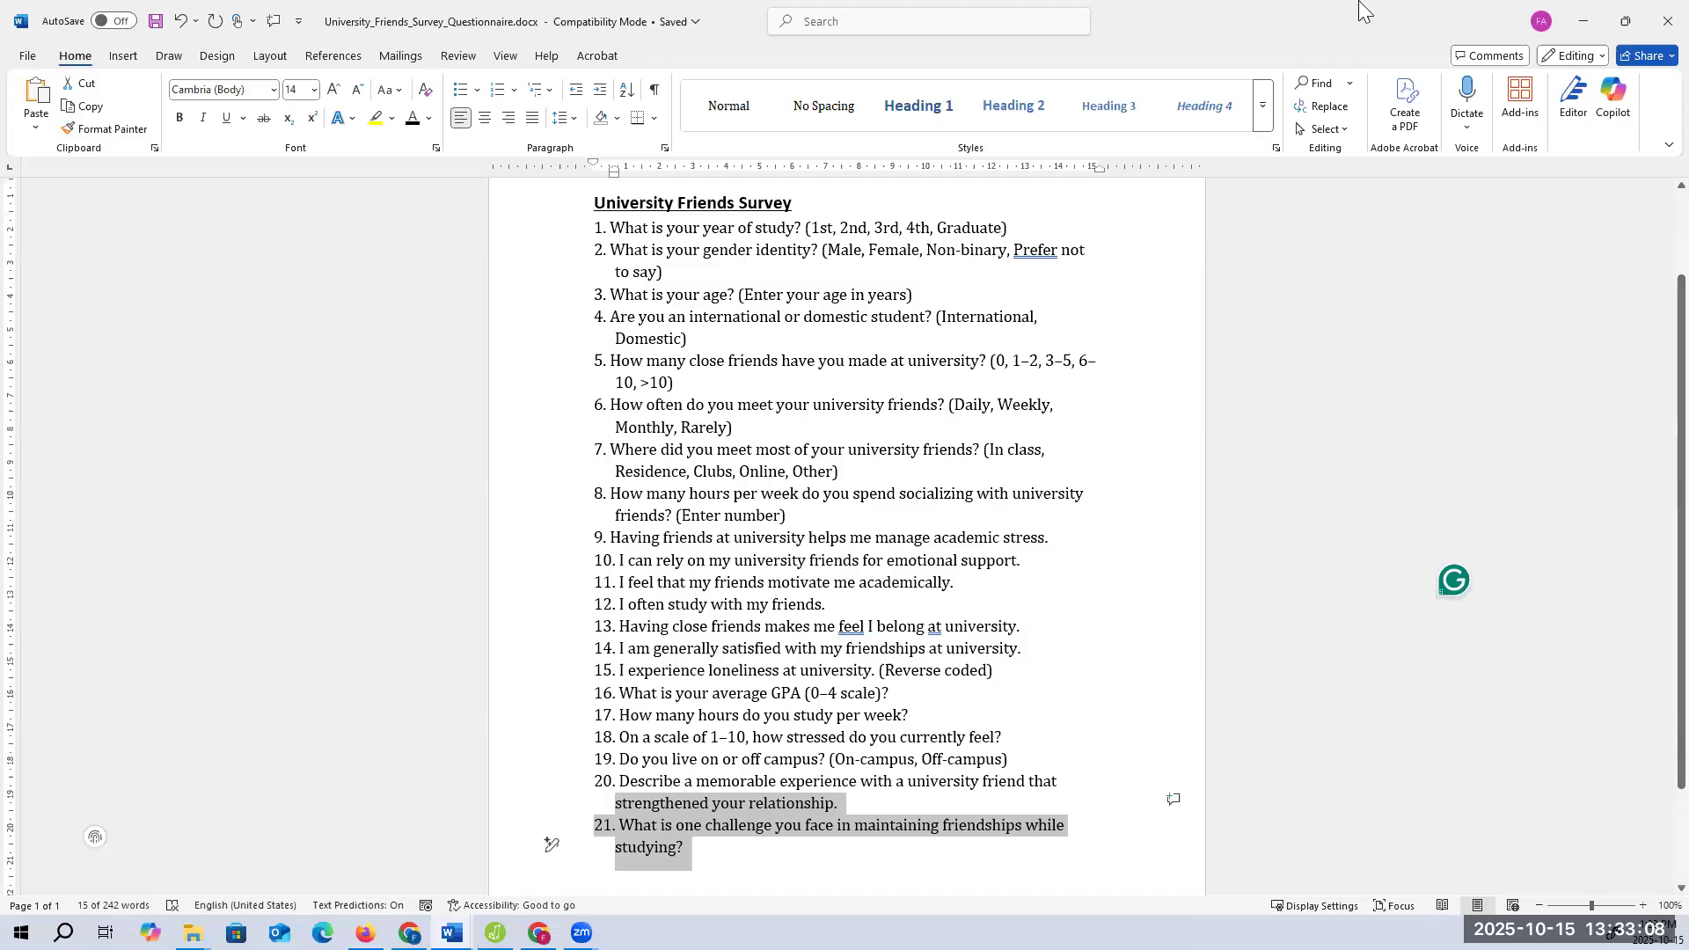
click(1574, 31)
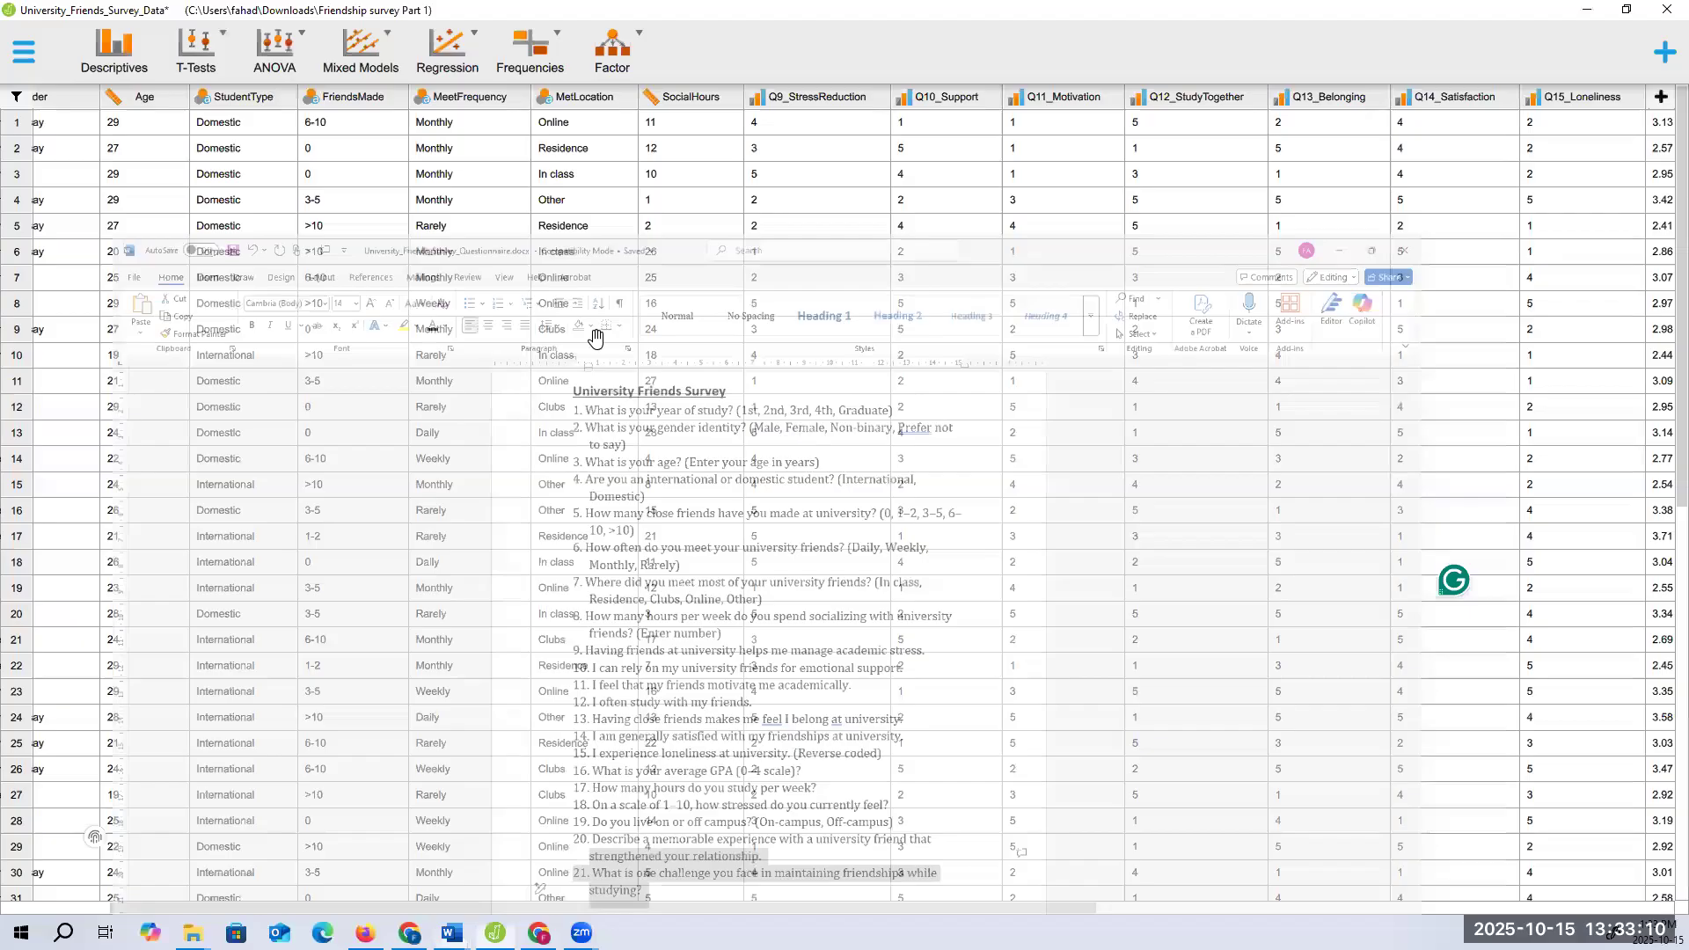
Examine the survey dataset's respondent rows from first to last, starting at the YearOfStudy column, and return to the first row
scroll(860, 908, left, 3)
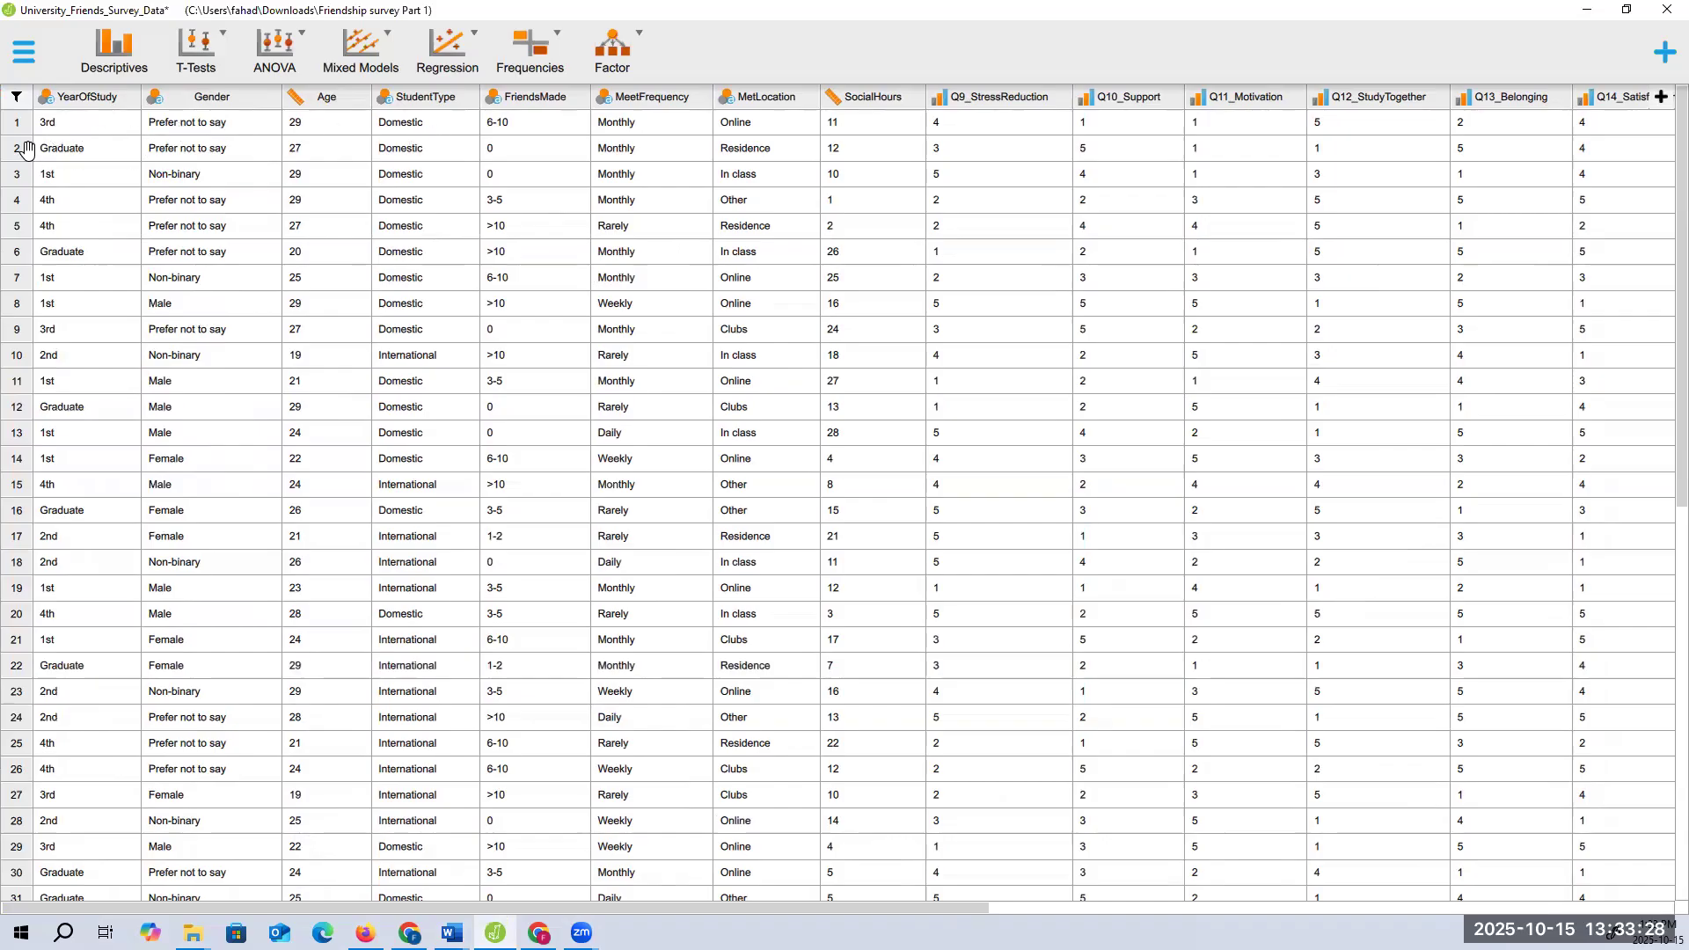
scroll(124, 408, down, 10)
scroll(124, 408, up, 10)
scroll(332, 295, down, 10)
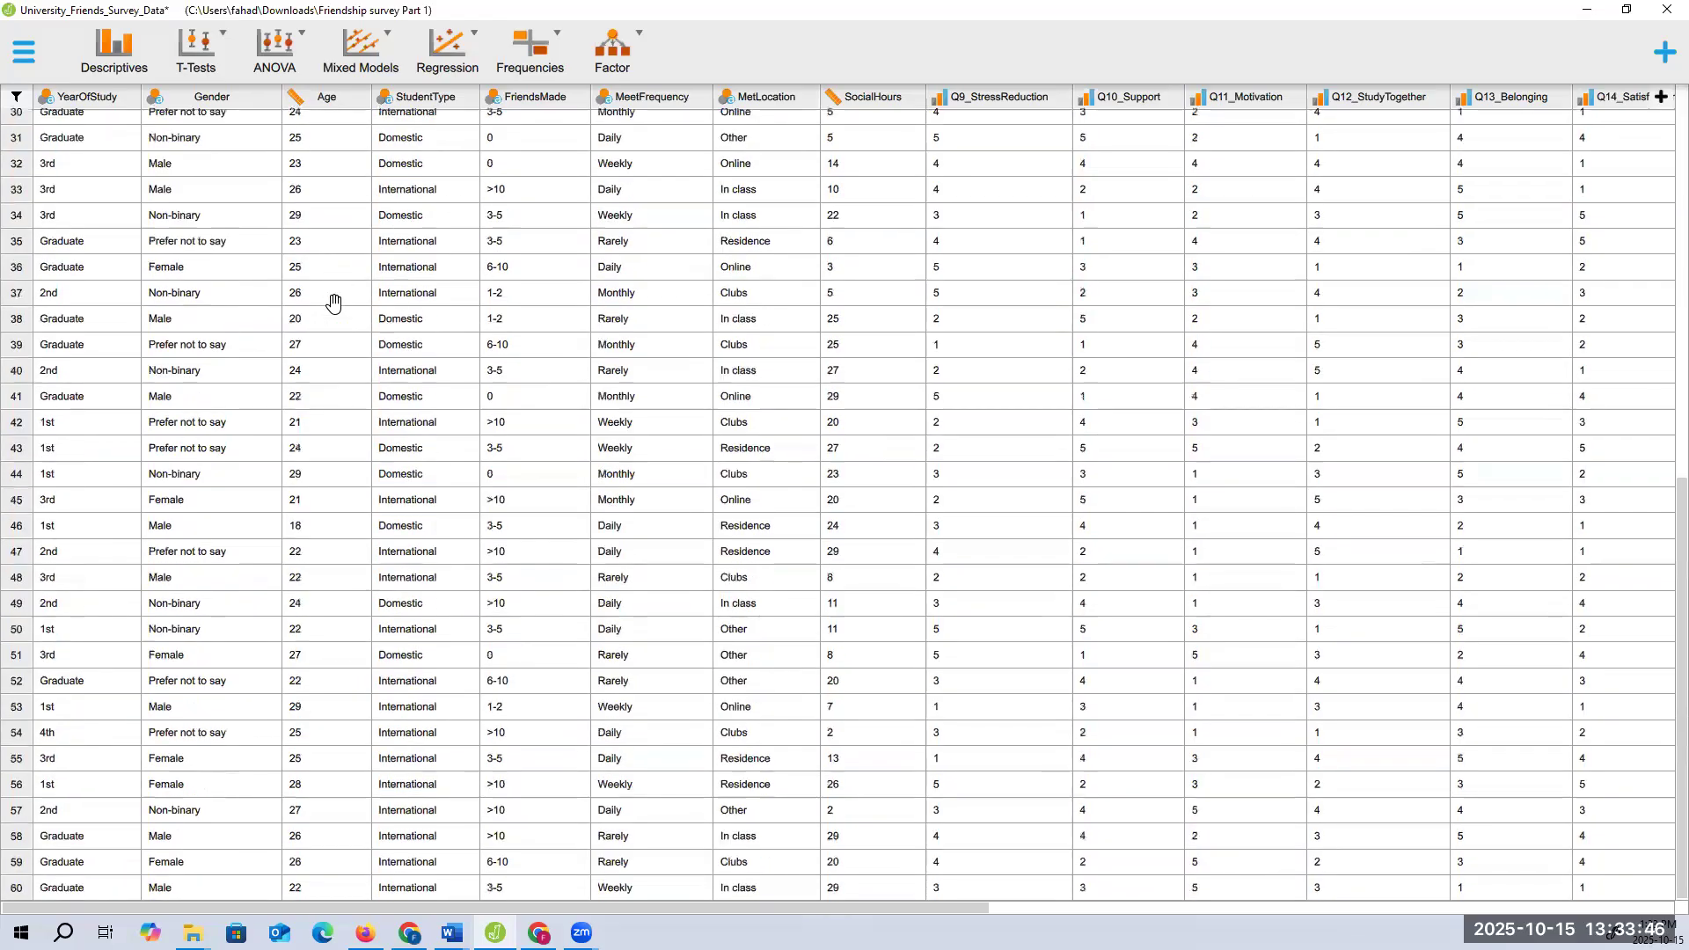
scroll(333, 303, up, 10)
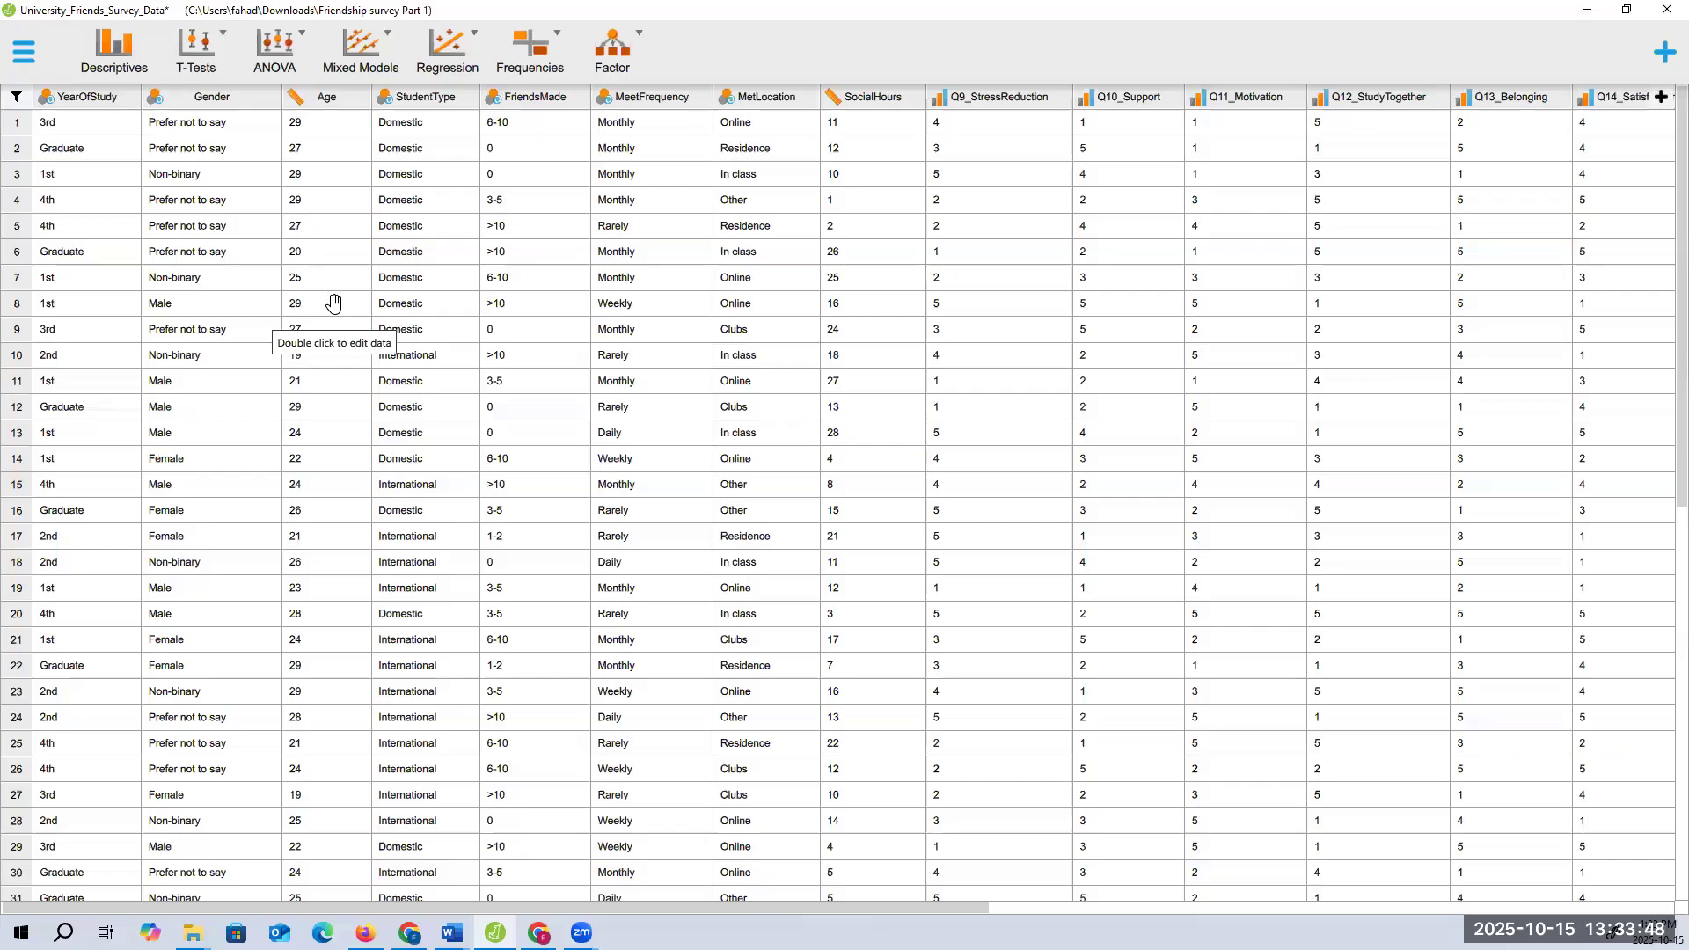
scroll(334, 303, down, 10)
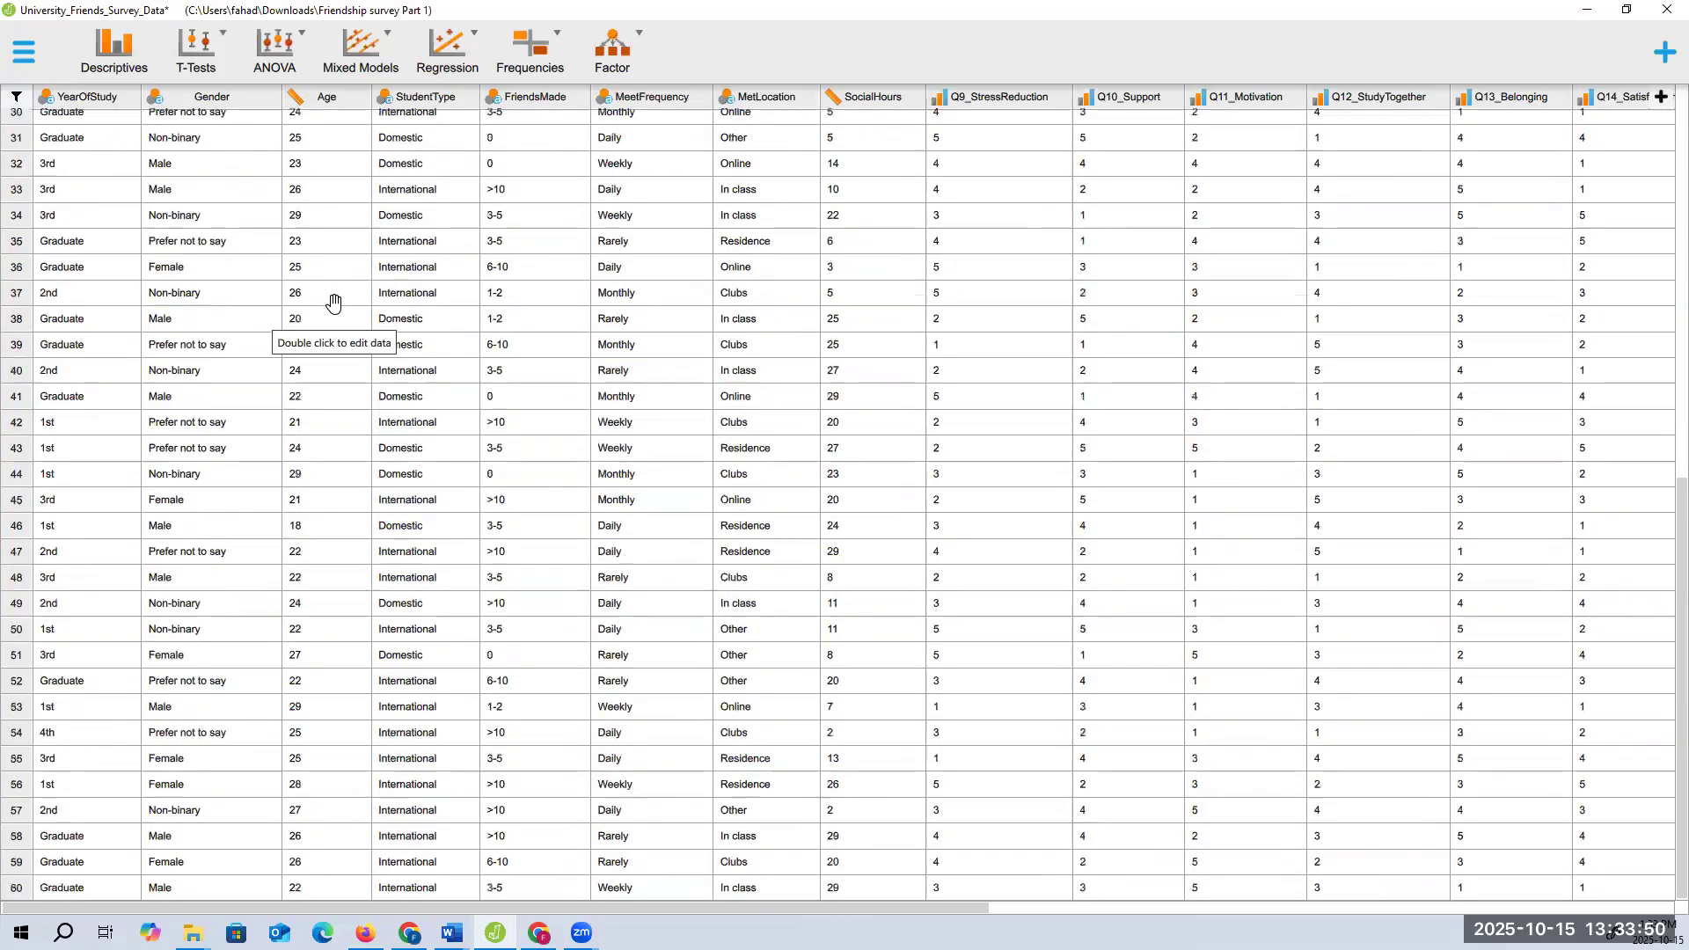
scroll(334, 303, up, 10)
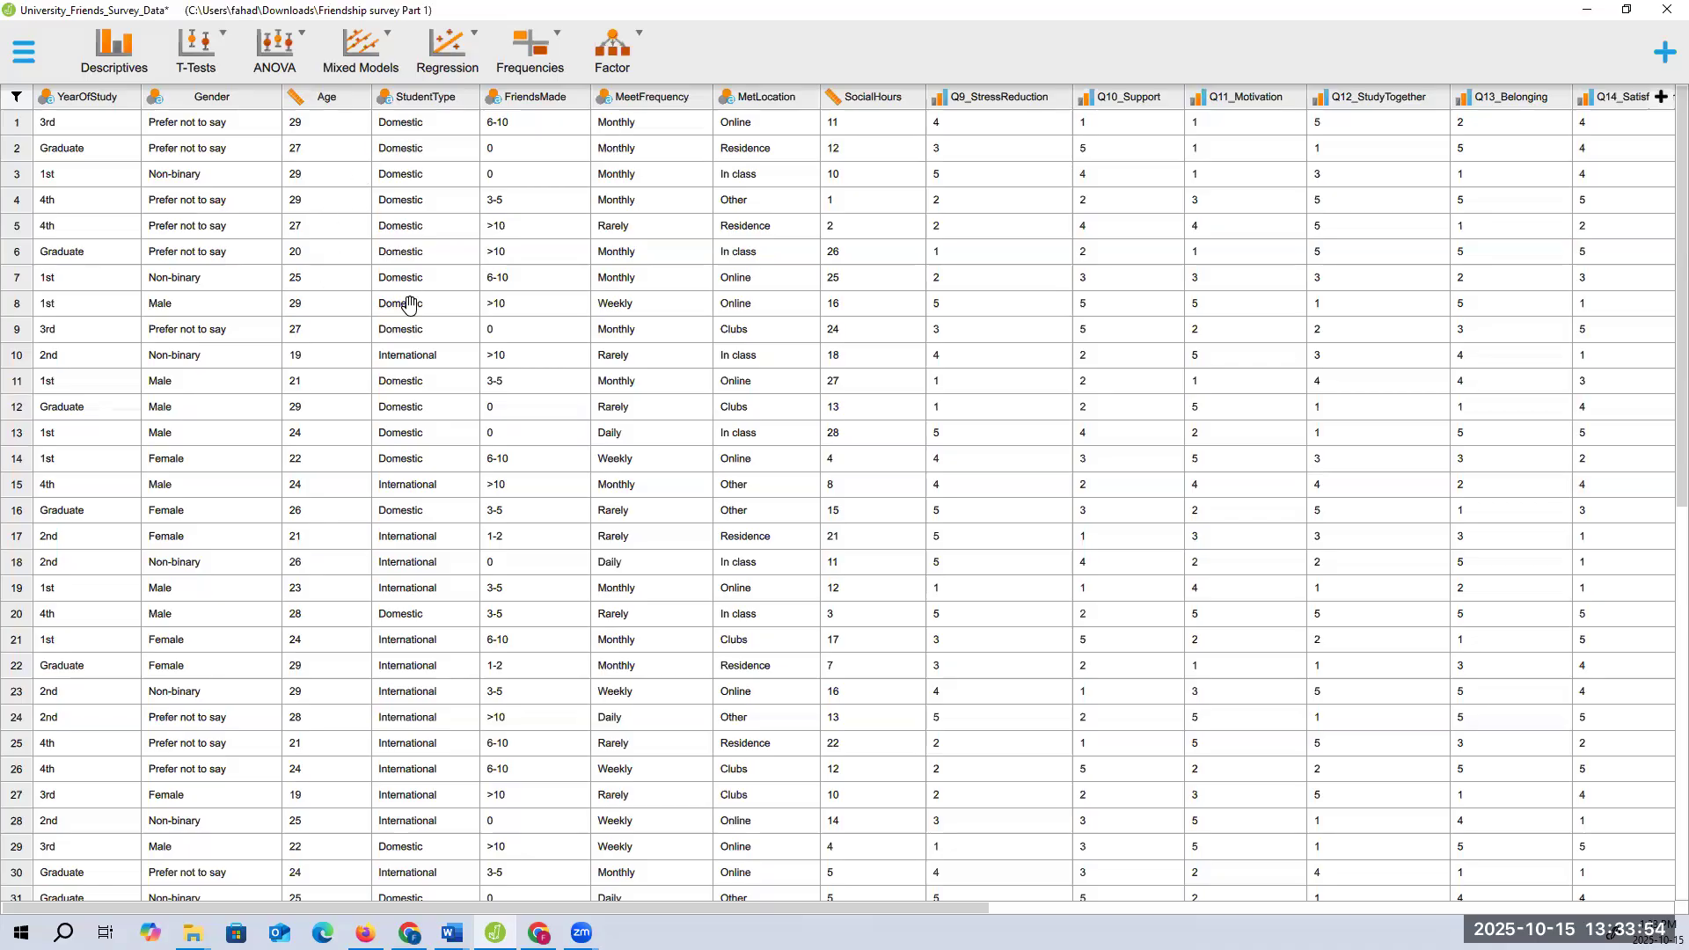
scroll(411, 308, down, 10)
scroll(411, 310, up, 10)
scroll(411, 309, up, 1)
Switch to University_Friends_Survey_Questionnaire1 in Word and select the text of question 9 about managing academic stress
click(453, 933)
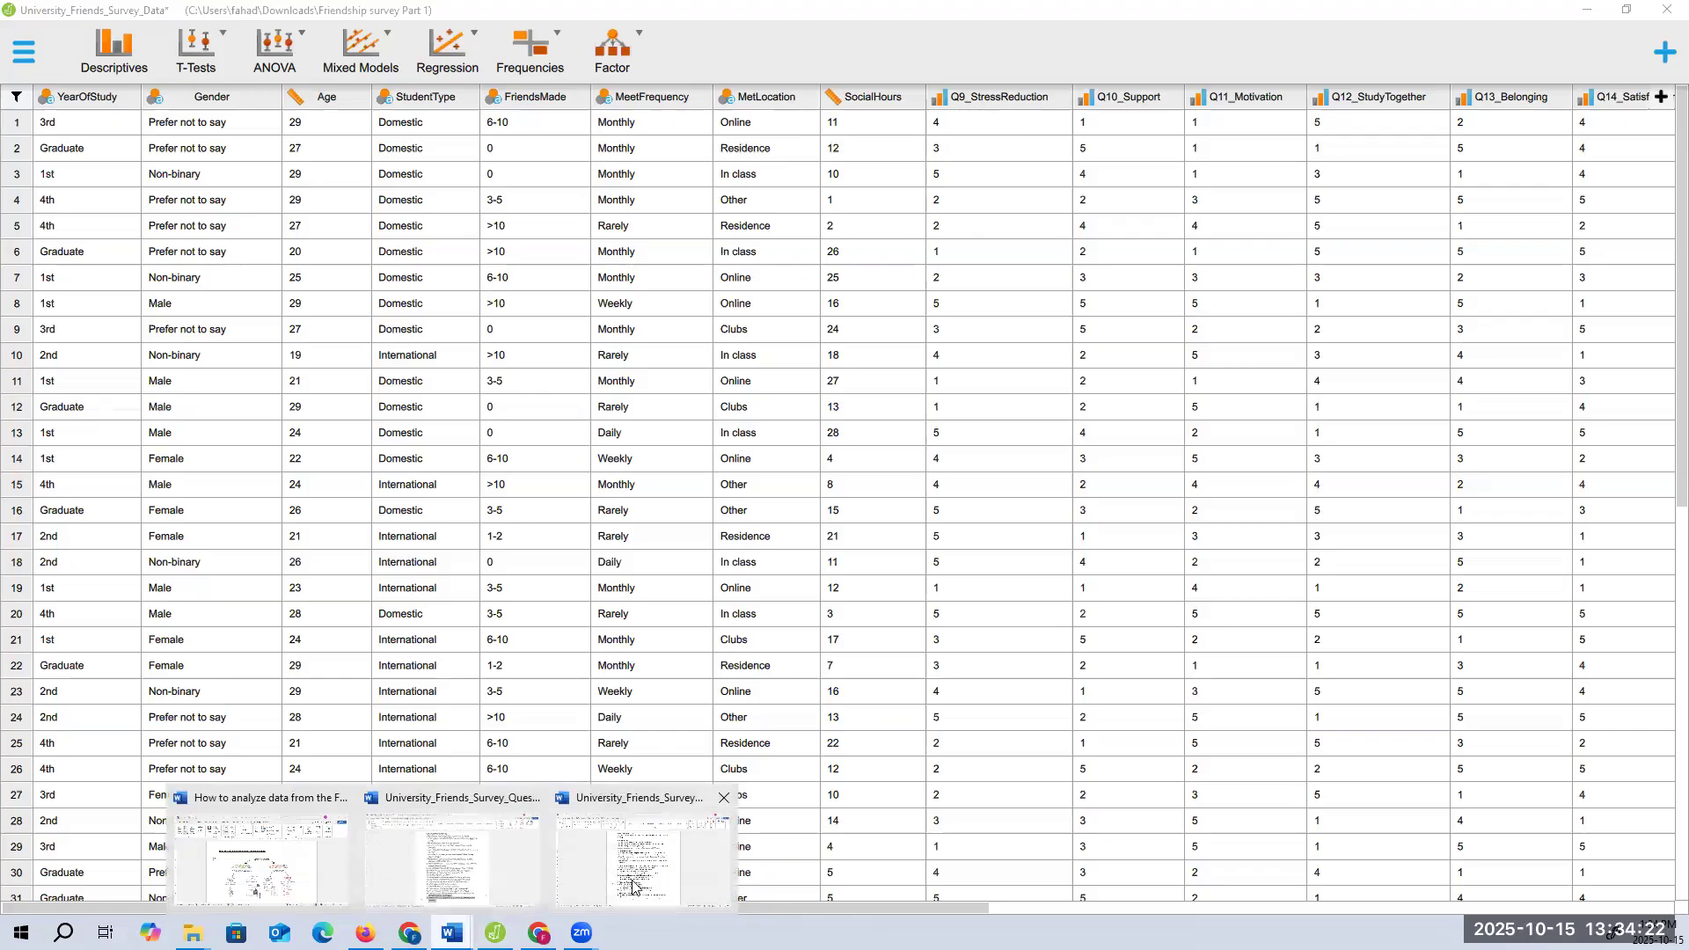
key(alt+Tab)
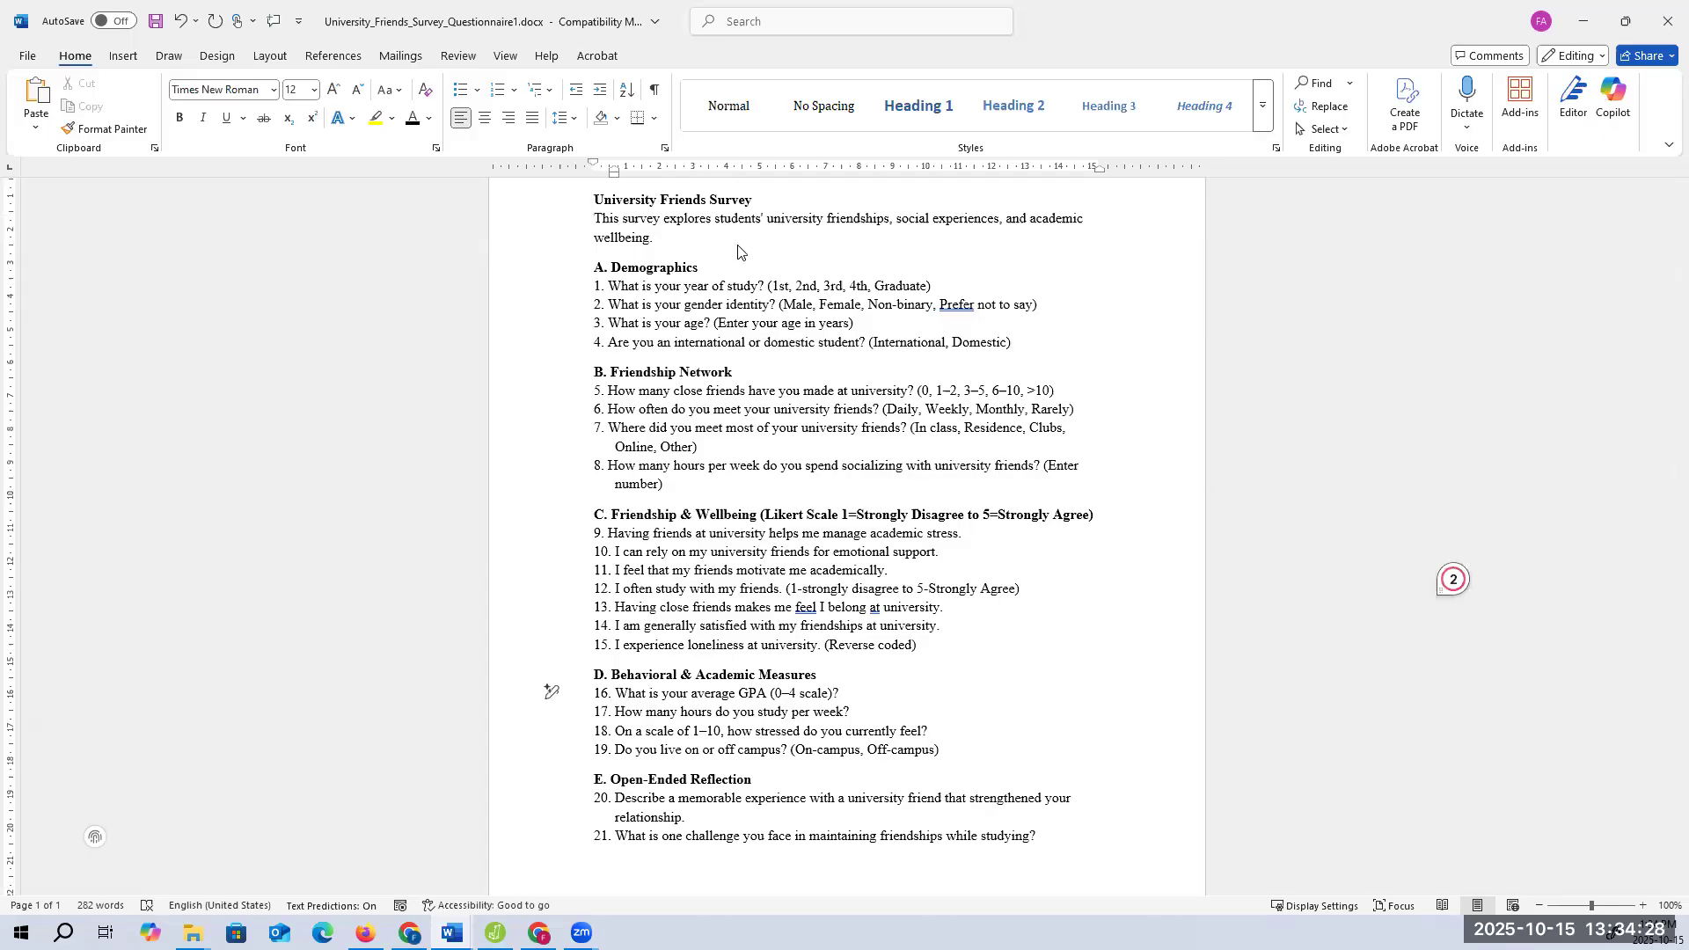
key(super+Down)
key(super+Up)
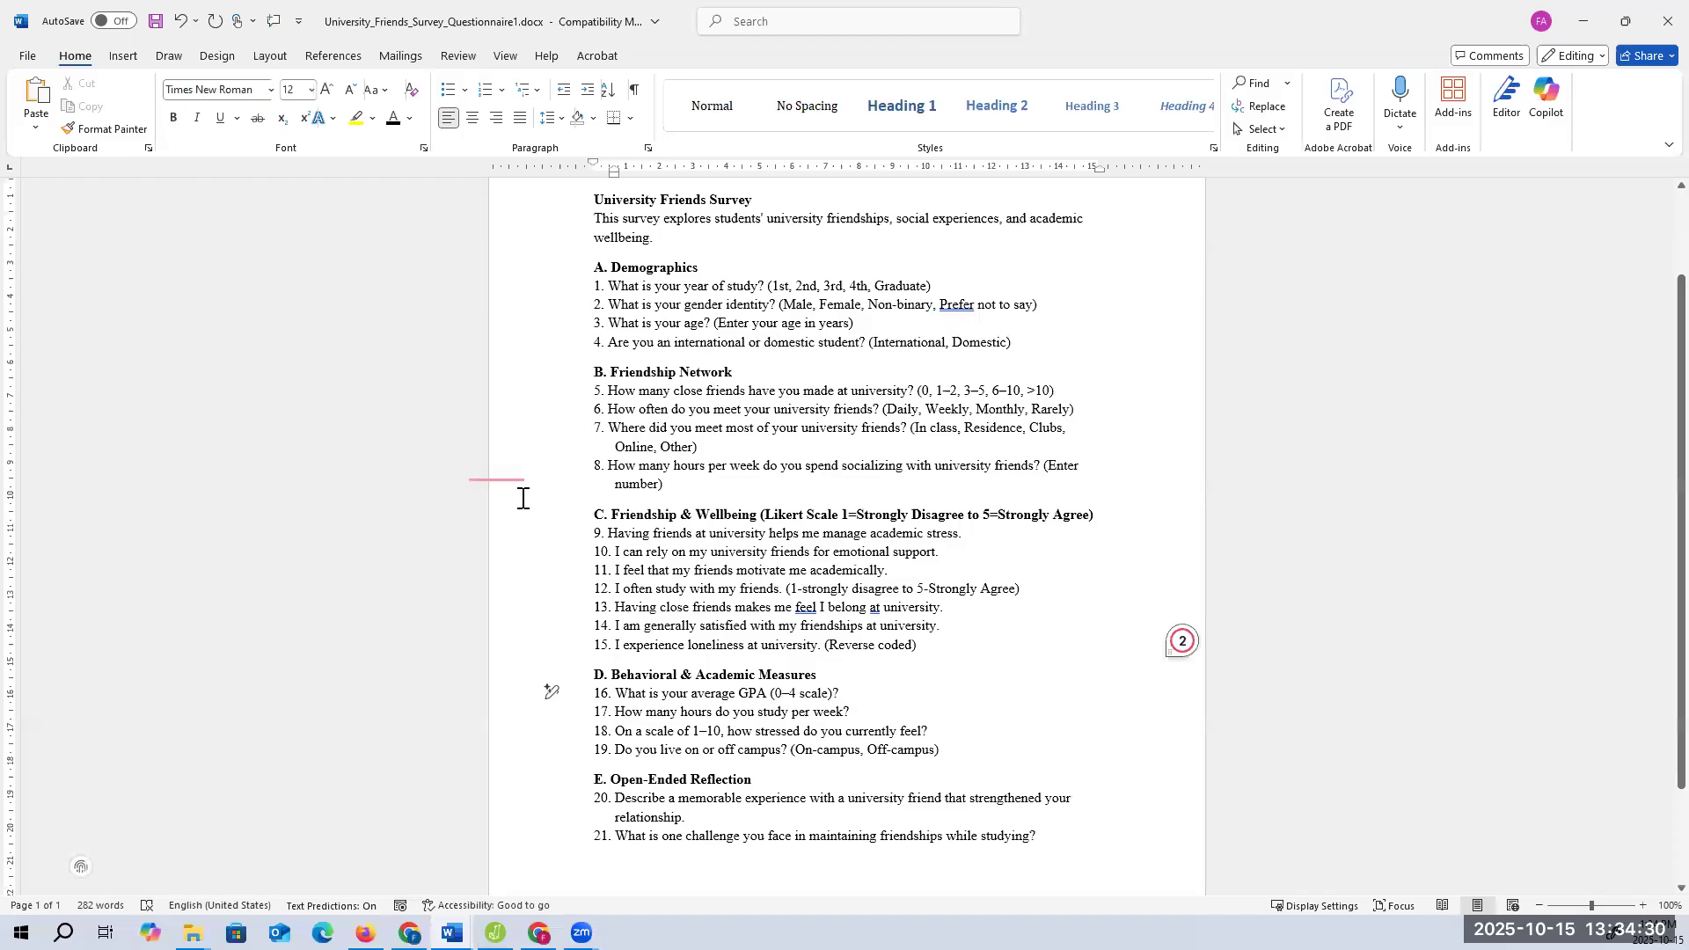
drag(617, 533, 943, 548)
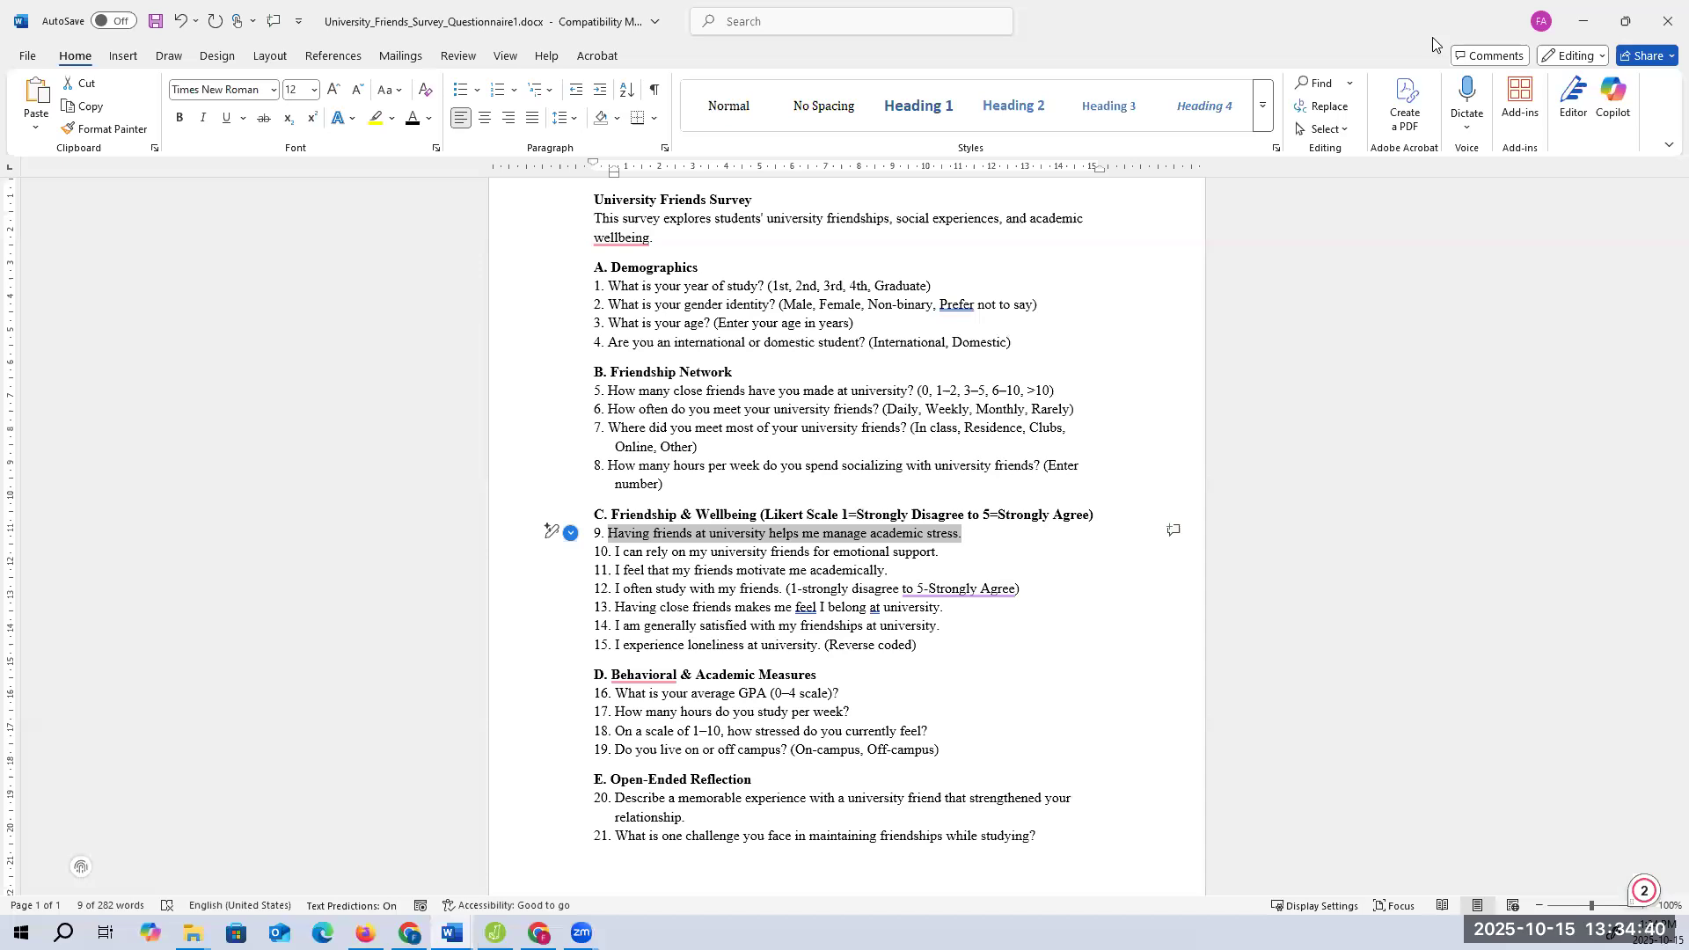
Reduce the Word window so it floats over the JASP data and bring the section C Likert statements into view
click(1626, 22)
scroll(1159, 566, down, 4)
scroll(1159, 566, down, 1)
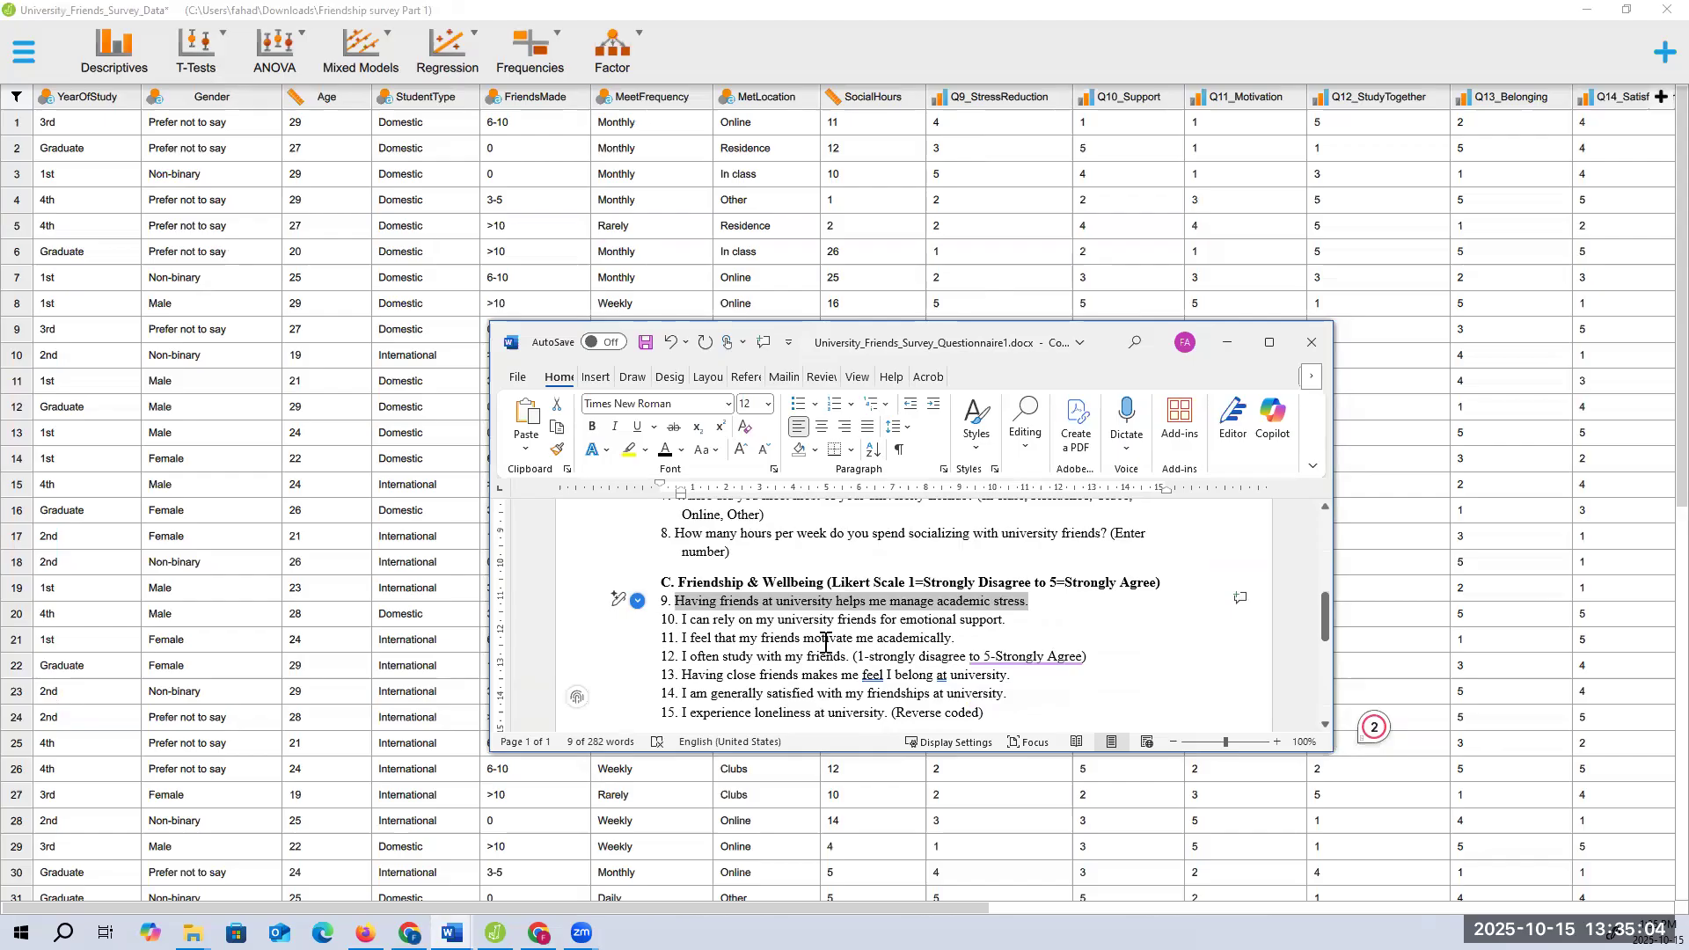
scroll(824, 642, down, 1)
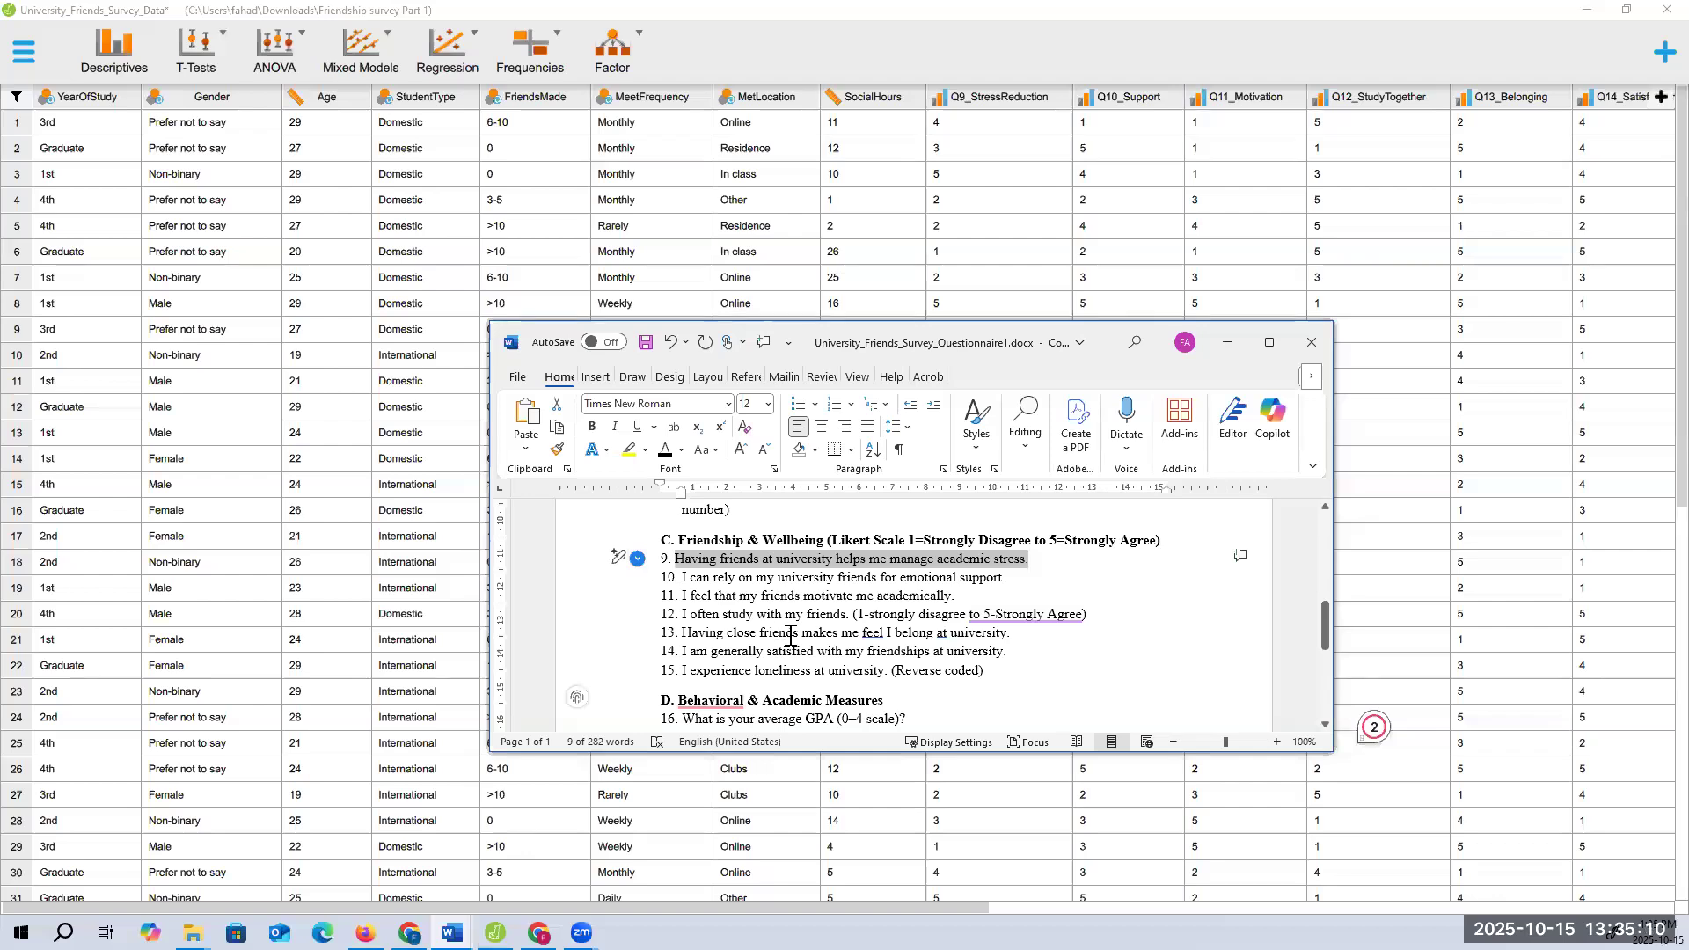
Select the wording of question 13 about belonging, and review the JASP dataset columns from YearOfStudy through FriendshipChallenge
drag(792, 636, 996, 641)
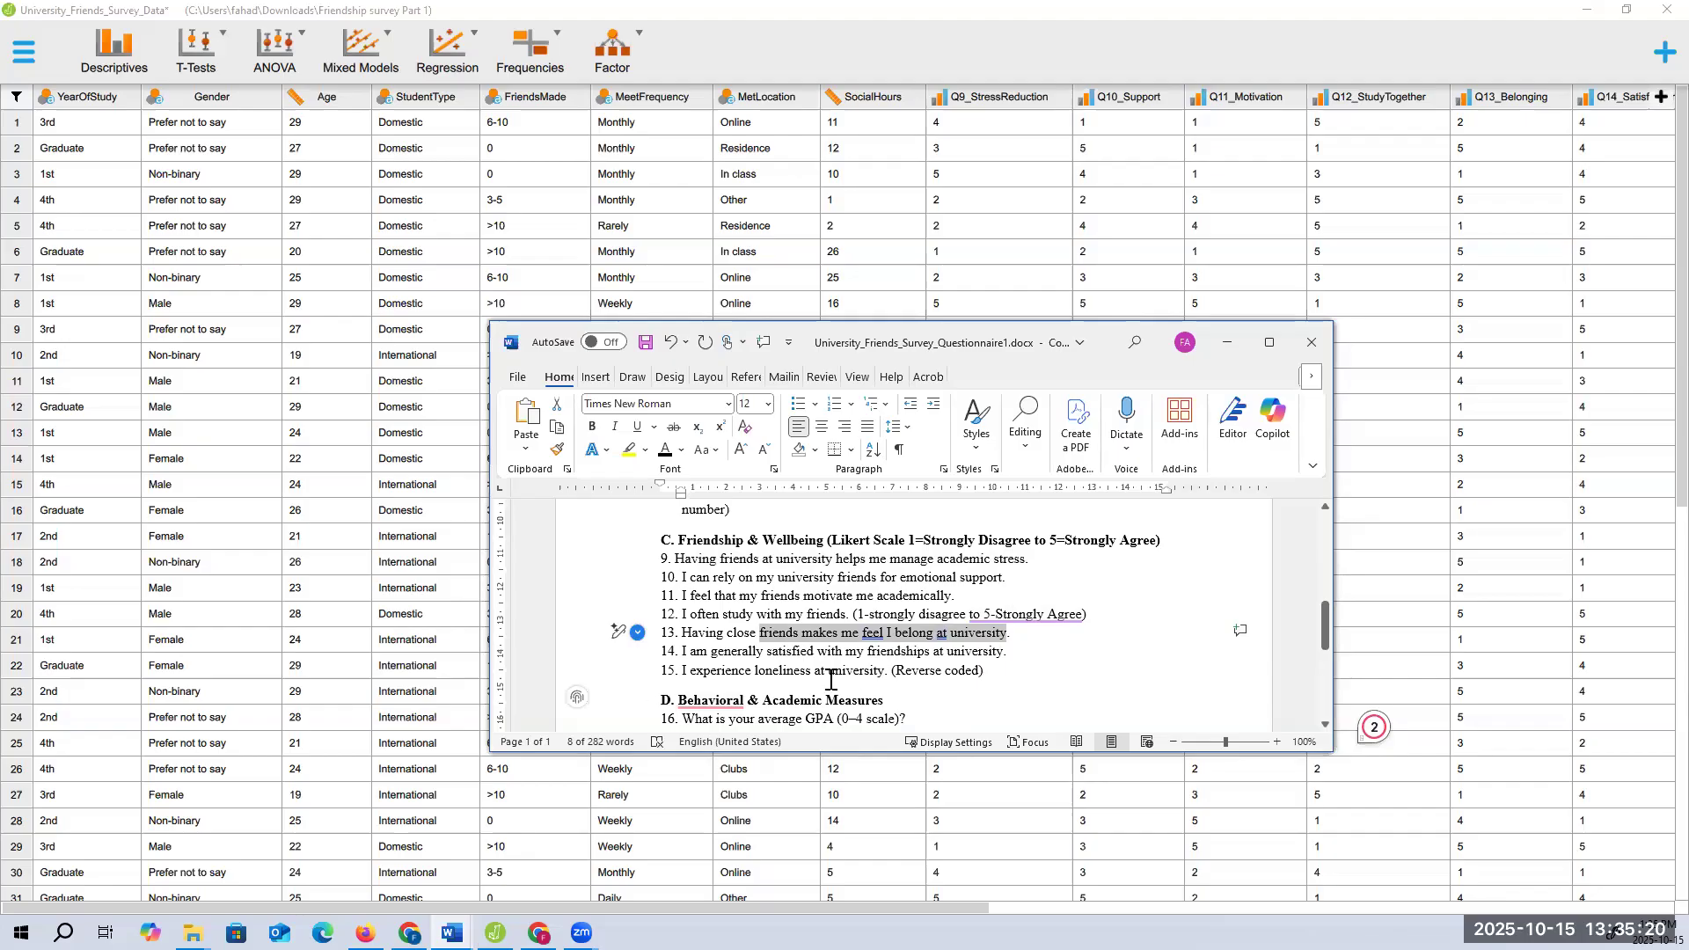
drag(973, 912, 1374, 913)
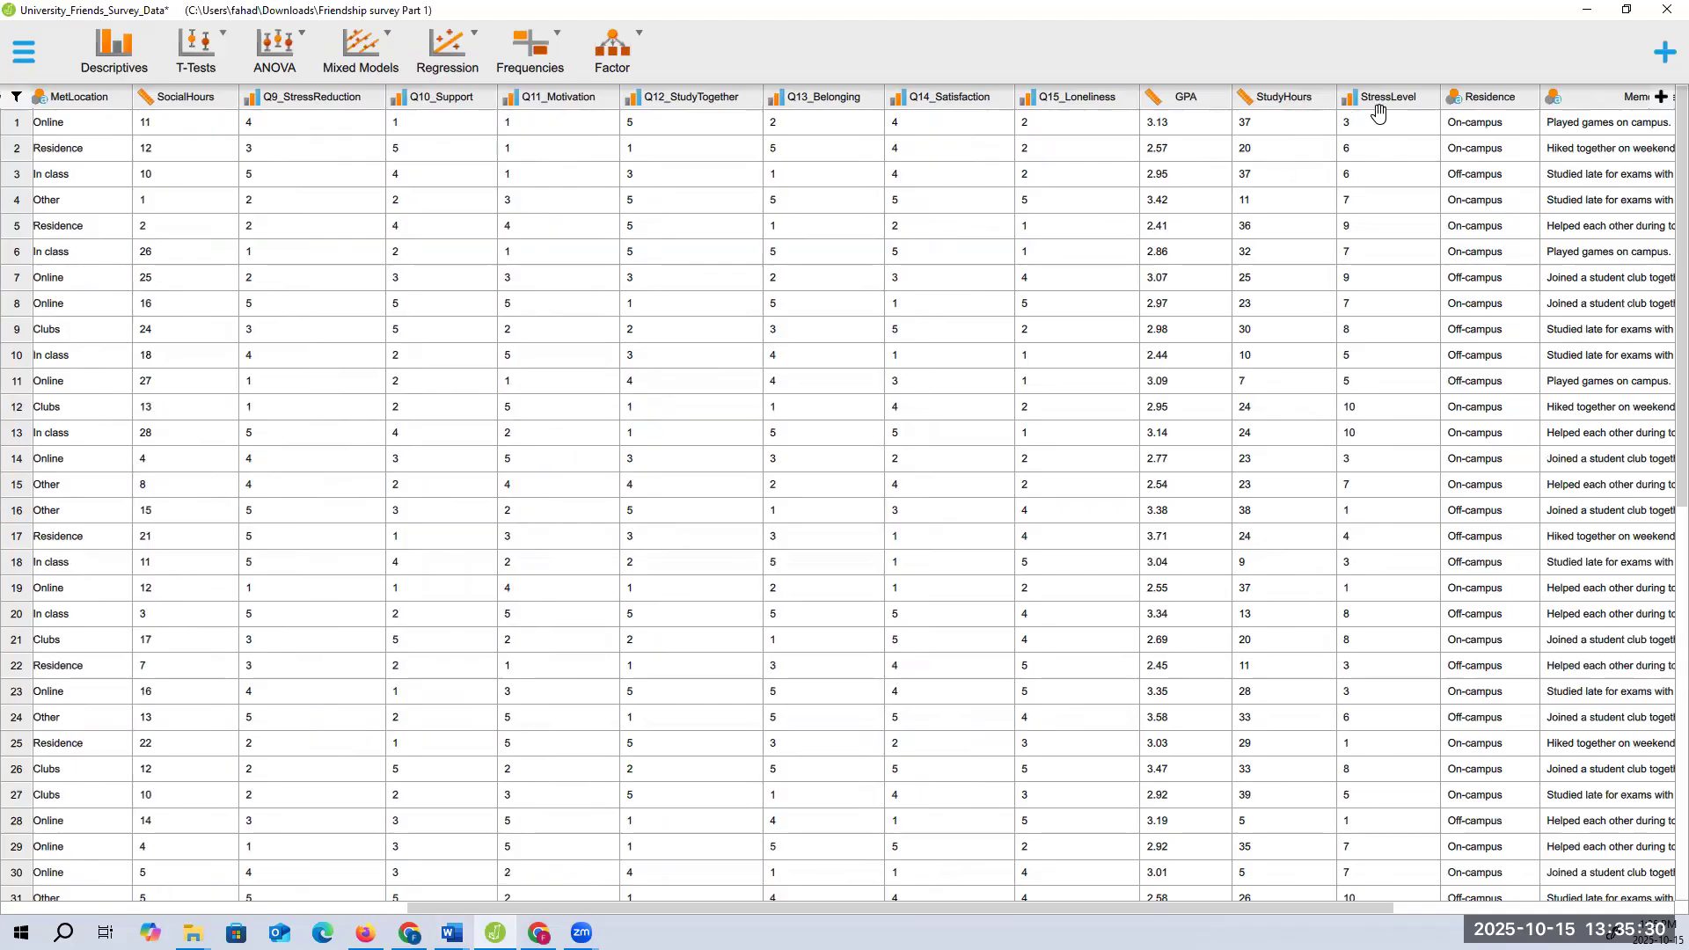
drag(1146, 909, 1427, 908)
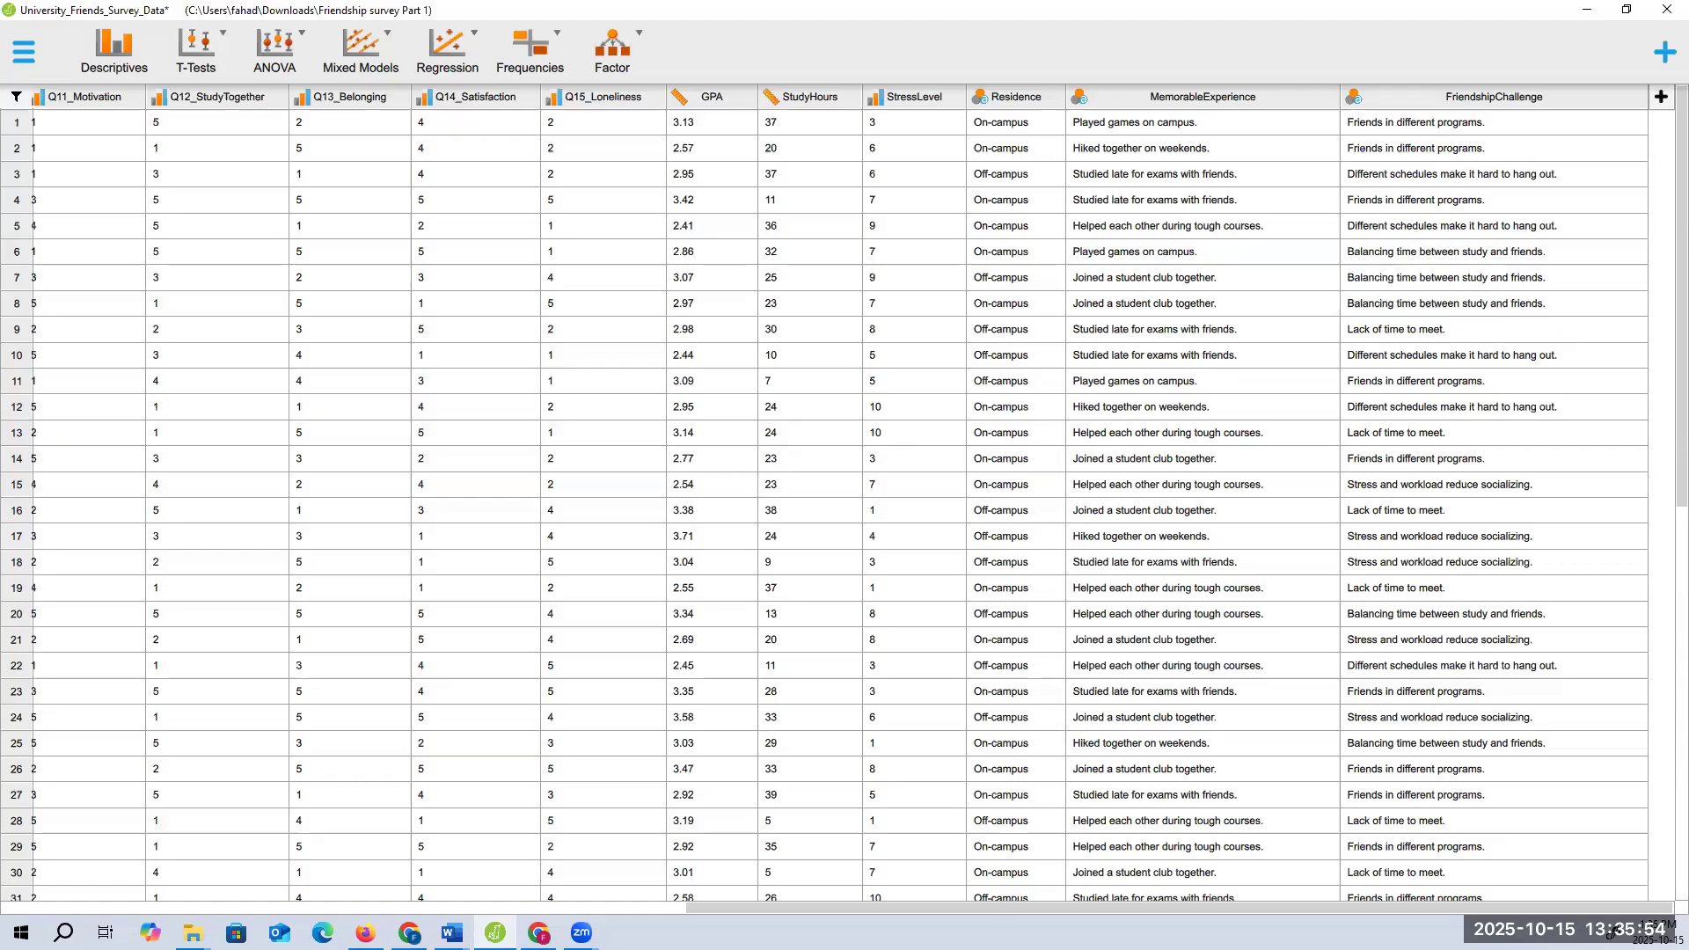
drag(999, 921, 234, 890)
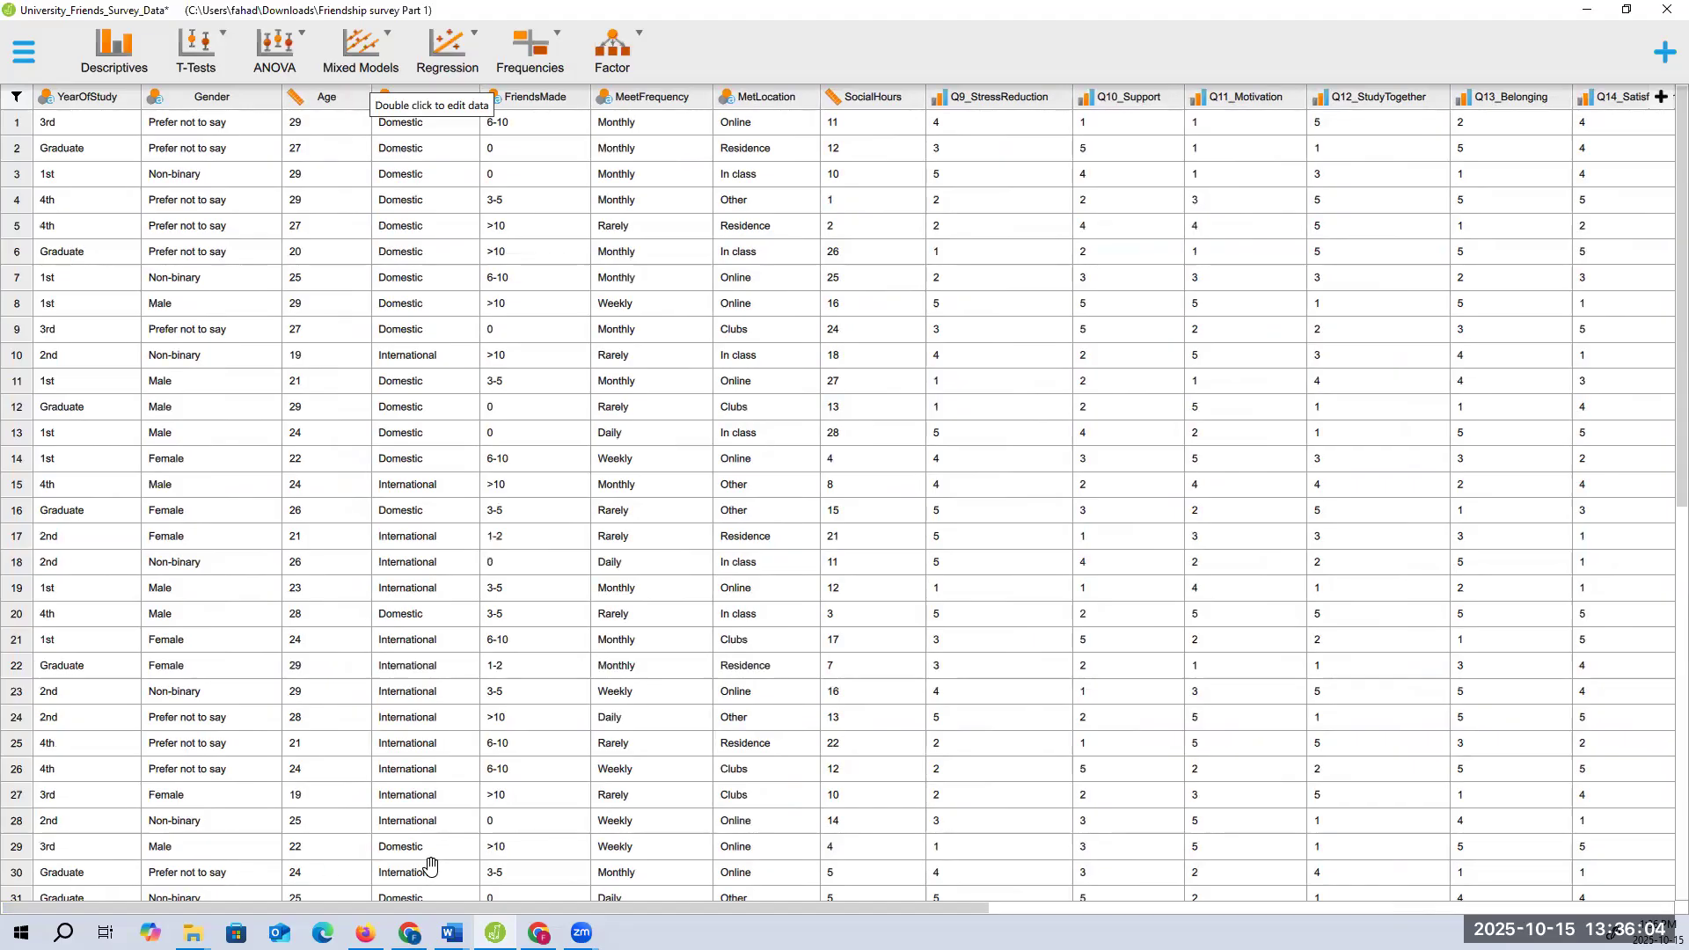
Show the measurement type choices for the YearOfStudy, Q13_Belonging, GPA and StressLevel columns in turn
click(51, 103)
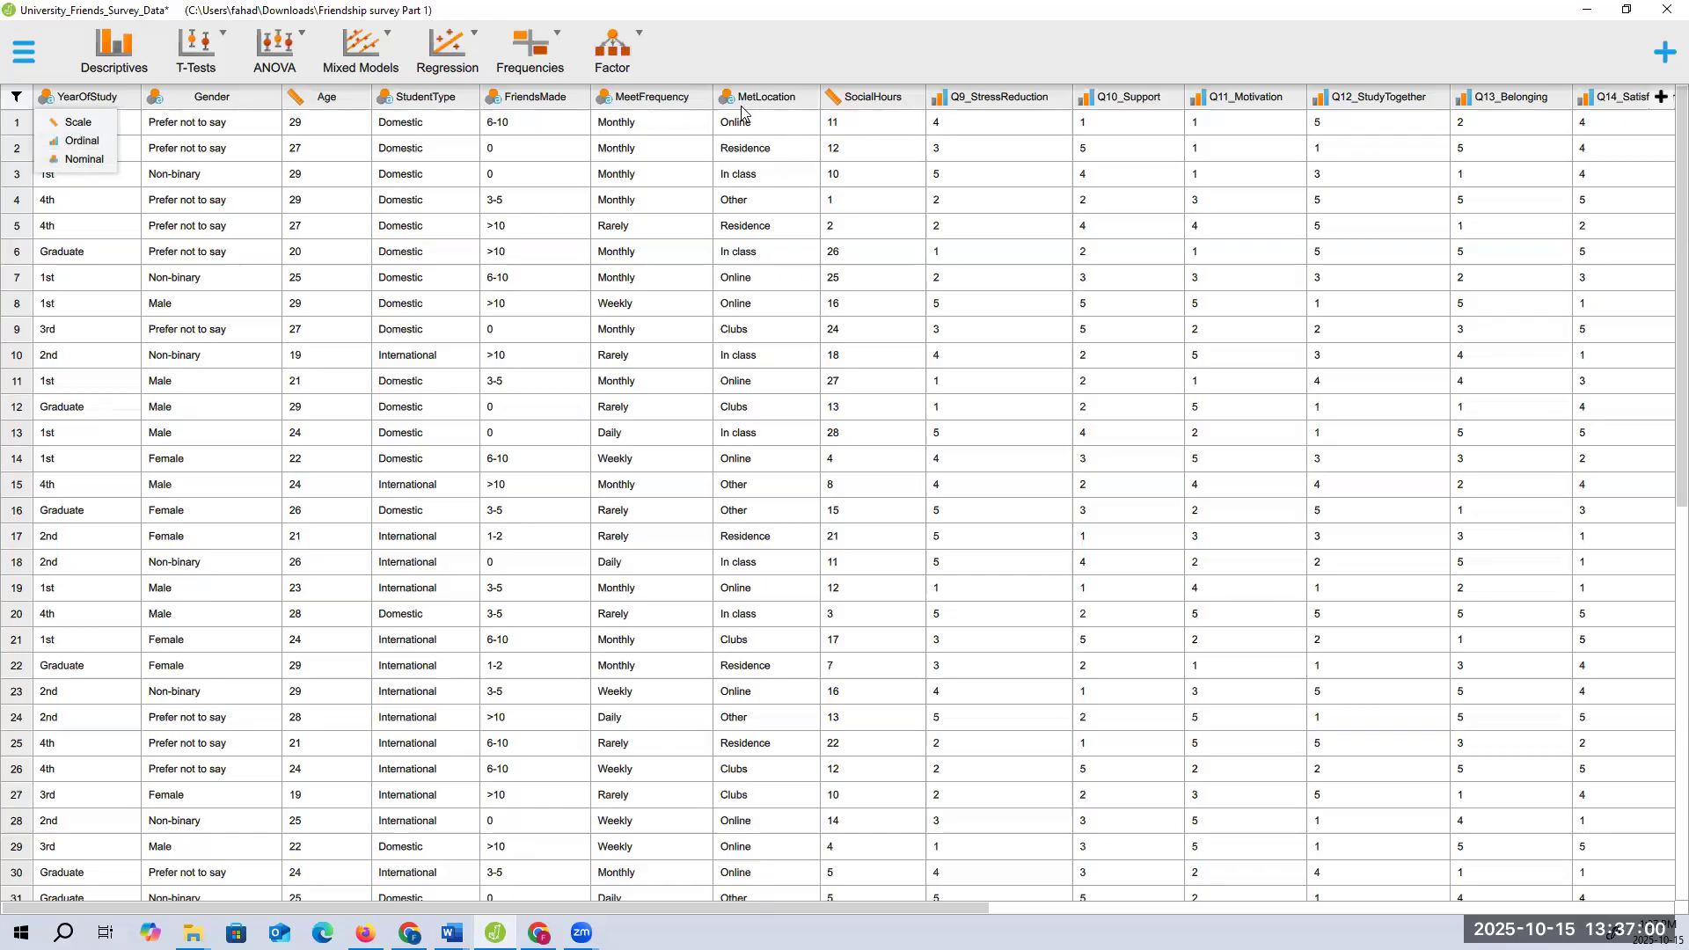
click(942, 910)
drag(942, 909, 1349, 910)
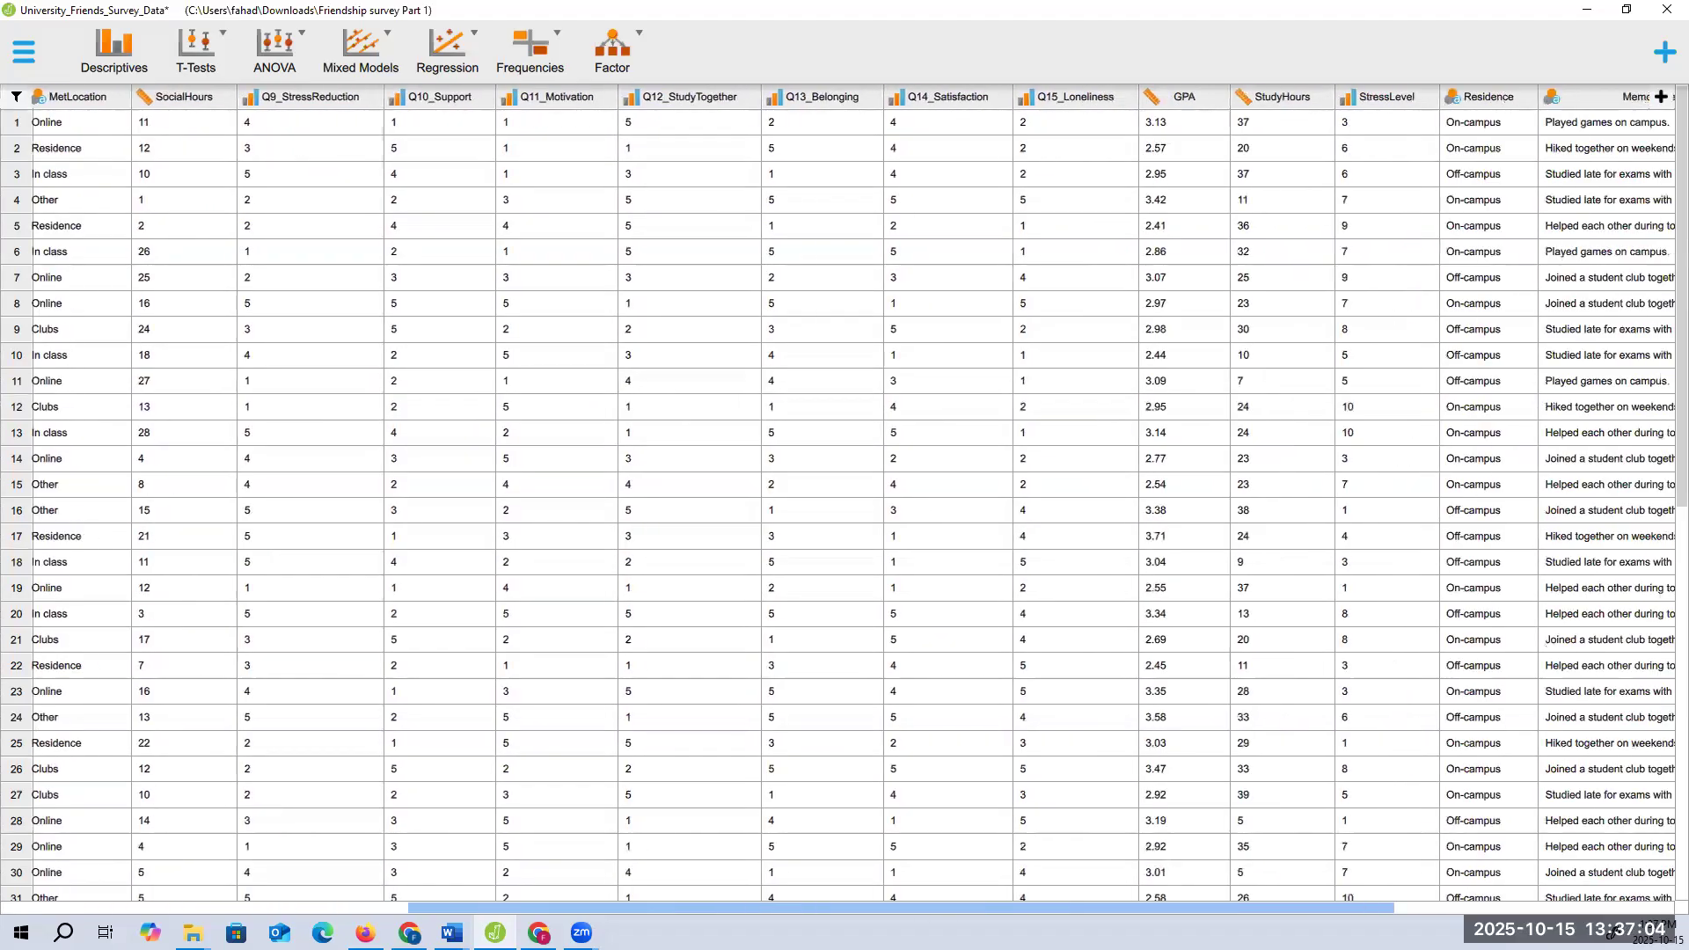
click(776, 99)
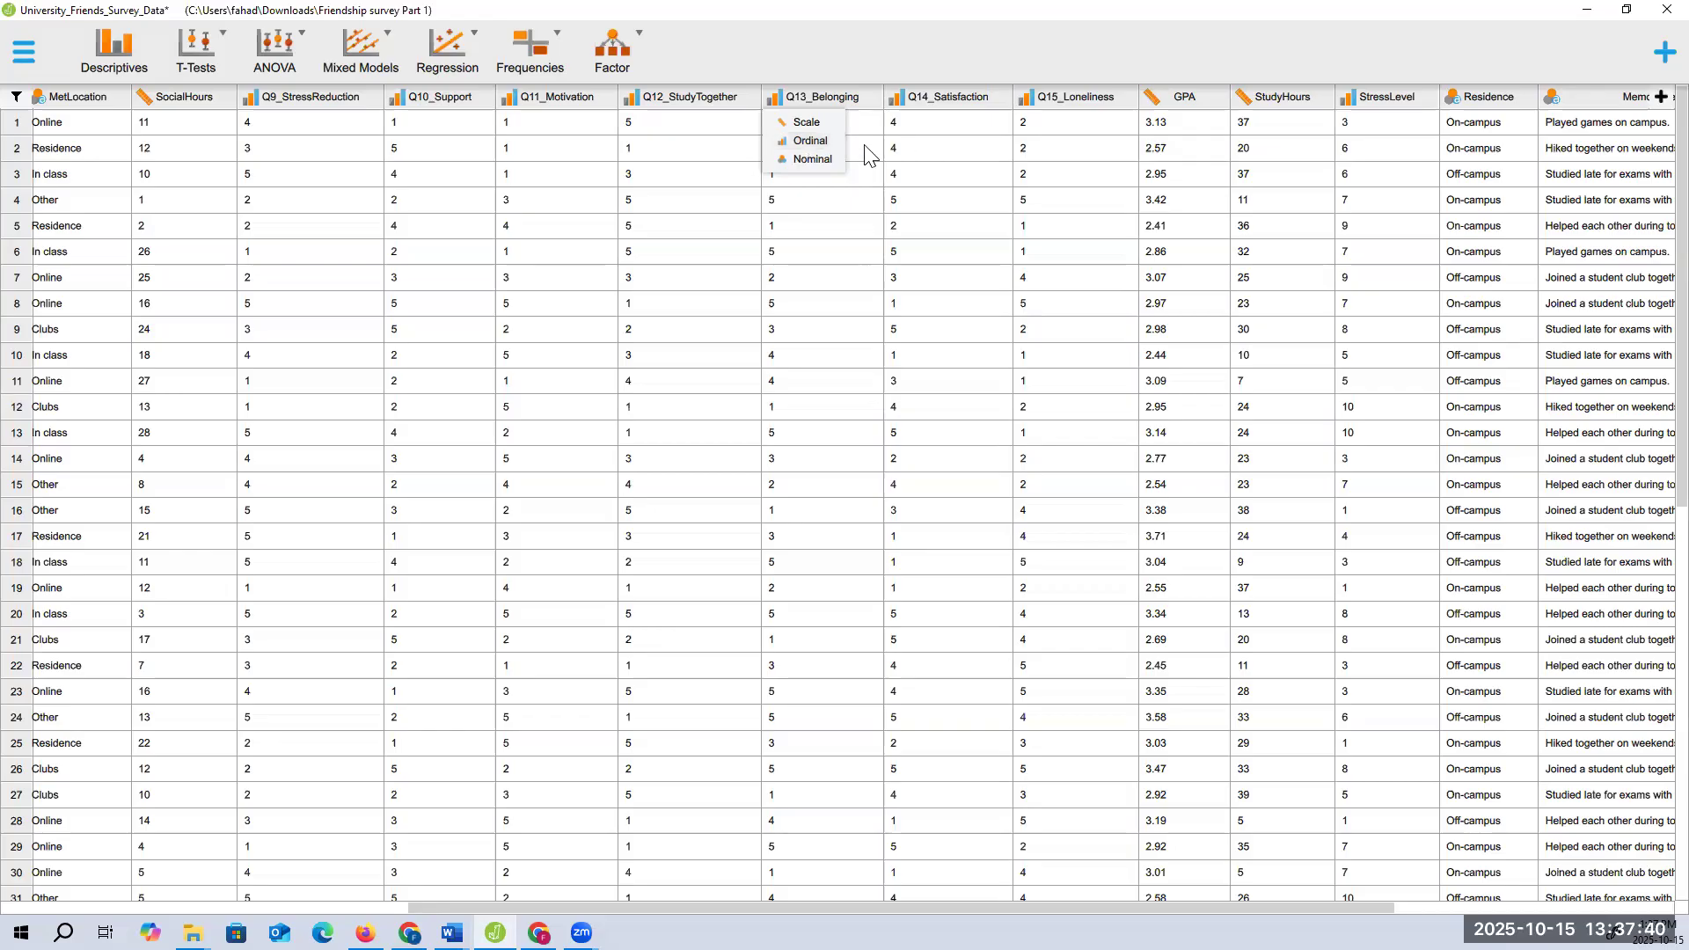
click(1156, 103)
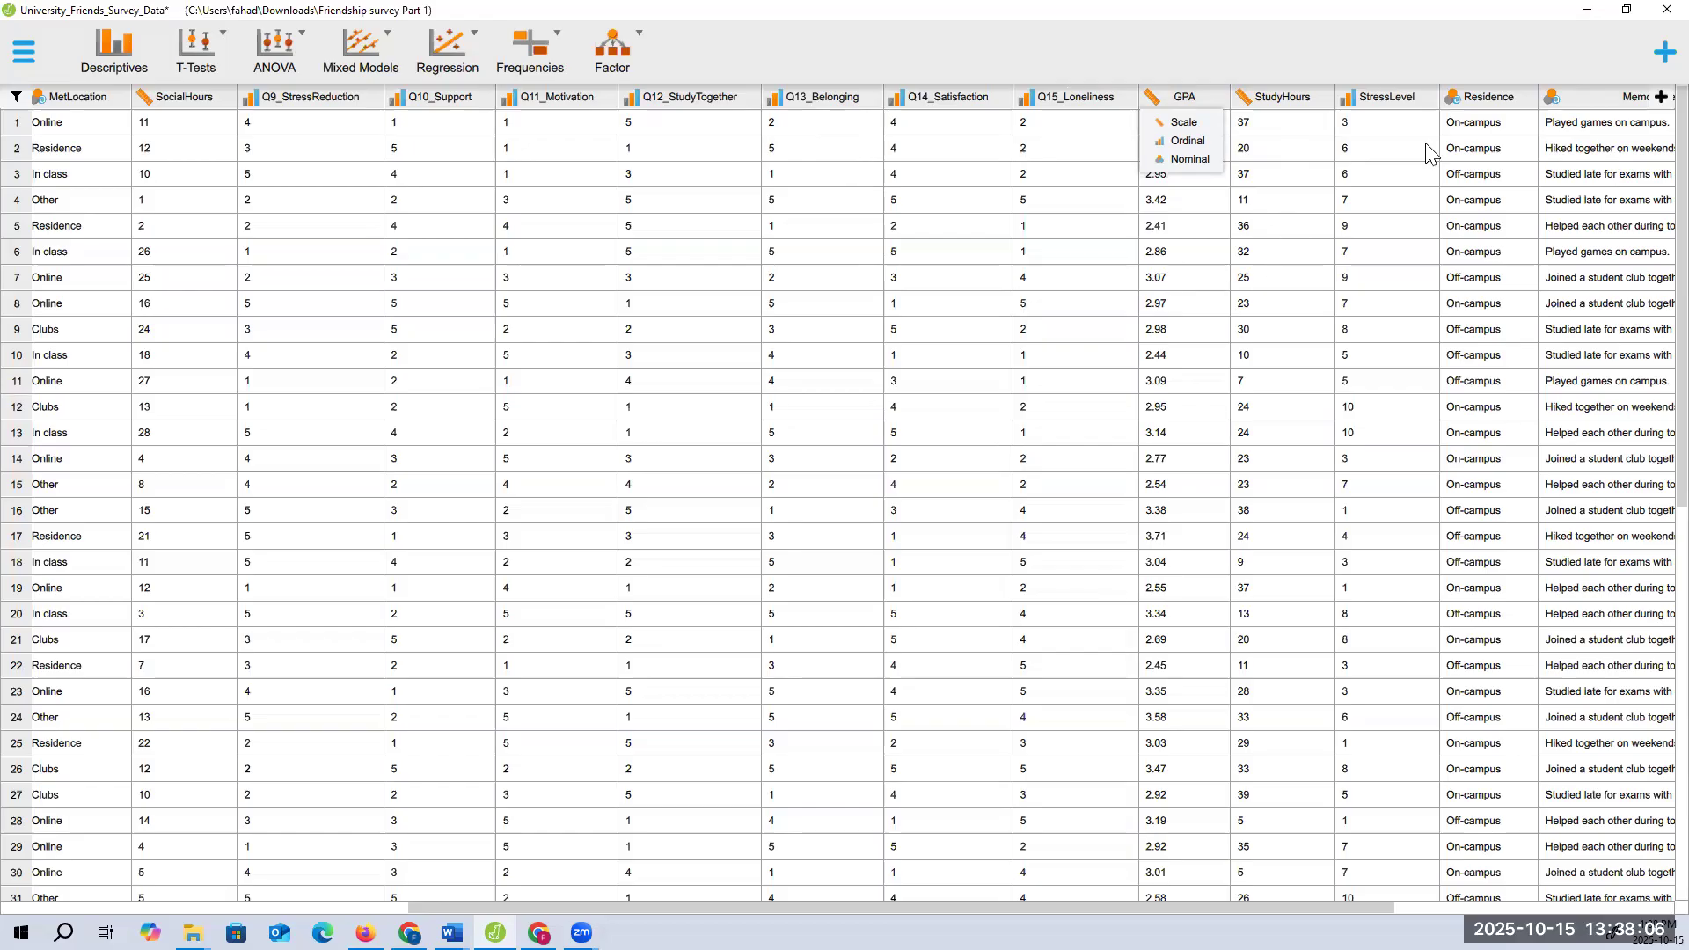
click(1355, 102)
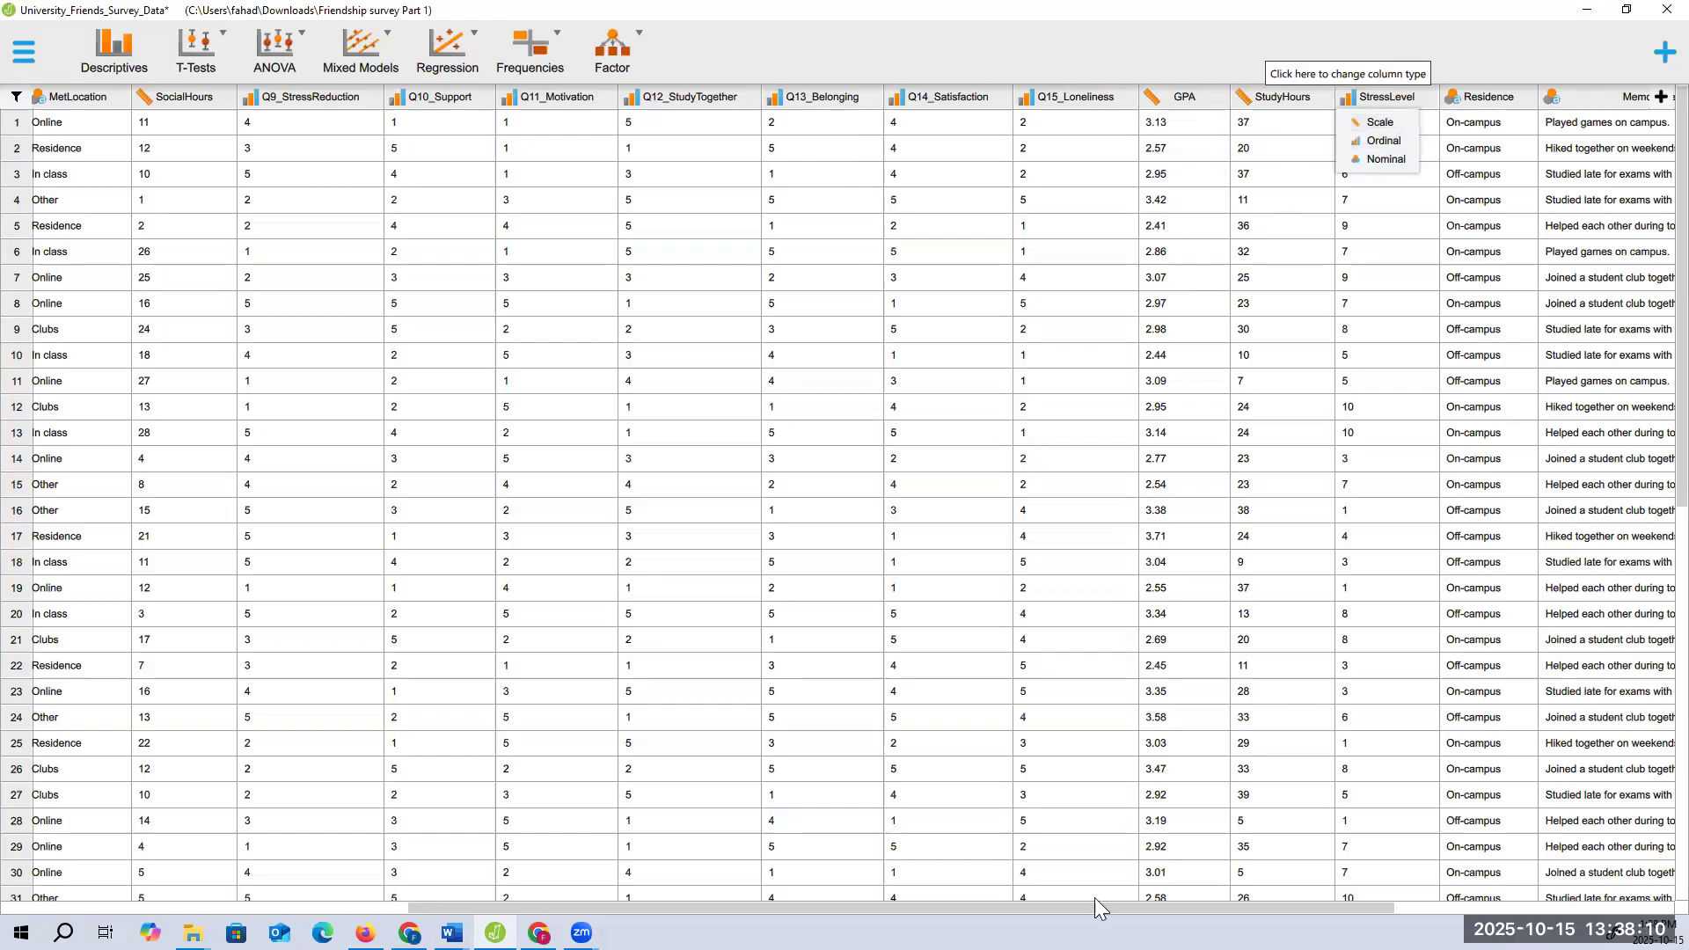
Show the measurement type choices for the MemorableExperience column and return to the first dataset columns
scroll(1149, 176, right, 5)
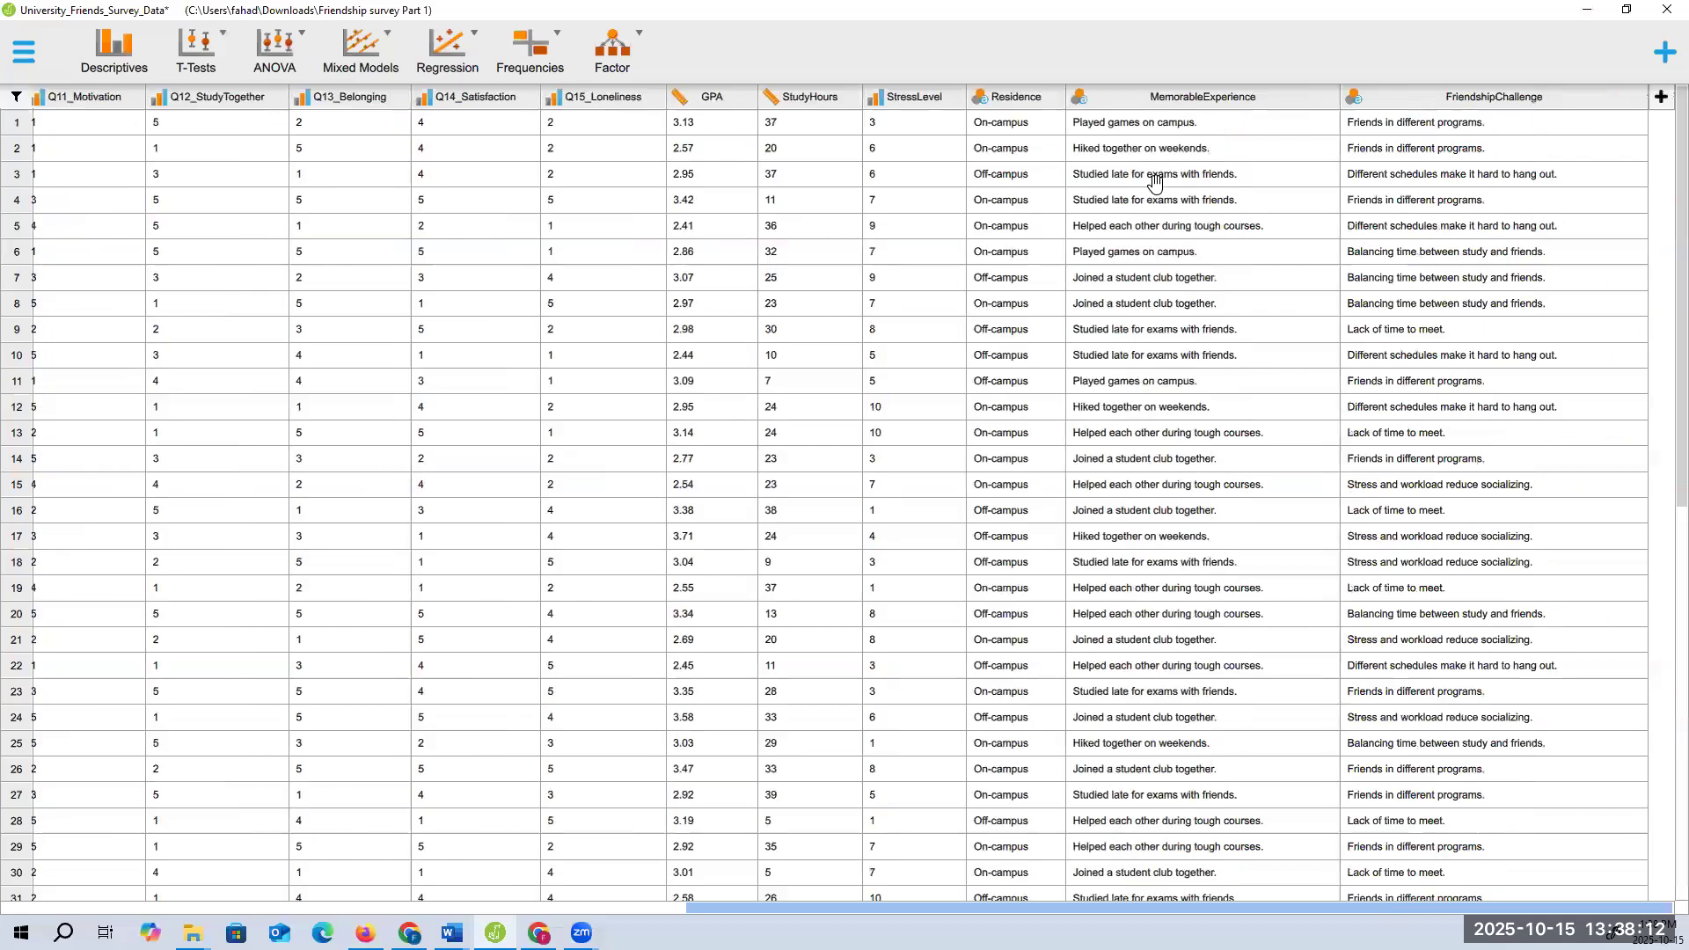
click(1082, 102)
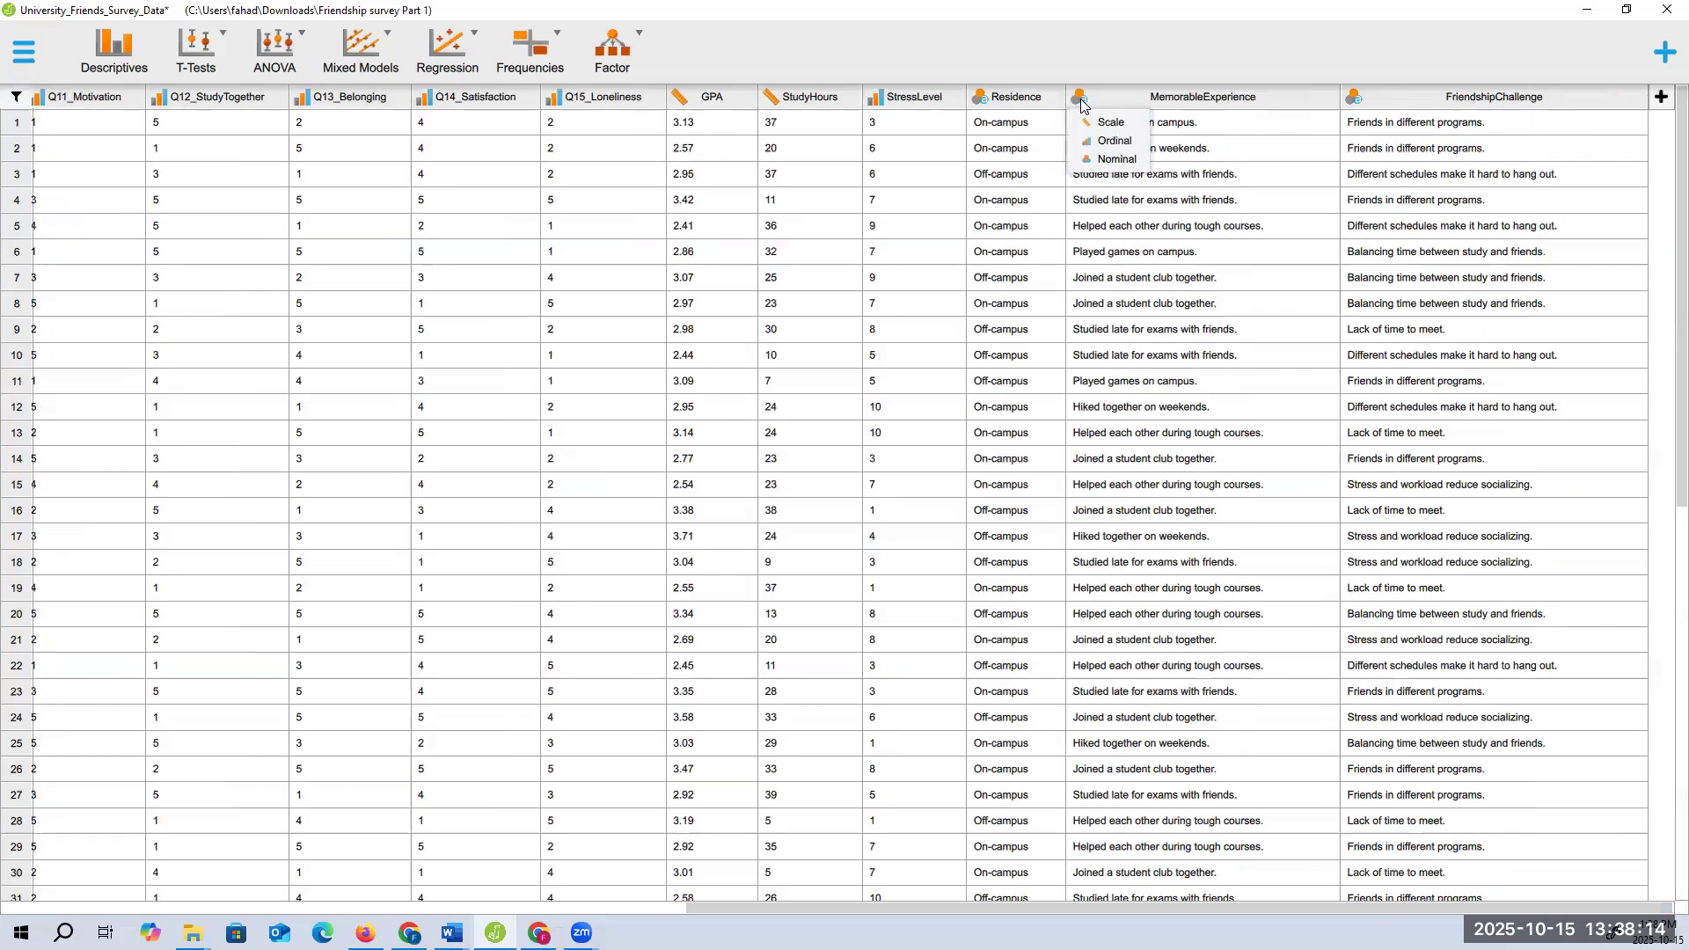
click(1082, 102)
click(1084, 102)
click(1003, 907)
scroll(425, 869, left, 3)
scroll(425, 870, left, 10)
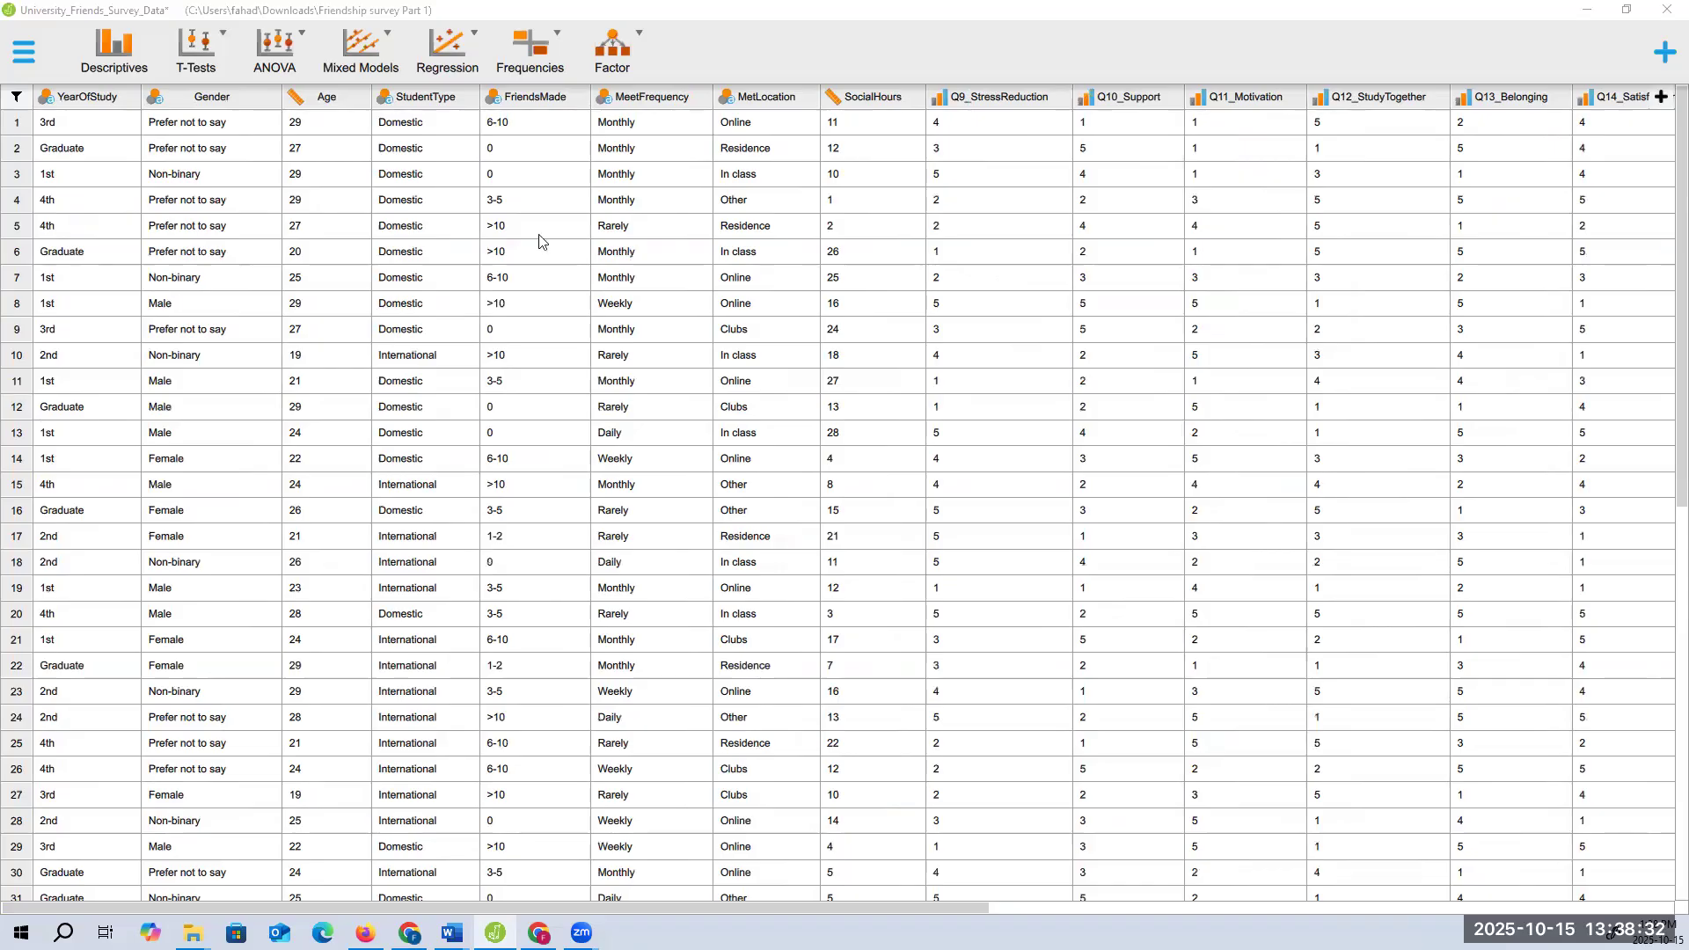
Switch to the Word document How to analyze data from the Friendship Survey and show it in a maximized window
key(alt+Tab)
click(895, 220)
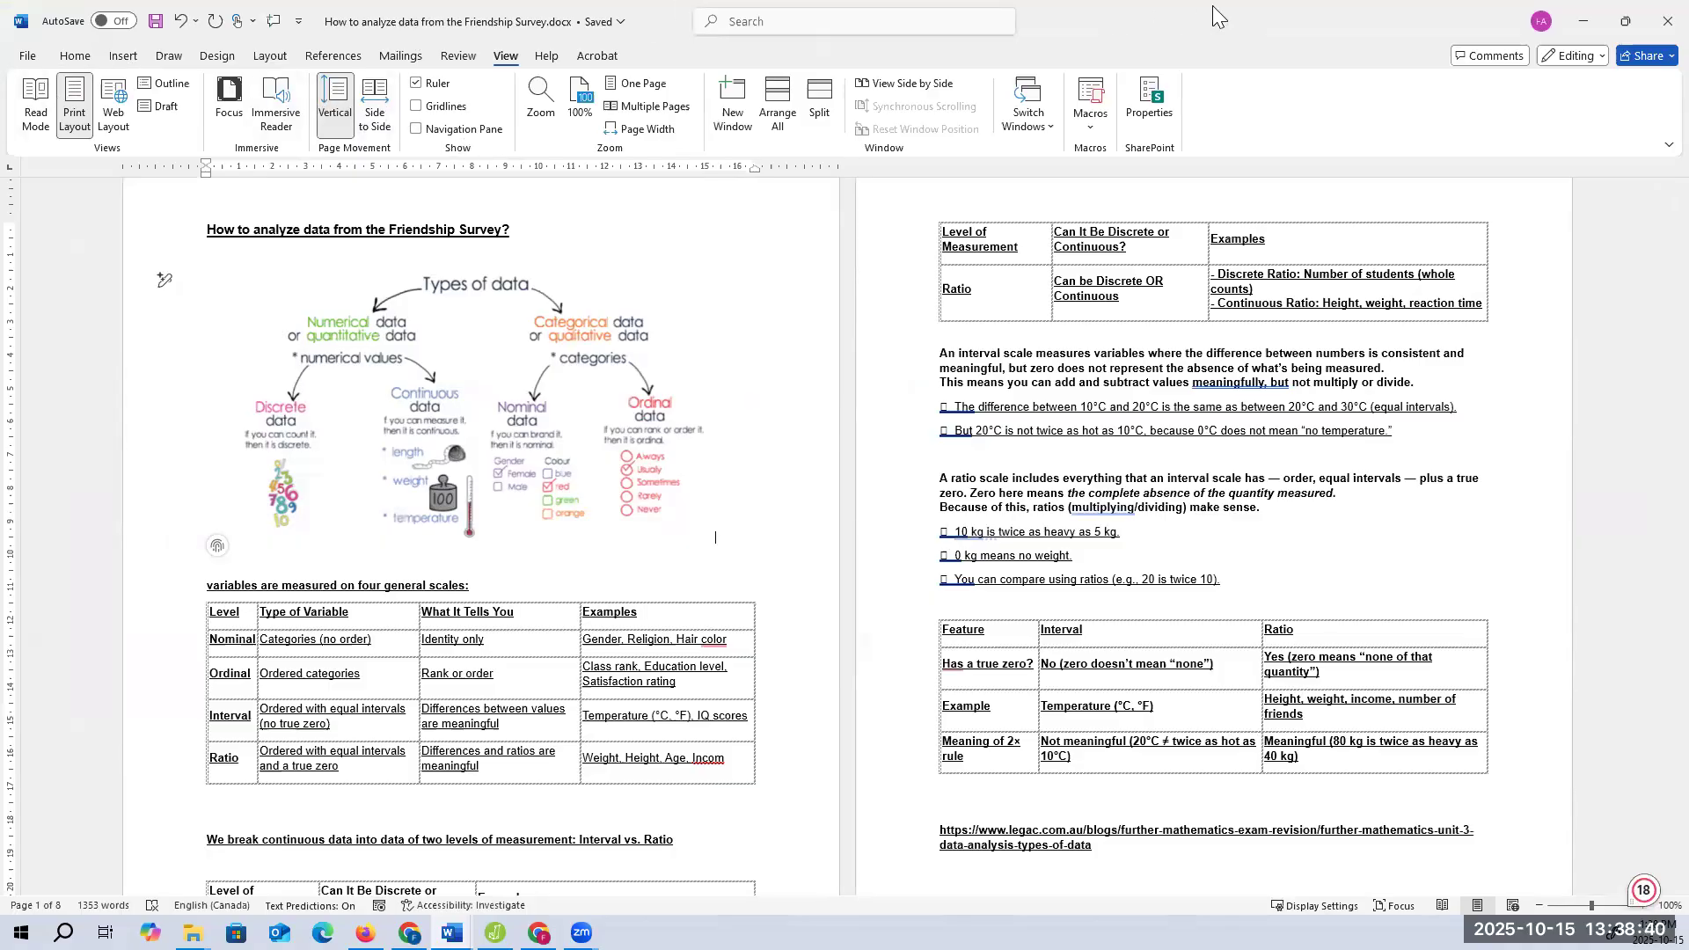
key(alt+Tab)
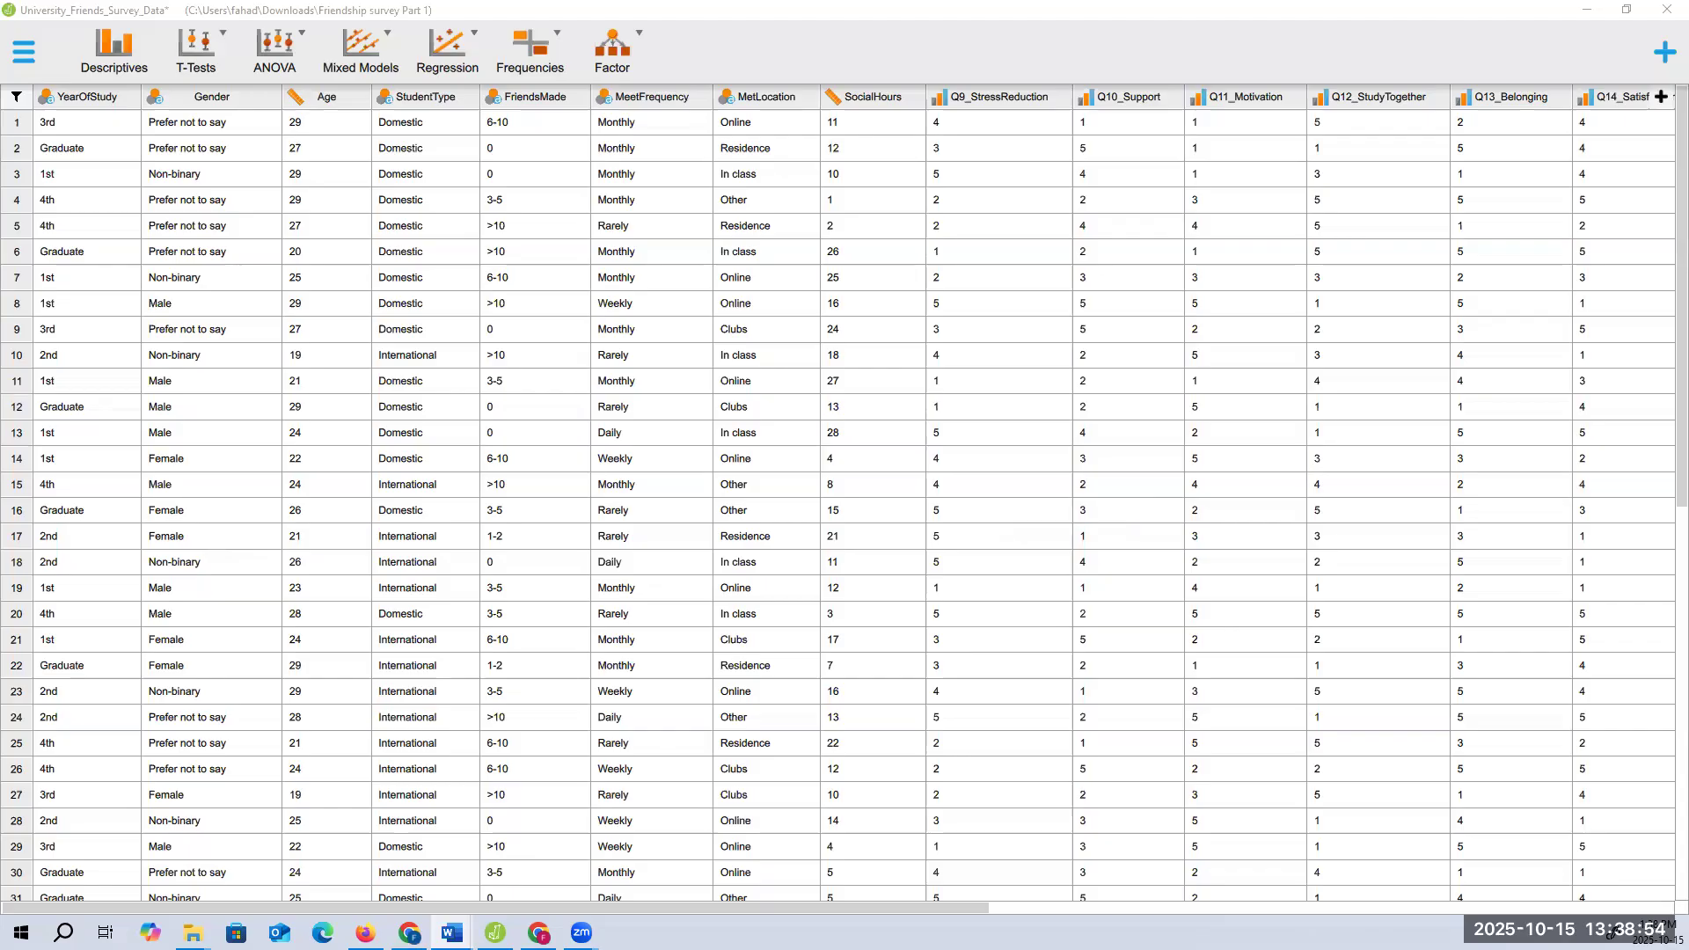
key(alt+Tab)
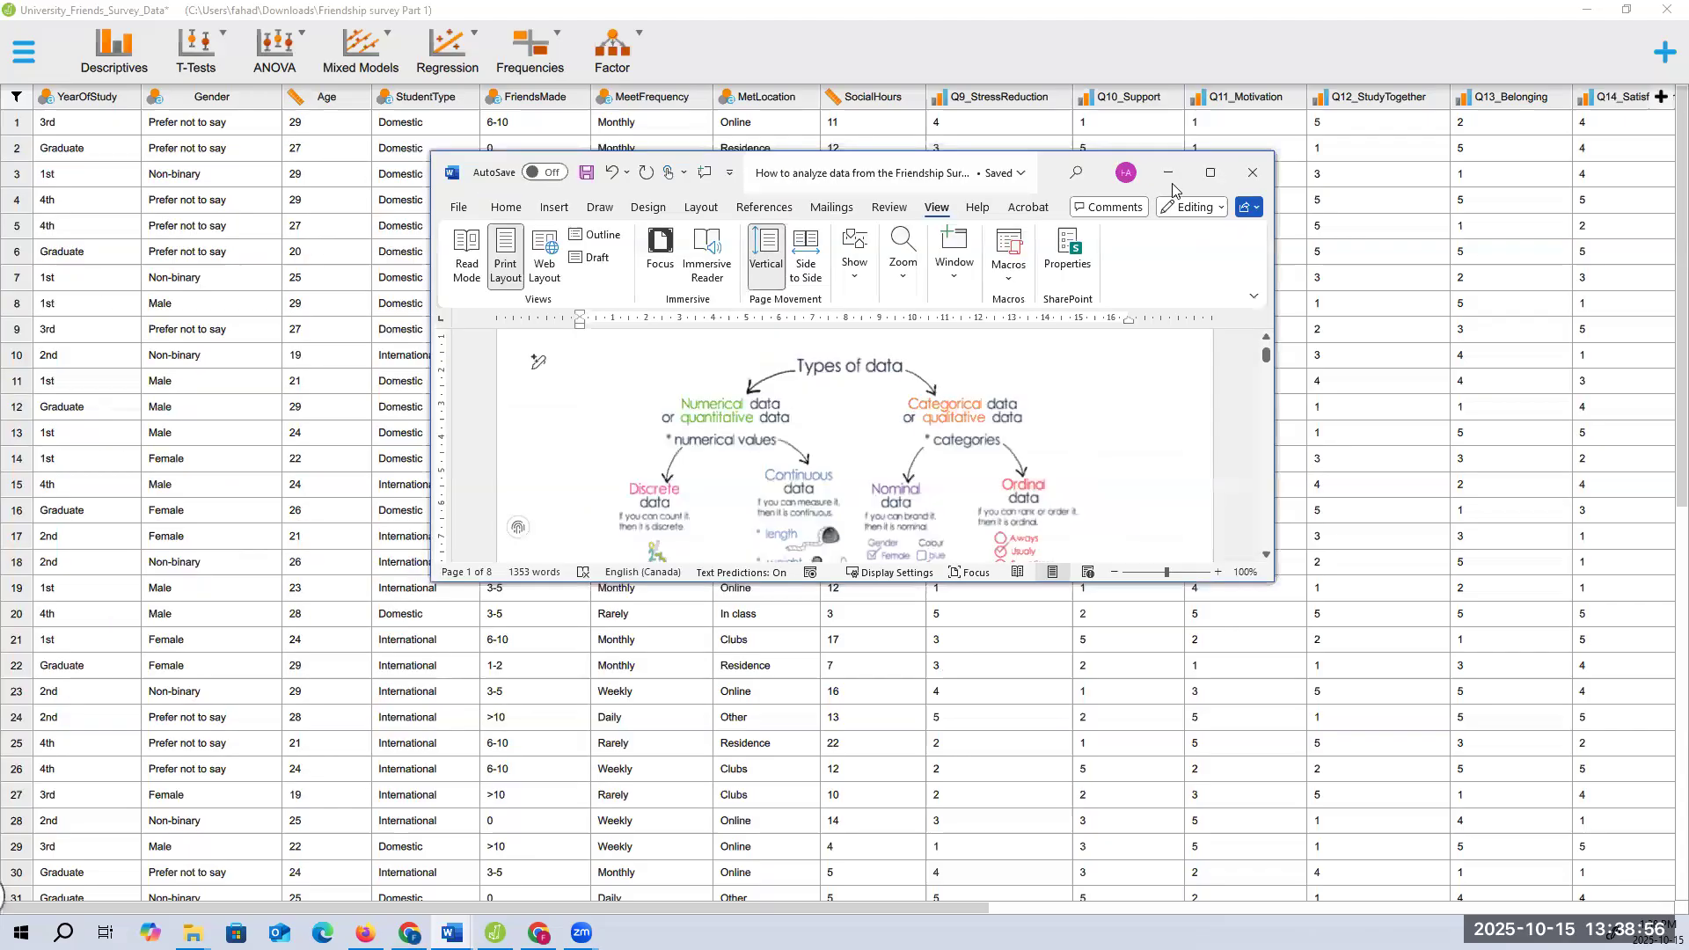
click(1211, 176)
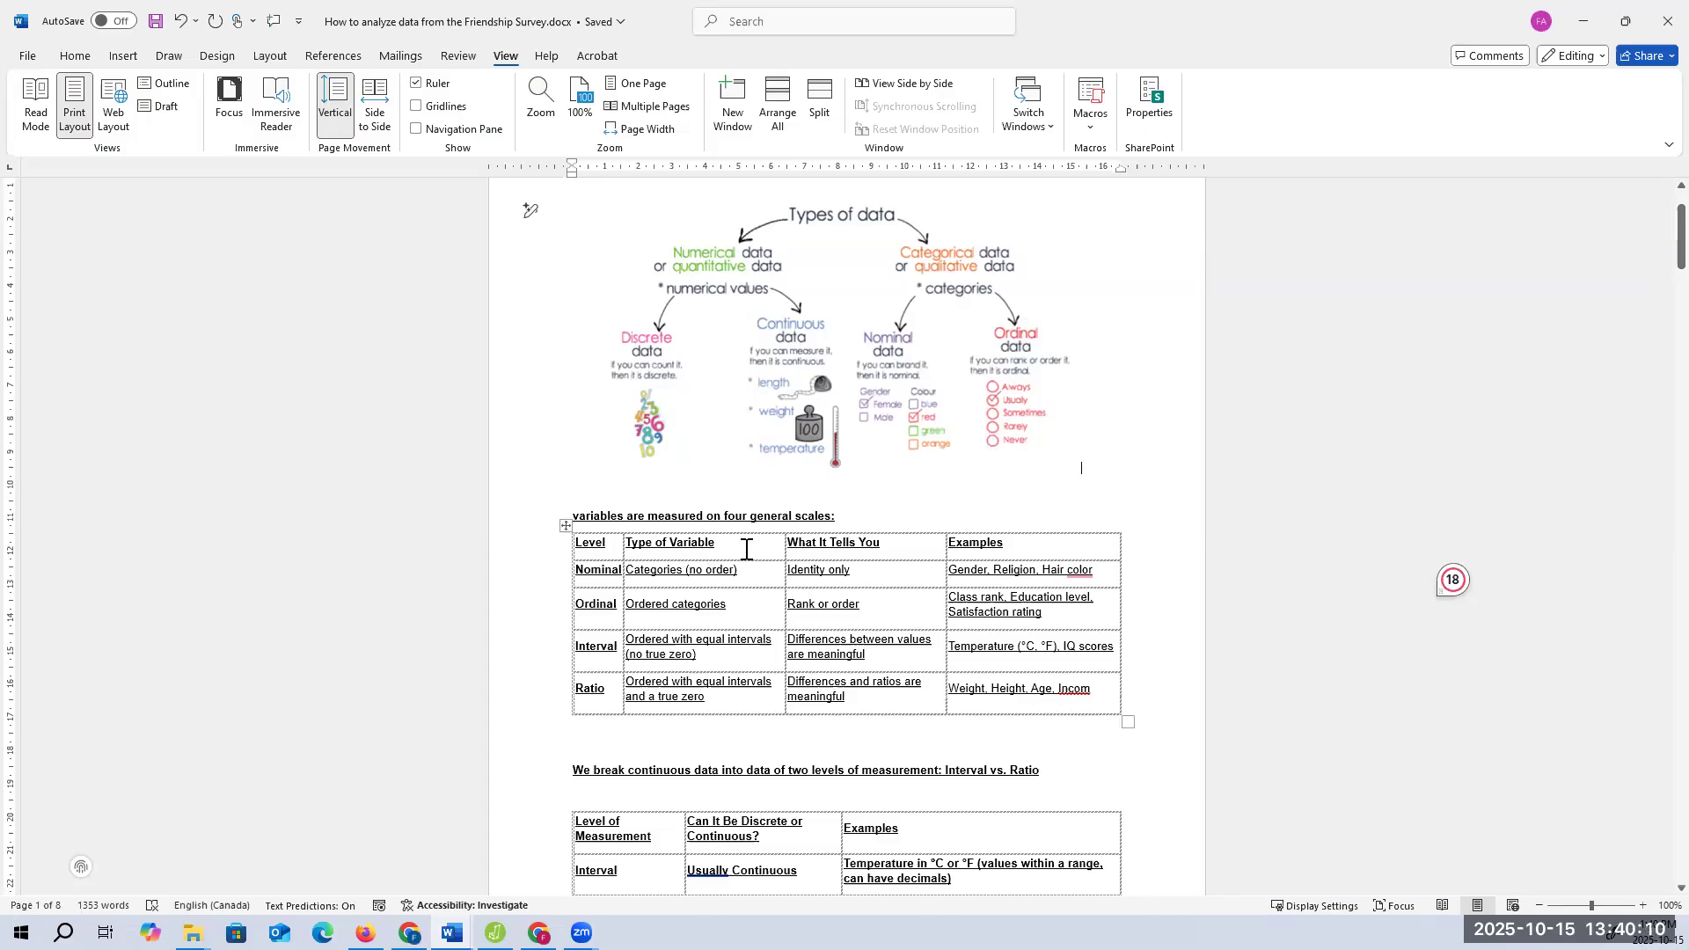
Highlight the Interval and Ratio rows in the table of the four general measurement scales, and clear the selection
scroll(707, 560, down, 2)
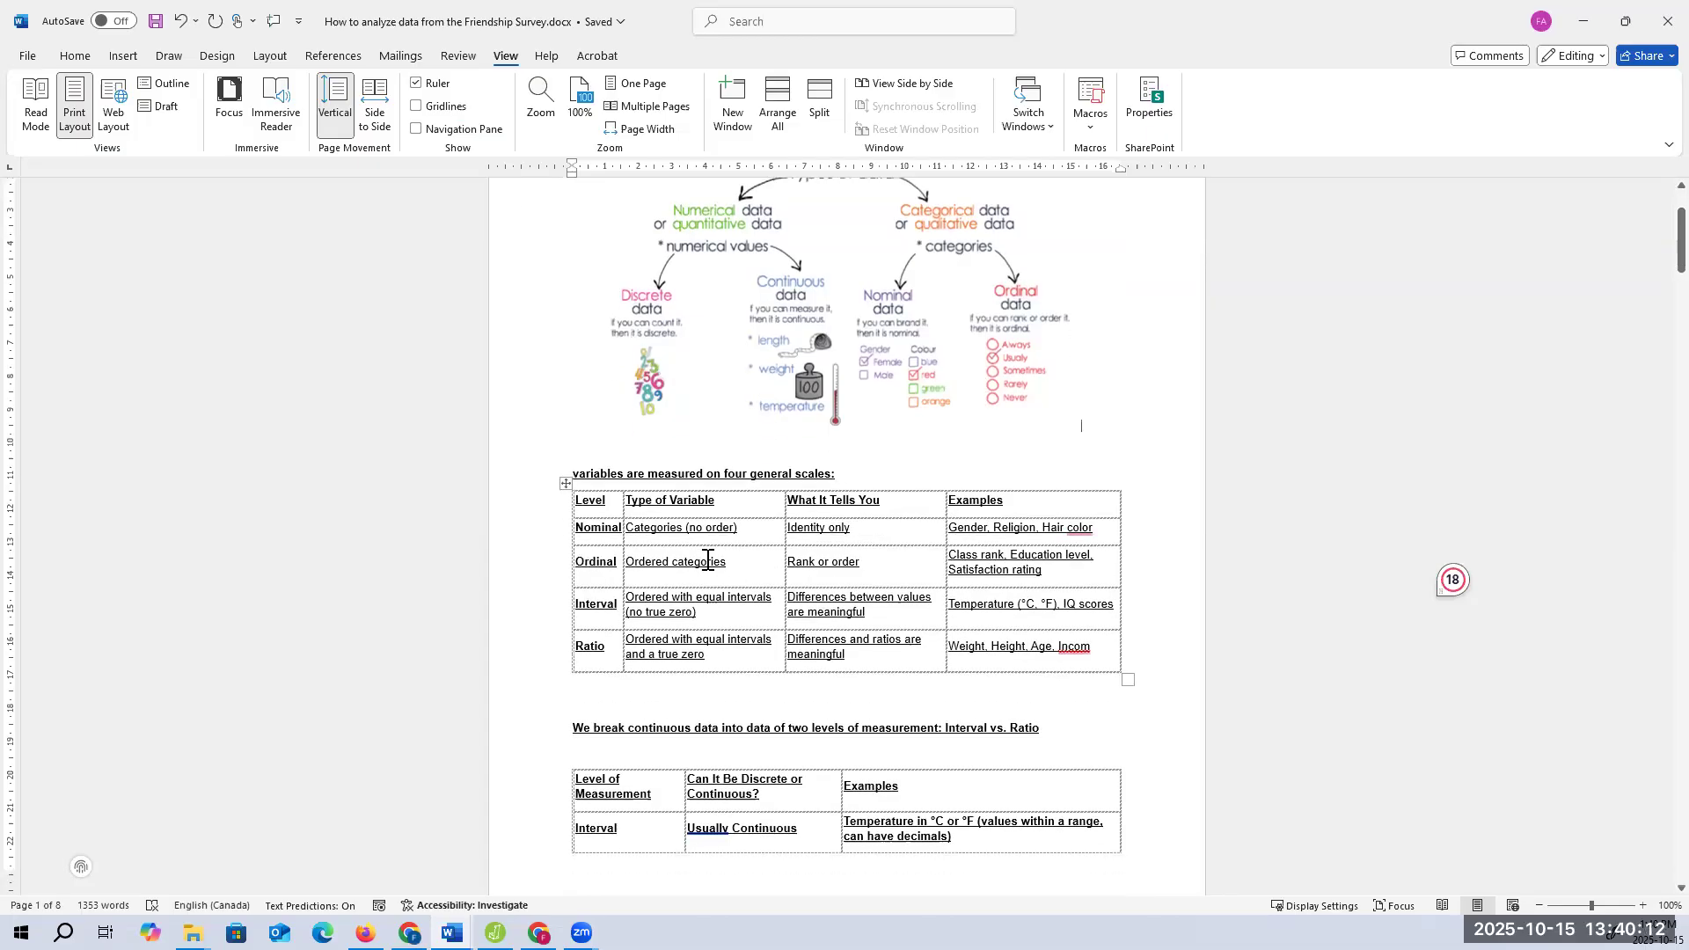
mouse_move(584, 572)
mouse_down()
mouse_move(789, 604)
mouse_move(1034, 603)
mouse_up()
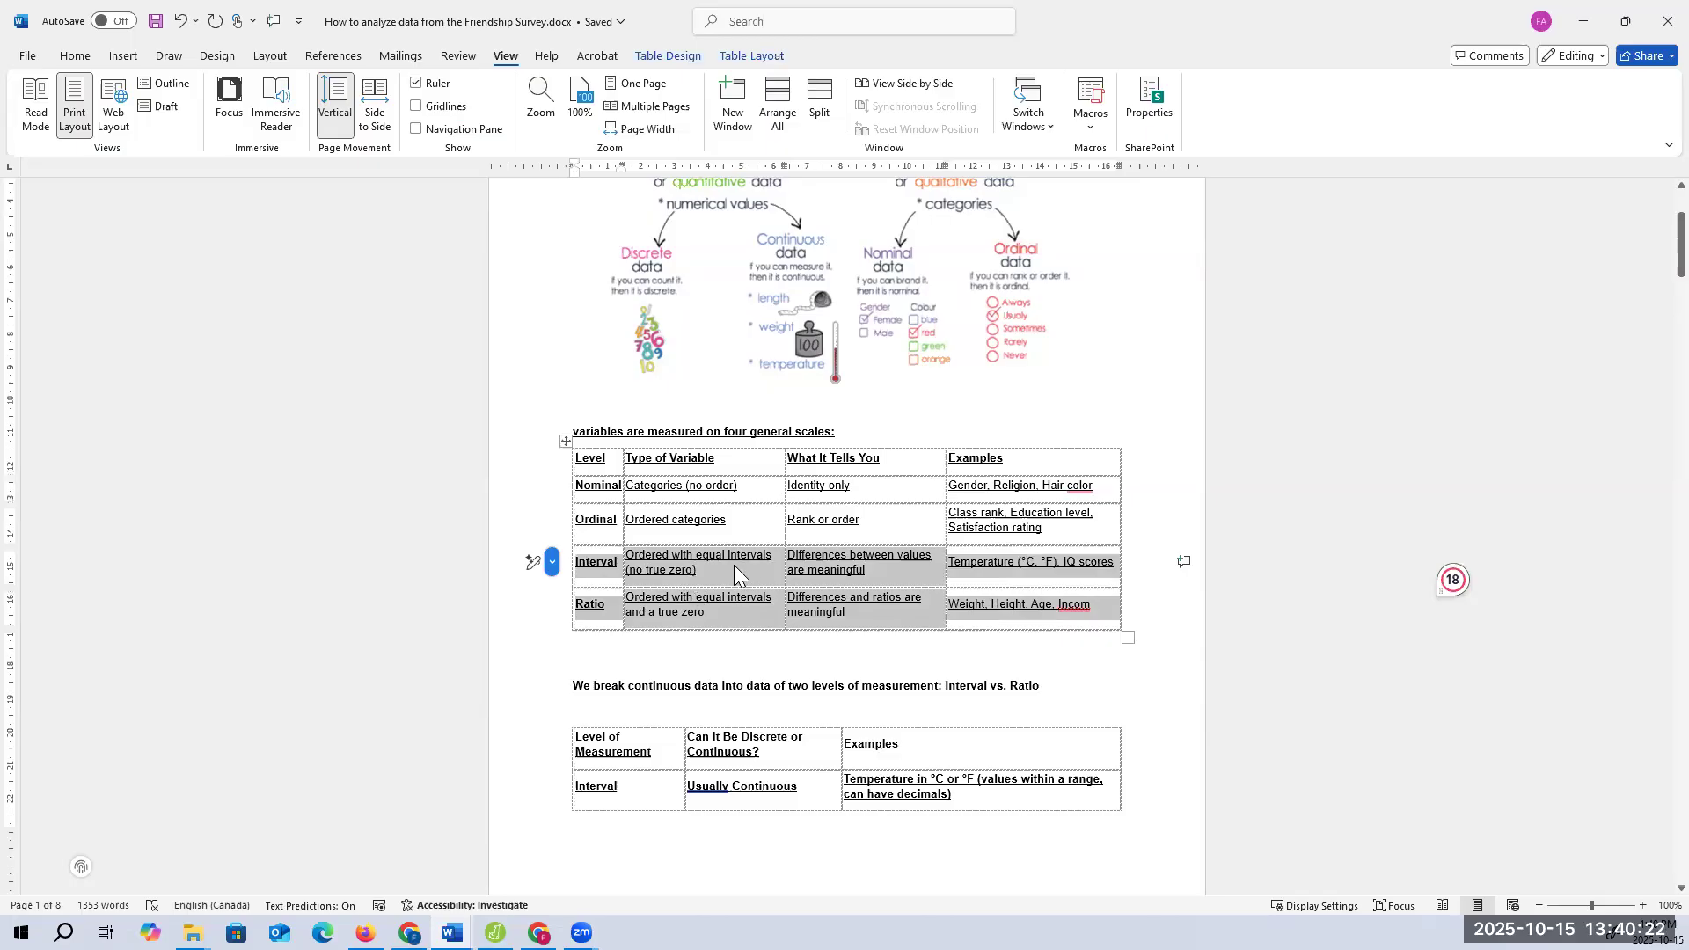
click(849, 570)
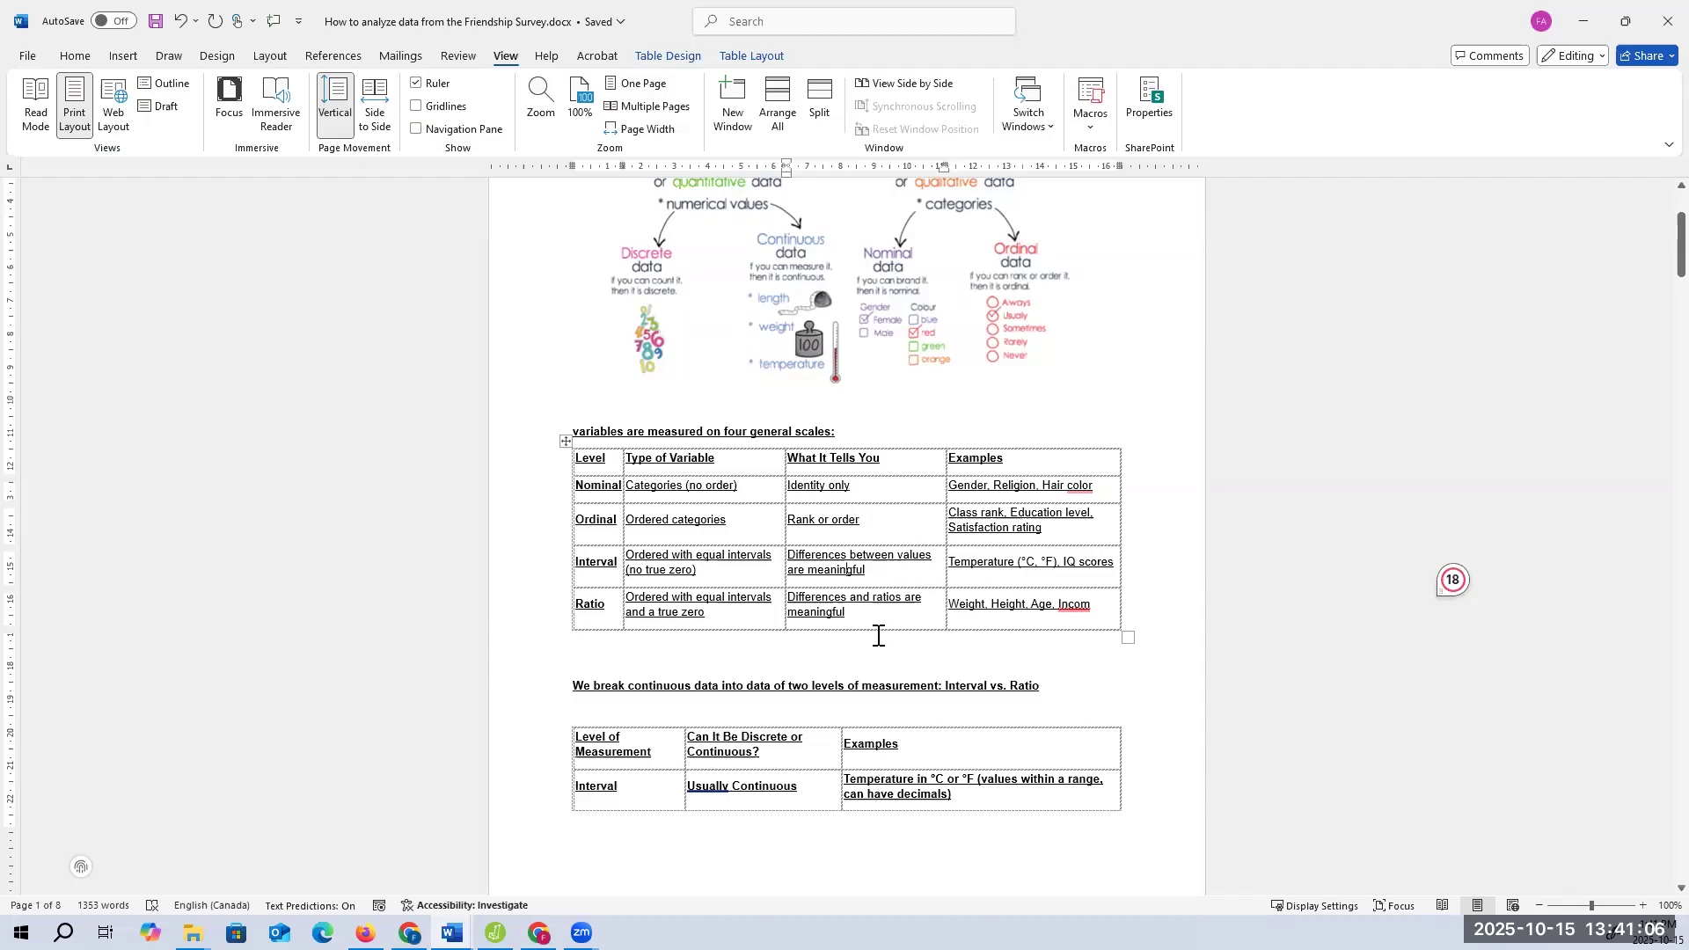
Select the discrete ratio example about number of students in the Ratio row of the discrete-or-continuous table
scroll(878, 637, down, 5)
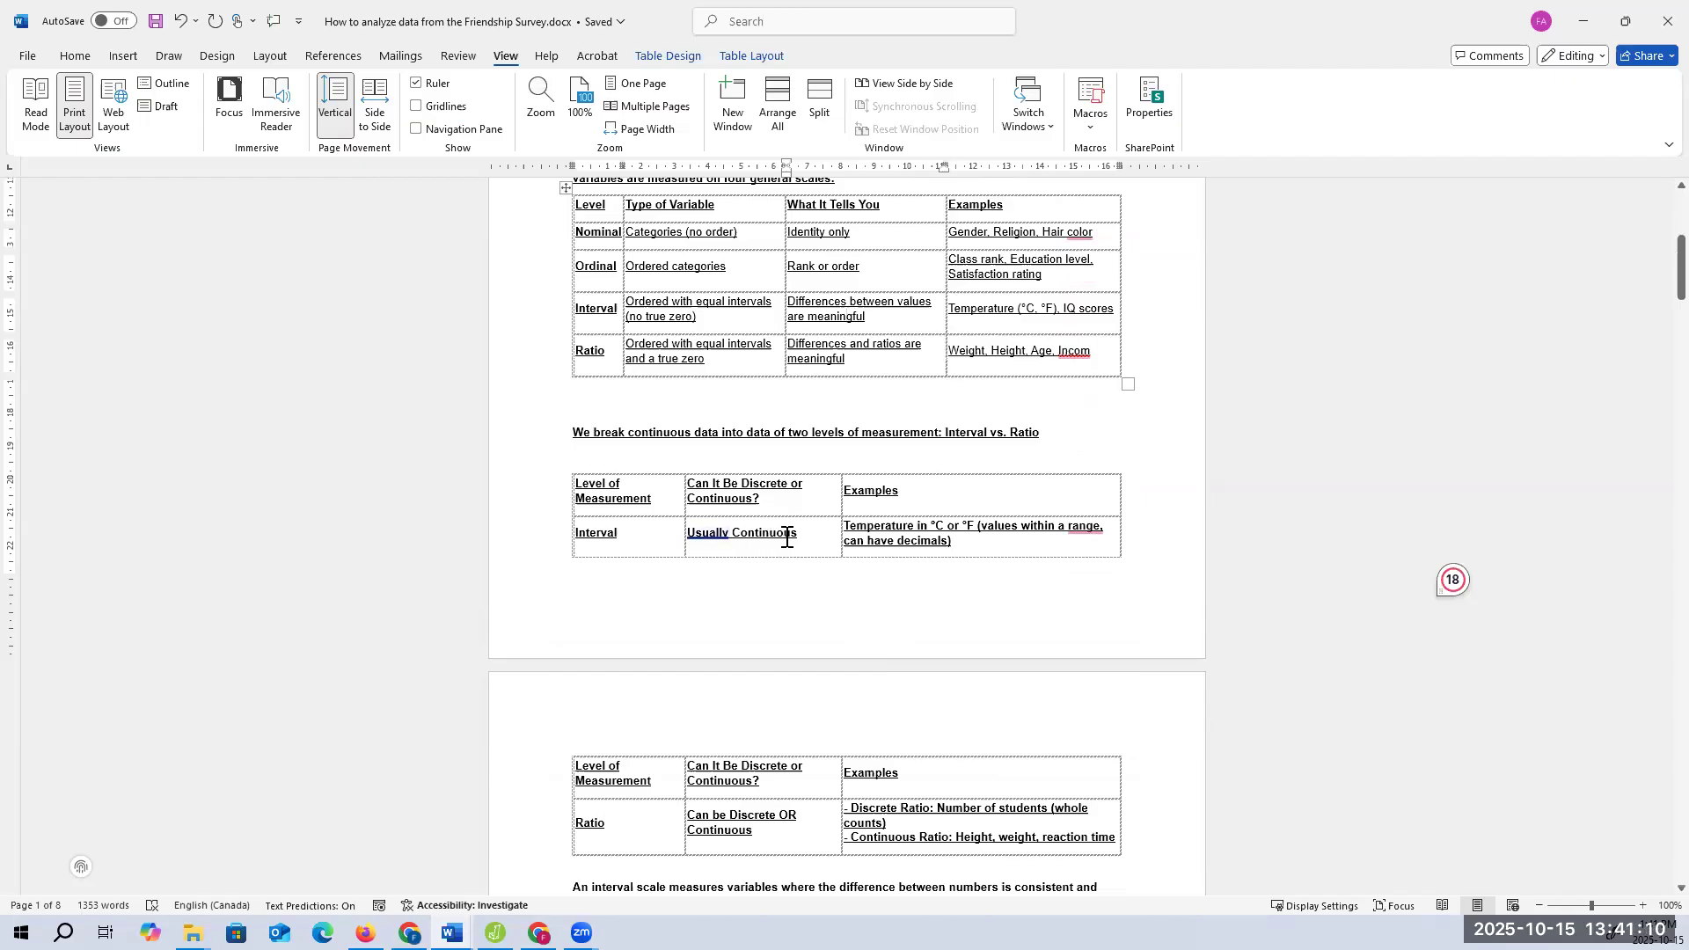
scroll(788, 552, down, 2)
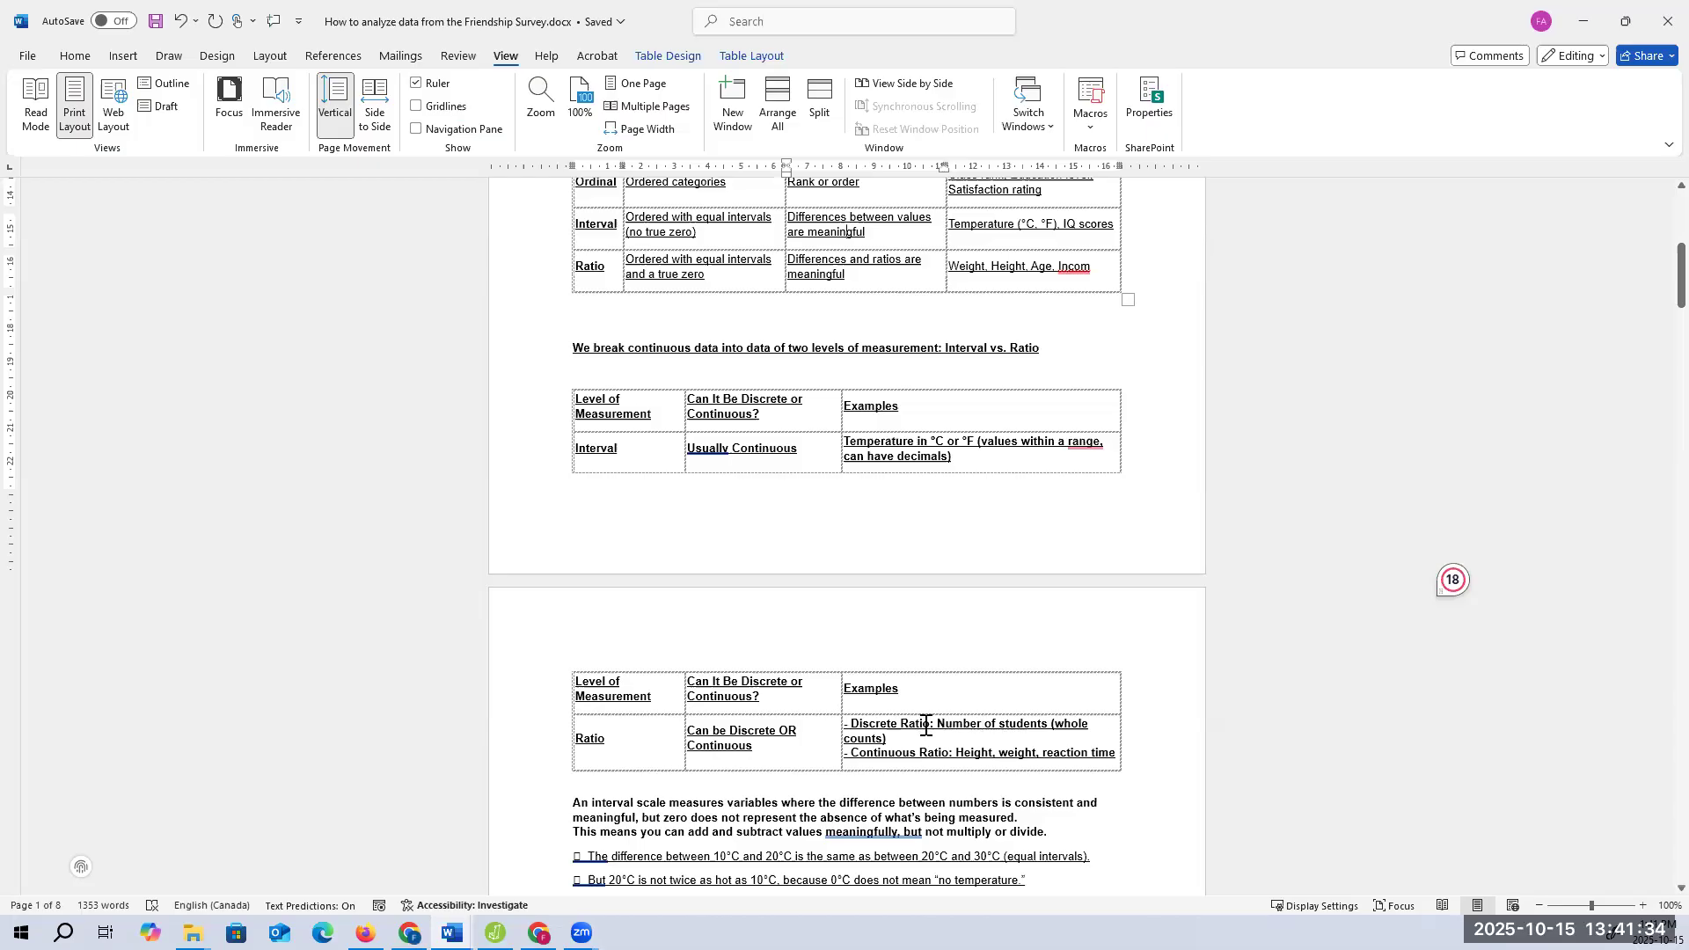
triple_click(884, 738)
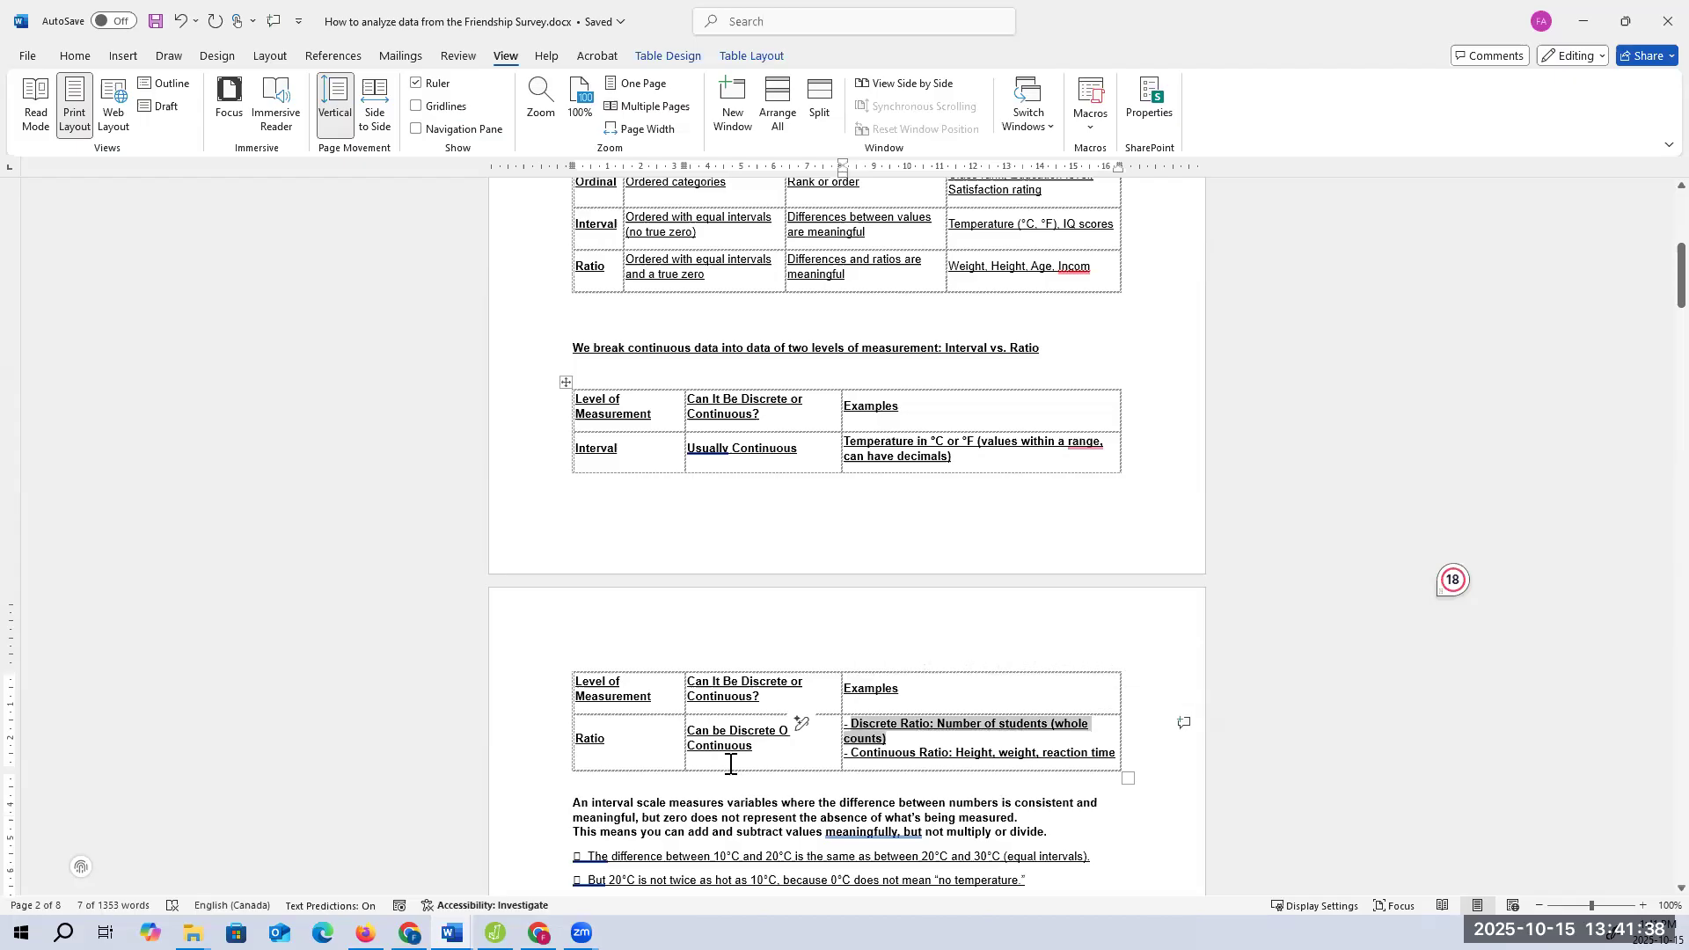
Select the 10 kg versus 5 kg ratio example and the 20°C versus 10°C interval example
scroll(730, 764, down, 5)
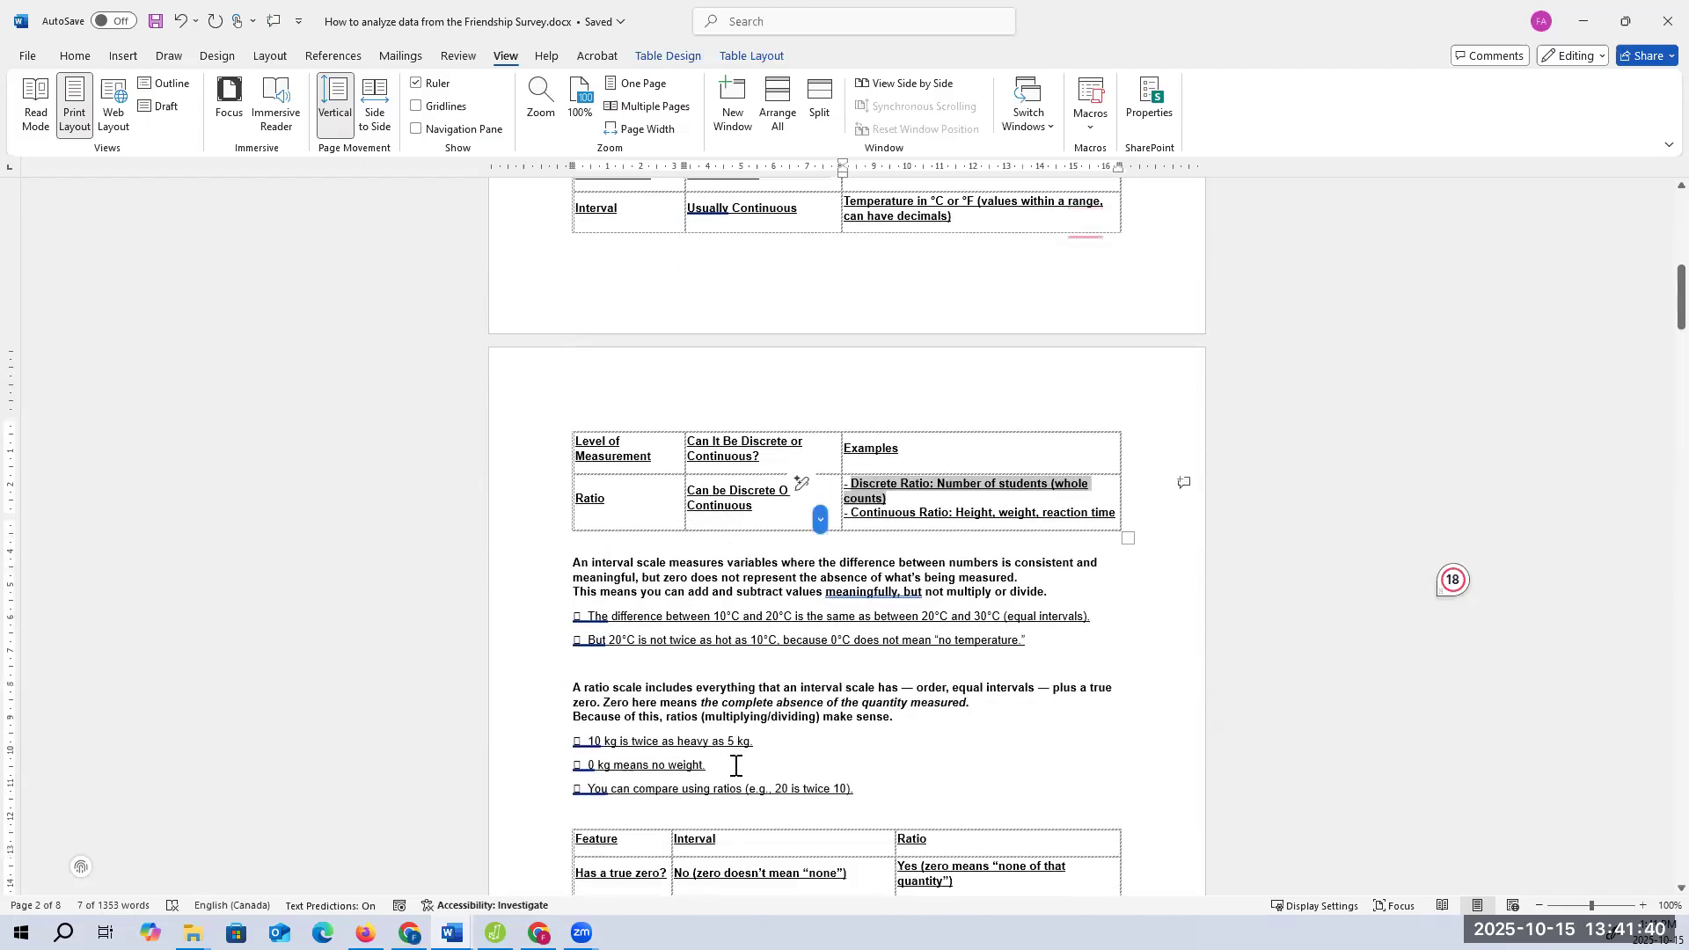
scroll(735, 765, down, 1)
mouse_move(605, 647)
drag(588, 645, 753, 642)
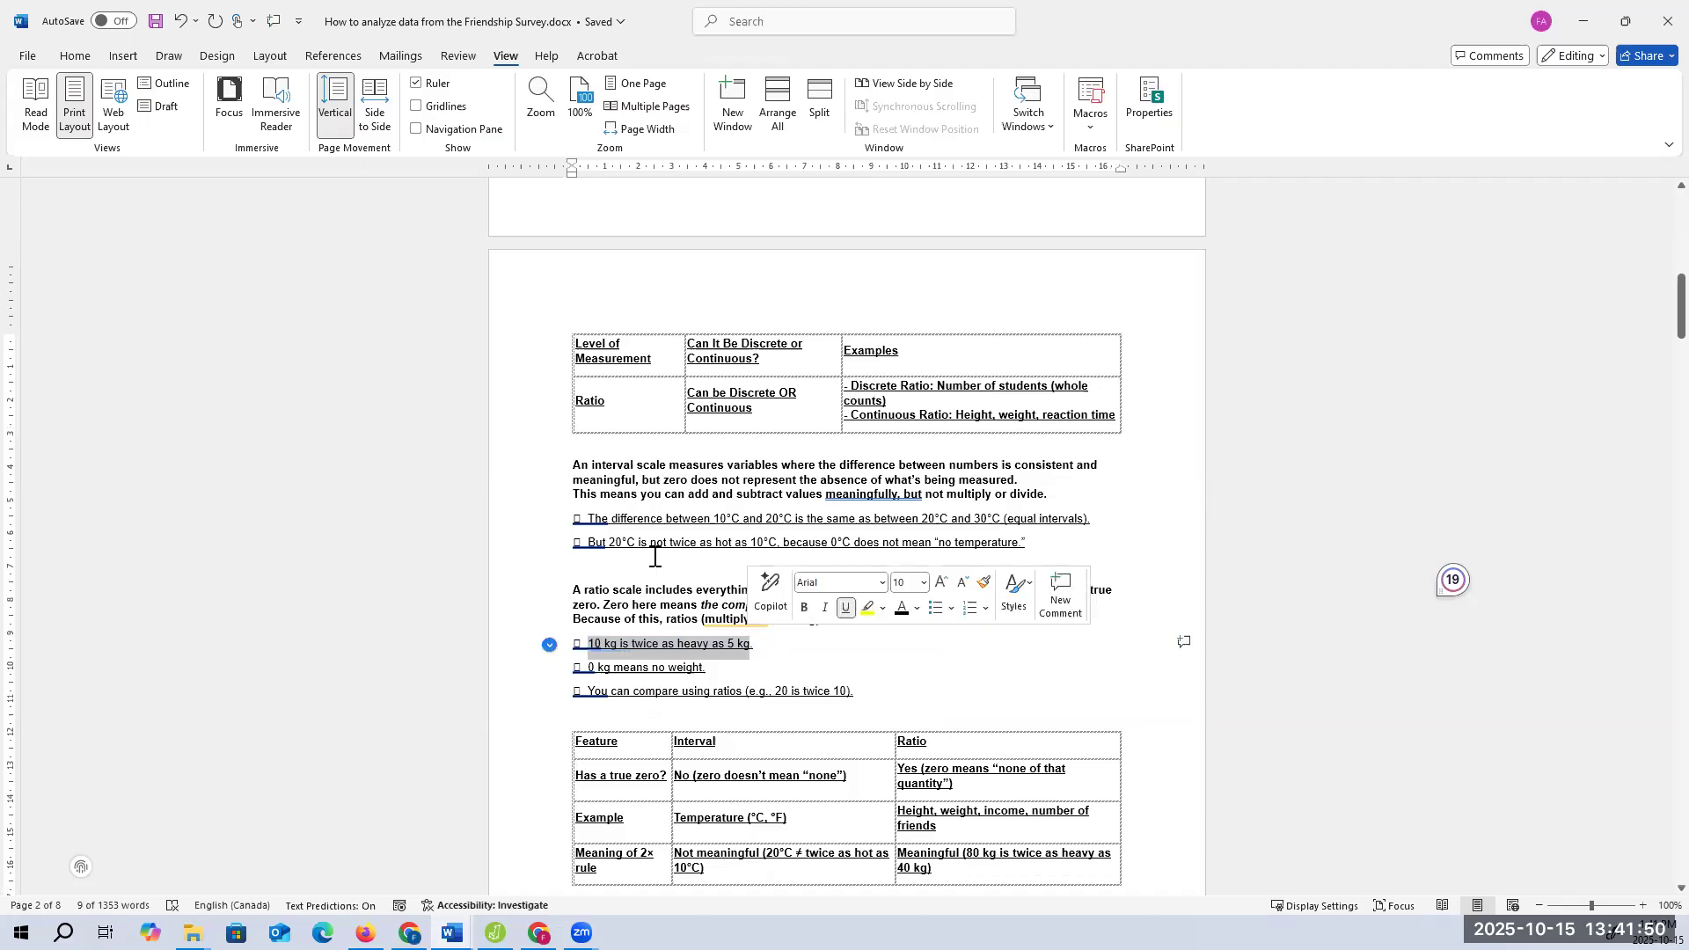
drag(600, 545, 783, 547)
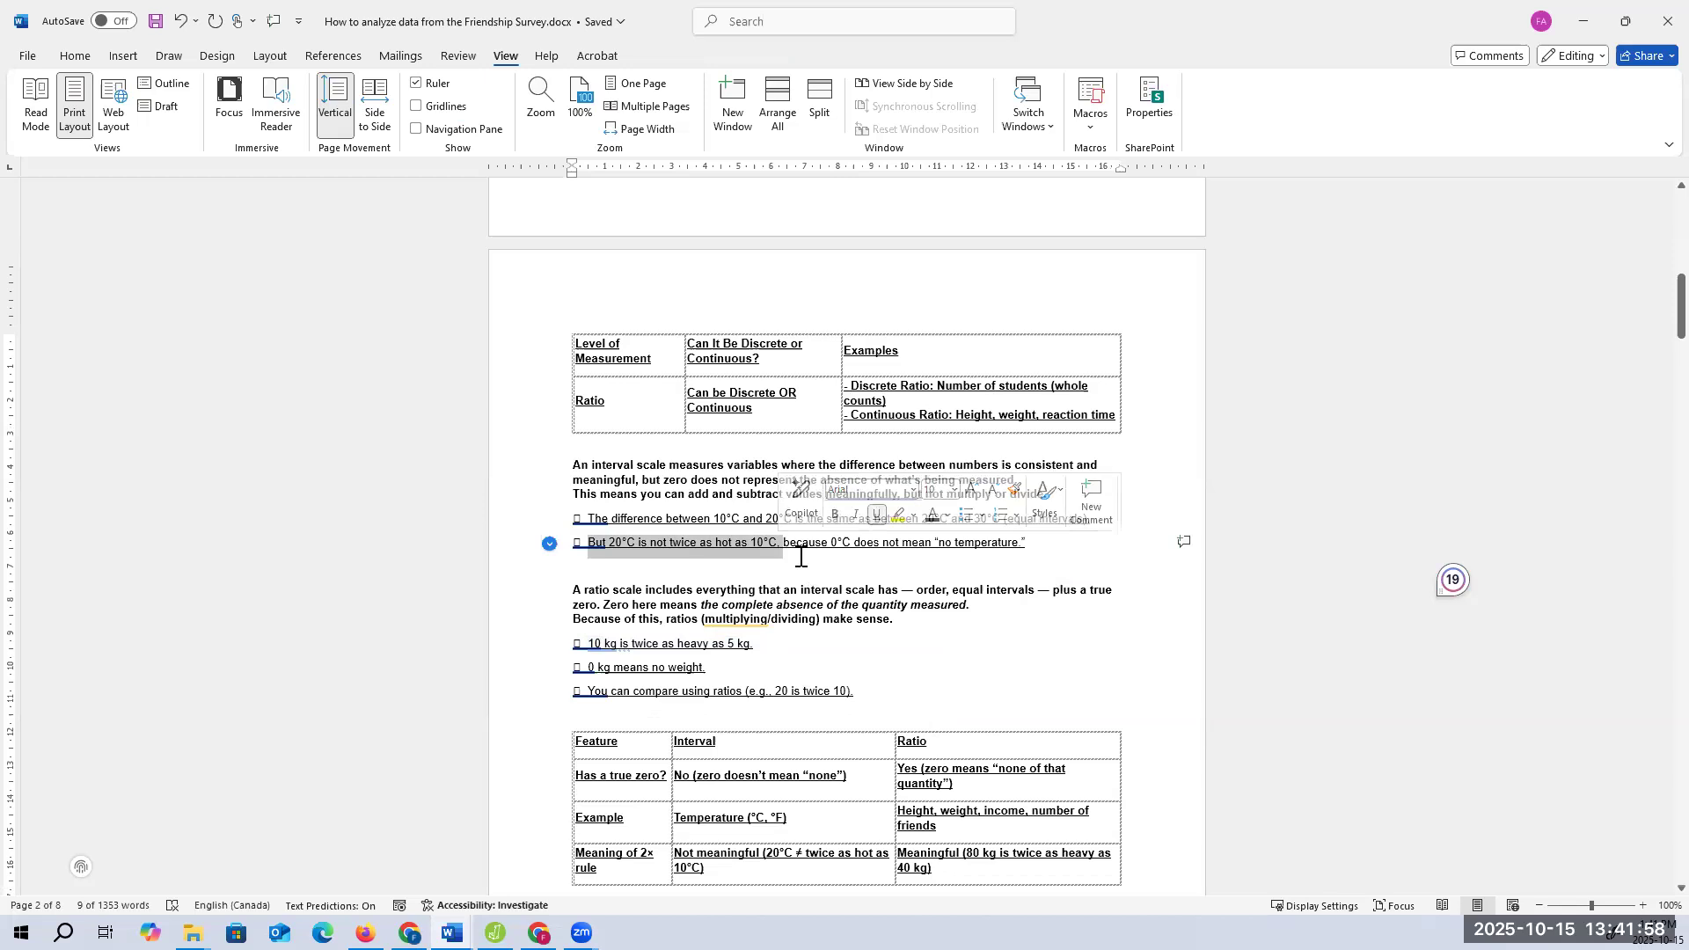
drag(985, 543, 684, 565)
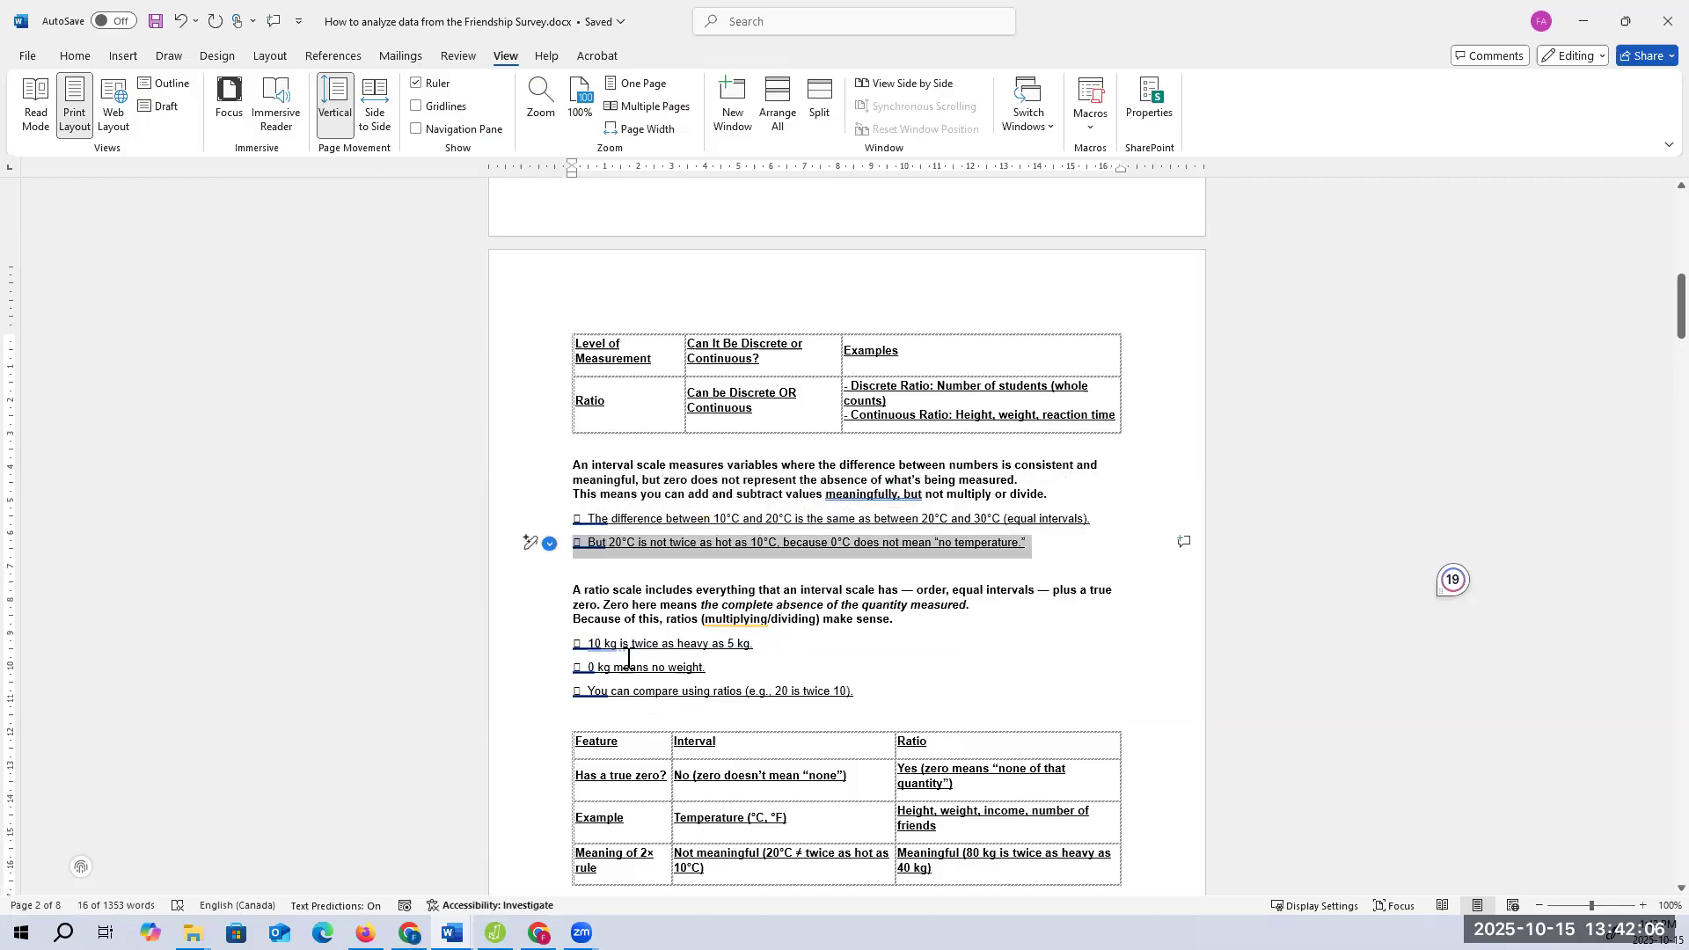
Review the Interval and Ratio feature comparison table and the population–sample statistics diagram
mouse_move(596, 638)
scroll(717, 493, up, 4)
scroll(717, 492, down, 6)
scroll(717, 493, down, 6)
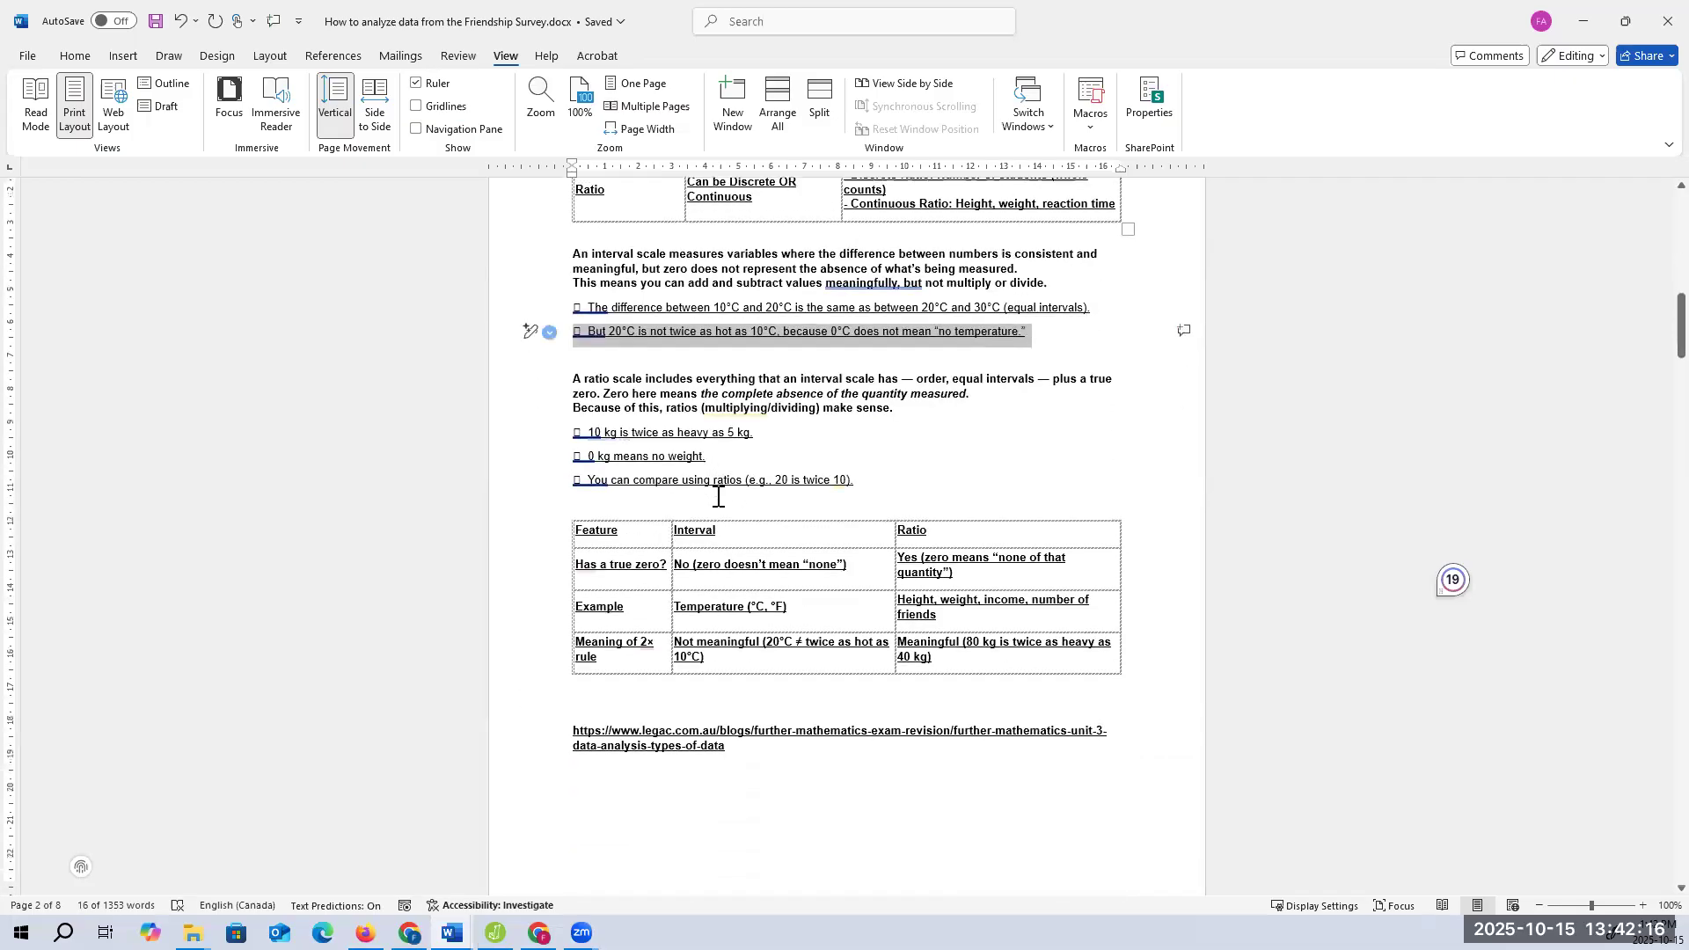
scroll(732, 461, down, 7)
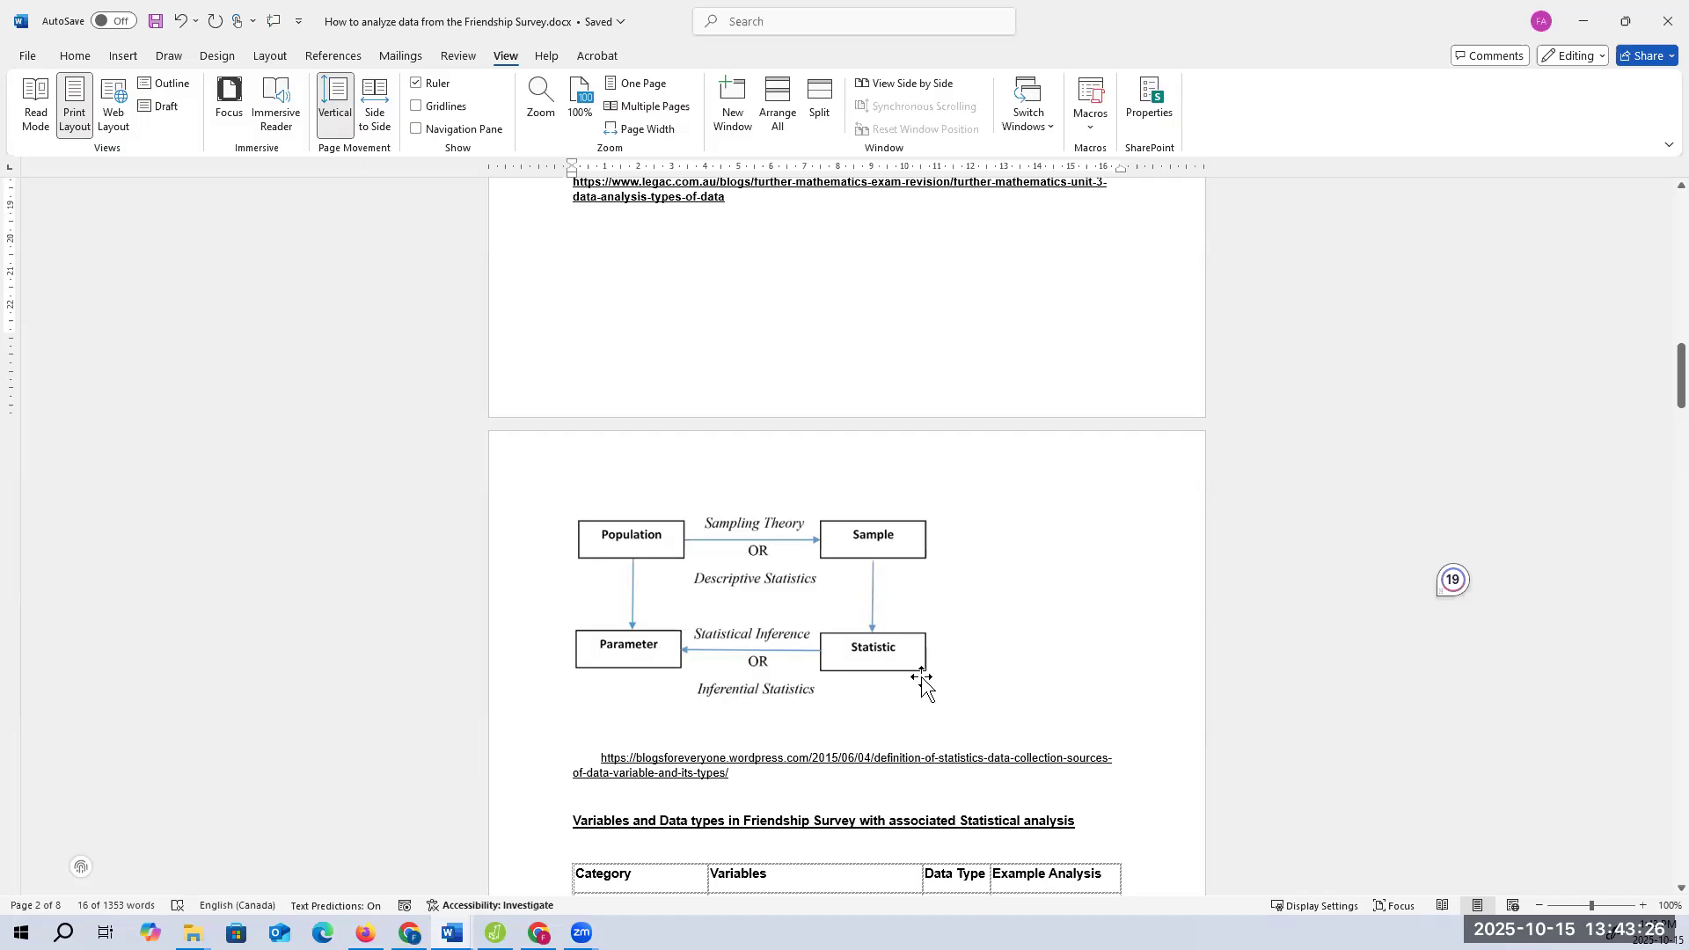
Highlight Demographics, Friendship Network, SocialHours and its Ratio data type in the table of survey variables and data types
scroll(919, 670, down, 3)
scroll(918, 670, down, 1)
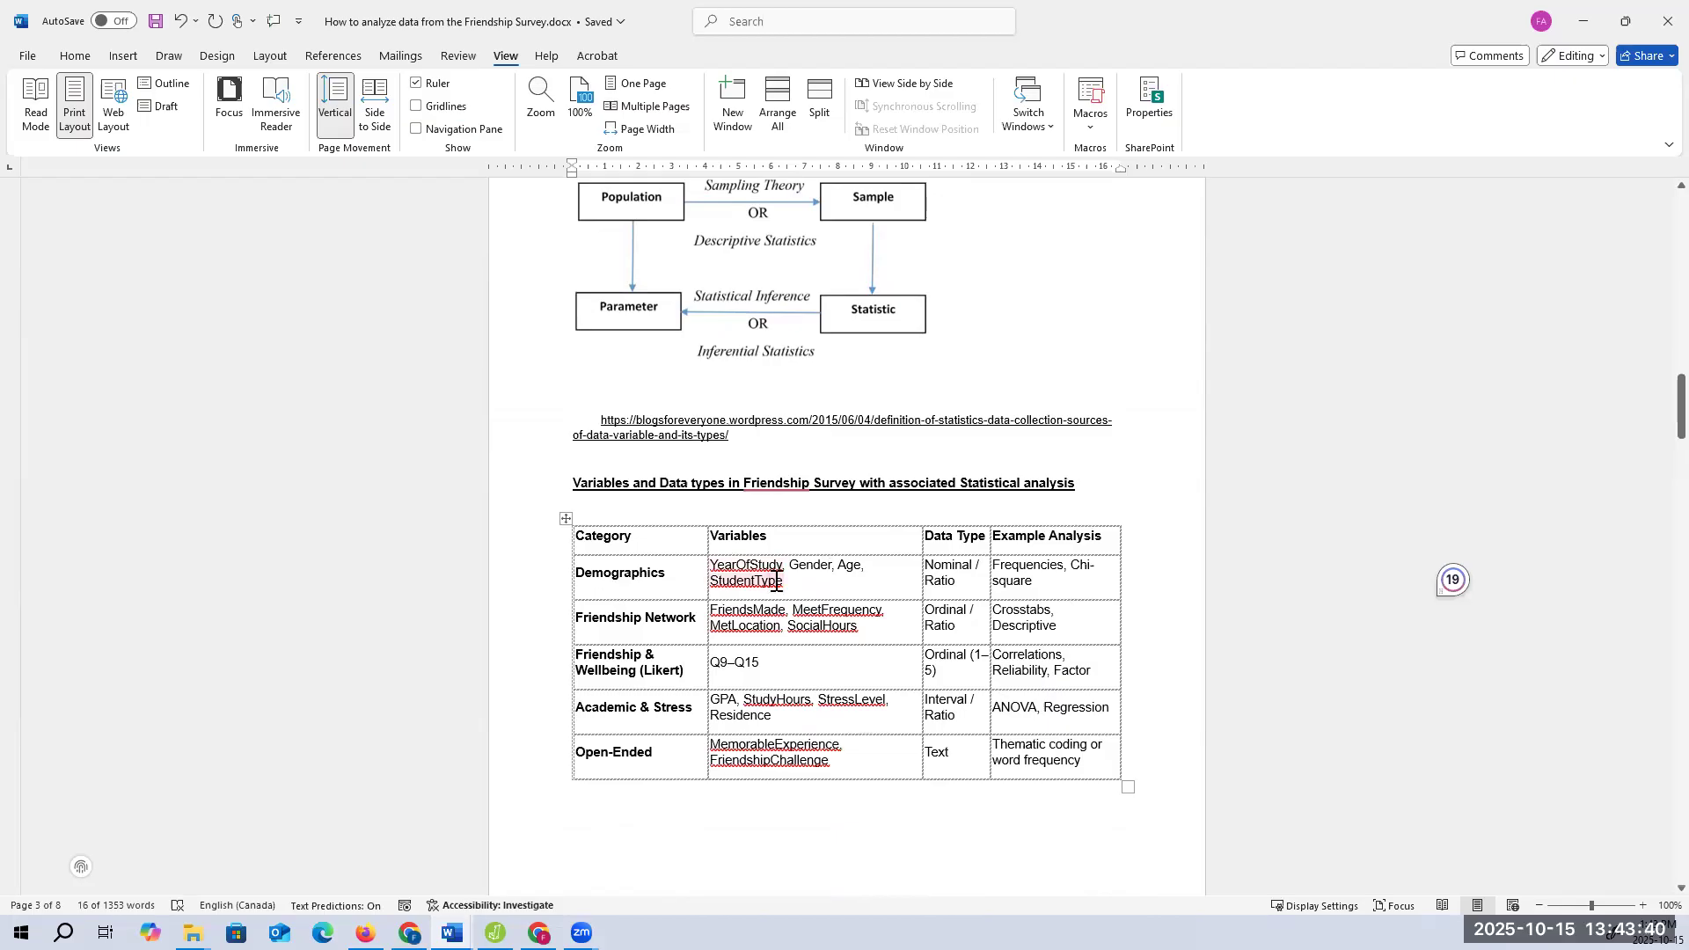
drag(587, 573, 666, 574)
drag(589, 618, 695, 624)
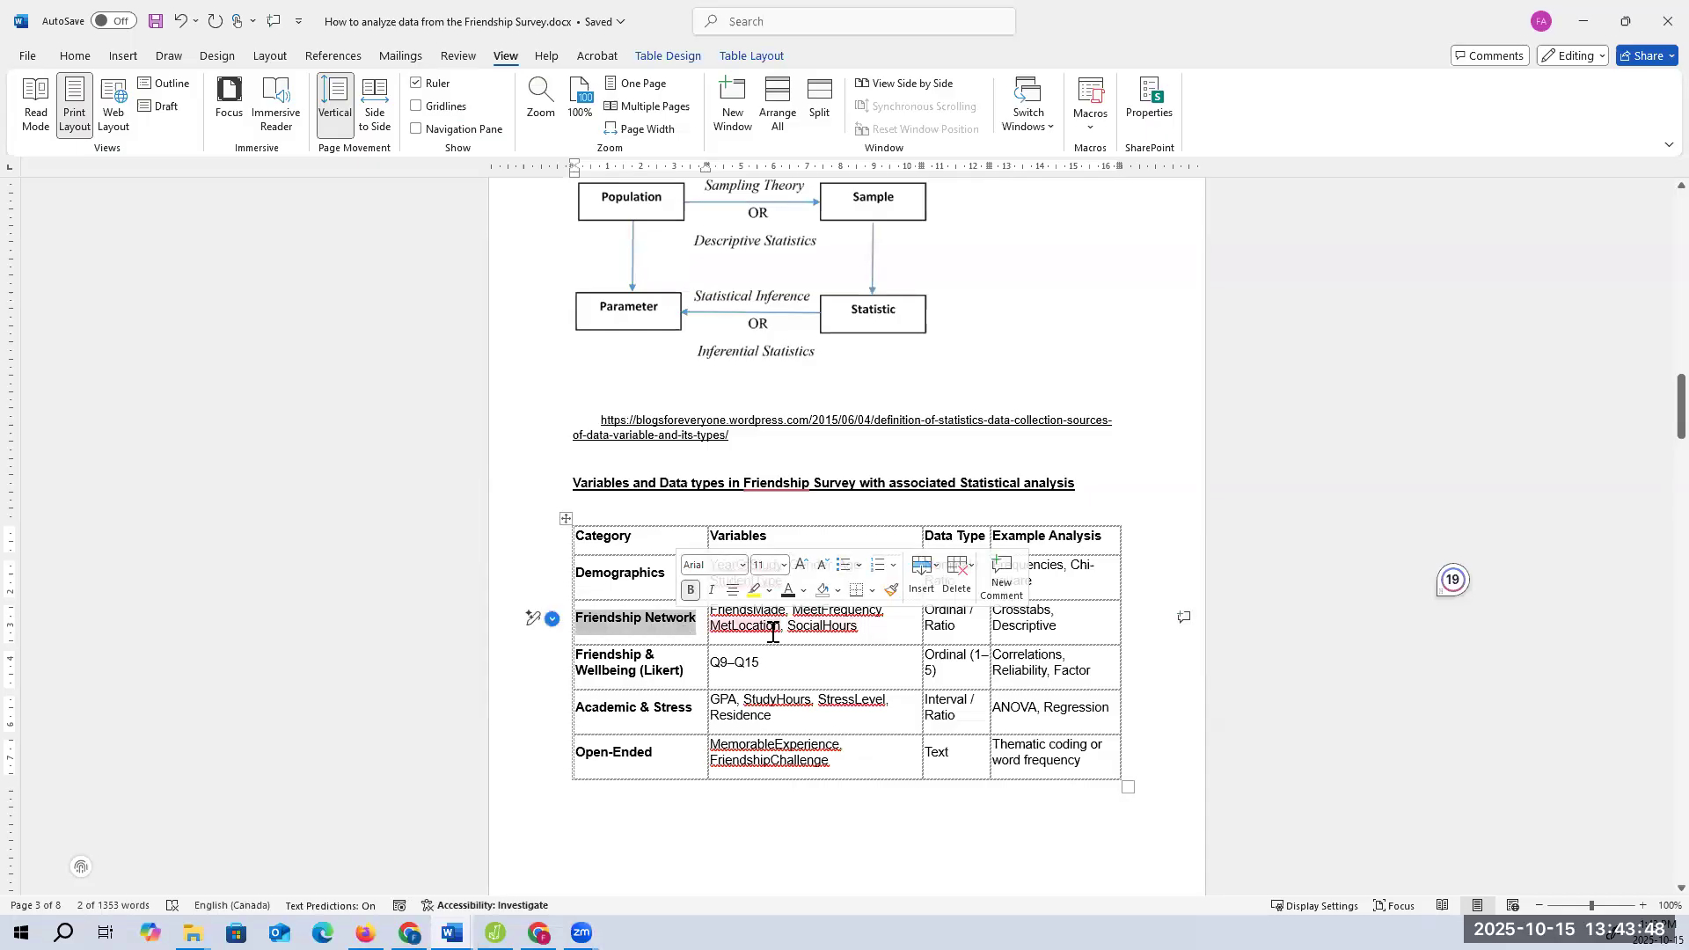
double_click(853, 631)
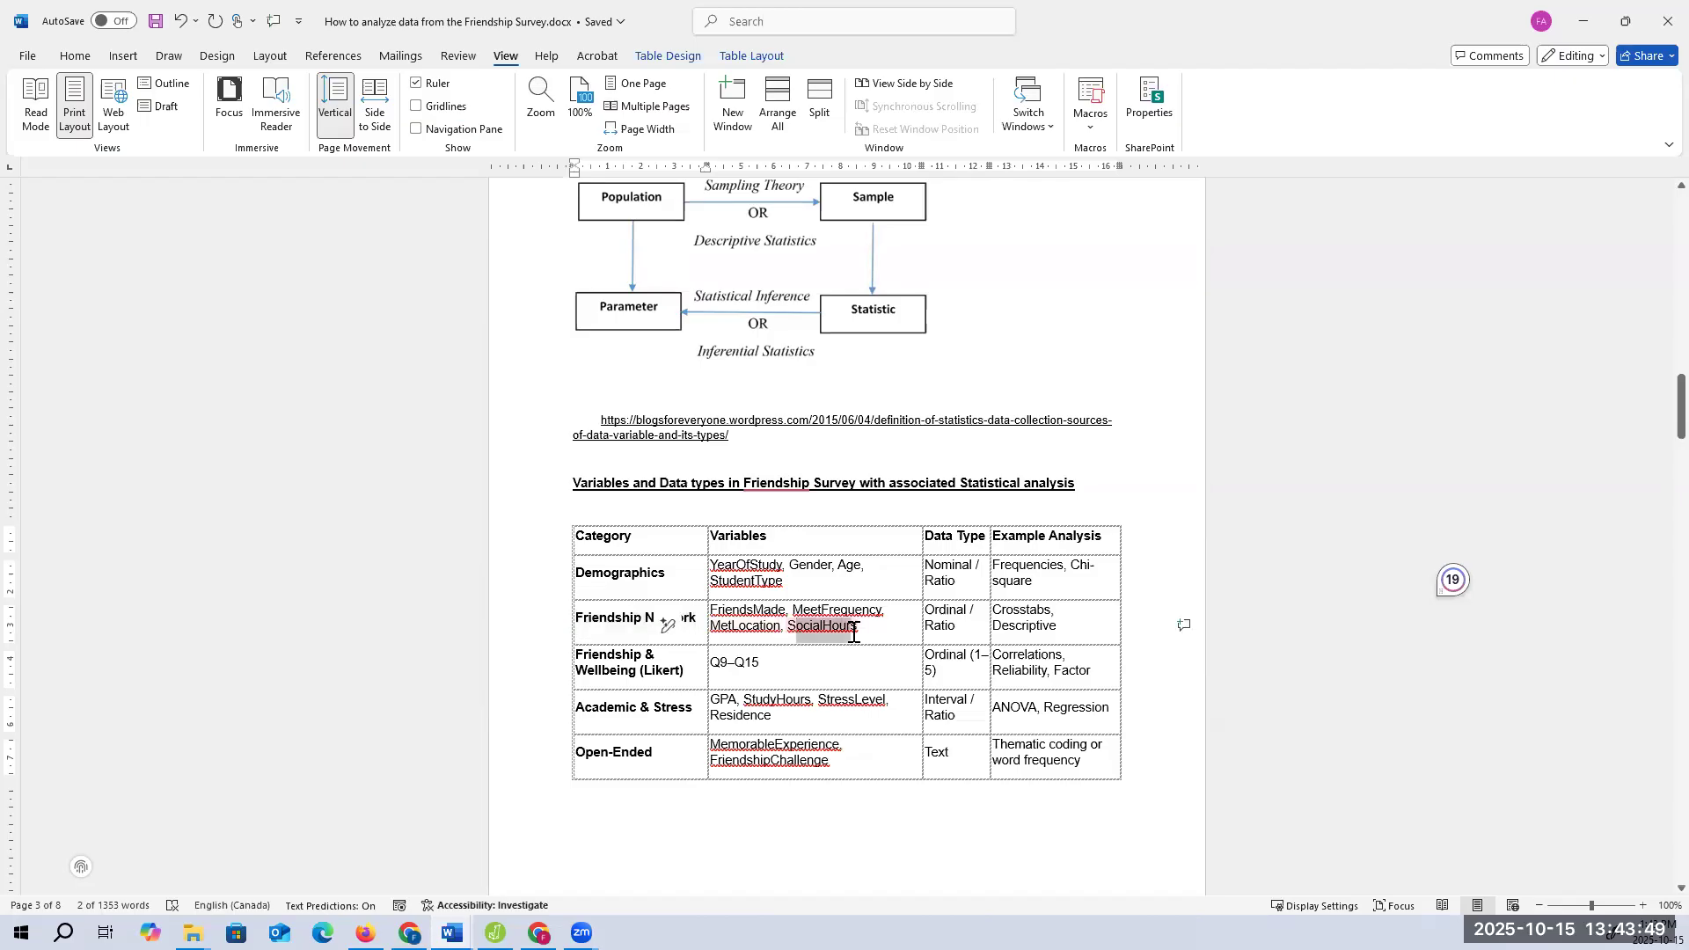
click(959, 635)
mouse_move(959, 636)
mouse_down()
mouse_move(883, 626)
mouse_move(936, 630)
mouse_up()
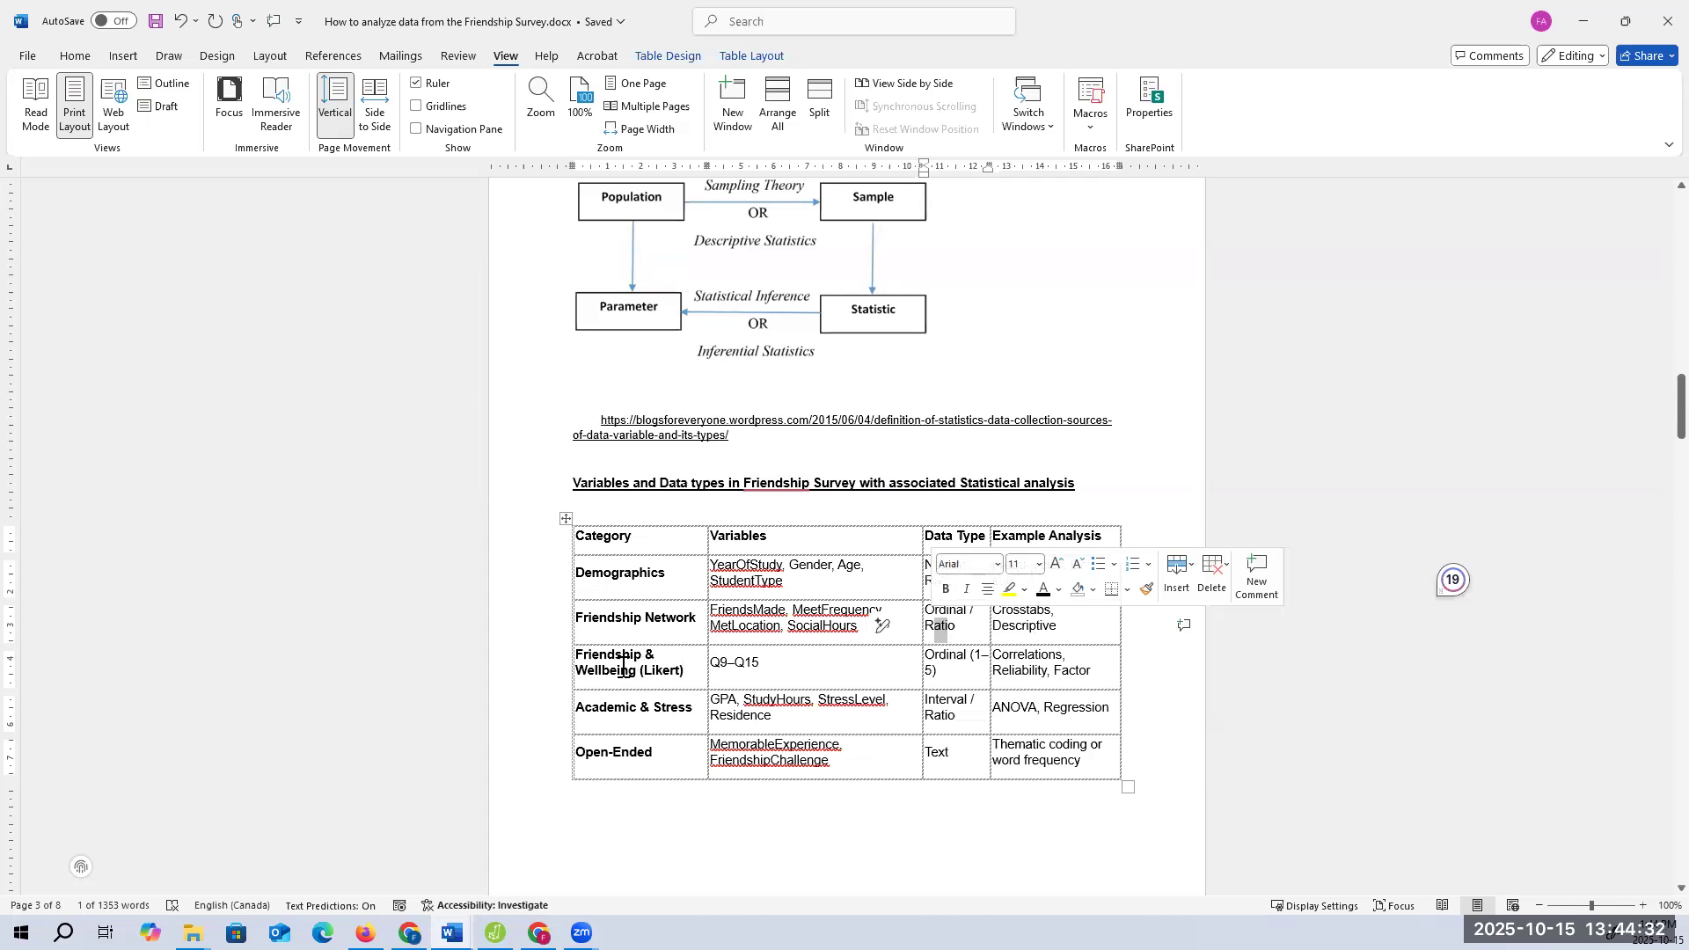
Highlight the Wellbeing (Likert) category and its Factor and Correlations example analyses in the survey variables table
drag(605, 666, 676, 680)
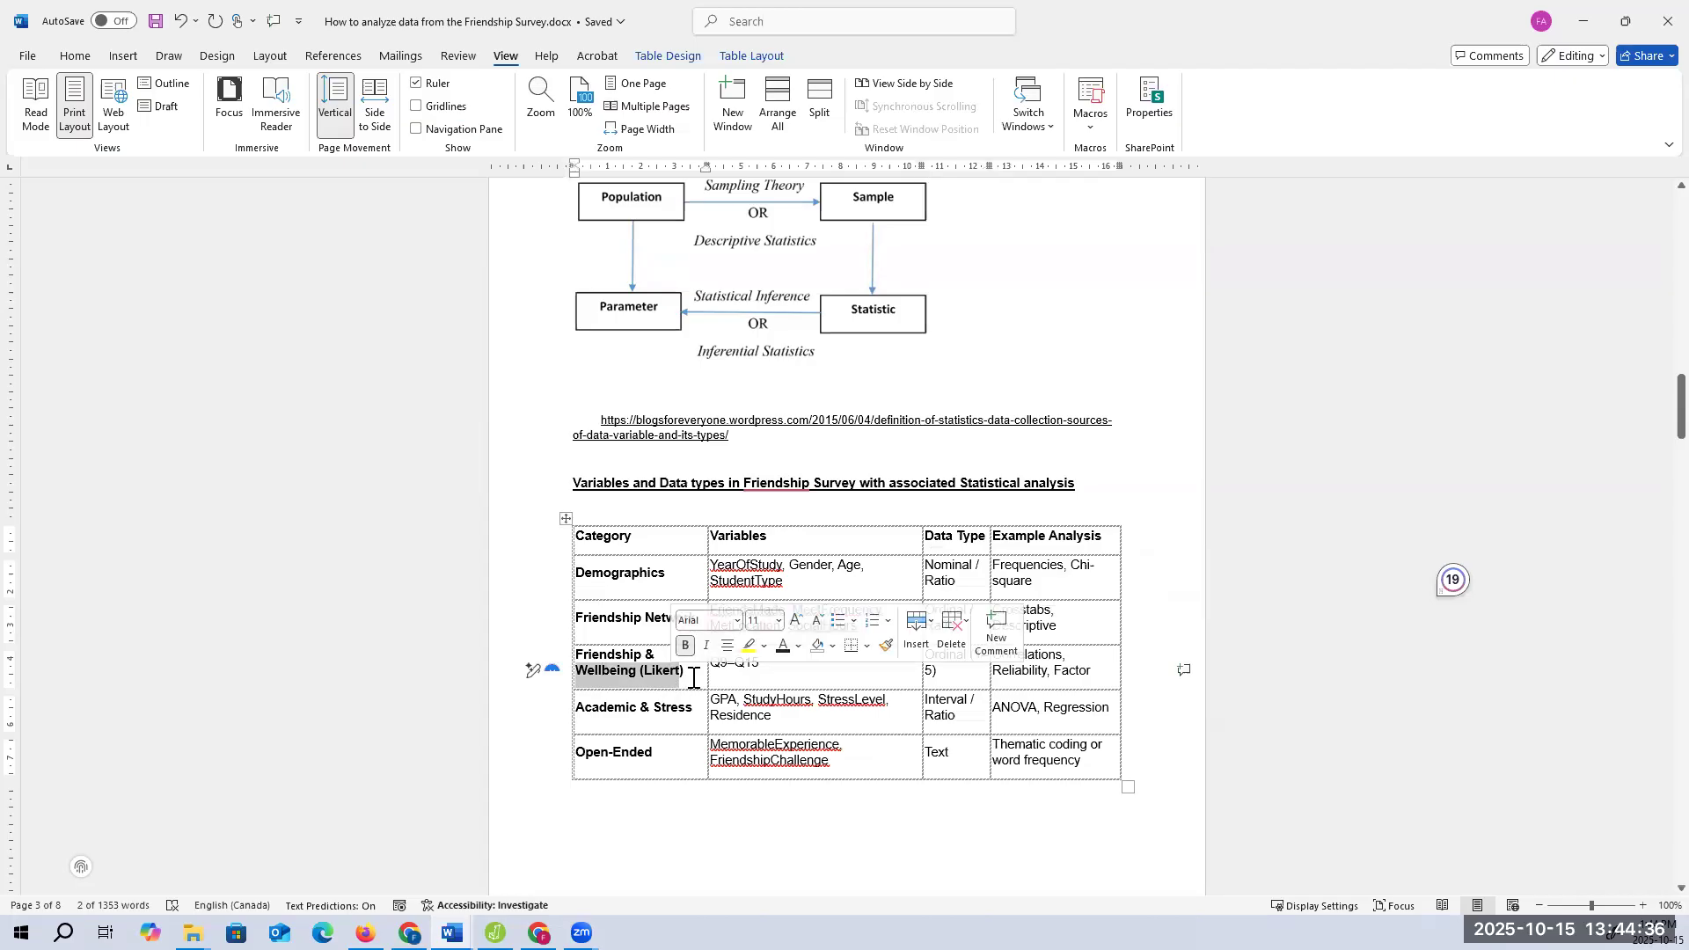
click(726, 675)
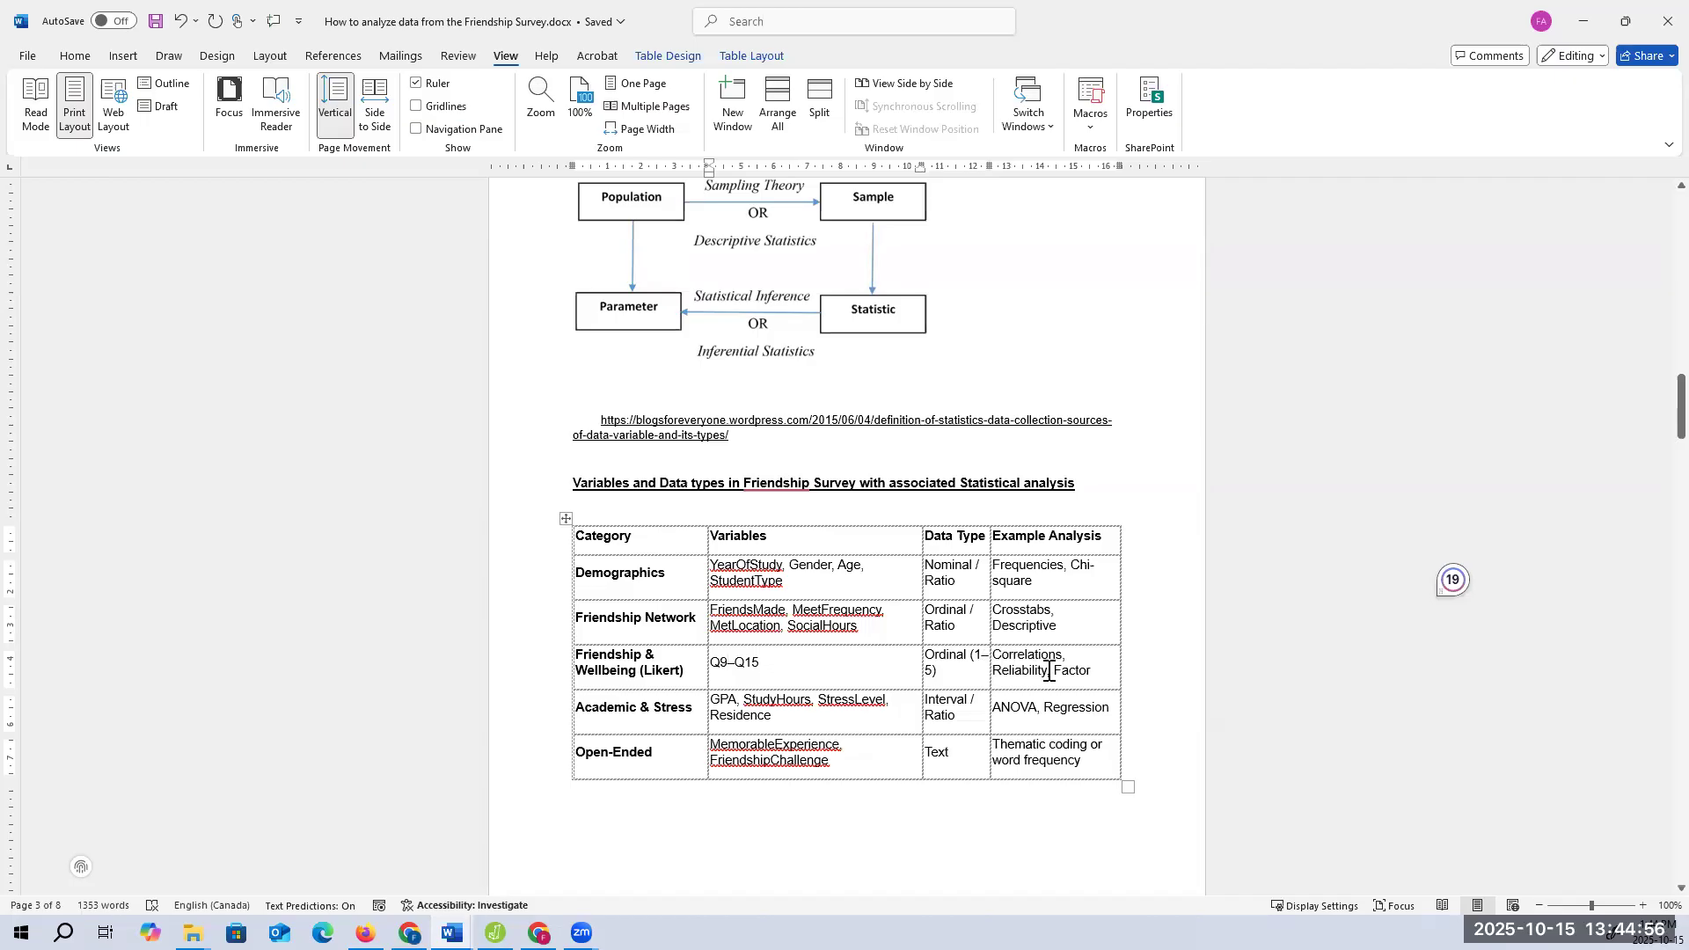
drag(1051, 672, 1091, 674)
click(1093, 674)
drag(994, 657, 1062, 656)
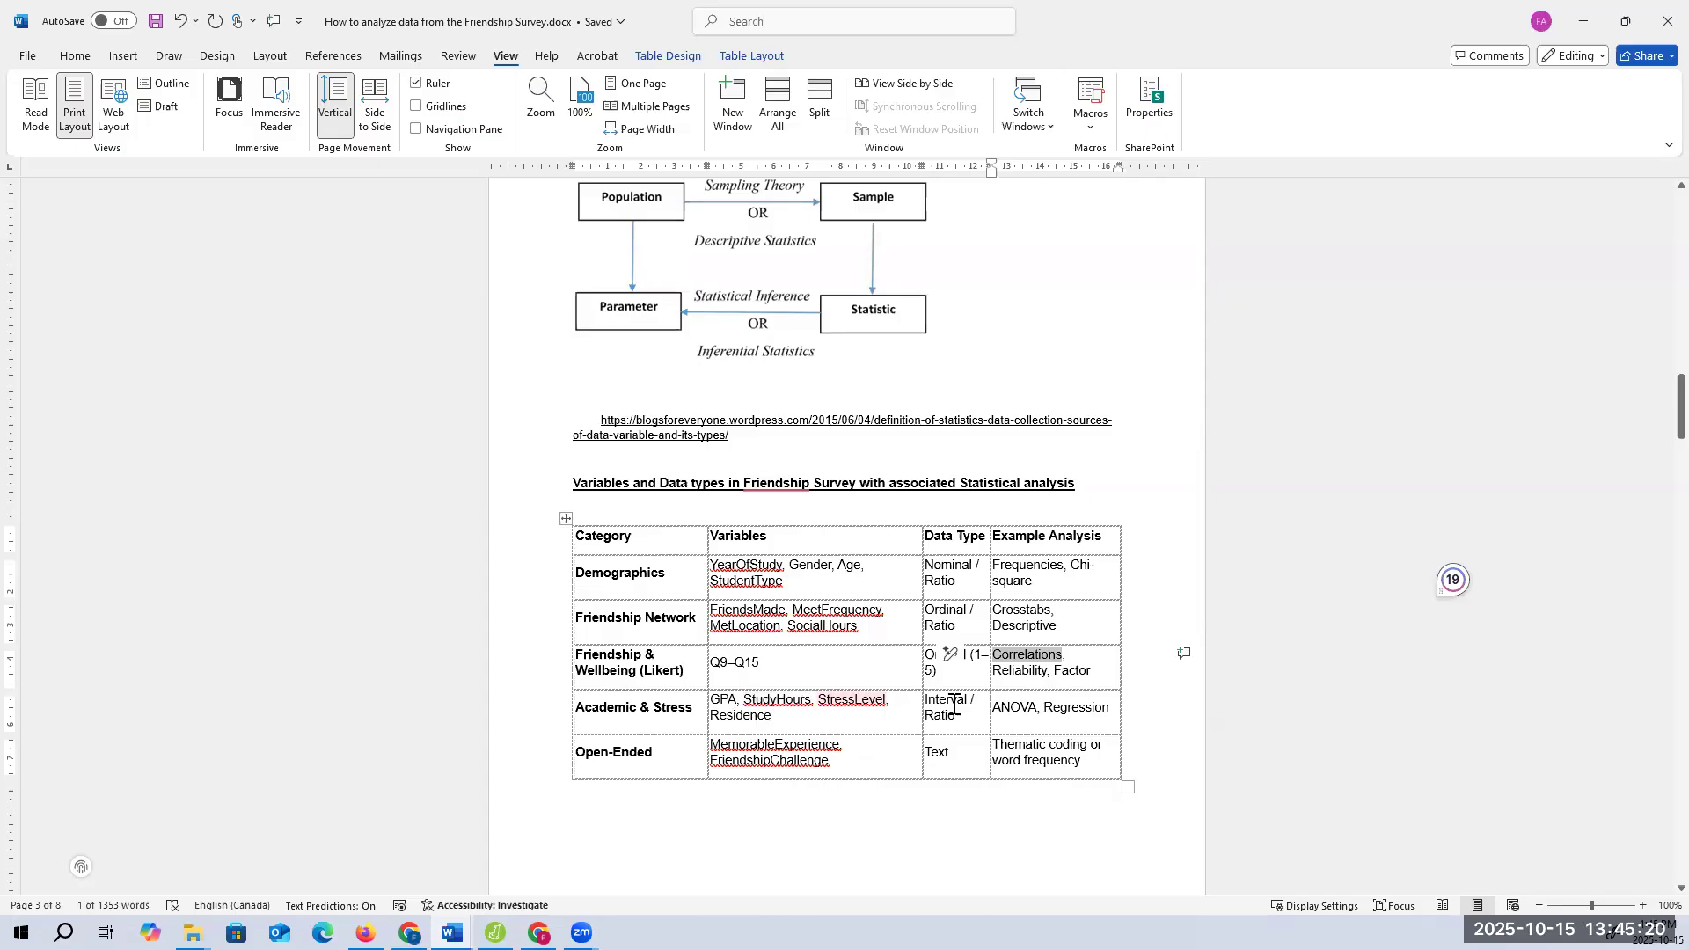
Highlight ANOVA and Regression for Academic & Stress and Crosstabs for Friendship Network in the survey variables table
drag(993, 708, 1035, 711)
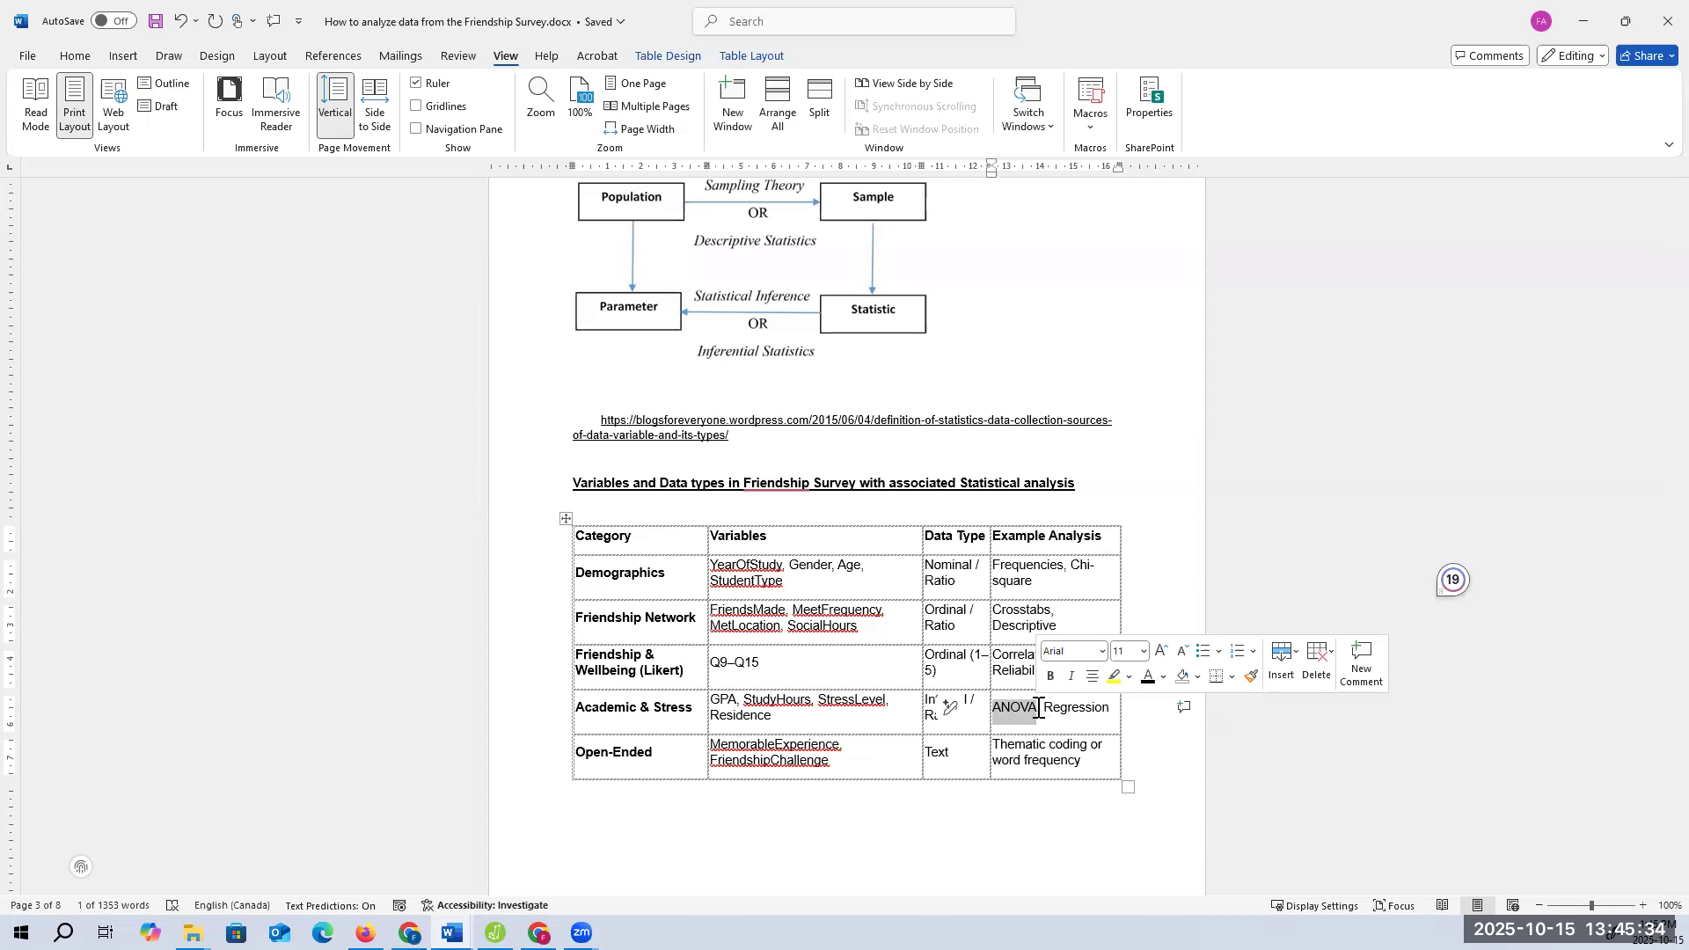
drag(1044, 708, 1107, 709)
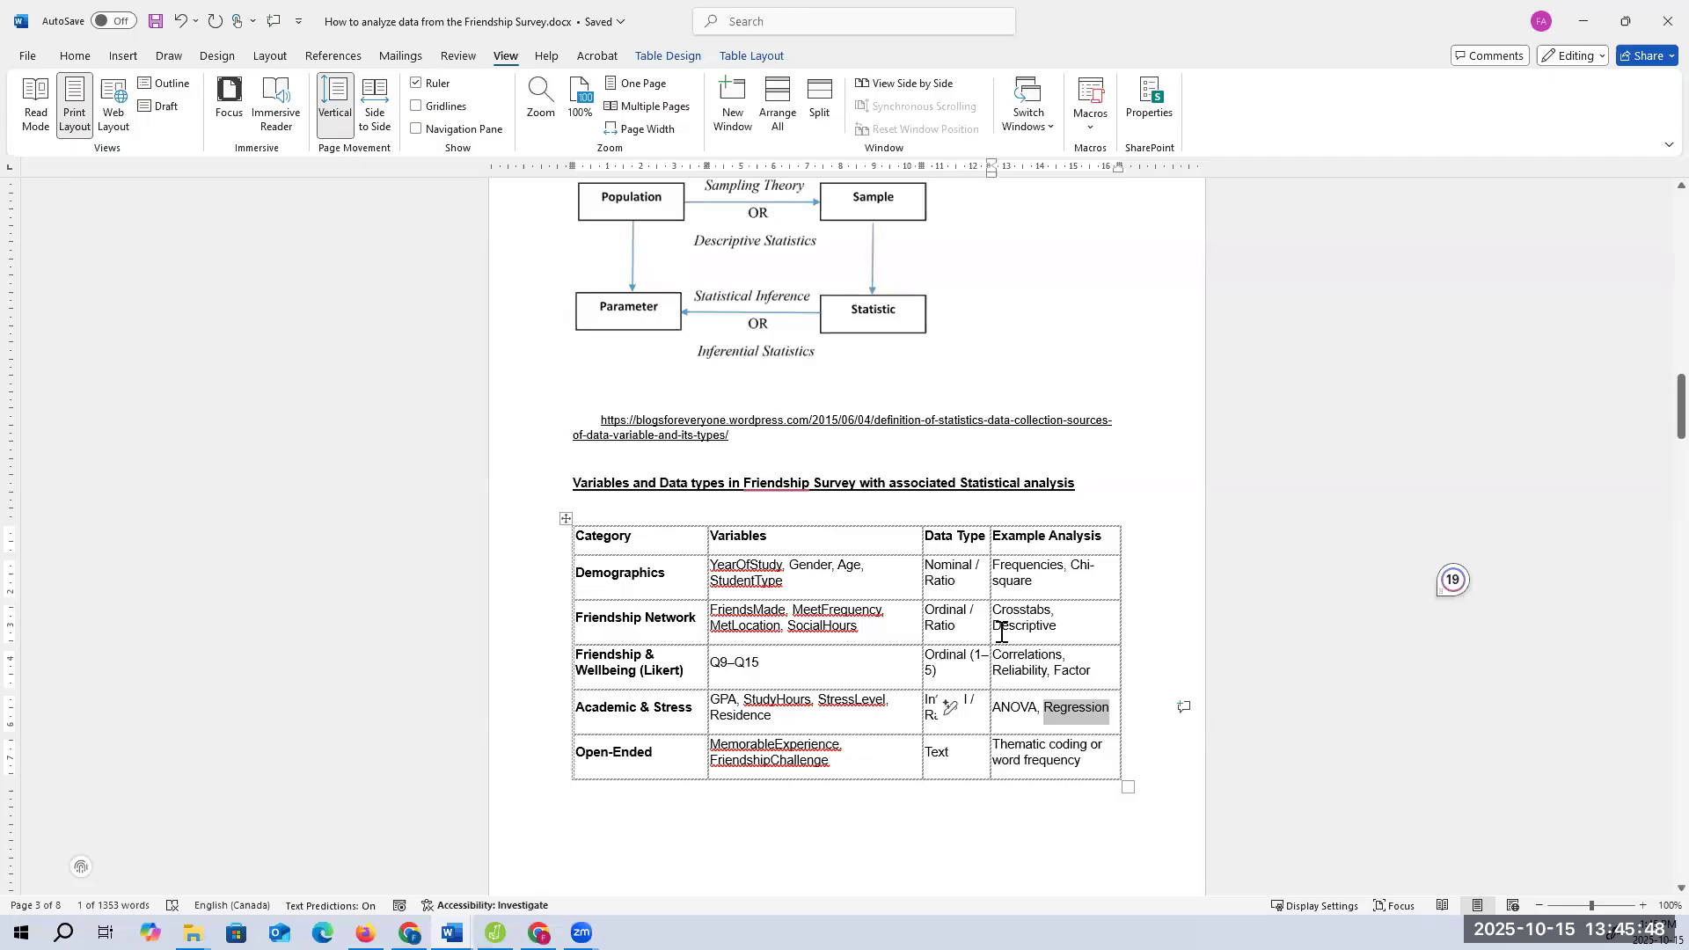
double_click(1050, 610)
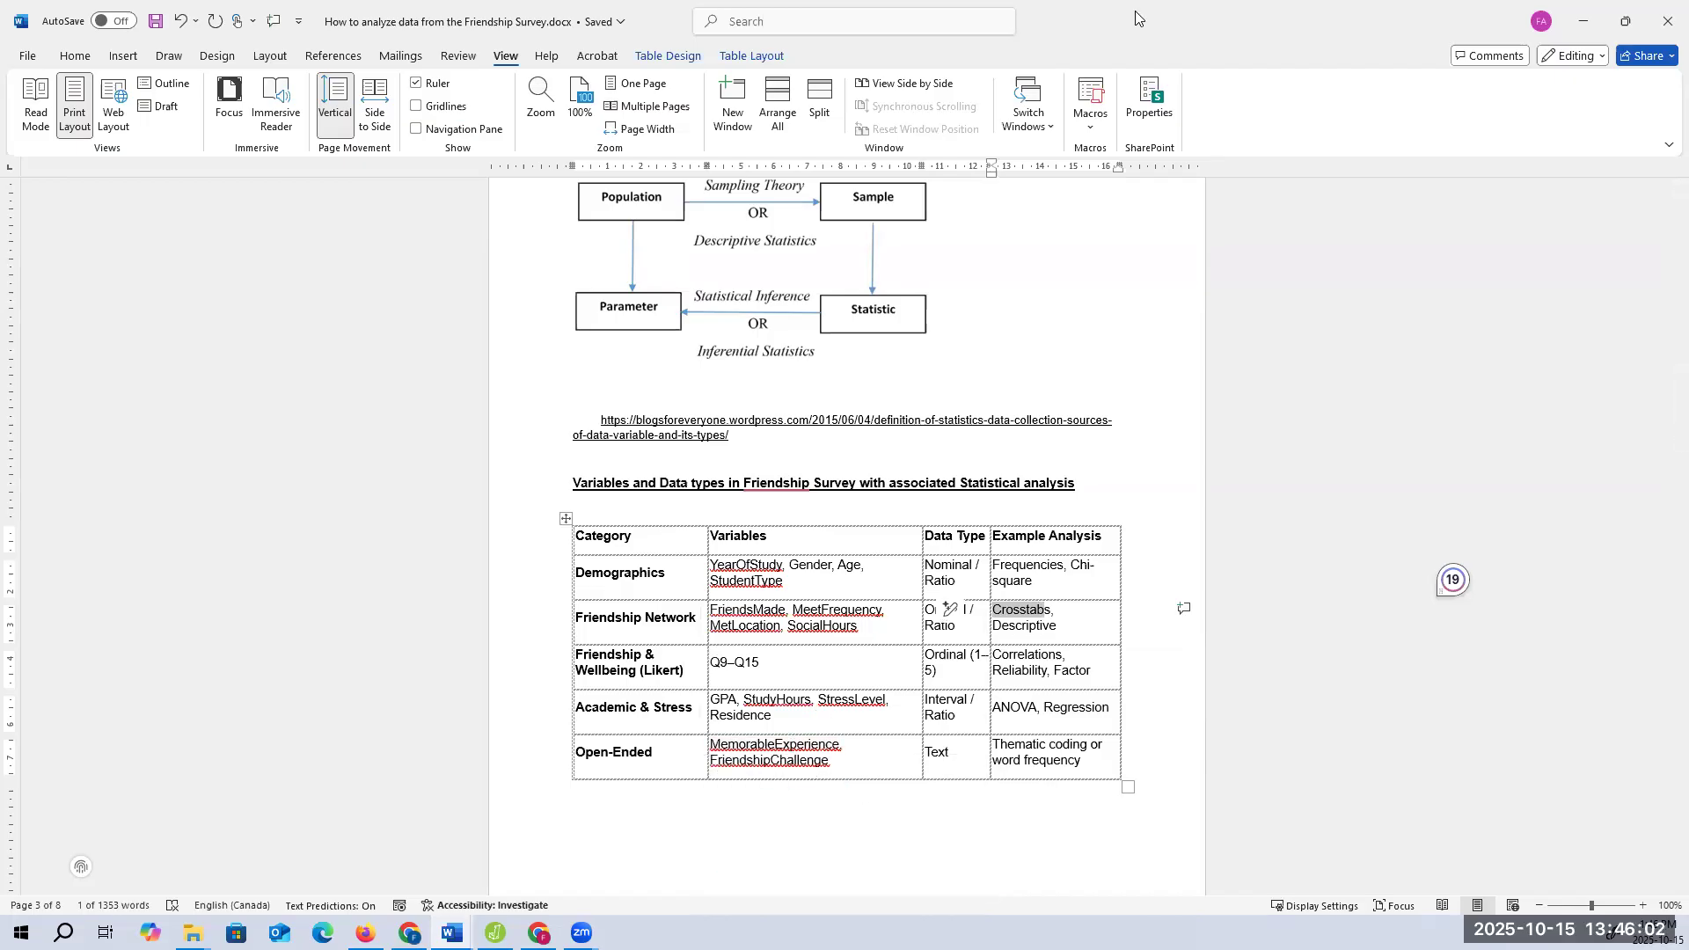
Glance at the JASP dataset and return to Word to examine the flowchart for choosing a test by predictor and outcome variables
key(alt+Tab)
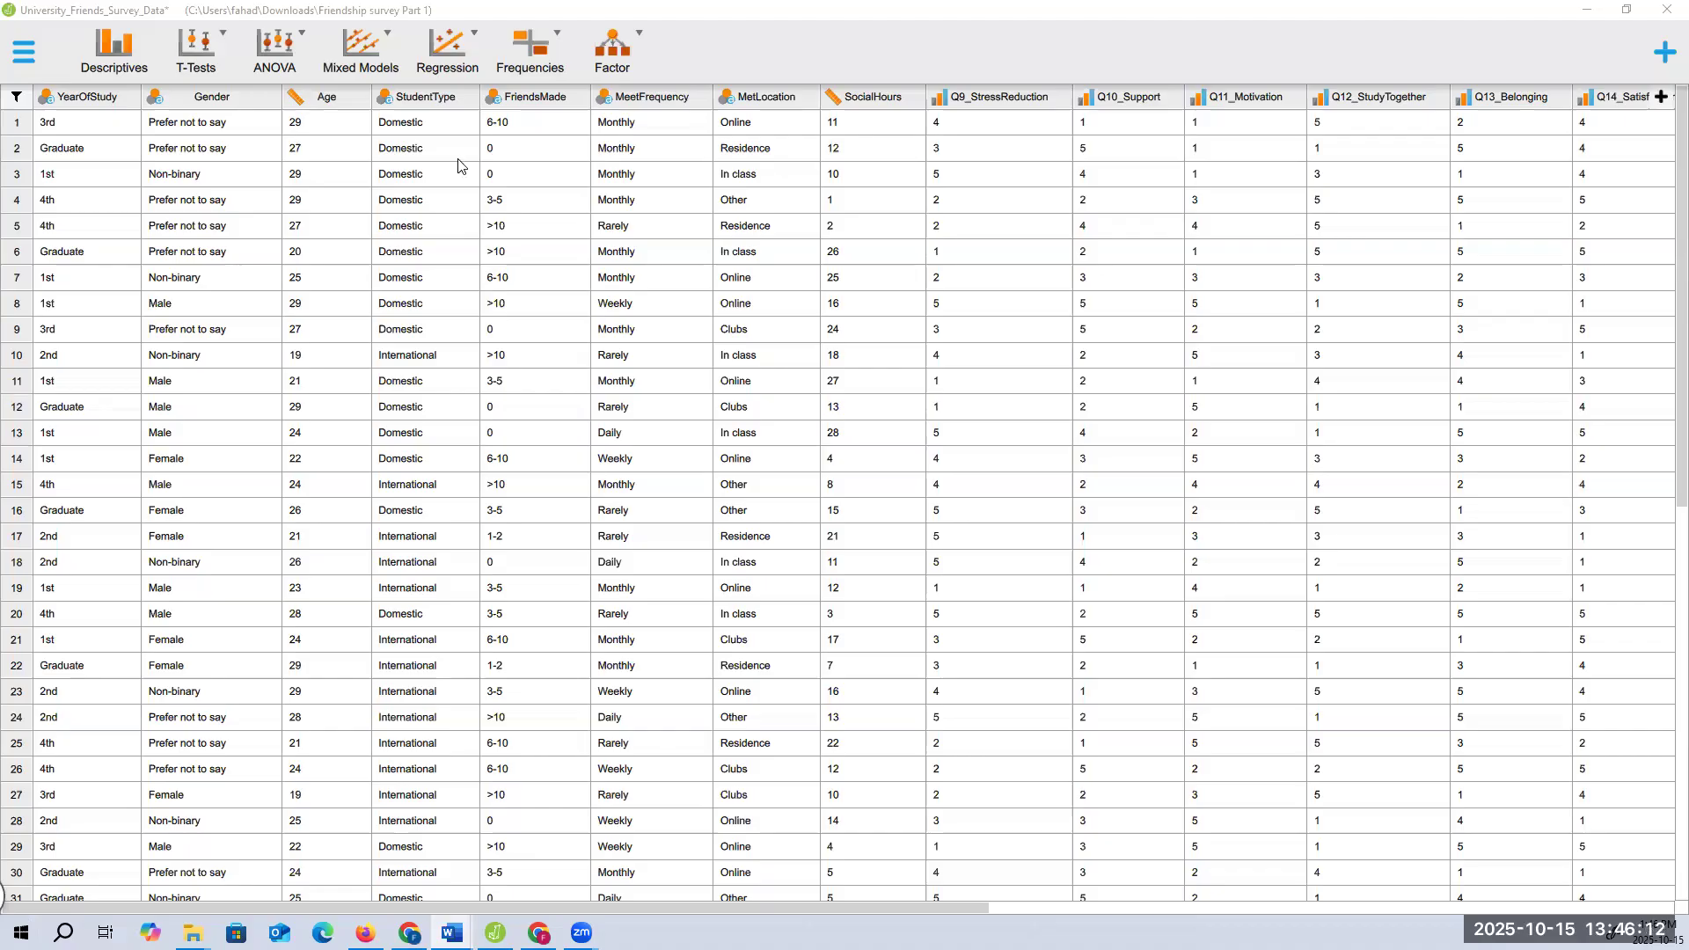
key(alt+Tab)
click(808, 157)
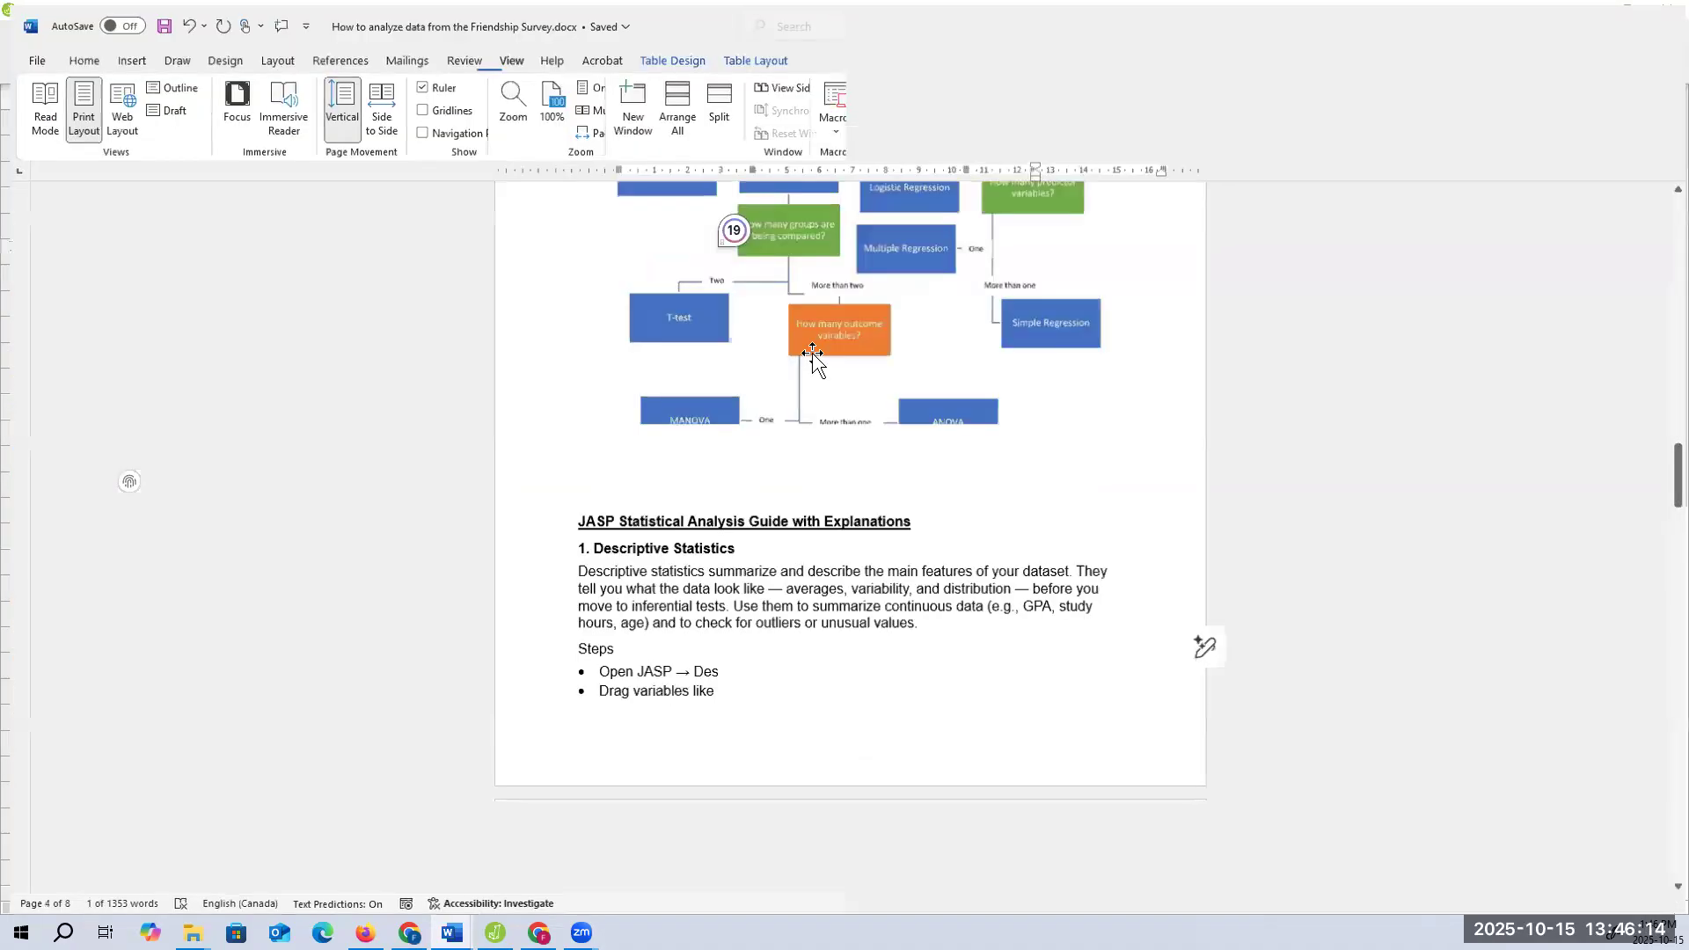
scroll(822, 354, up, 5)
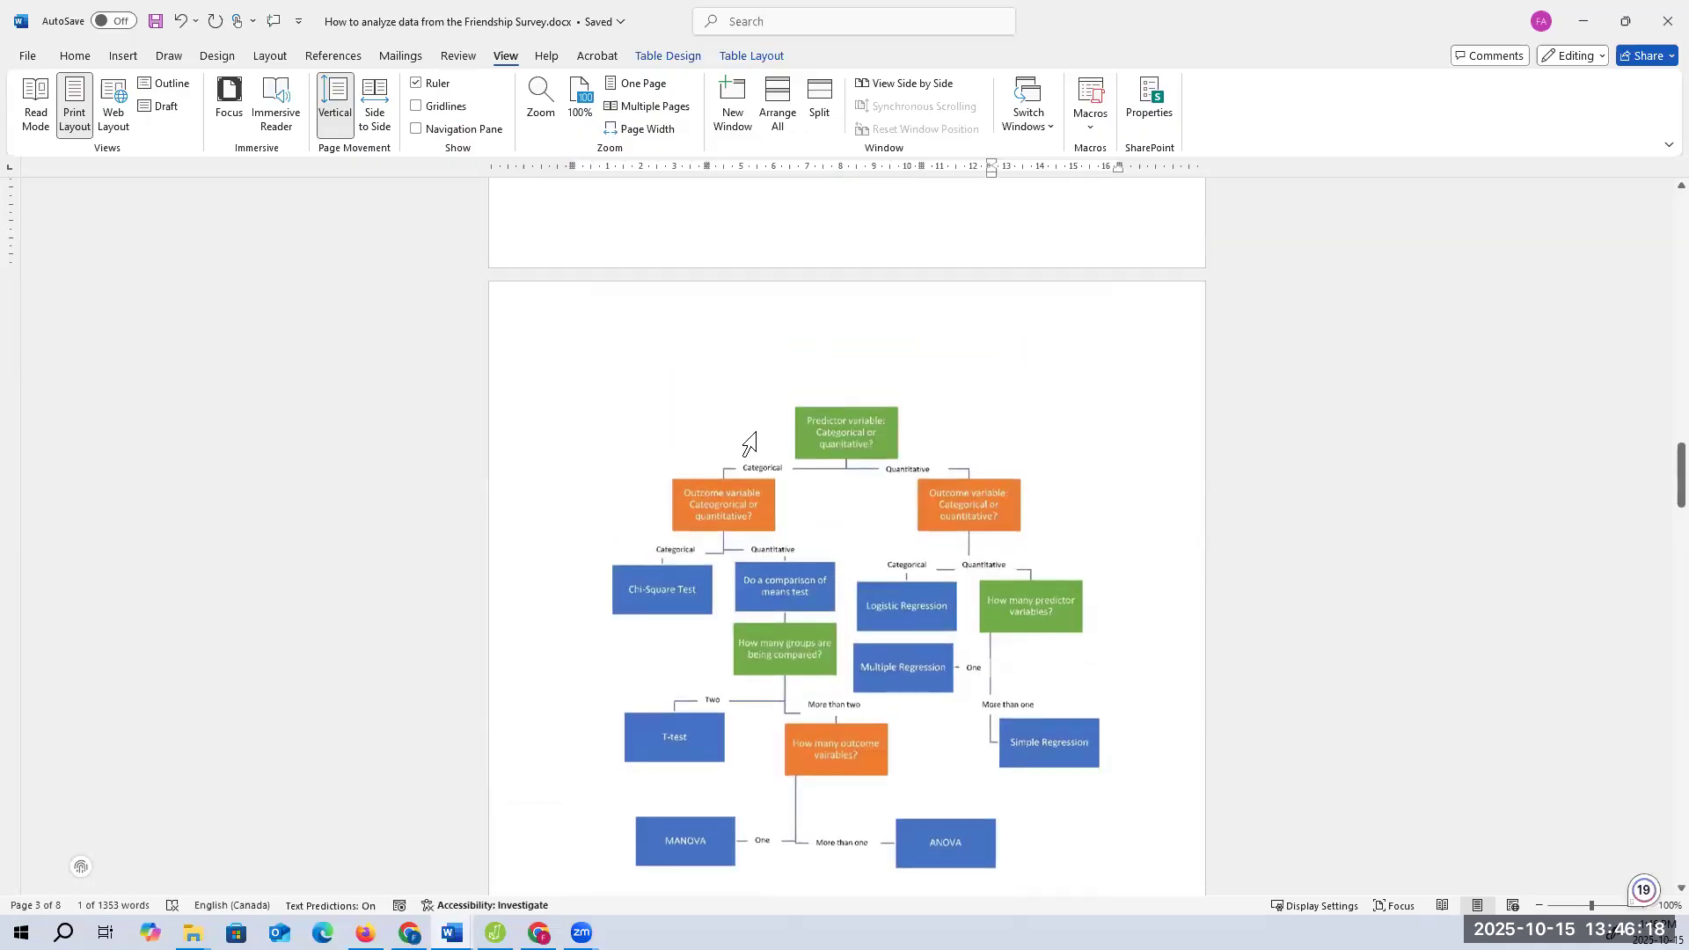
click(703, 329)
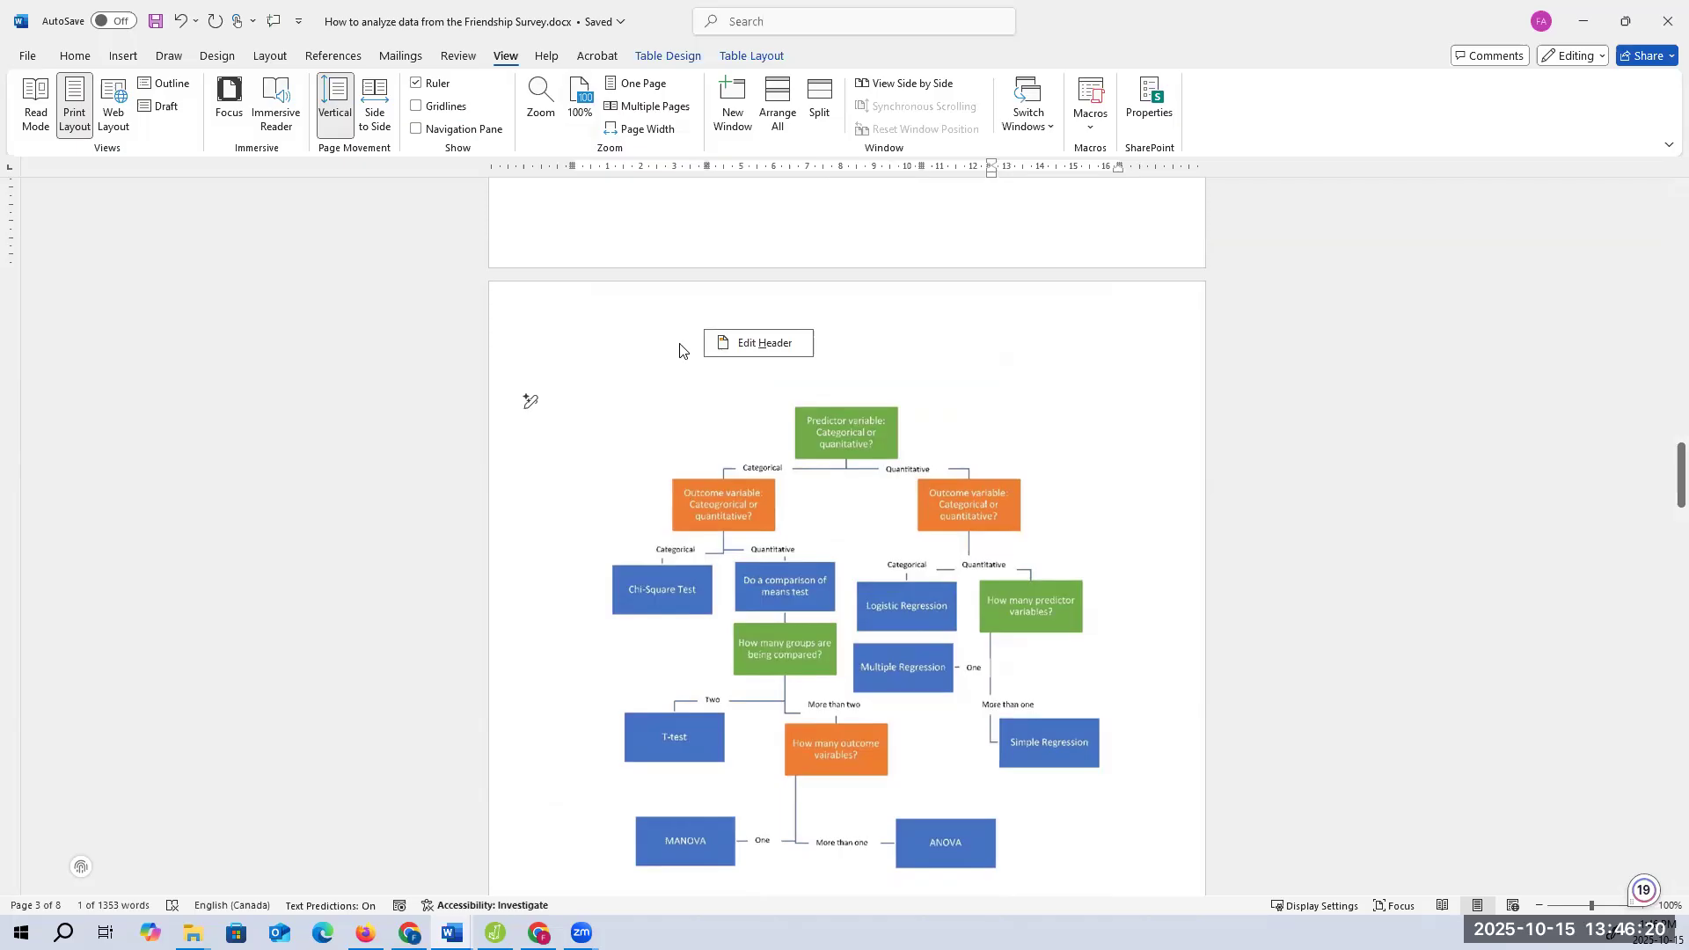
click(629, 406)
scroll(850, 414, down, 1)
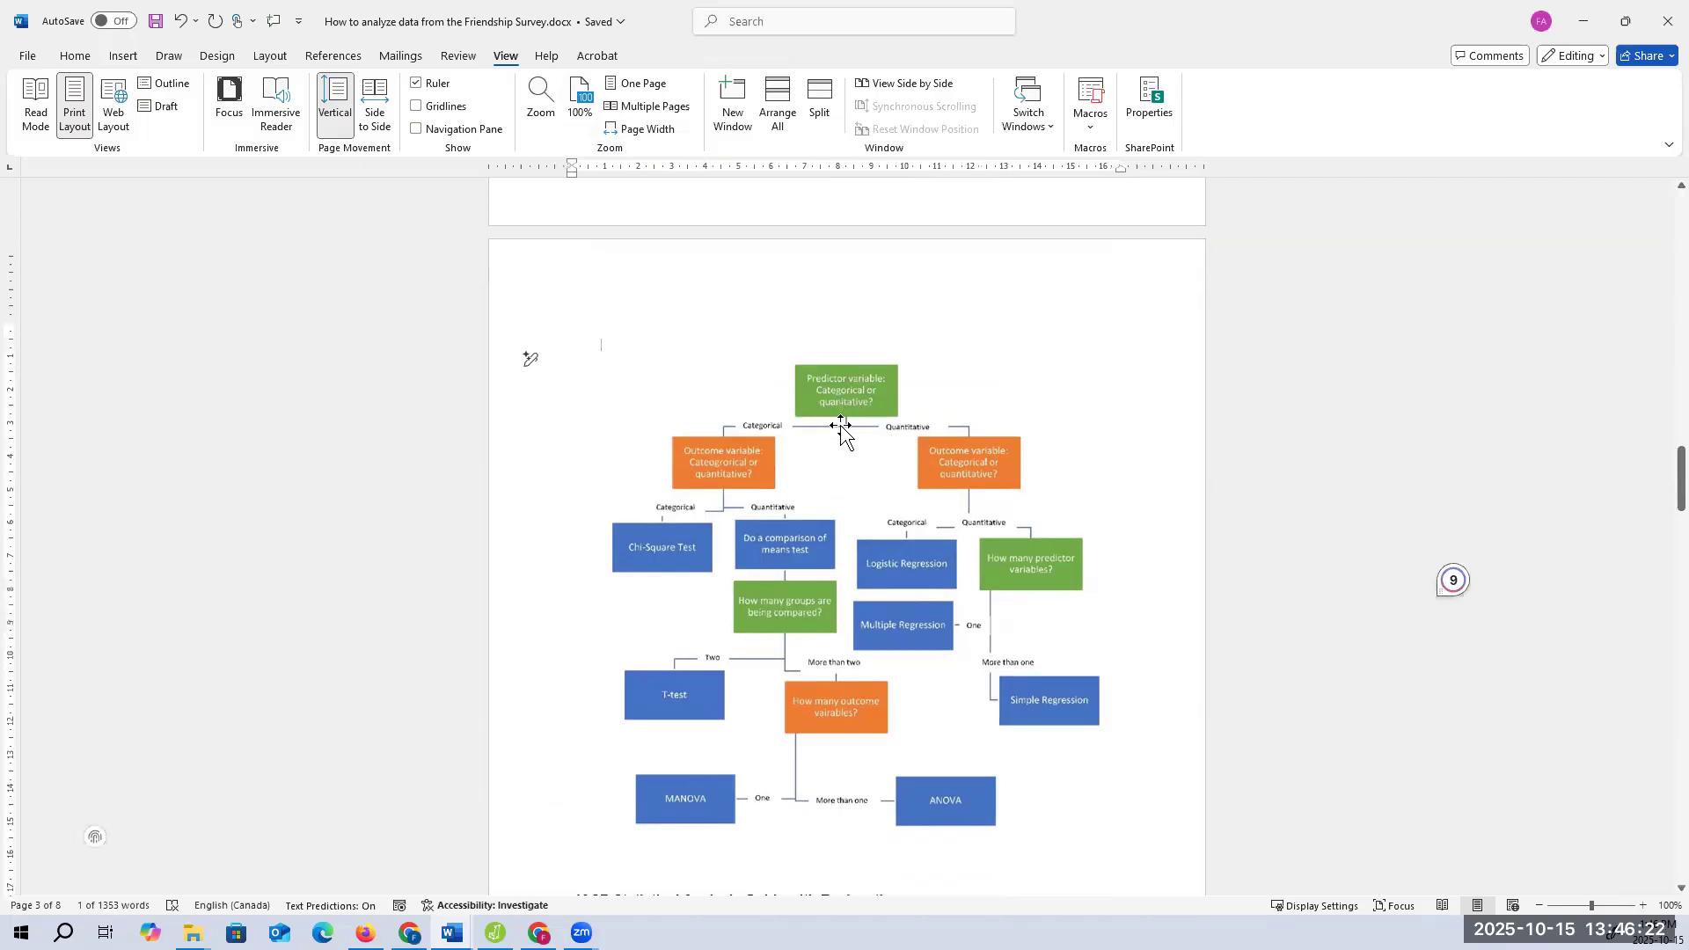
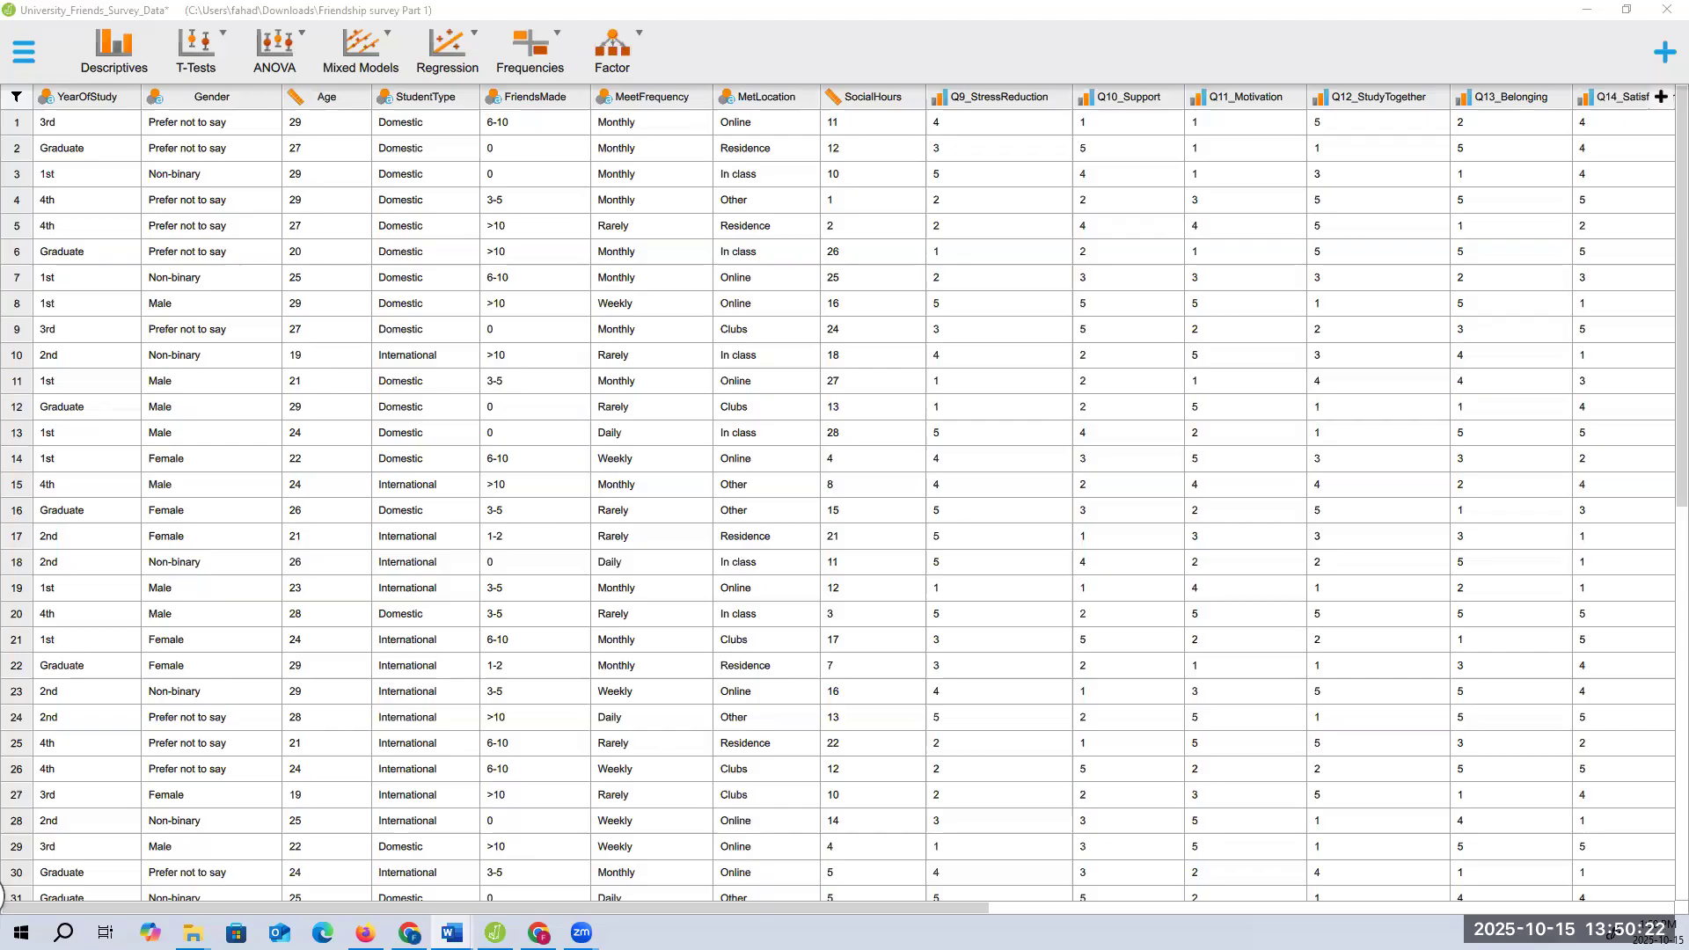
Switch to JASP and run Descriptive Statistics on Age, SocialHours, GPA, StudyHours and StressLevel
click(118, 70)
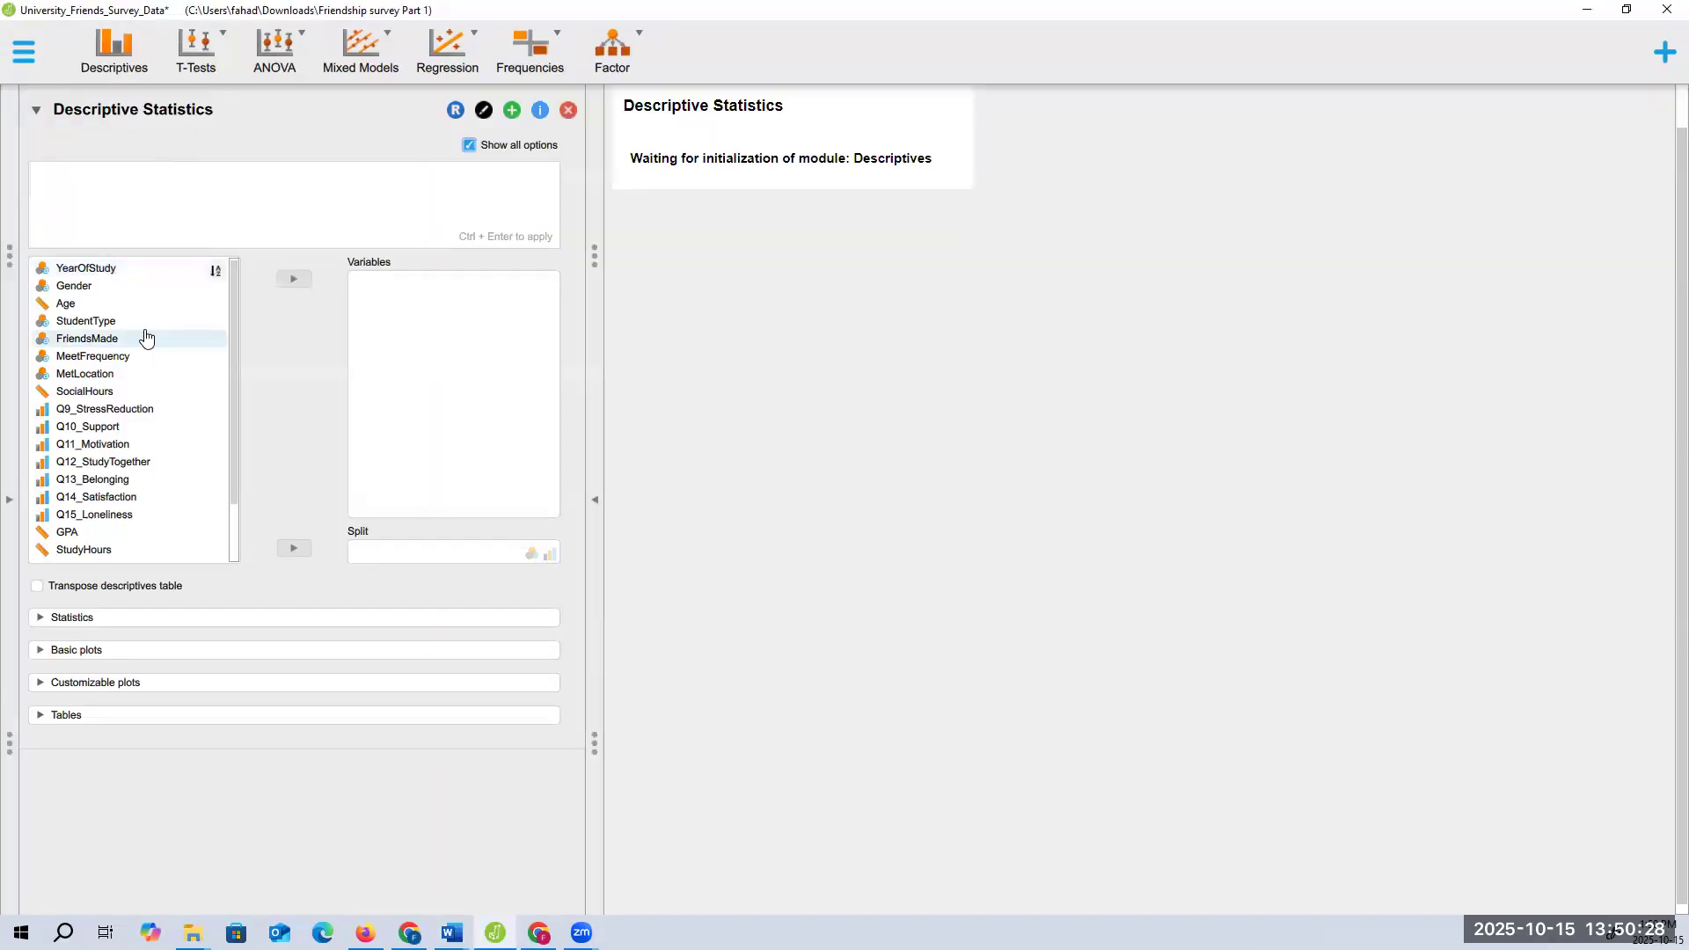
click(67, 305)
drag(284, 316, 446, 326)
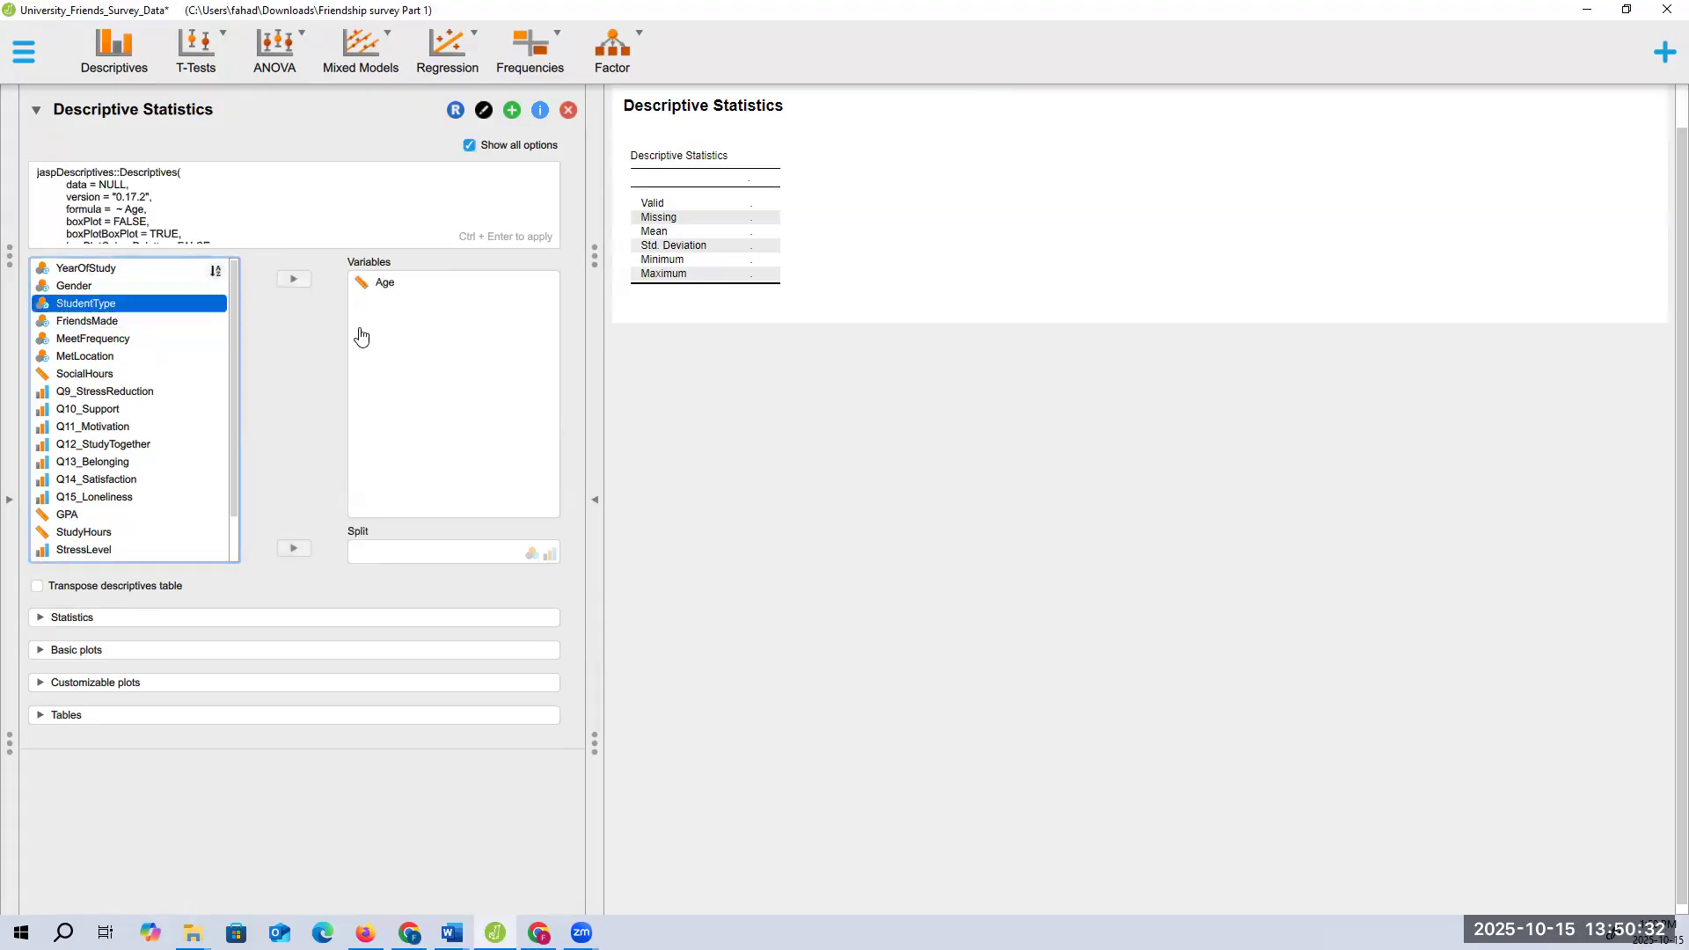
click(132, 375)
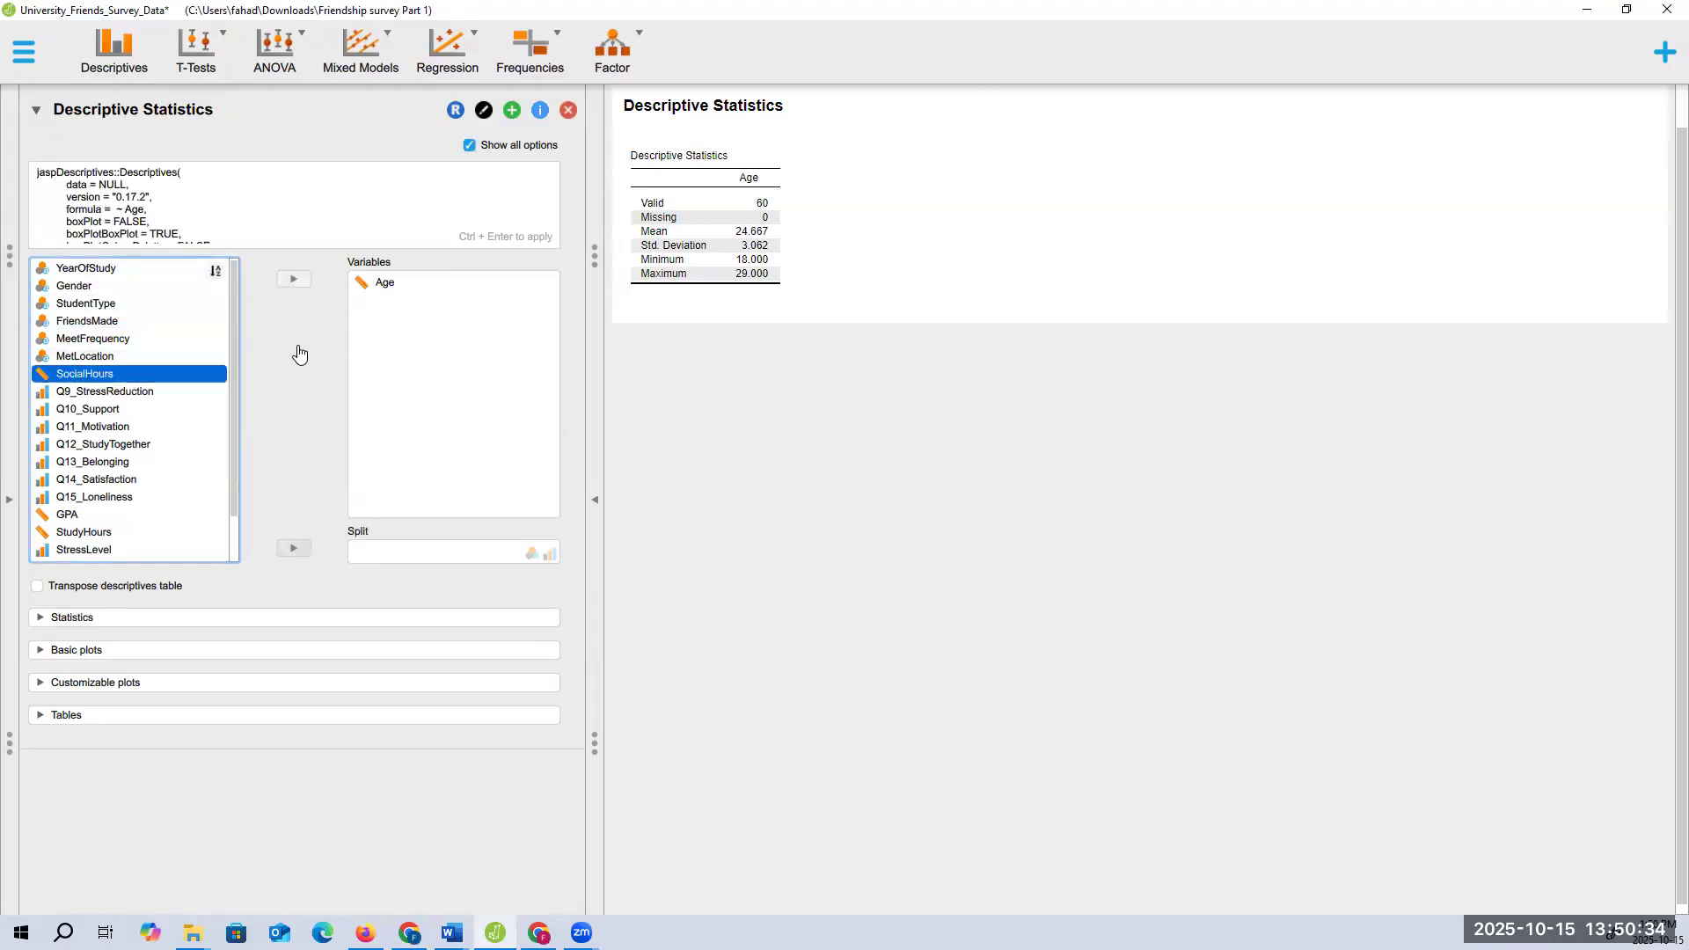
drag(437, 331, 430, 335)
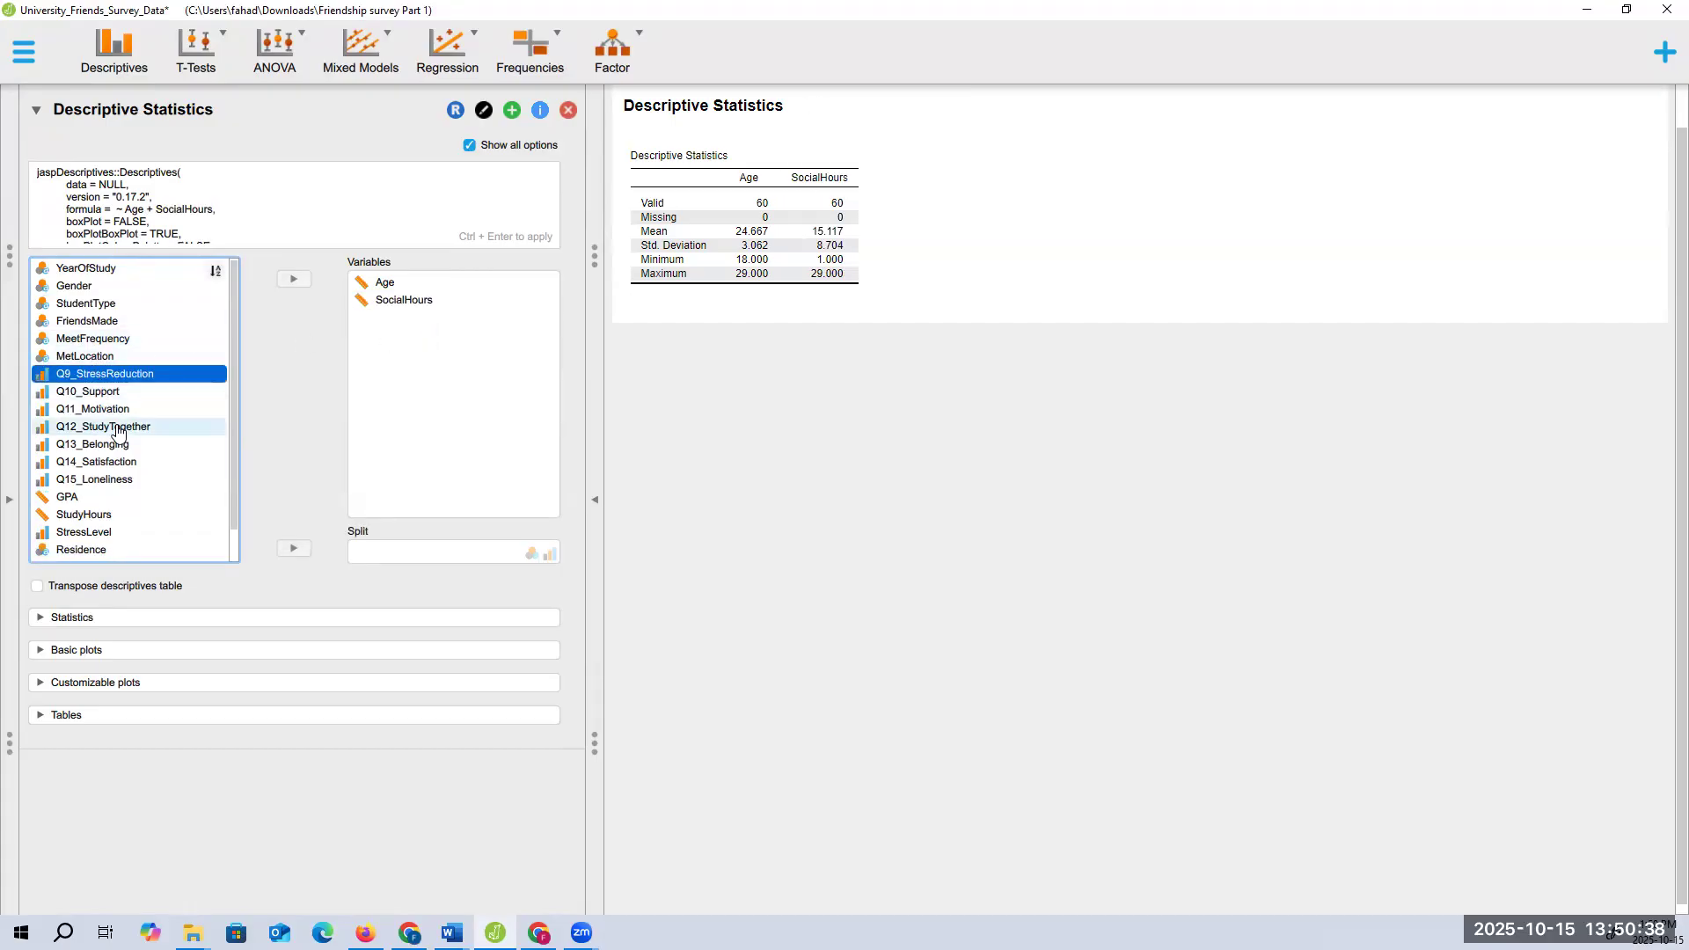
click(79, 497)
drag(451, 361, 449, 360)
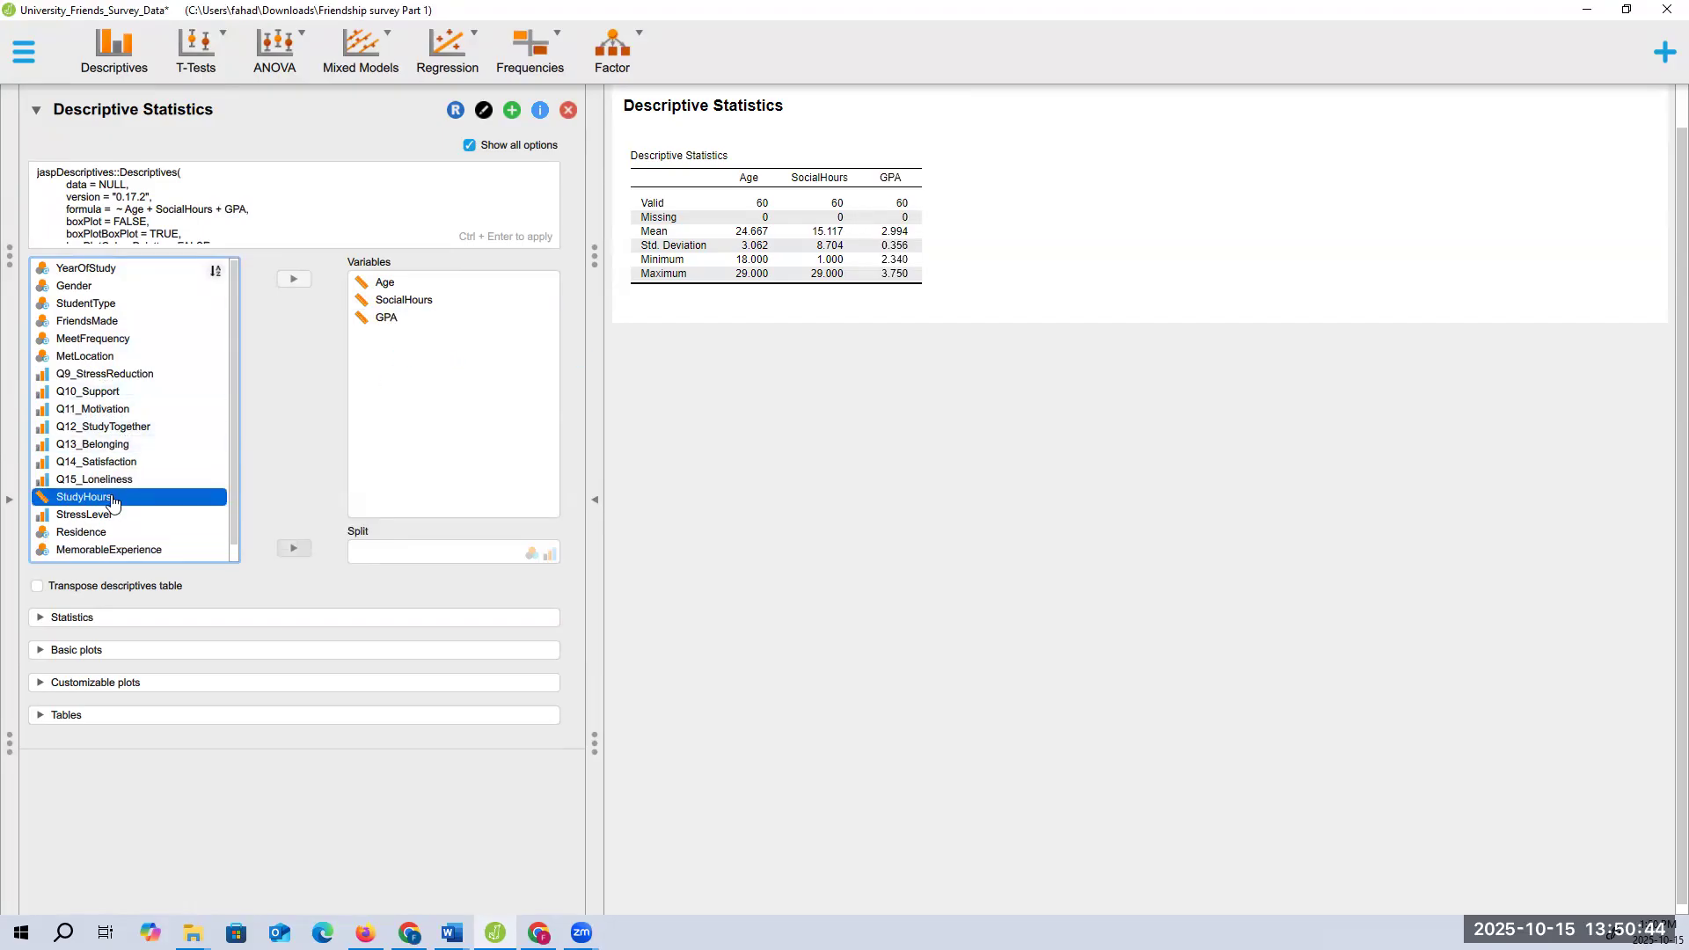
drag(112, 500, 436, 388)
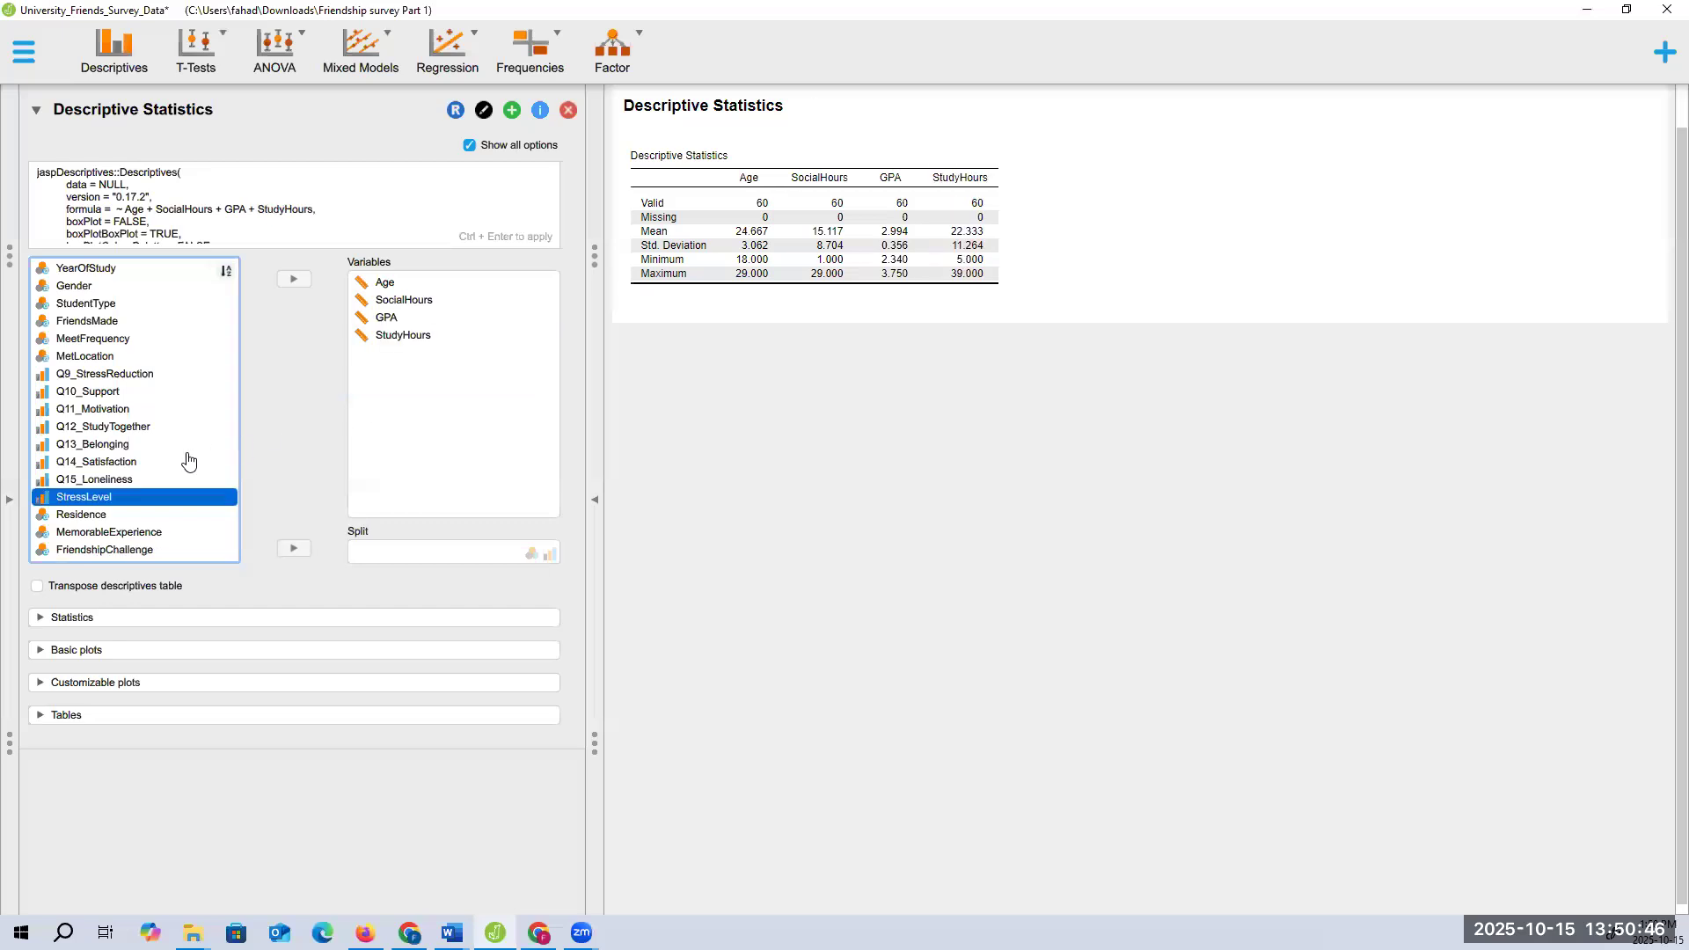
drag(118, 500, 438, 399)
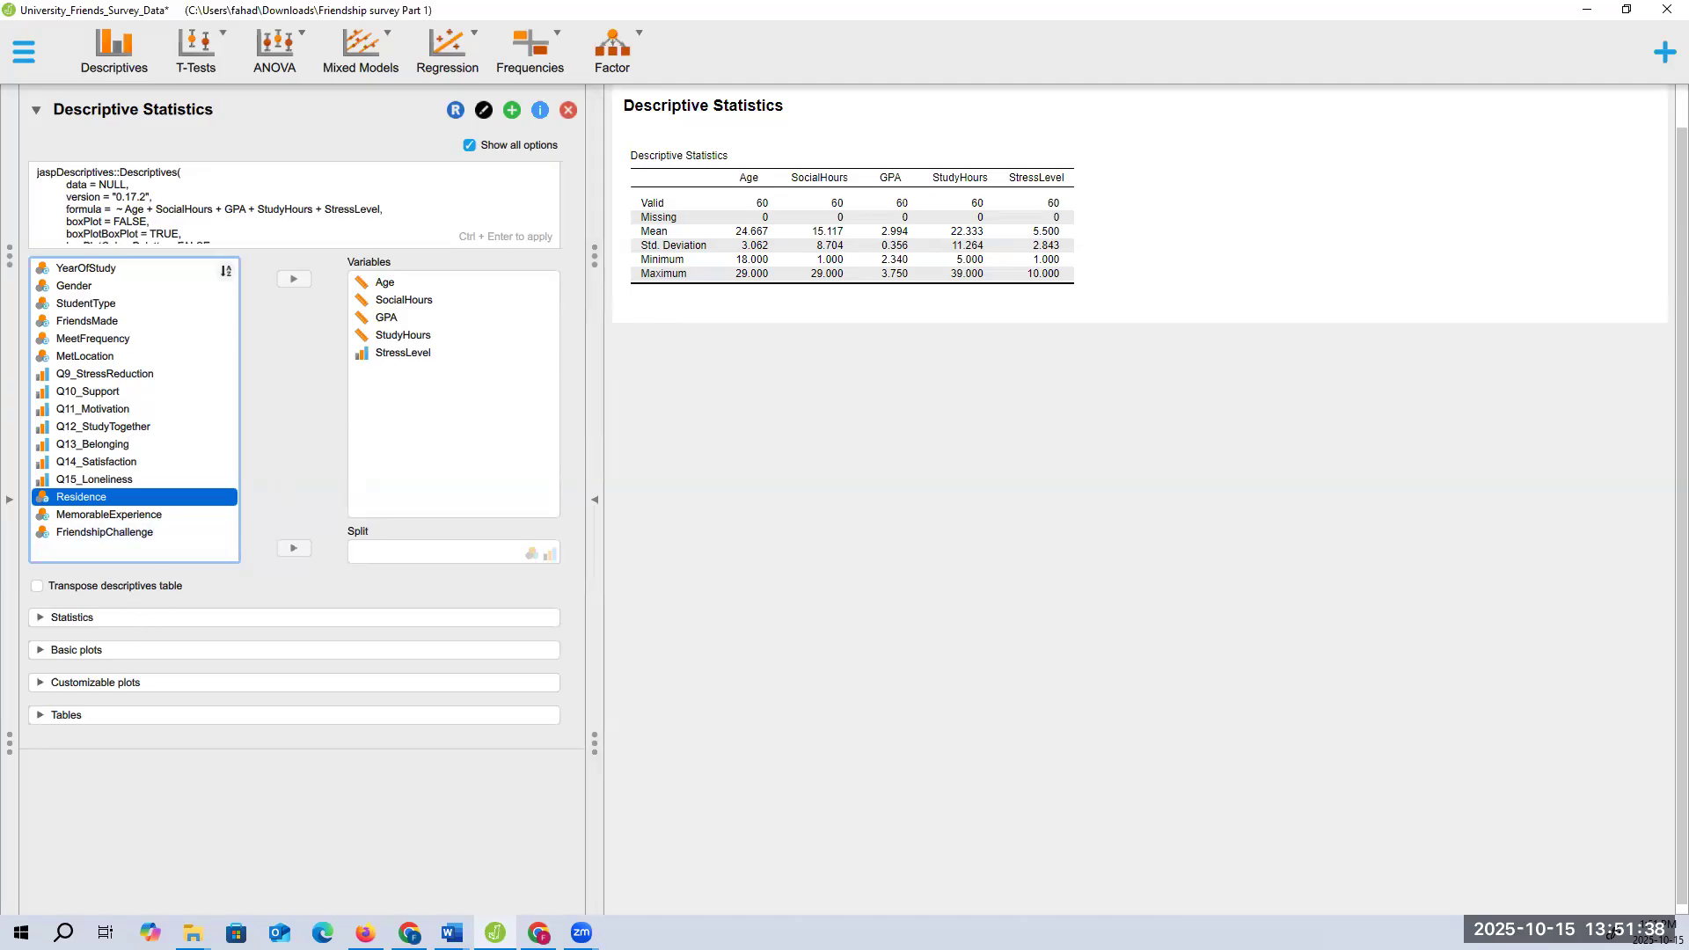
Add distribution plots for the five selected variables to the descriptive statistics output
key(alt+Tab)
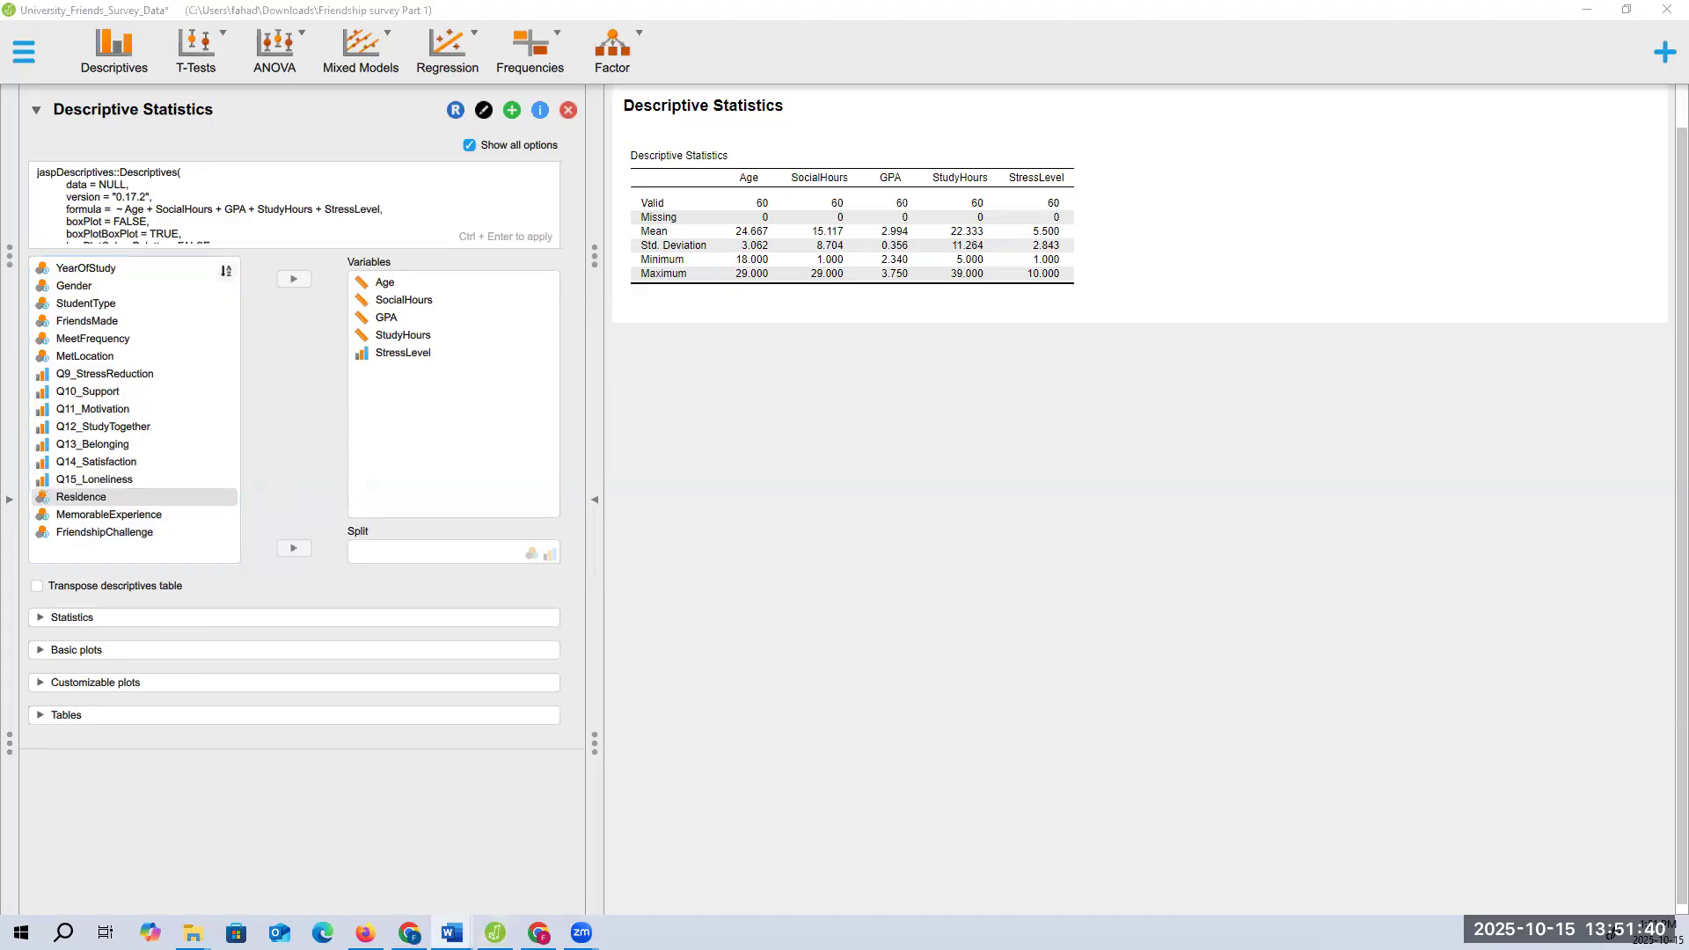
click(37, 656)
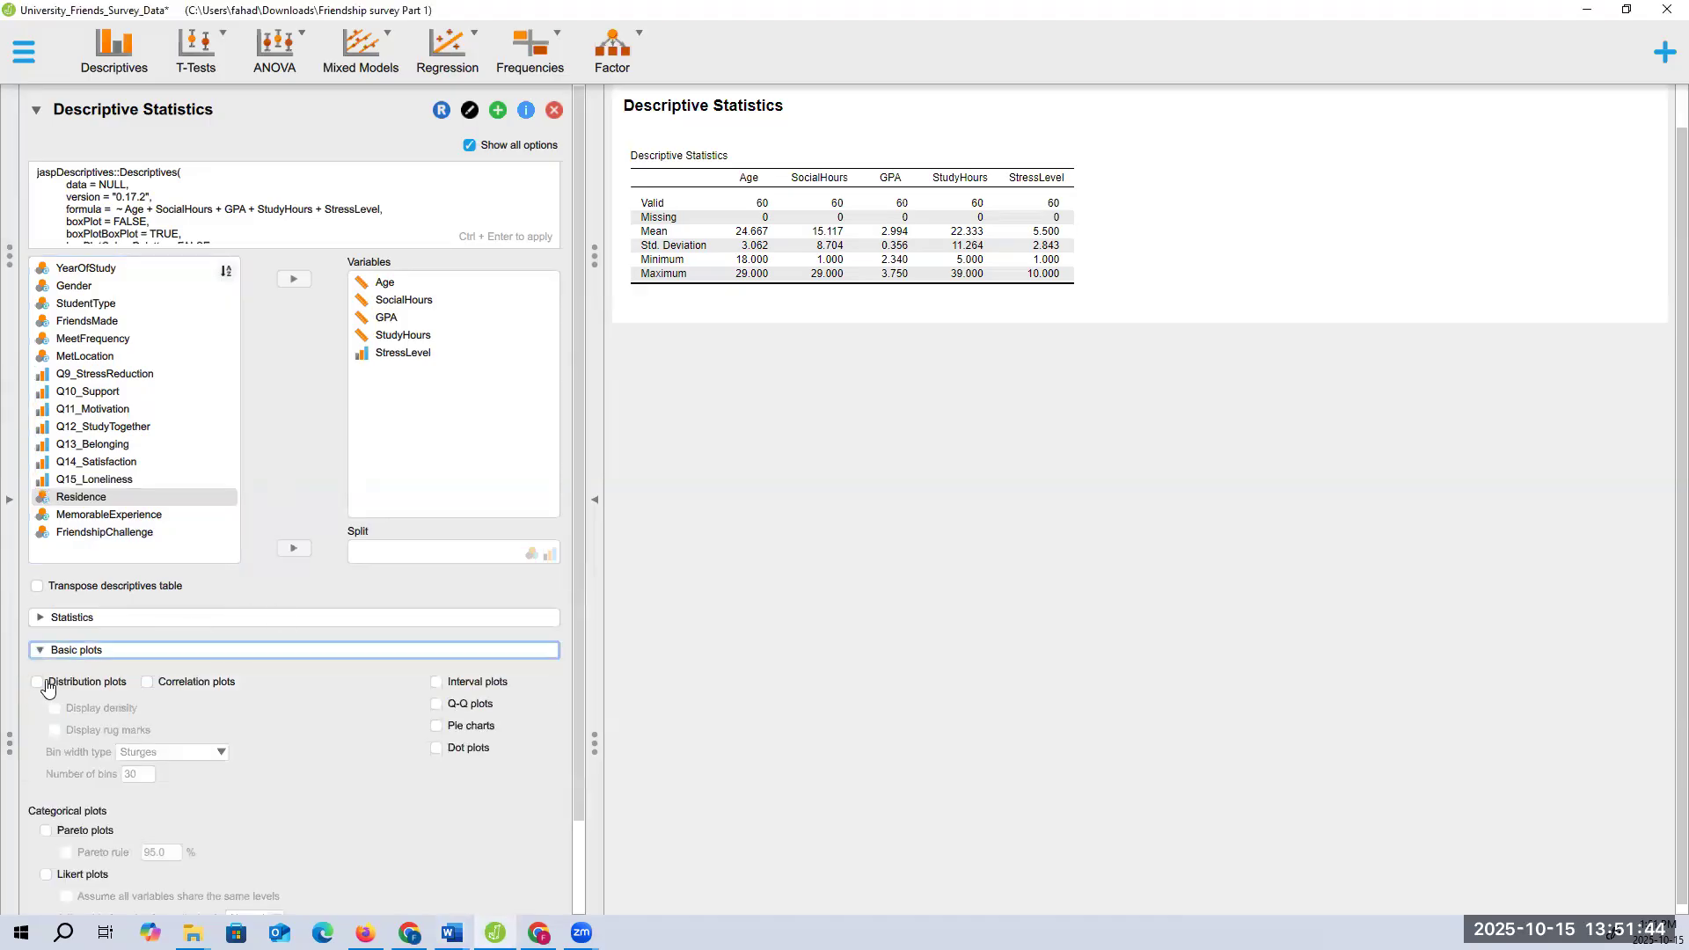
click(47, 685)
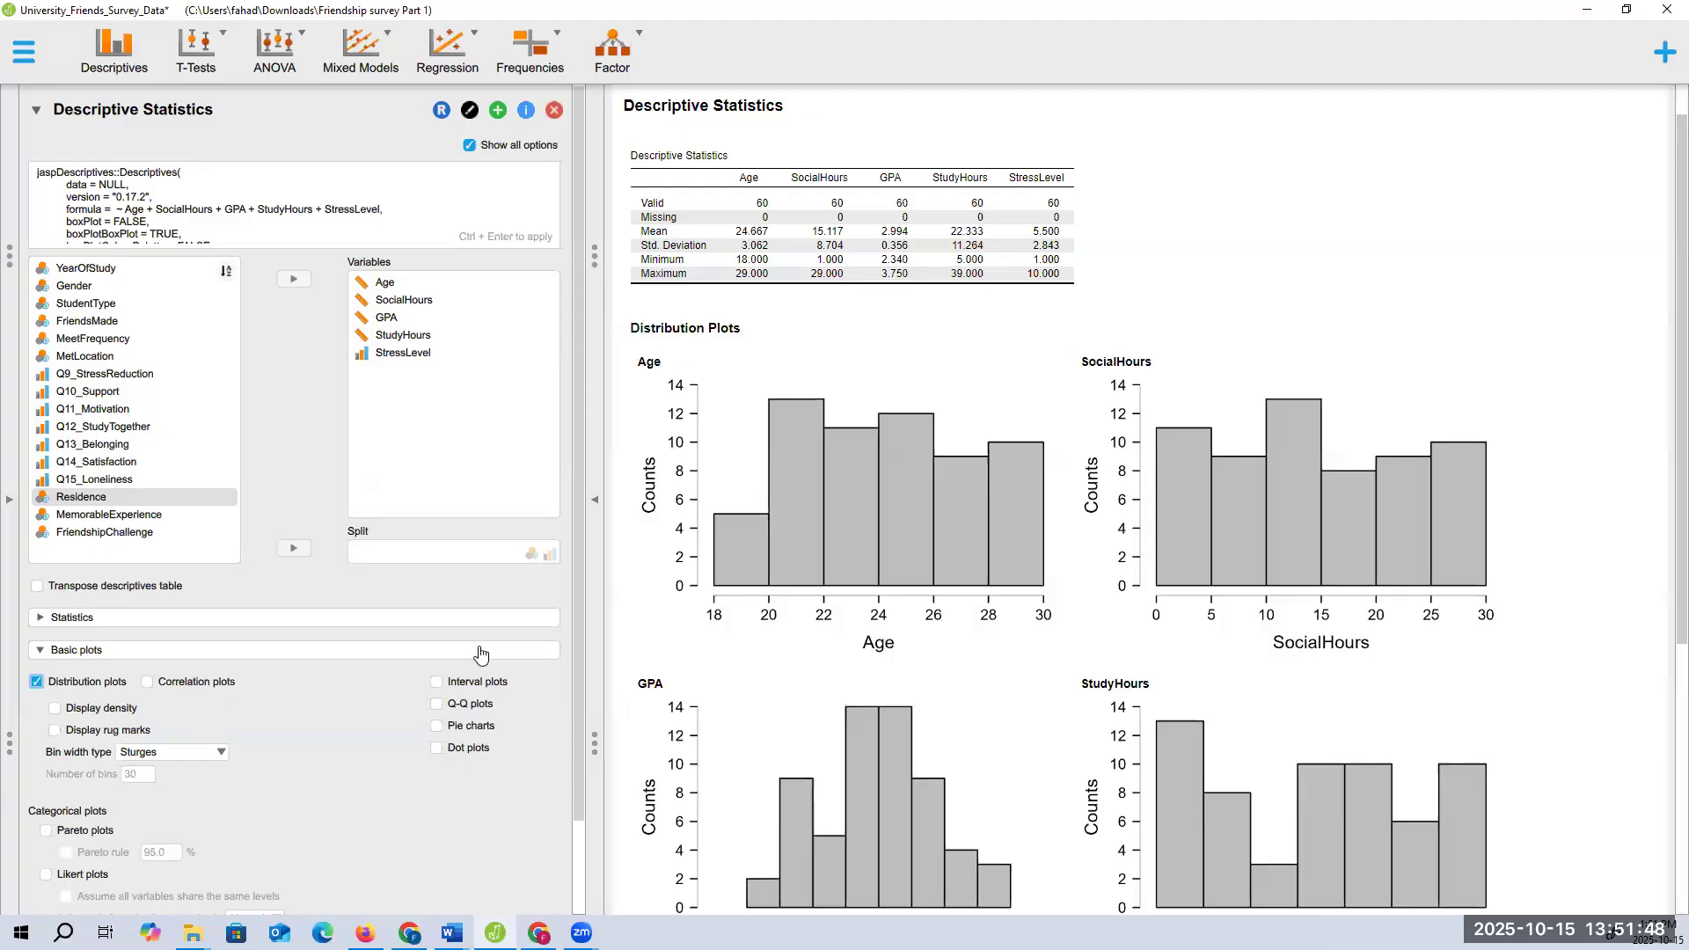
Try interval plots for the selected variables, review them in the output and turn them off
scroll(341, 715, down, 2)
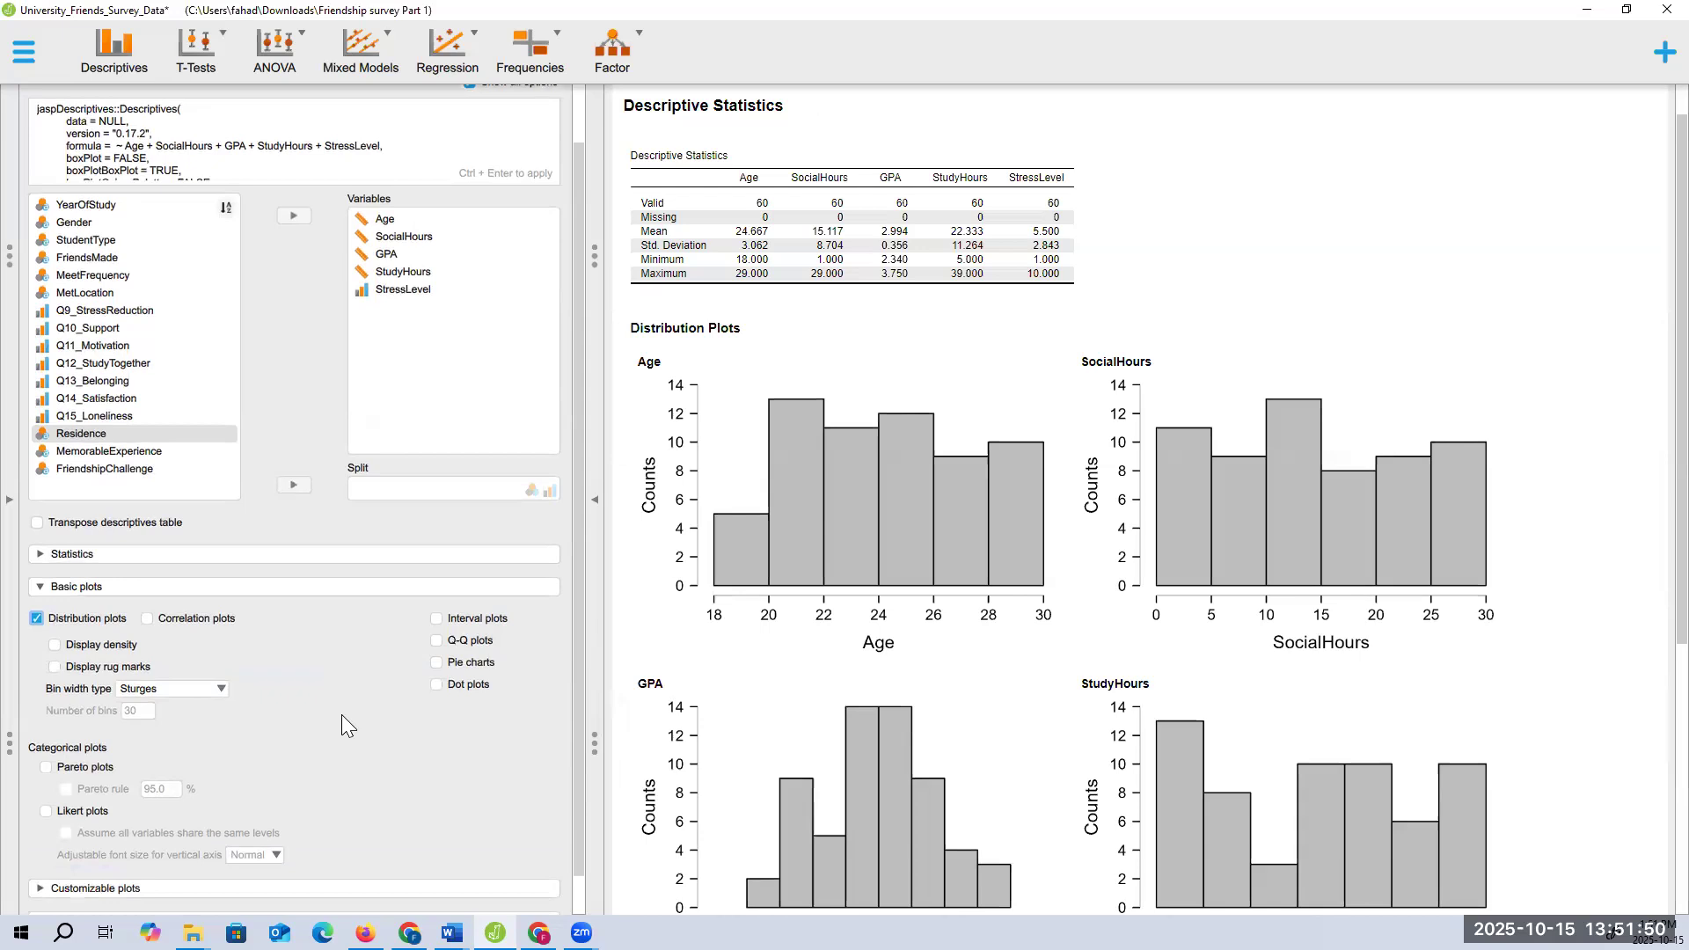
click(439, 622)
scroll(1139, 690, down, 10)
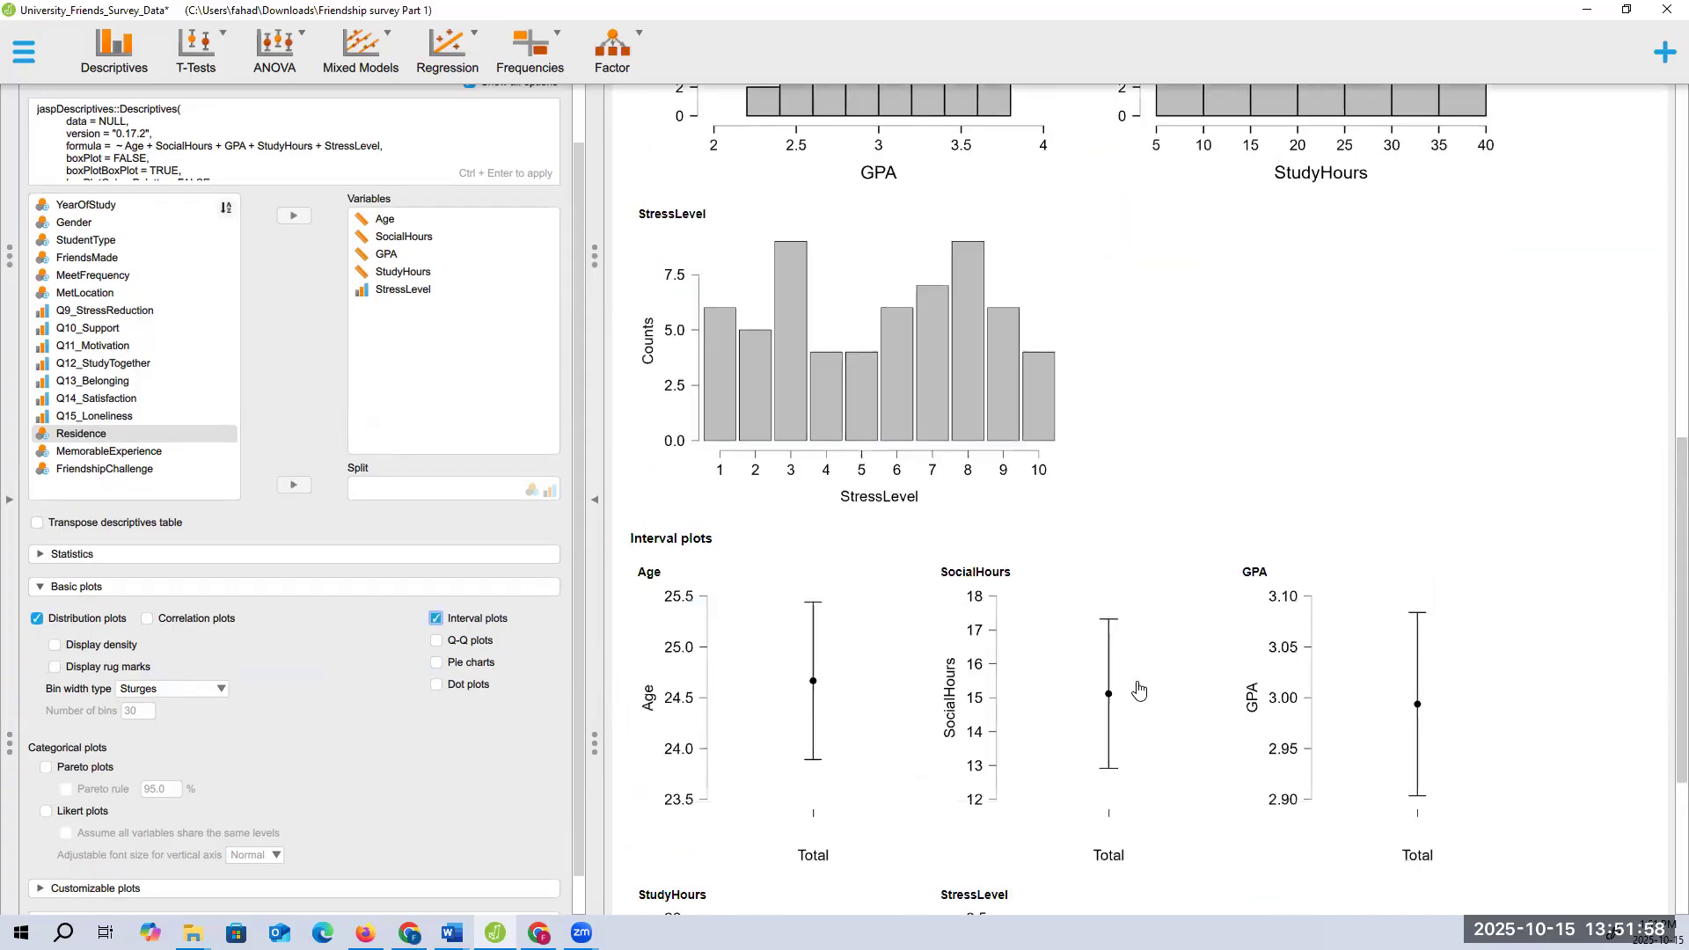
scroll(1139, 691, down, 1)
scroll(889, 660, down, 1)
click(440, 622)
Add pie charts and boxplots with labelled outliers to the descriptive statistics output
scroll(374, 655, down, 1)
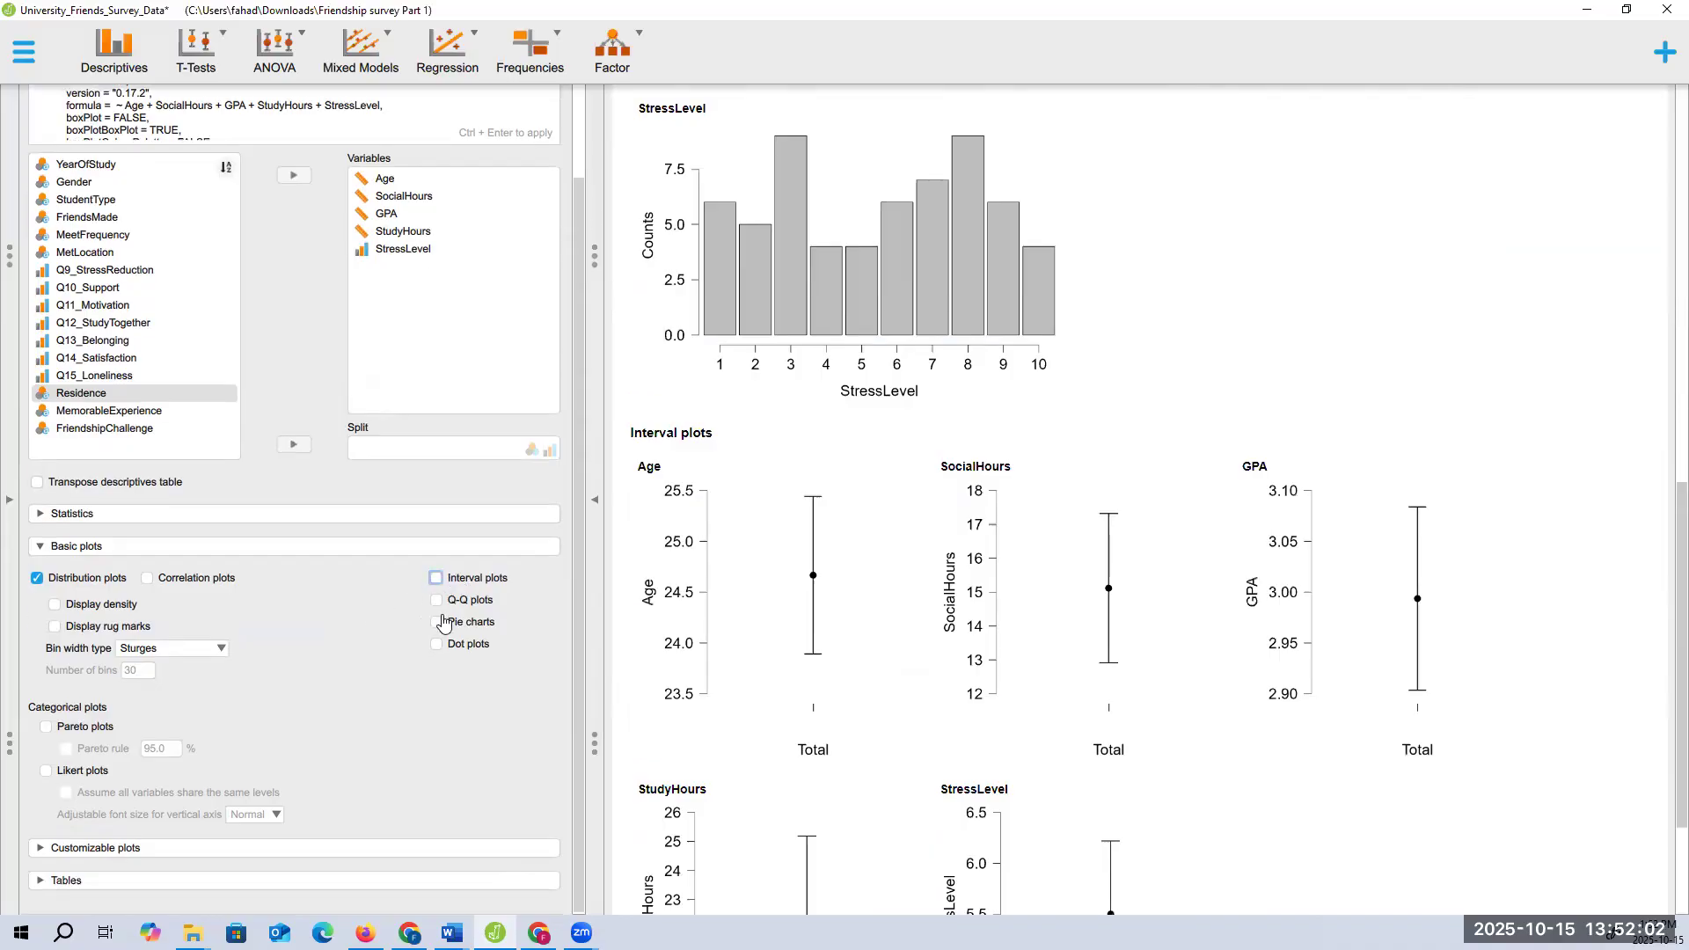
click(436, 622)
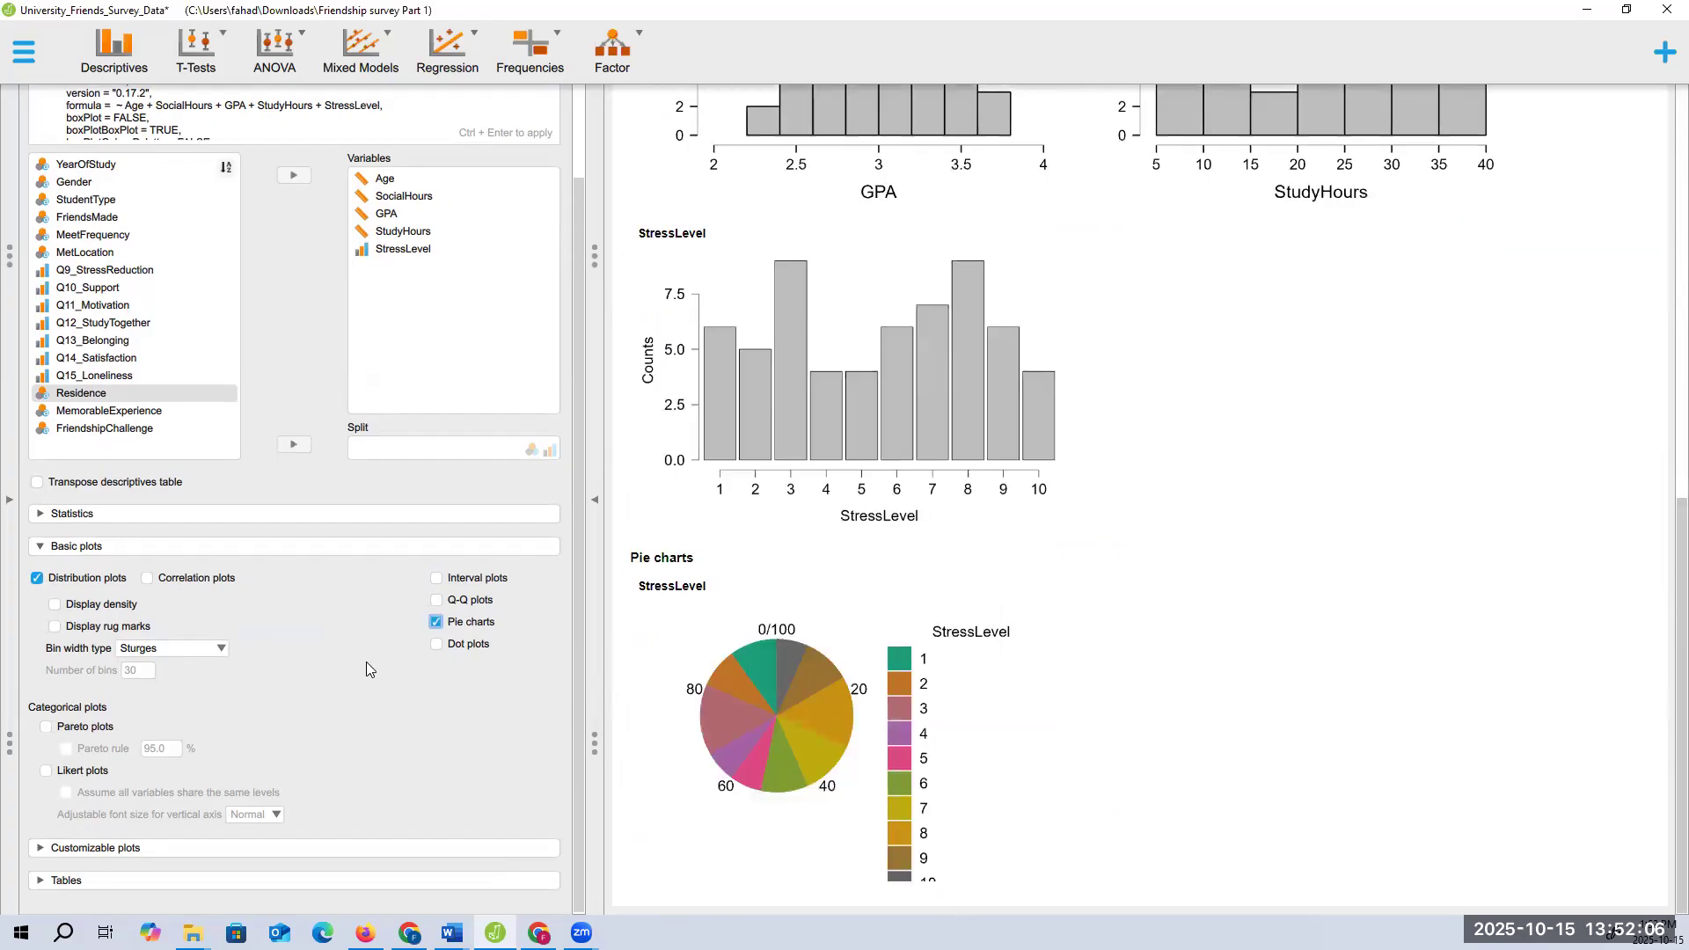
click(138, 855)
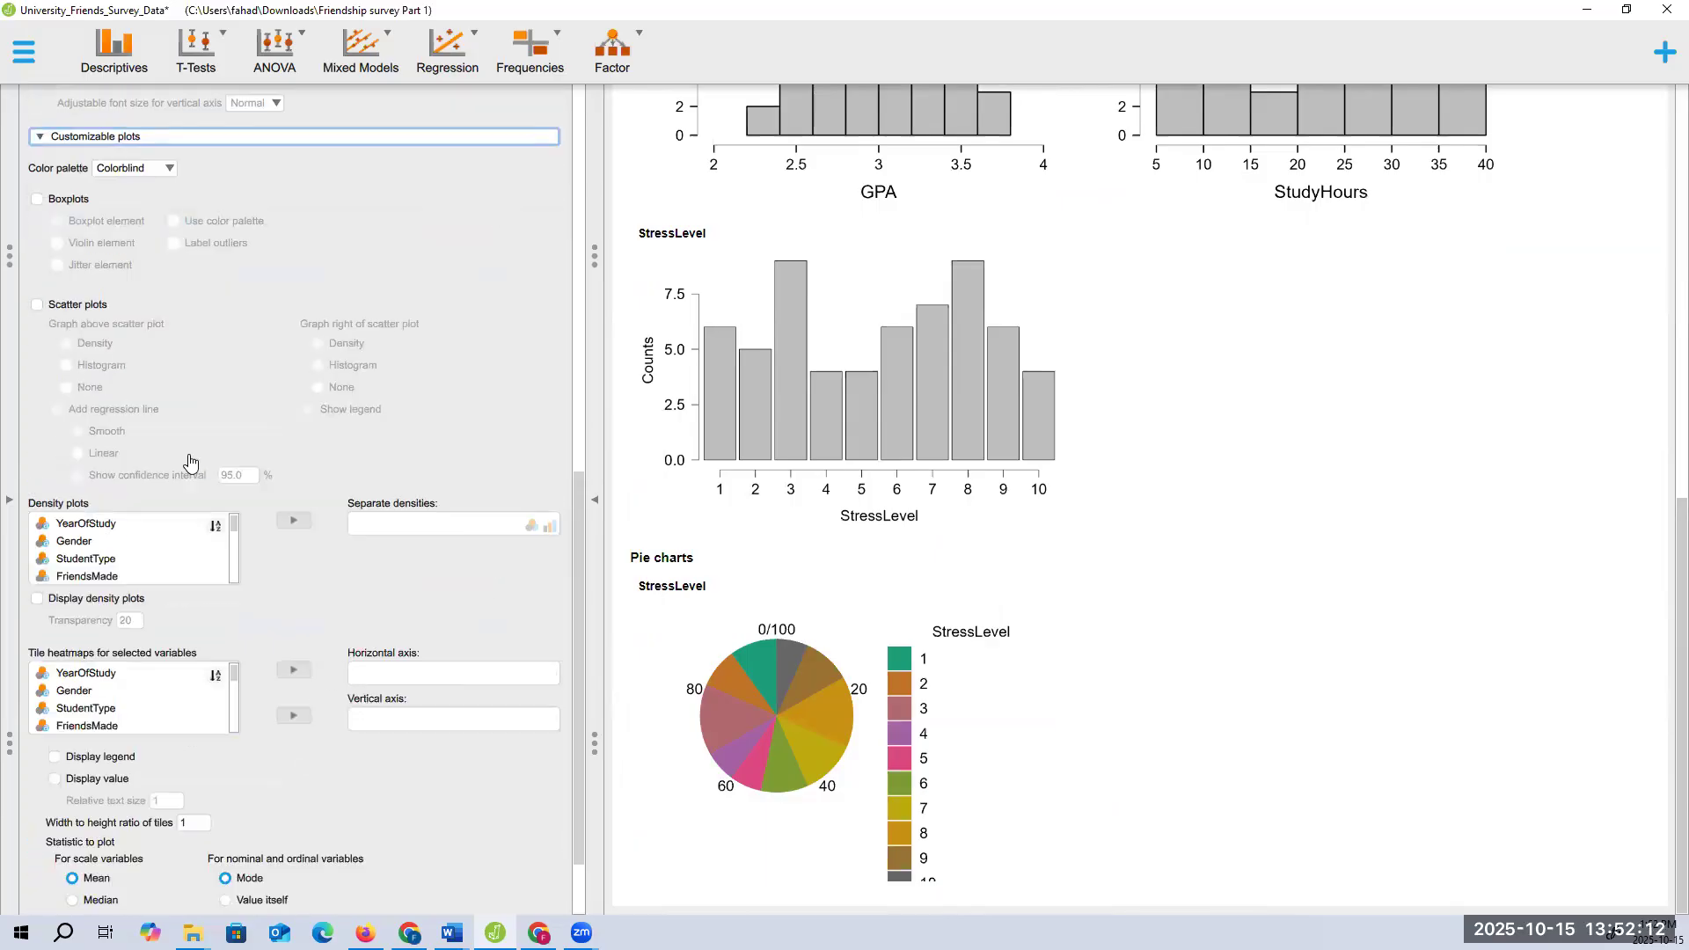
scroll(190, 462, up, 6)
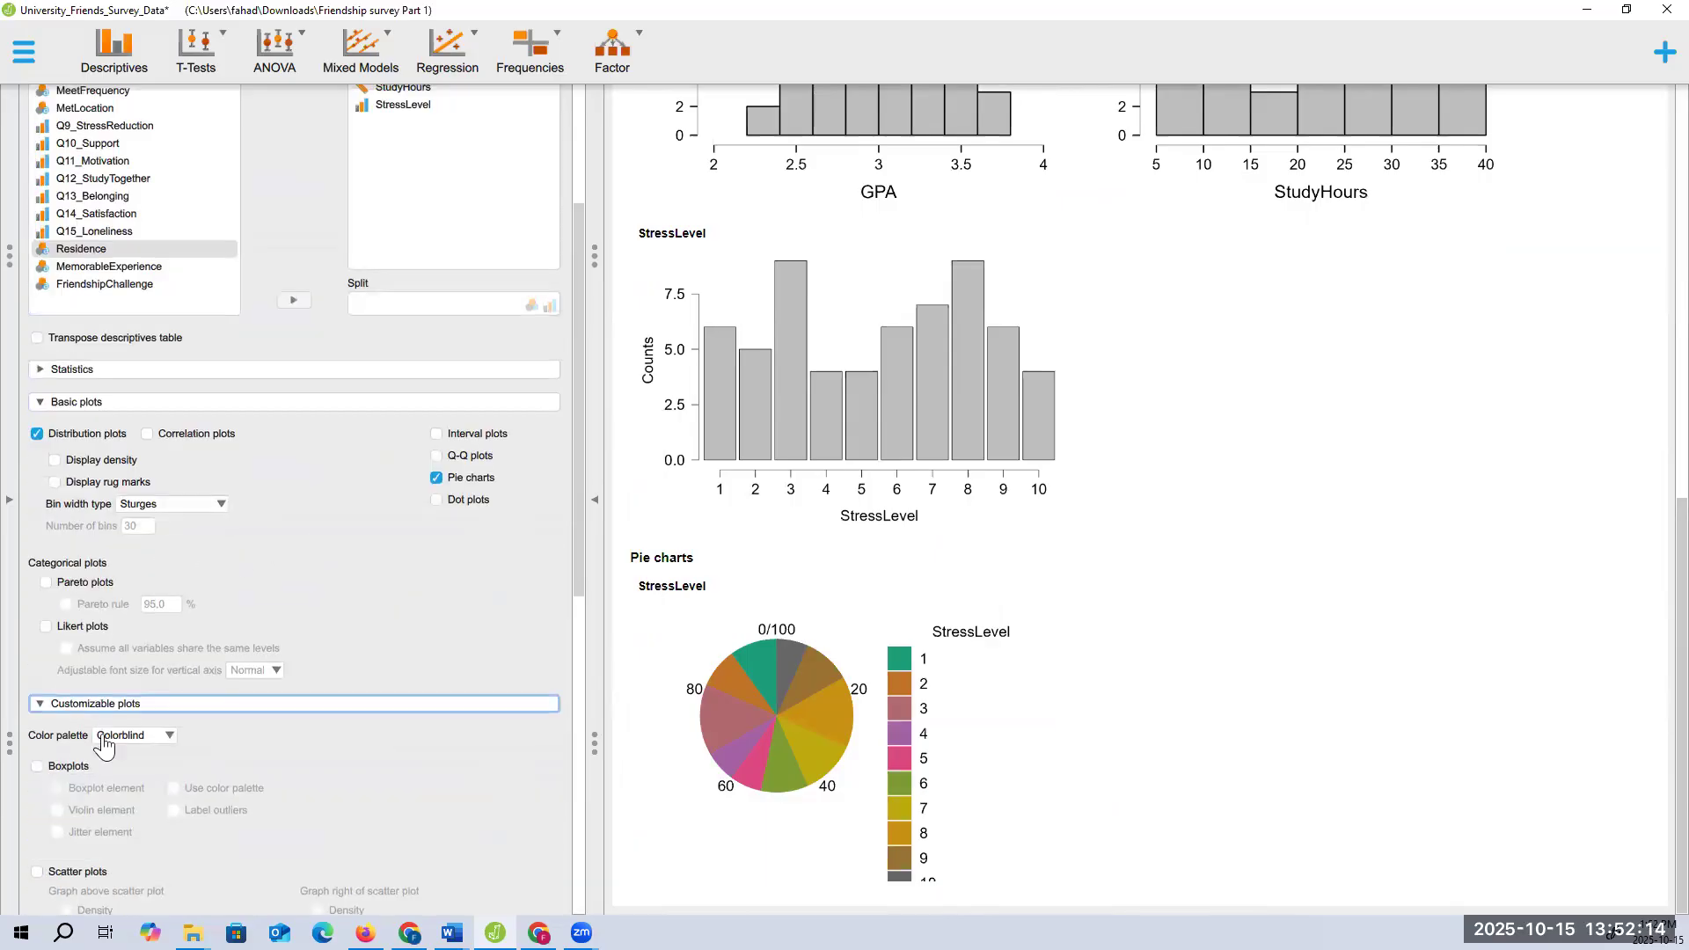
click(37, 767)
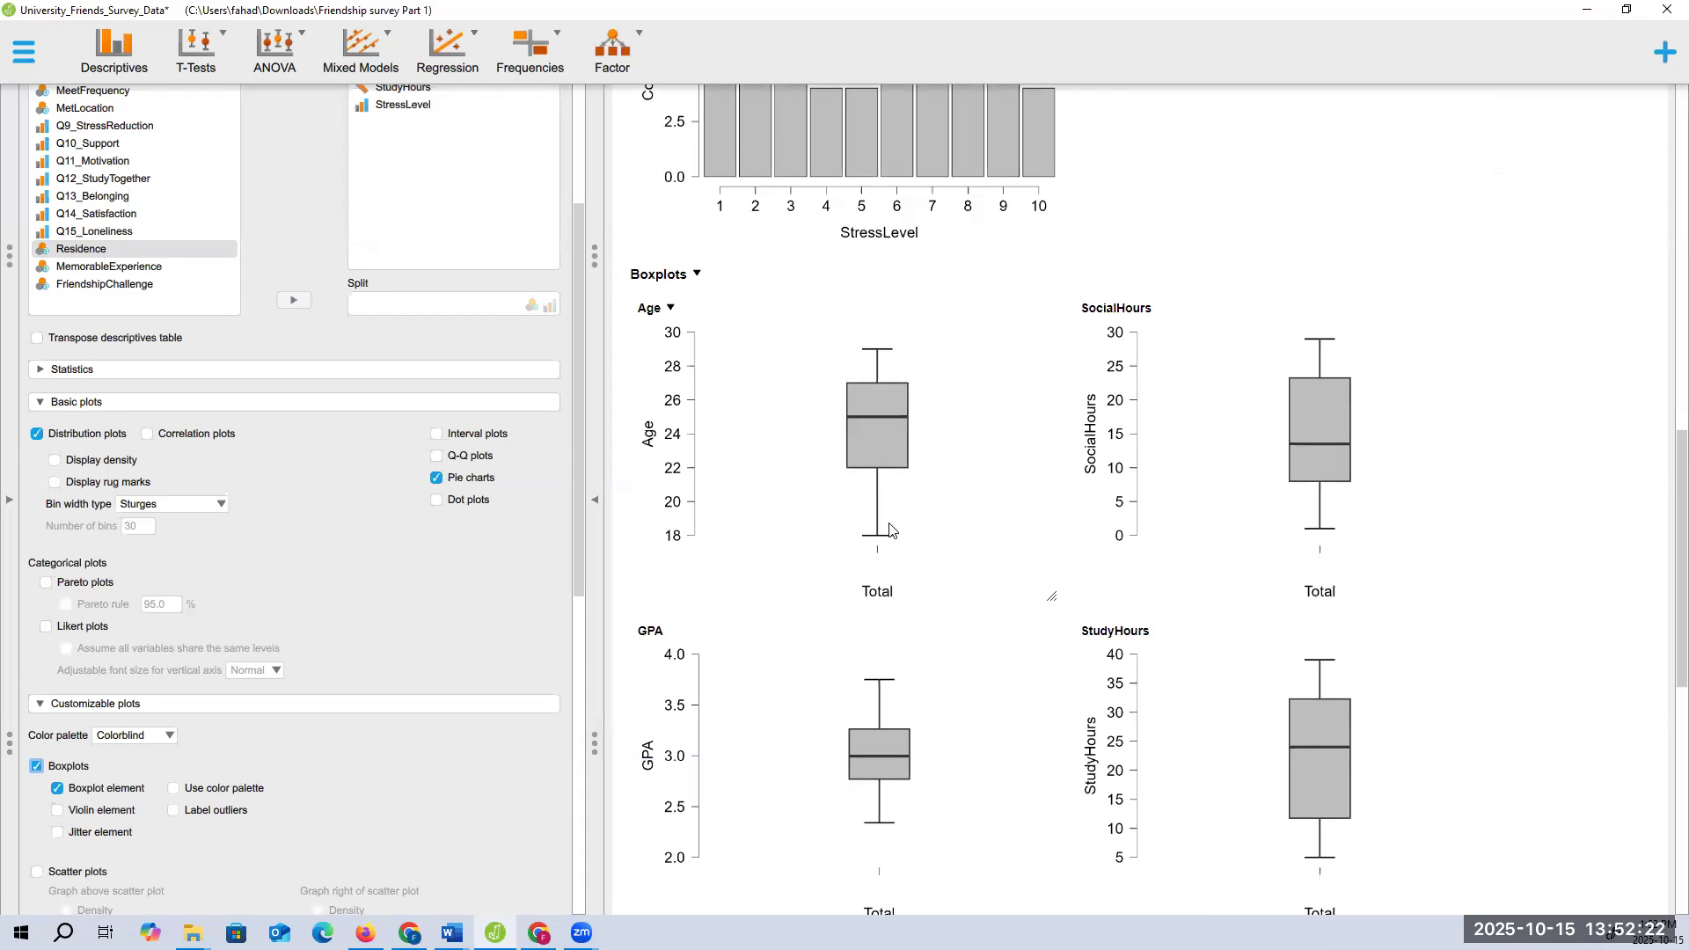
scroll(352, 598, down, 5)
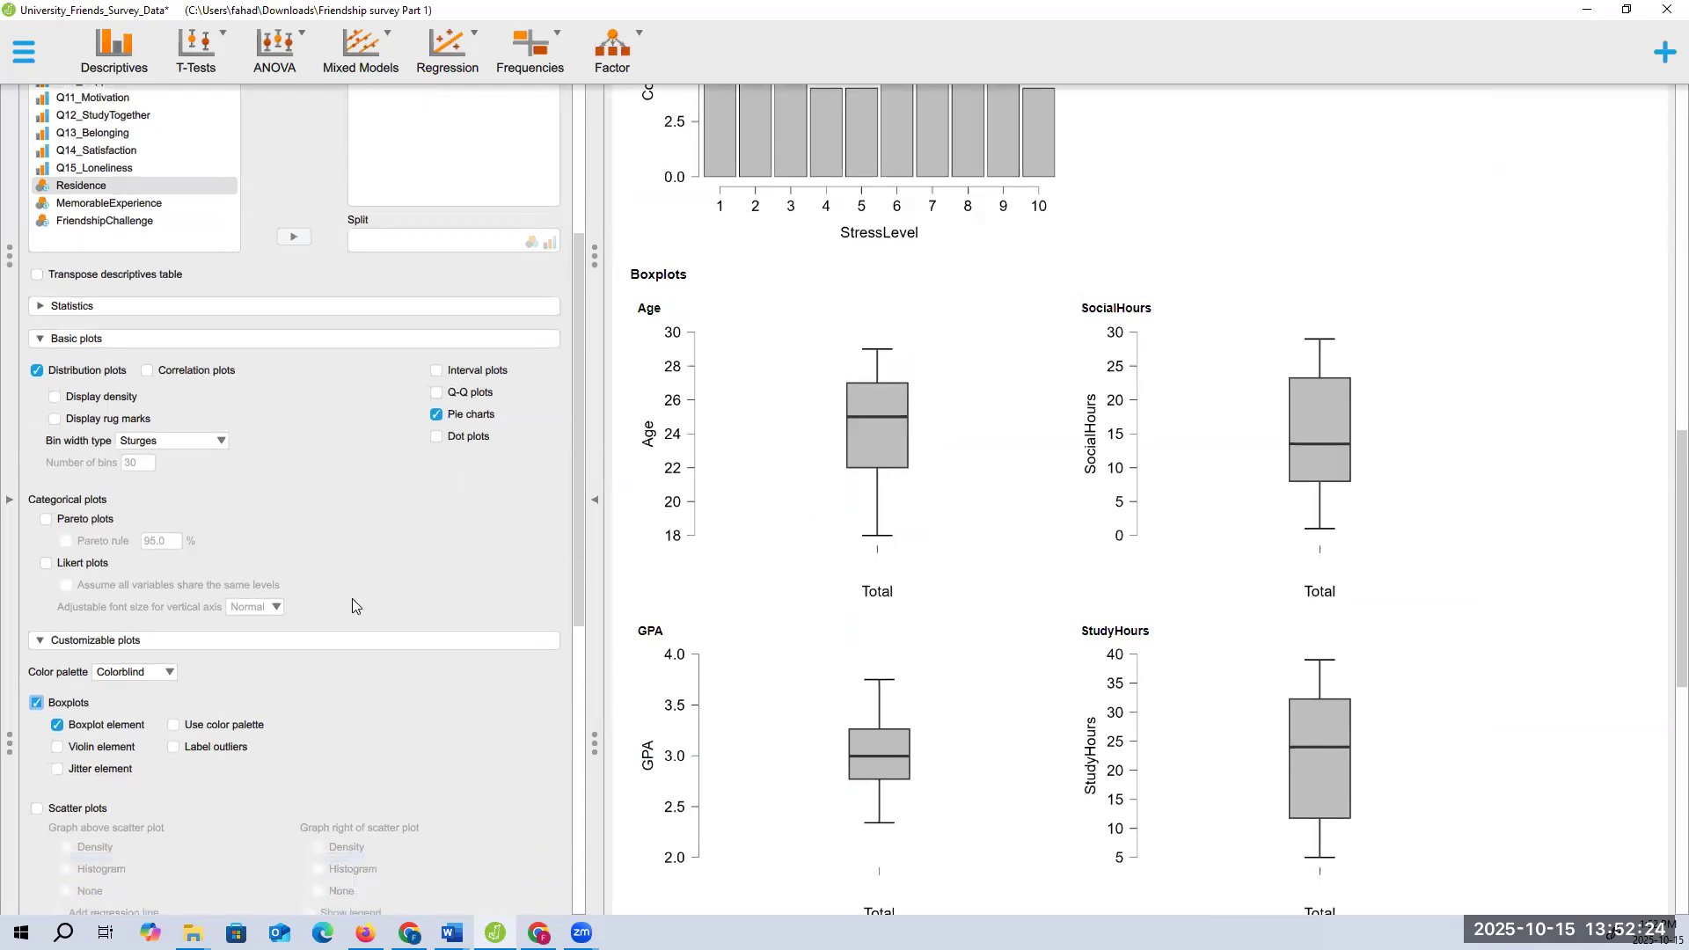
scroll(211, 417, down, 3)
click(173, 340)
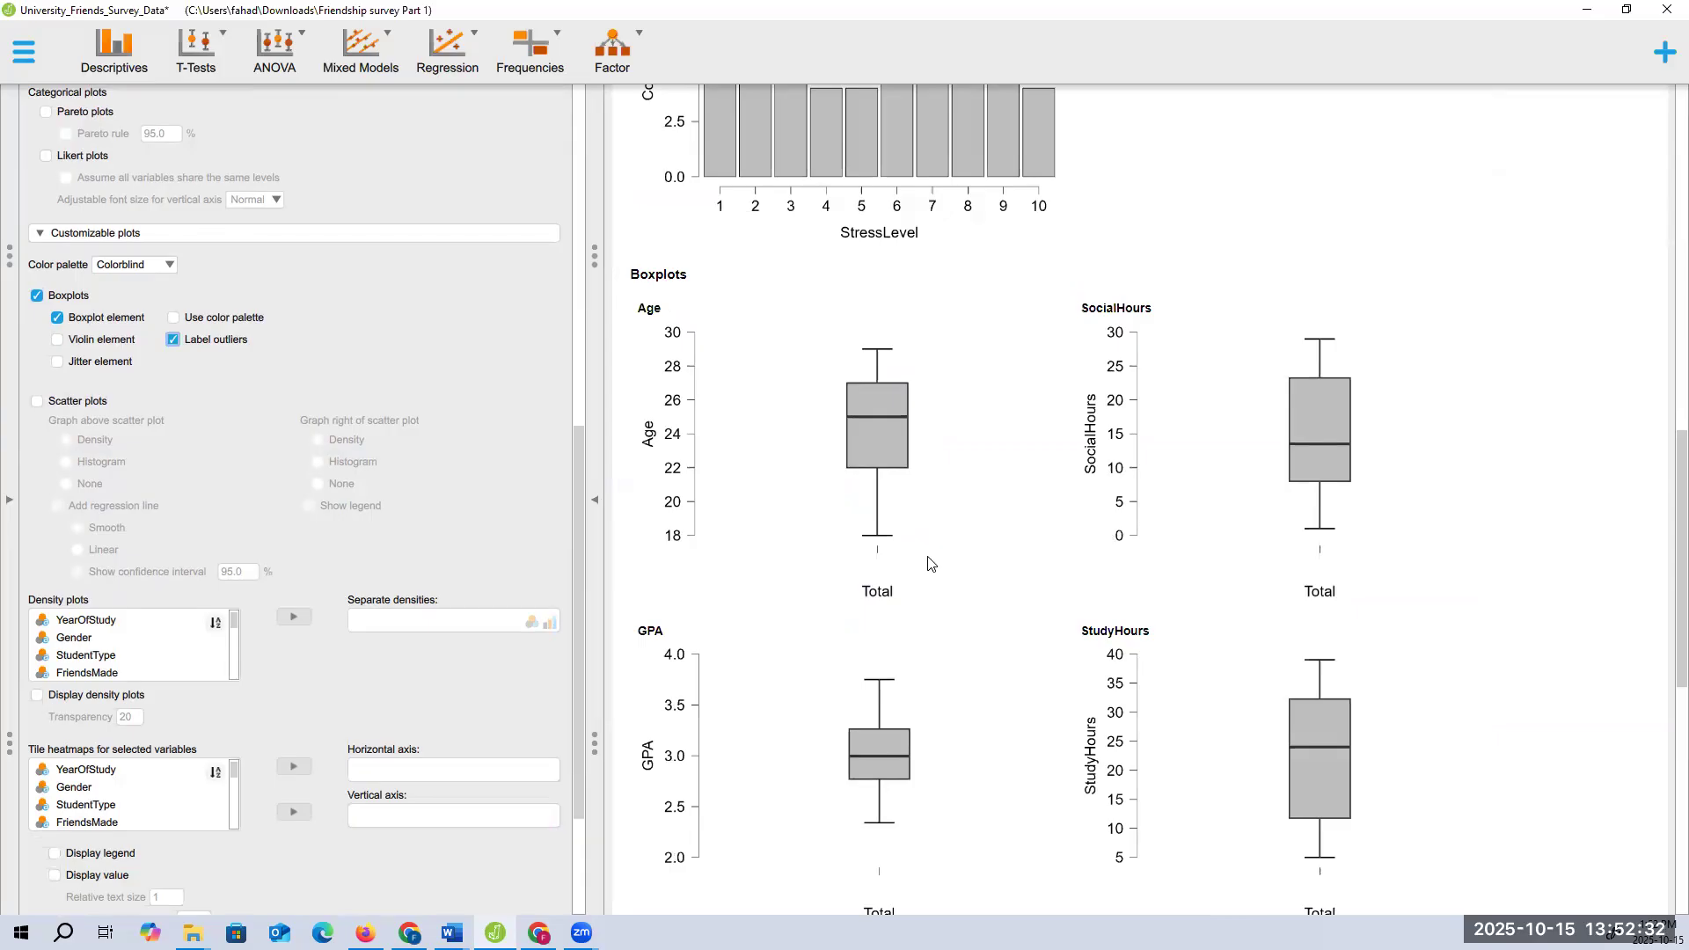
Examine the boxplots for outliers and compare them with the distribution plots of the selected variables
scroll(915, 550, down, 8)
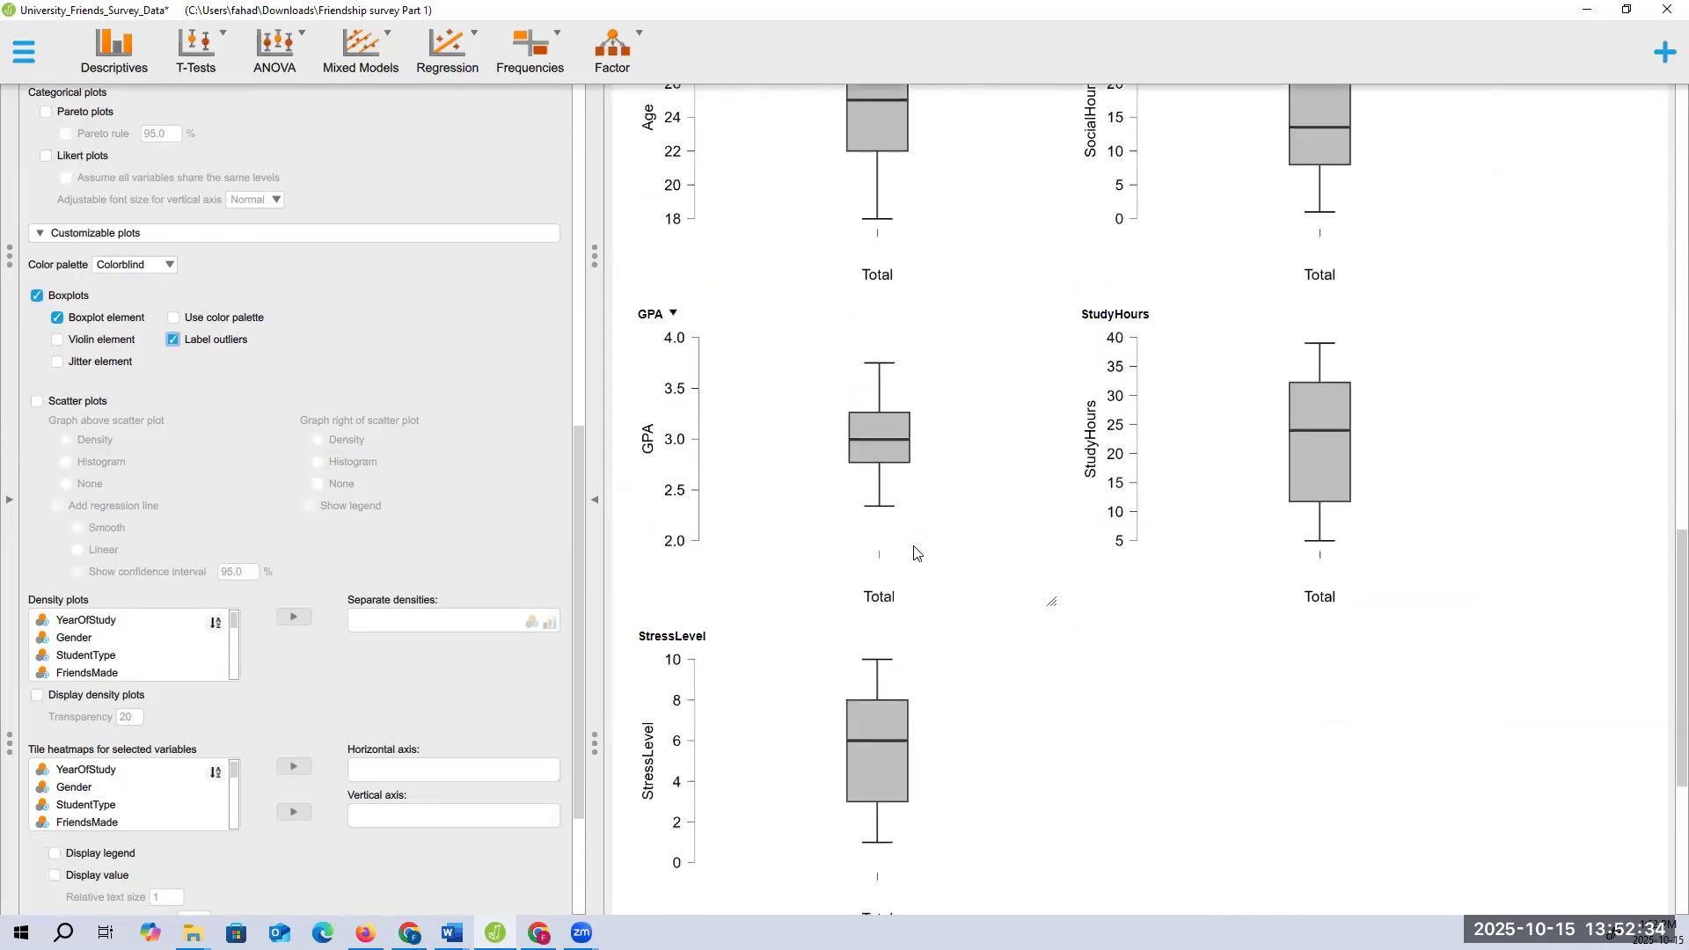
scroll(915, 552, up, 4)
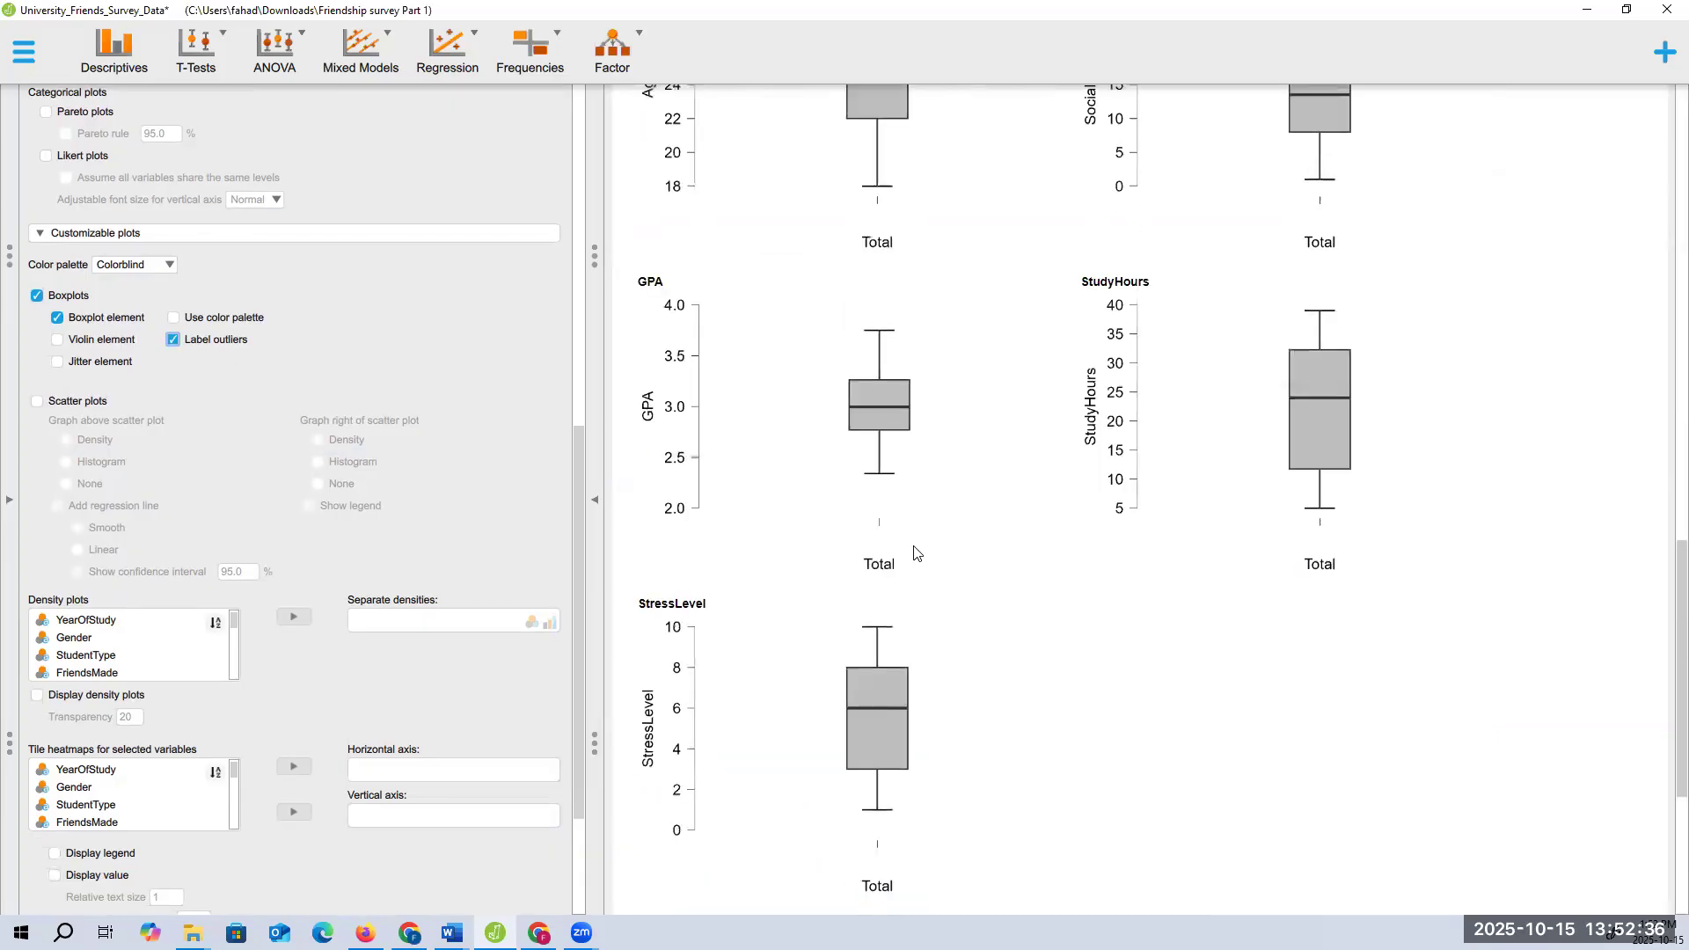
scroll(915, 553, up, 2)
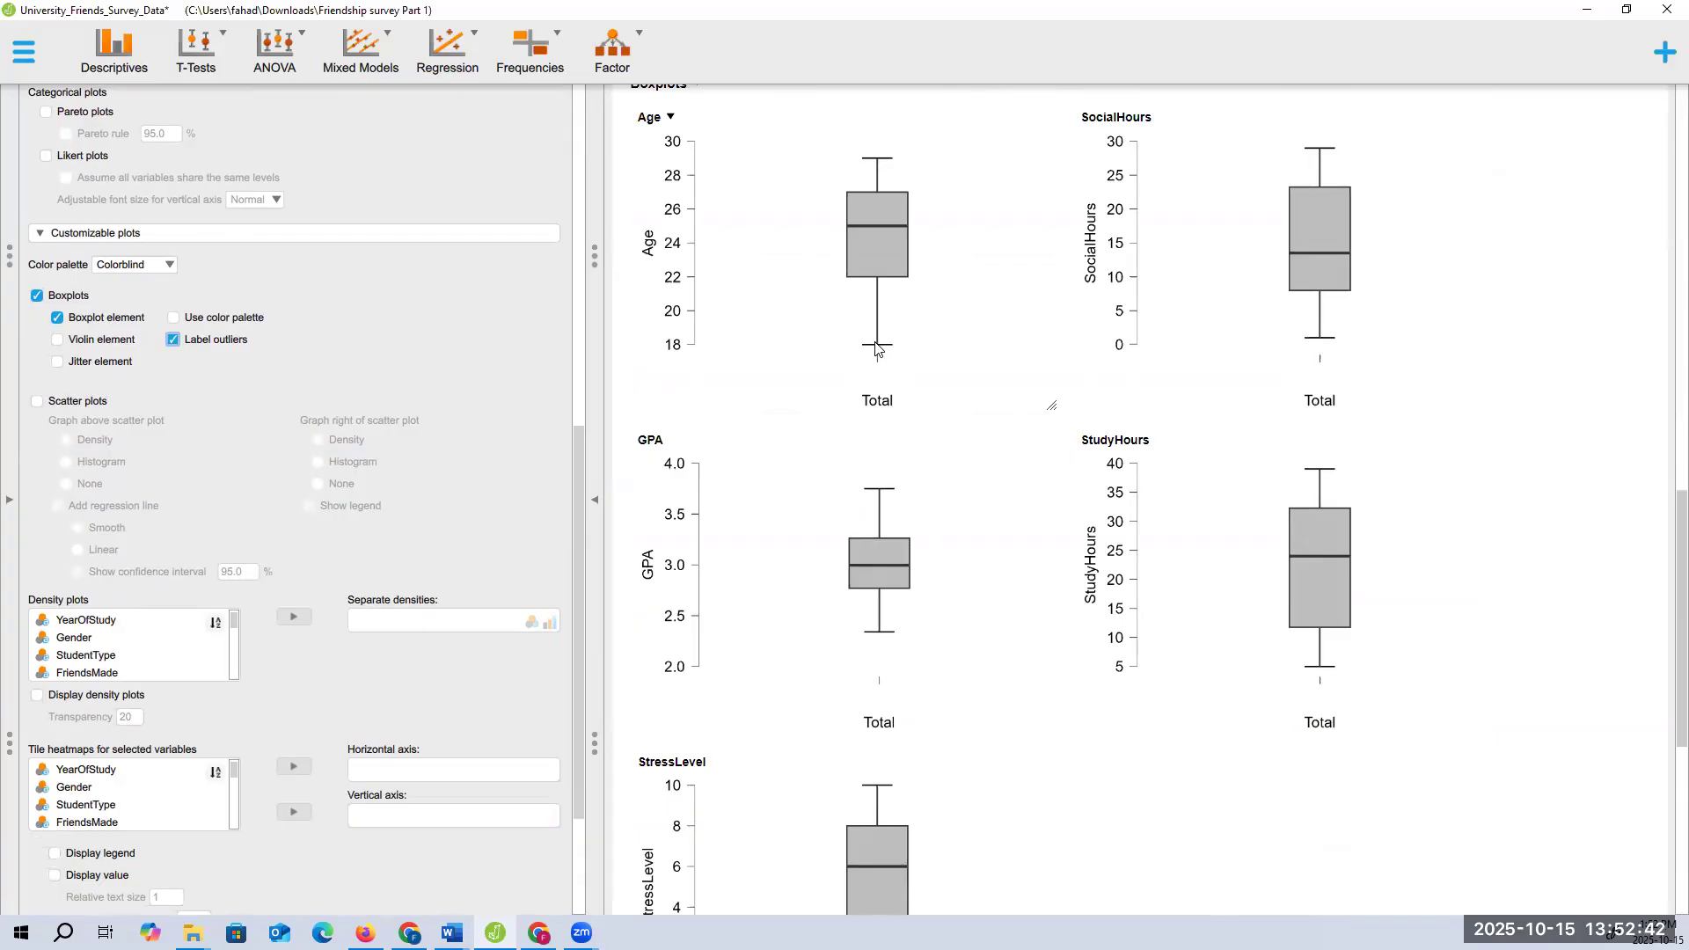
scroll(893, 350, up, 1)
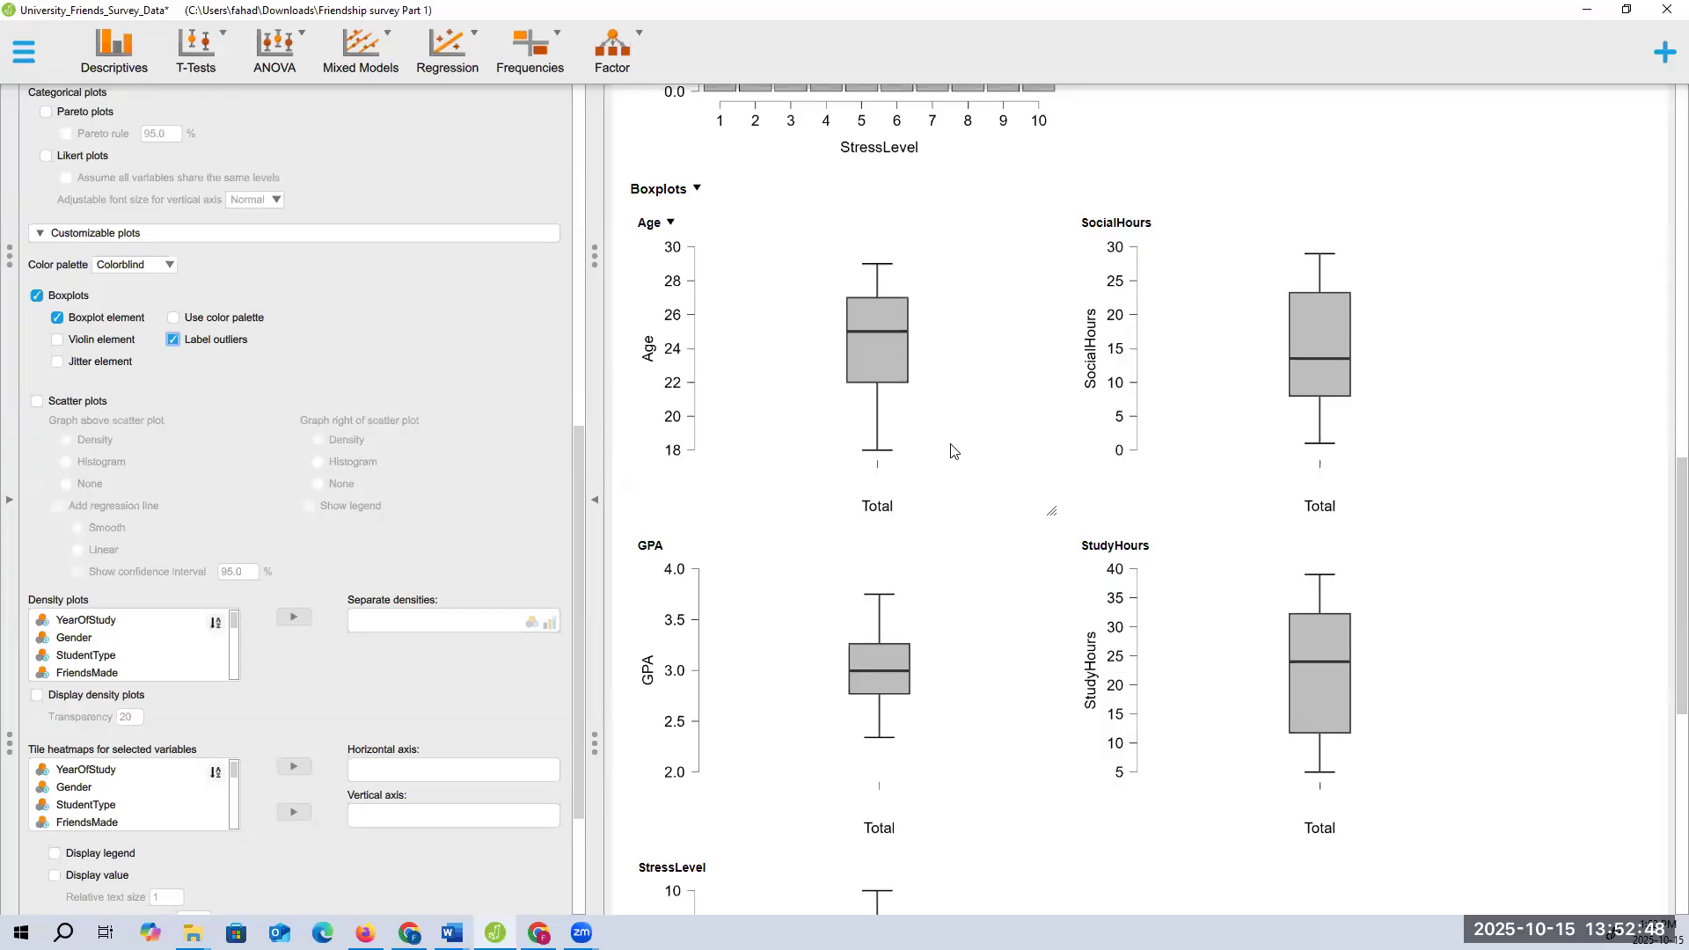
scroll(953, 451, up, 3)
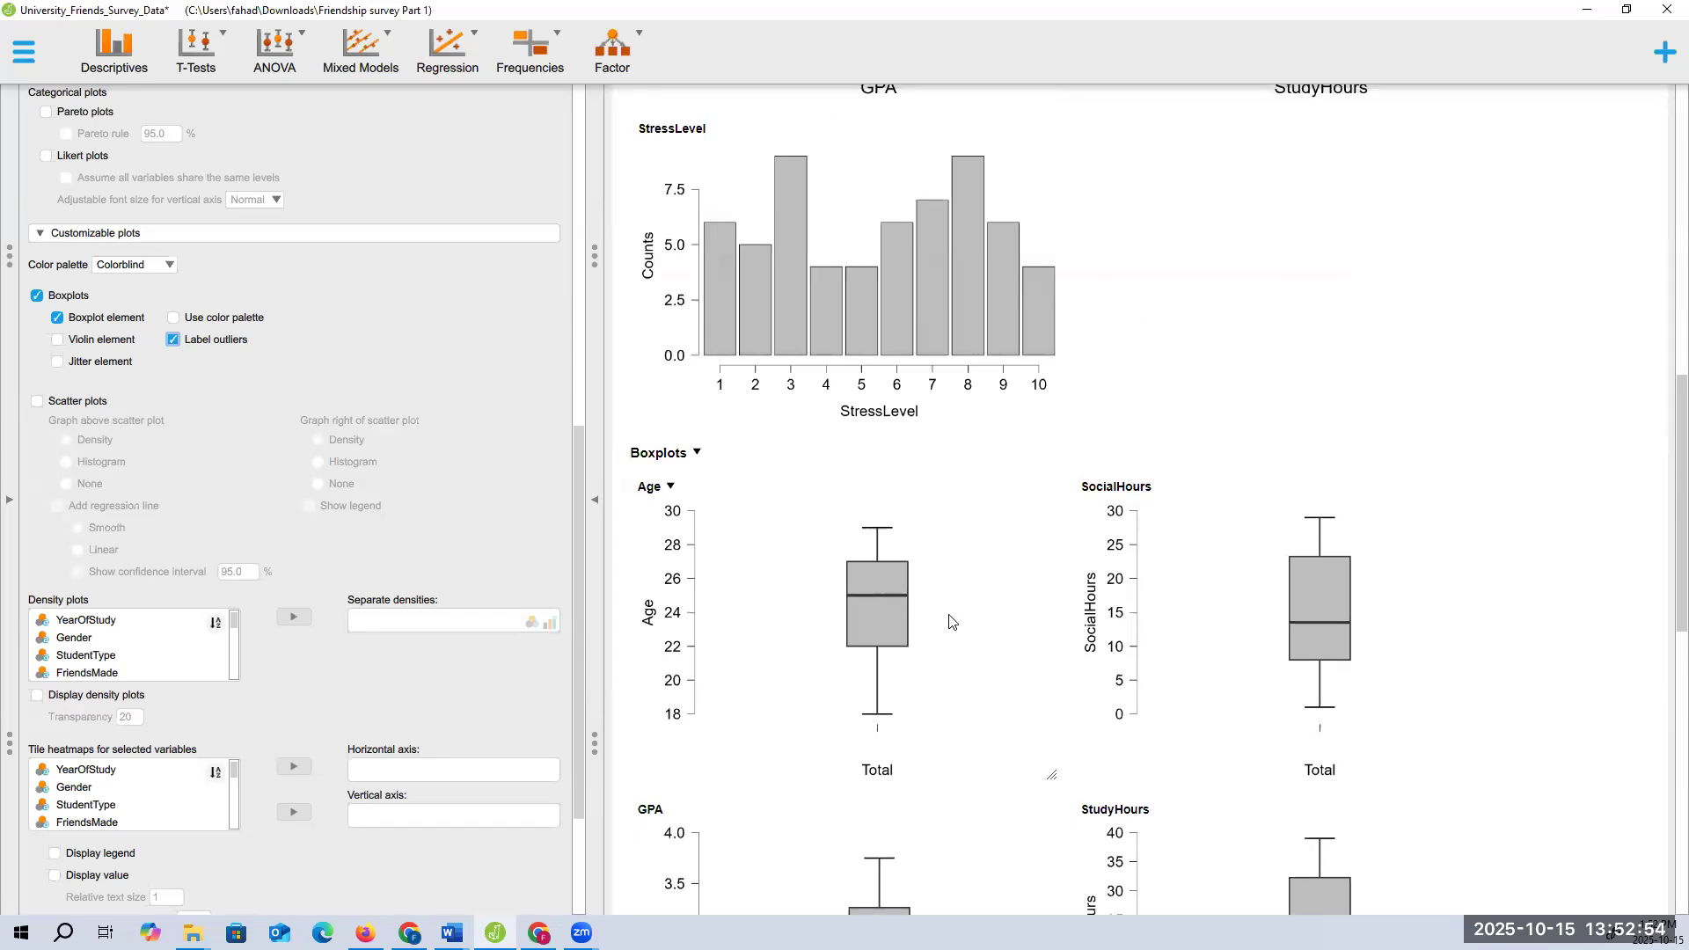
scroll(950, 621, up, 5)
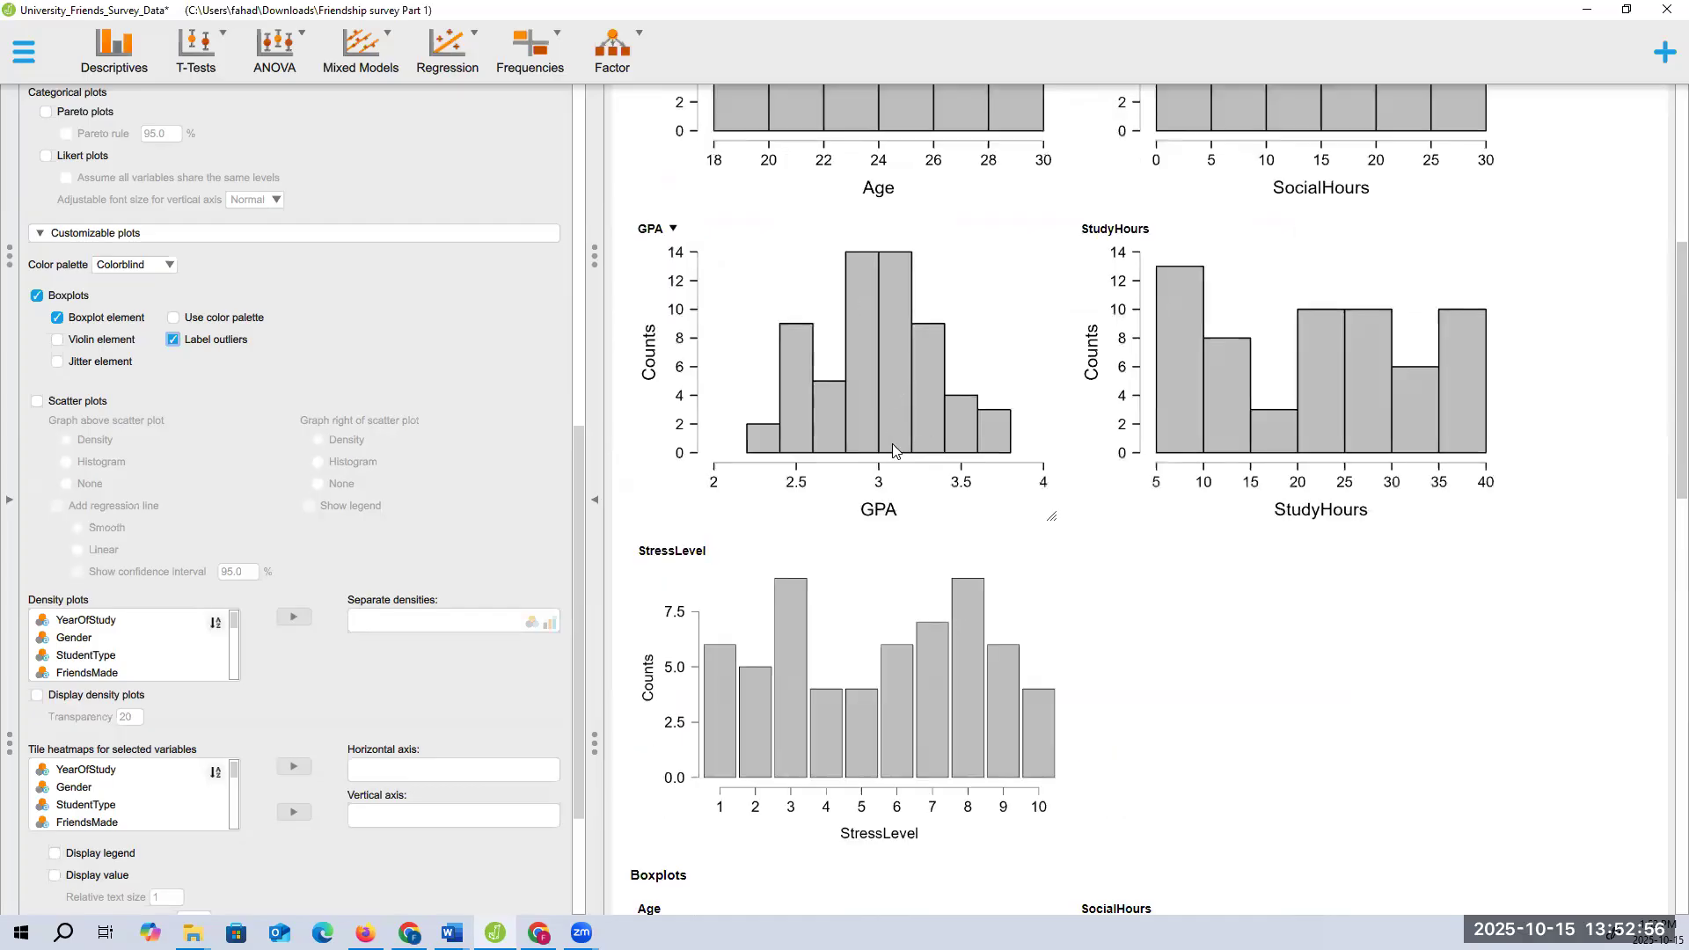
scroll(892, 443, up, 3)
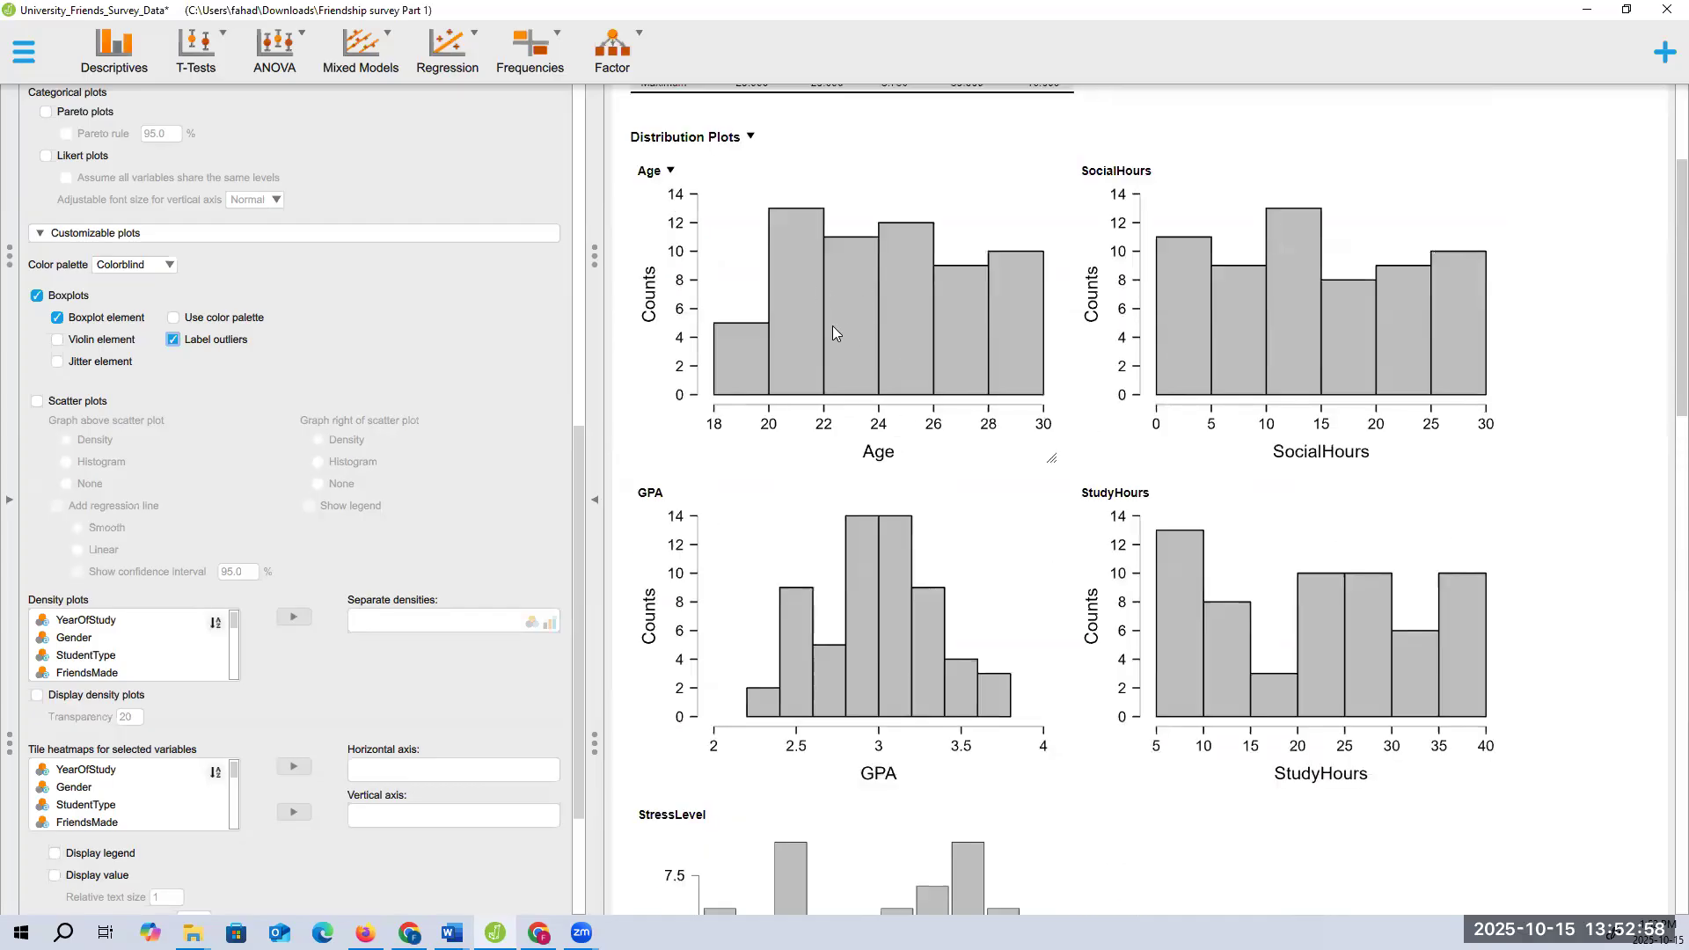
Review the distribution plots, boxplots and descriptive statistics table alongside the survey data table
scroll(1241, 530, down, 3)
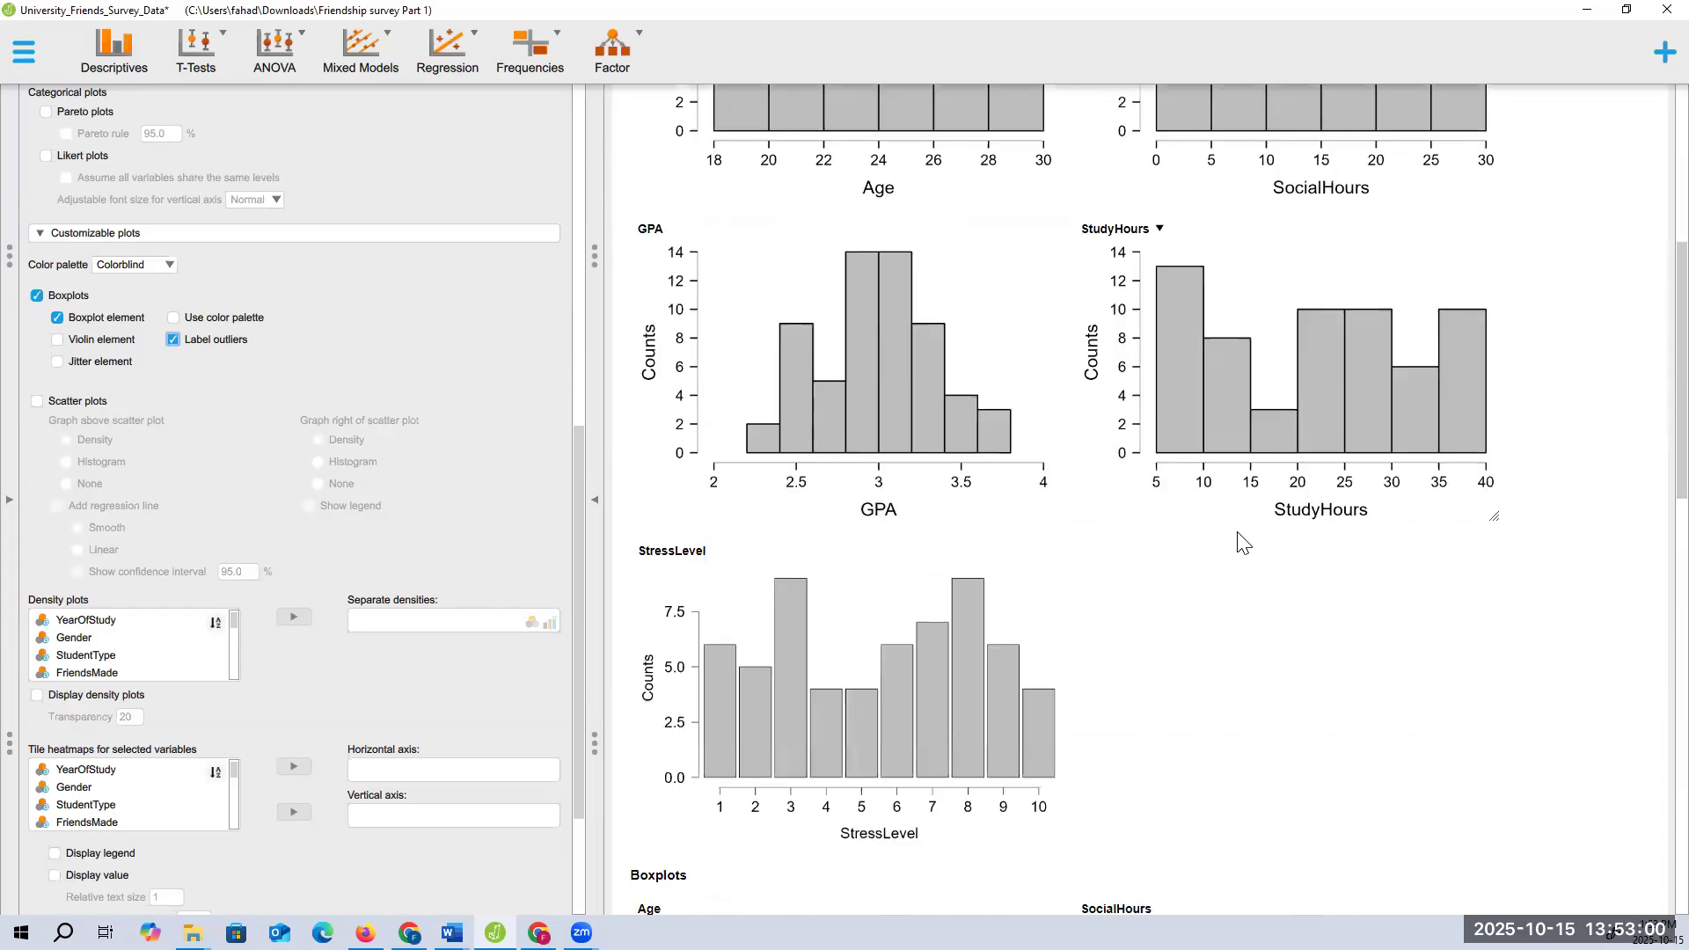
scroll(1241, 531, up, 3)
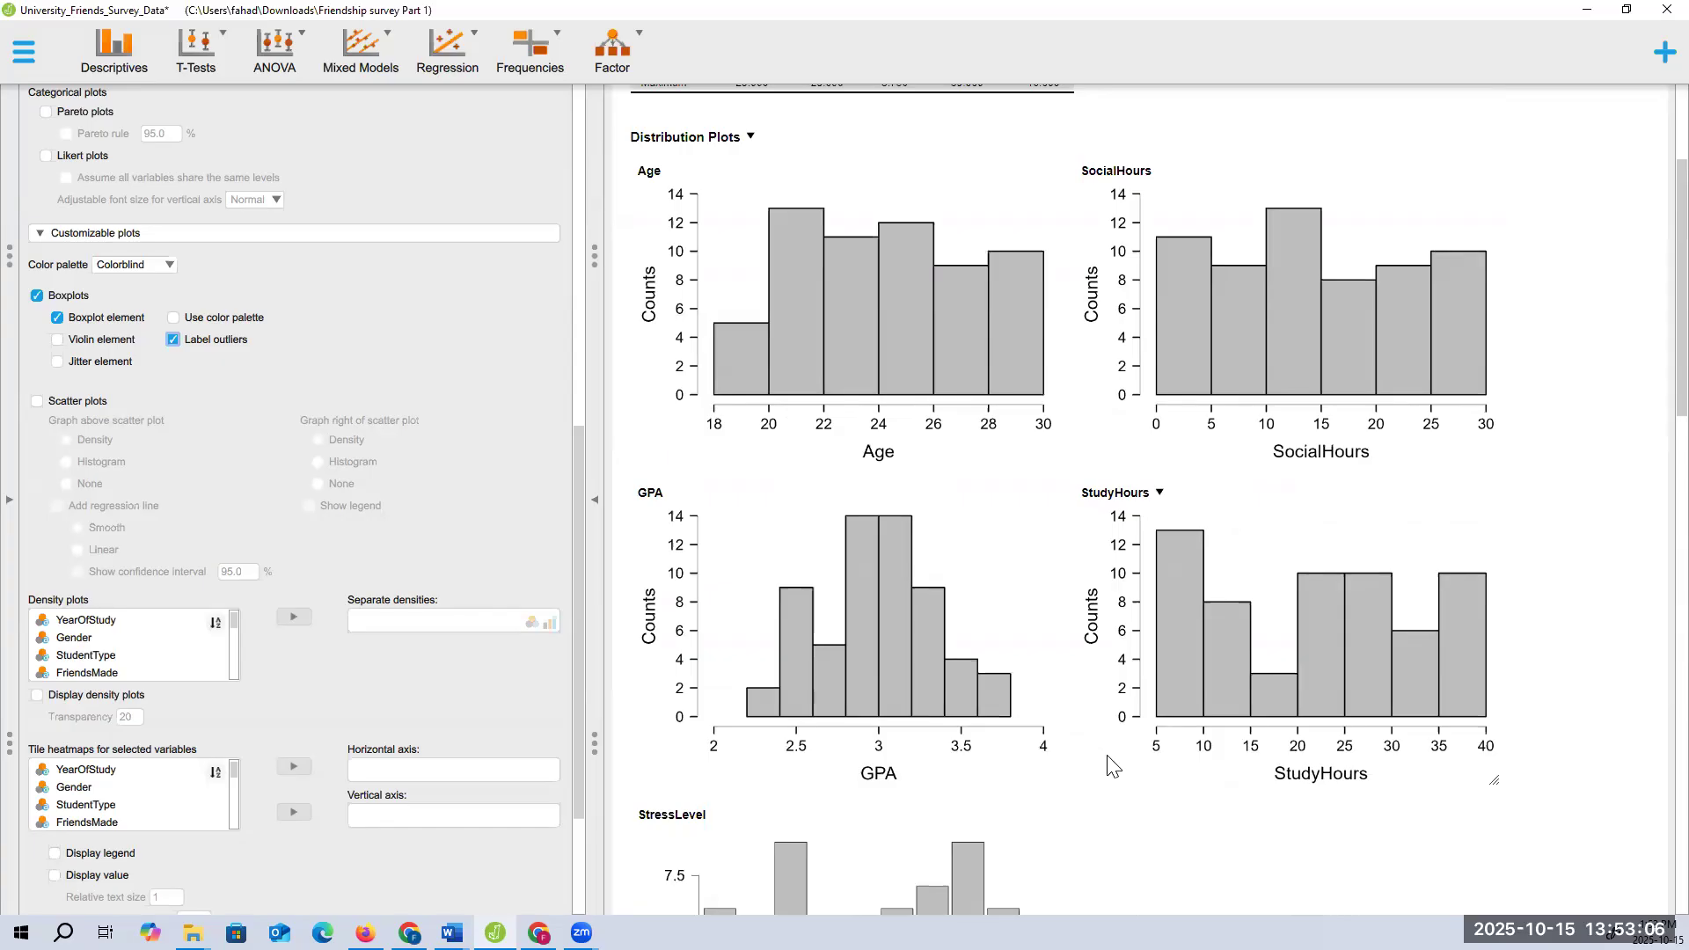
scroll(1113, 765, down, 7)
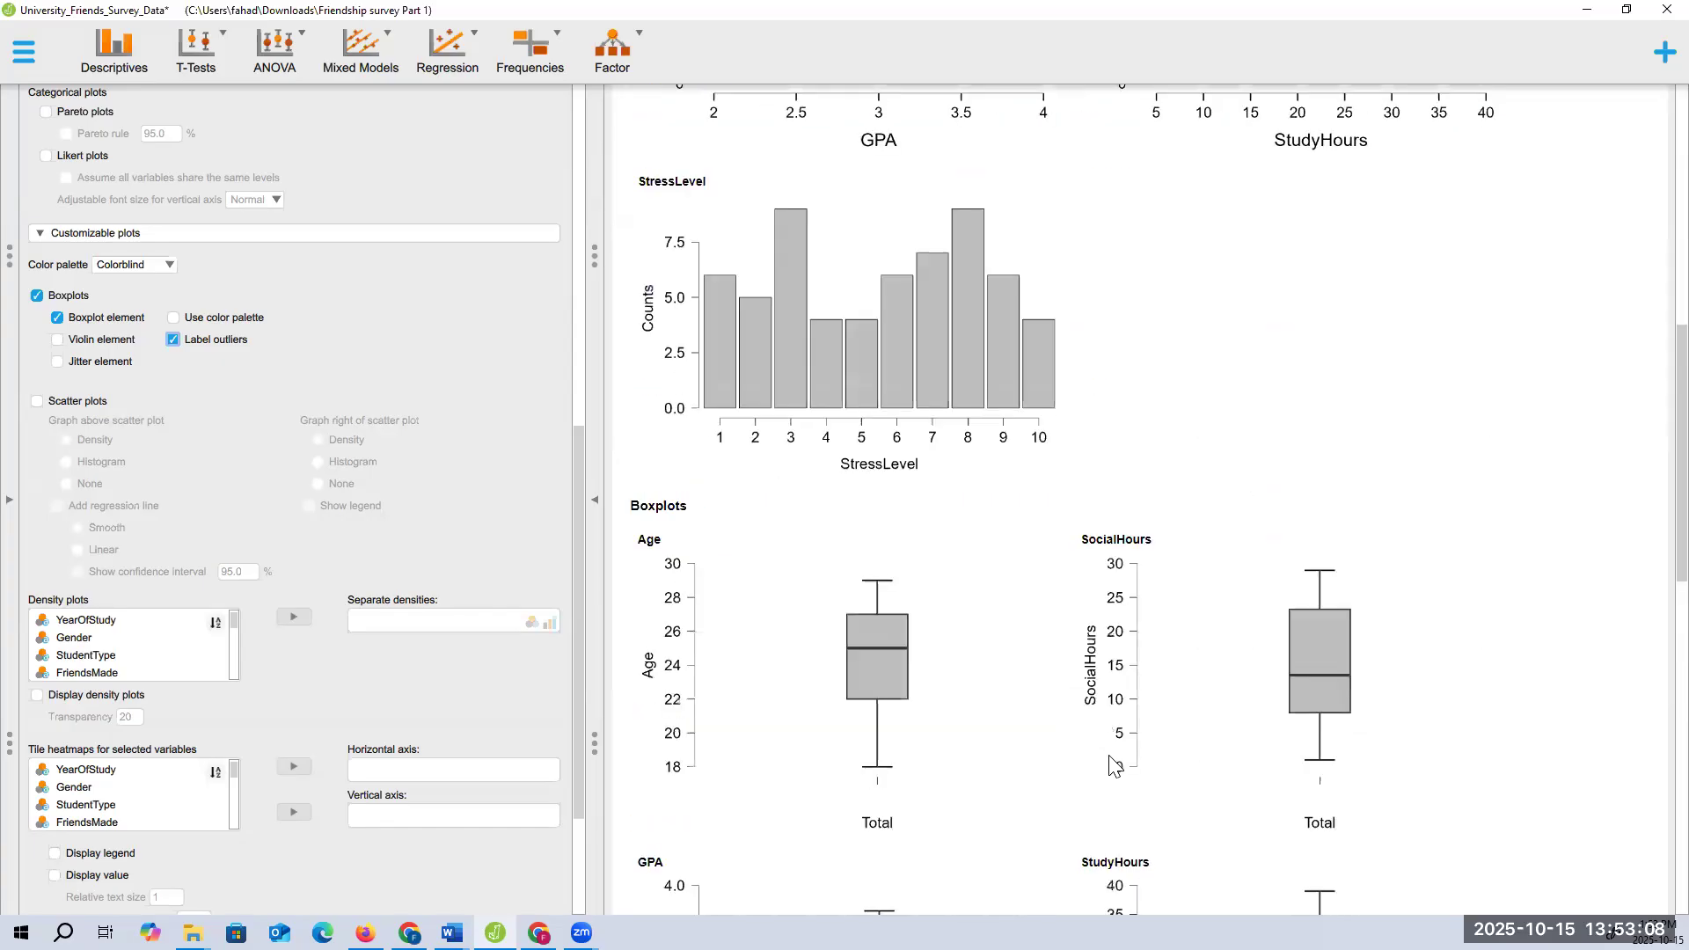
scroll(1116, 766, up, 4)
scroll(1091, 739, up, 5)
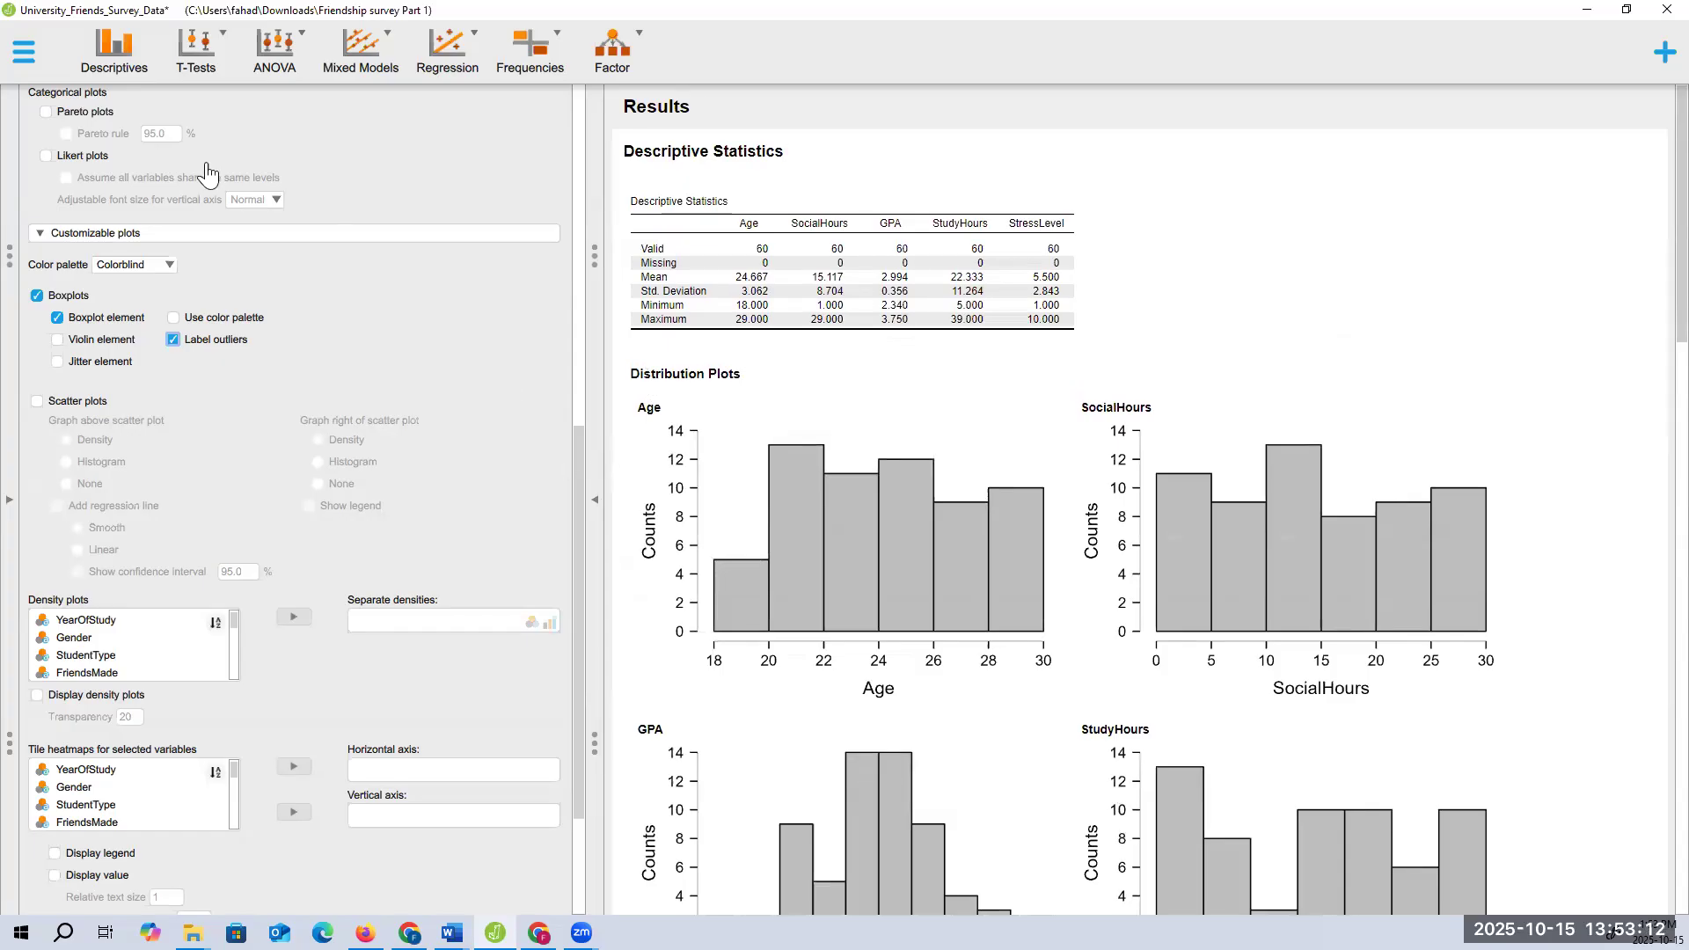
click(12, 500)
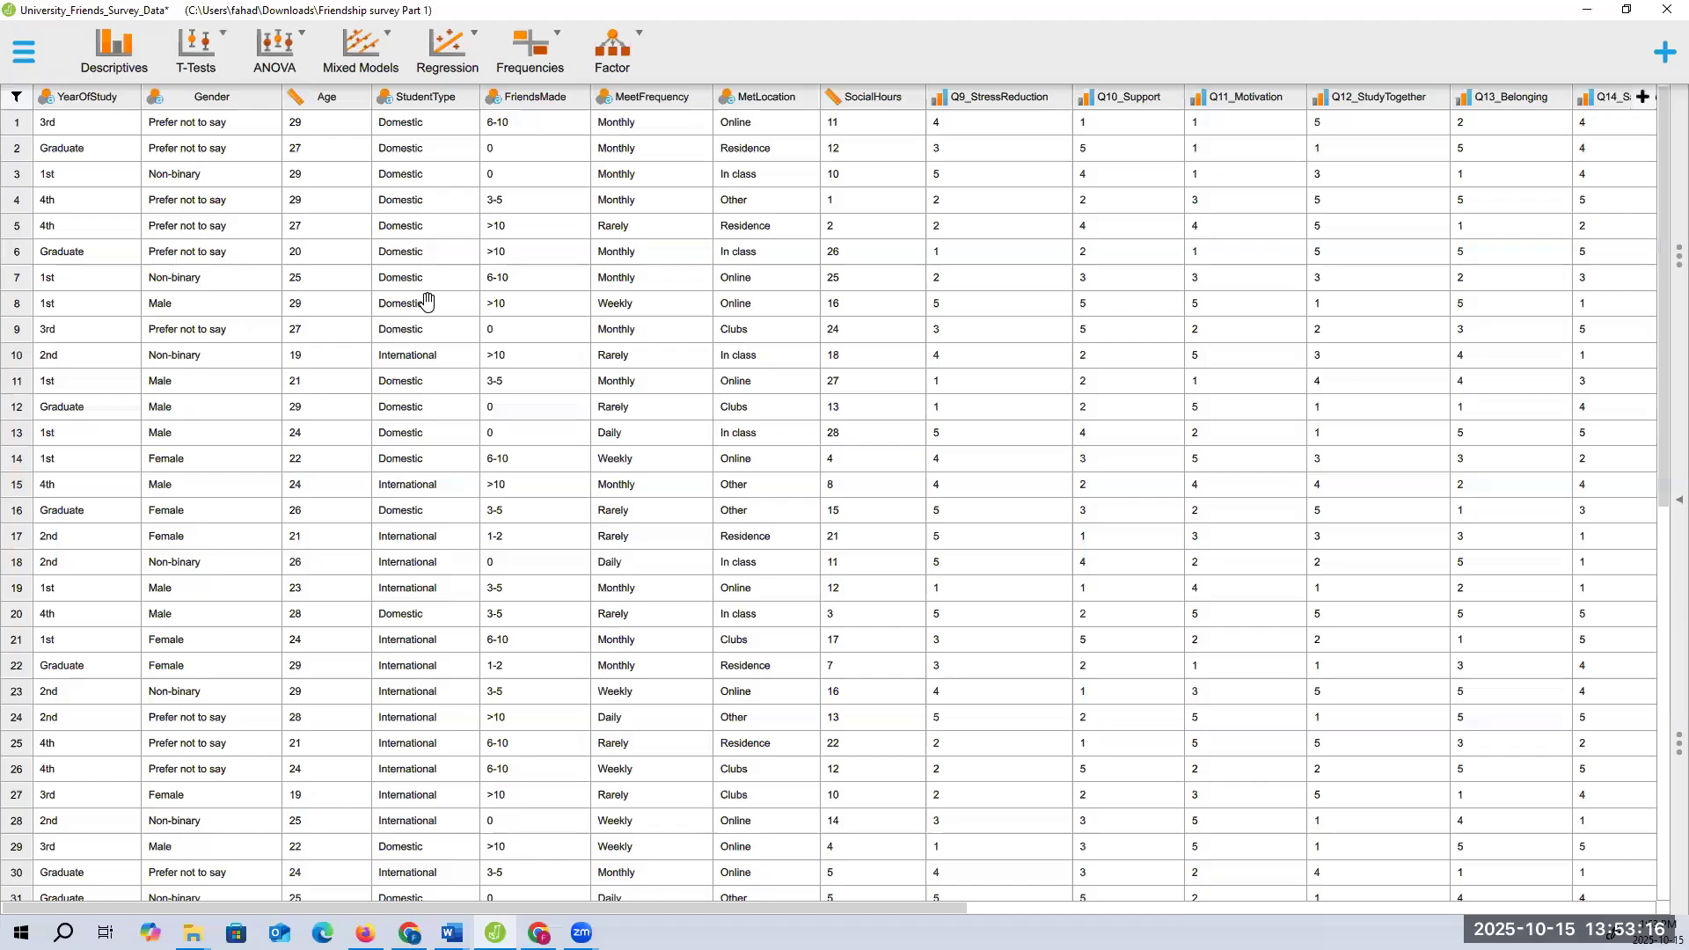
key(alt+Tab)
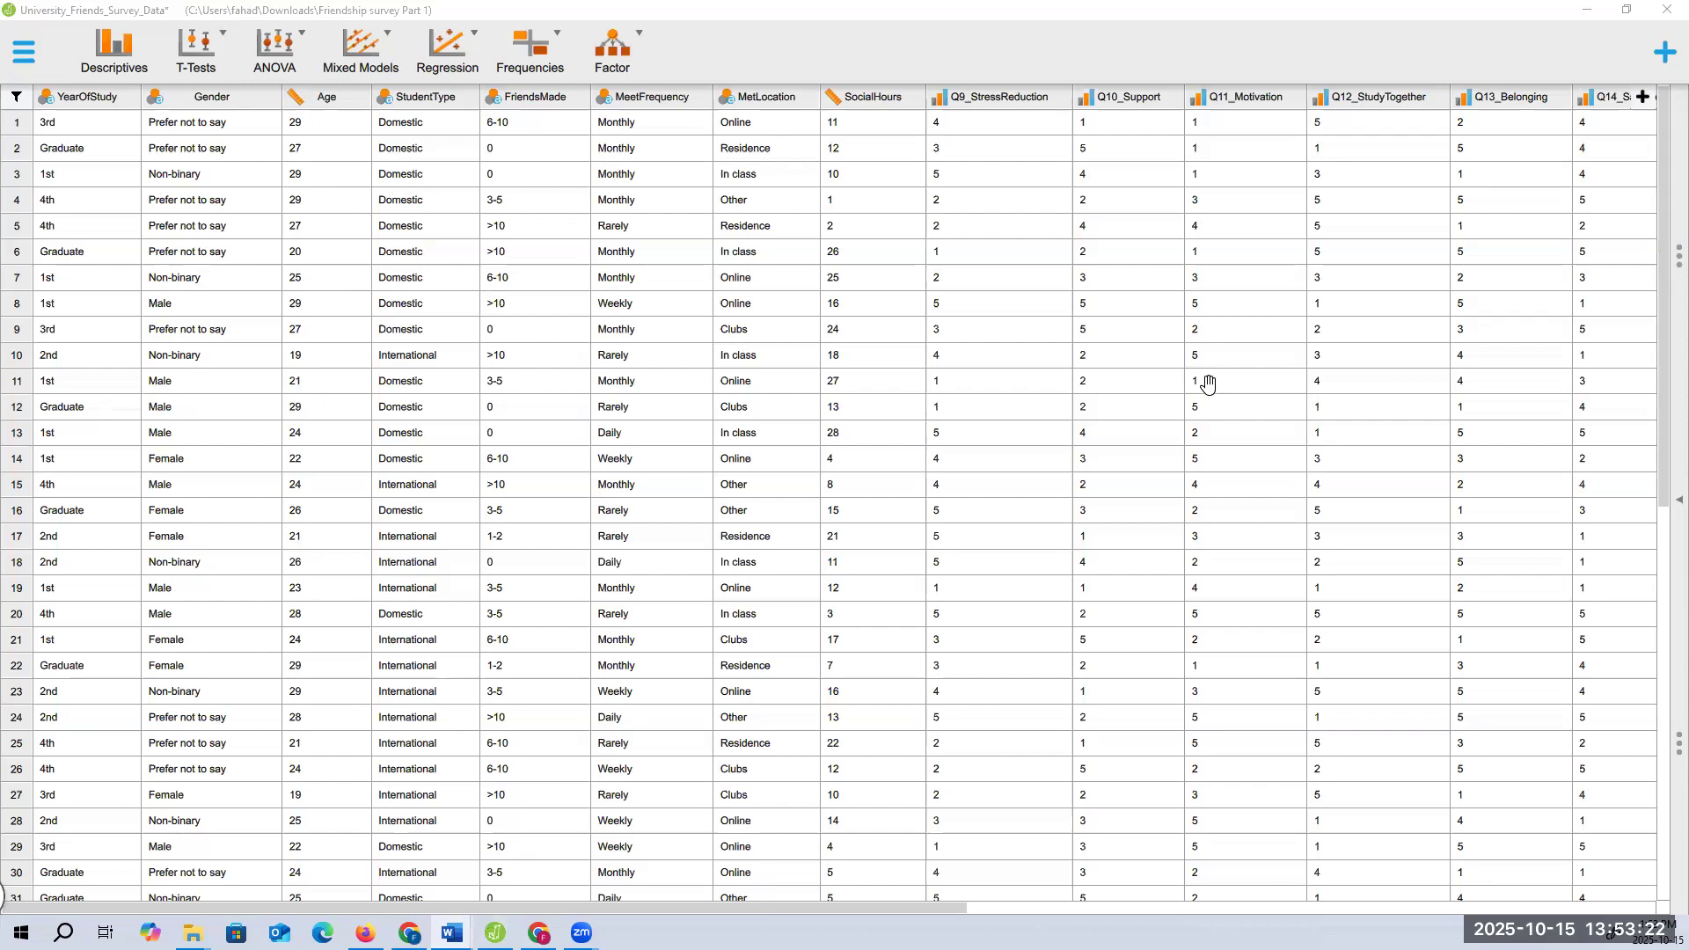
click(1650, 515)
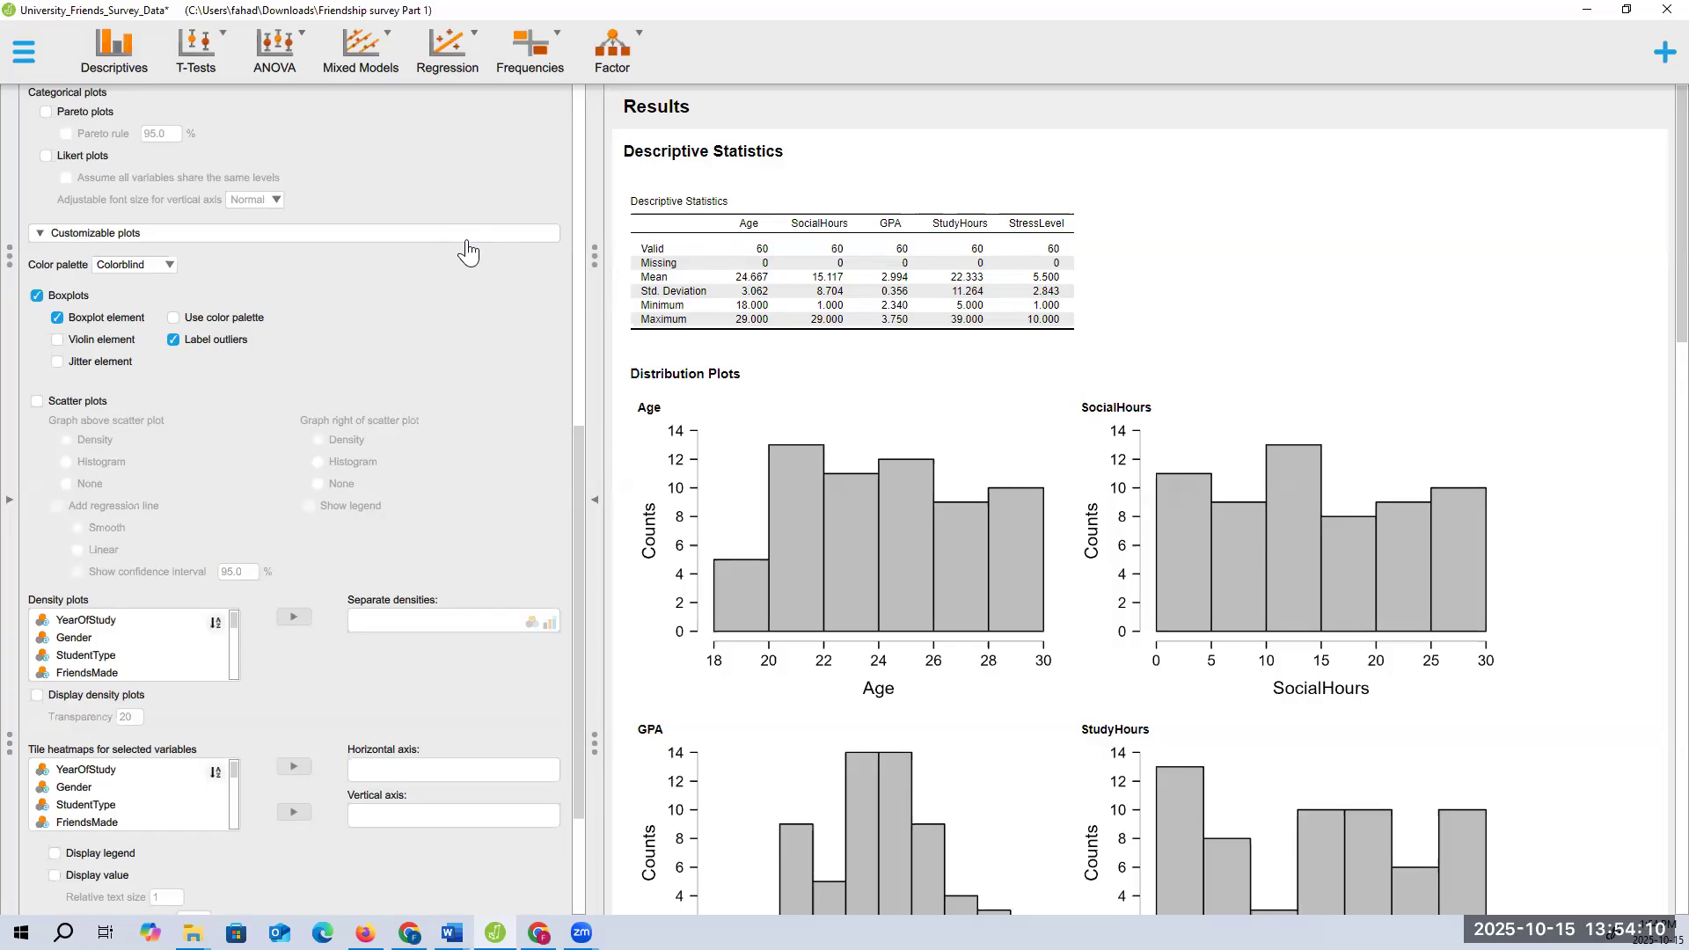
key(alt+Tab)
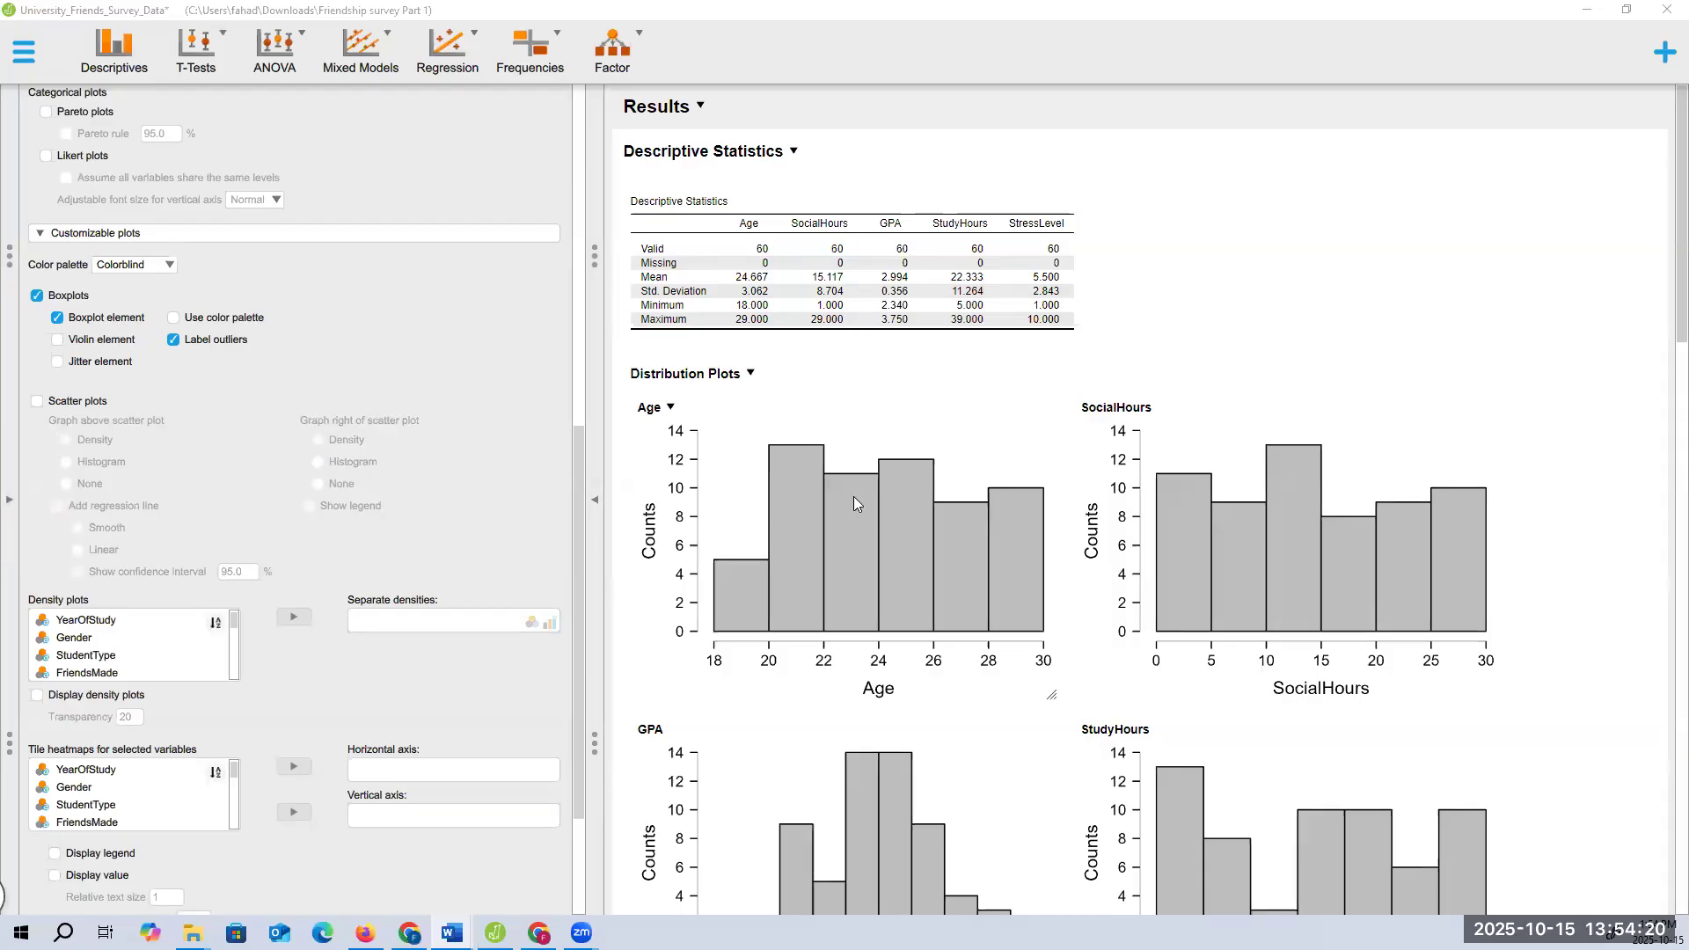
Start a classical contingency tables analysis with YearOfStudy as the row variable
click(16, 497)
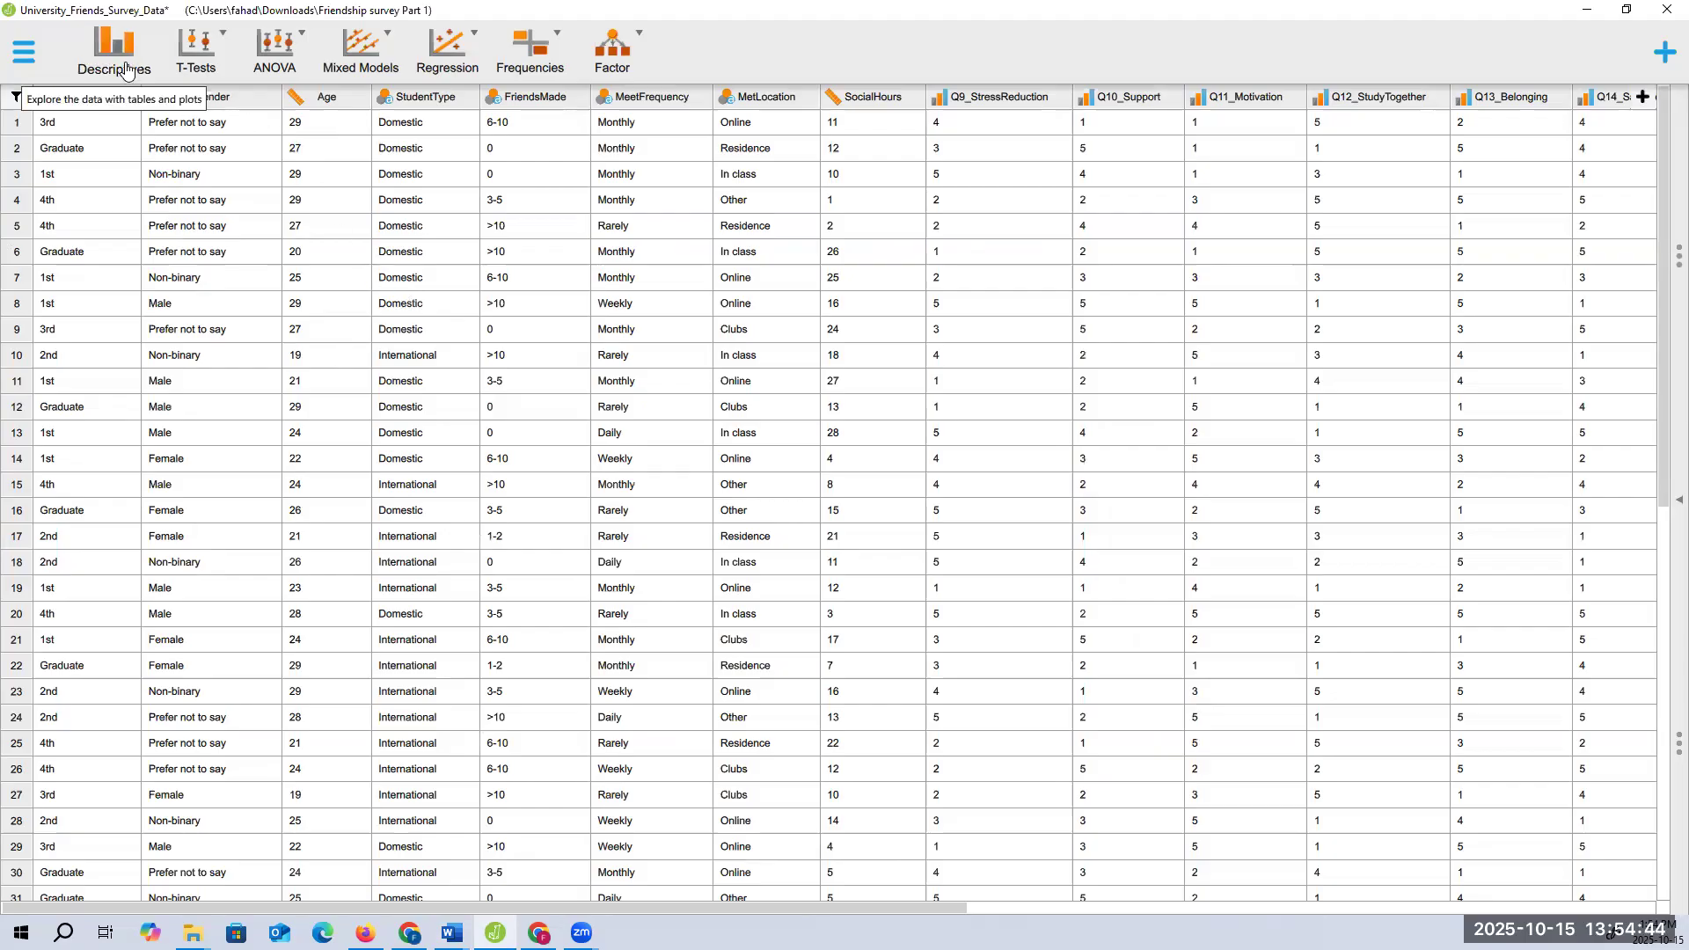
click(530, 56)
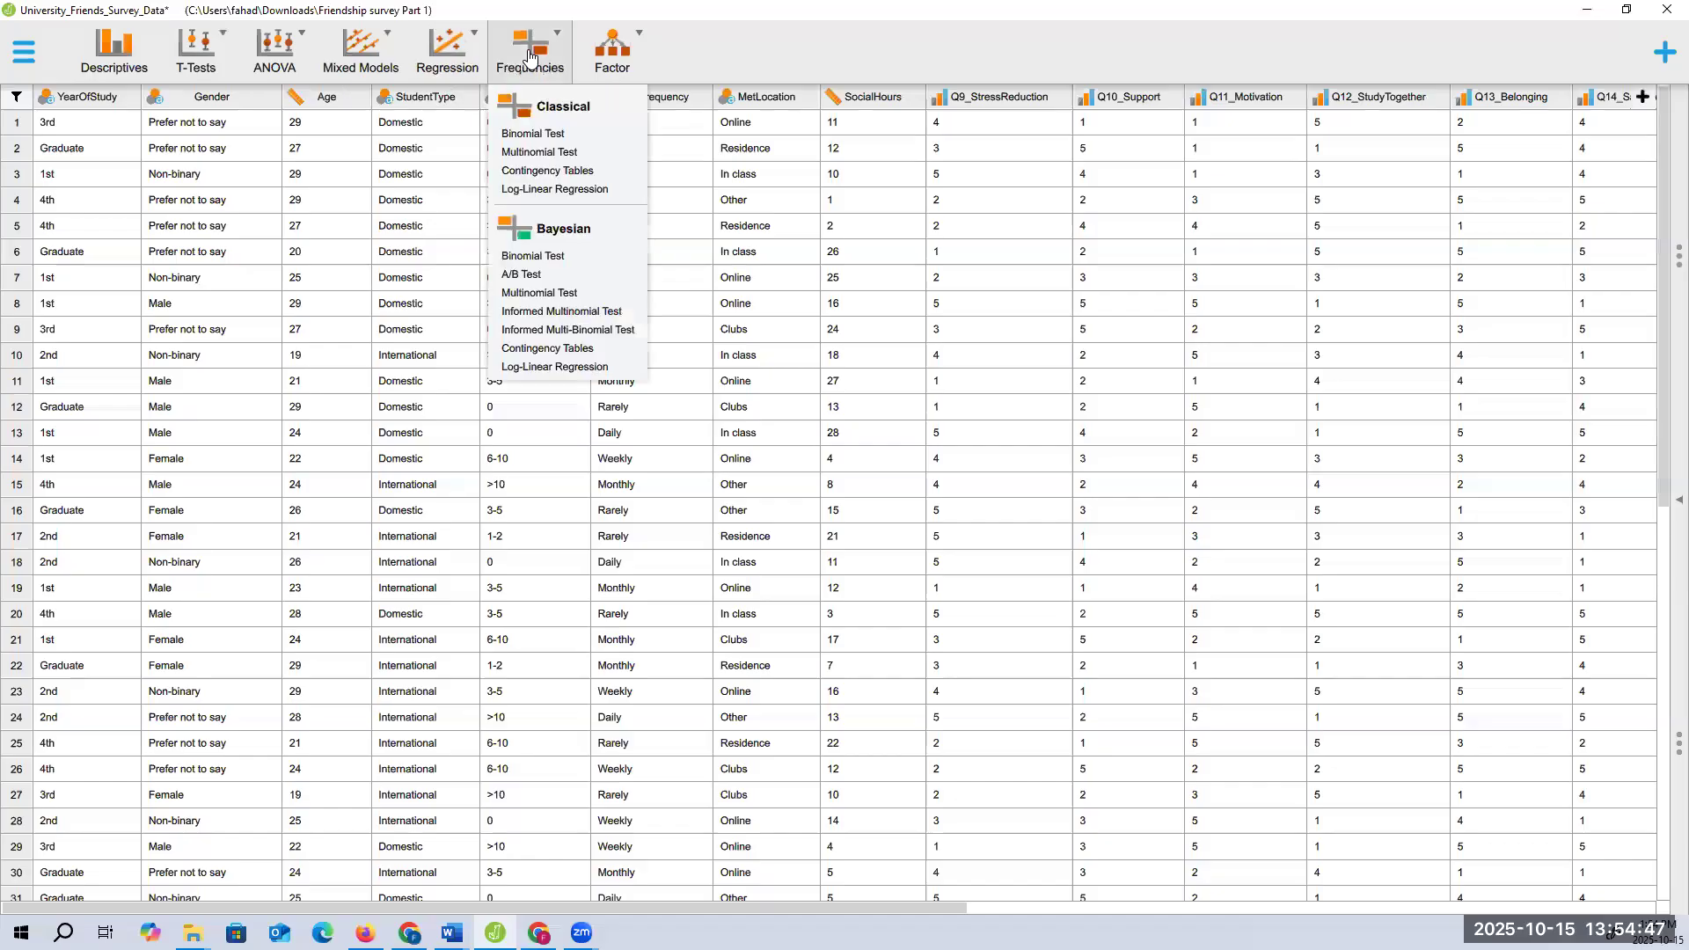
click(535, 172)
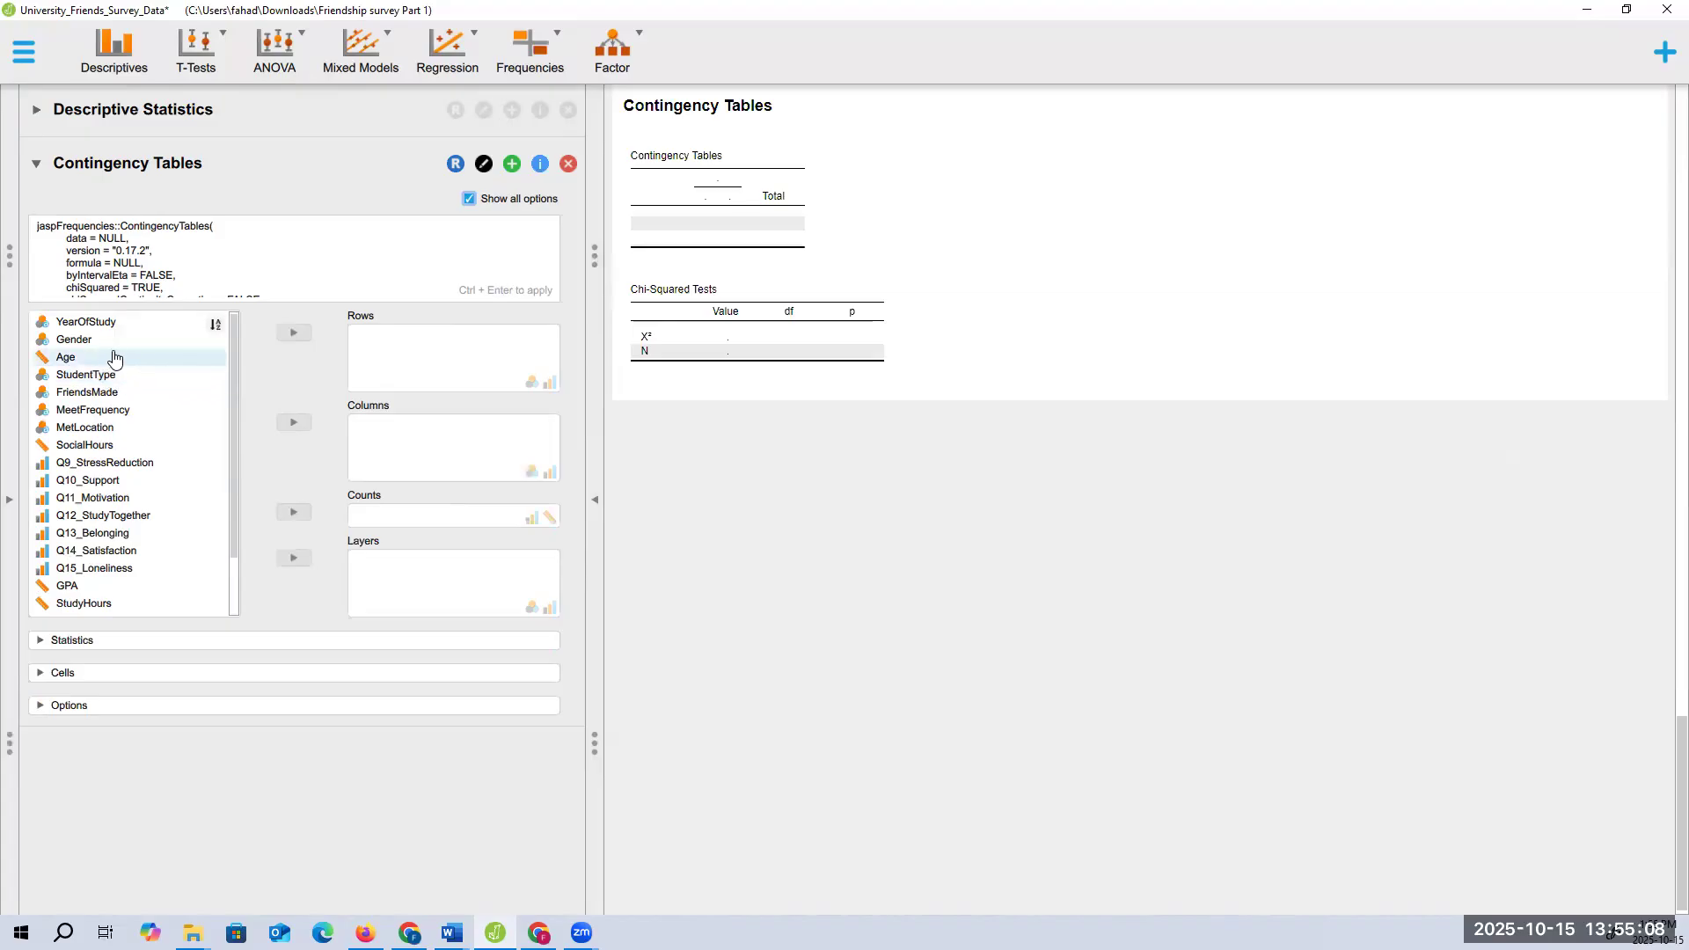
click(98, 322)
click(280, 334)
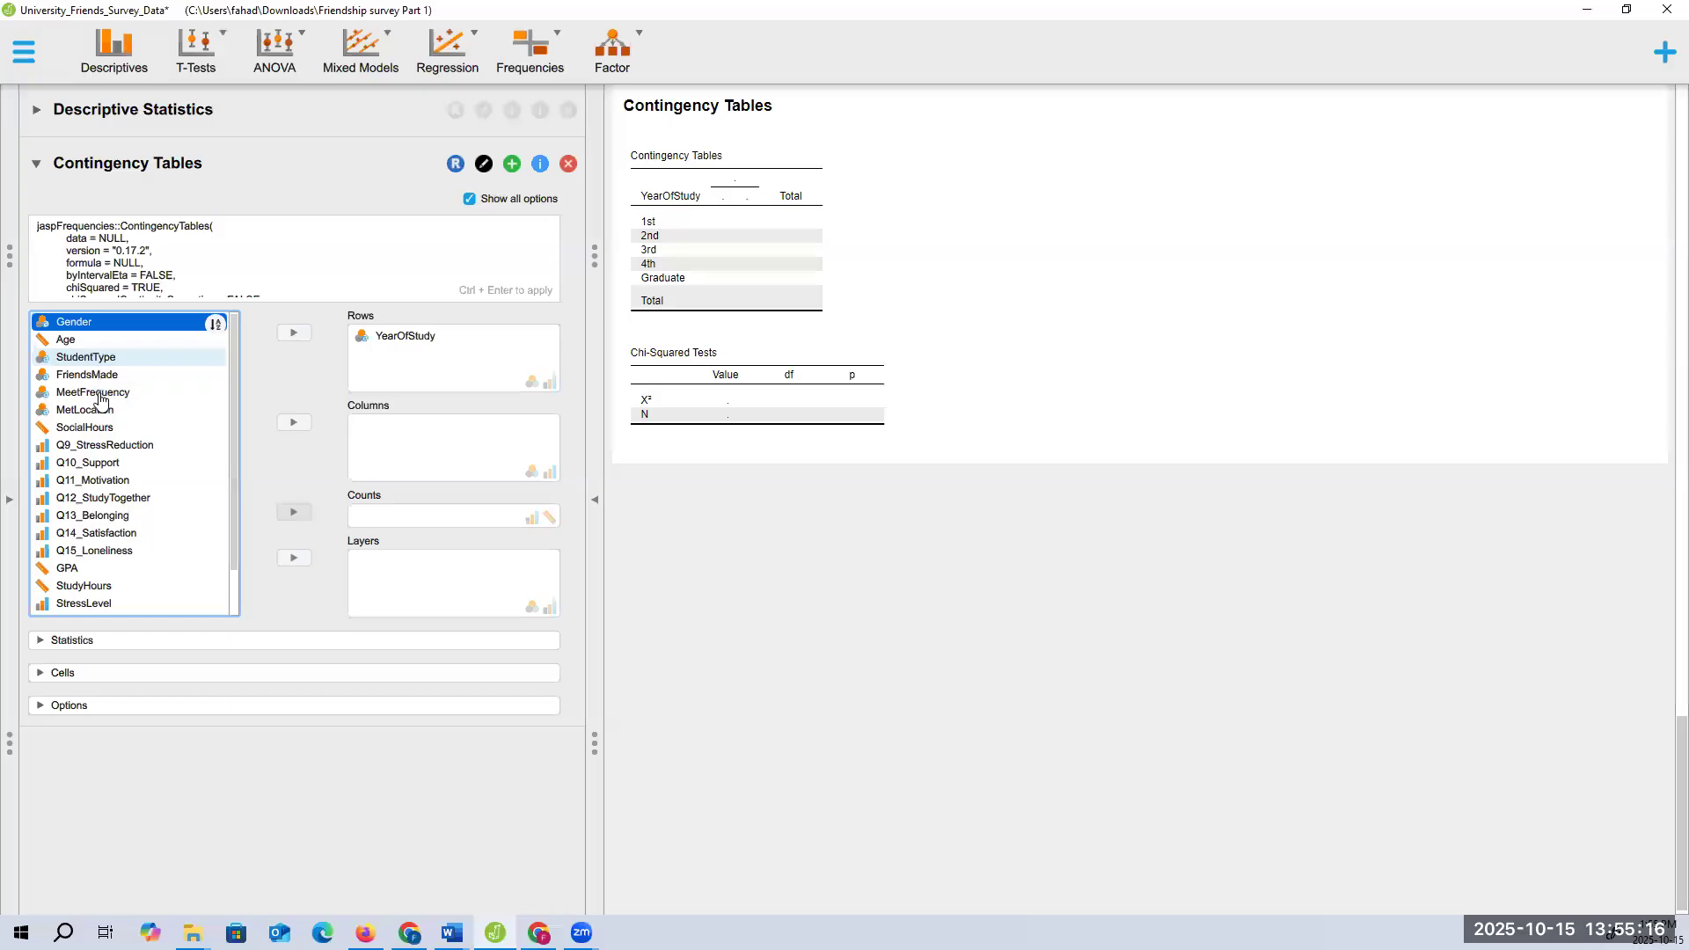
Look through the available variables and add FriendsMade as a second row variable of the contingency table
scroll(115, 422, down, 1)
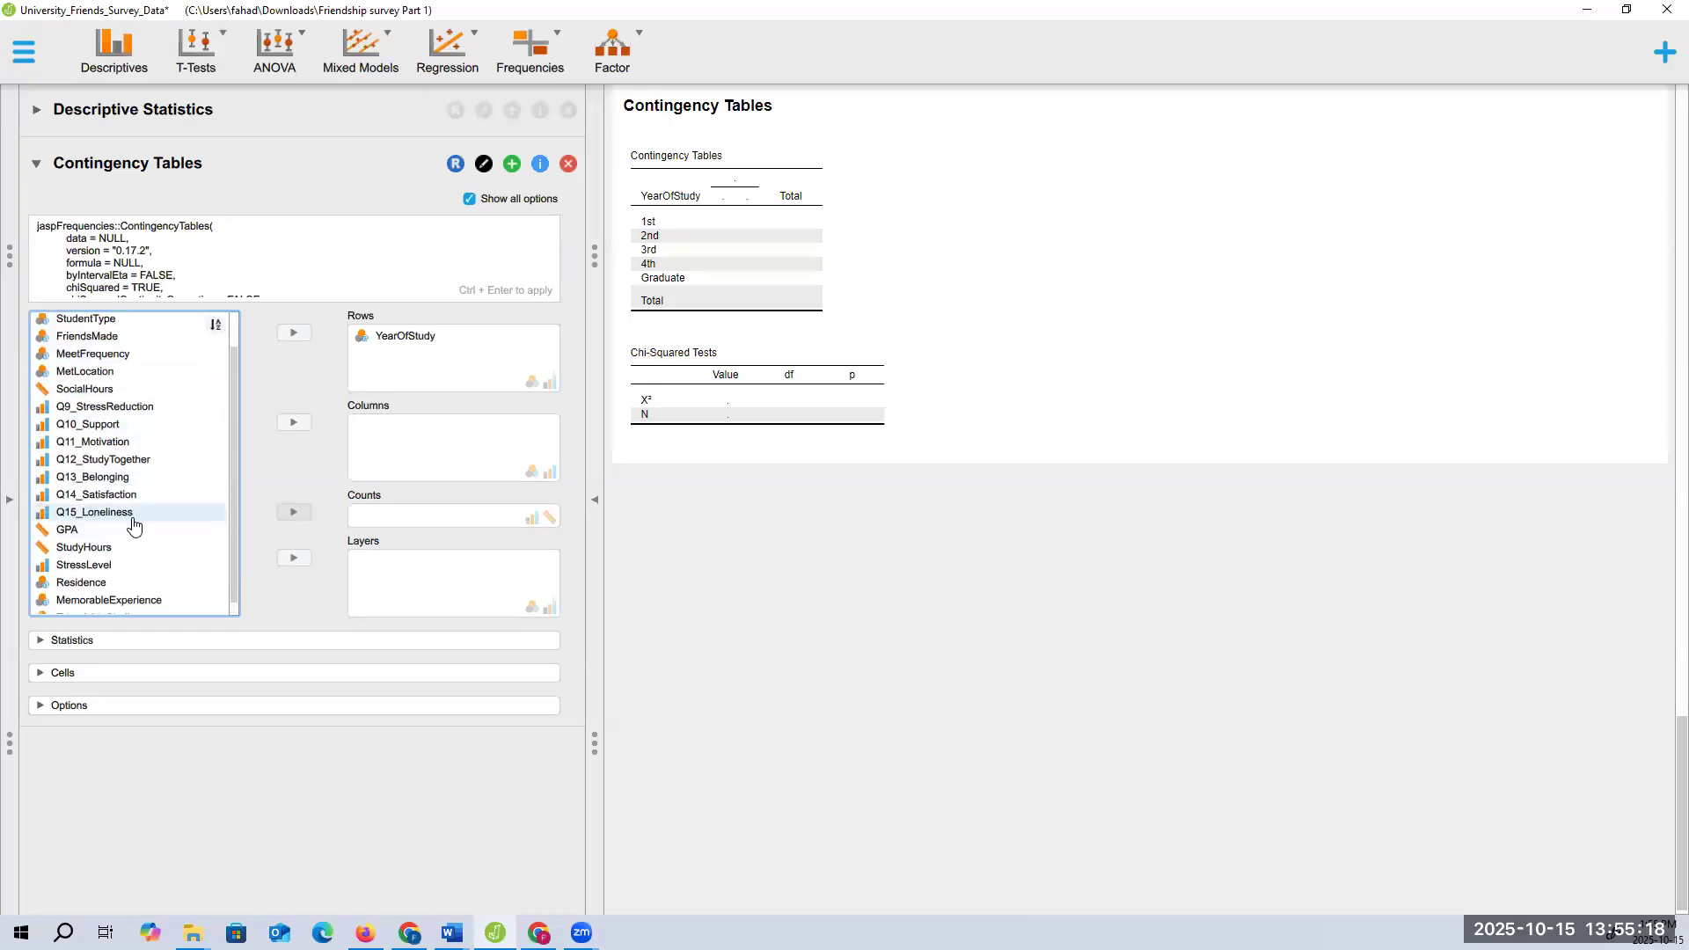
scroll(132, 519, up, 1)
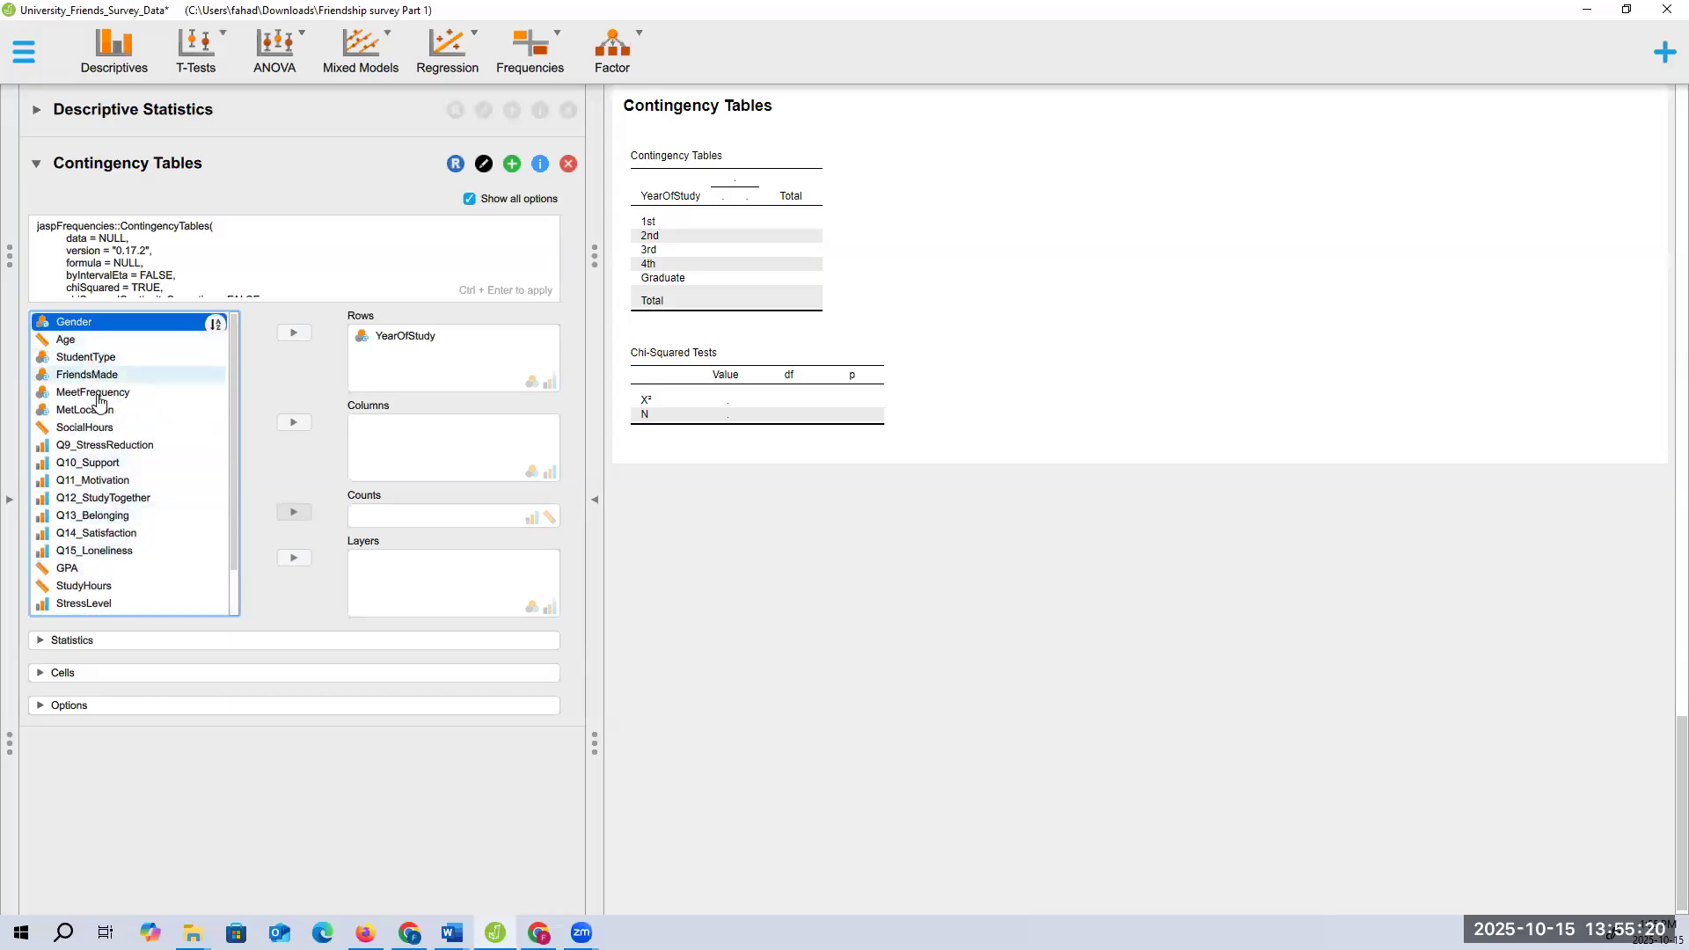
scroll(102, 401, down, 1)
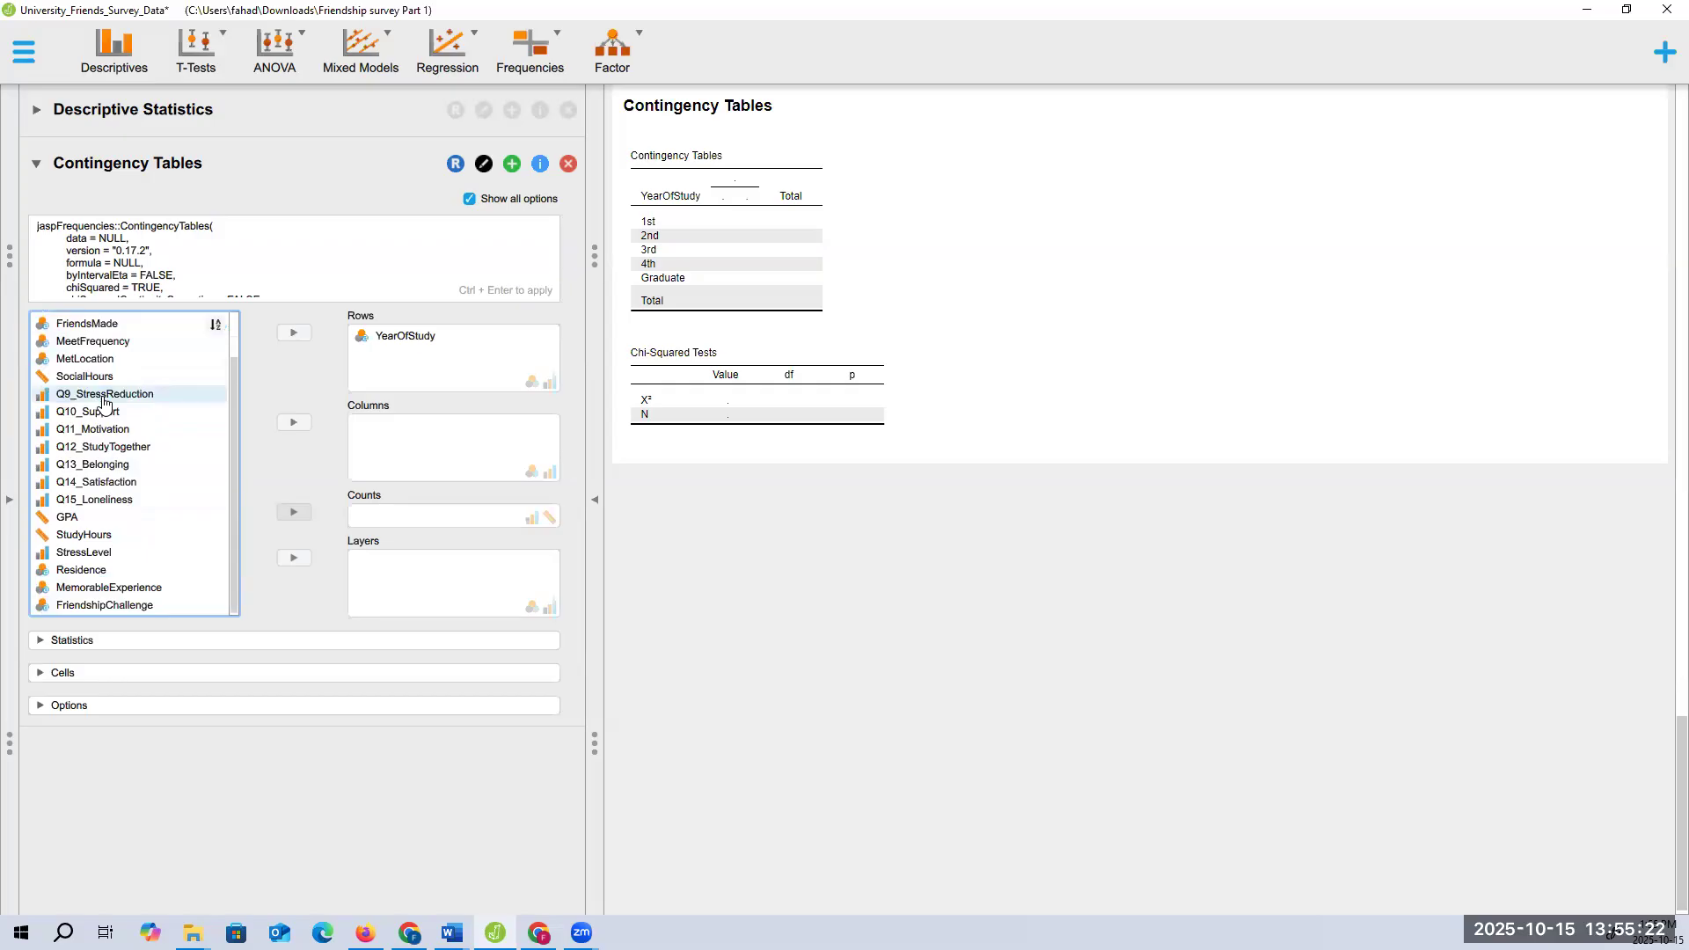
scroll(106, 404, up, 1)
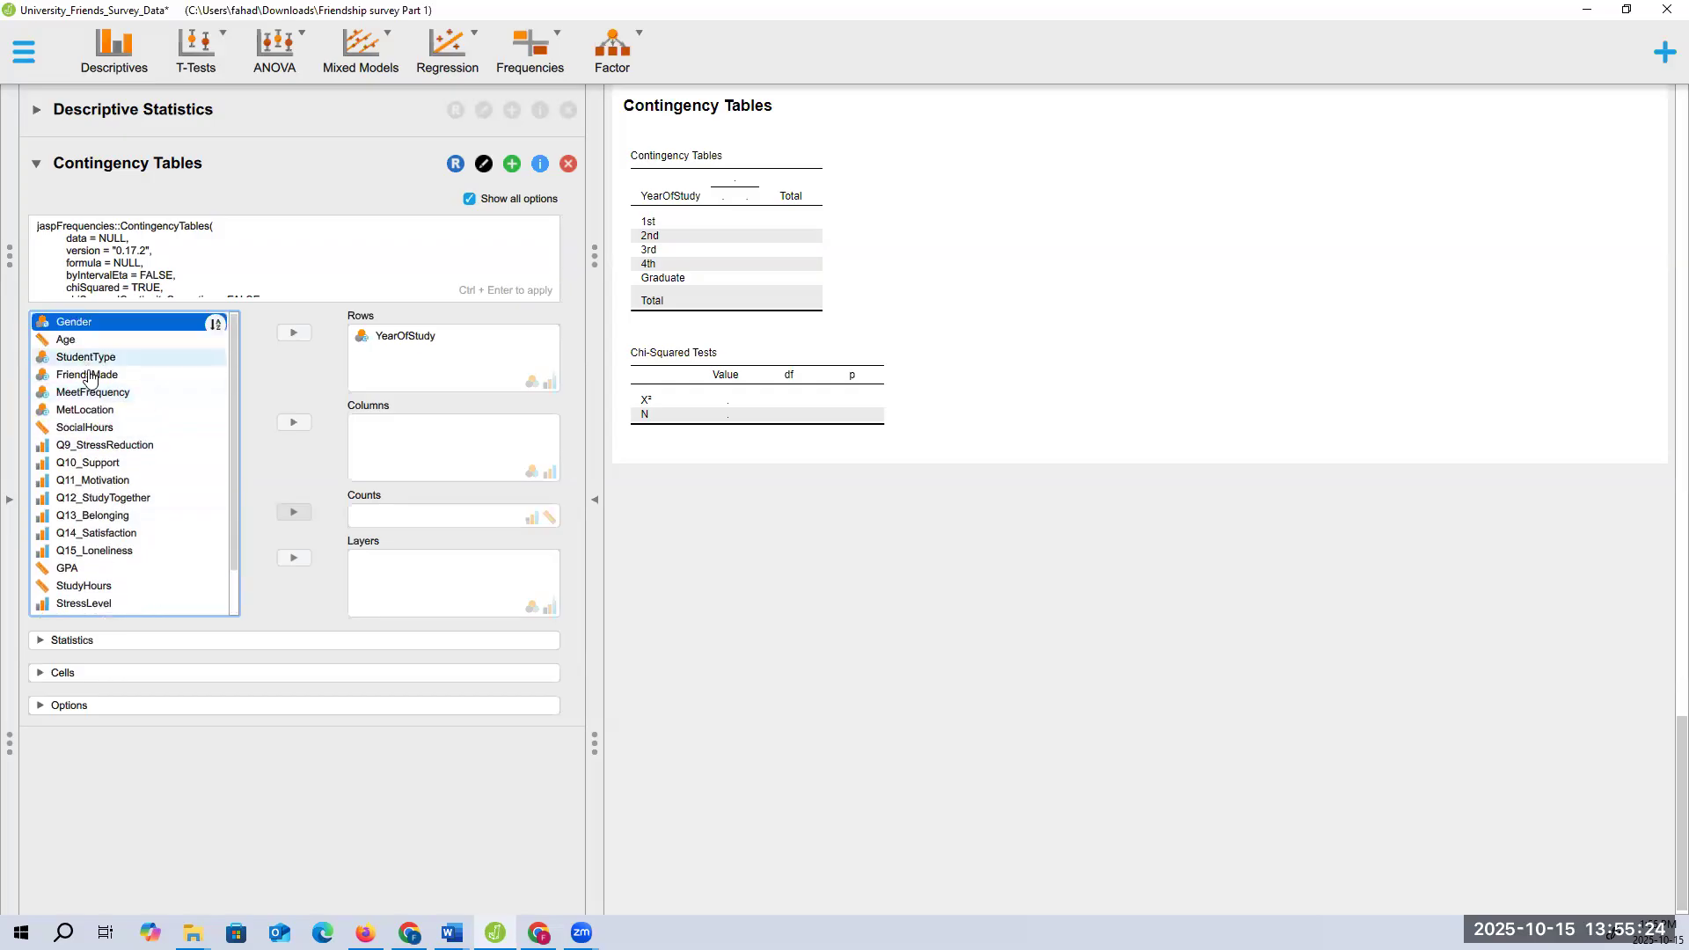
click(102, 374)
click(284, 334)
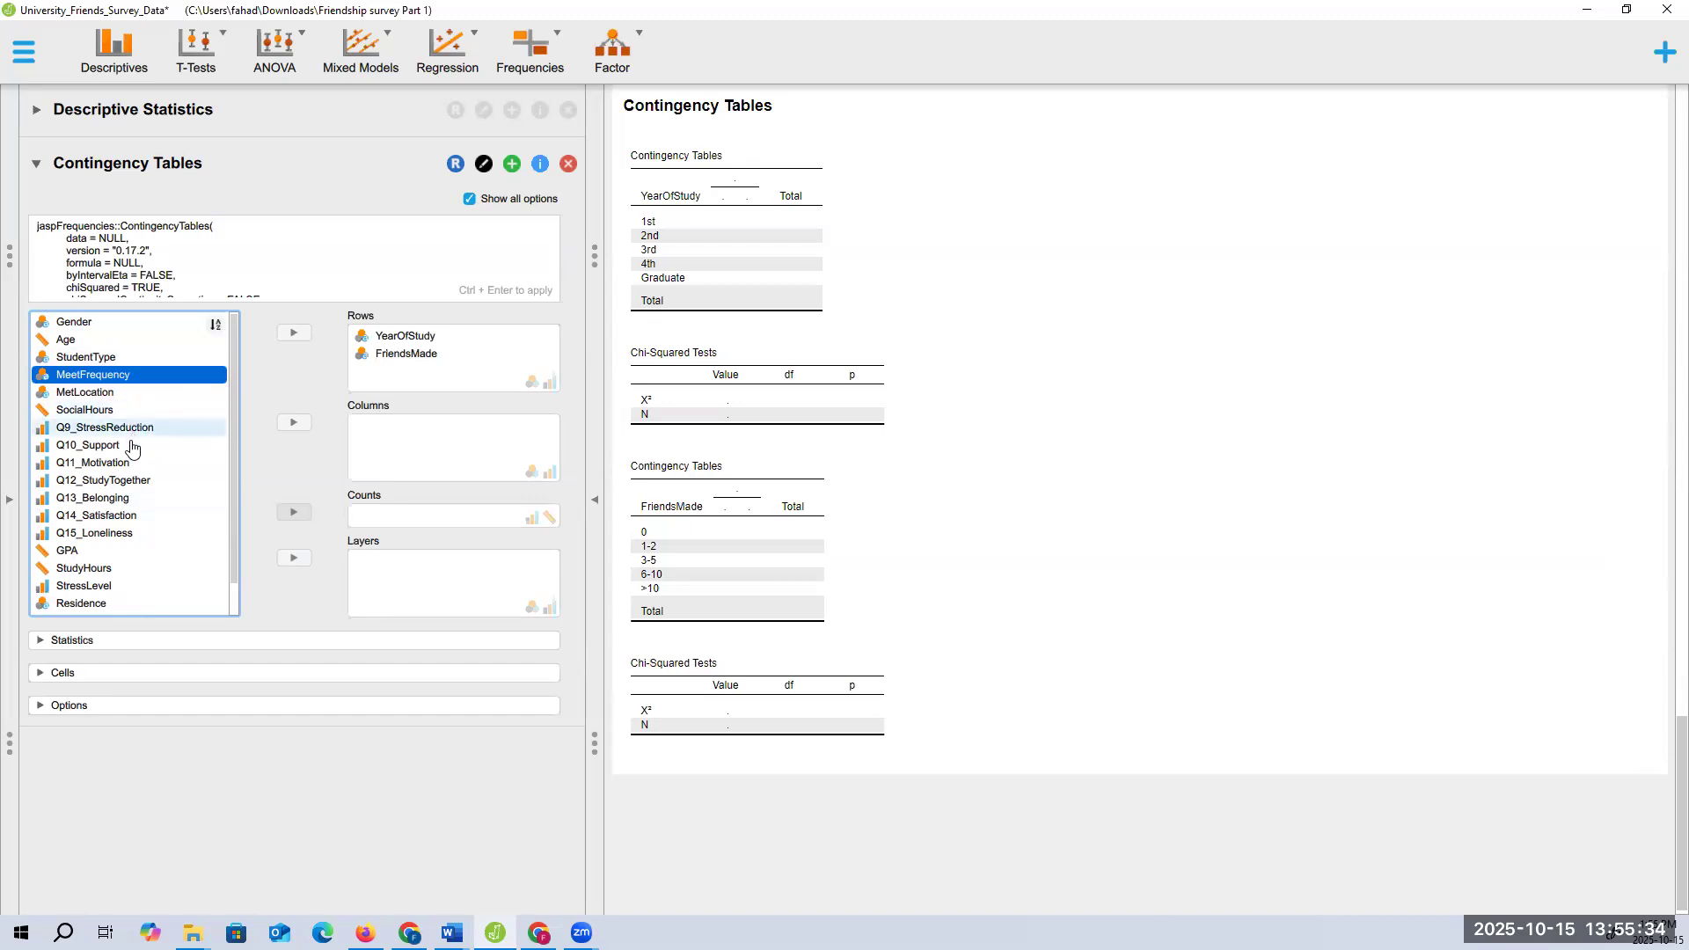
Assign Residence as the column variable of the contingency tables
scroll(111, 493, down, 1)
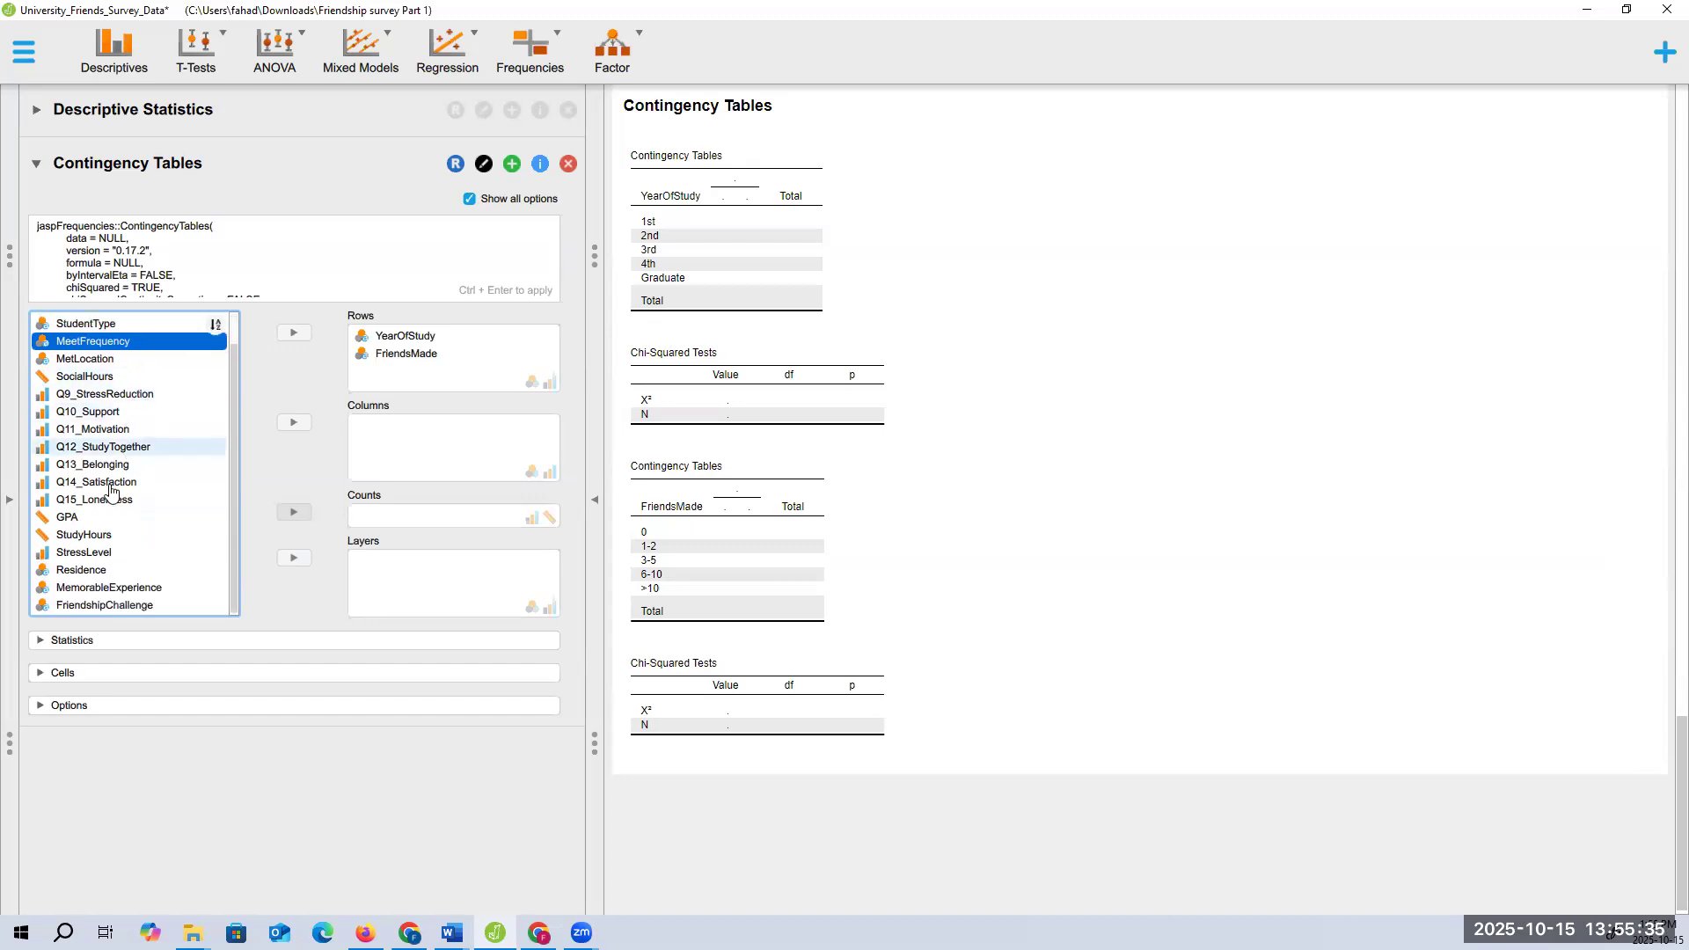
click(92, 571)
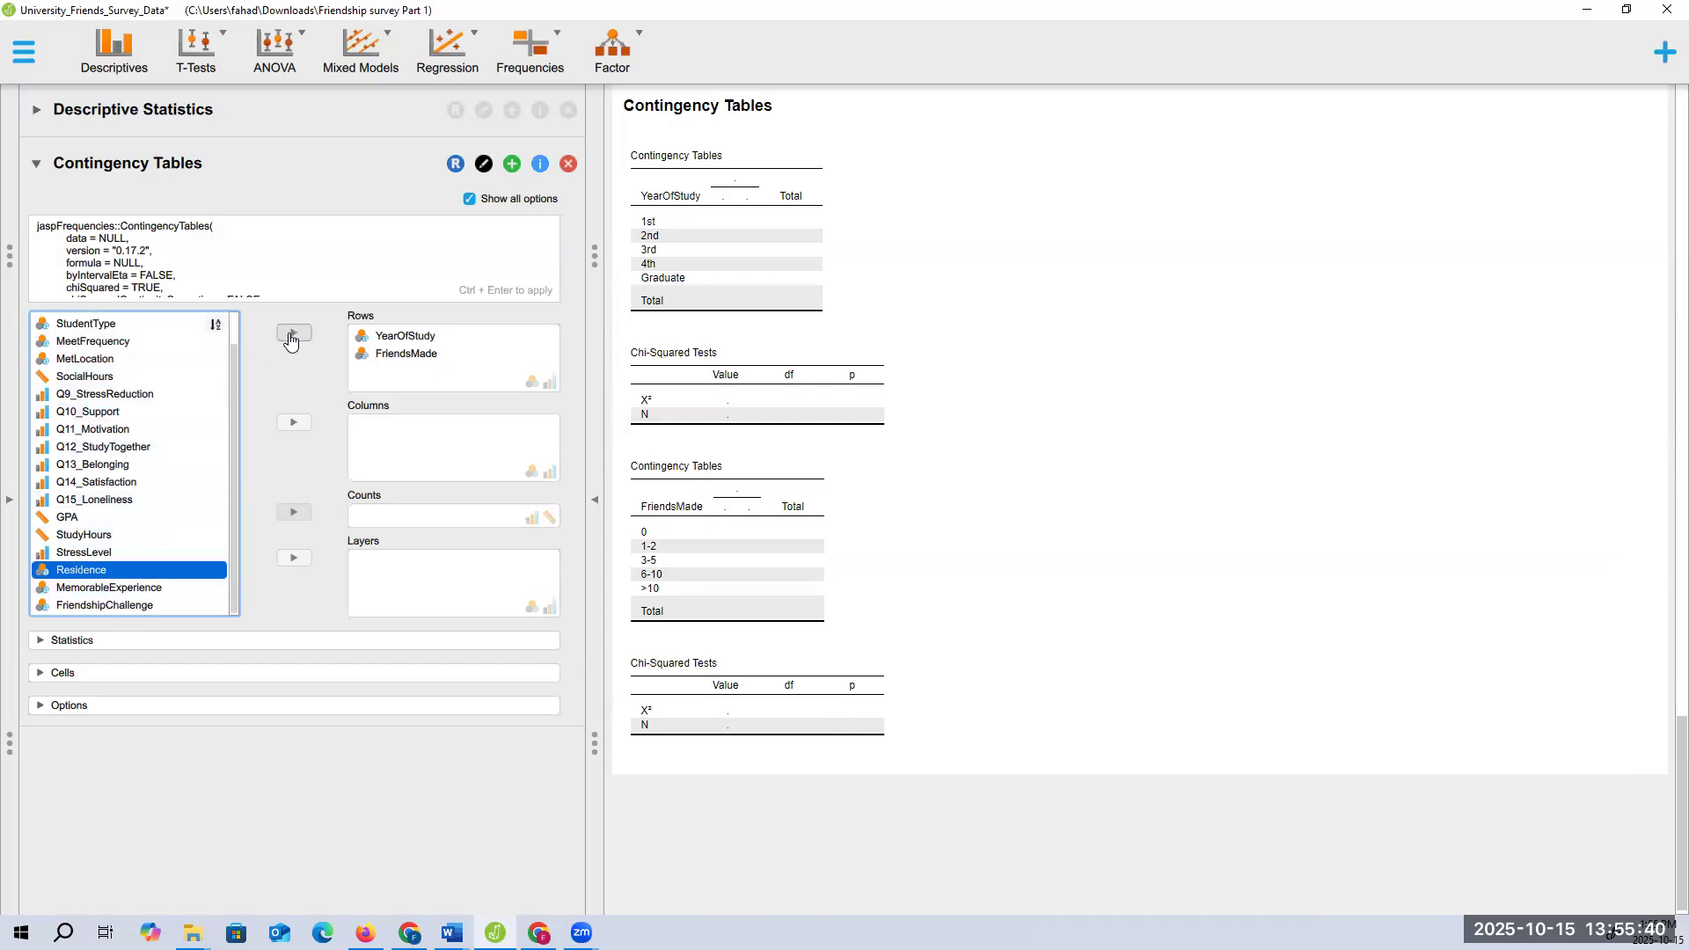
click(293, 424)
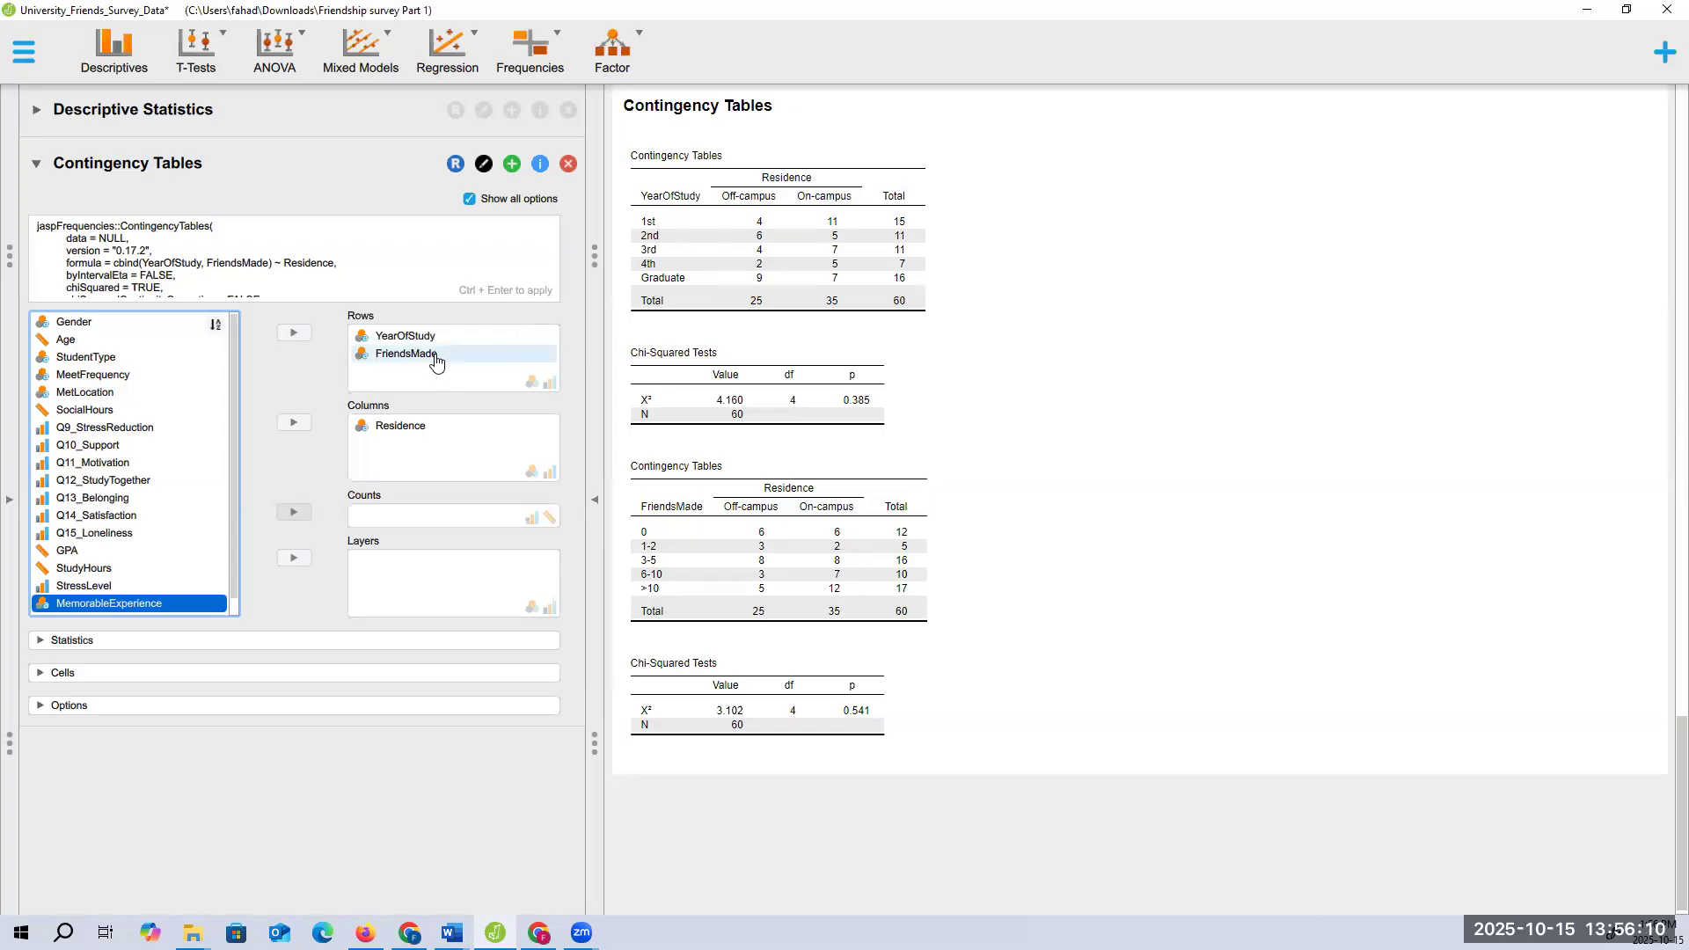
Move FriendsMade from the rows to the columns and remove Residence, cross-tabulating YearOfStudy only with FriendsMade
drag(434, 362, 196, 434)
click(407, 429)
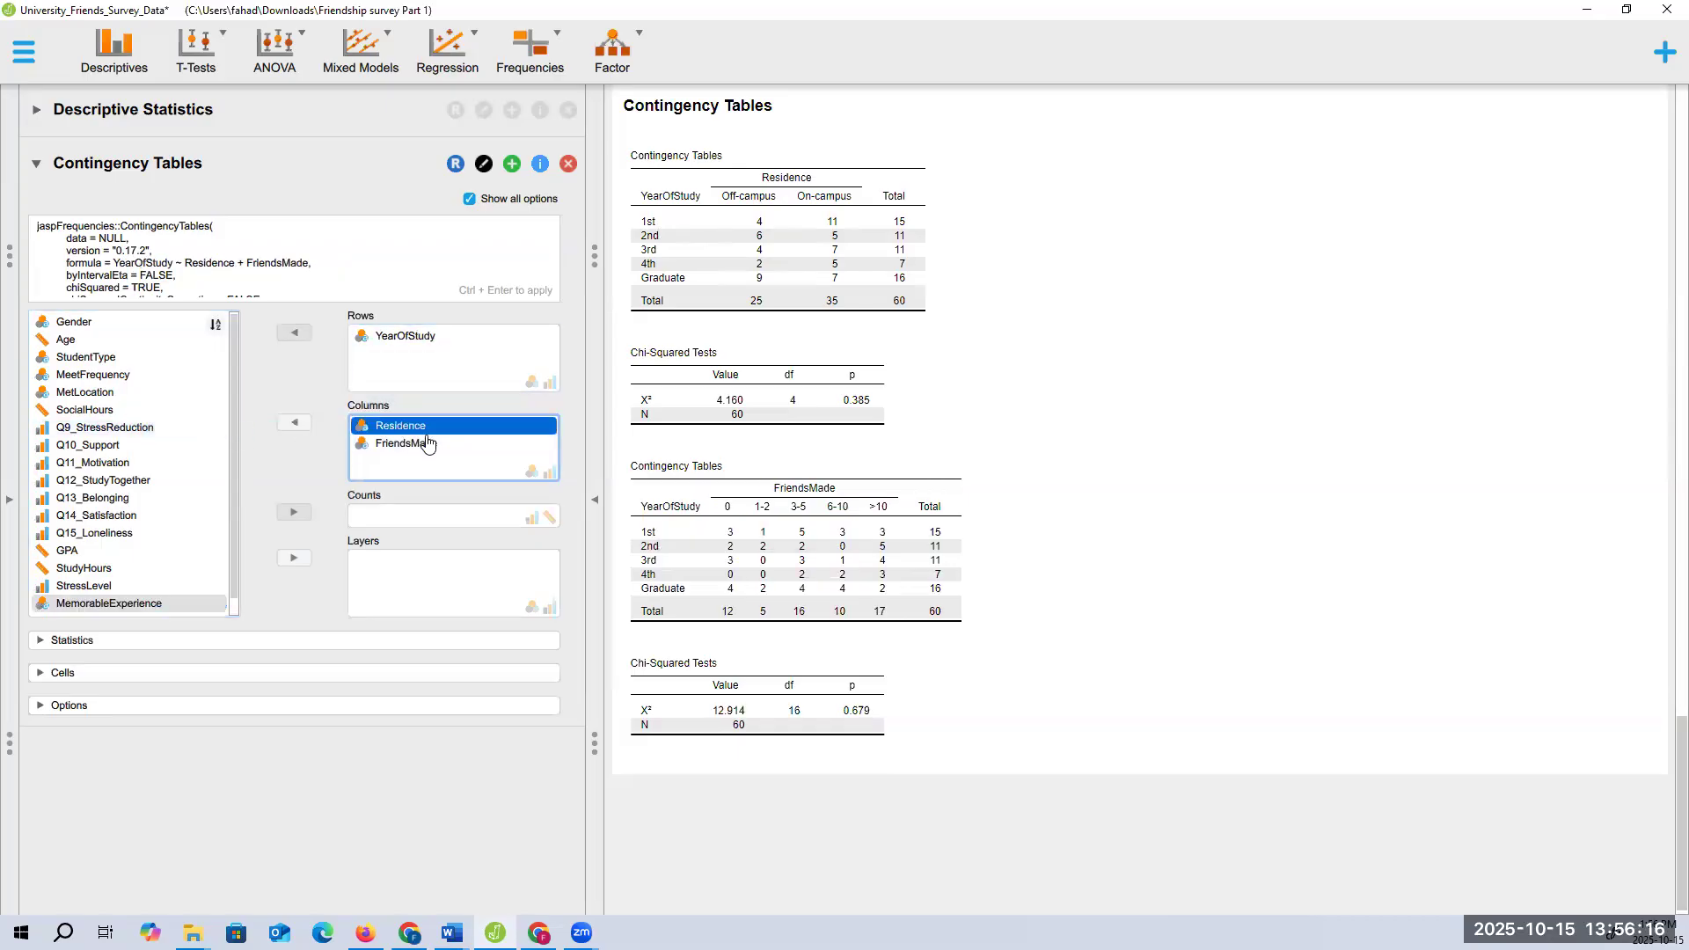
drag(409, 426, 113, 422)
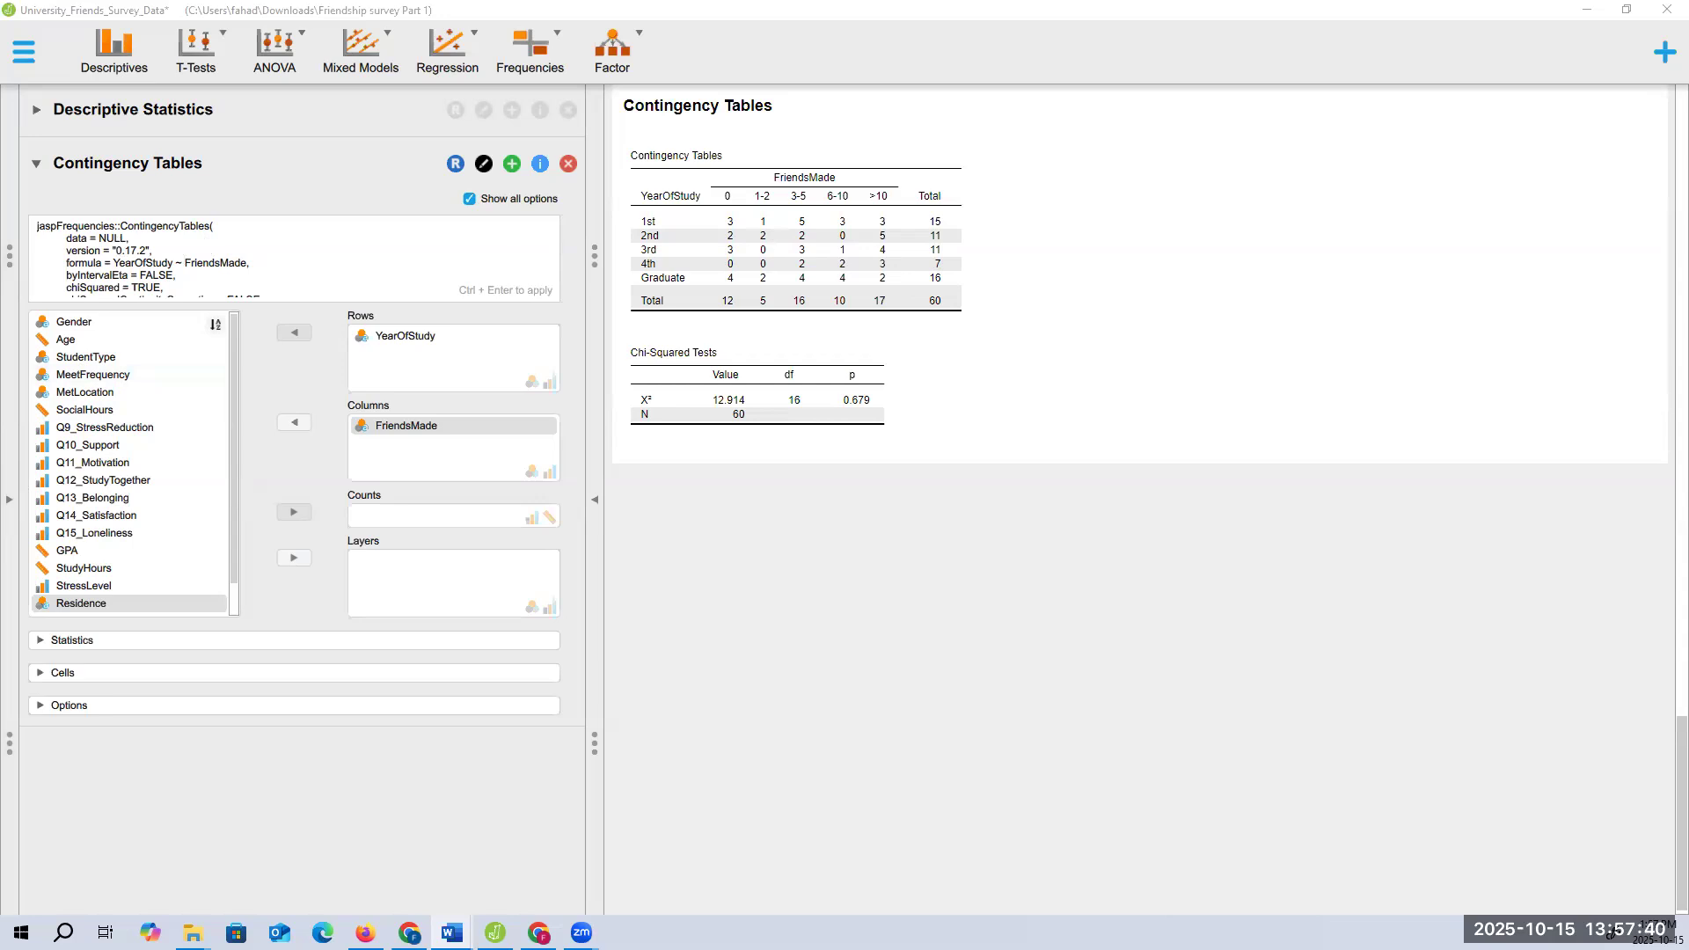
Start a classical correlation analysis and add Q9_StressReduction and Q10_Support to its variables
click(10, 501)
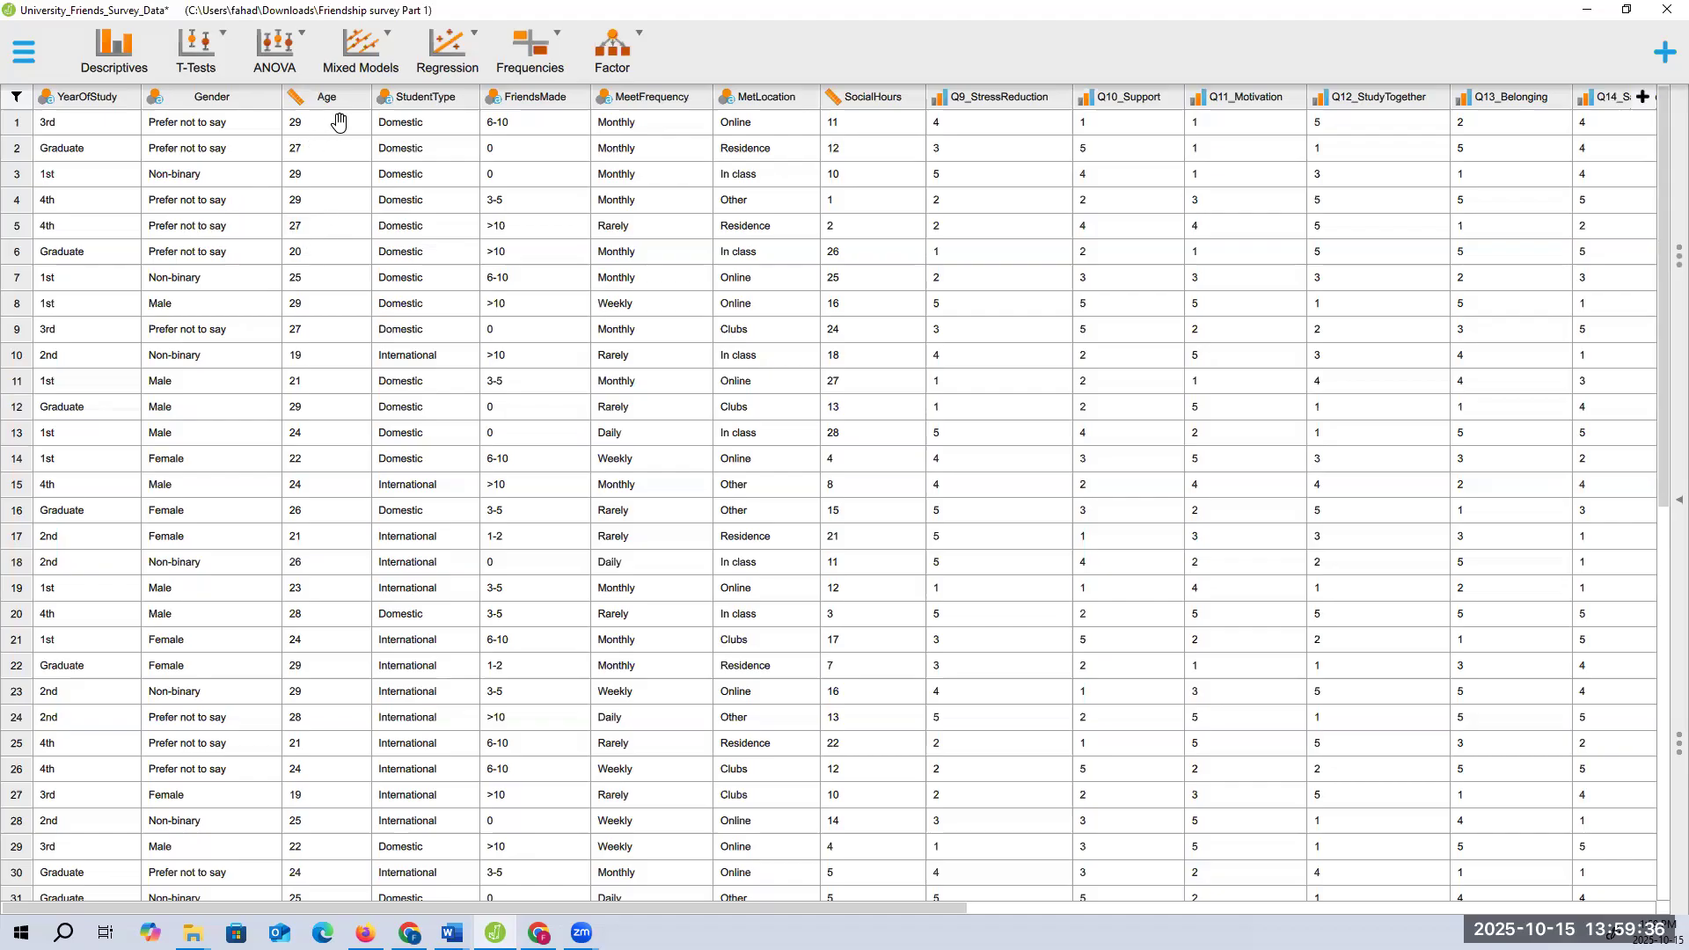
click(438, 63)
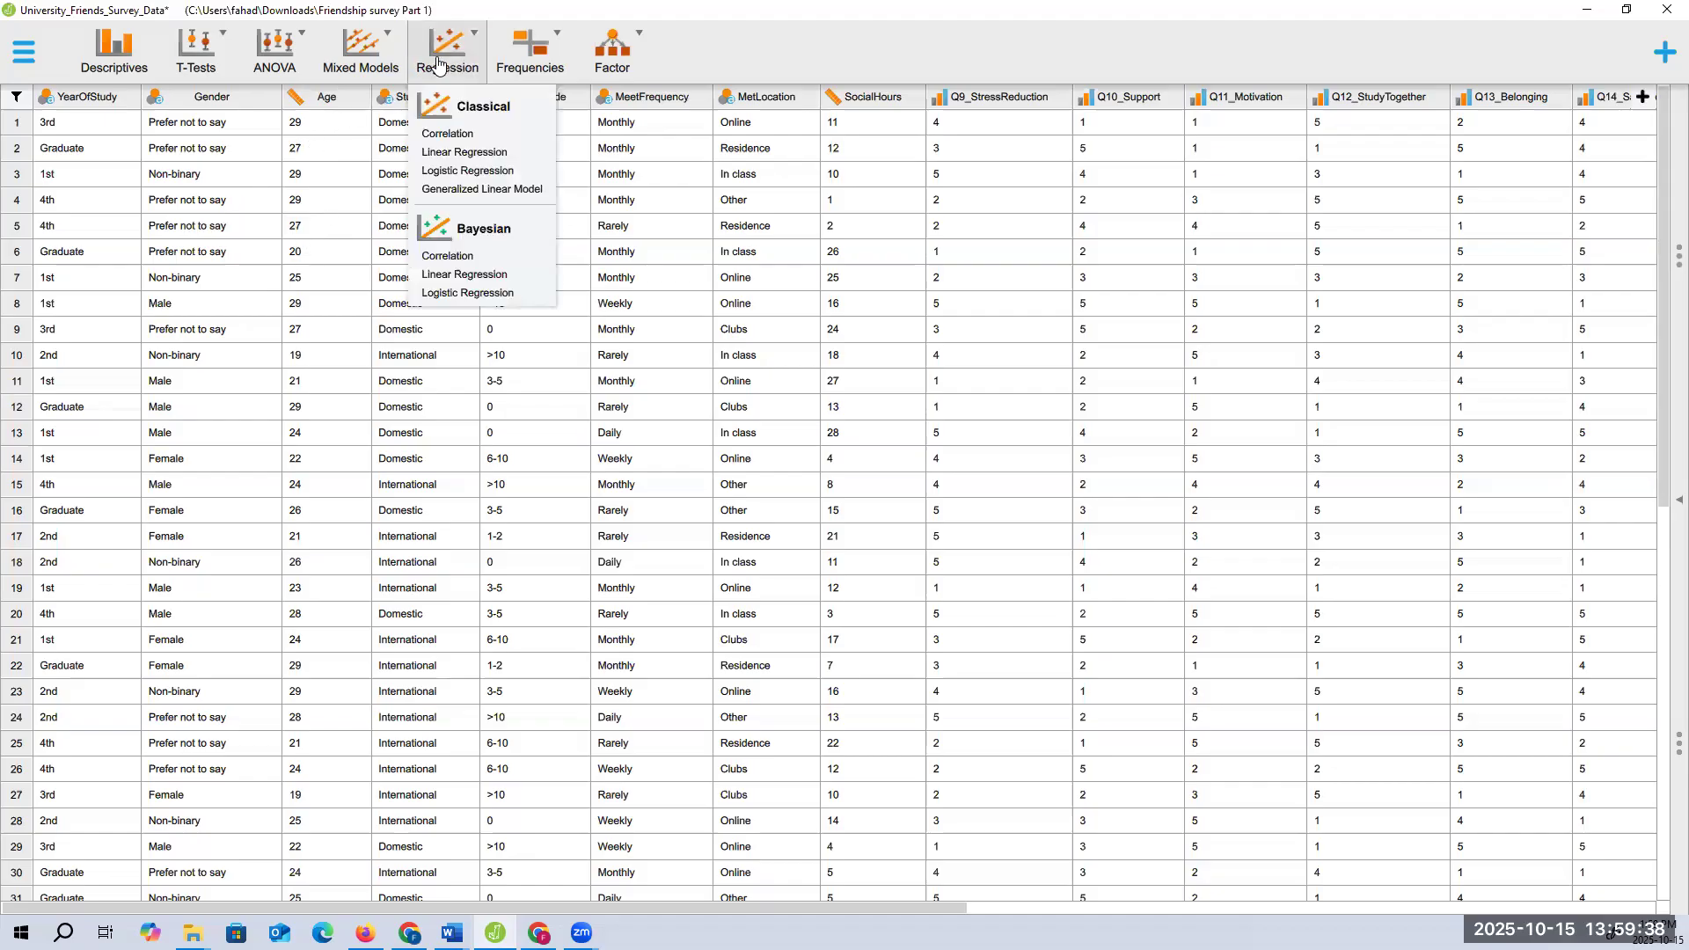
click(457, 133)
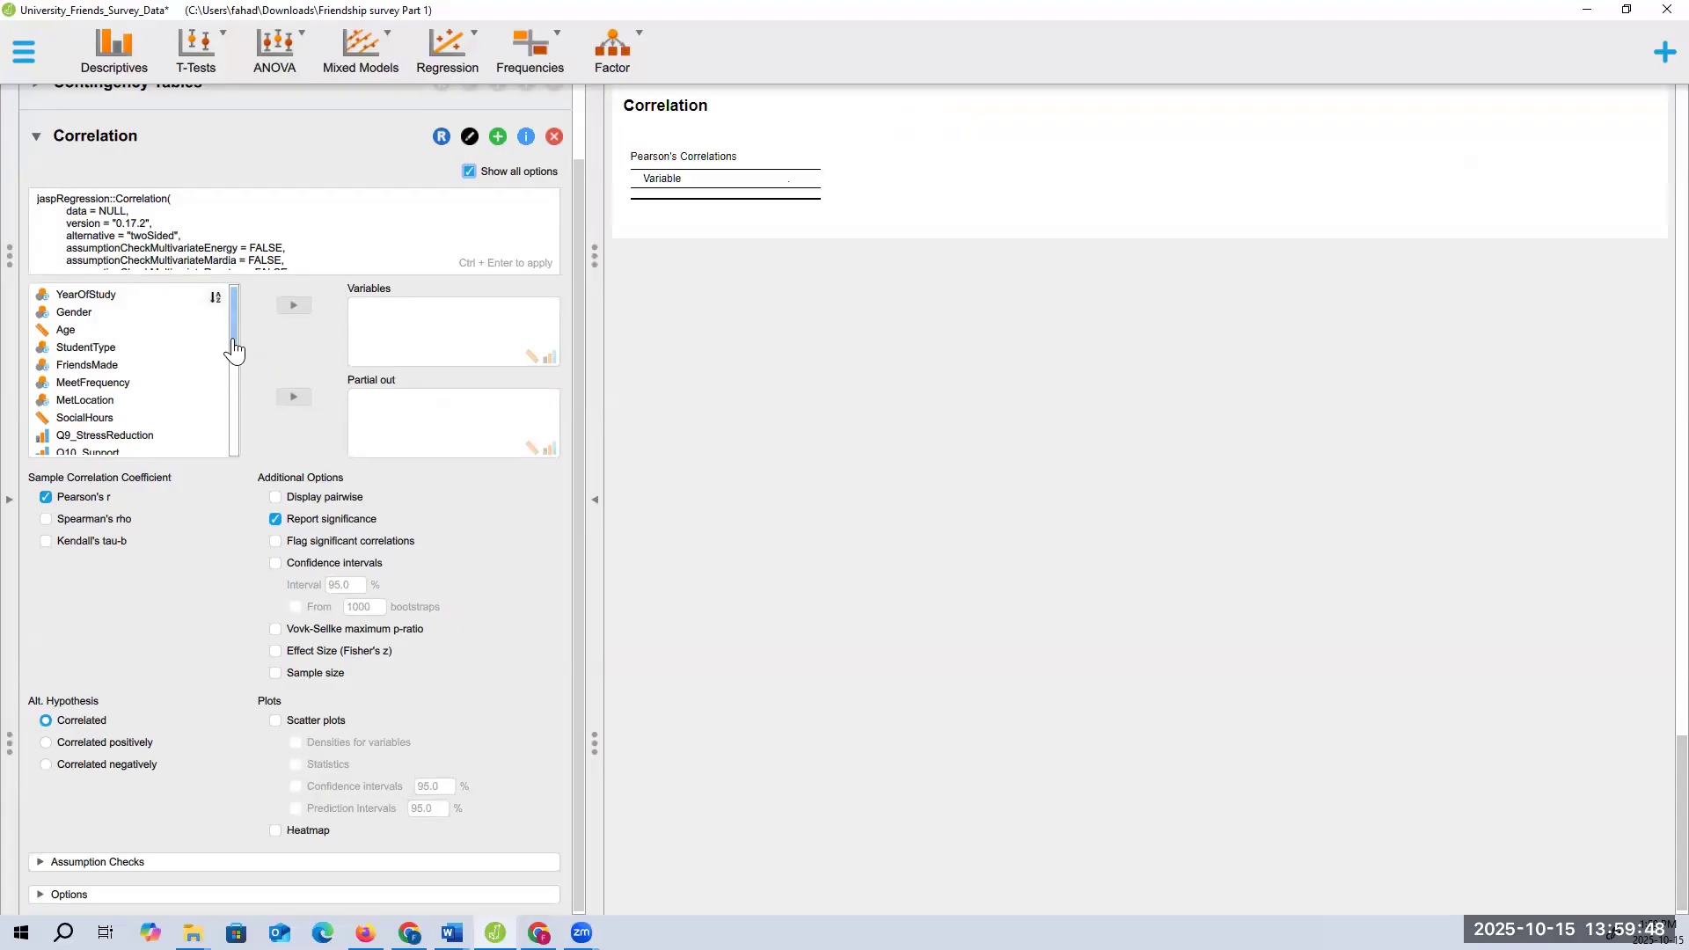
scroll(240, 416, down, 1)
scroll(239, 416, down, 5)
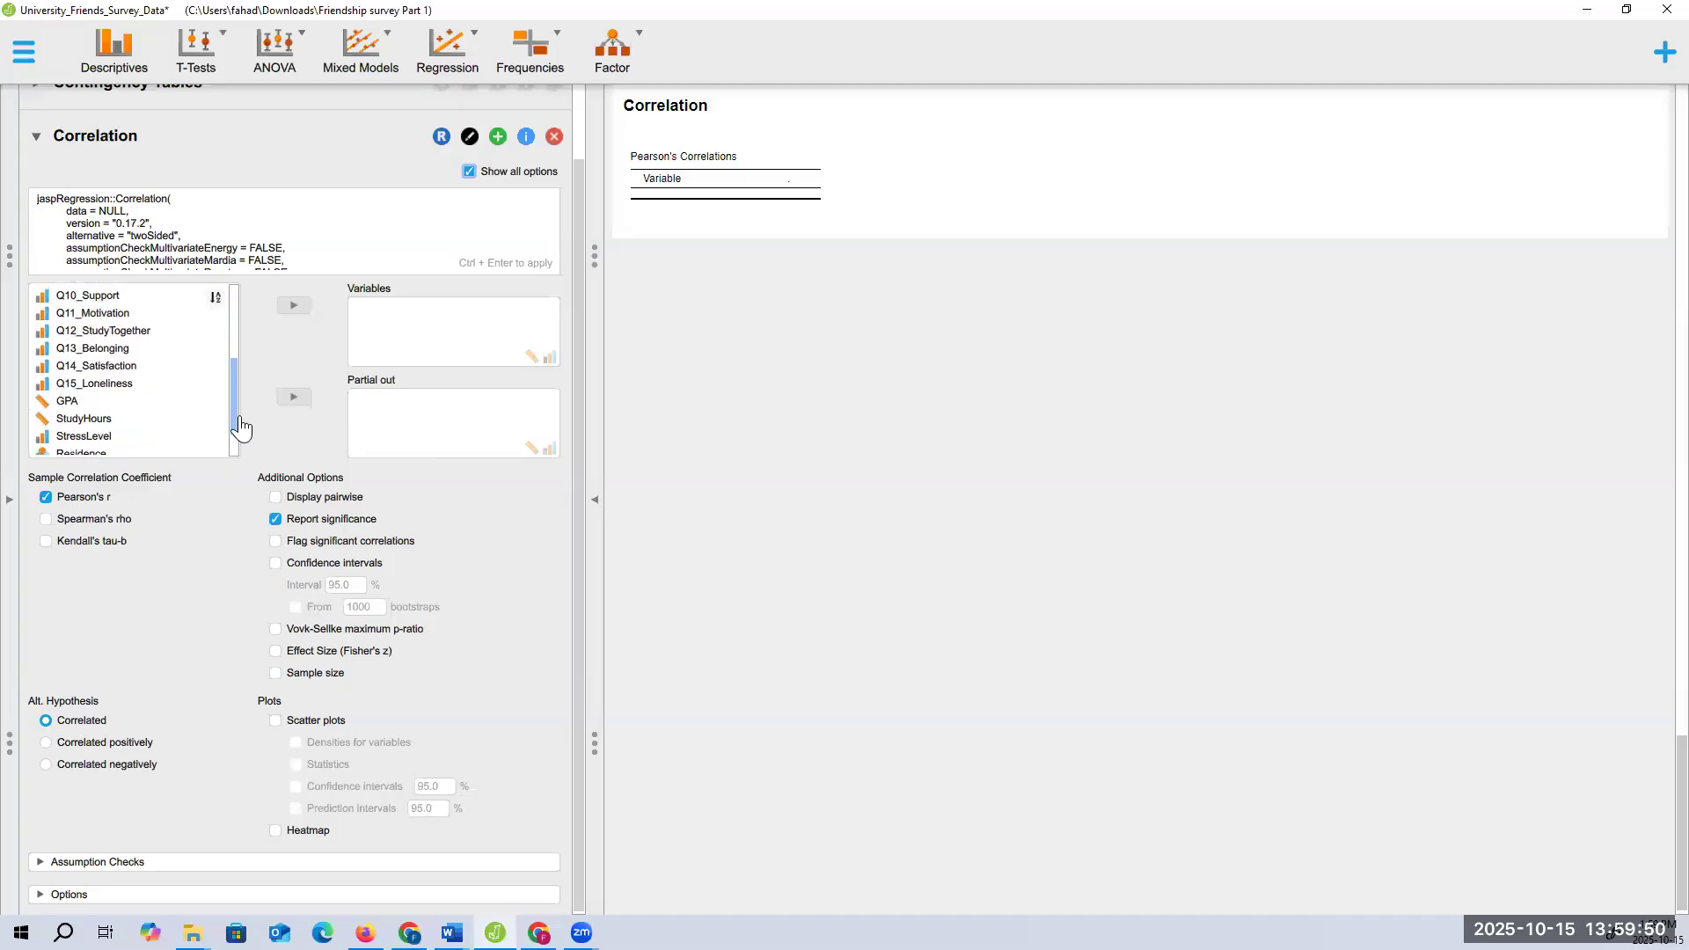
scroll(242, 427, up, 1)
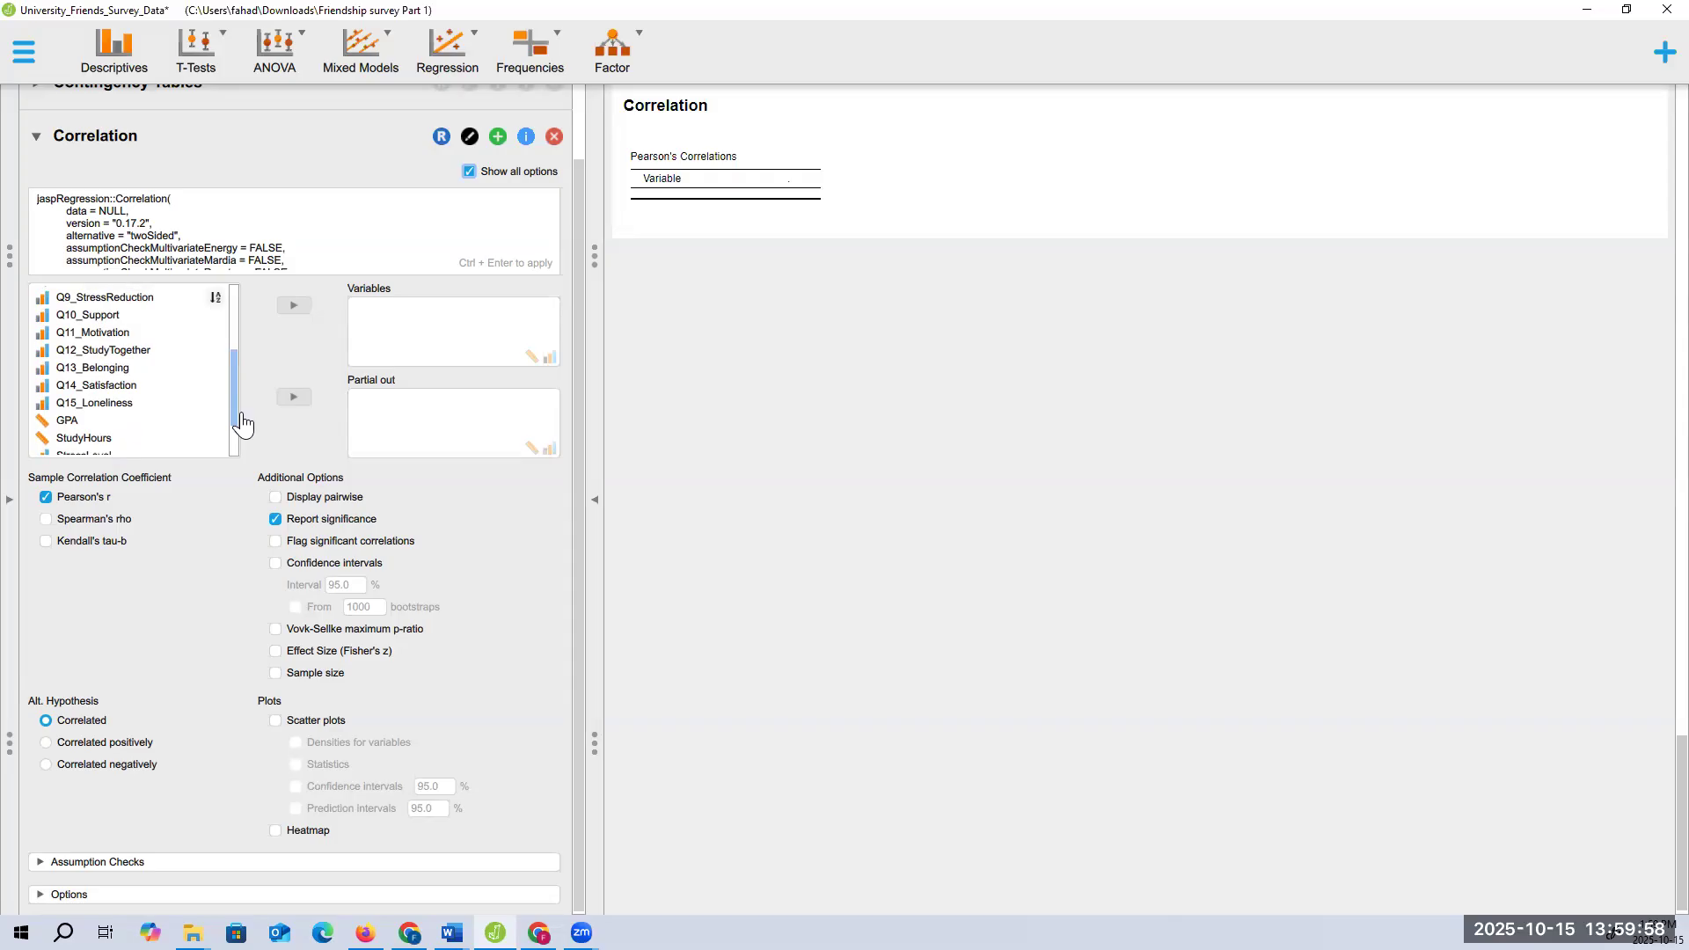
drag(238, 413, 239, 407)
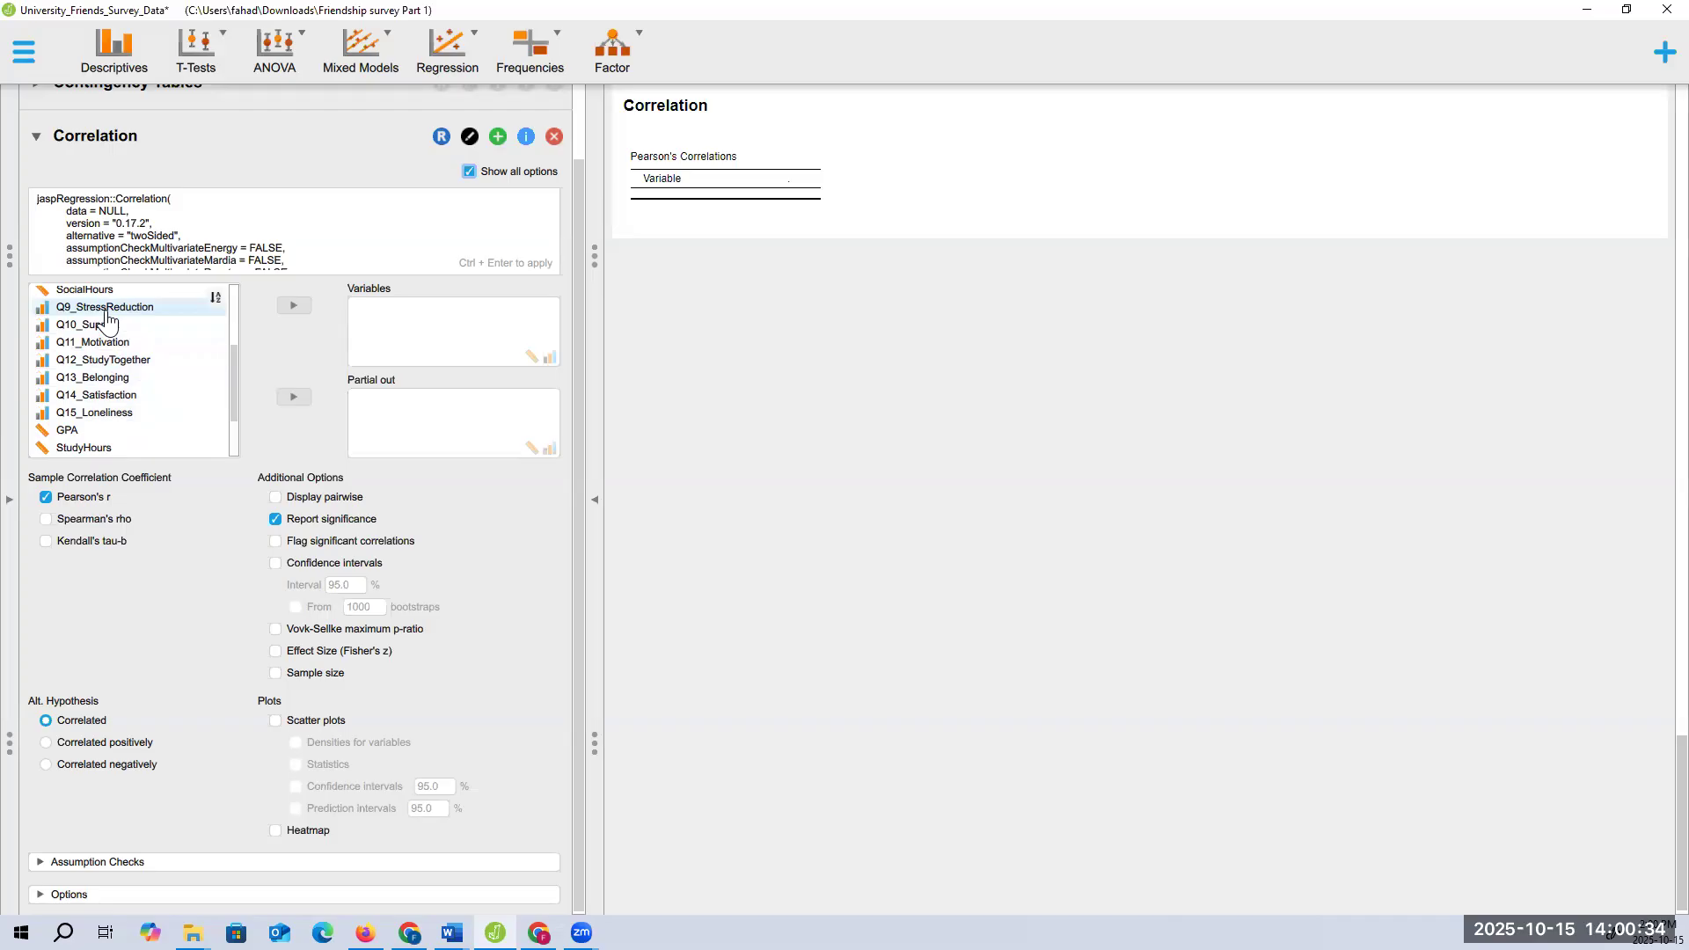
drag(106, 318, 445, 335)
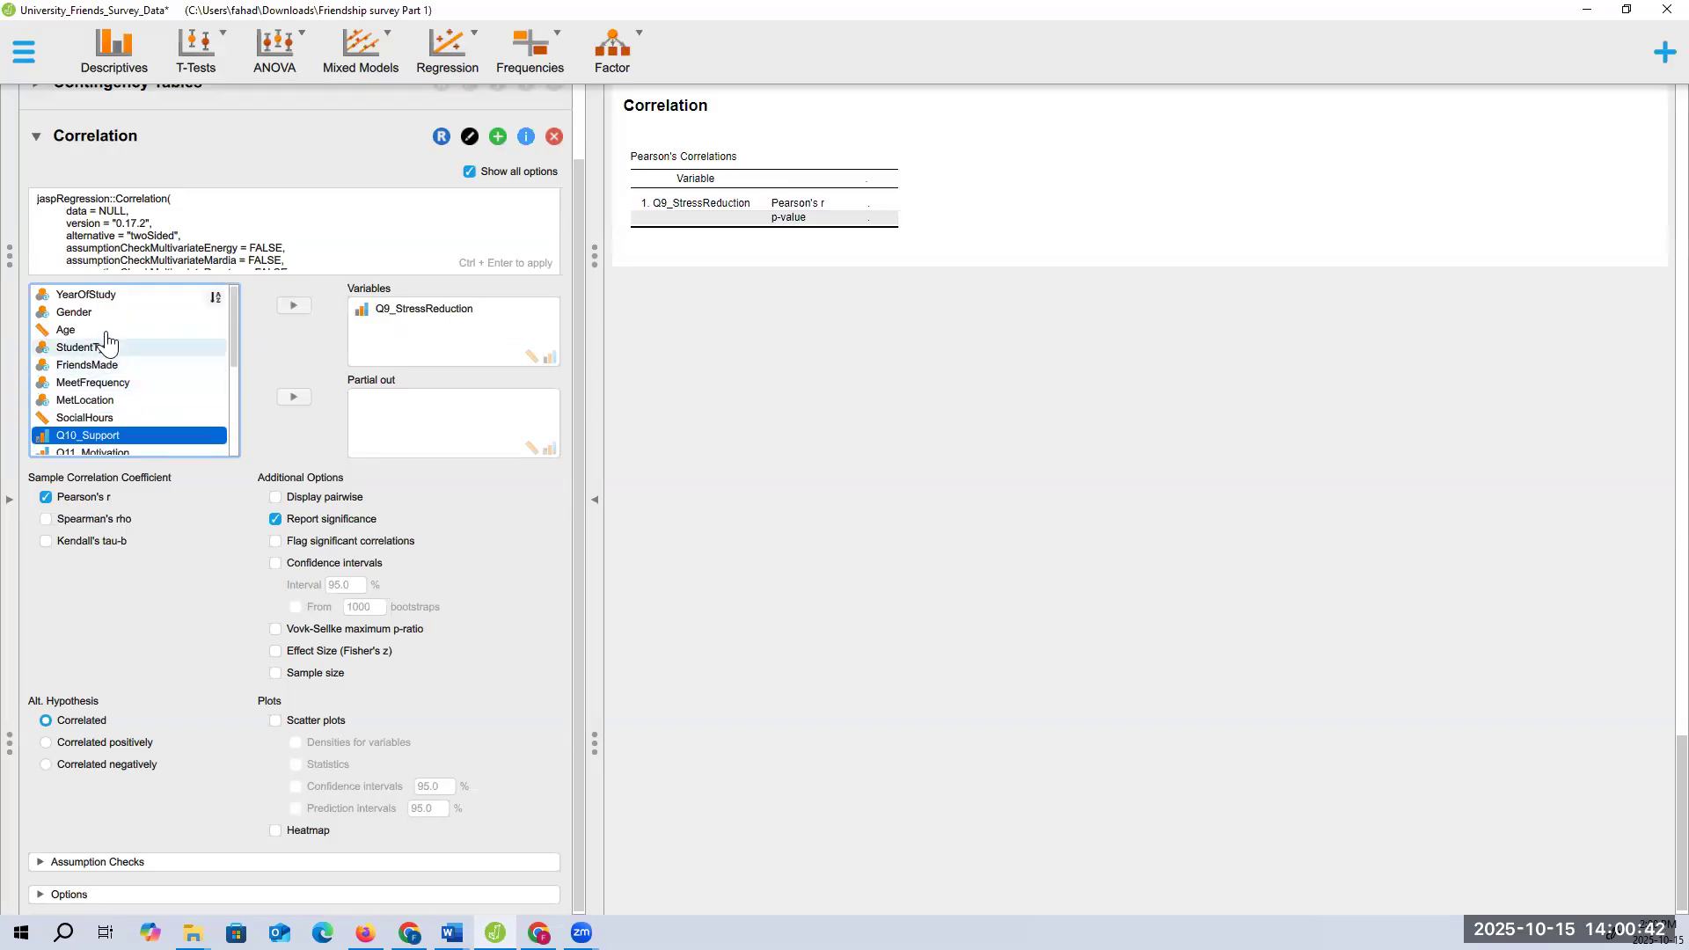
drag(95, 434, 427, 345)
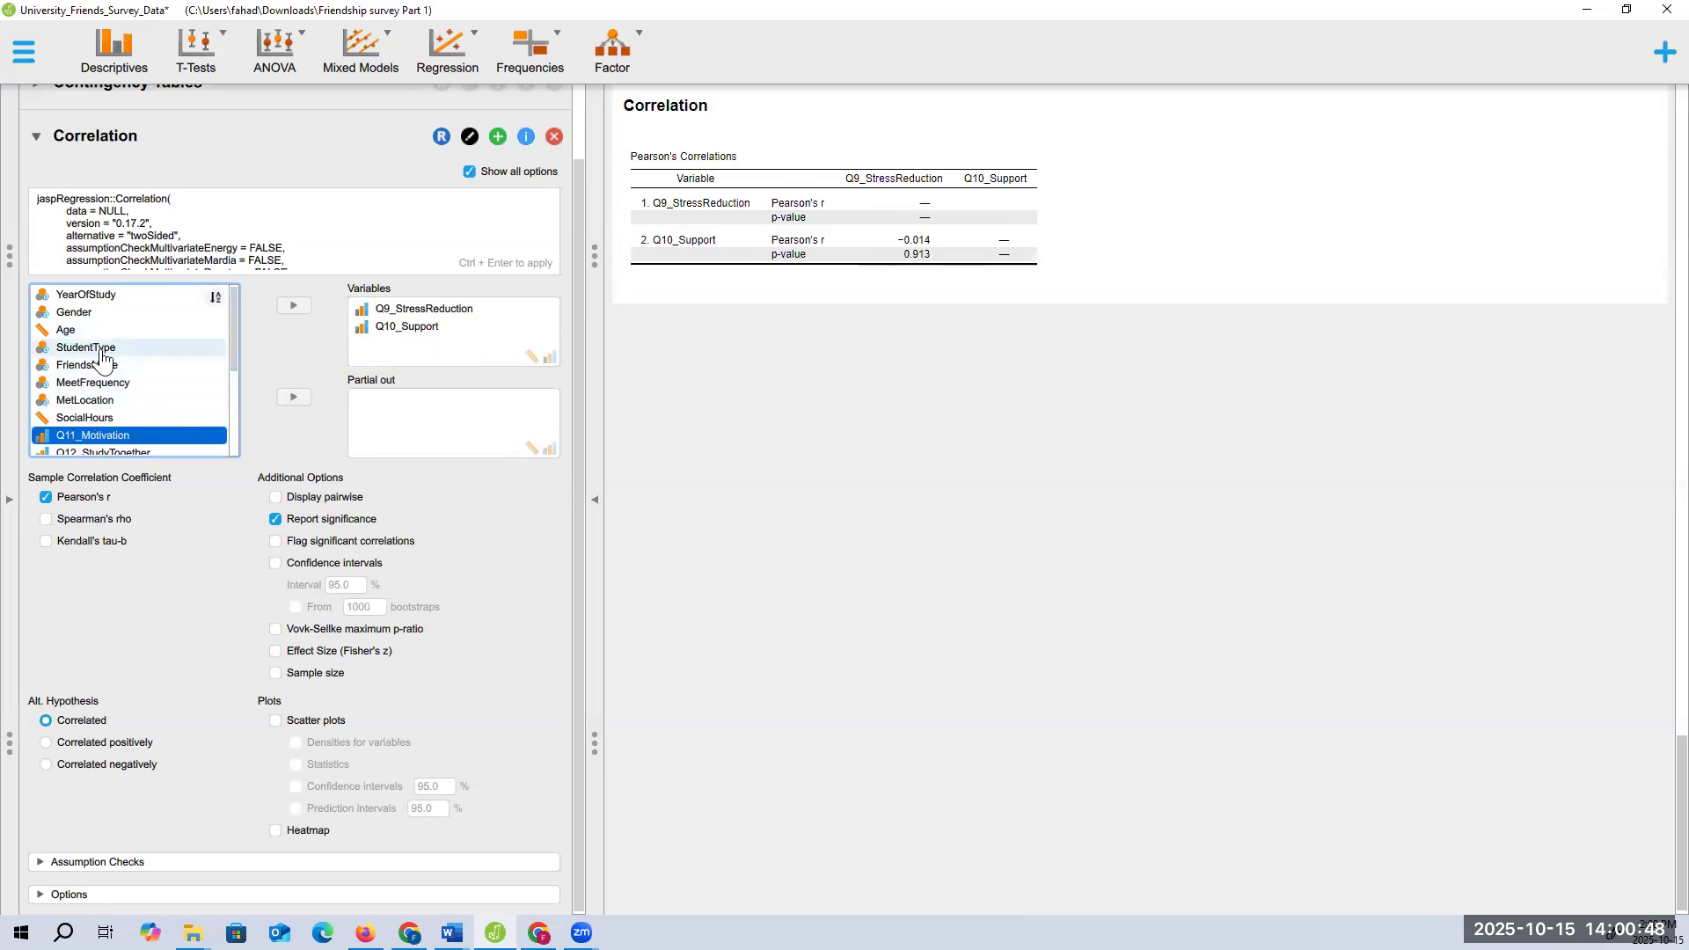
Add Q13_Belonging, Q14_Satisfaction and Q15_Loneliness to the variables of the correlation analysis
scroll(99, 383, down, 3)
click(180, 417)
drag(180, 417, 371, 350)
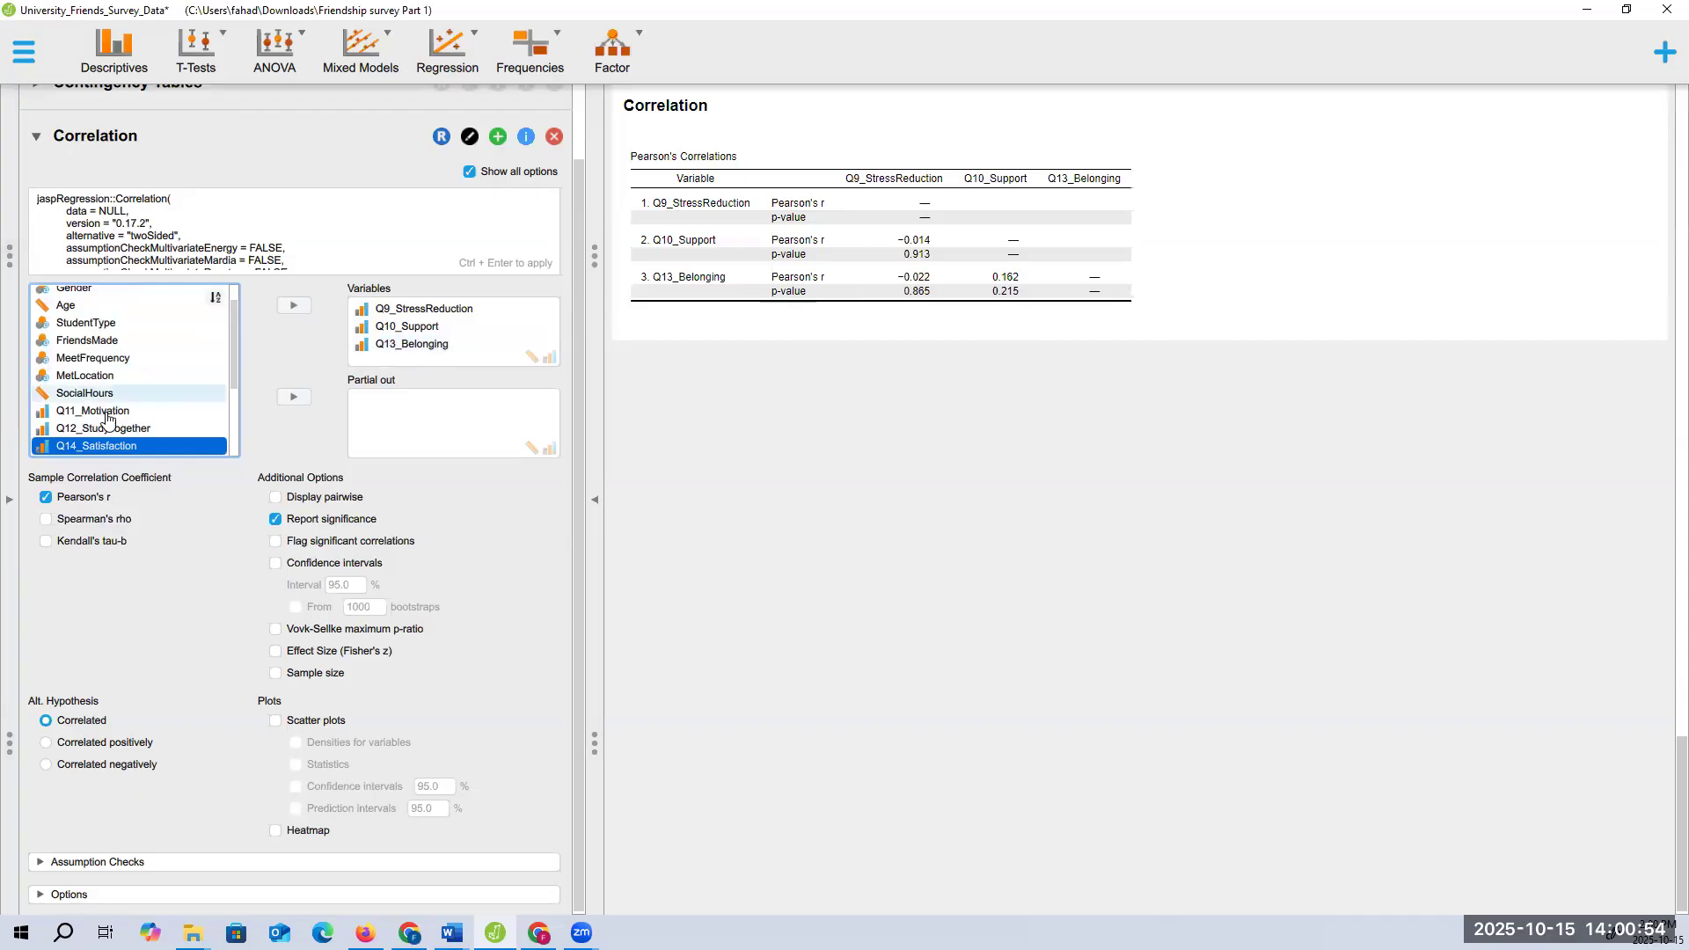
drag(110, 447, 418, 344)
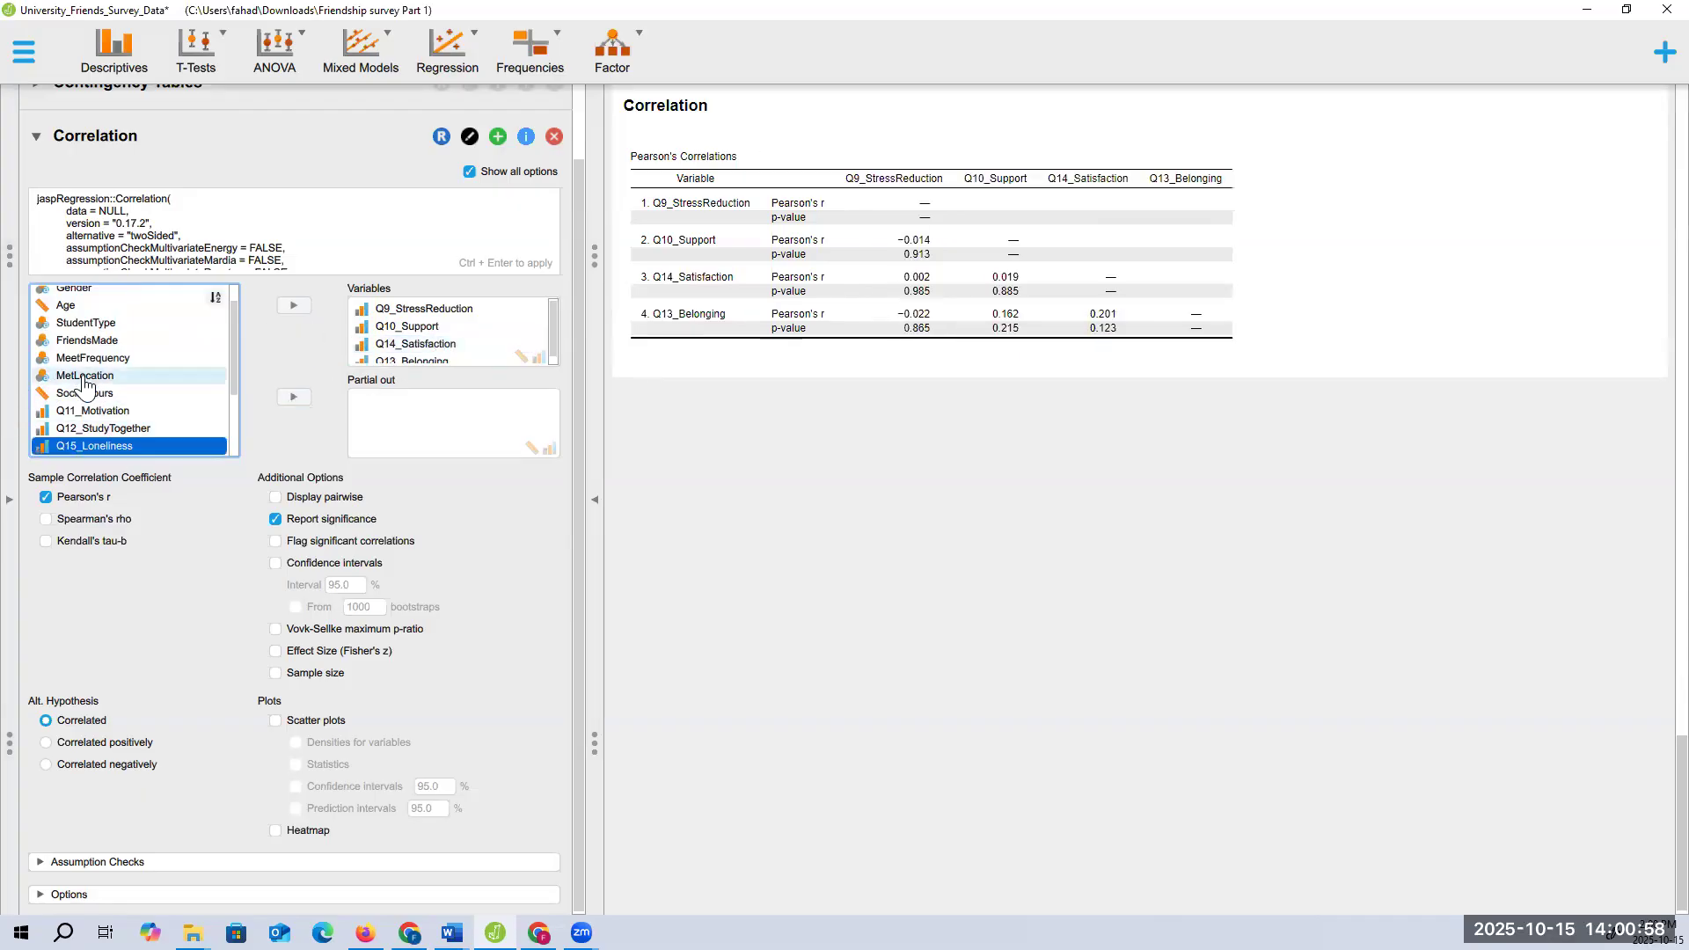
drag(105, 451, 382, 343)
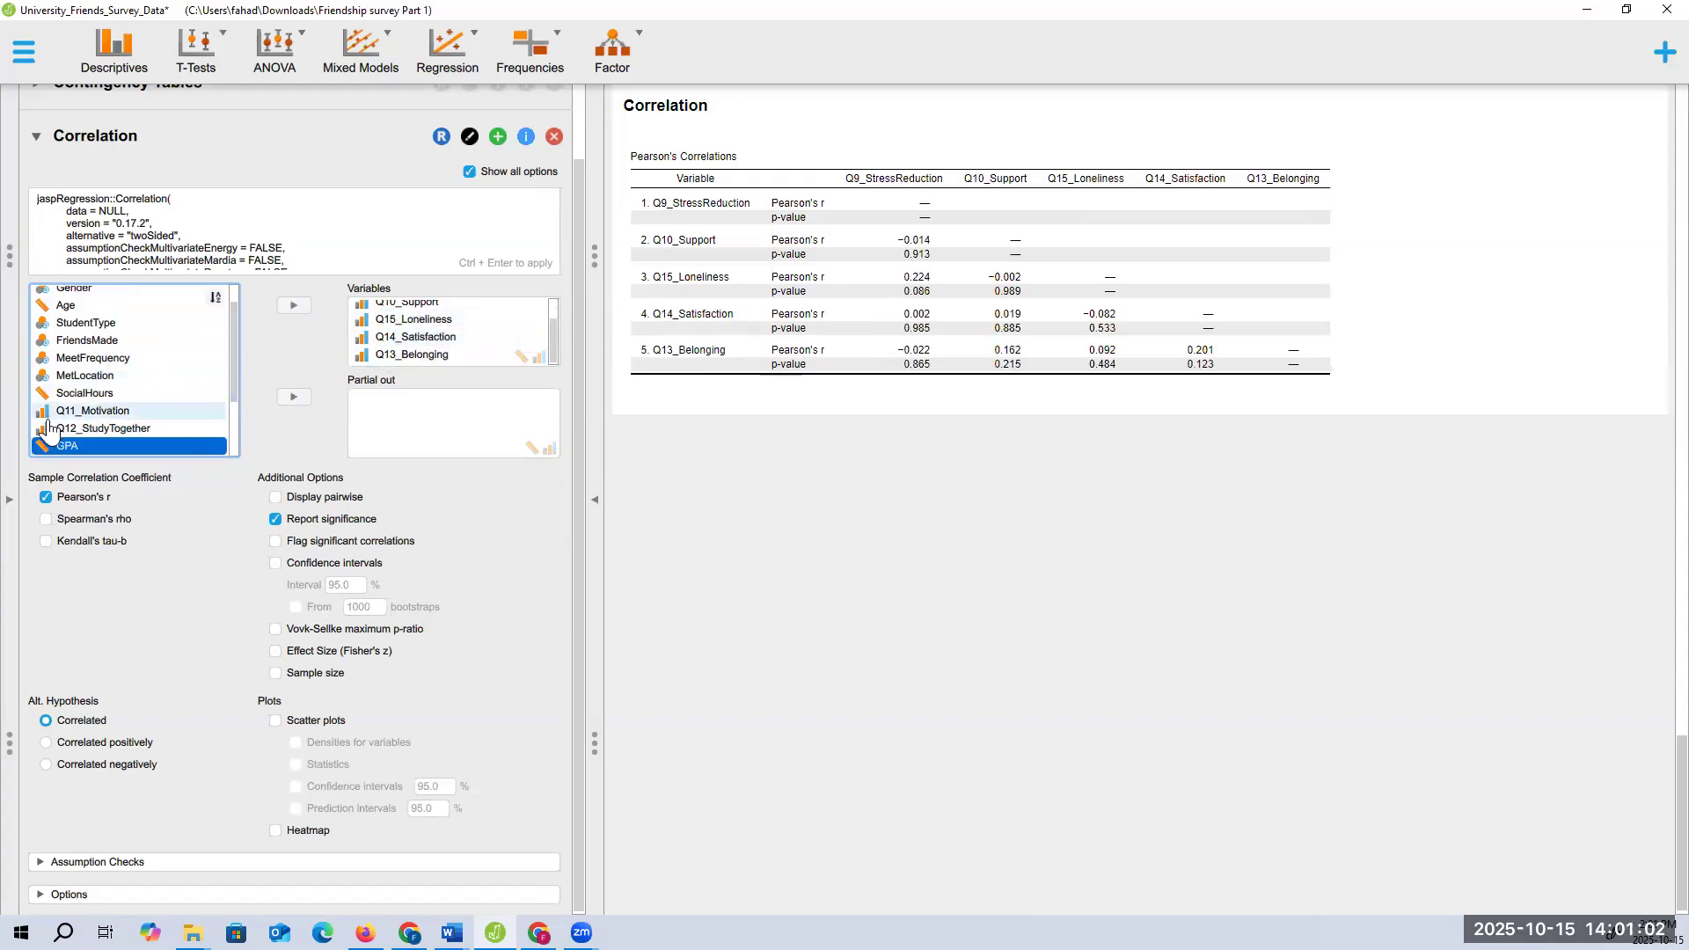
Add StressLevel, GPA and StudyHours to the variables of the correlation analysis
scroll(104, 396, up, 4)
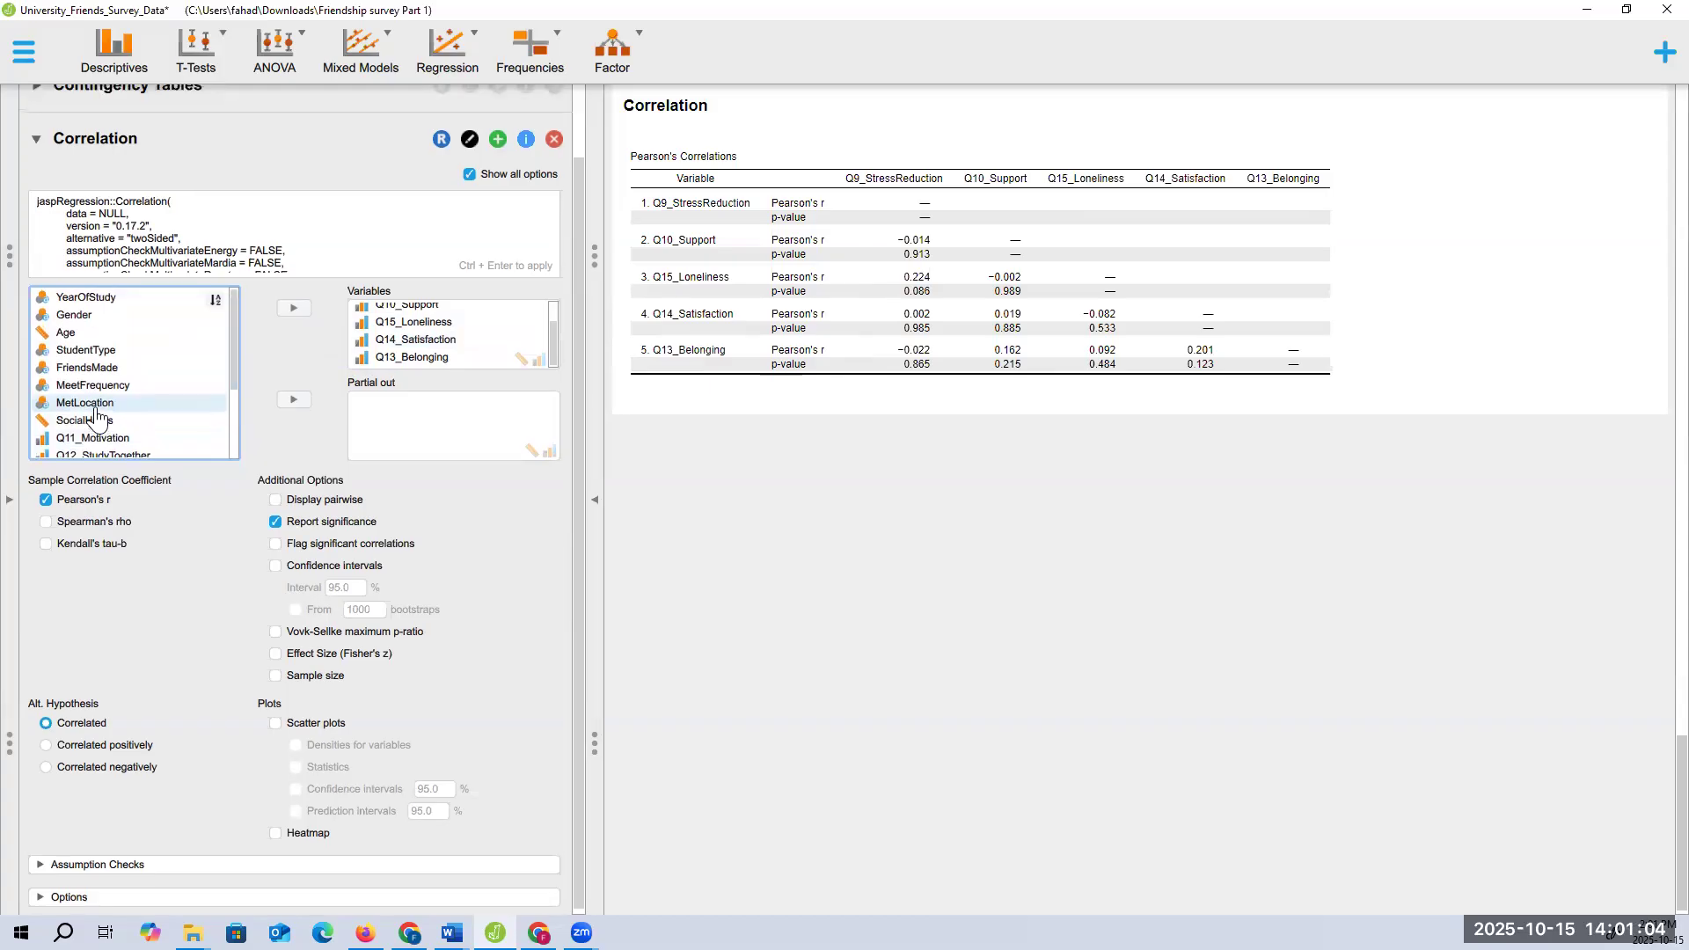
scroll(123, 378, down, 3)
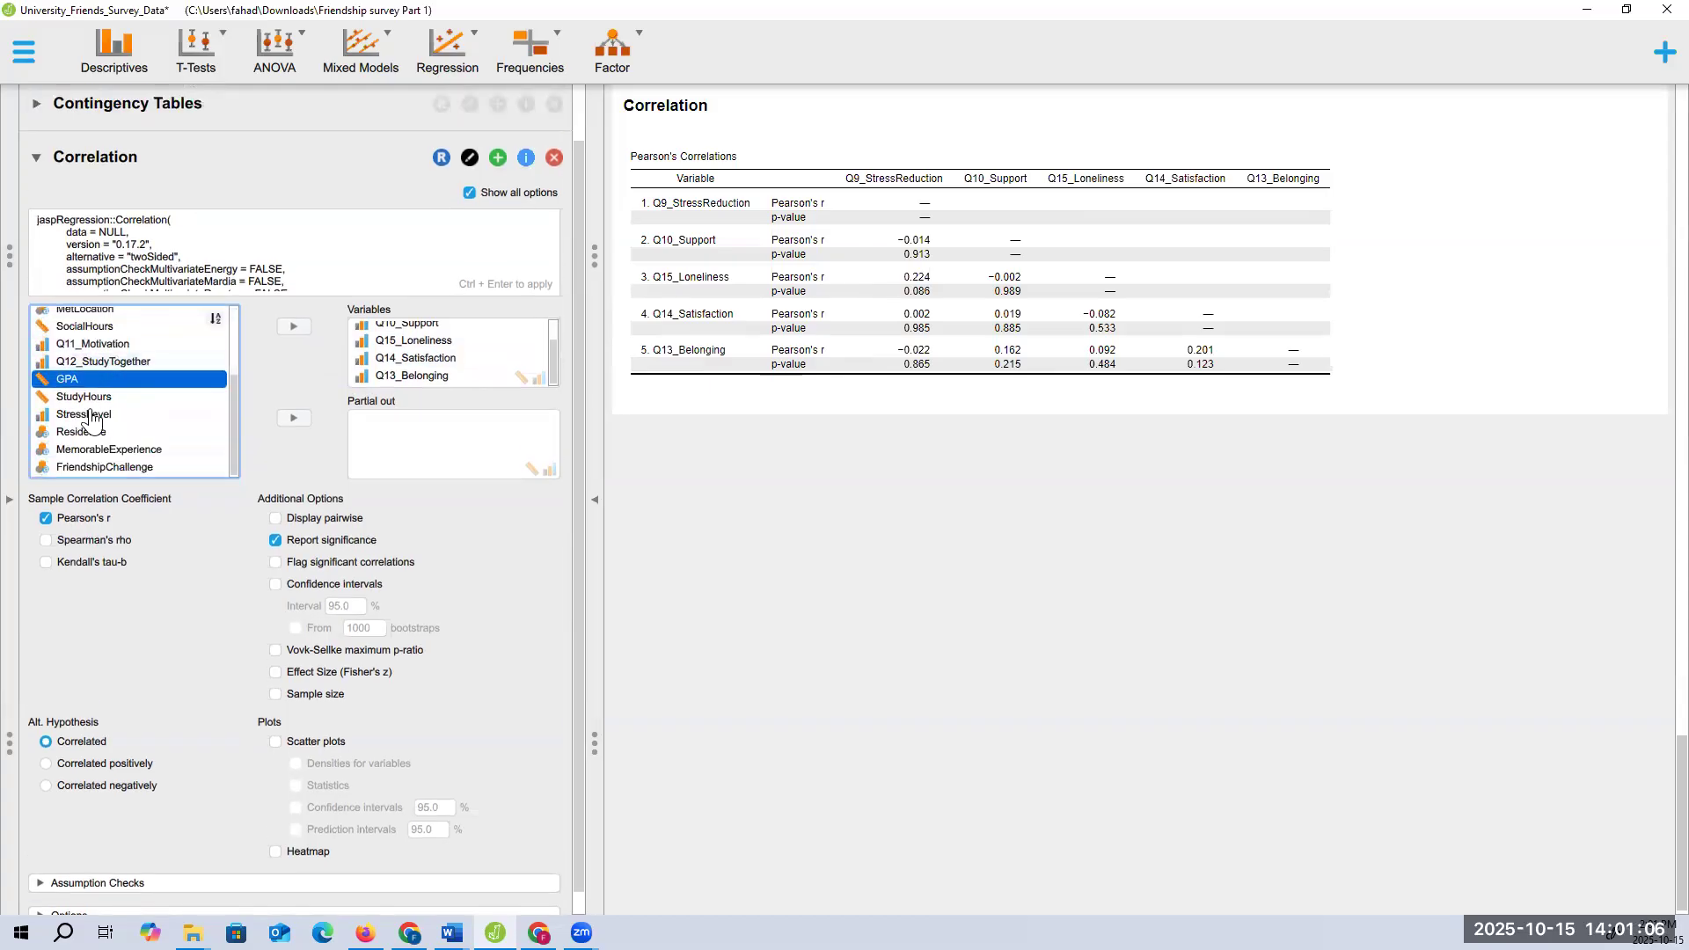
click(184, 406)
drag(183, 407, 408, 374)
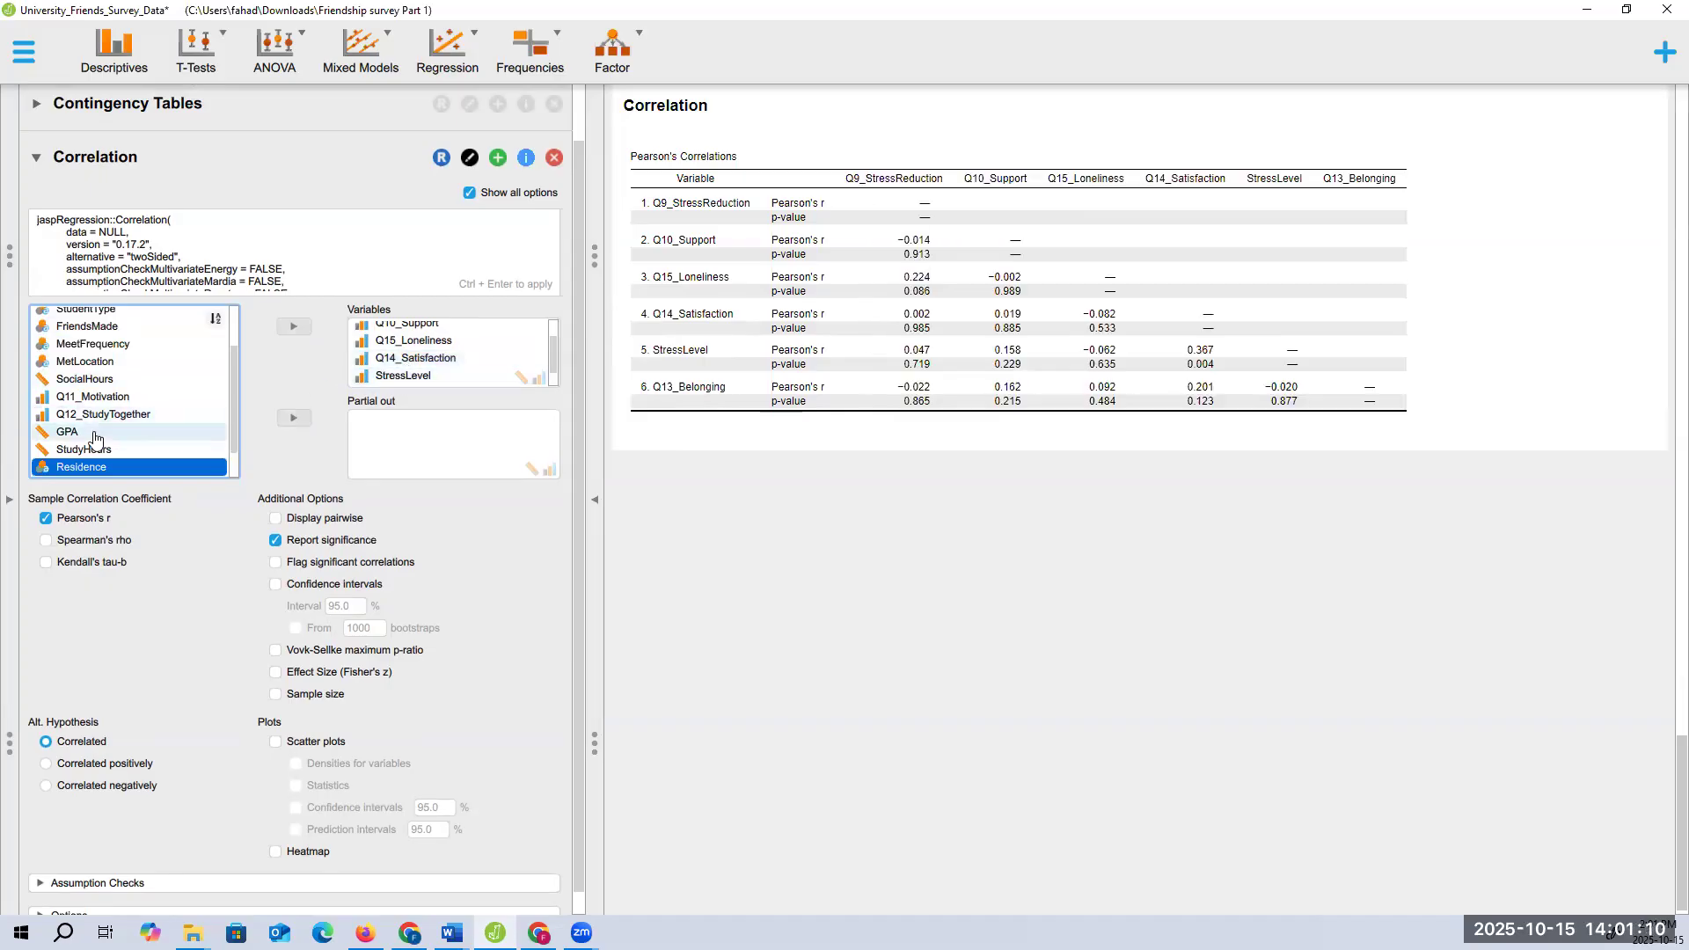
drag(73, 437, 407, 375)
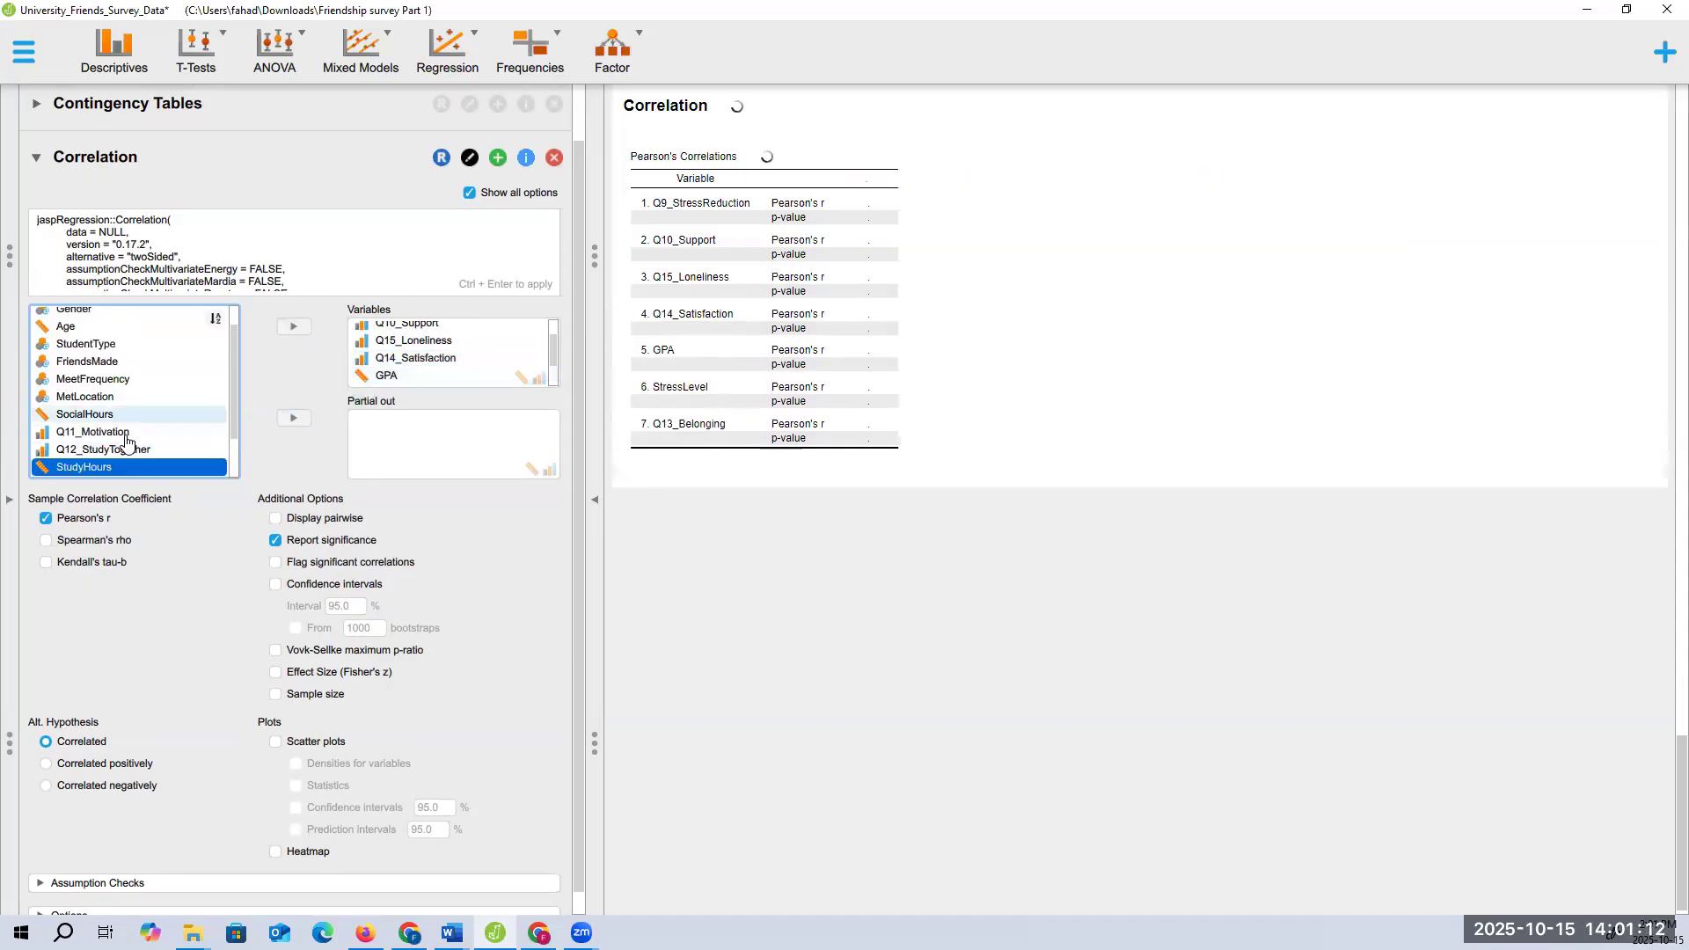
drag(114, 457, 406, 380)
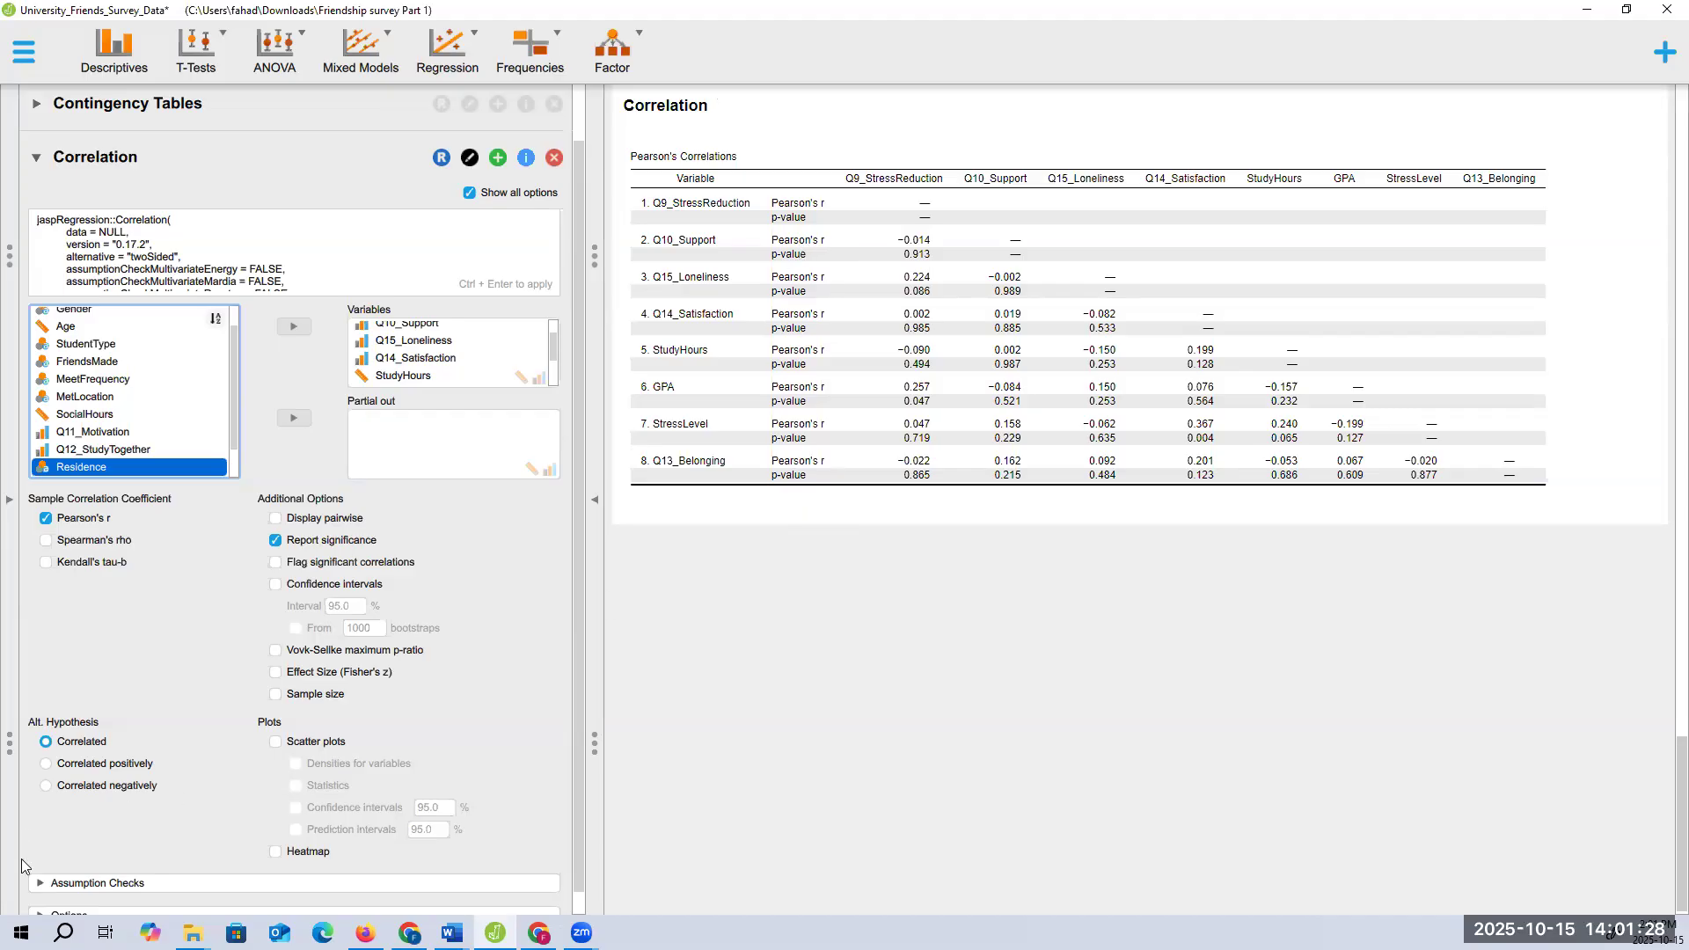
Draw freehand x and y axes in the empty area below the correlation table and letter them X and Y
drag(810, 652, 809, 711)
drag(948, 672, 1035, 674)
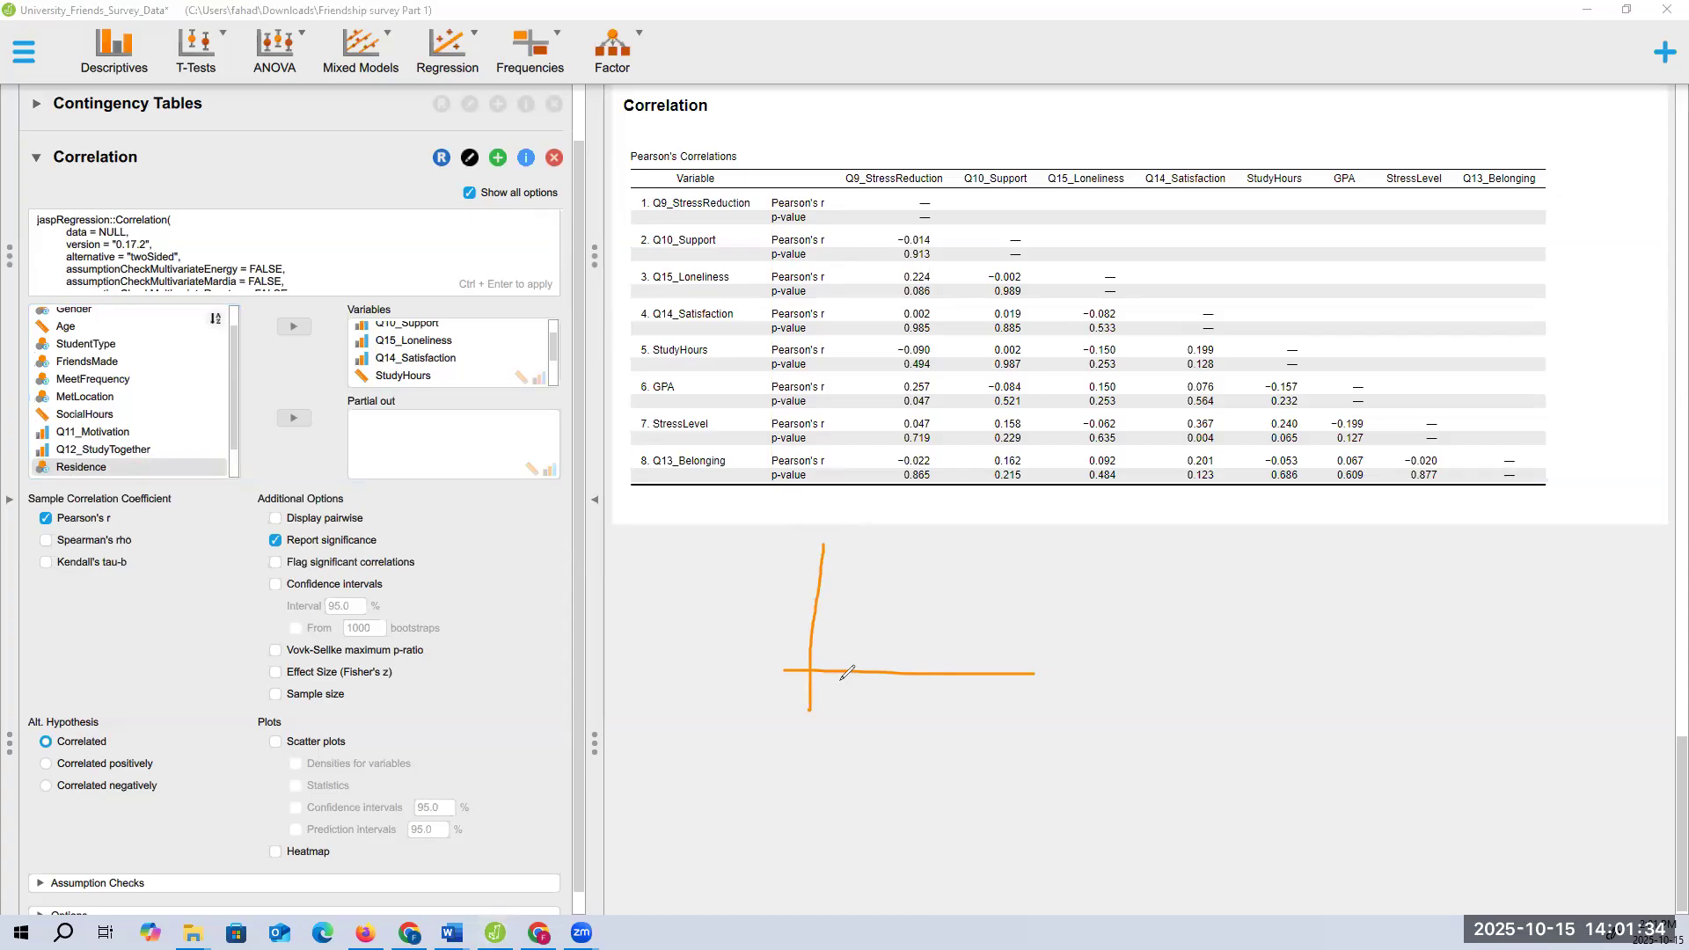
mouse_move(862, 716)
mouse_down()
mouse_move(875, 724)
mouse_move(860, 726)
mouse_up()
drag(741, 606, 759, 619)
drag(775, 606, 755, 630)
Dot scattered data points between the hand-drawn axes, rising along the x axis to suggest a positive relationship
click(843, 631)
click(862, 650)
click(889, 632)
click(874, 600)
click(881, 618)
click(924, 631)
click(936, 615)
click(927, 597)
click(908, 592)
click(947, 579)
click(969, 608)
click(983, 615)
click(995, 592)
click(995, 576)
click(1021, 578)
click(1029, 594)
Label the sketch's x axis with a shortened "Loneliness" and its y axis with a shortened "Satisfaction"
drag(892, 692, 901, 709)
drag(917, 702, 947, 695)
mouse_move(726, 578)
mouse_down()
mouse_move(717, 599)
mouse_move(783, 581)
mouse_up()
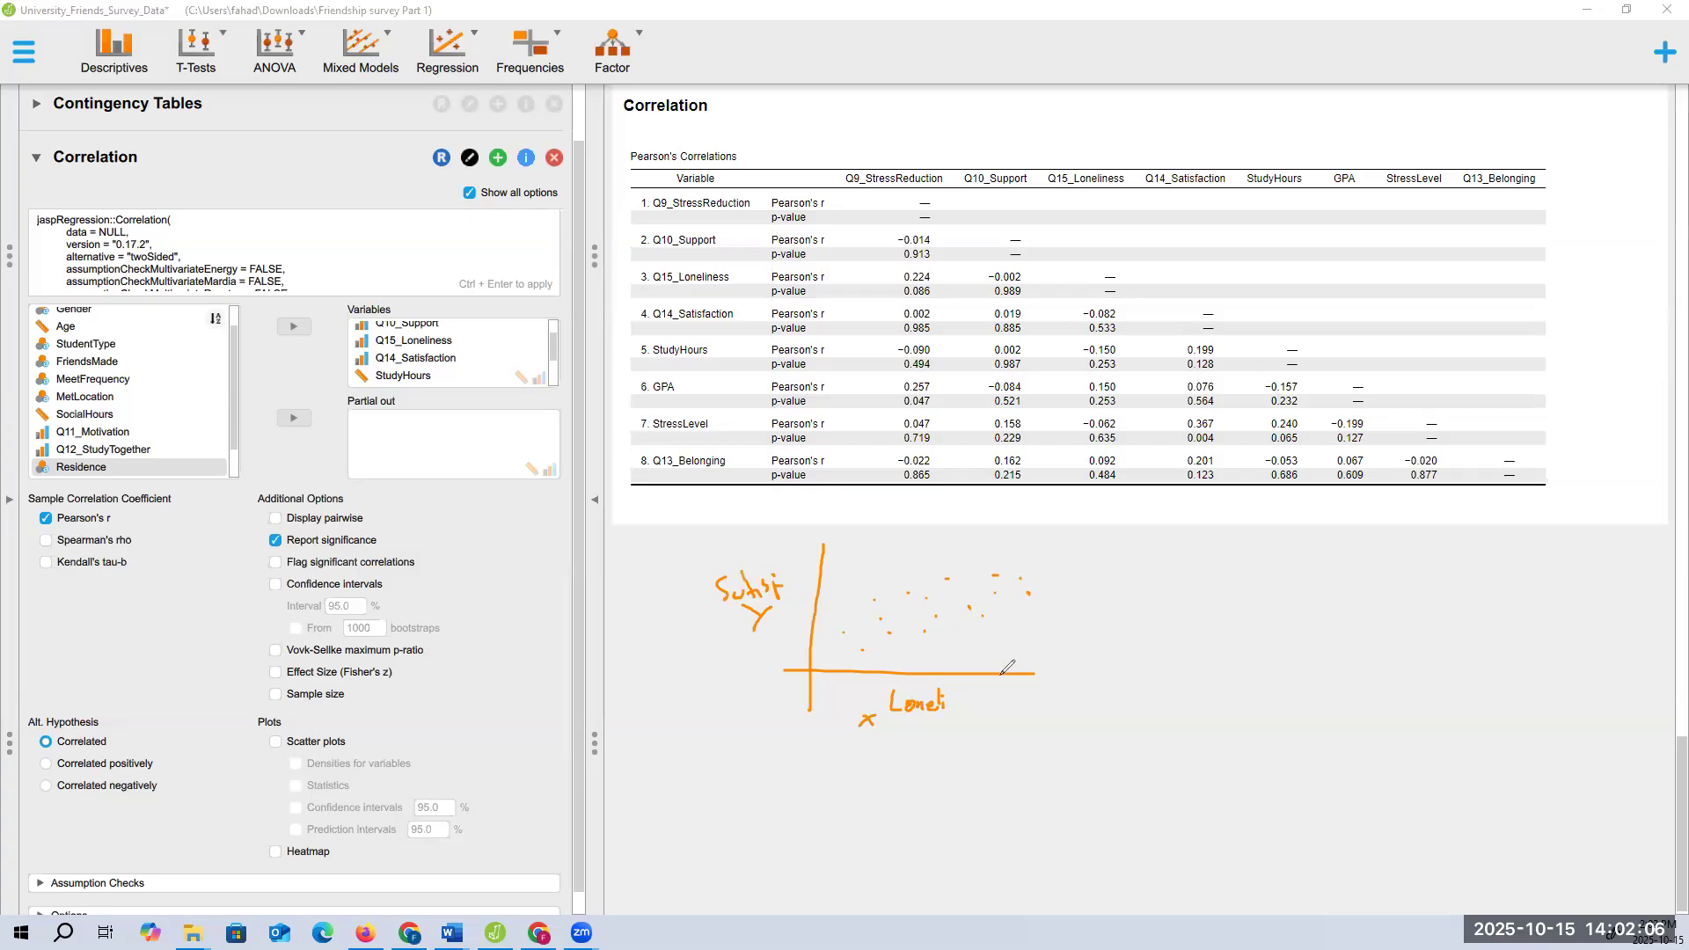
Mark 10 on the x axis and 20 on the y axis, then write coordinates (10,20) and those of a lower point
drag(1000, 670, 1001, 685)
drag(819, 553, 832, 552)
click(995, 594)
mouse_move(835, 576)
mouse_down()
mouse_move(811, 584)
mouse_move(831, 582)
mouse_up()
drag(995, 691, 1004, 693)
drag(1017, 606, 1051, 615)
drag(850, 638, 859, 652)
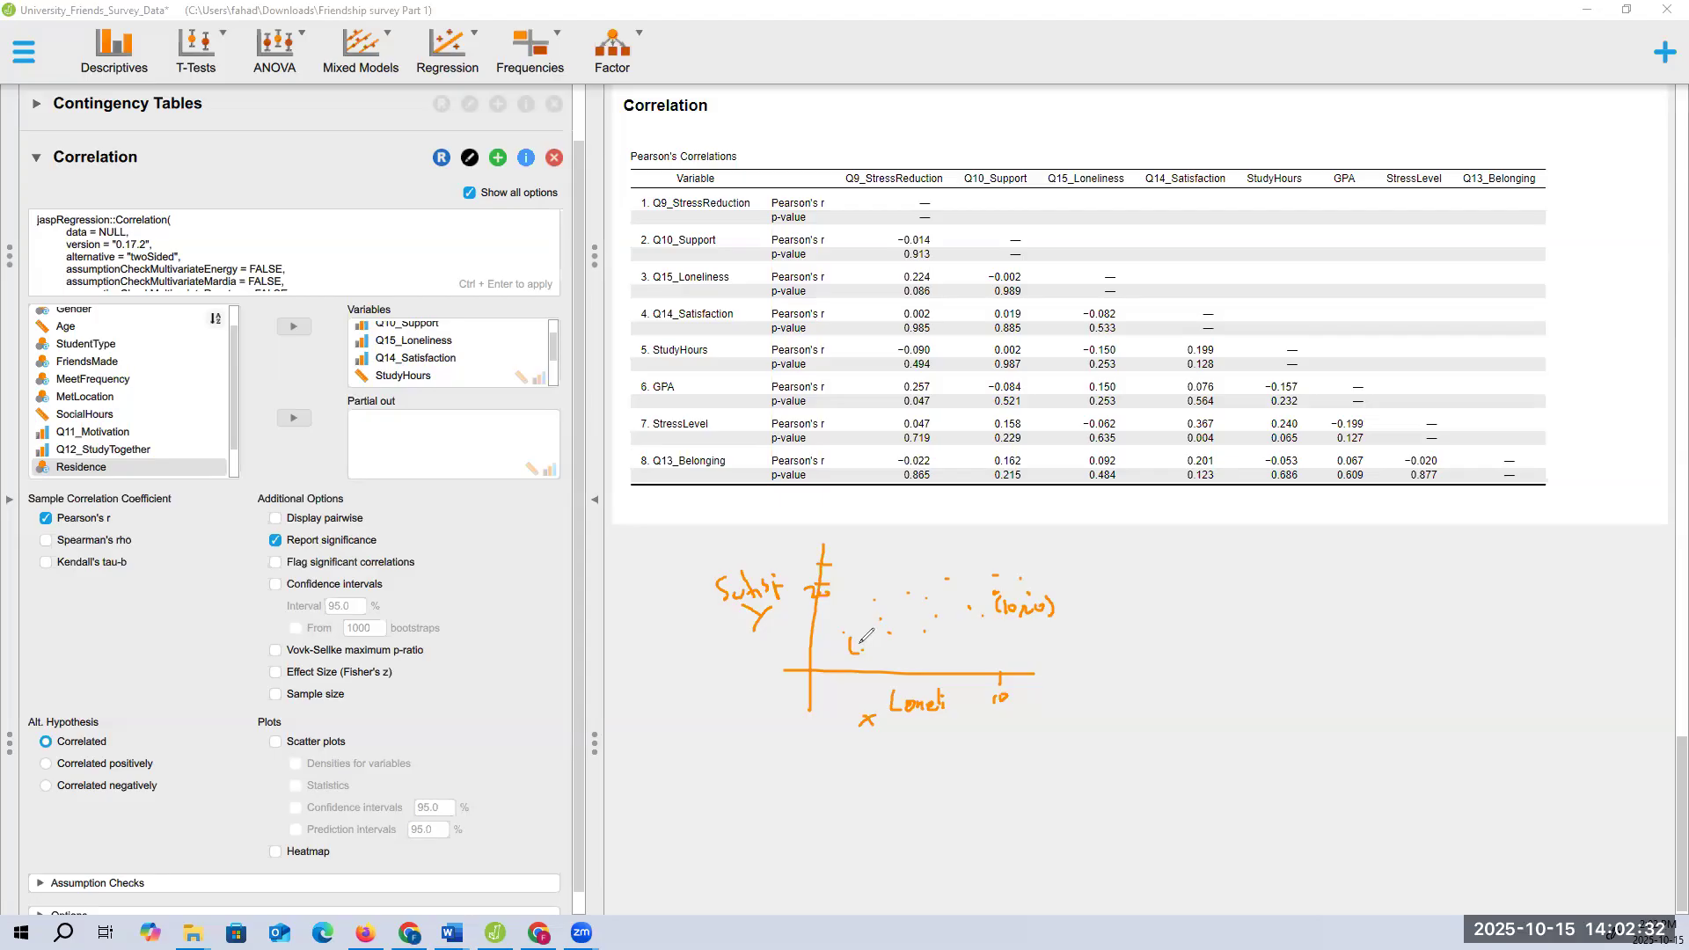
mouse_move(862, 640)
mouse_down()
mouse_move(890, 647)
mouse_move(866, 673)
mouse_up()
click(866, 663)
Draw a rising trend line through the sketched points, write r = +0.80 beside it and circle the coefficient
drag(834, 654, 1049, 583)
mouse_move(1074, 585)
mouse_down()
mouse_move(1143, 595)
mouse_move(1105, 583)
mouse_up()
click(1120, 592)
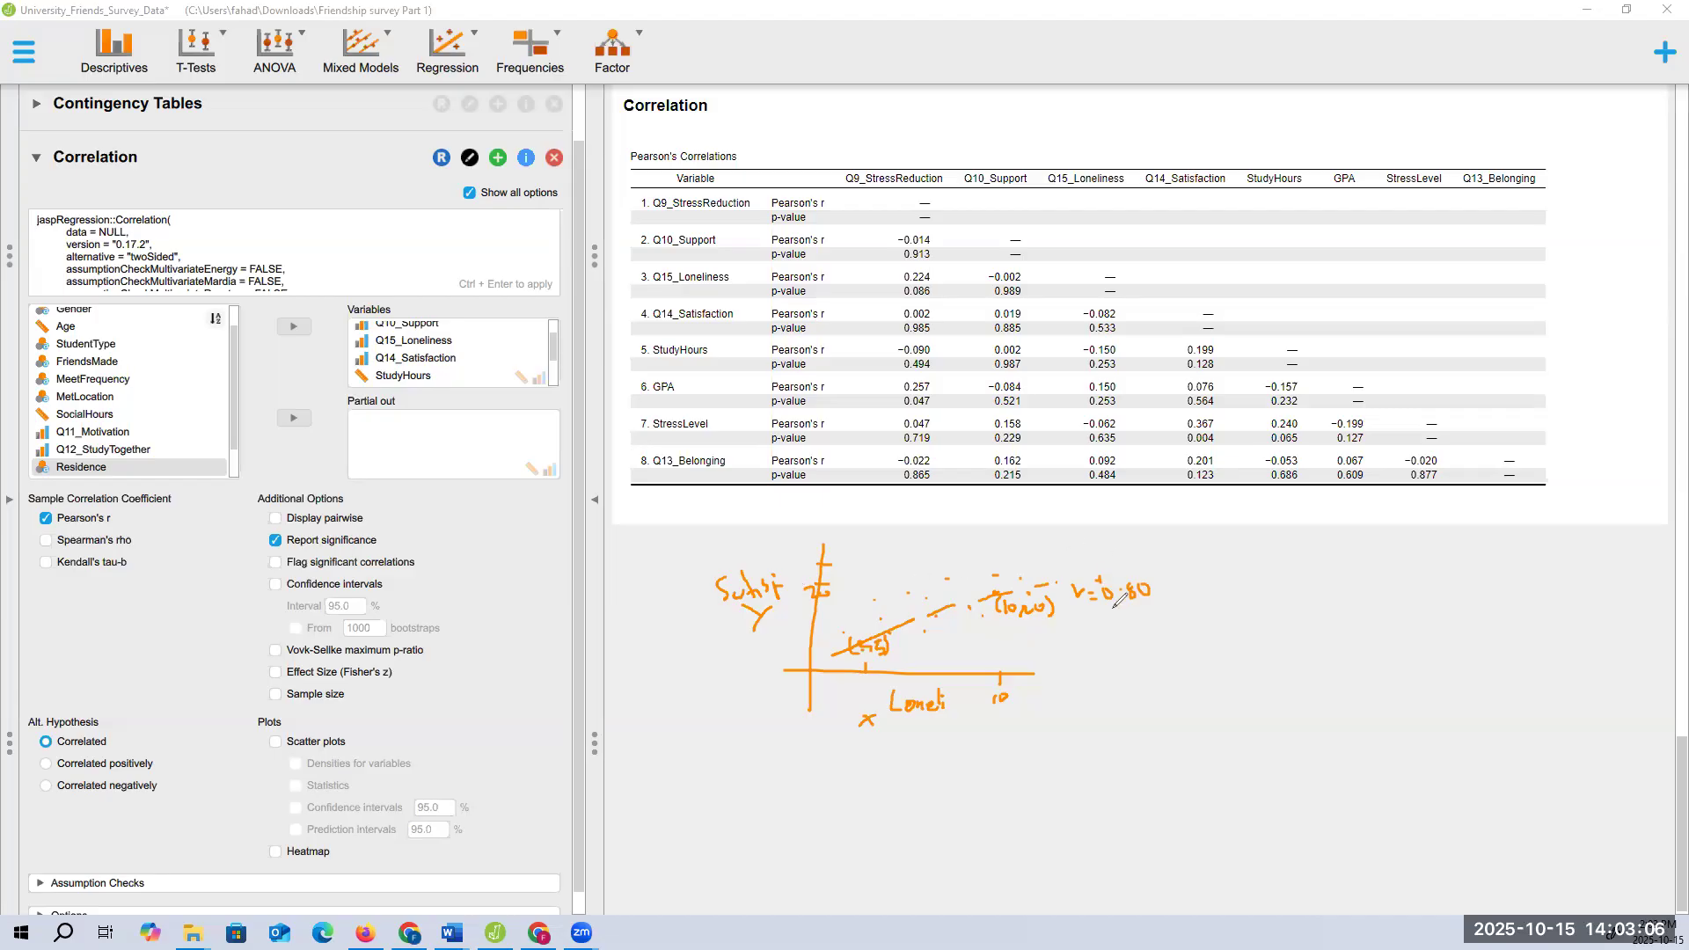
mouse_move(1122, 599)
mouse_down()
mouse_move(1160, 603)
mouse_move(1144, 570)
mouse_move(1107, 585)
mouse_move(1143, 595)
mouse_up()
drag(1096, 582, 1104, 573)
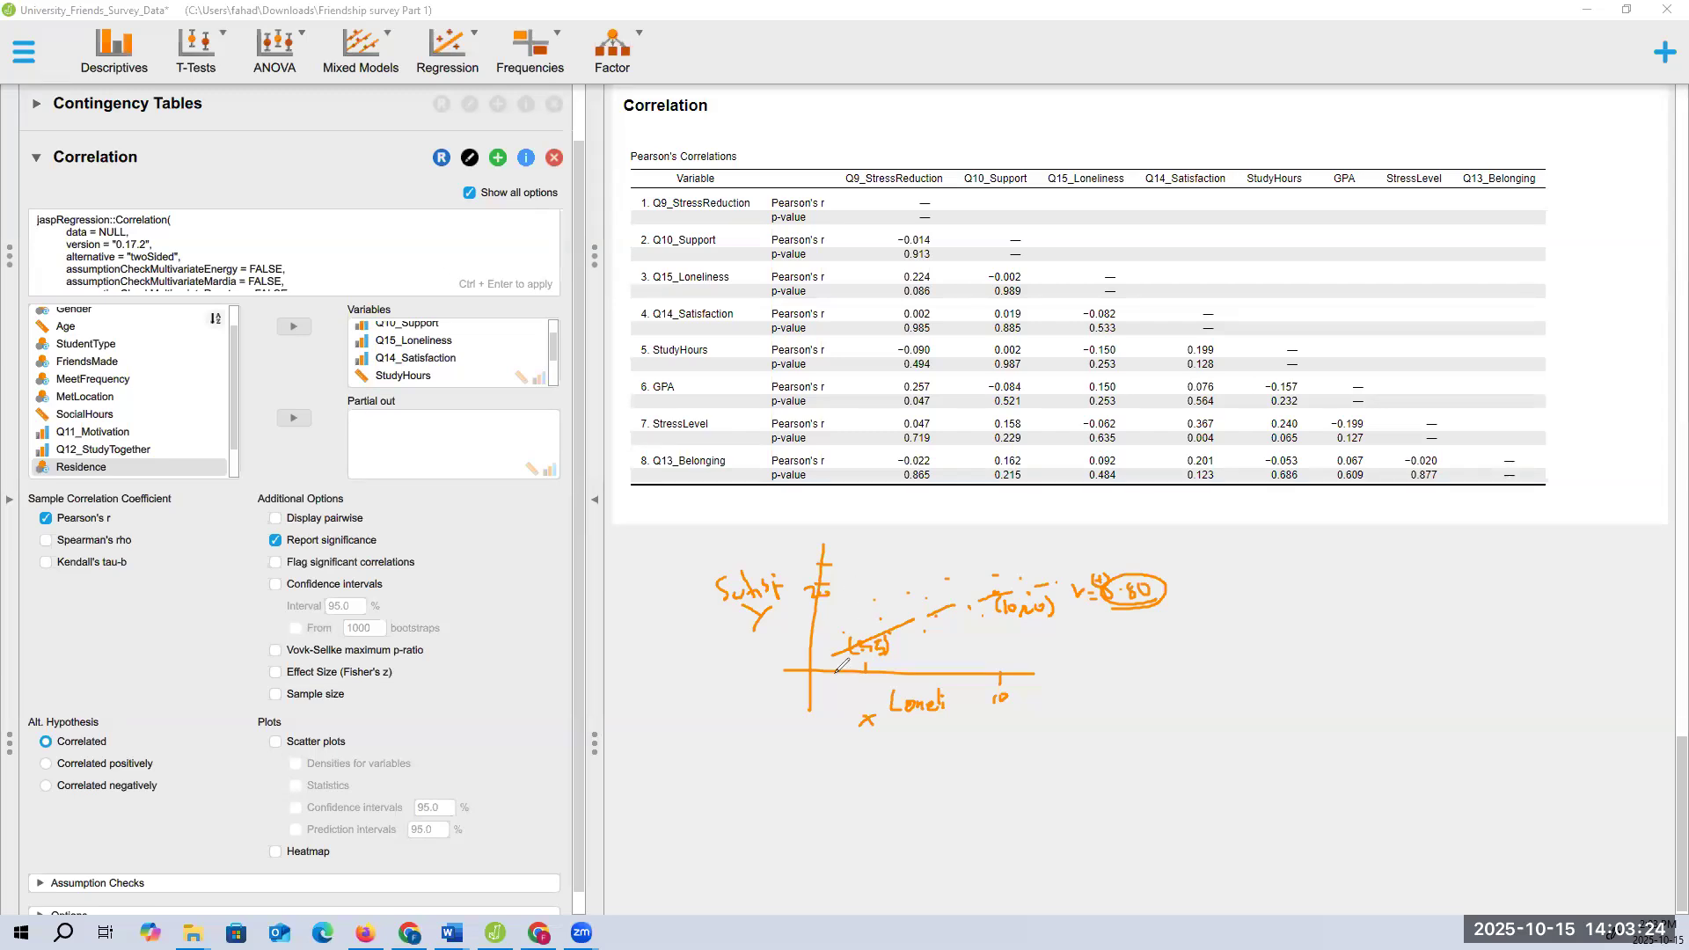
Add a falling series of dots and a dashed downward trend line to the hand-drawn loneliness and satisfaction plot
click(852, 596)
click(875, 602)
click(883, 619)
click(910, 627)
click(944, 637)
click(977, 646)
click(1008, 655)
click(1022, 656)
drag(847, 581, 1032, 656)
Mark the Q14_Satisfaction and Q15_Loneliness coefficient in the table and handwrite "-0.08", an underlined "weak negat" and an underlined 0 below it
mouse_move(1085, 322)
mouse_down()
mouse_move(1128, 322)
mouse_move(1115, 305)
mouse_up()
drag(1087, 655, 1202, 661)
click(1157, 655)
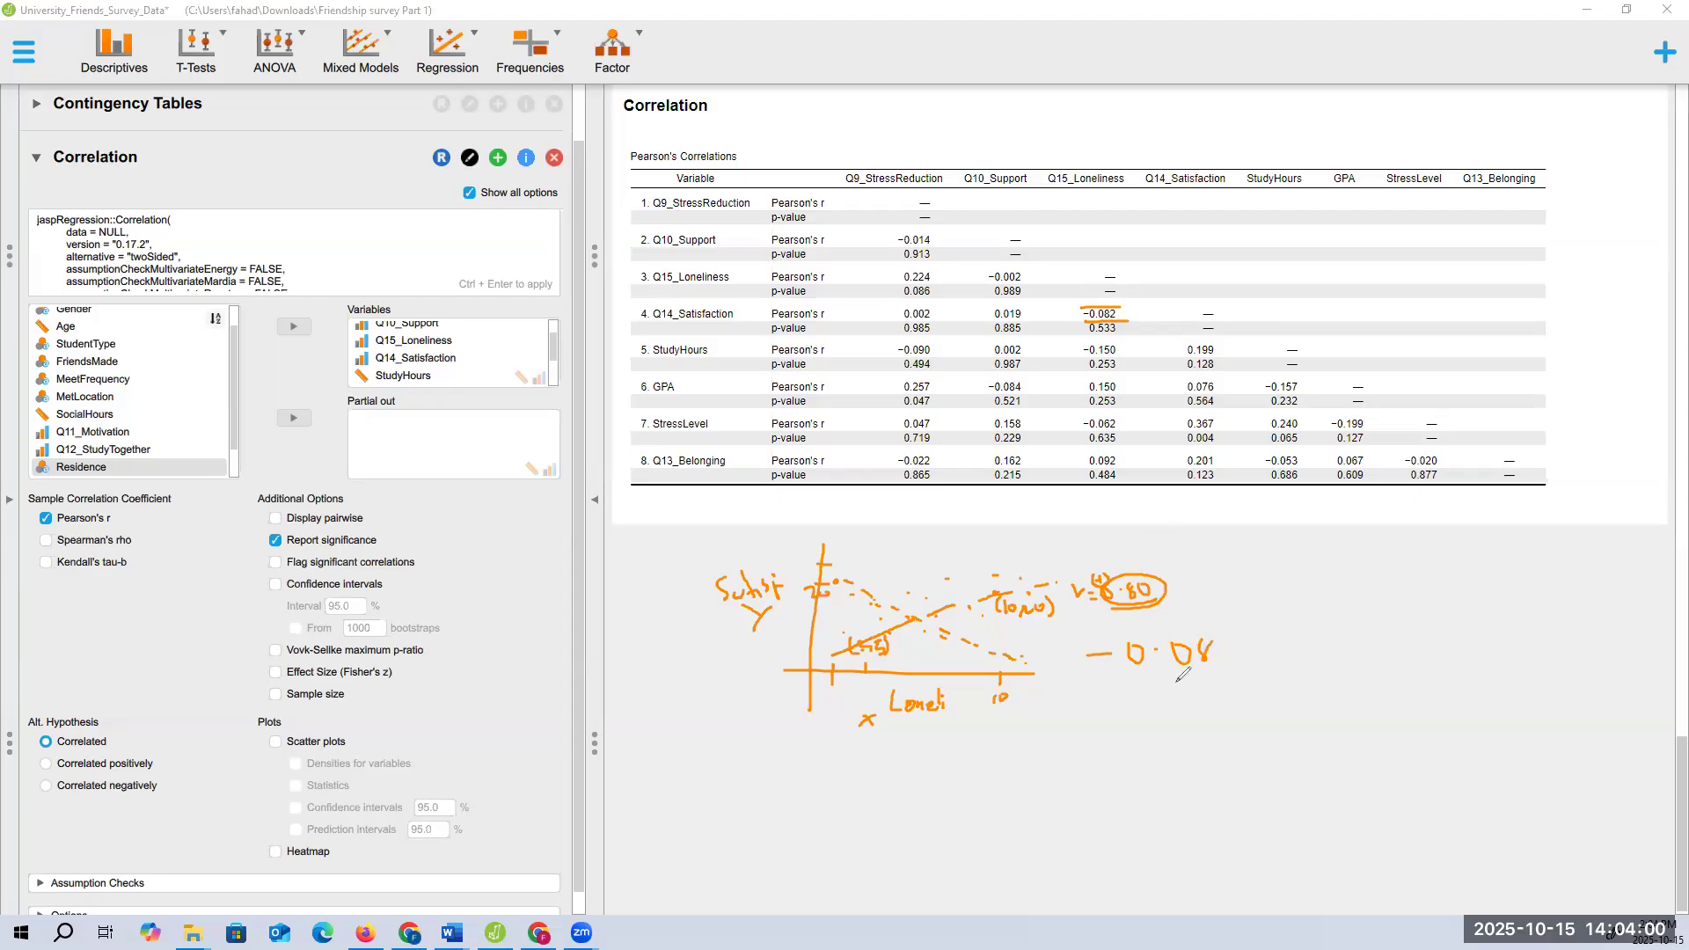
drag(1107, 701, 1234, 686)
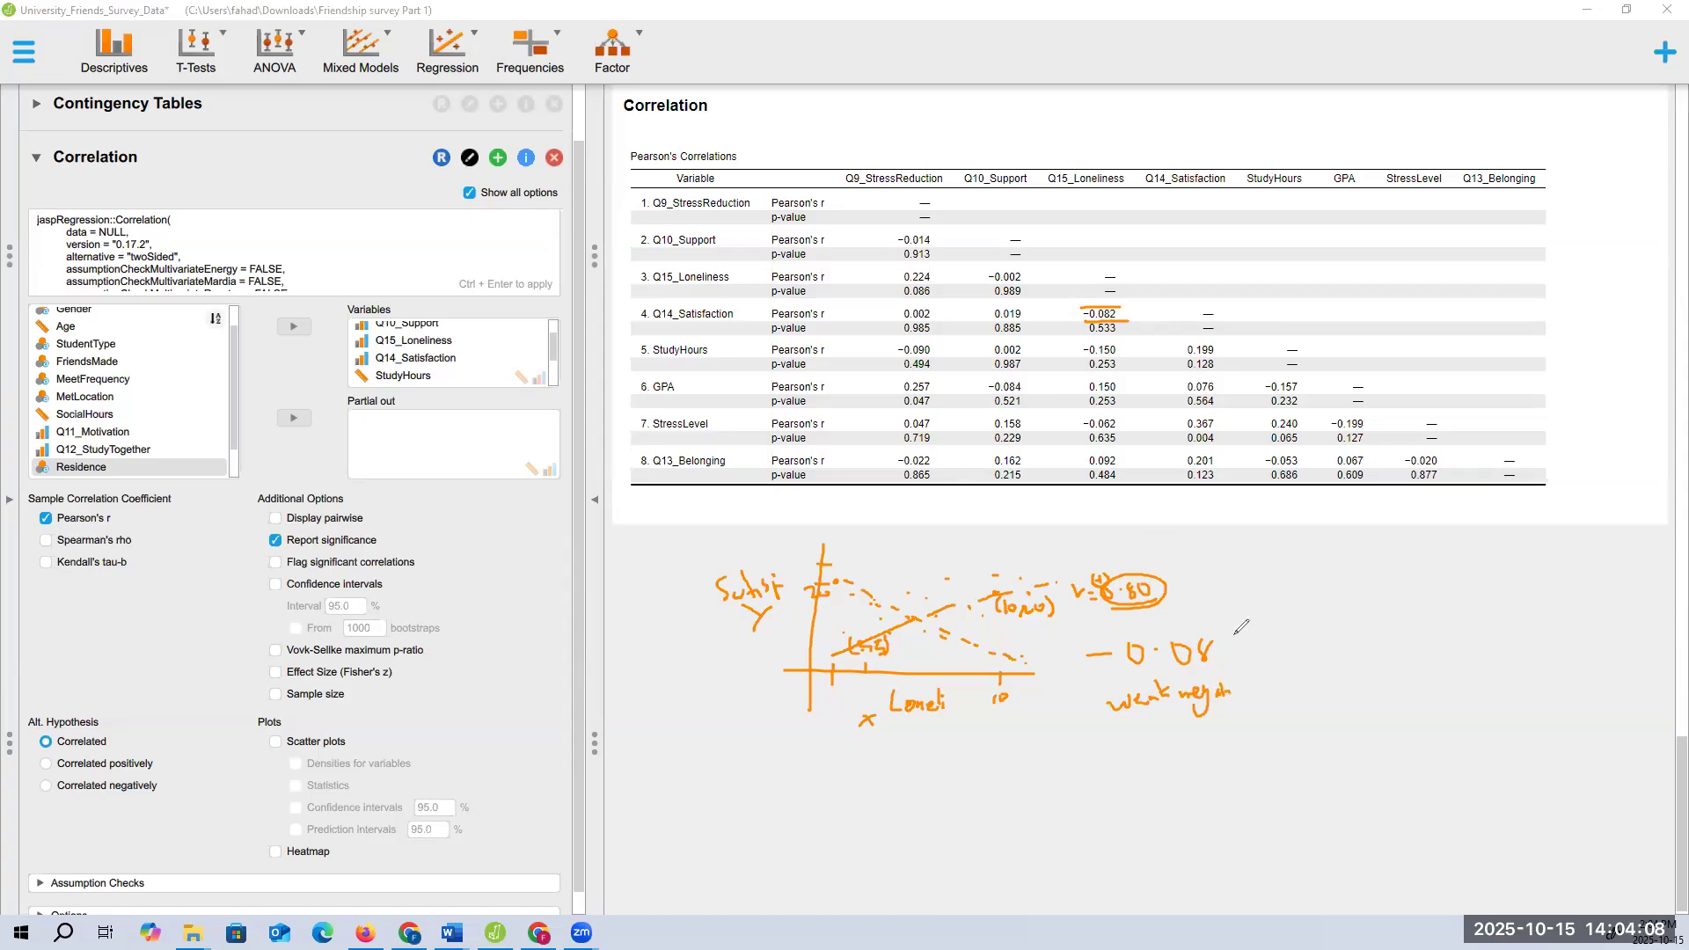
drag(1110, 706, 1253, 702)
drag(1288, 628, 1330, 673)
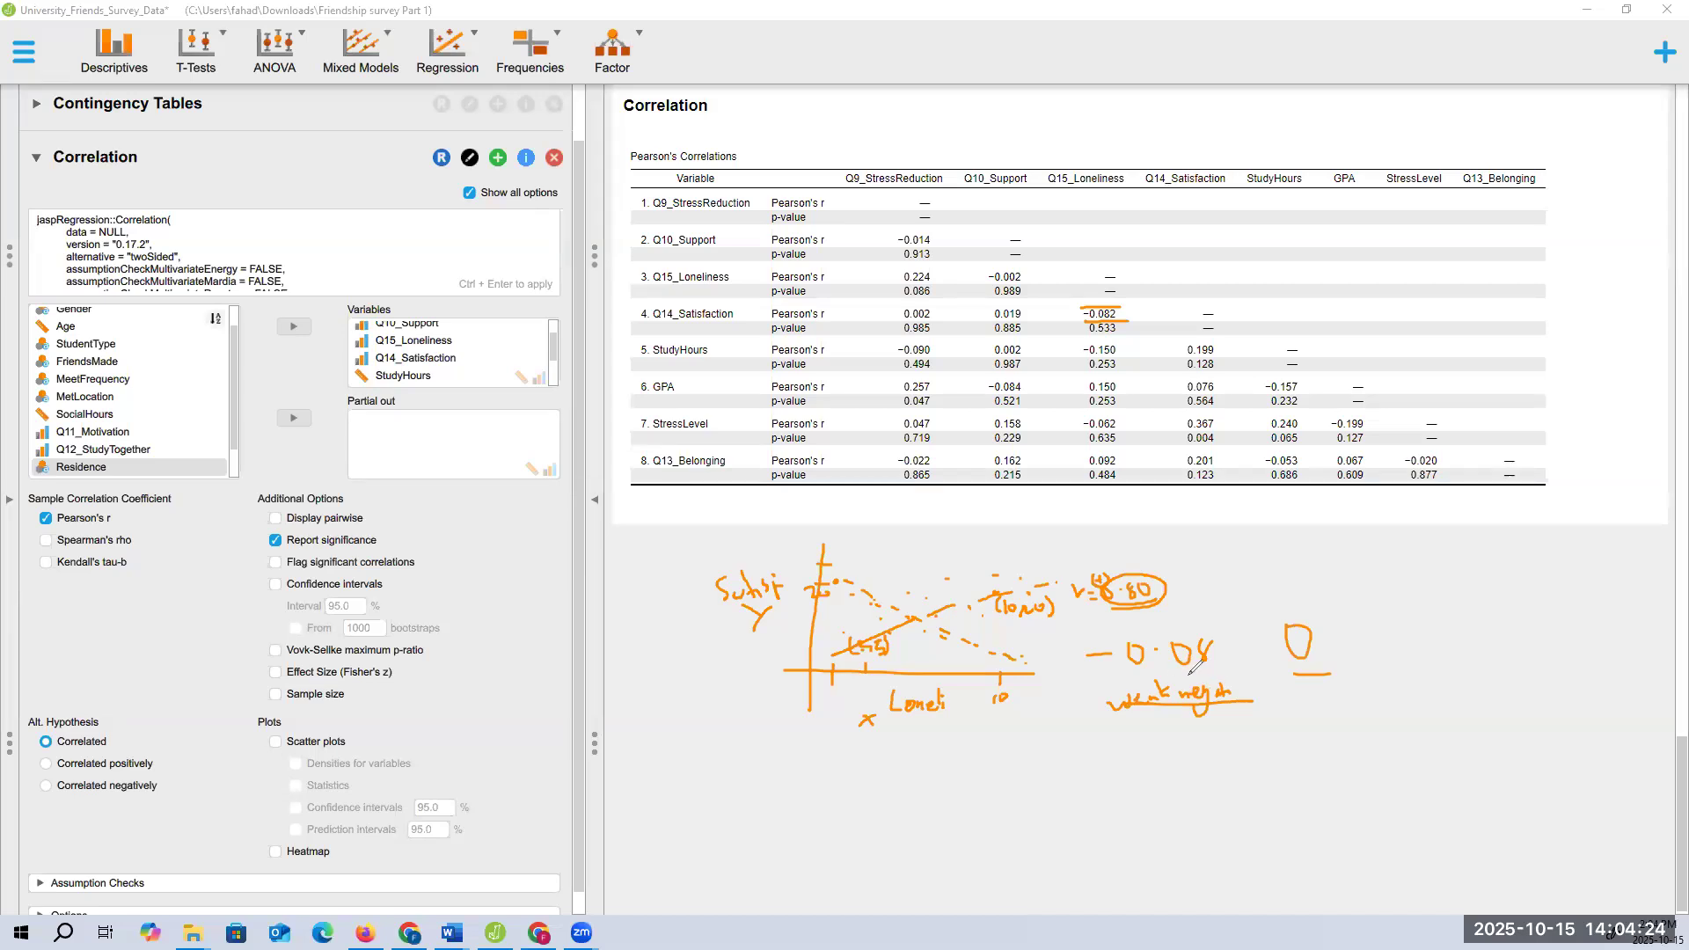
drag(1078, 762, 1179, 741)
click(1135, 755)
Clear the on-screen annotations and add SocialHours to the correlation variables after Q15_Loneliness
key(Escape)
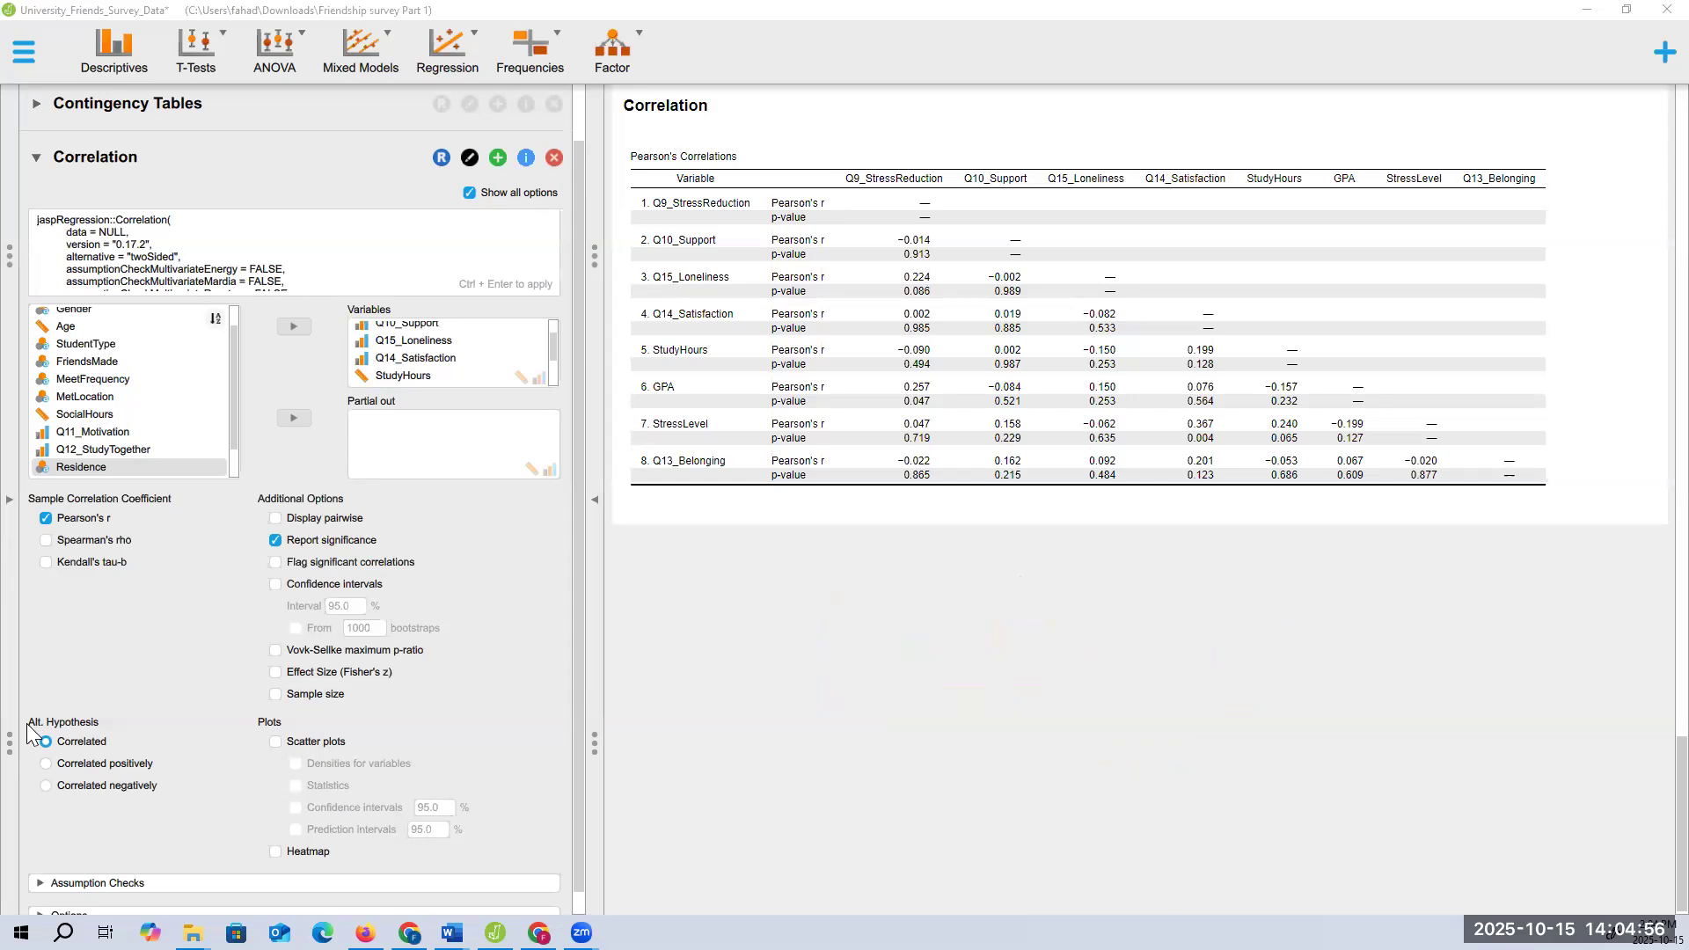
drag(85, 415, 419, 357)
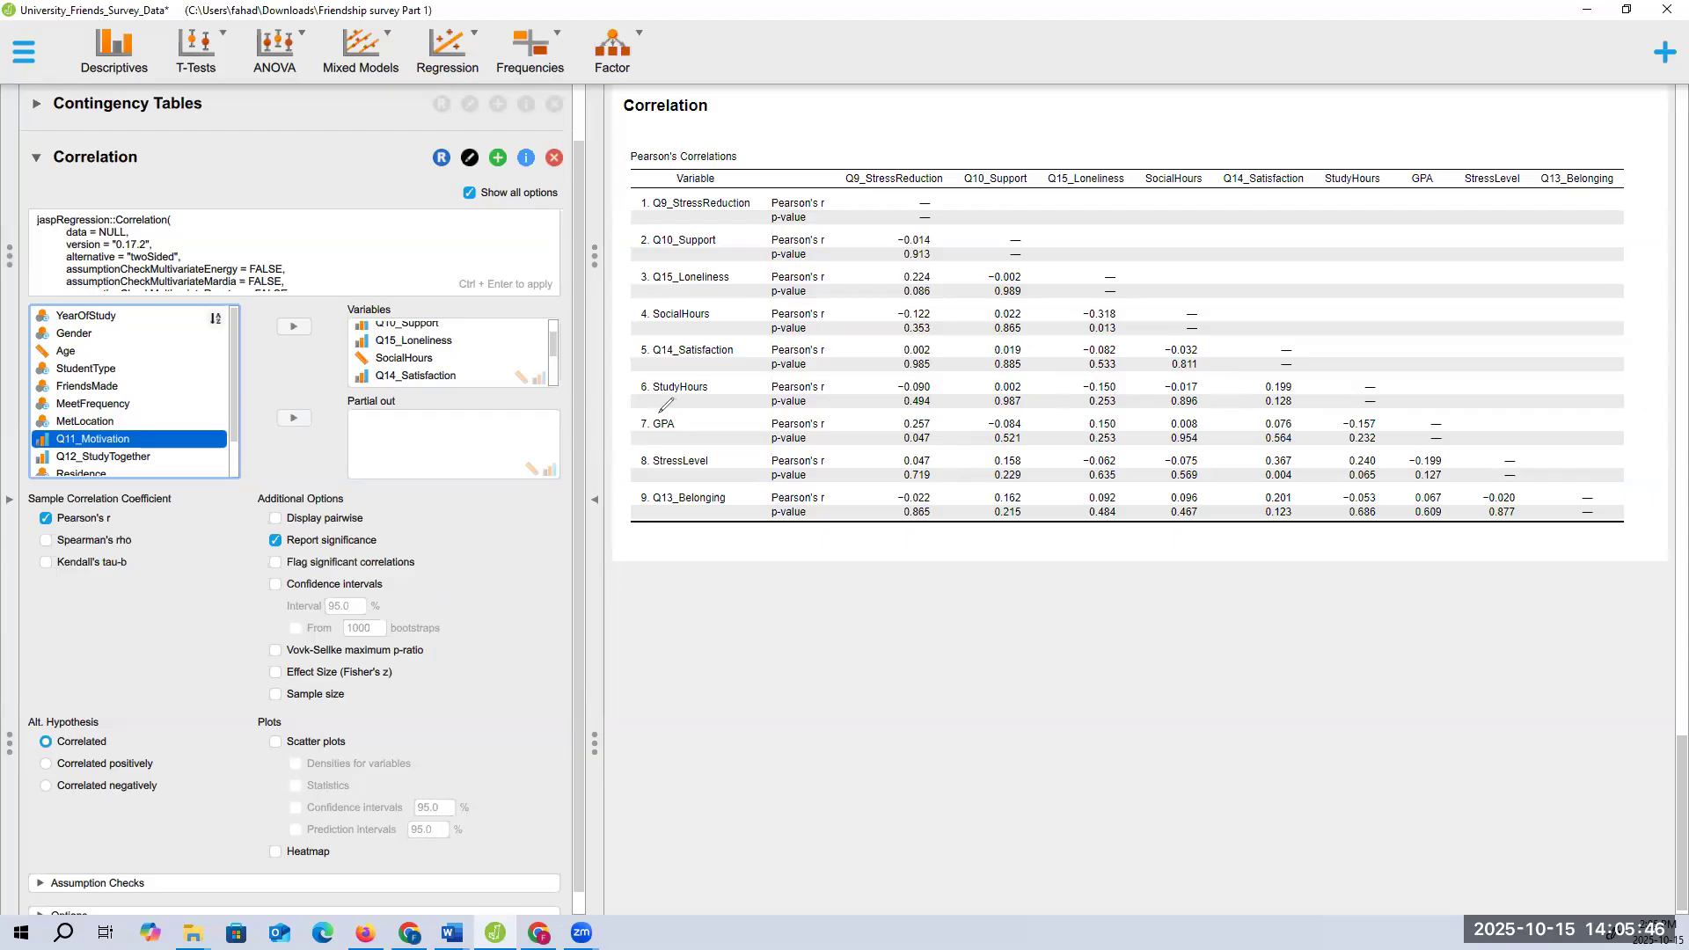
Circle the GPA and Q9_StressReduction result and the SocialHours and Q15_Loneliness result, underlining their variable names in the correlation table
drag(660, 414, 649, 433)
mouse_move(776, 426)
mouse_down()
mouse_move(935, 436)
mouse_move(907, 404)
mouse_move(680, 413)
mouse_up()
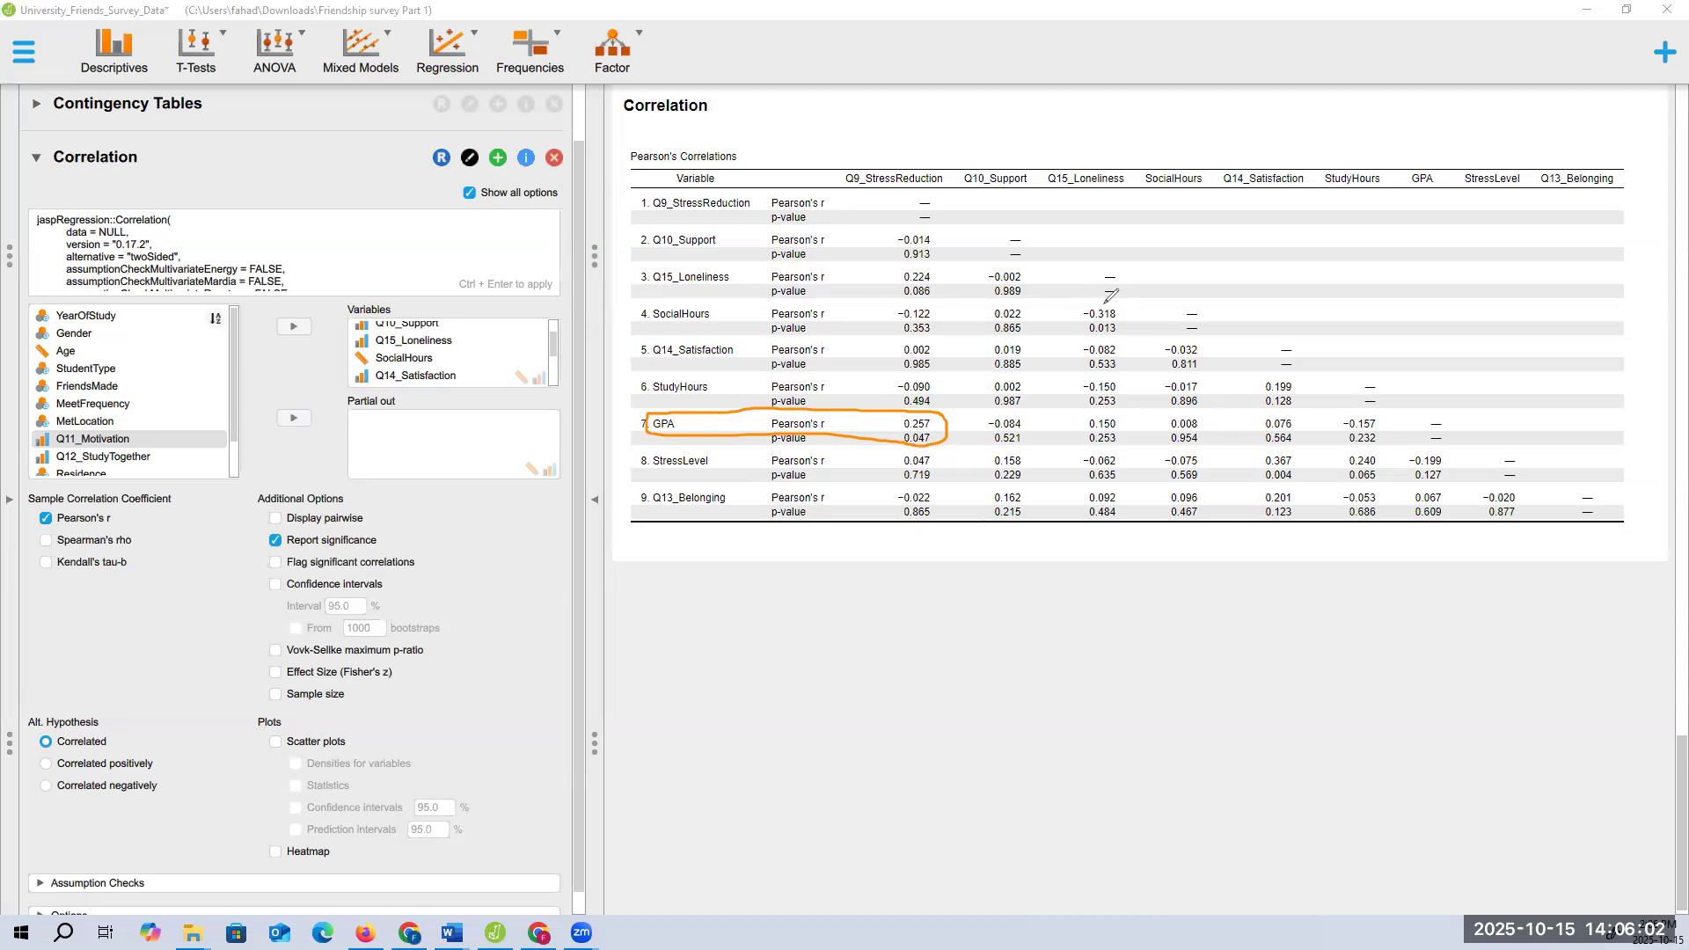
mouse_move(1082, 304)
mouse_down()
mouse_move(1129, 332)
mouse_move(1126, 294)
mouse_up()
drag(1064, 190, 1141, 187)
drag(855, 189, 945, 188)
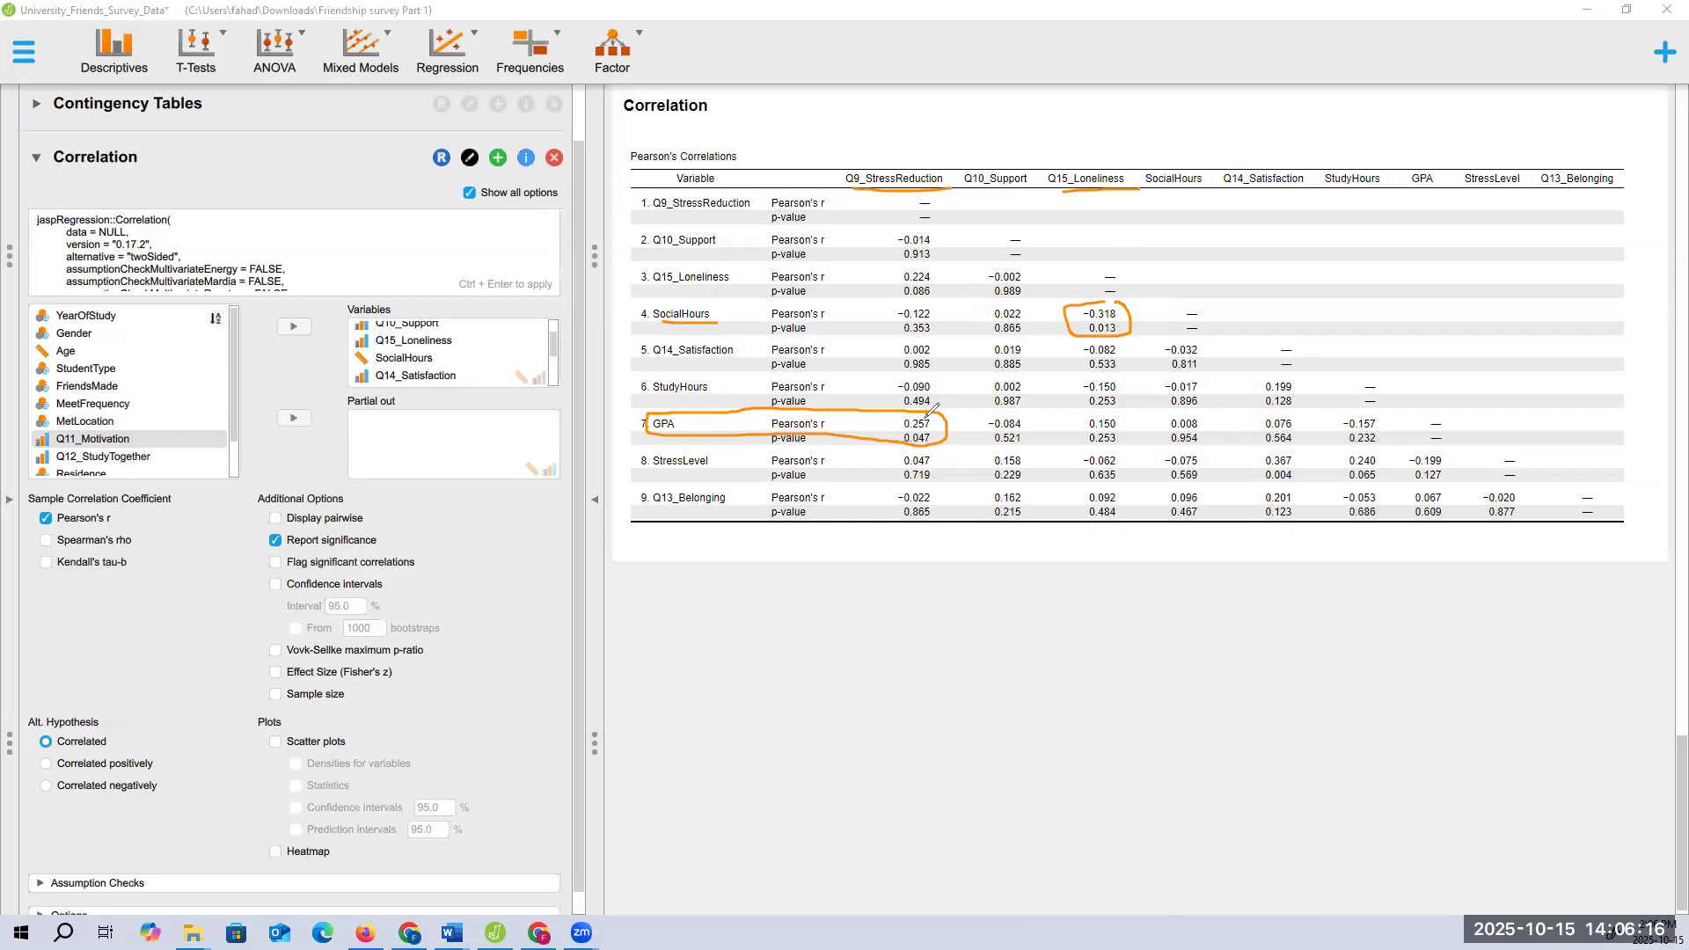
Sketch a pair of plot axes below the table, labelling the horizontal one GPA and the vertical one stress
mouse_move(922, 610)
mouse_down()
mouse_move(914, 734)
mouse_move(983, 704)
mouse_move(1001, 751)
mouse_move(1014, 742)
mouse_move(1010, 772)
mouse_move(1047, 754)
mouse_up()
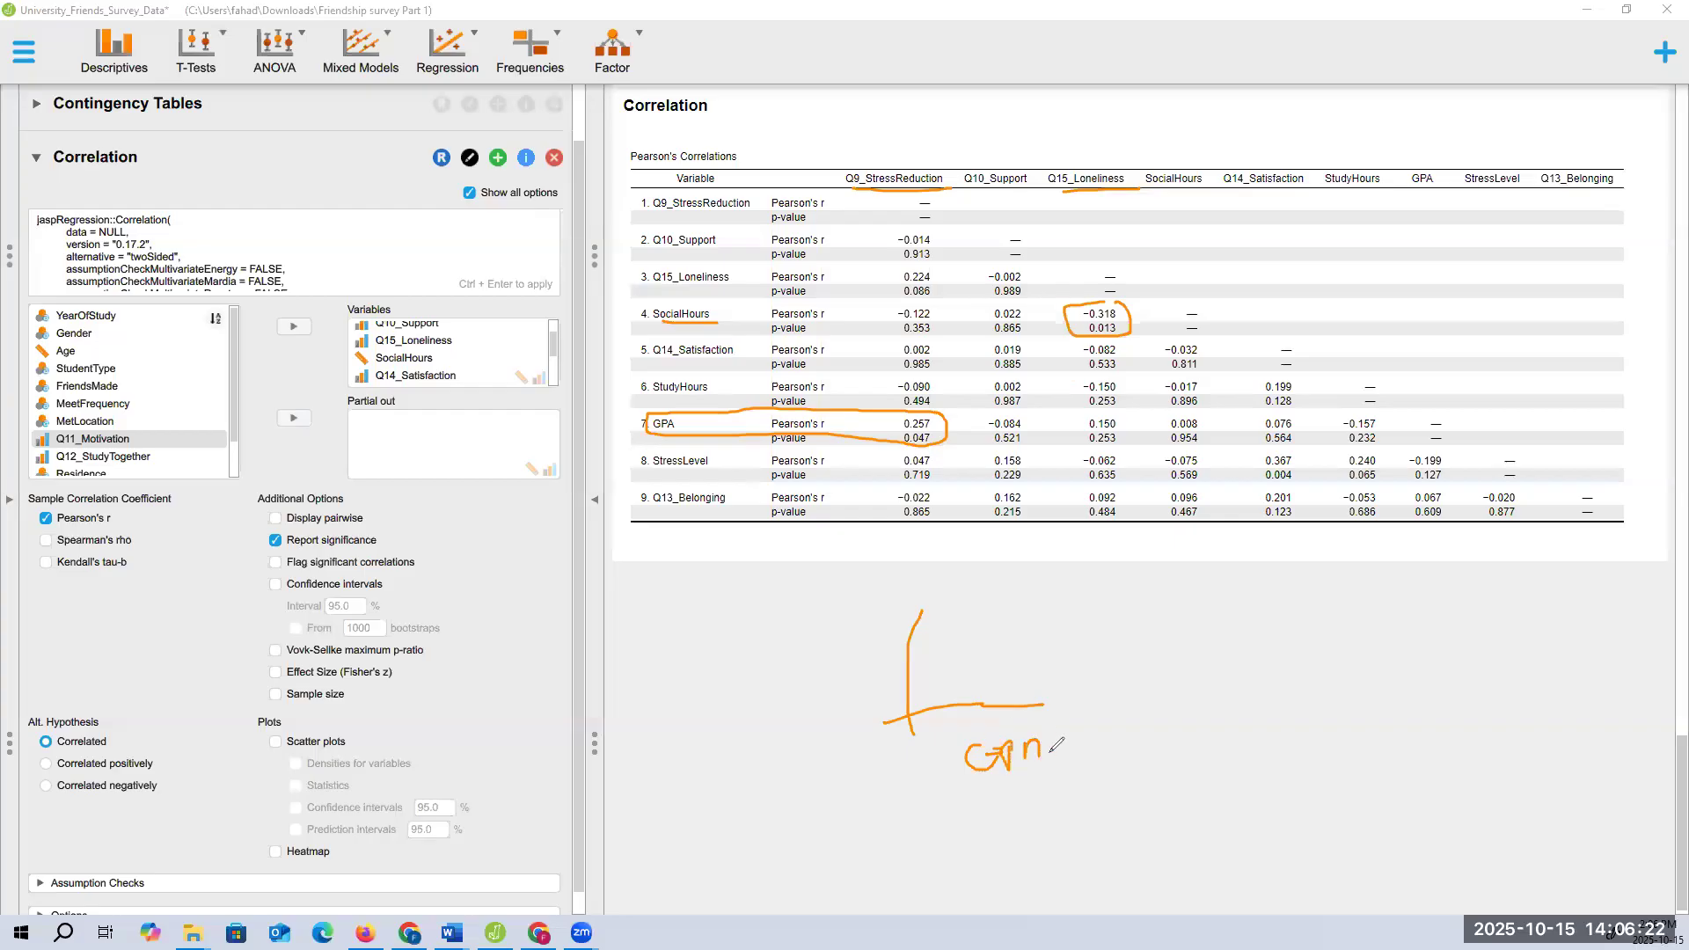
drag(814, 649, 791, 676)
drag(831, 646, 833, 674)
drag(818, 658, 860, 648)
Draw scattered dots and a dashed upward trend line on the GPA and stress sketch
click(933, 679)
click(946, 651)
click(968, 664)
click(989, 664)
click(1006, 635)
click(1006, 623)
click(1022, 623)
click(1038, 633)
drag(922, 686, 930, 679)
drag(938, 674, 971, 655)
drag(984, 648, 1013, 628)
drag(1034, 617, 1044, 613)
Handwrite "+0.257" with the note "weak pos. r" beside the GPA and stress sketch
mouse_move(1099, 666)
mouse_down()
mouse_move(1173, 679)
mouse_move(1202, 663)
mouse_move(1193, 683)
mouse_move(1089, 670)
mouse_move(1128, 719)
mouse_move(1228, 708)
mouse_up()
click(1144, 672)
drag(1165, 740, 1180, 742)
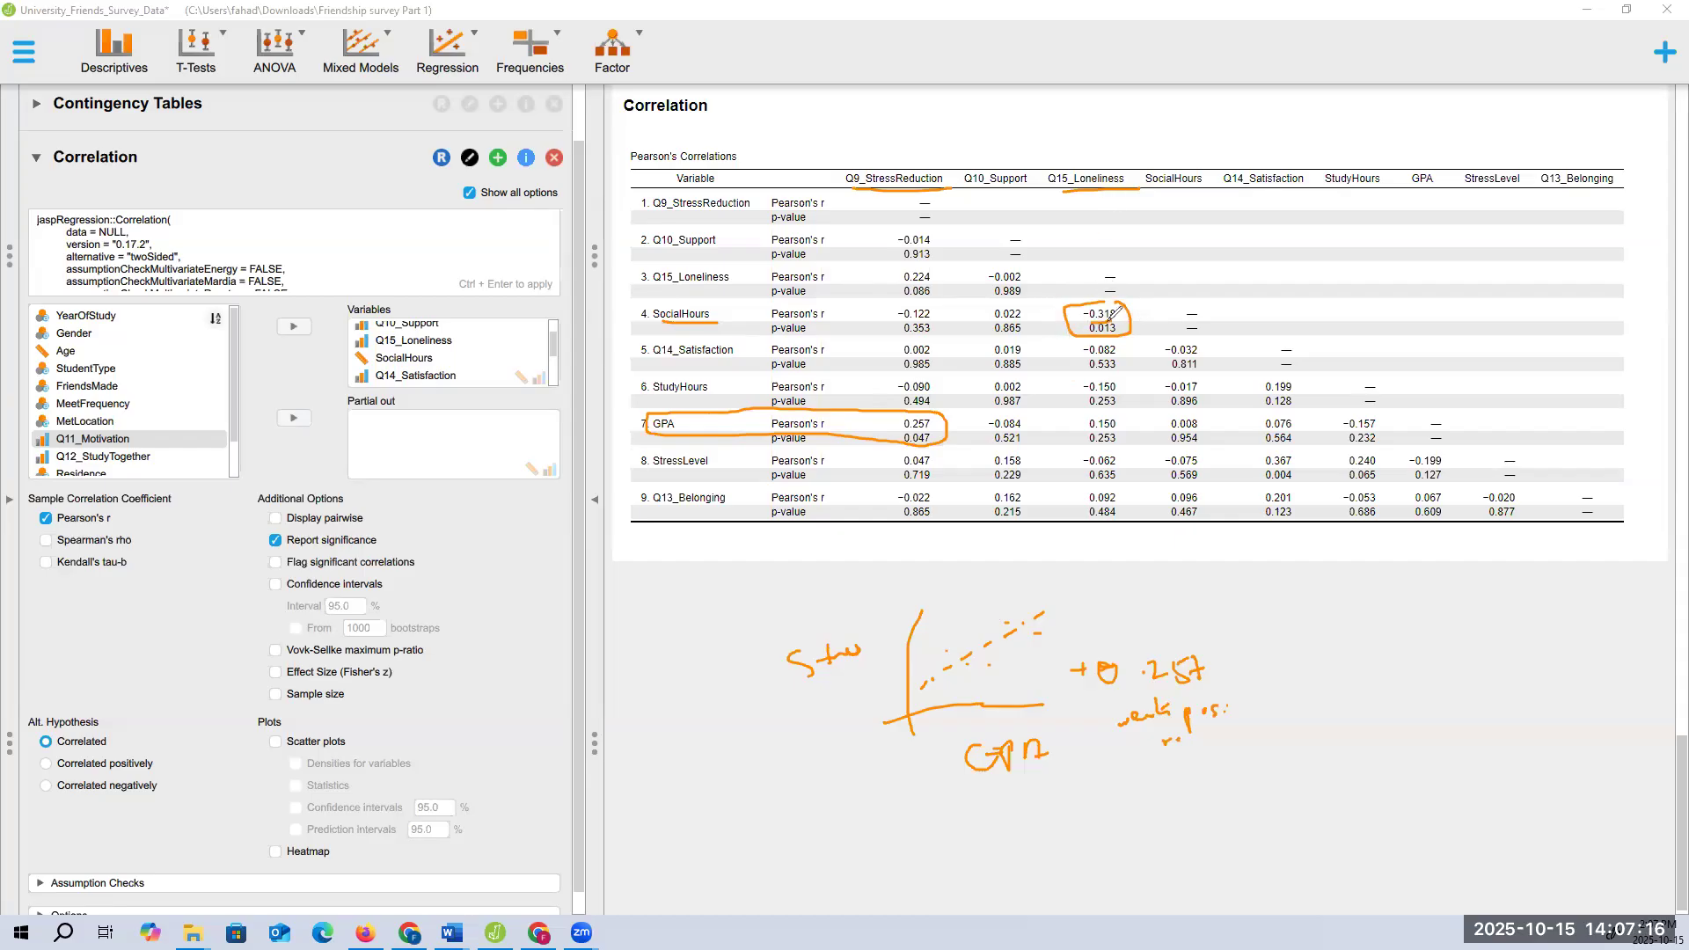
Sketch a second pair of axes beside the GPA plot, with numbered tick marks up to 10 on both
drag(673, 651, 676, 817)
drag(652, 795, 790, 776)
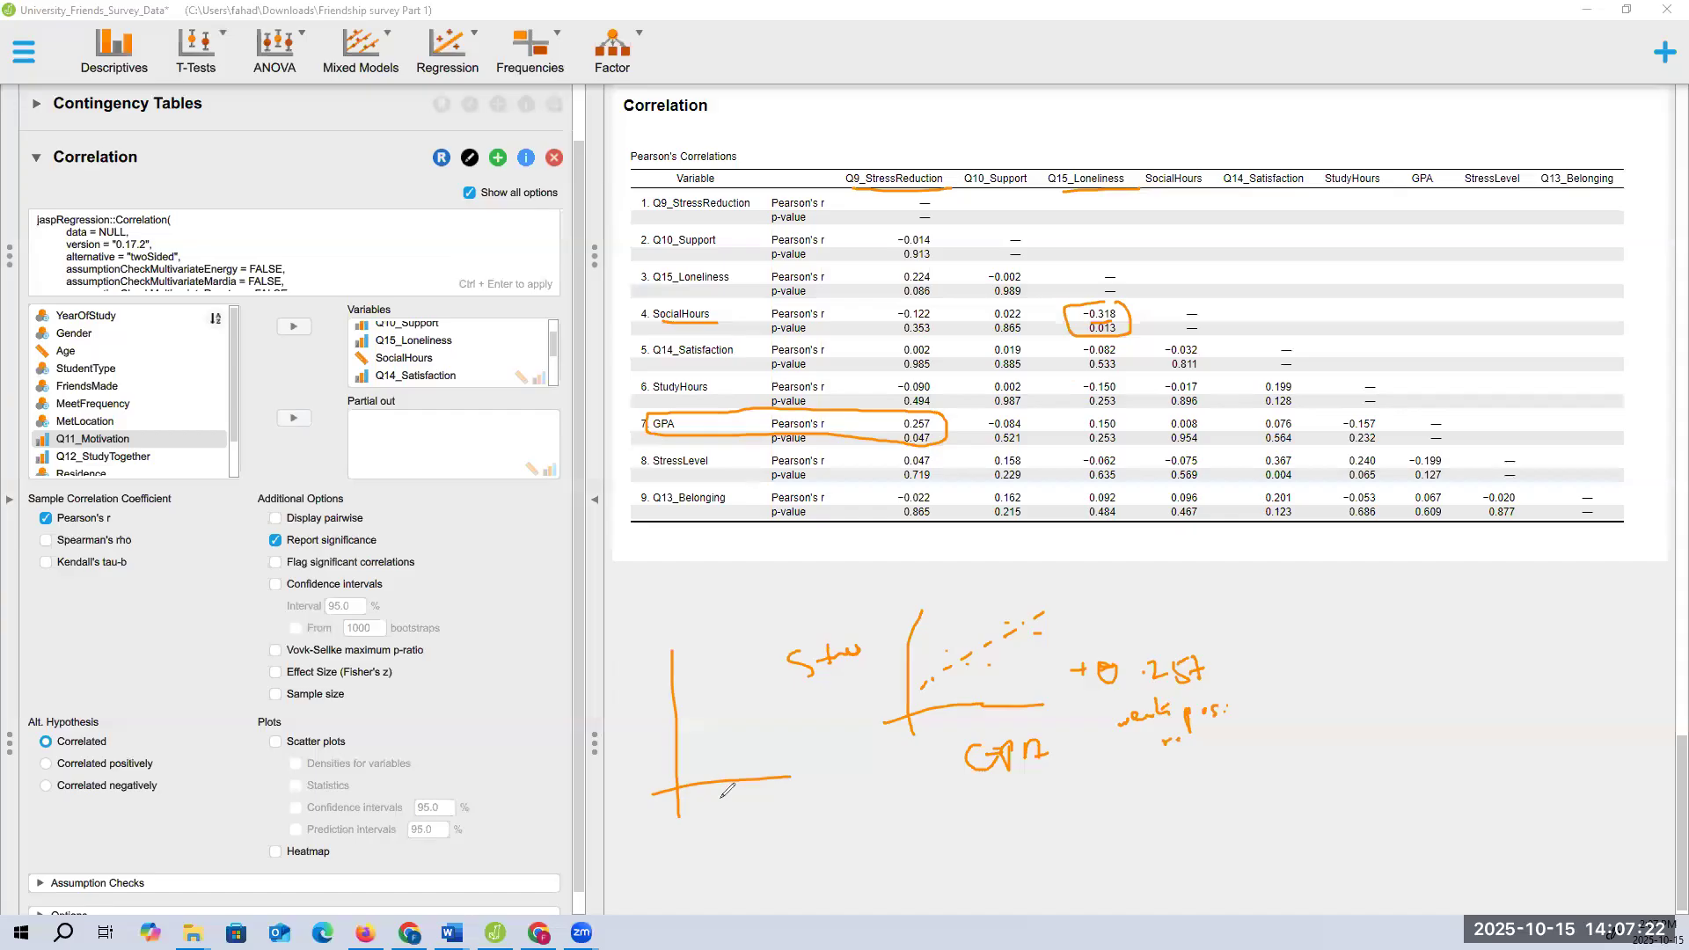
mouse_move(722, 808)
mouse_down()
mouse_move(756, 797)
mouse_move(703, 786)
mouse_move(713, 805)
mouse_move(781, 797)
mouse_up()
drag(797, 786, 793, 797)
mouse_move(671, 754)
mouse_down()
mouse_move(687, 754)
mouse_move(666, 775)
mouse_up()
mouse_move(672, 717)
mouse_down()
mouse_move(688, 717)
mouse_move(664, 724)
mouse_move(675, 701)
mouse_move(643, 697)
mouse_move(677, 679)
mouse_up()
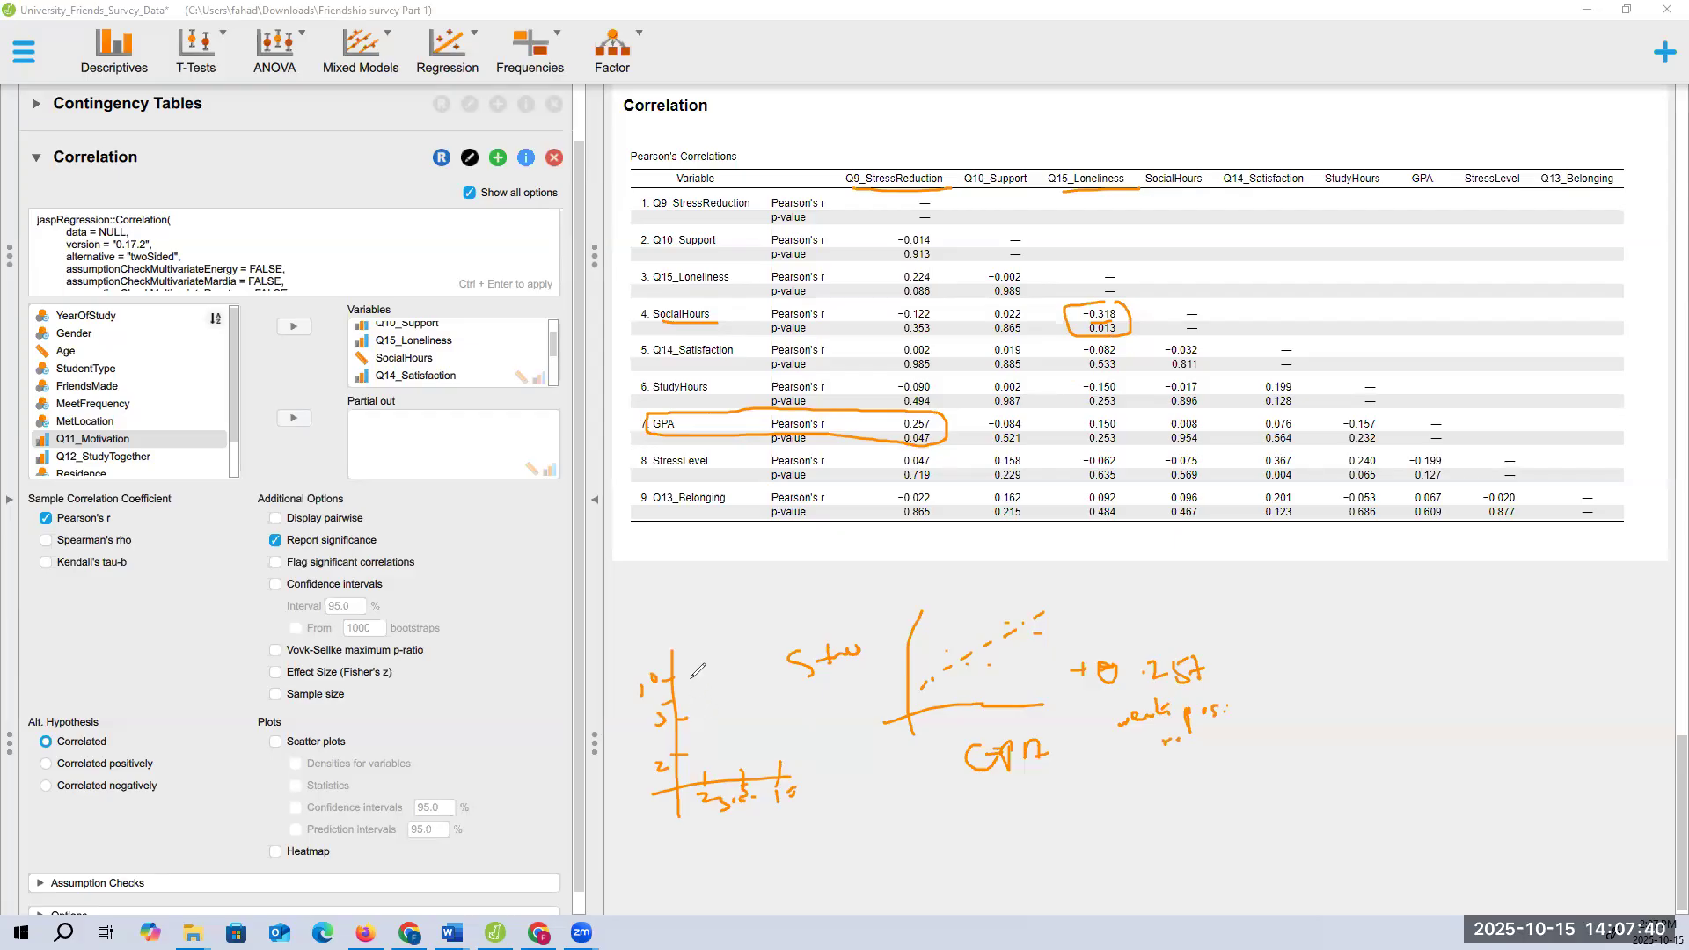
Draw a falling pattern of dots on the second axes and handwrite "-0.318" and "mod neg." beneath it
click(711, 694)
click(731, 711)
click(756, 719)
click(754, 729)
drag(744, 830, 838, 814)
click(783, 823)
mouse_move(776, 861)
mouse_down()
mouse_move(851, 824)
mouse_move(852, 843)
mouse_up()
click(878, 827)
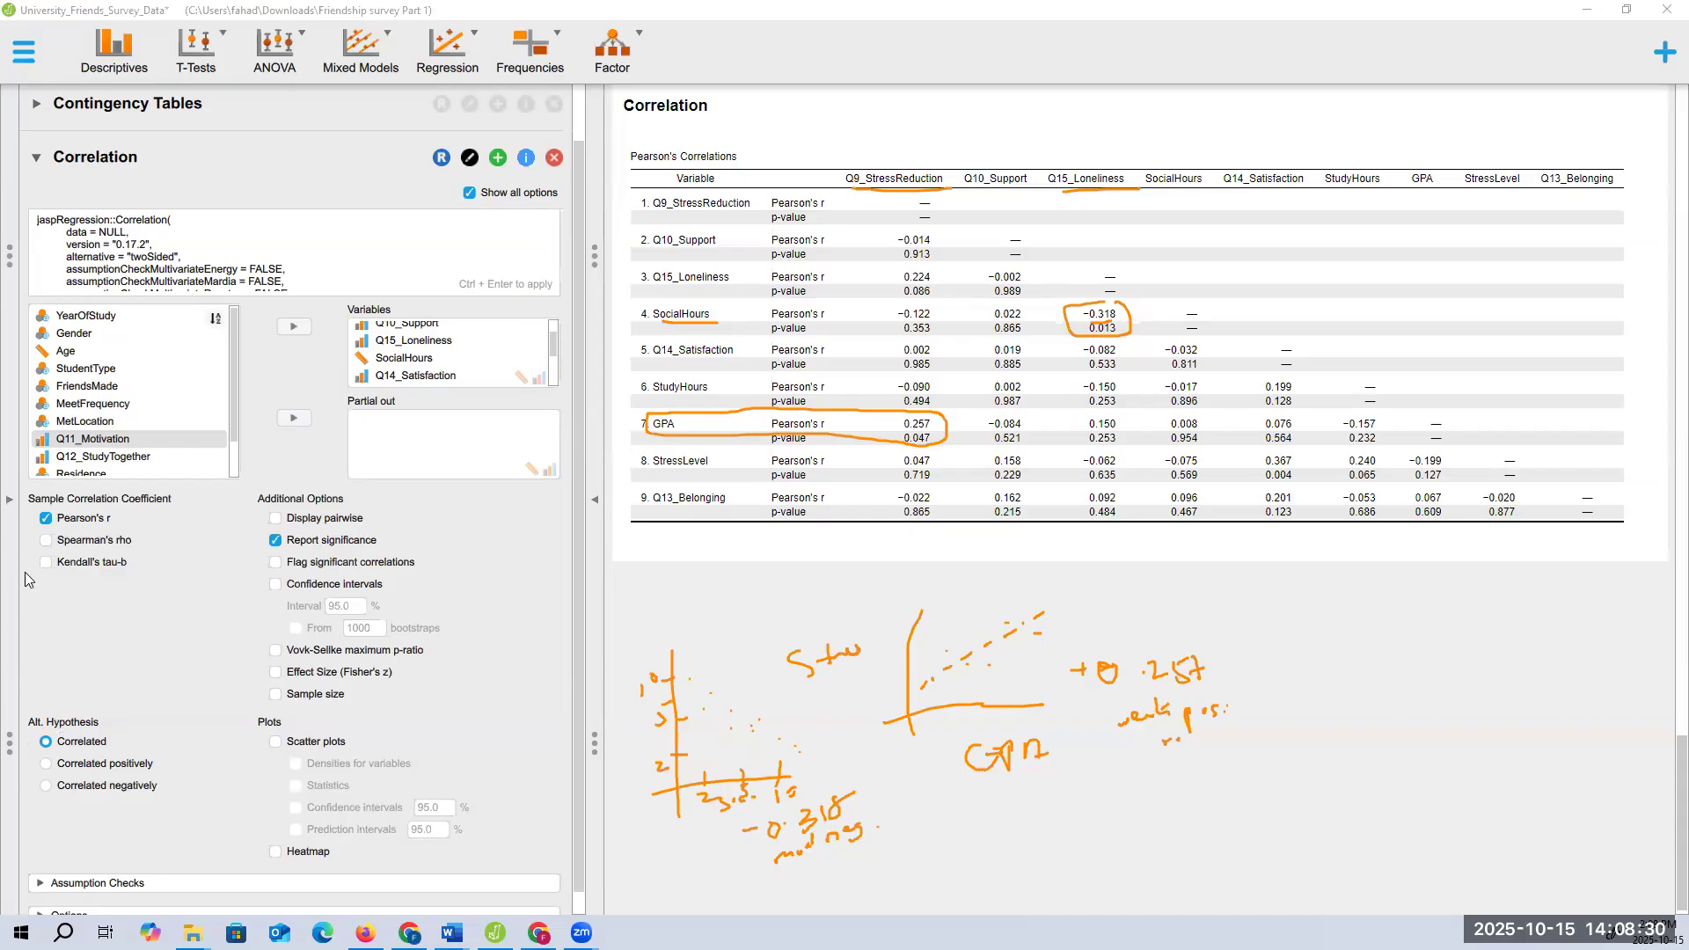
Clear the on-screen annotations and show the full survey data table
click(96, 581)
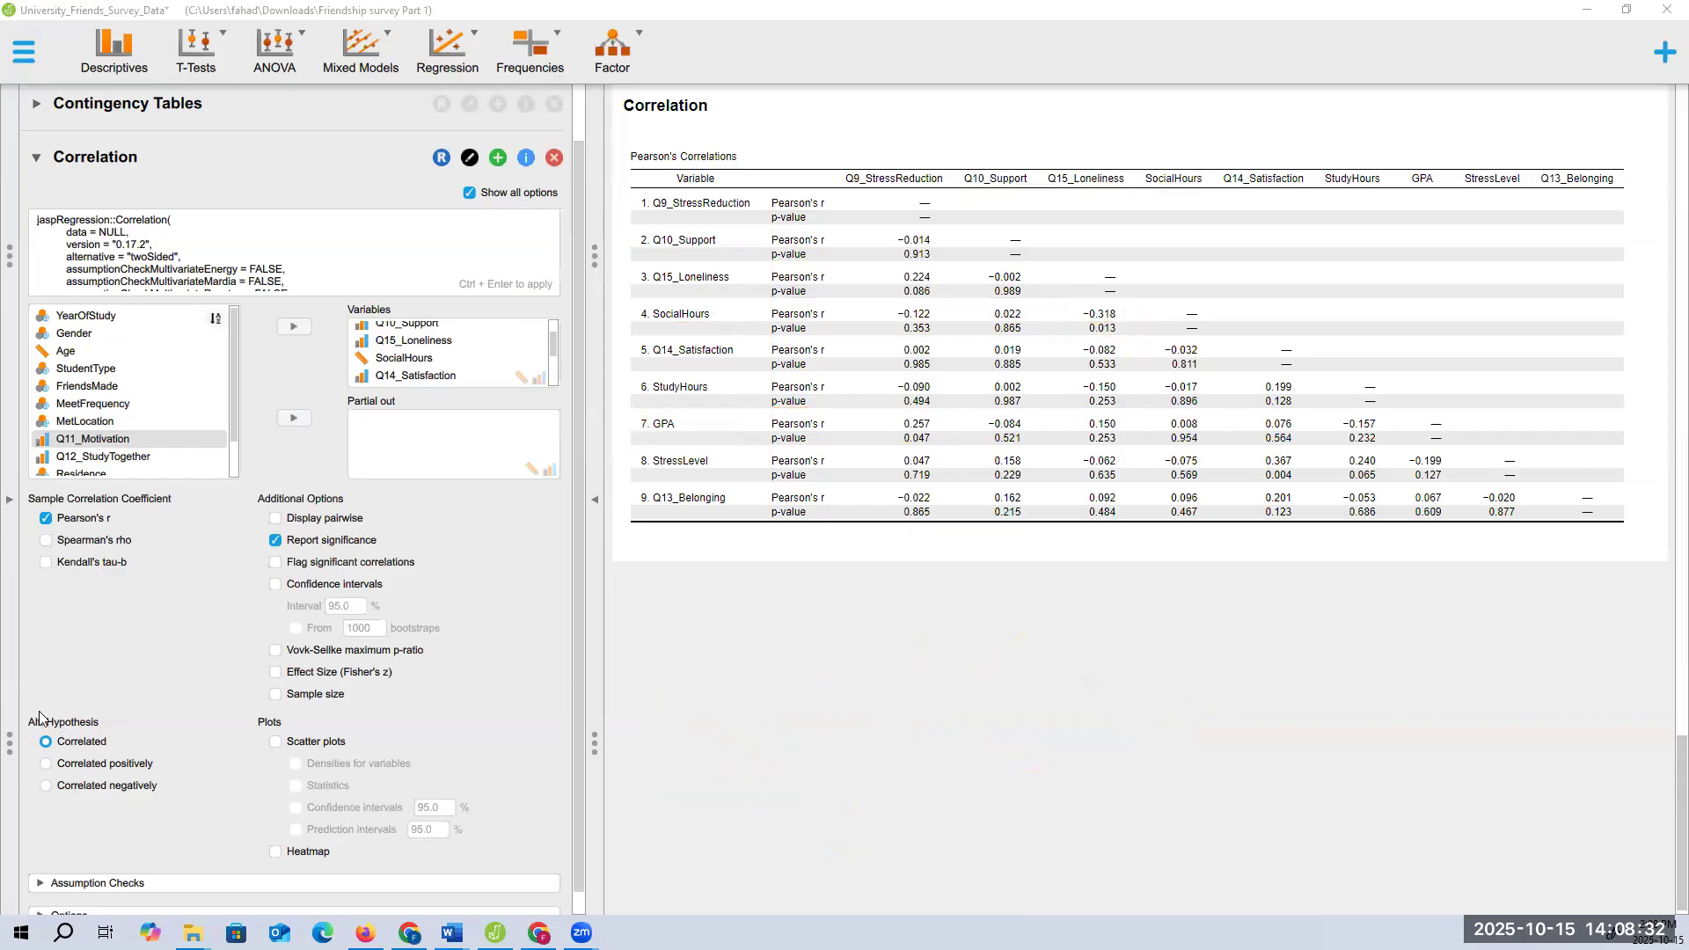
click(9, 499)
Switch to University_Friends_Survey_Questionnaire.docx in Word and highlight questions 9 to 15
key(alt+Tab)
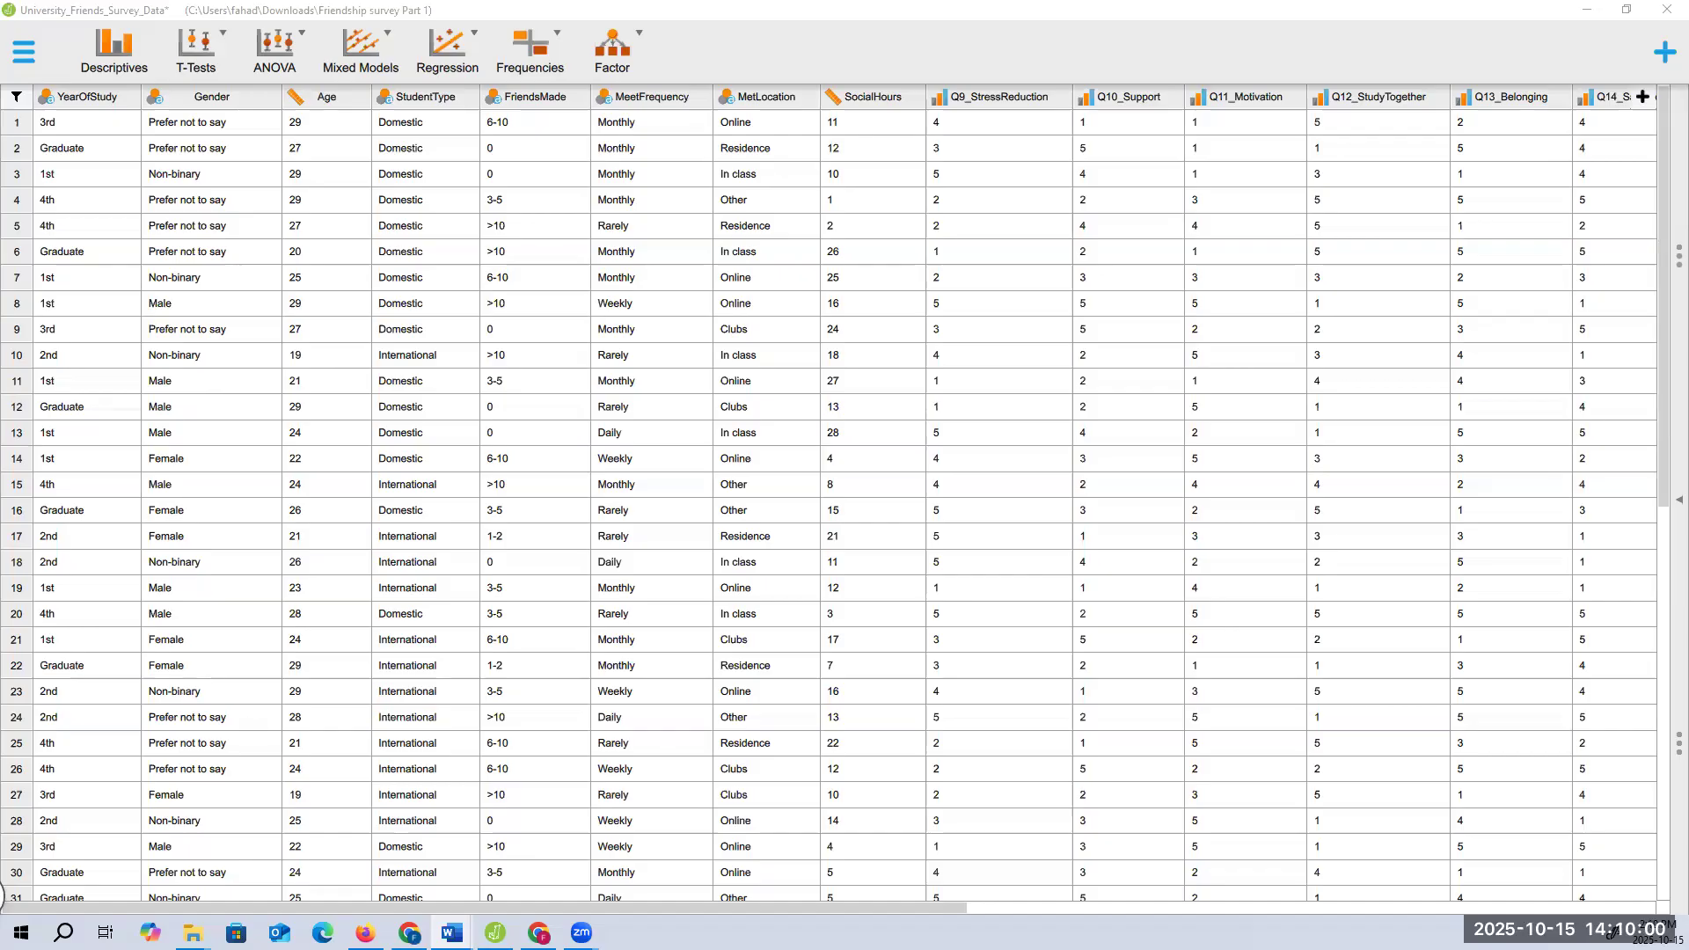
mouse_move(452, 931)
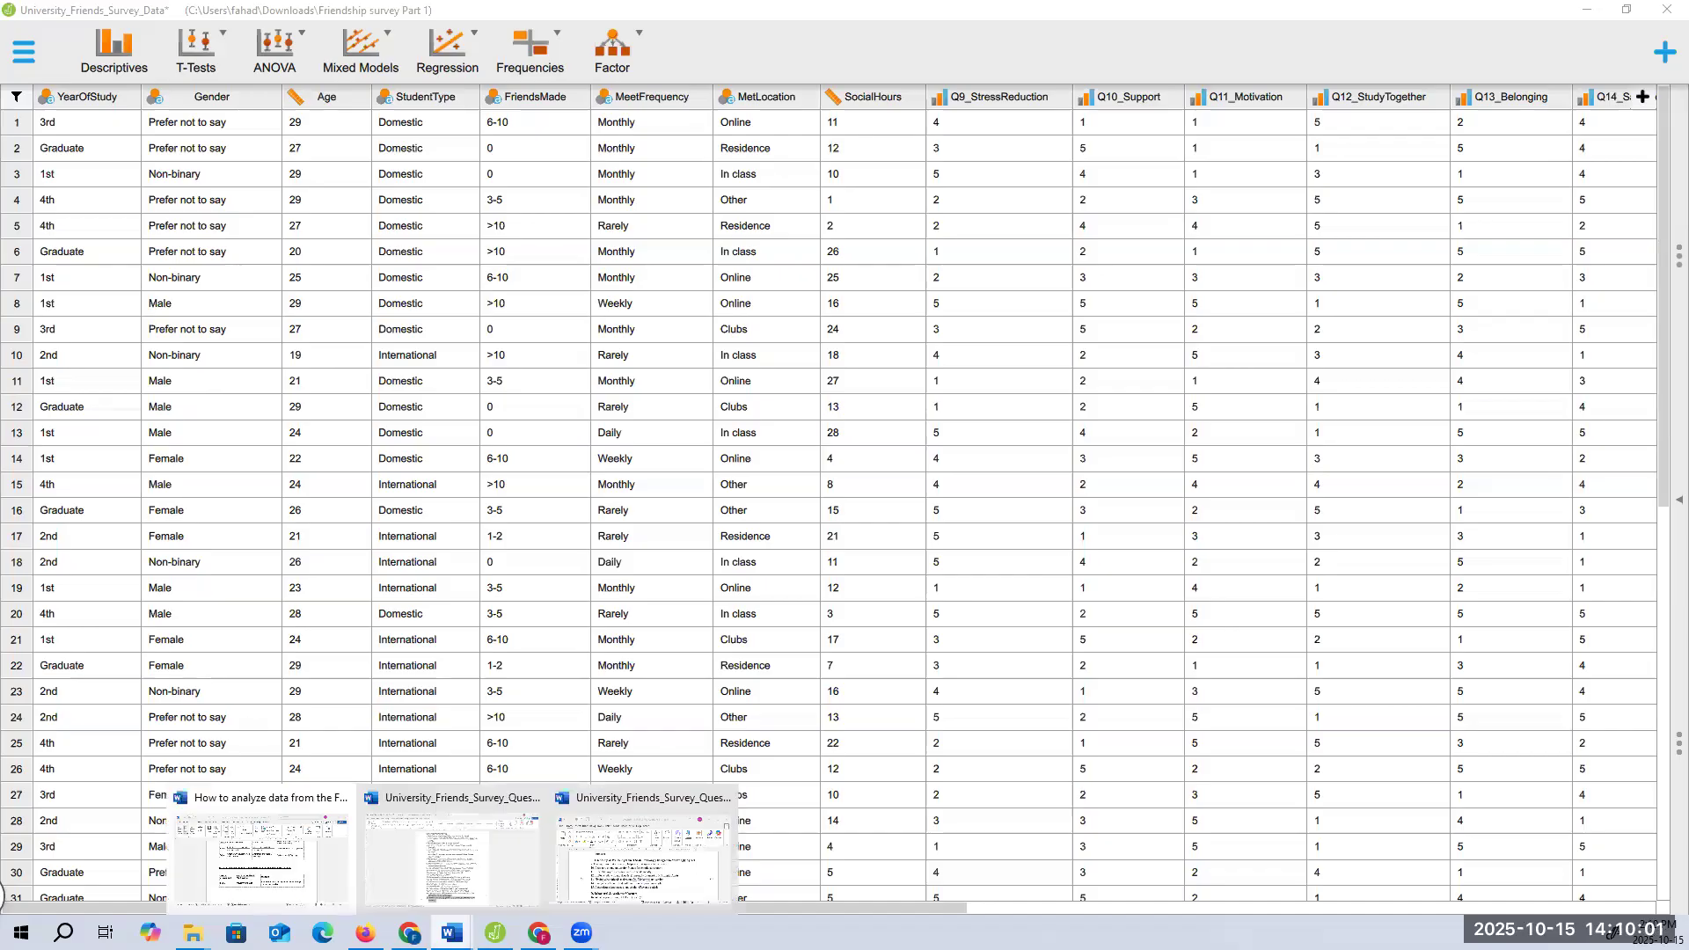
click(496, 858)
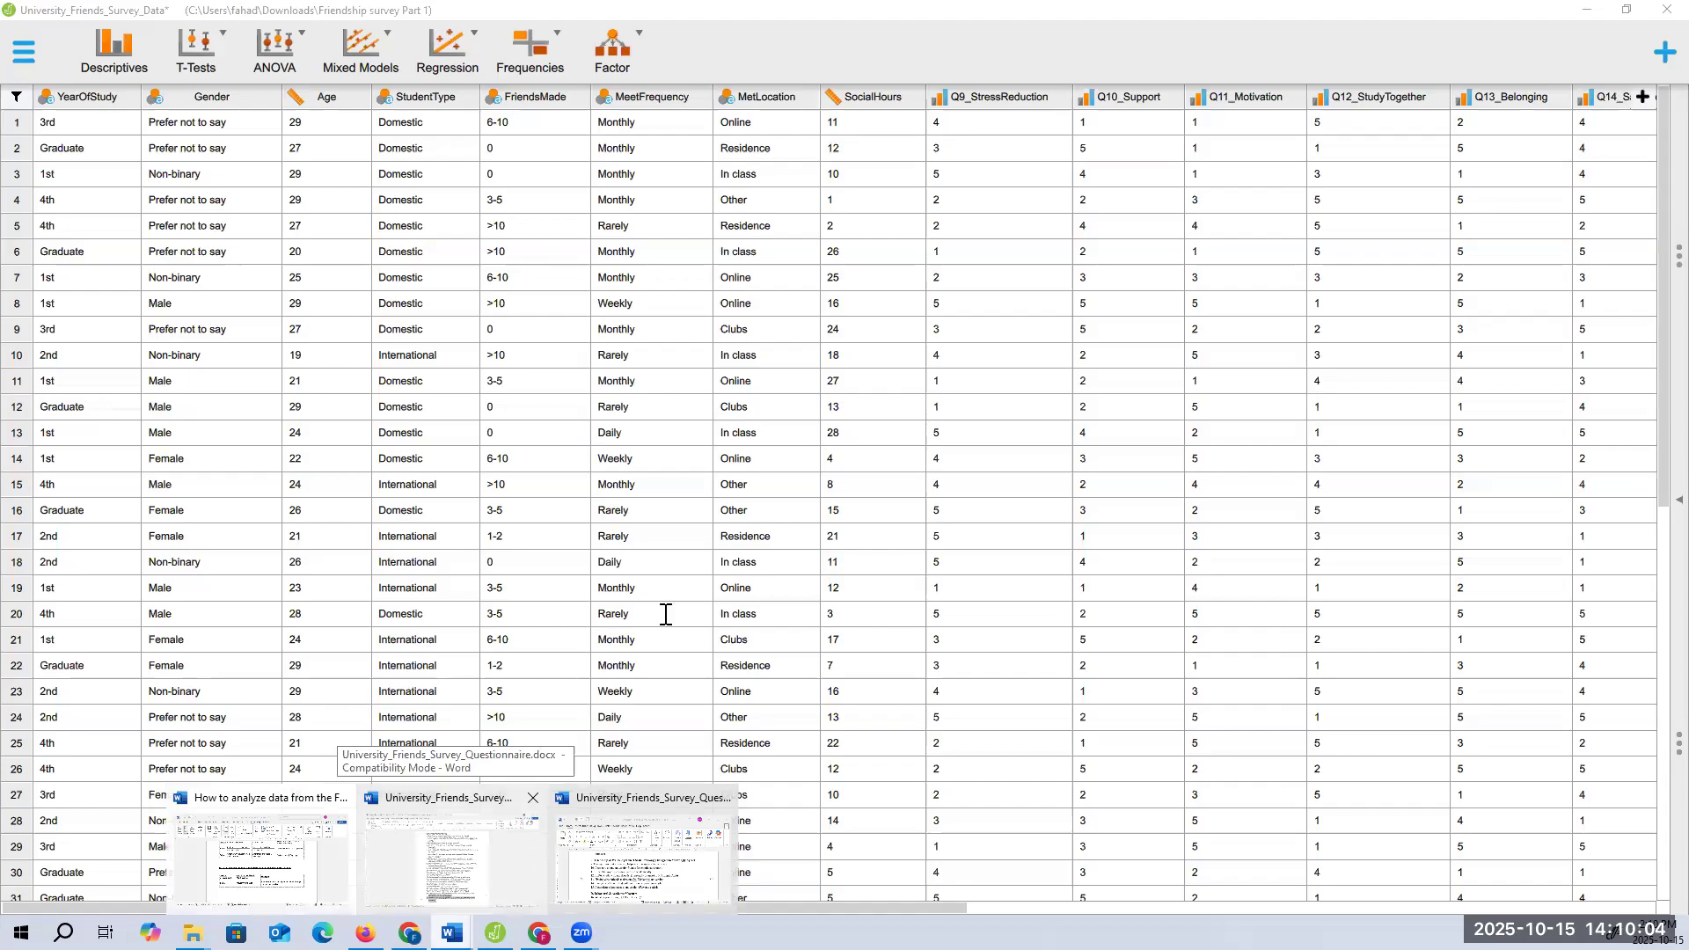
drag(633, 539, 961, 685)
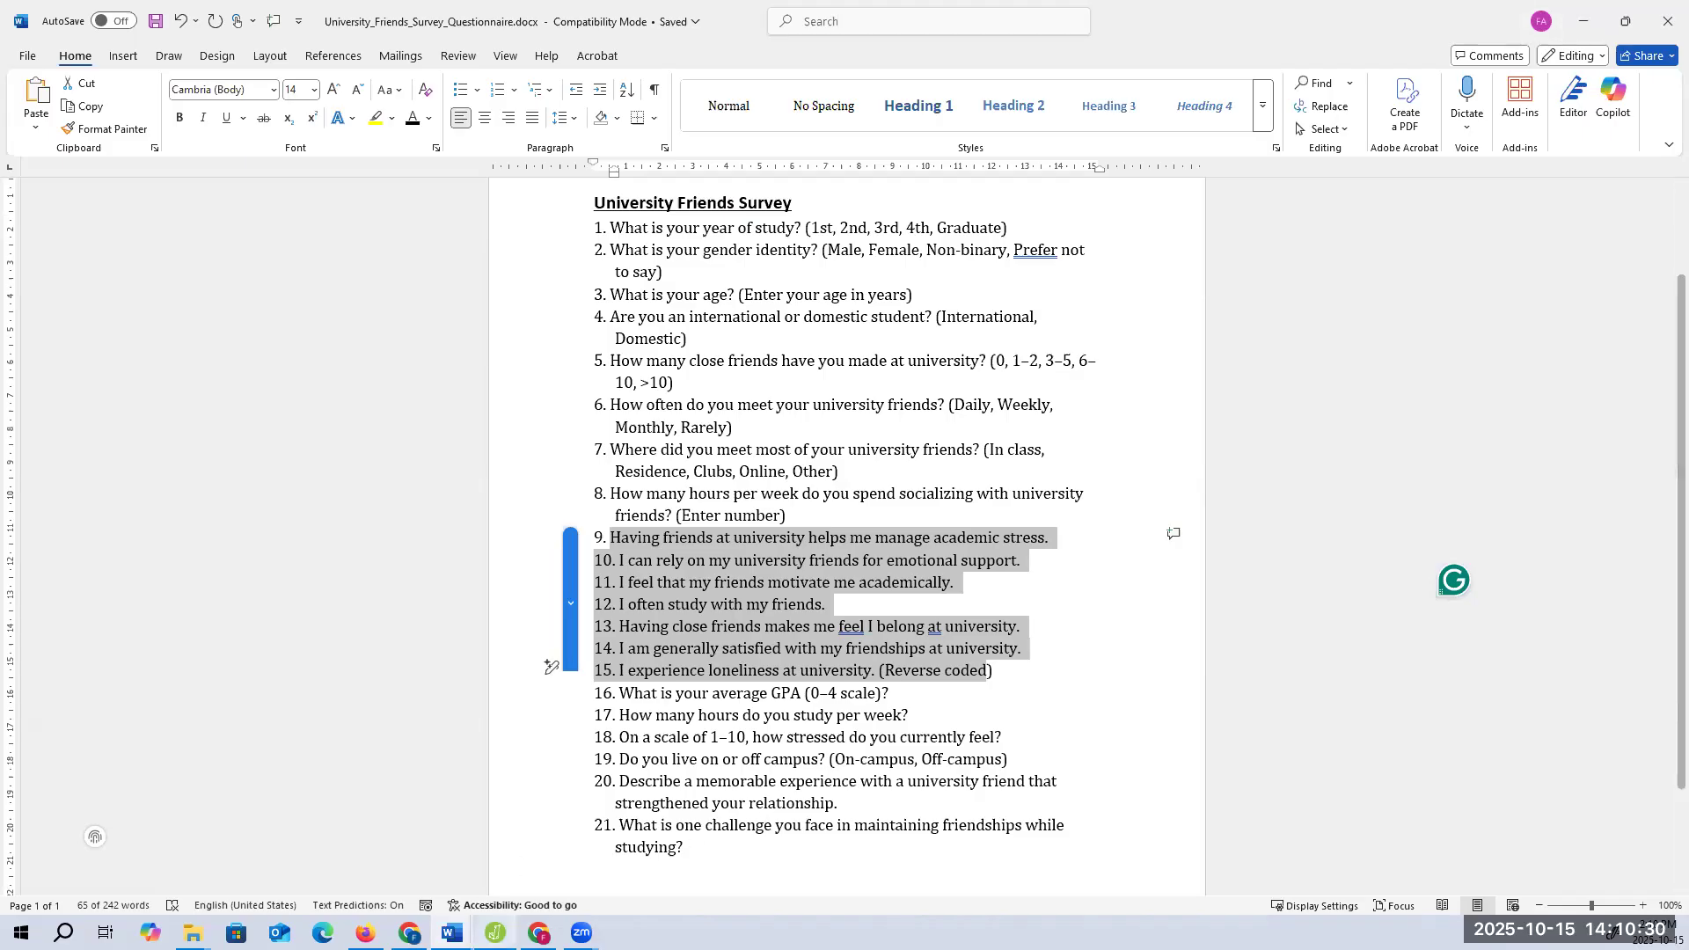
Bring up University_Friends_Survey_Questionnaire1.docx, highlight the "Friendship & Wellbeing" section heading, and return to the survey data in JASP
mouse_move(452, 931)
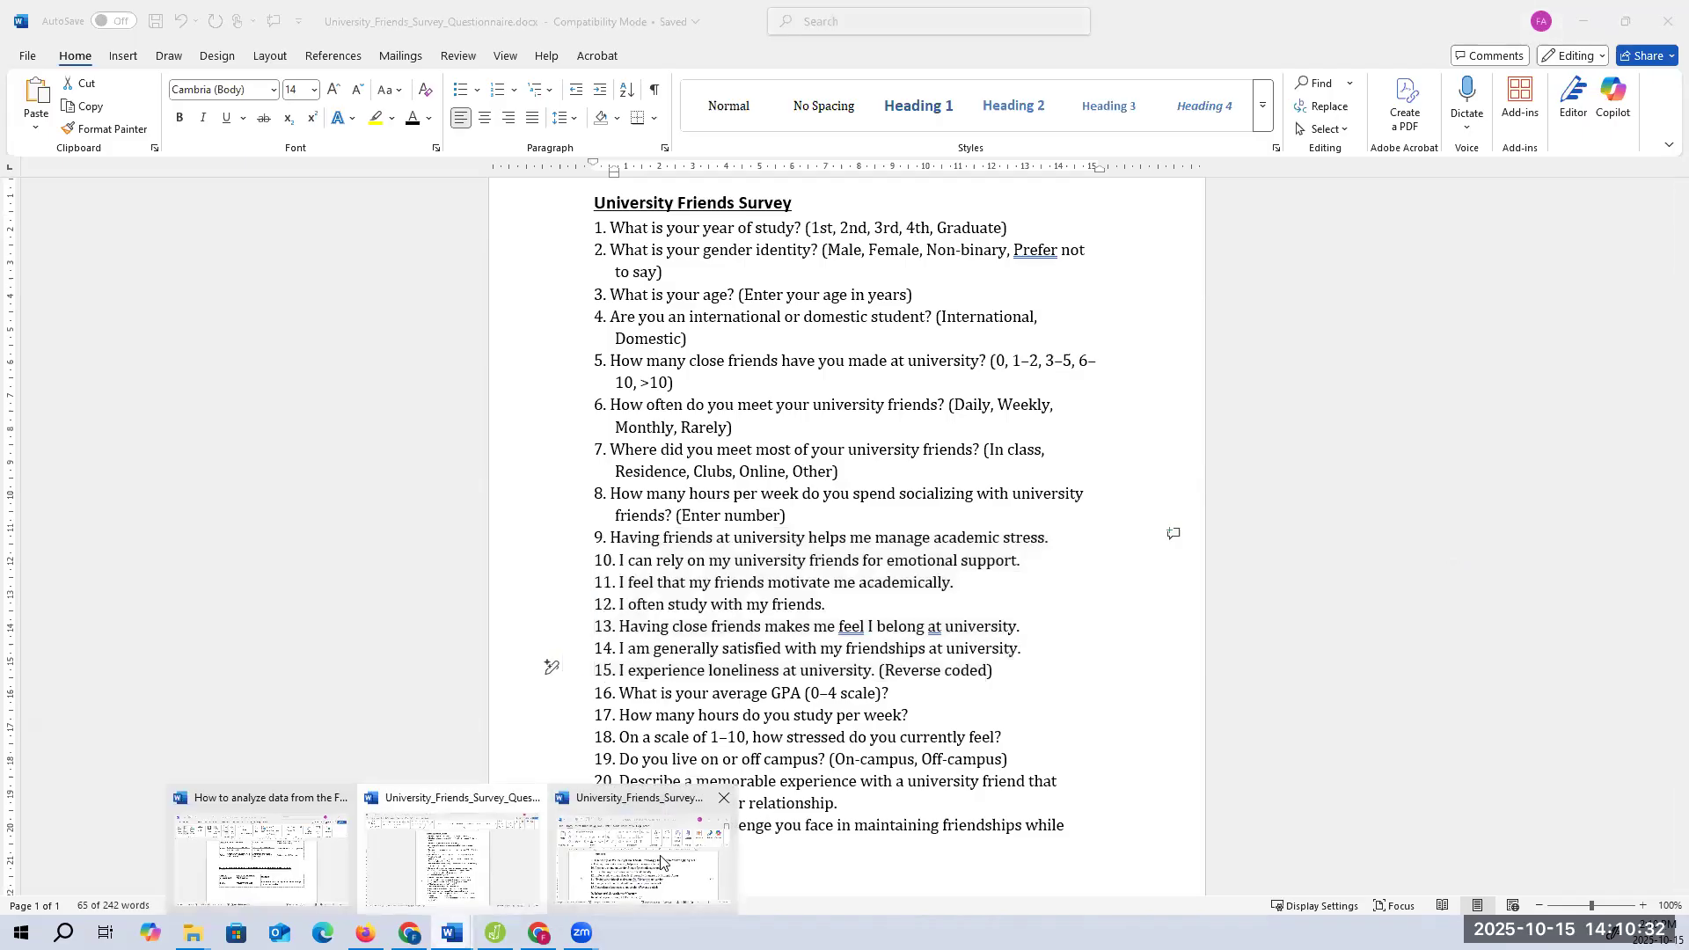
click(661, 863)
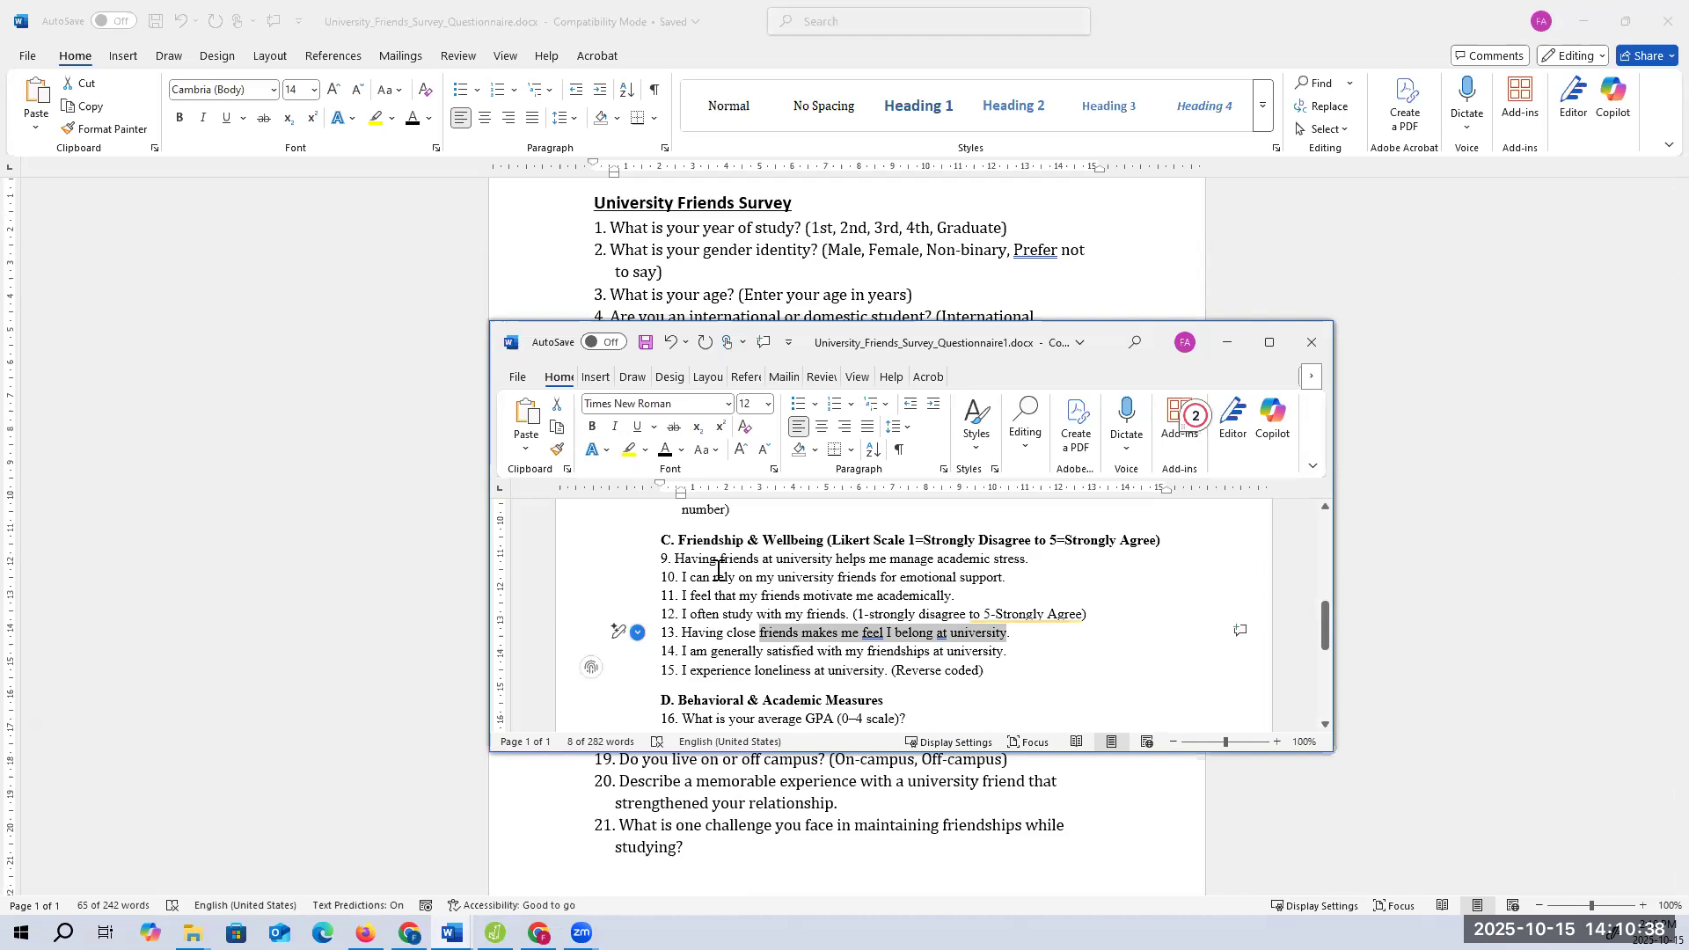
drag(691, 540, 822, 541)
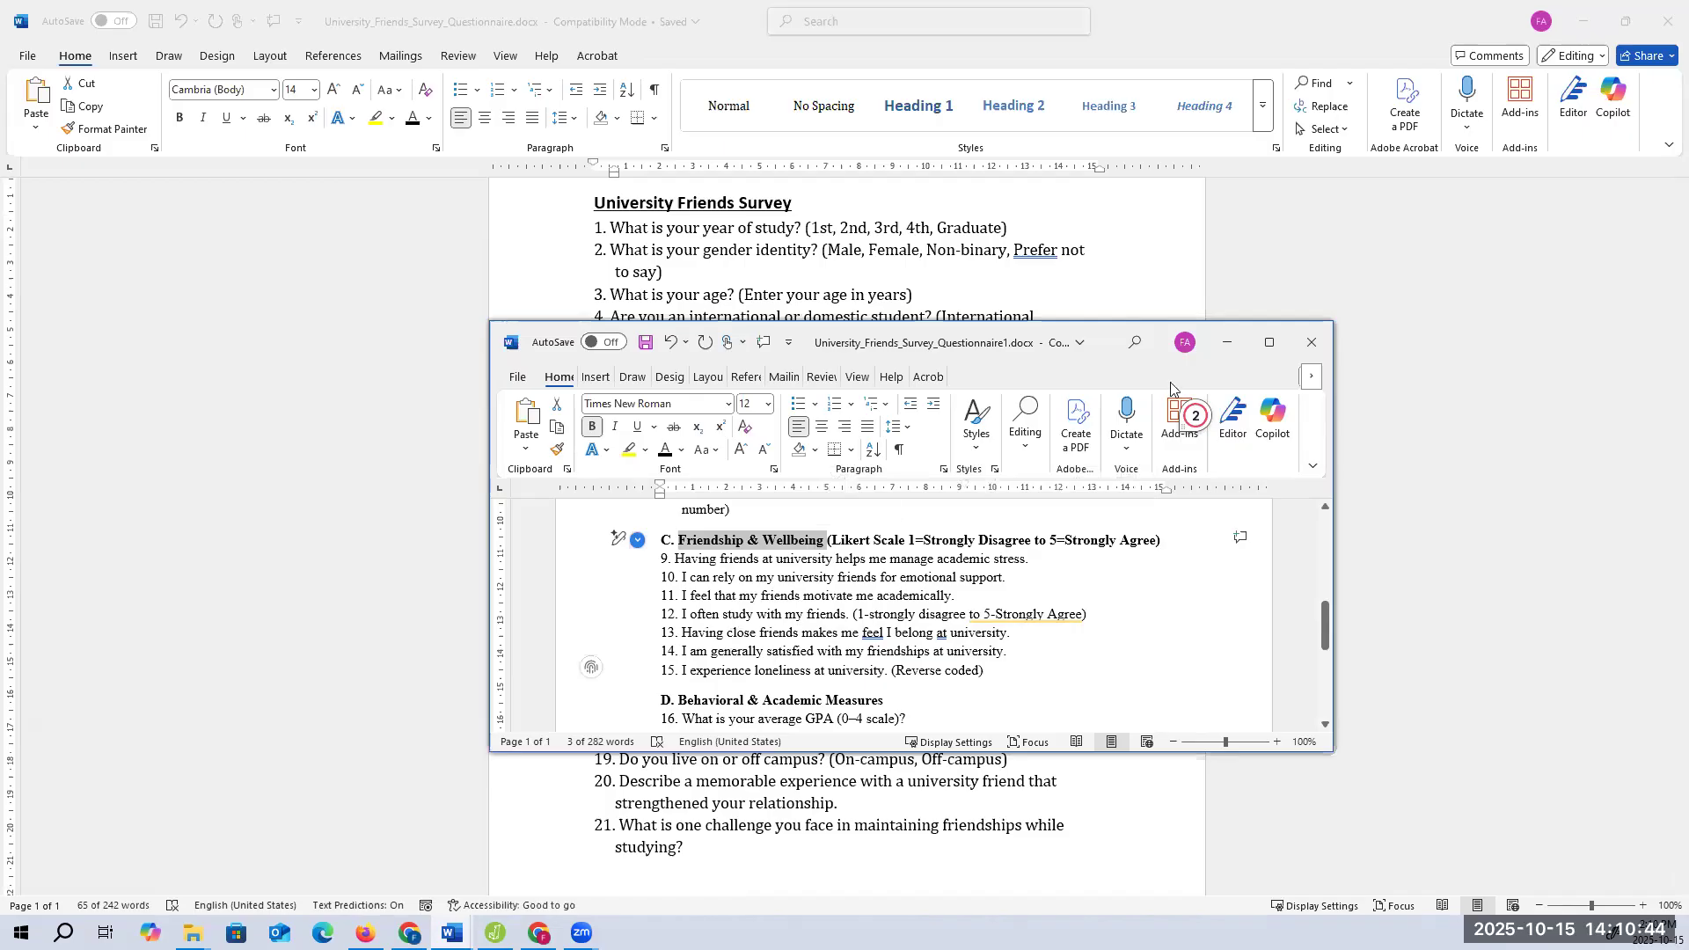
click(1227, 343)
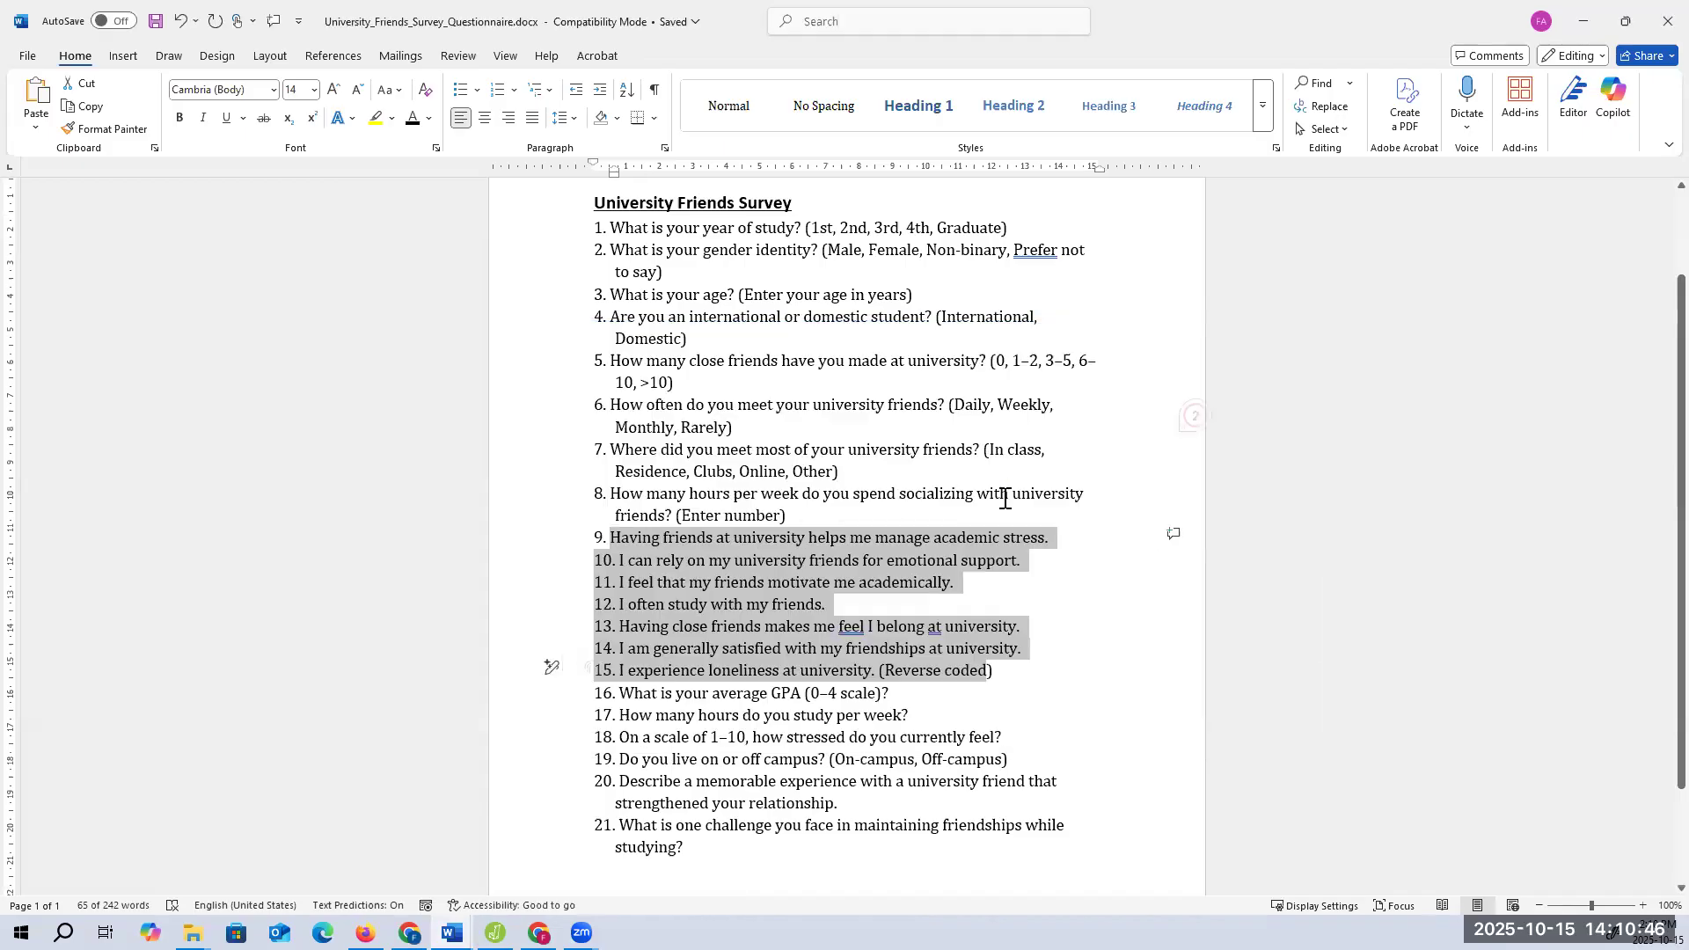
click(1583, 21)
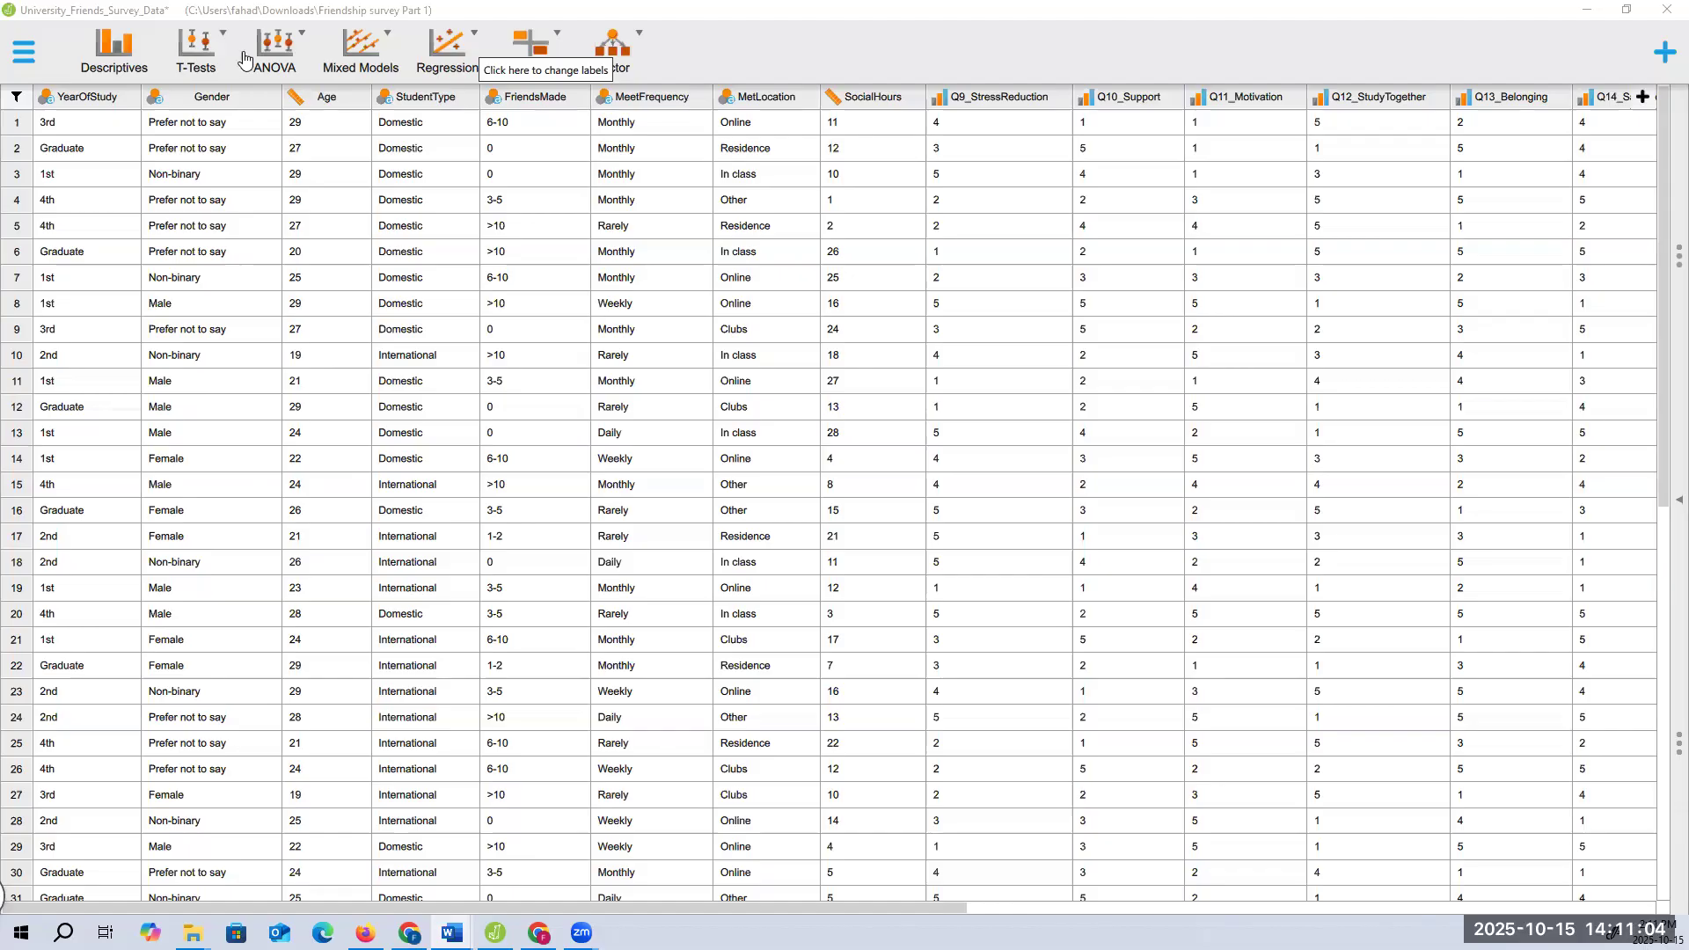
click(25, 51)
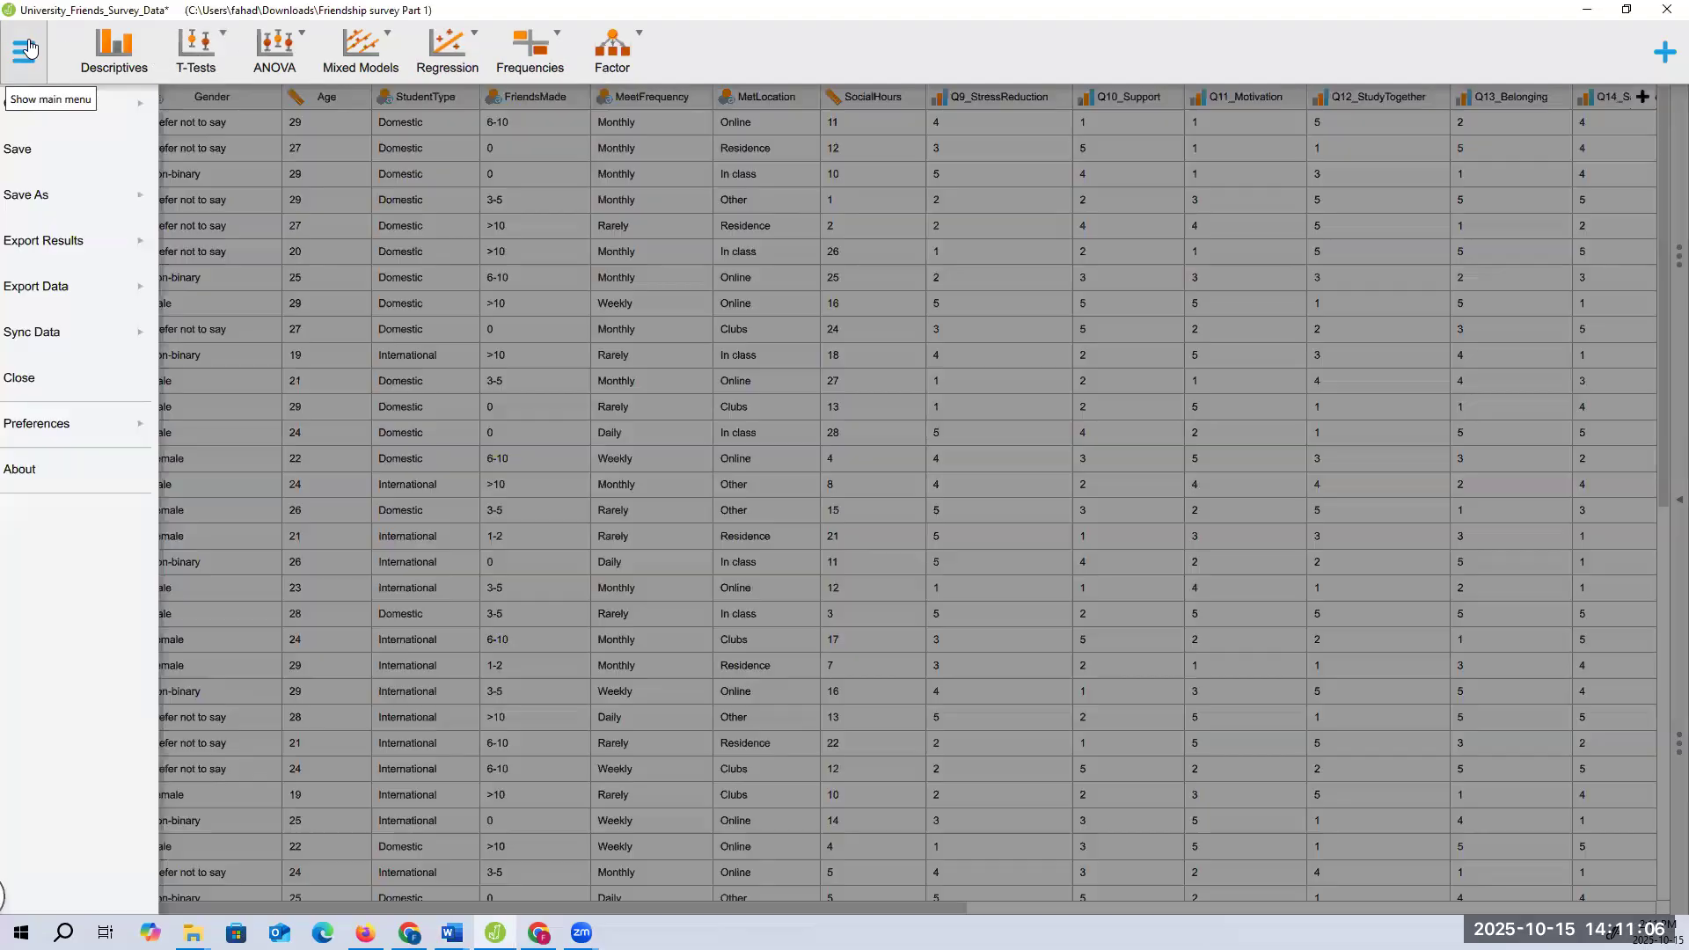
click(24, 51)
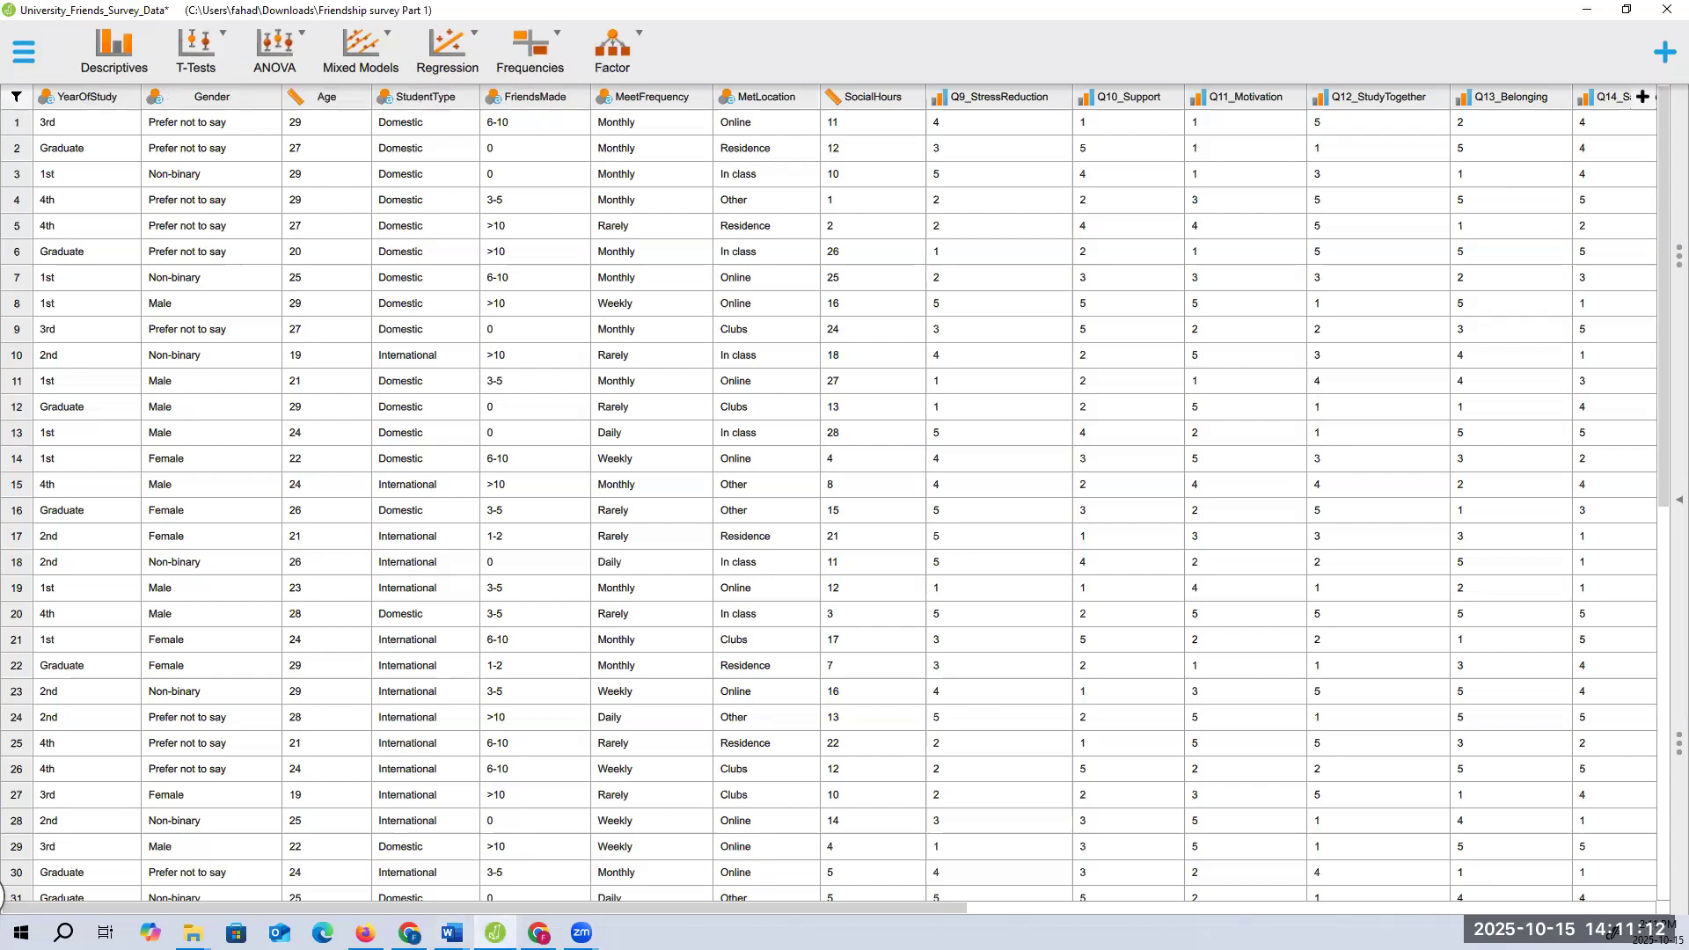
key(alt+Tab)
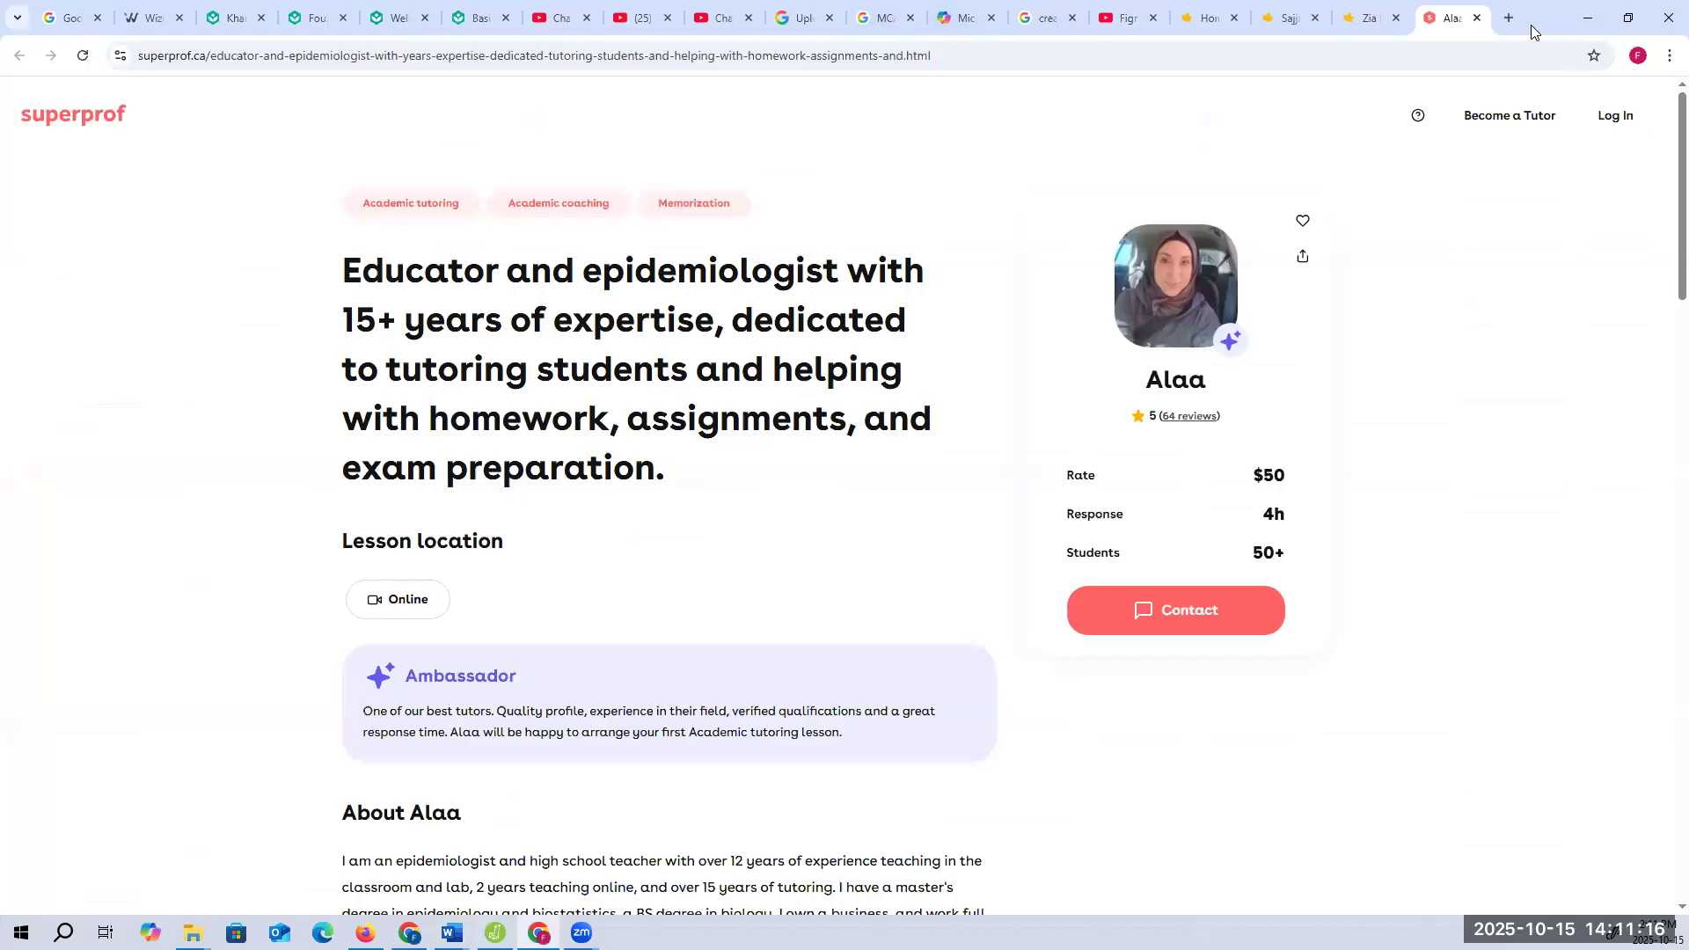
key(alt+Tab)
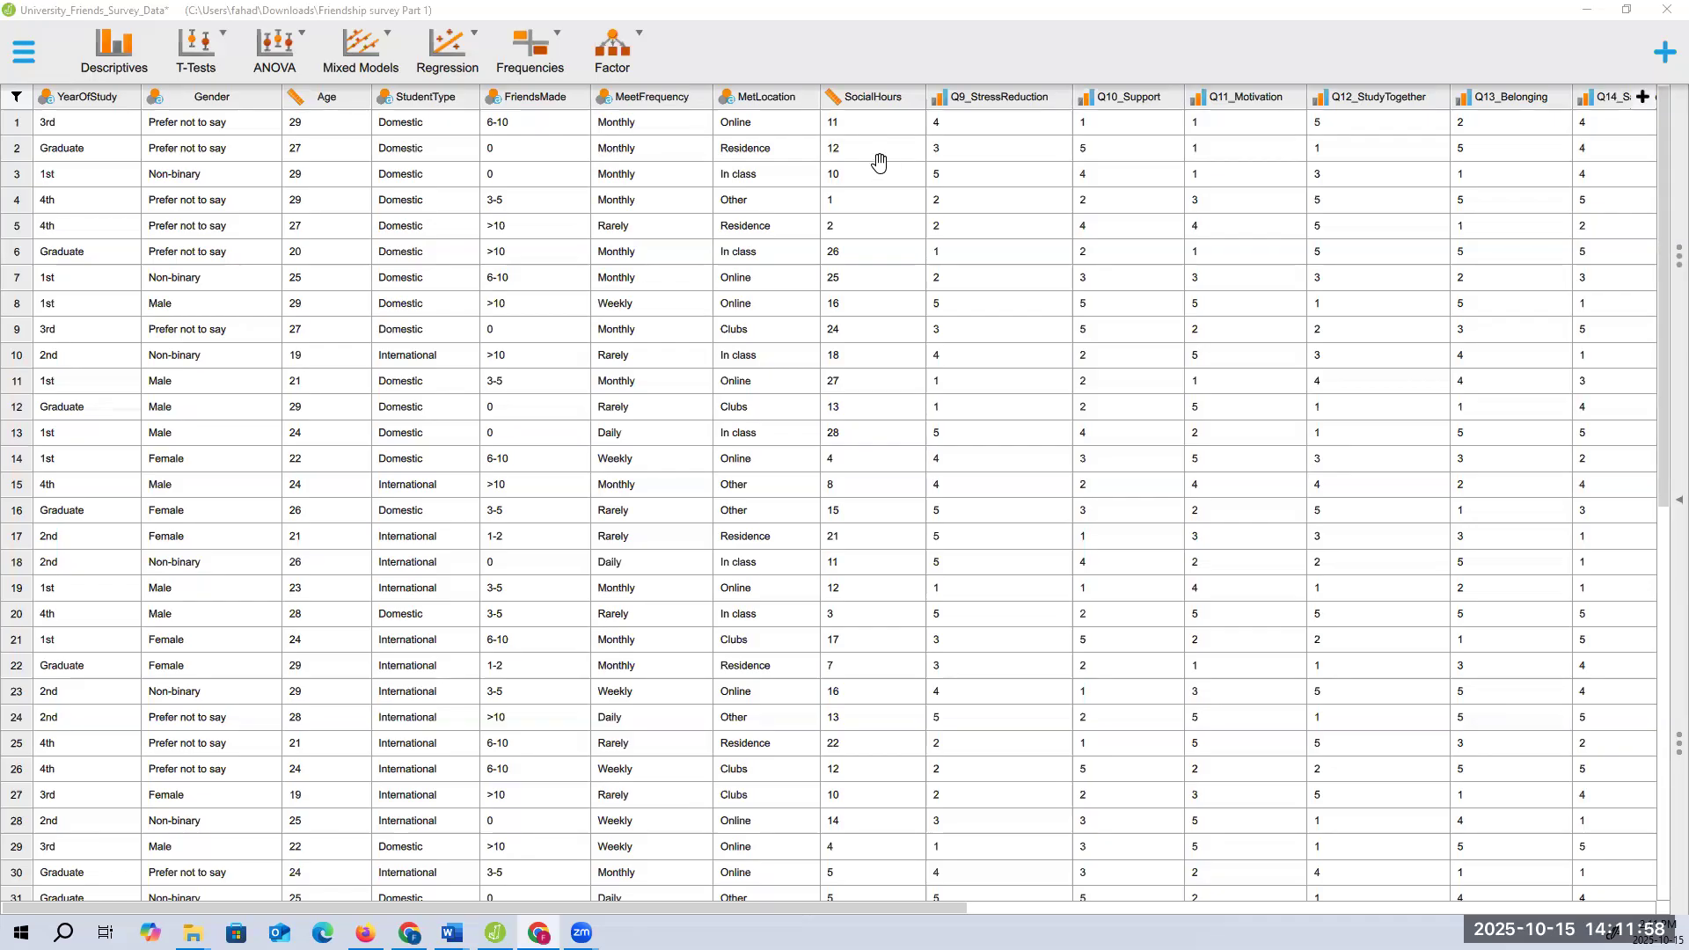
Enable the Reliability analysis module
click(1662, 70)
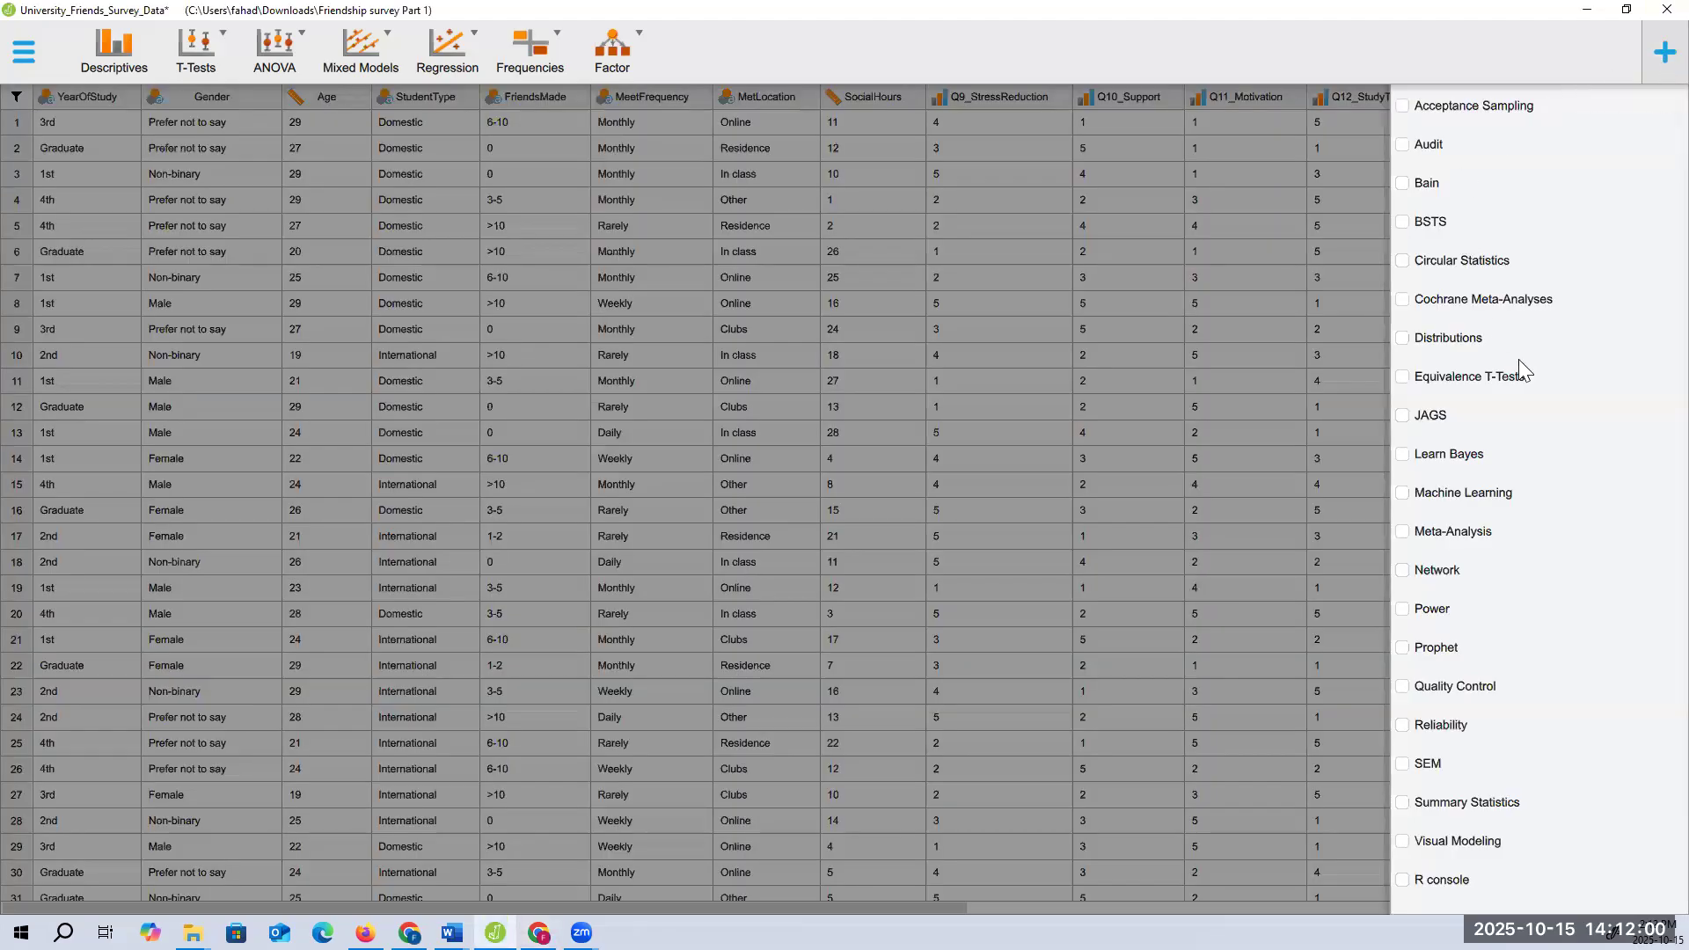
scroll(1424, 680, down, 1)
click(1403, 724)
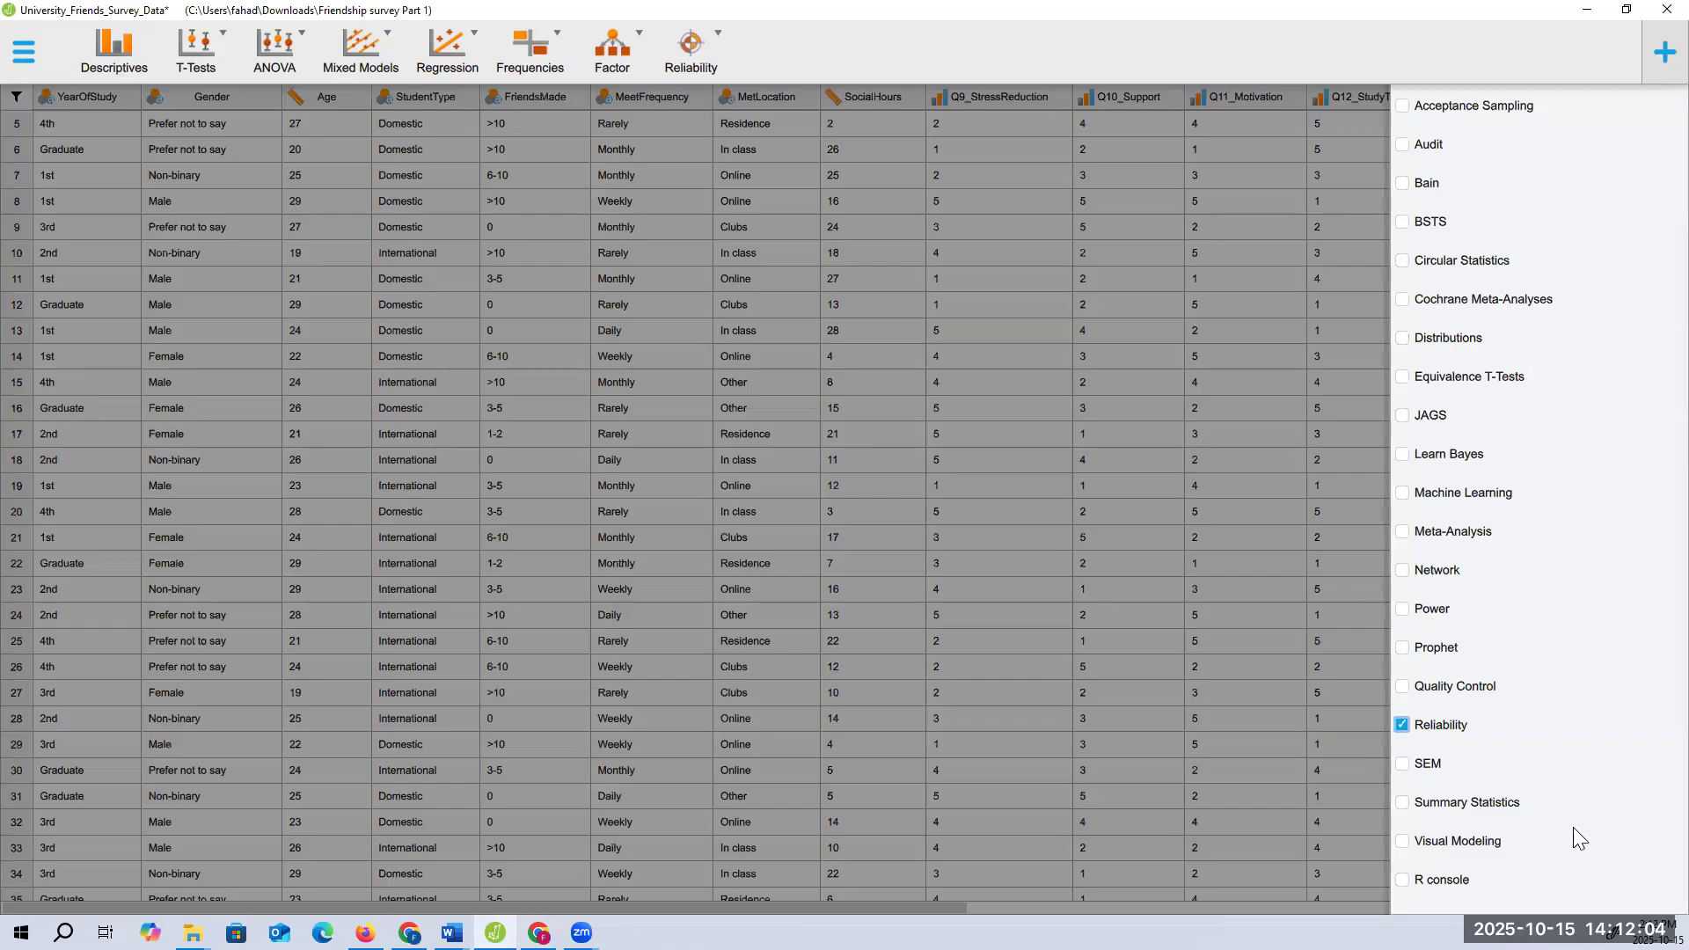
click(1218, 431)
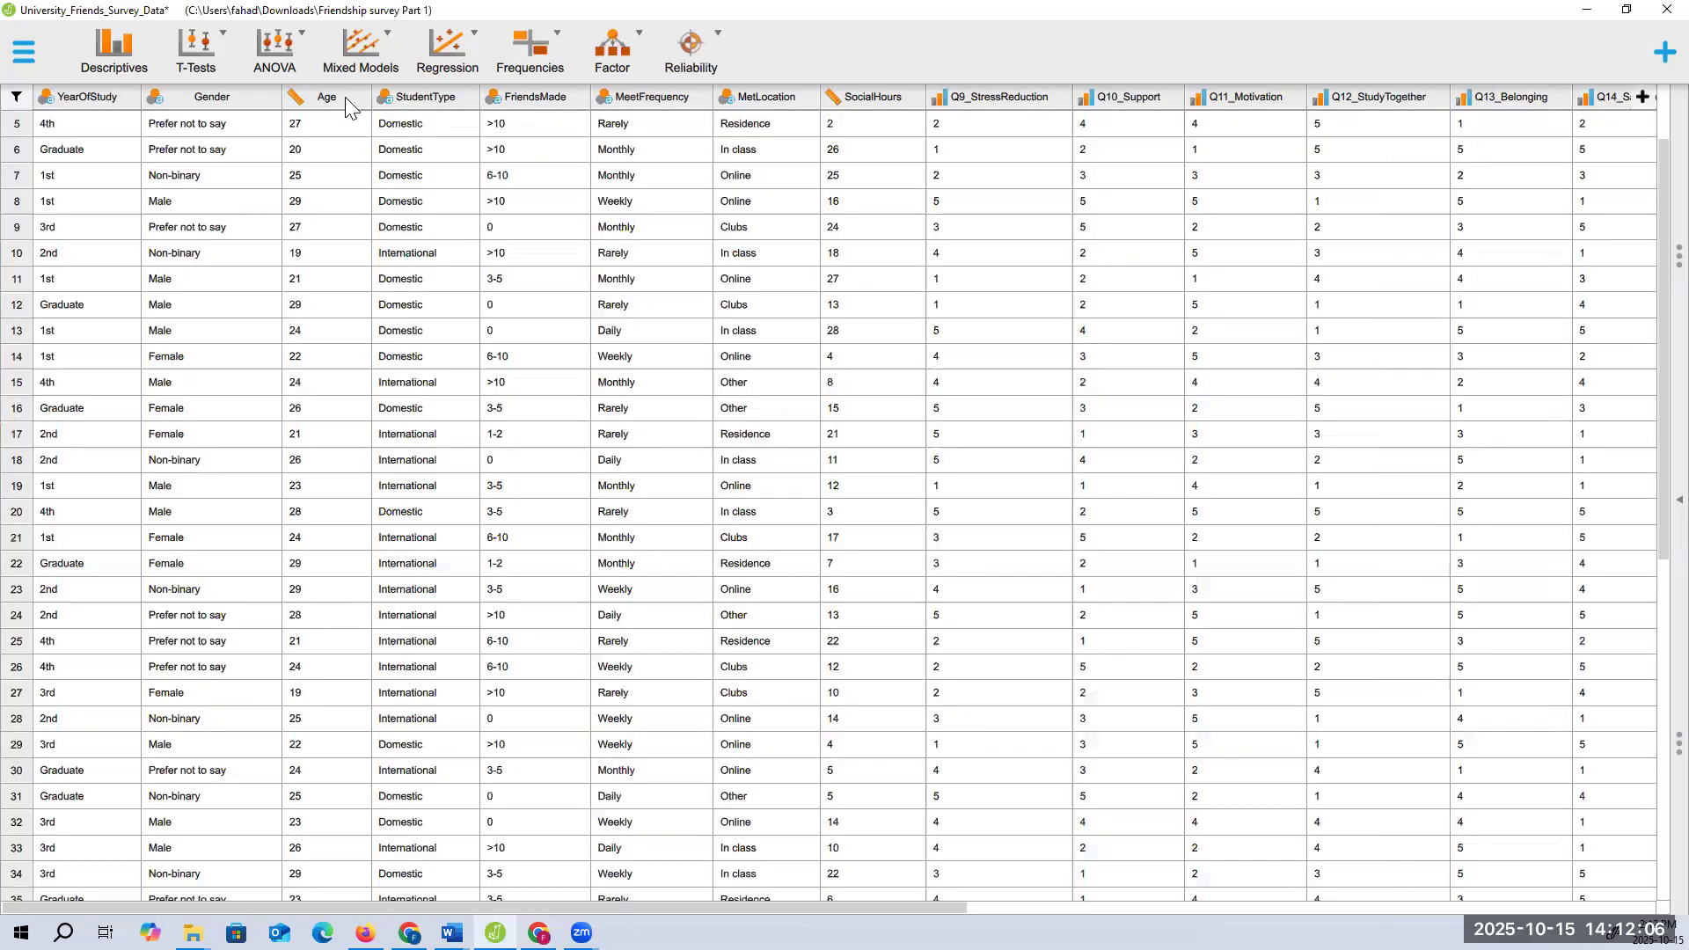
click(23, 55)
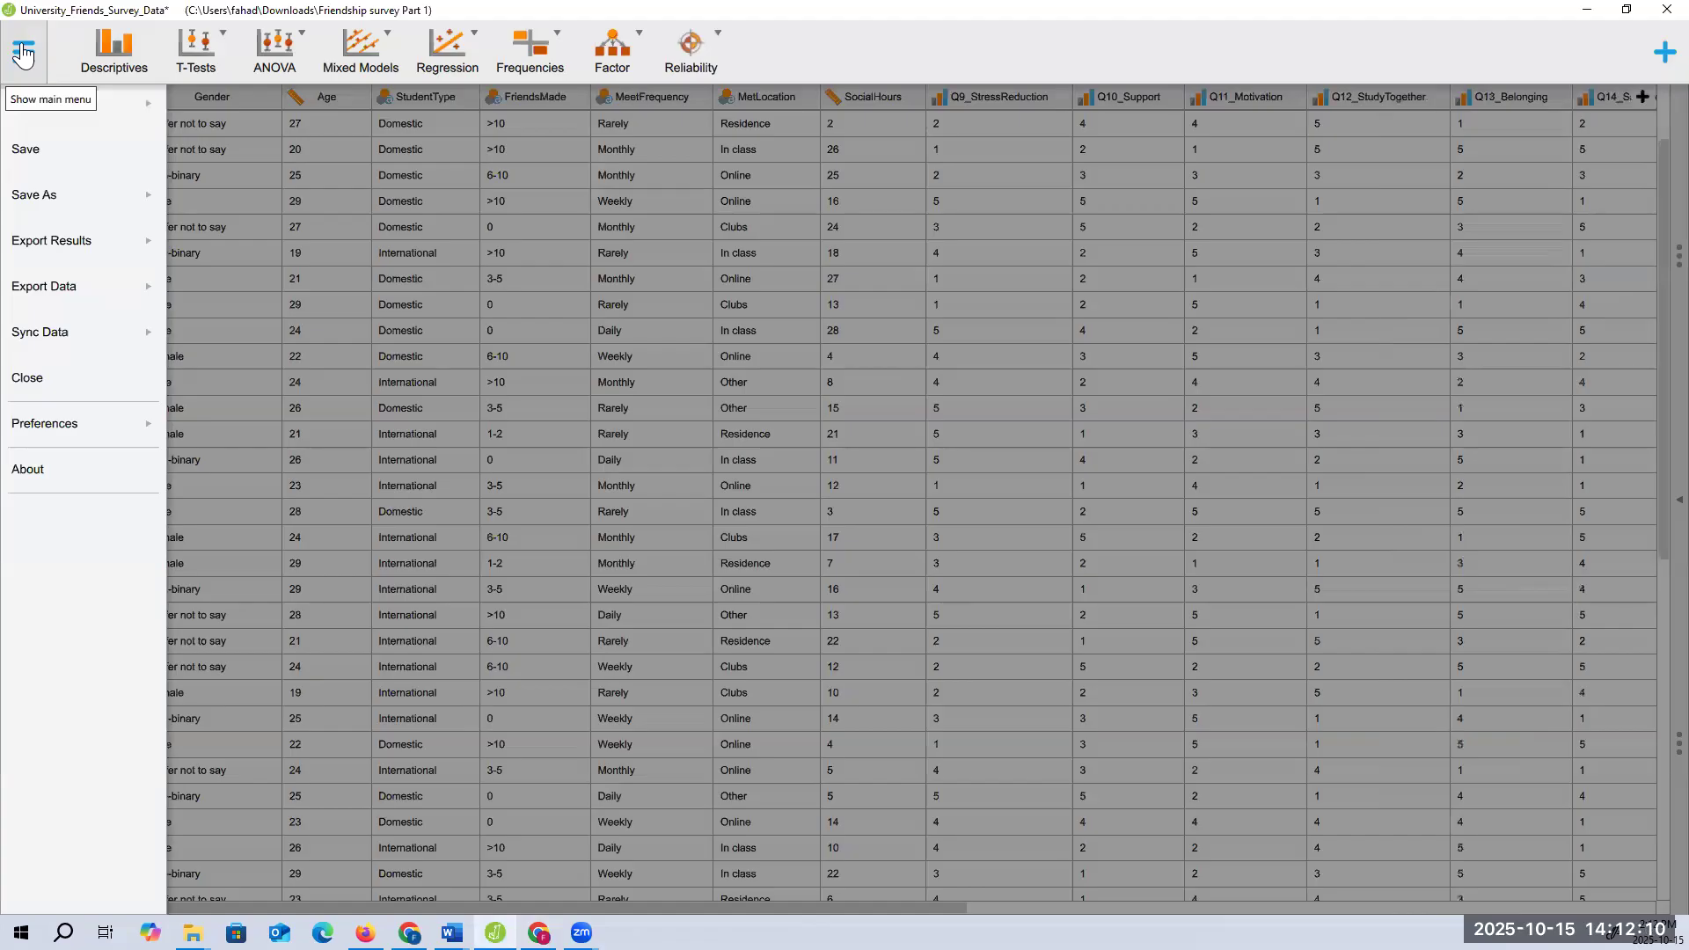
click(23, 54)
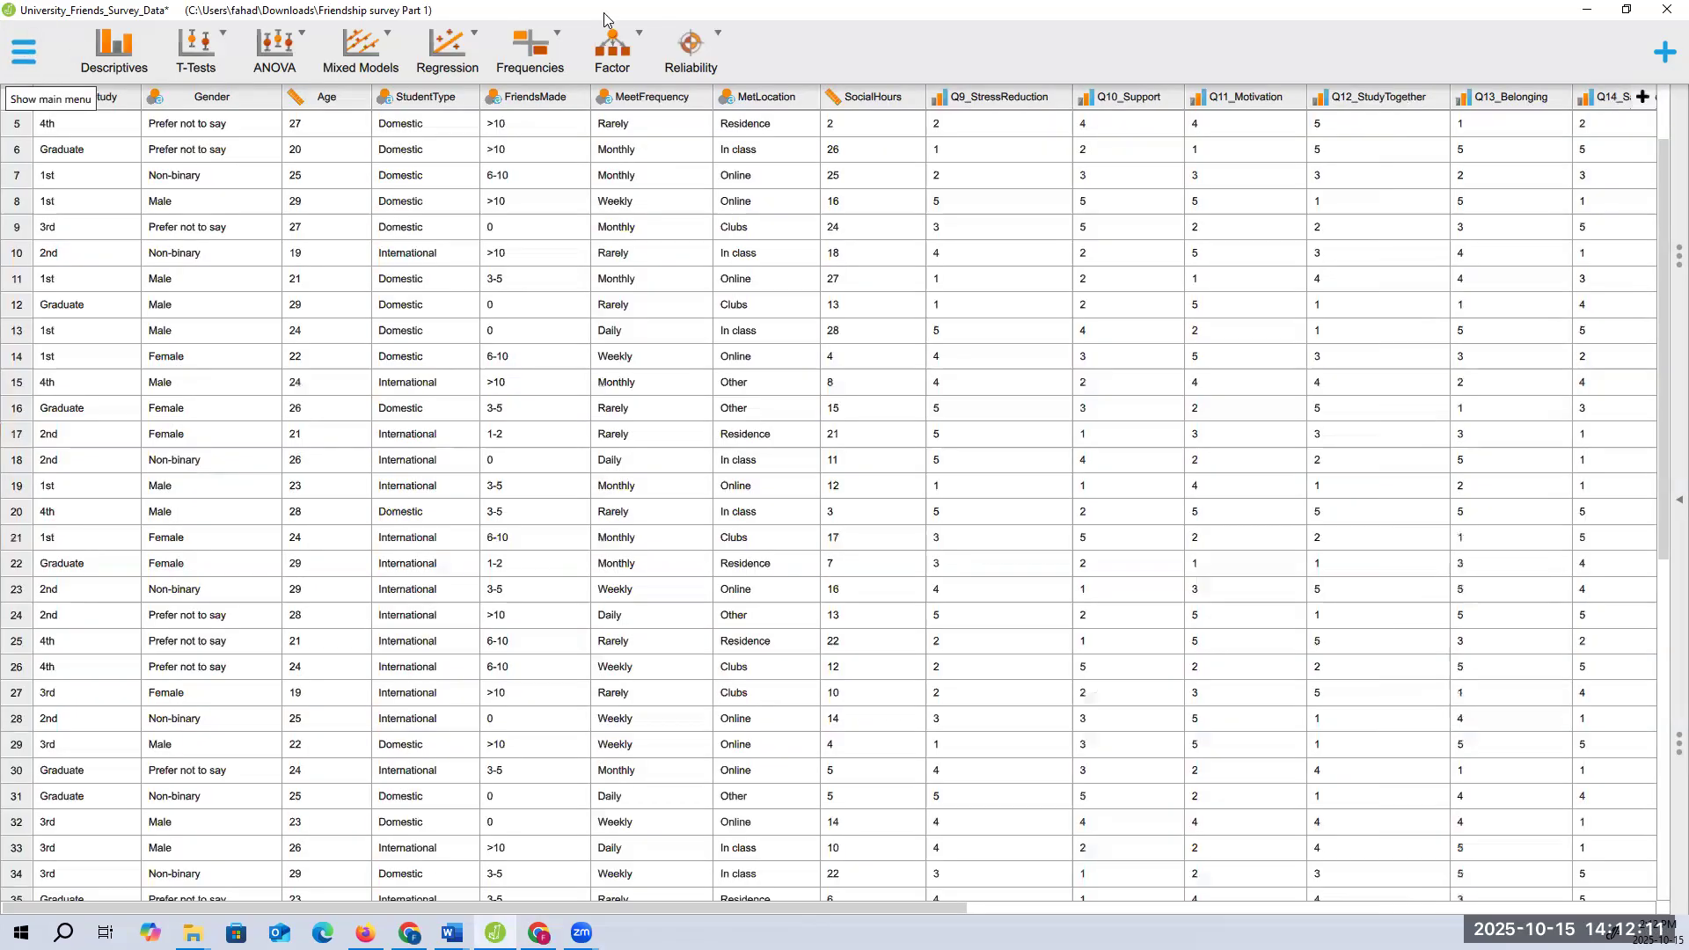
Enable the SEM and Summary Statistics analysis modules
click(1665, 55)
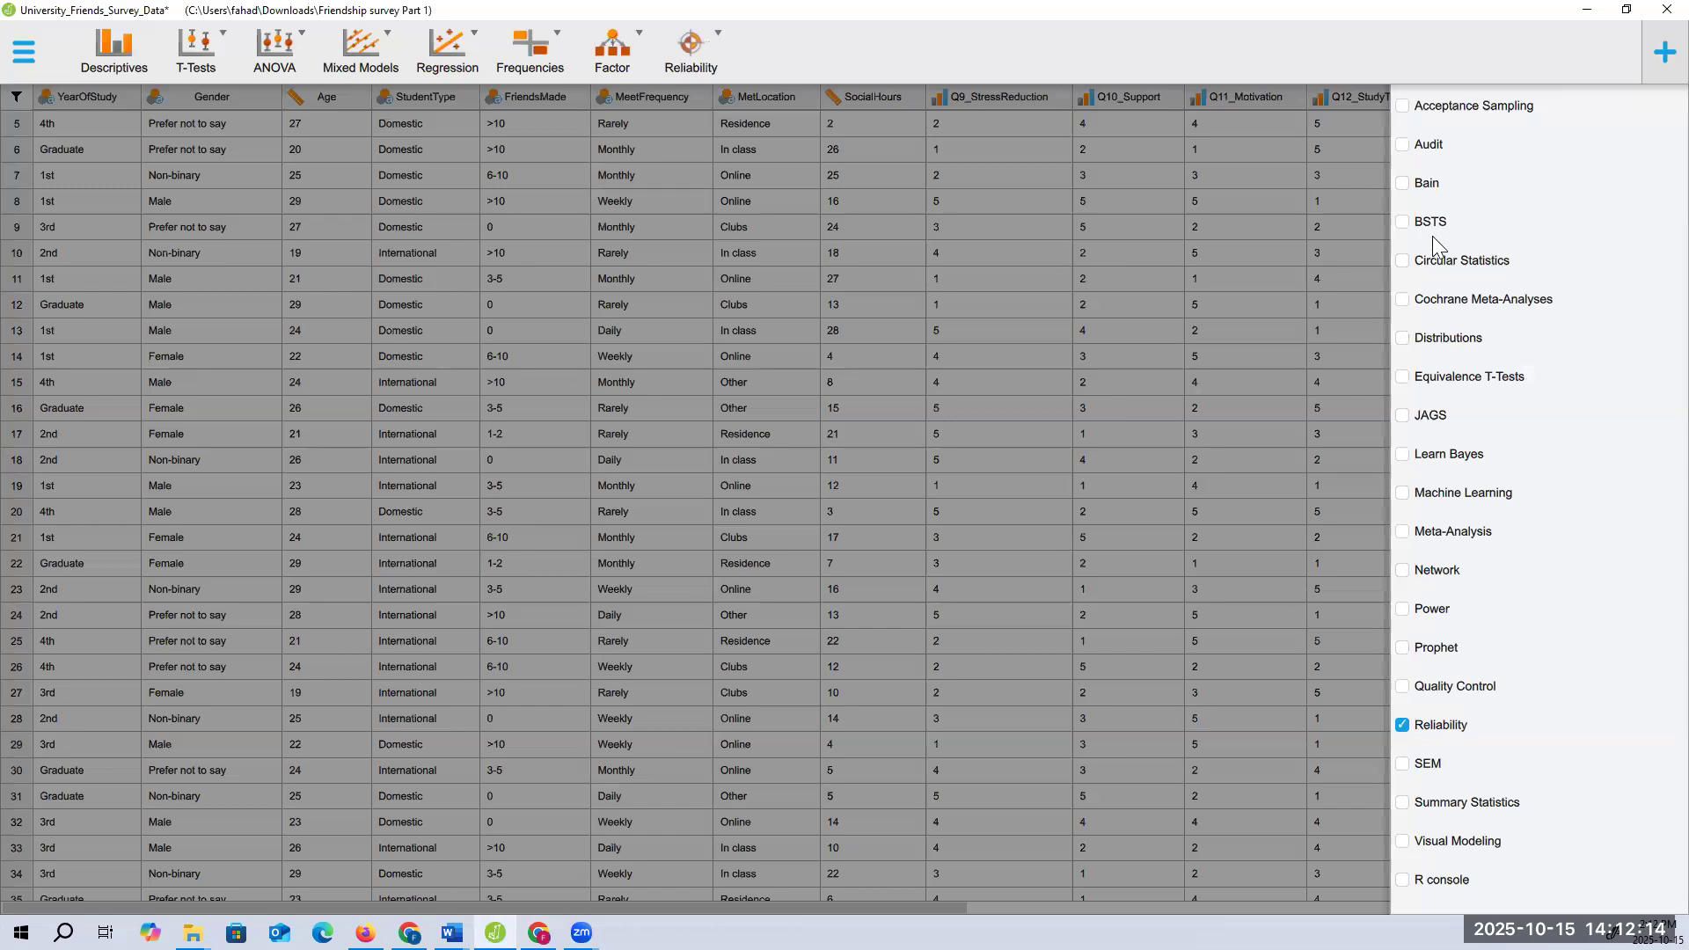
scroll(1457, 449, down, 2)
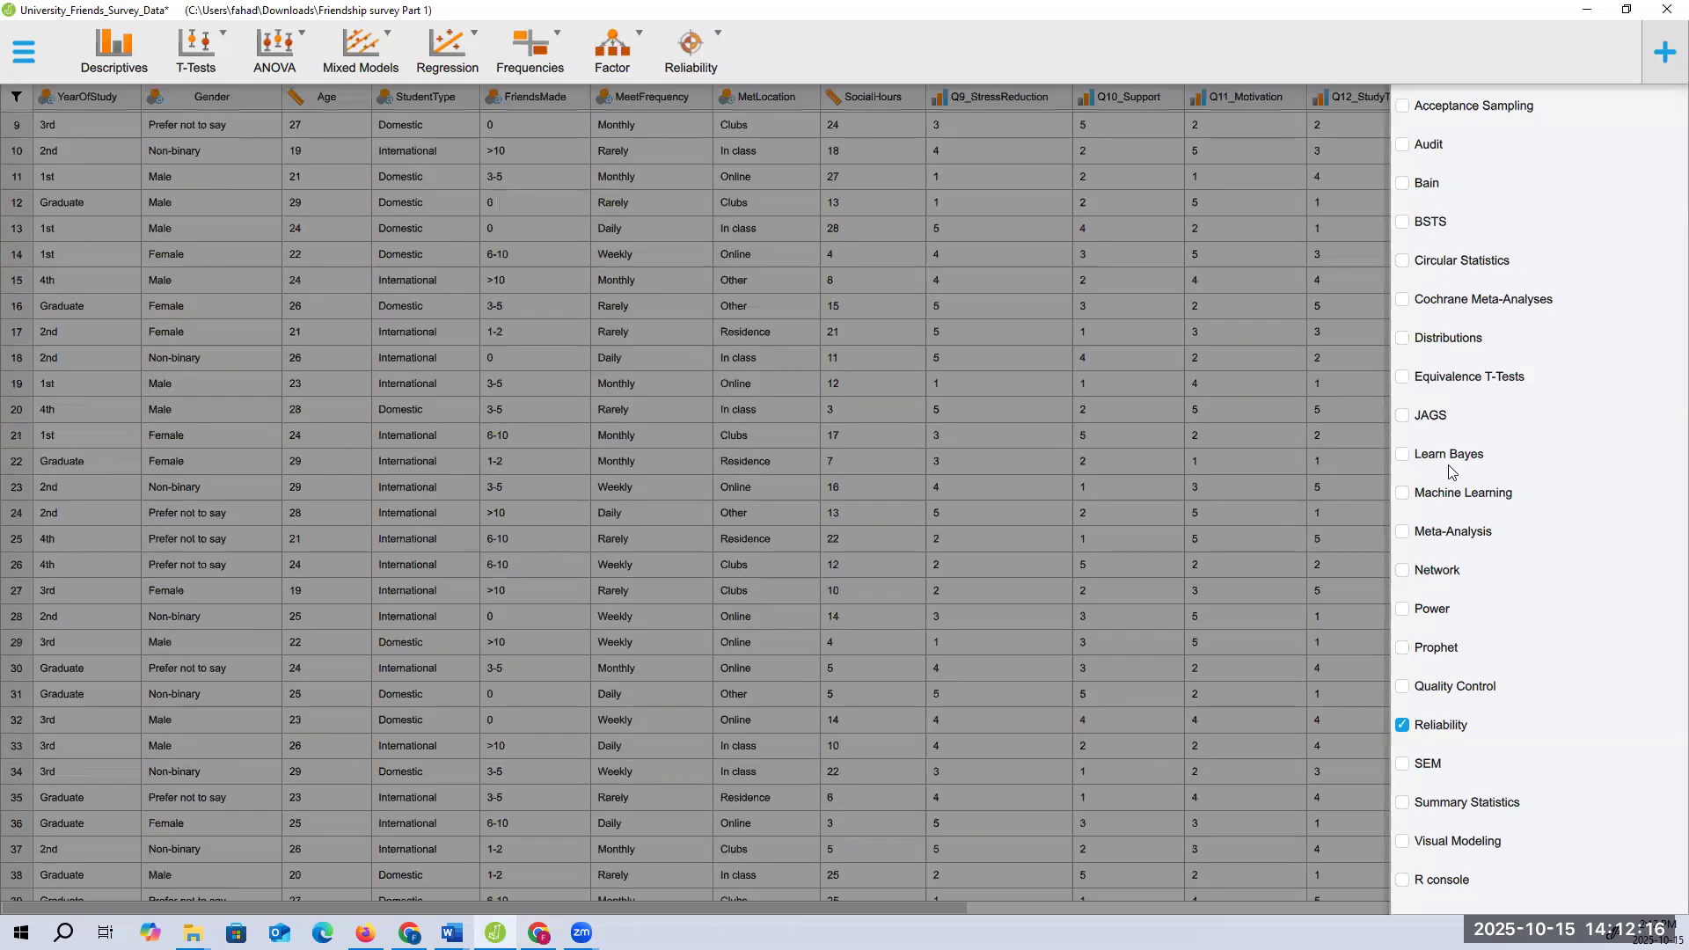
click(1404, 765)
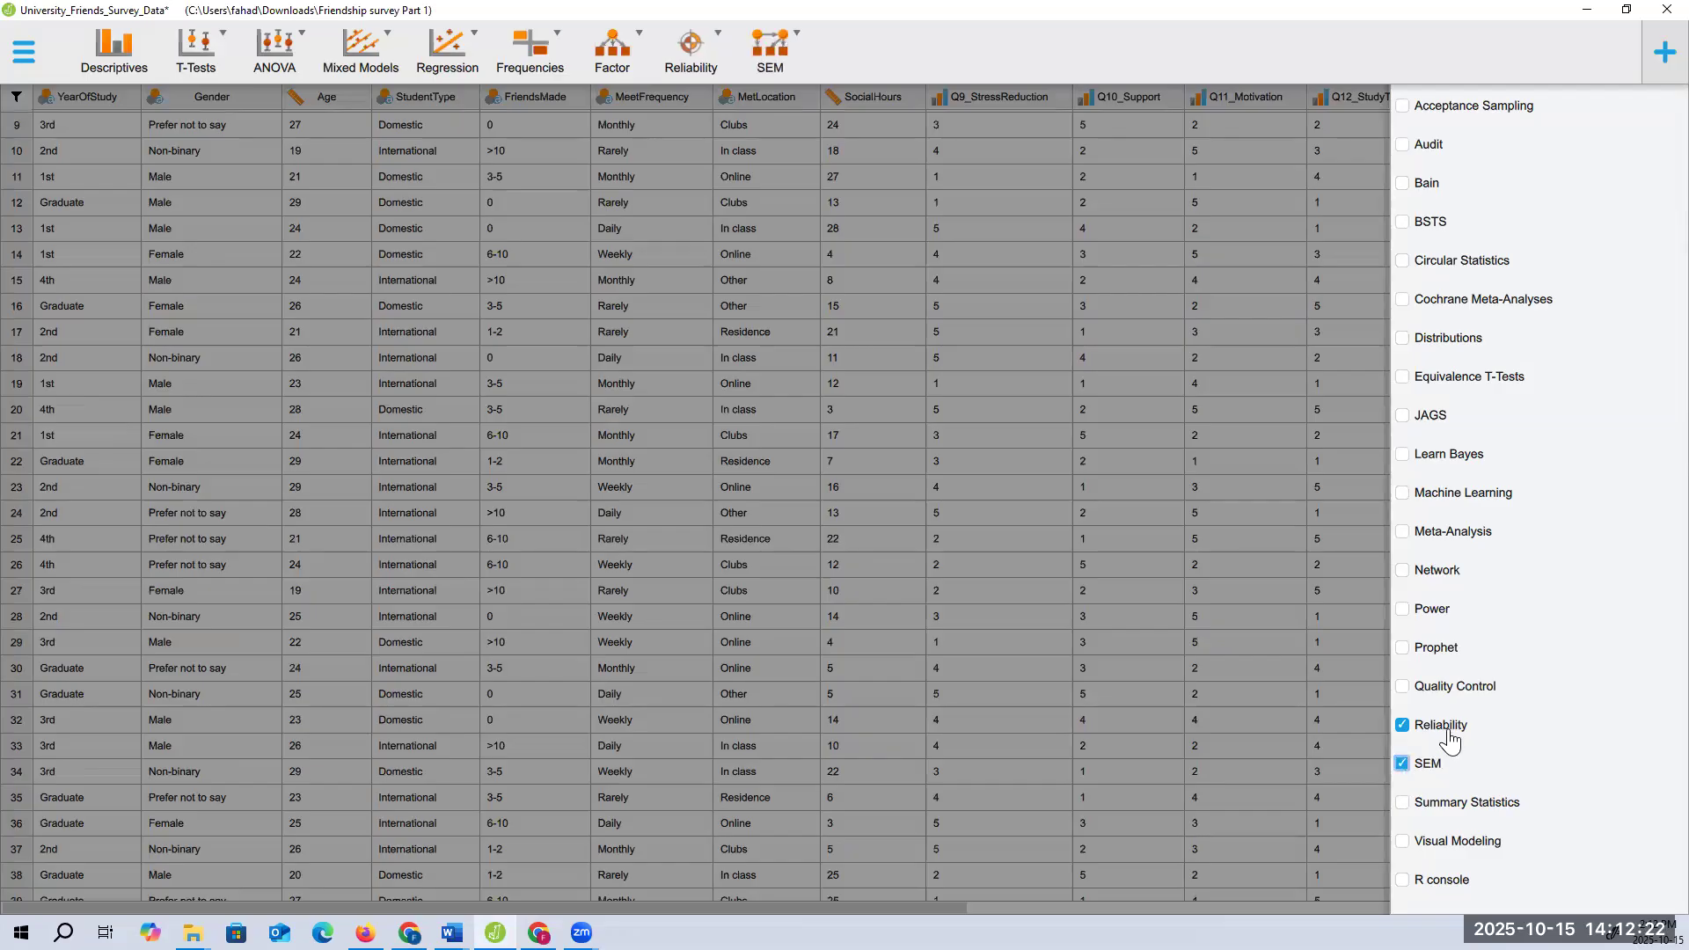
click(1404, 802)
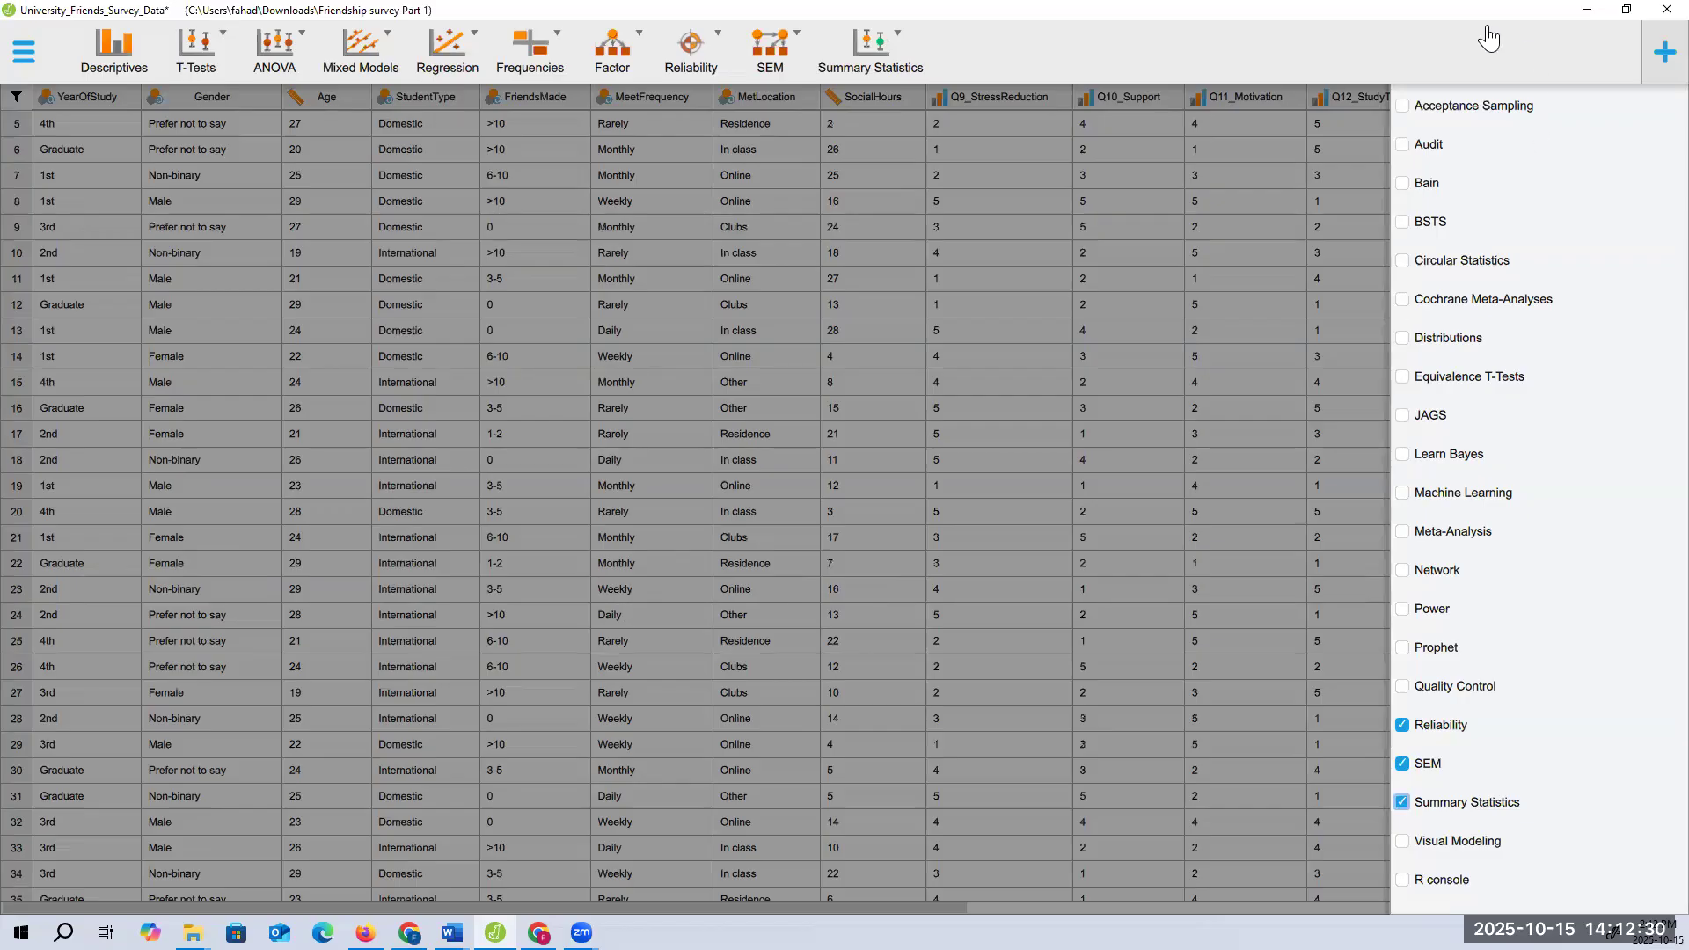
Start a classical Unidimensional Reliability analysis and use Cronbach's α instead of McDonald's ω as the scale statistic
click(704, 63)
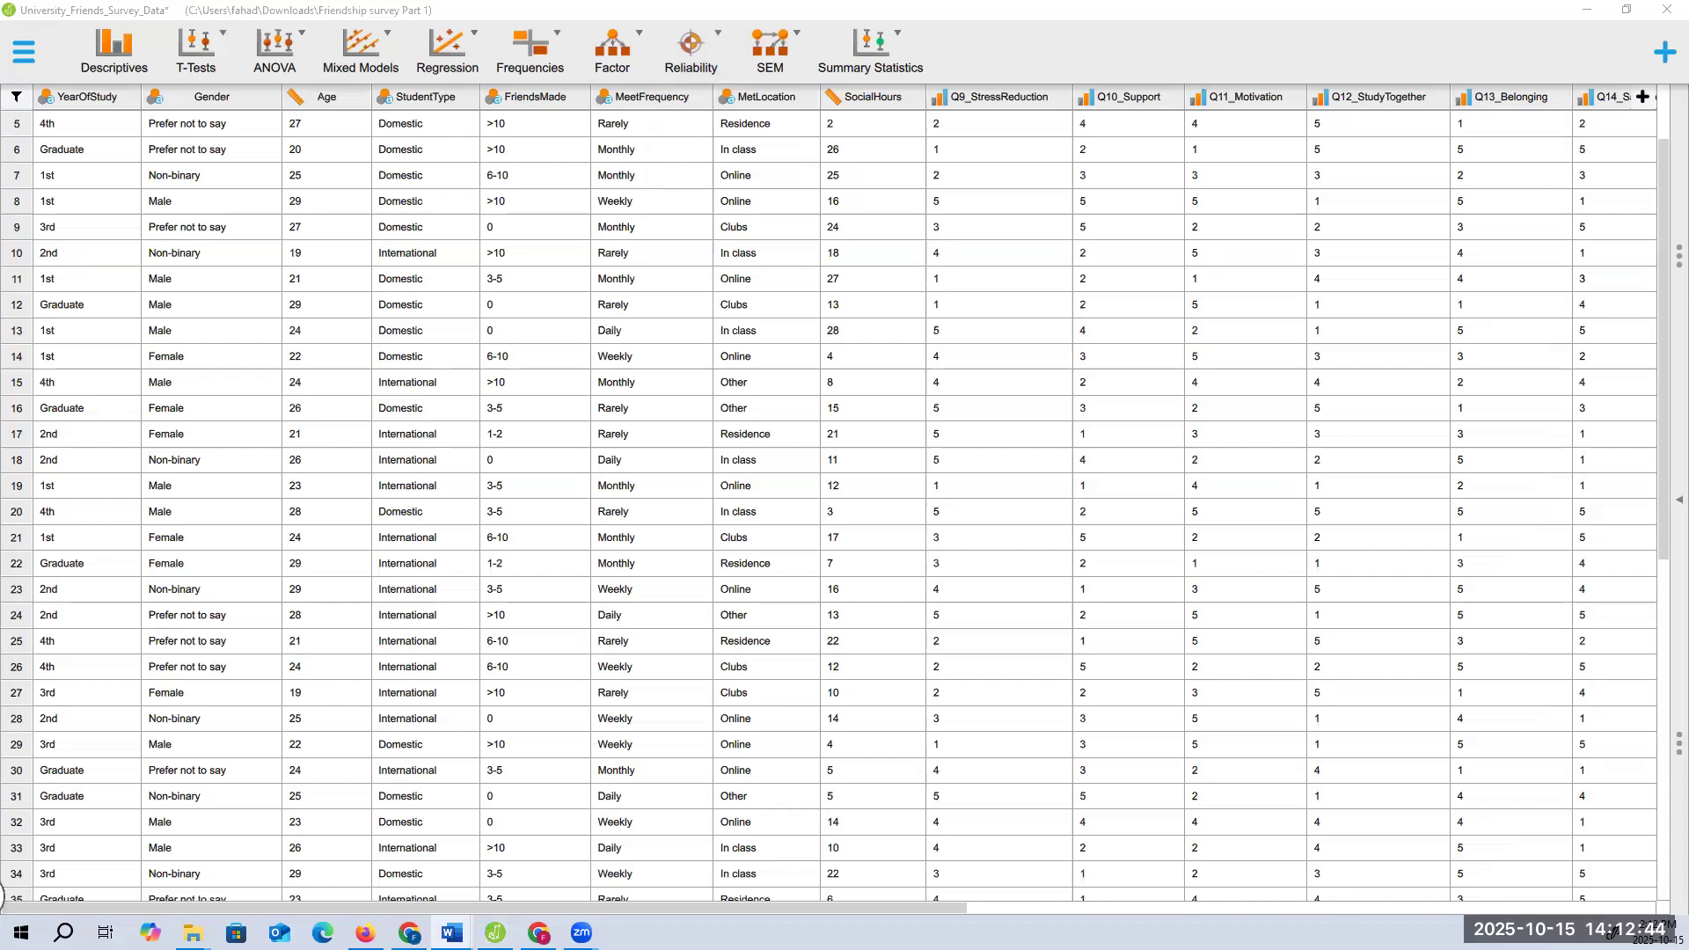
click(693, 69)
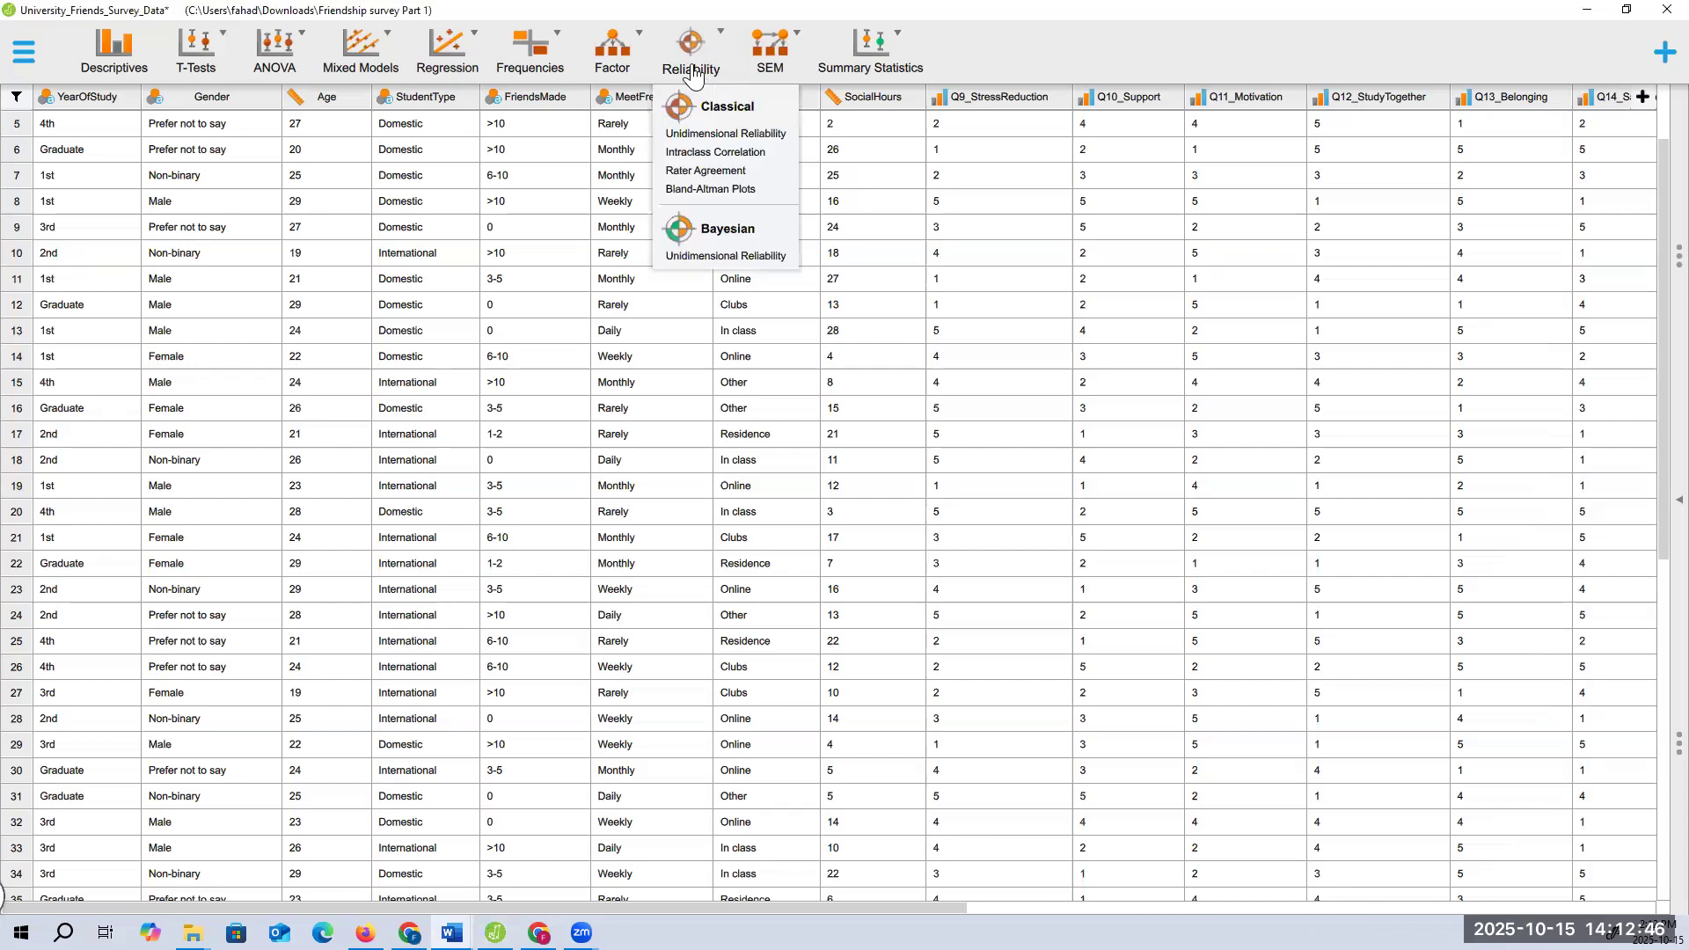
click(713, 134)
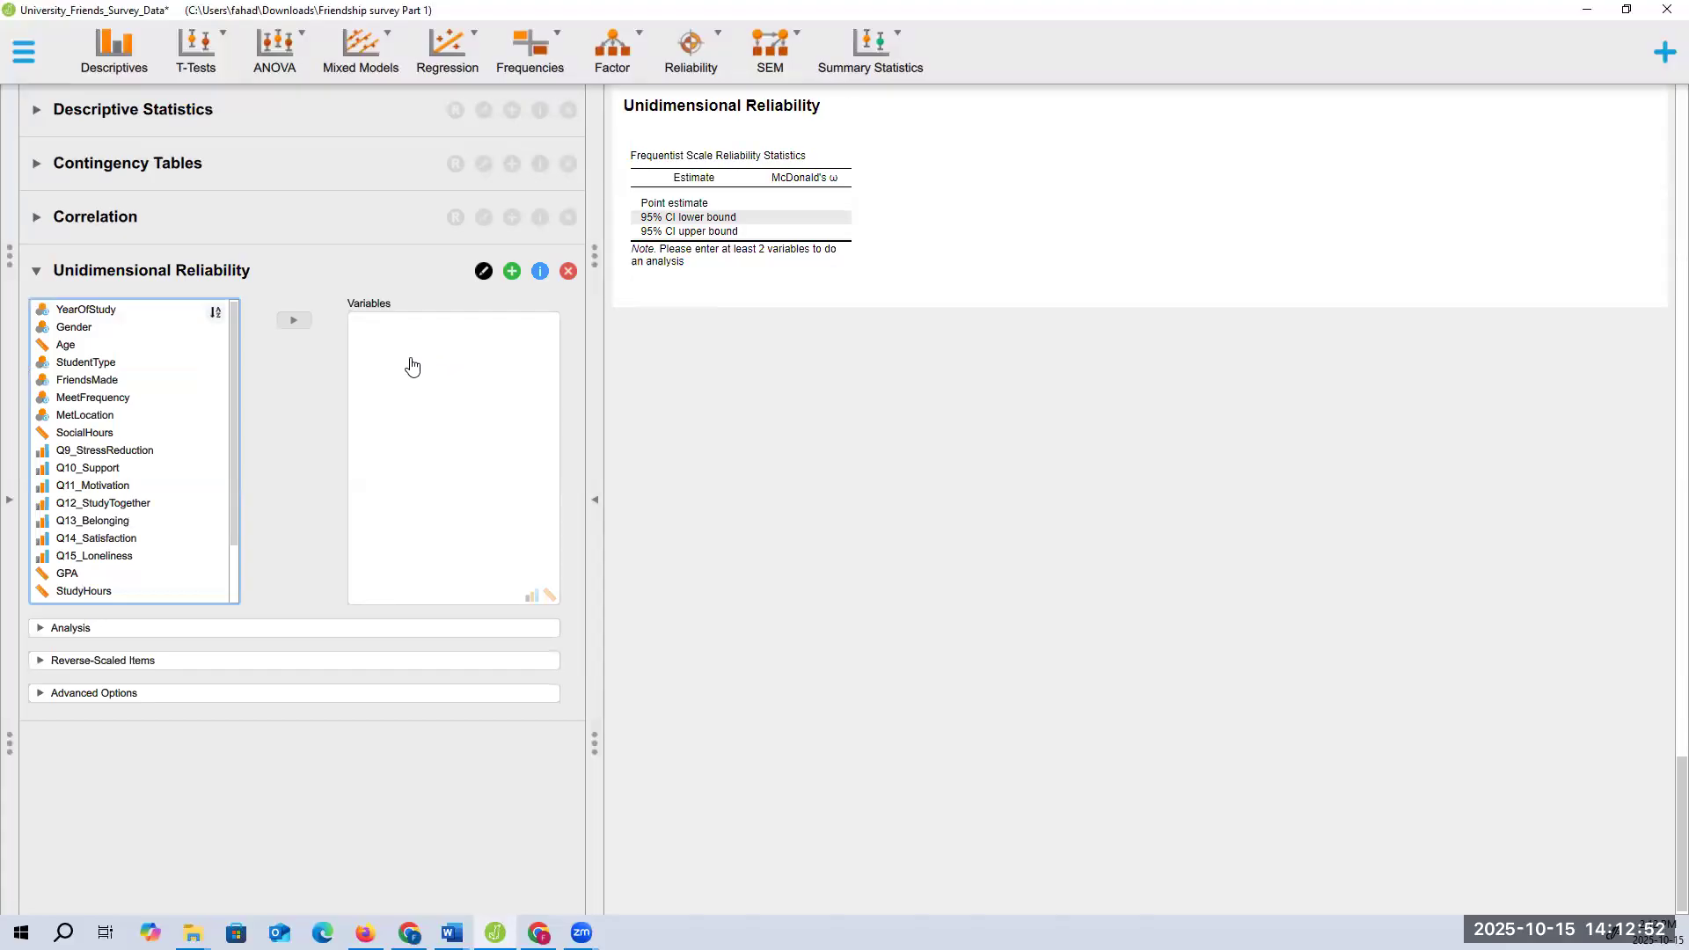
click(93, 630)
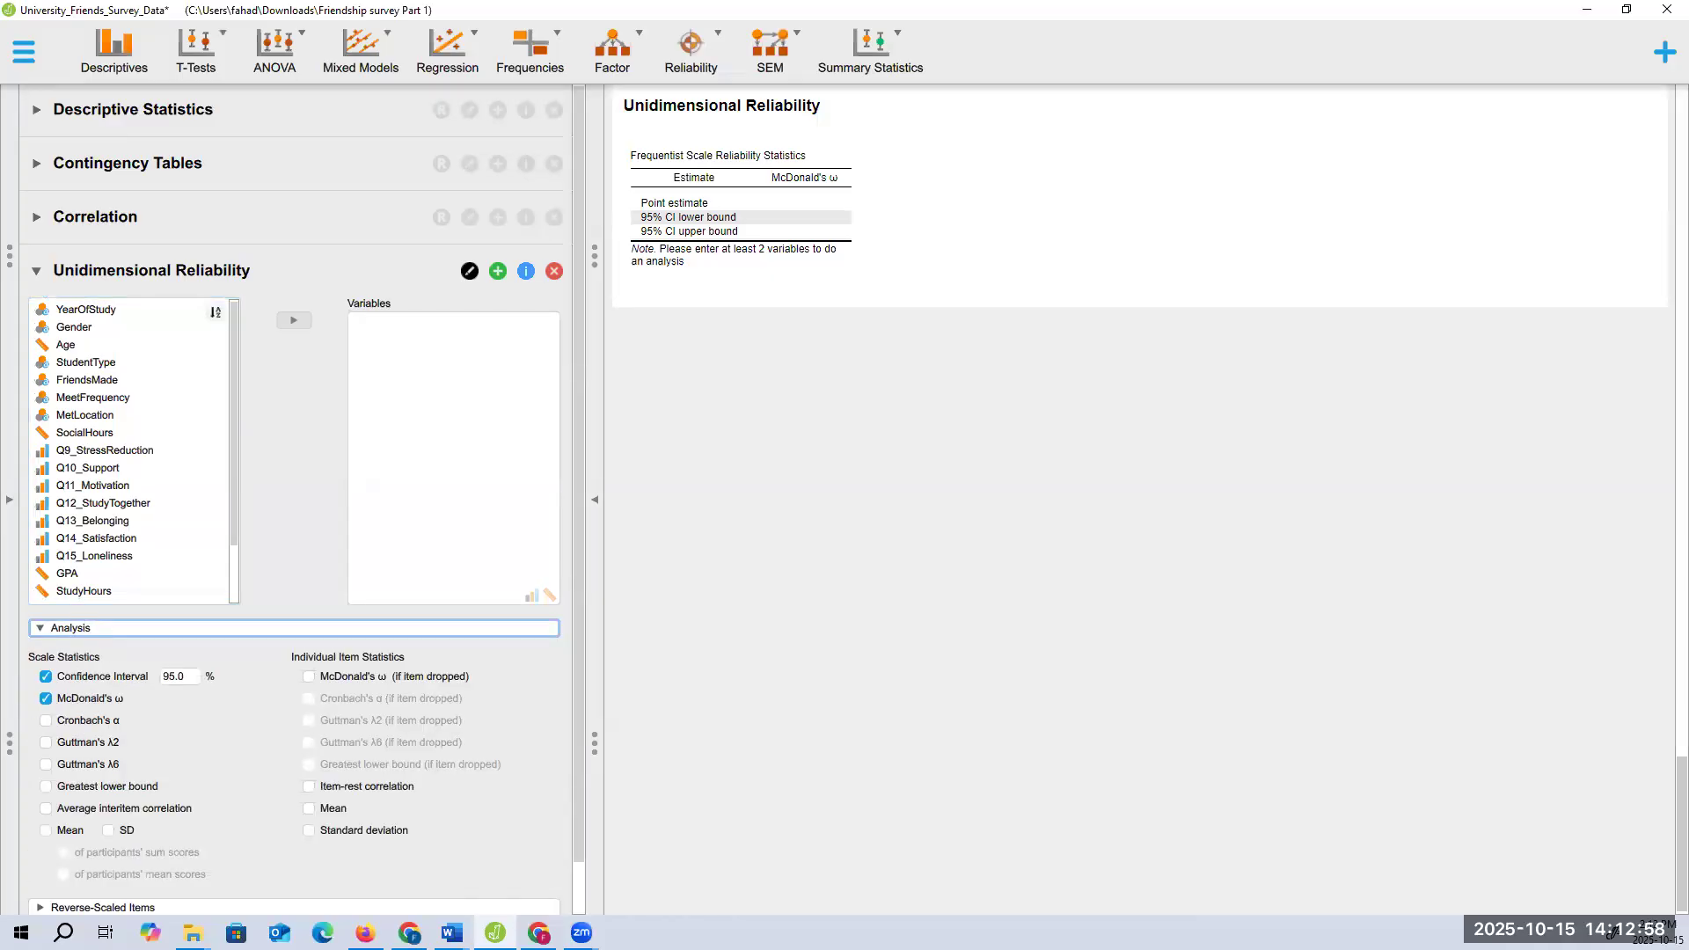
click(46, 721)
click(46, 700)
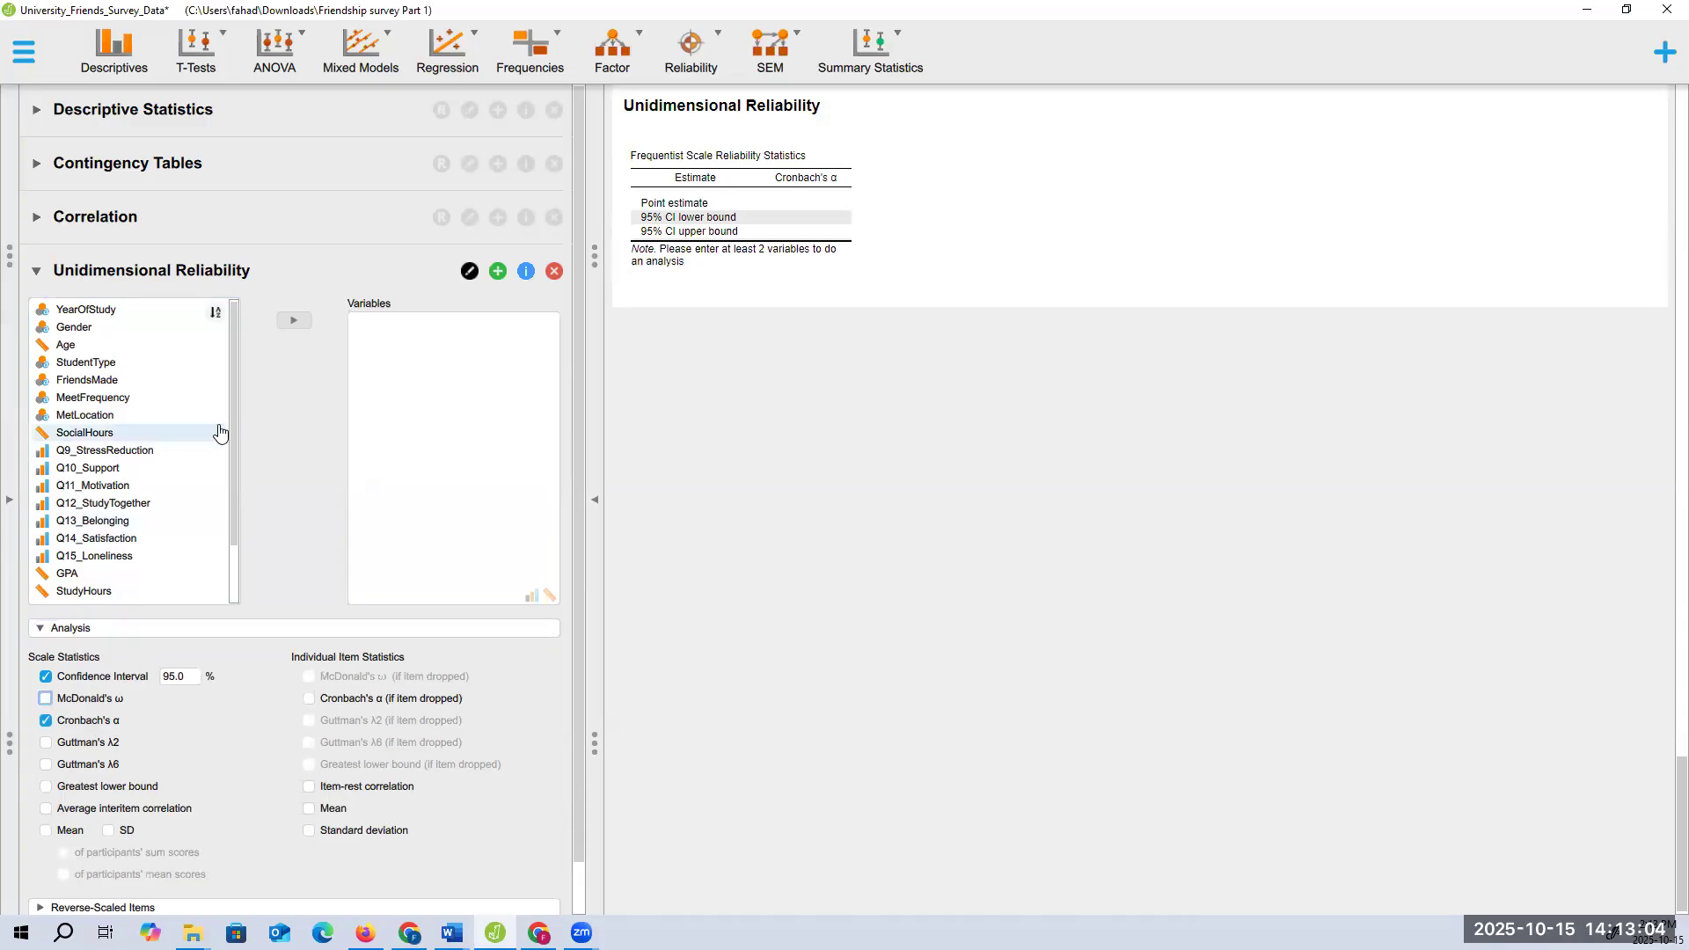
Add the Likert items Q9_StressReduction to Q15_Loneliness to the reliability analysis variables
click(106, 450)
shift+click(110, 538)
drag(303, 473, 494, 456)
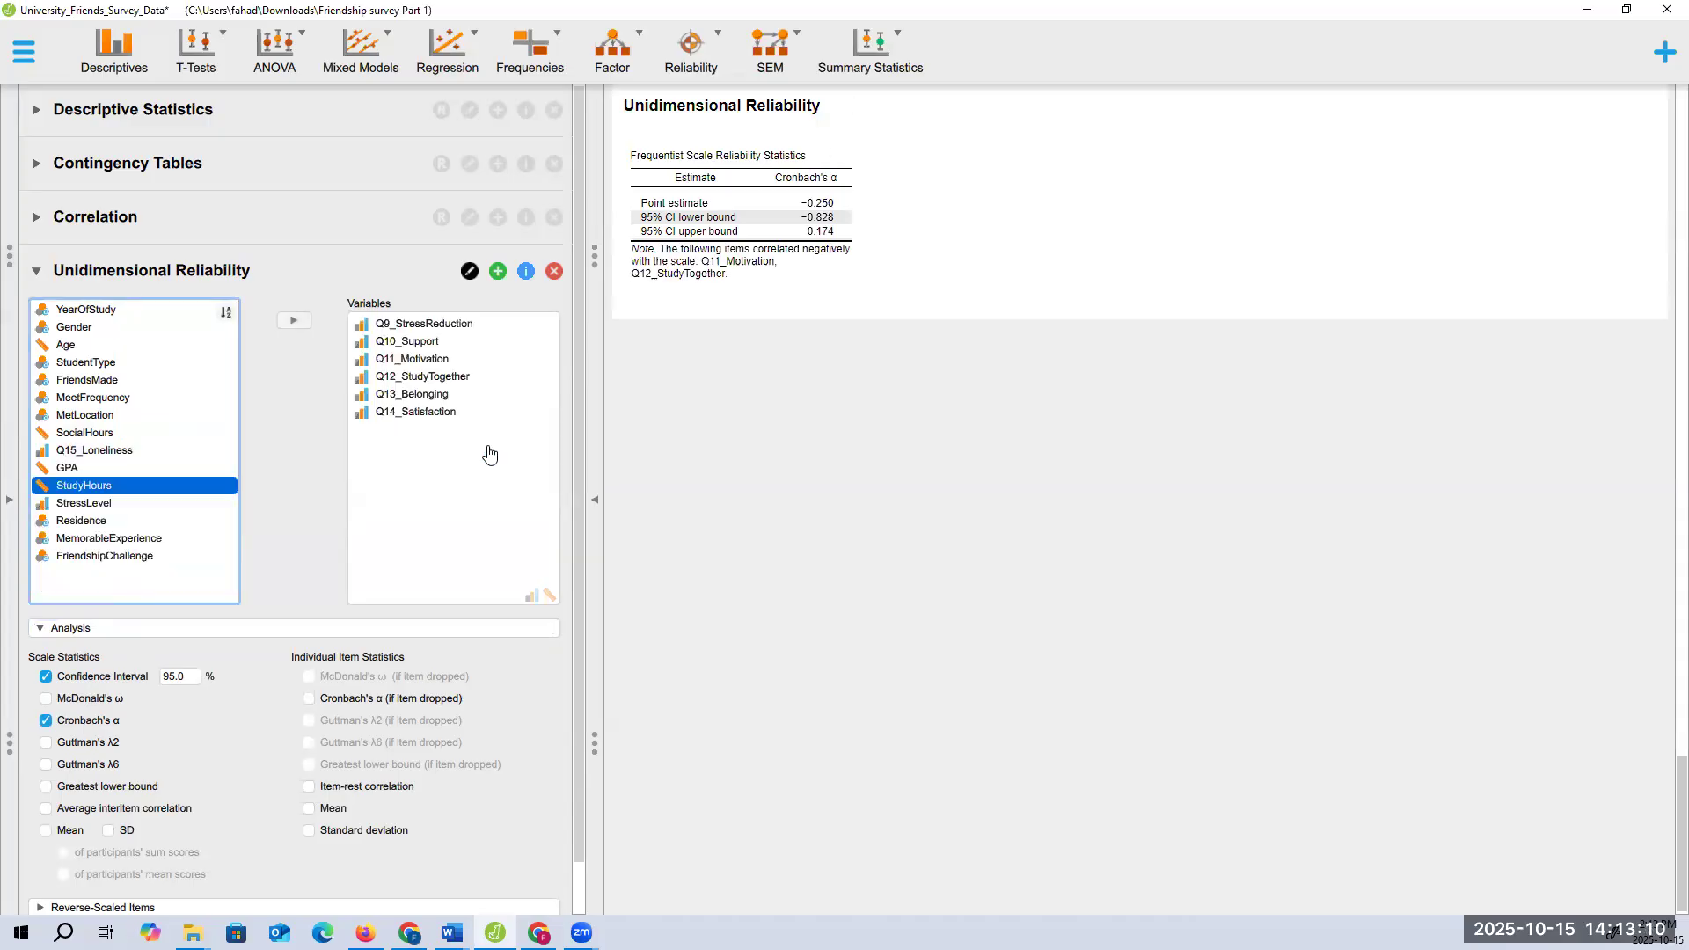
click(96, 454)
drag(96, 454, 426, 462)
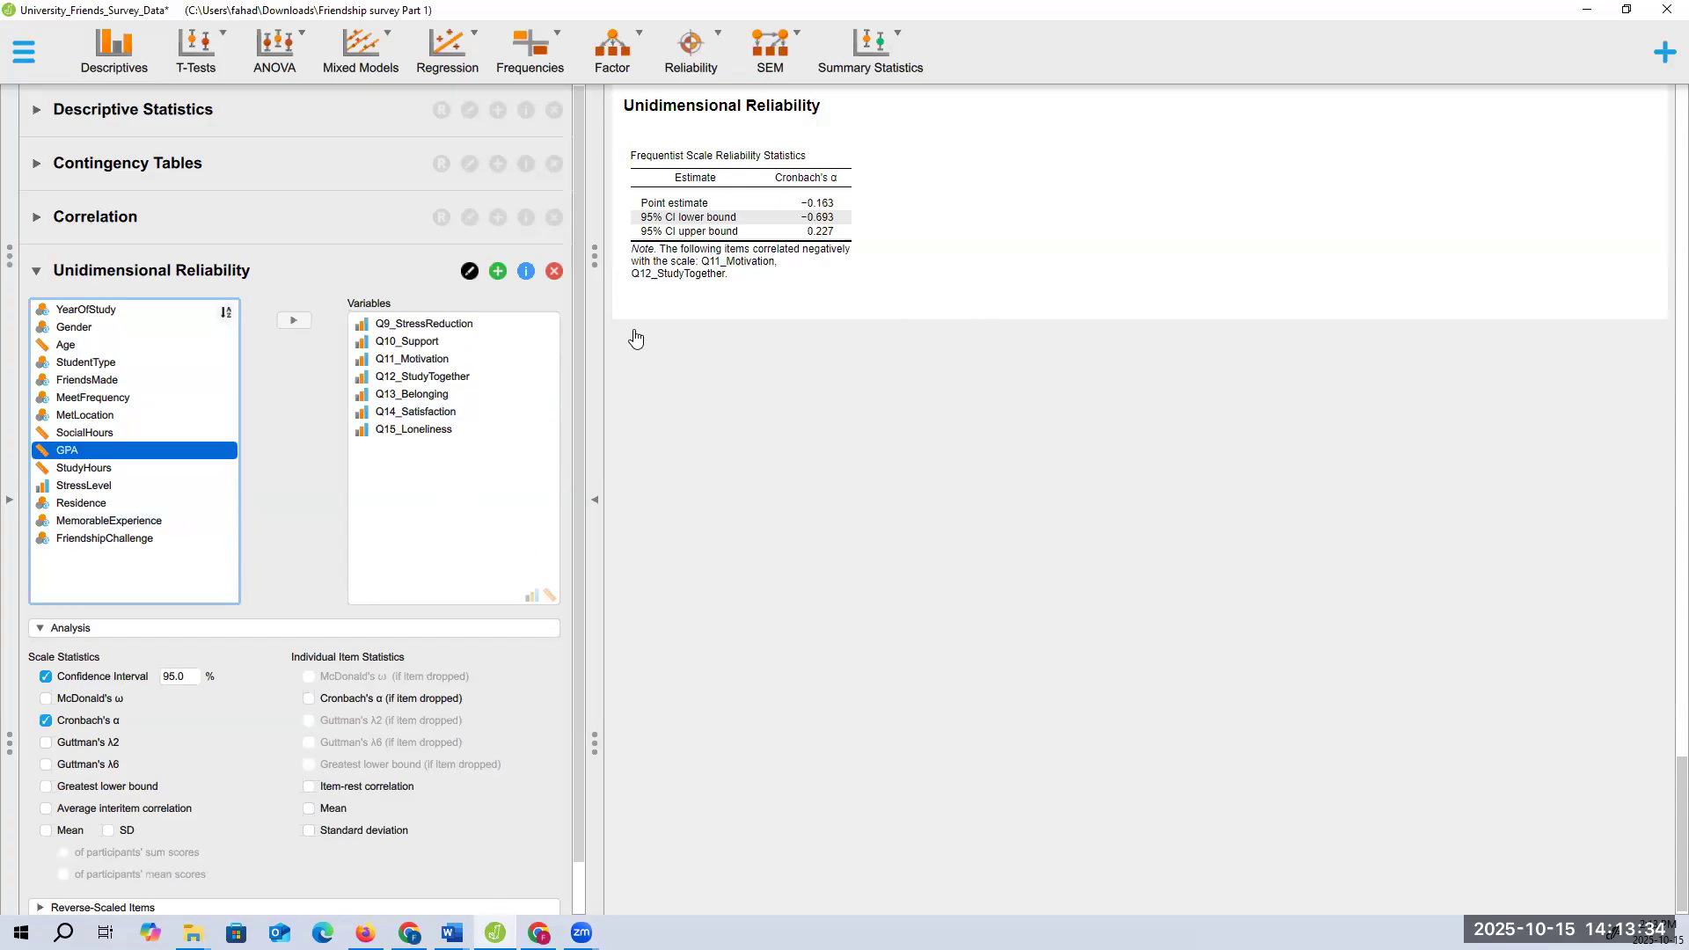
Remove and re-add Q15_Loneliness in the reliability variables, and assign it to the reverse-scaled items
drag(414, 430, 109, 471)
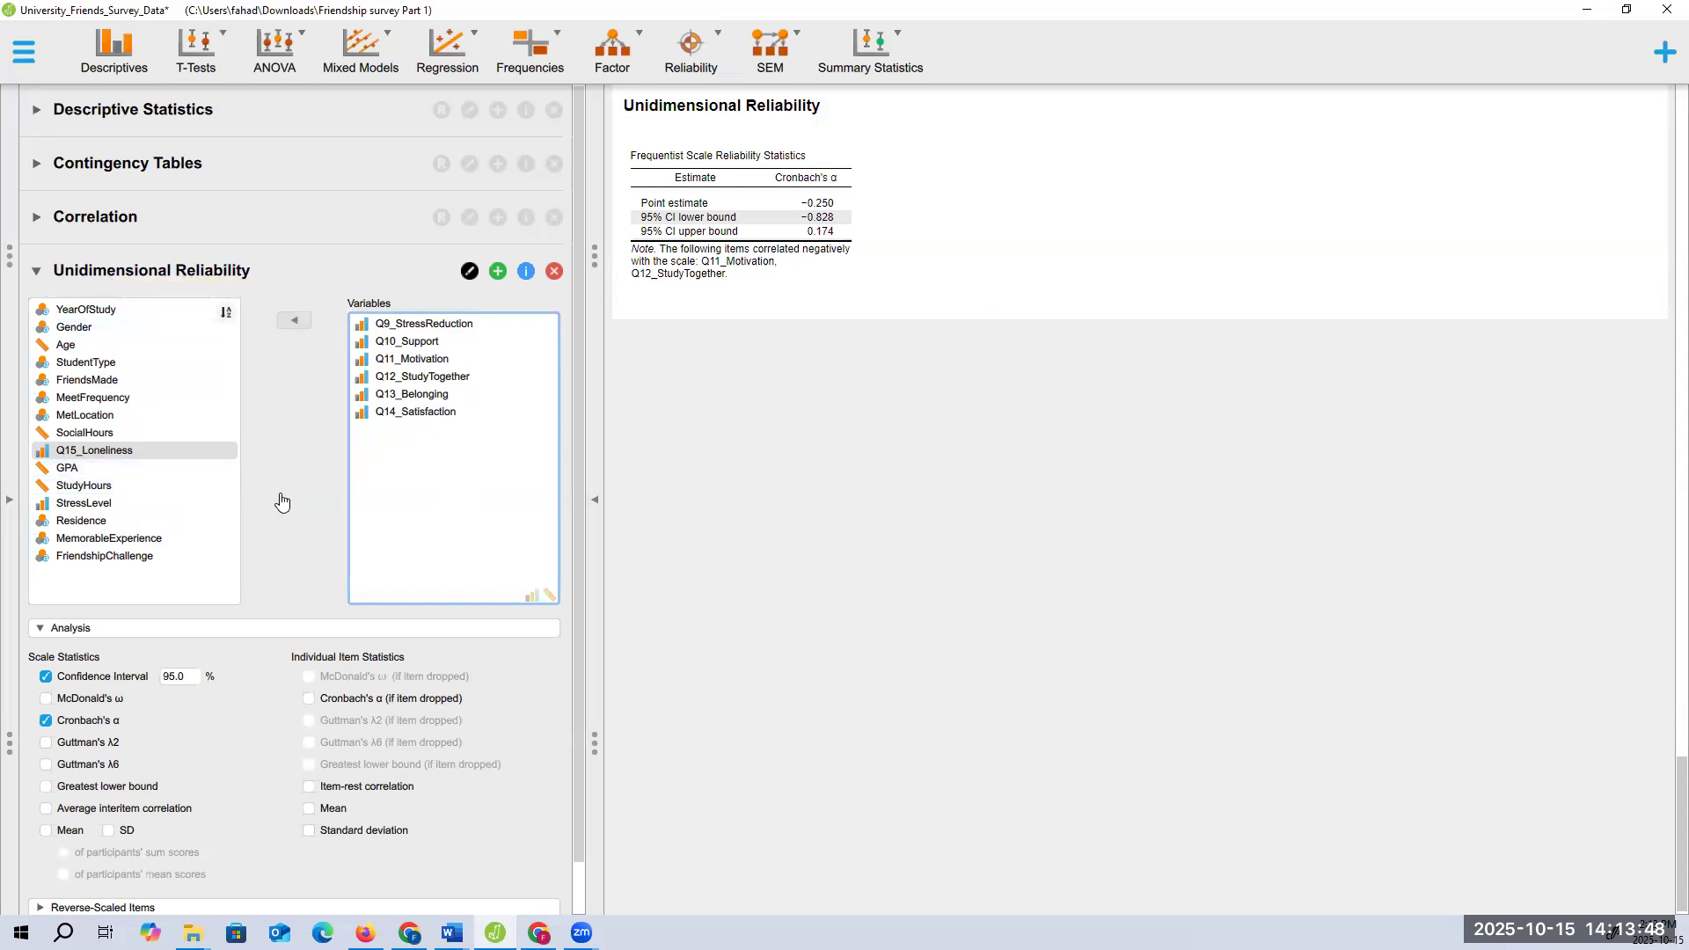
scroll(281, 501, down, 1)
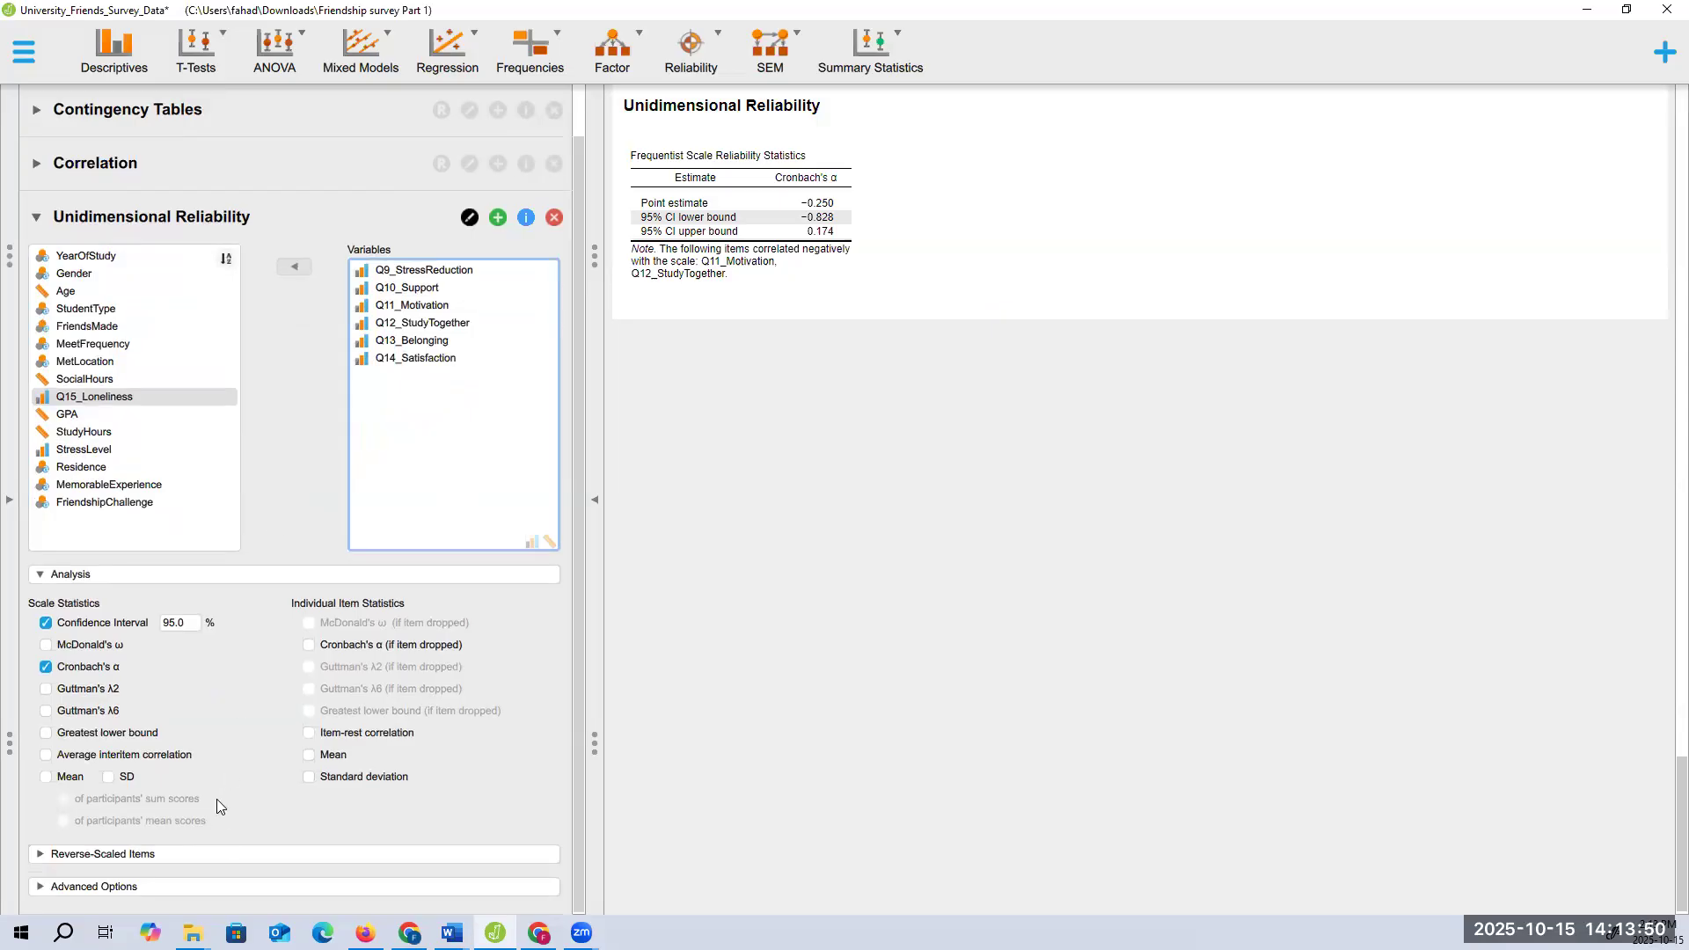
click(207, 854)
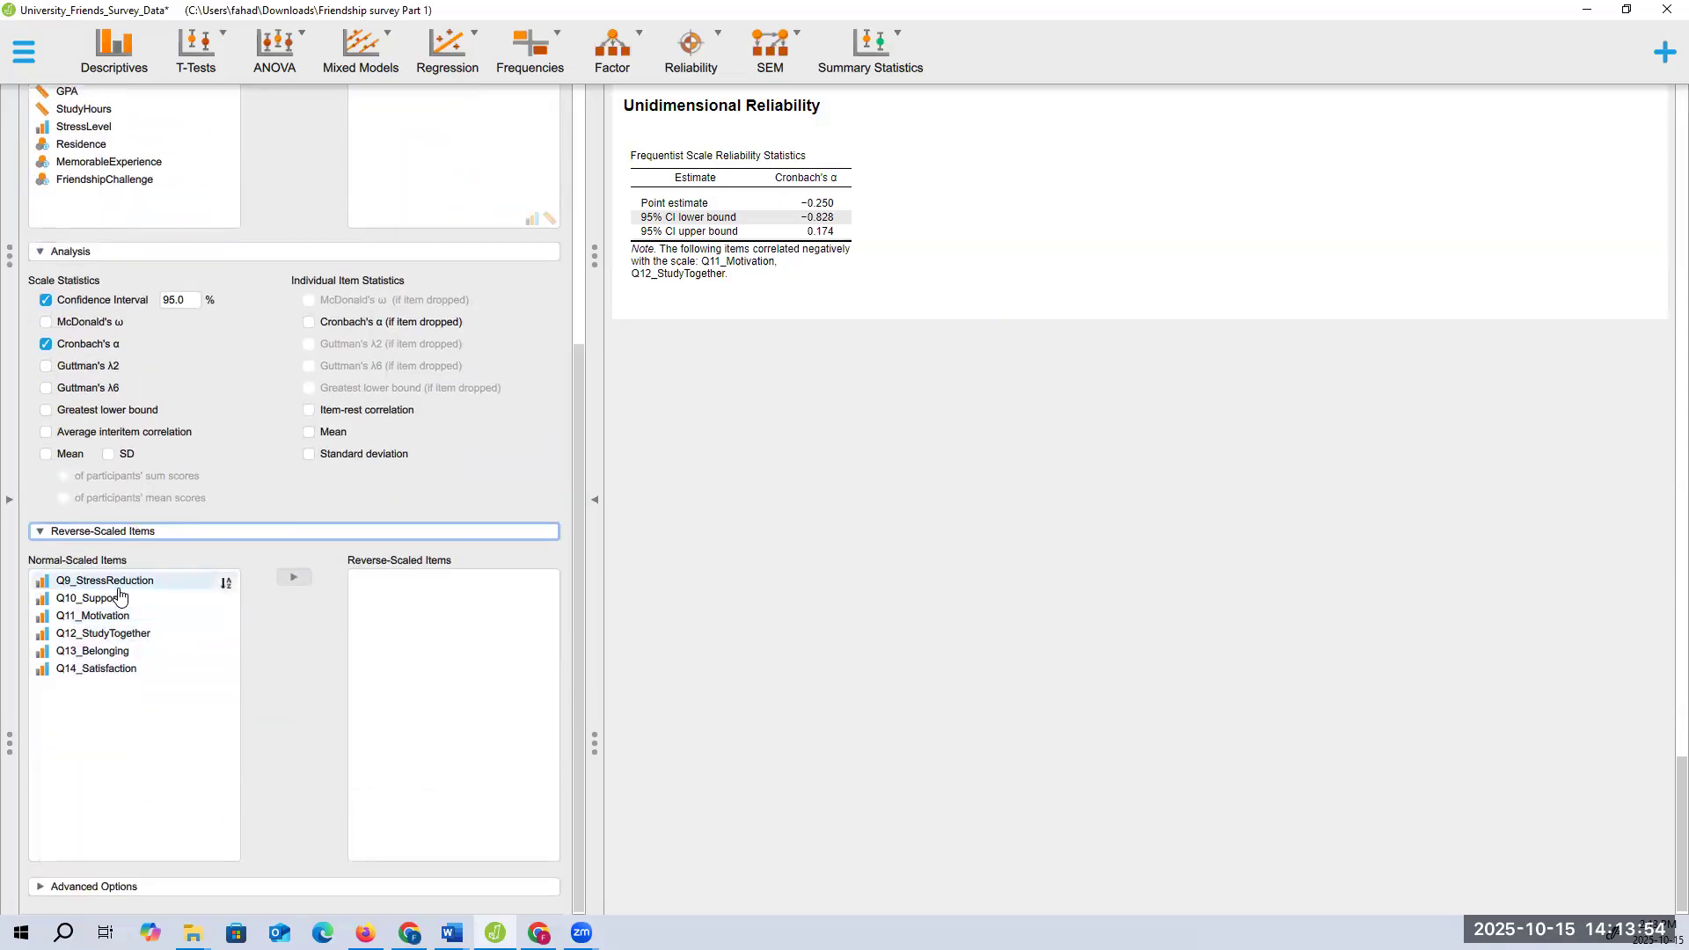
scroll(141, 528, up, 4)
drag(114, 449, 369, 530)
scroll(370, 530, down, 4)
click(115, 686)
drag(491, 629, 493, 621)
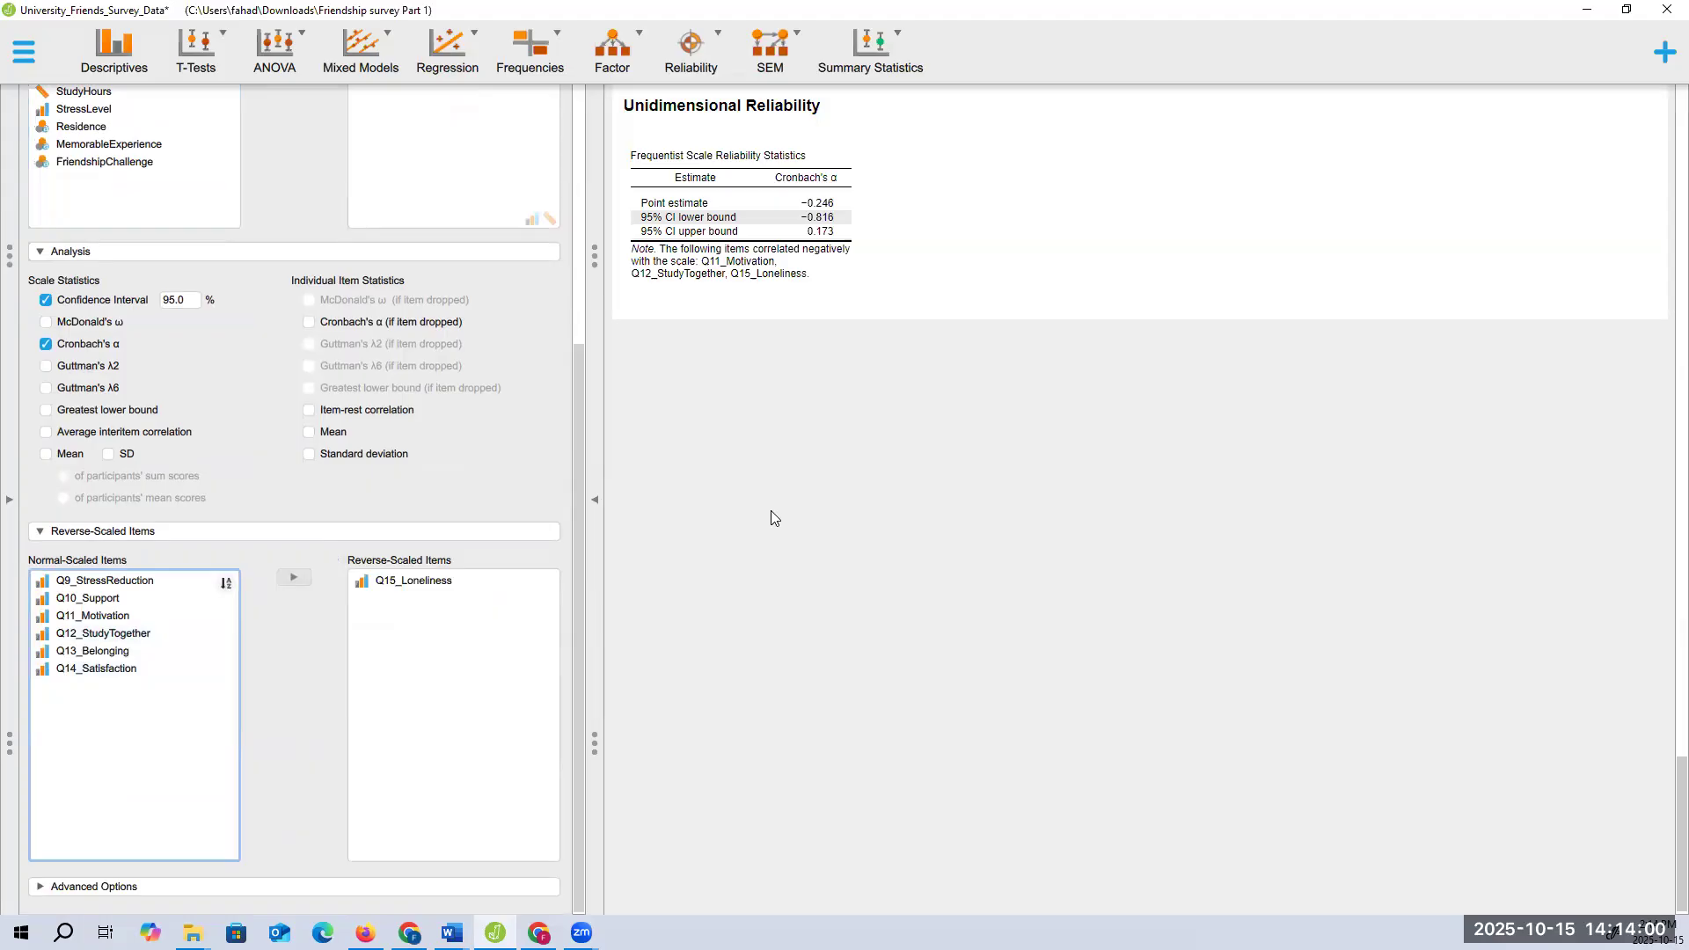
Review the Correlation and Unidimensional Reliability analyses alongside the survey data table
scroll(303, 505, up, 2)
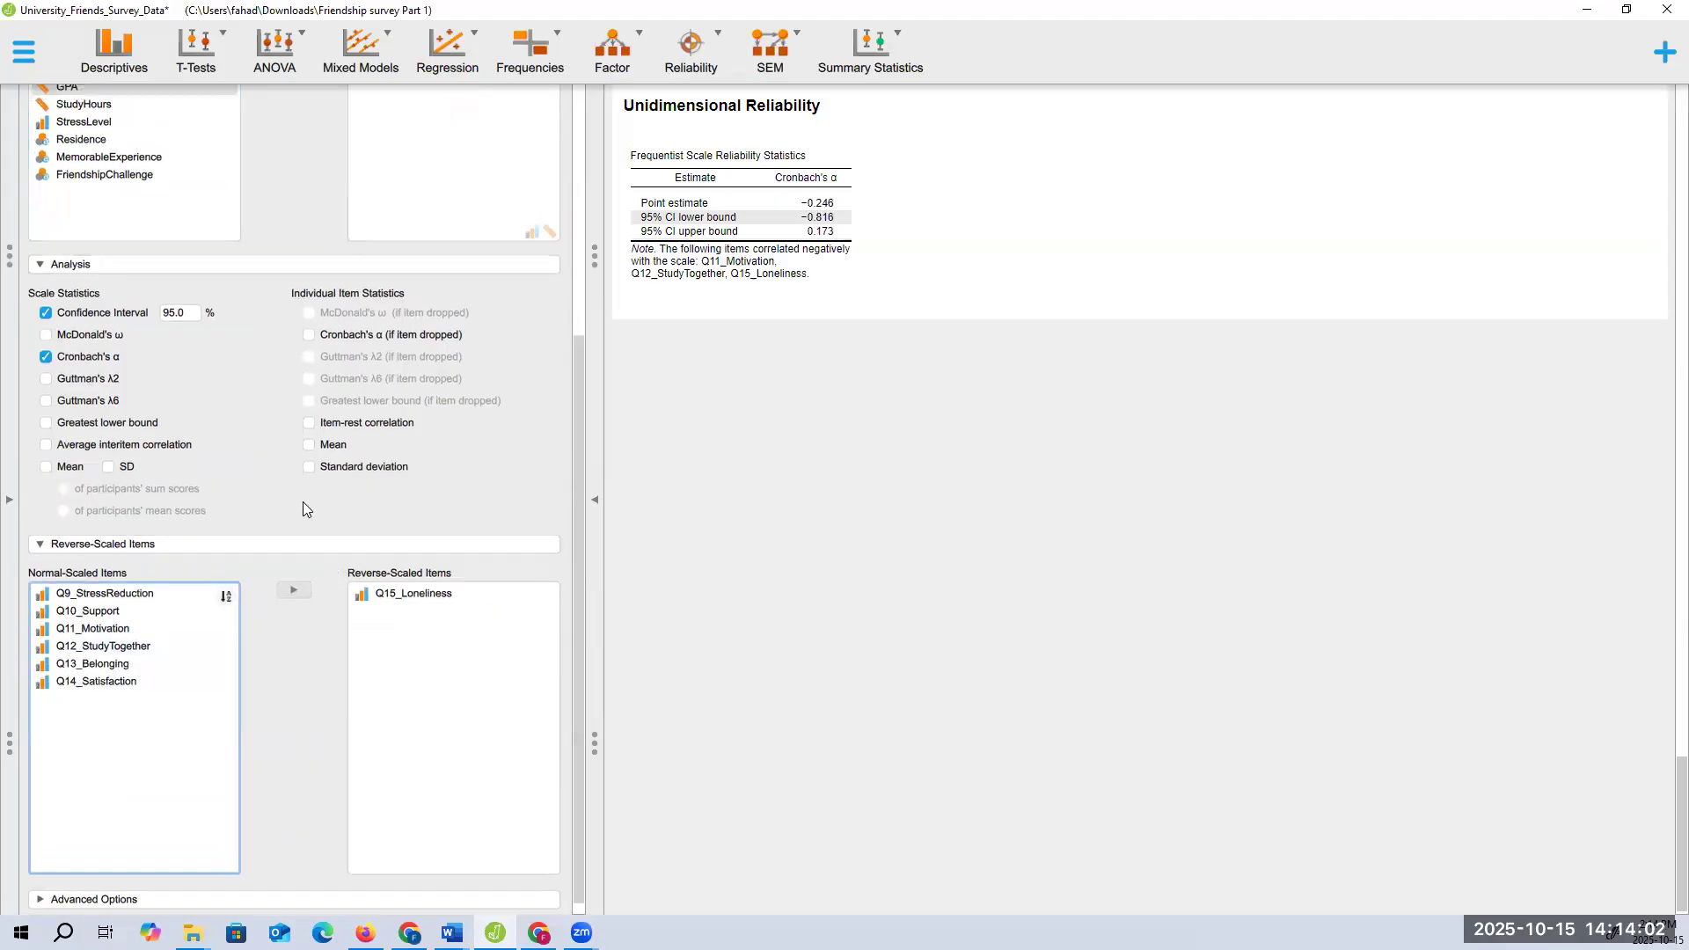
scroll(304, 507, up, 5)
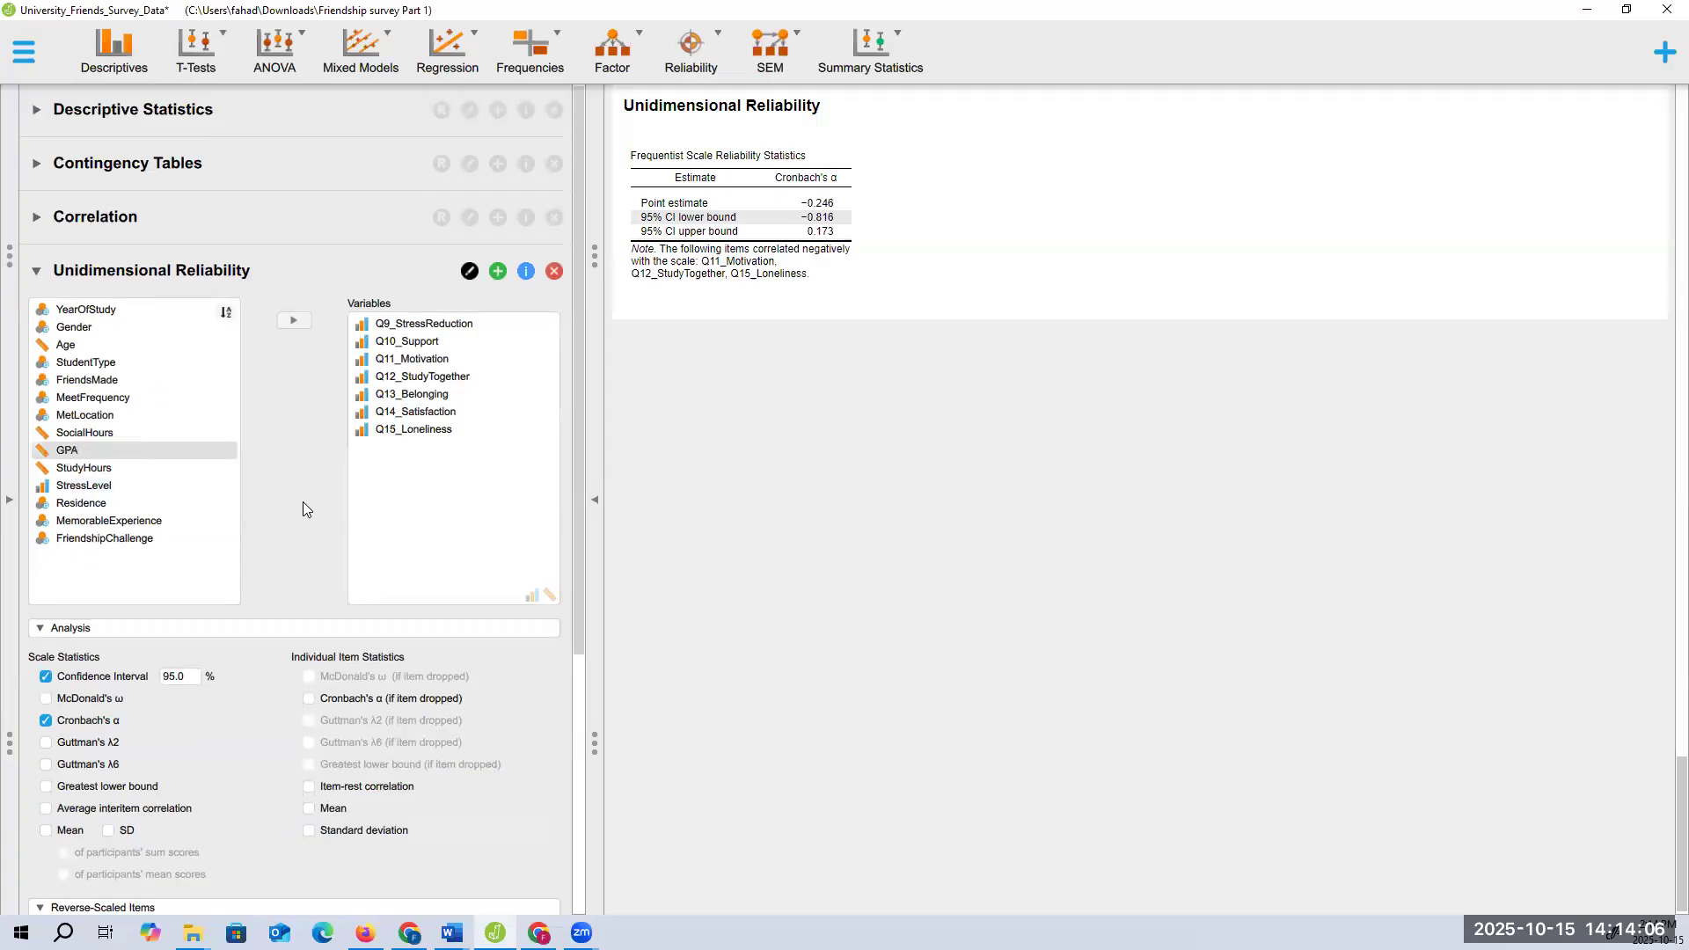
click(67, 222)
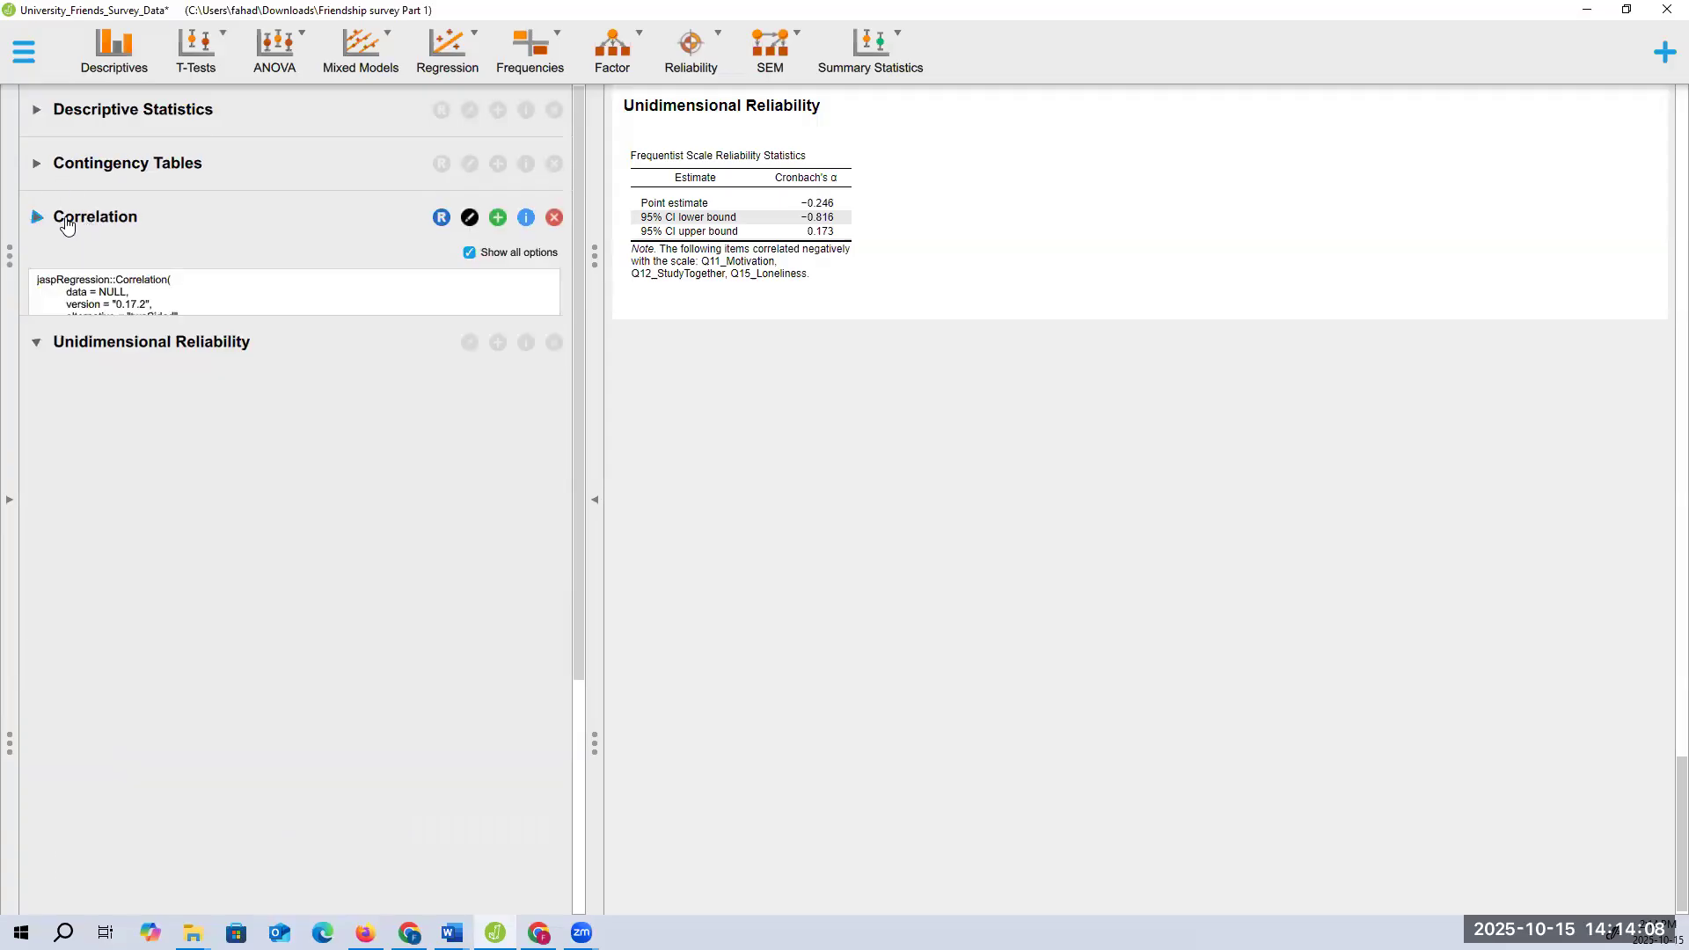
click(36, 141)
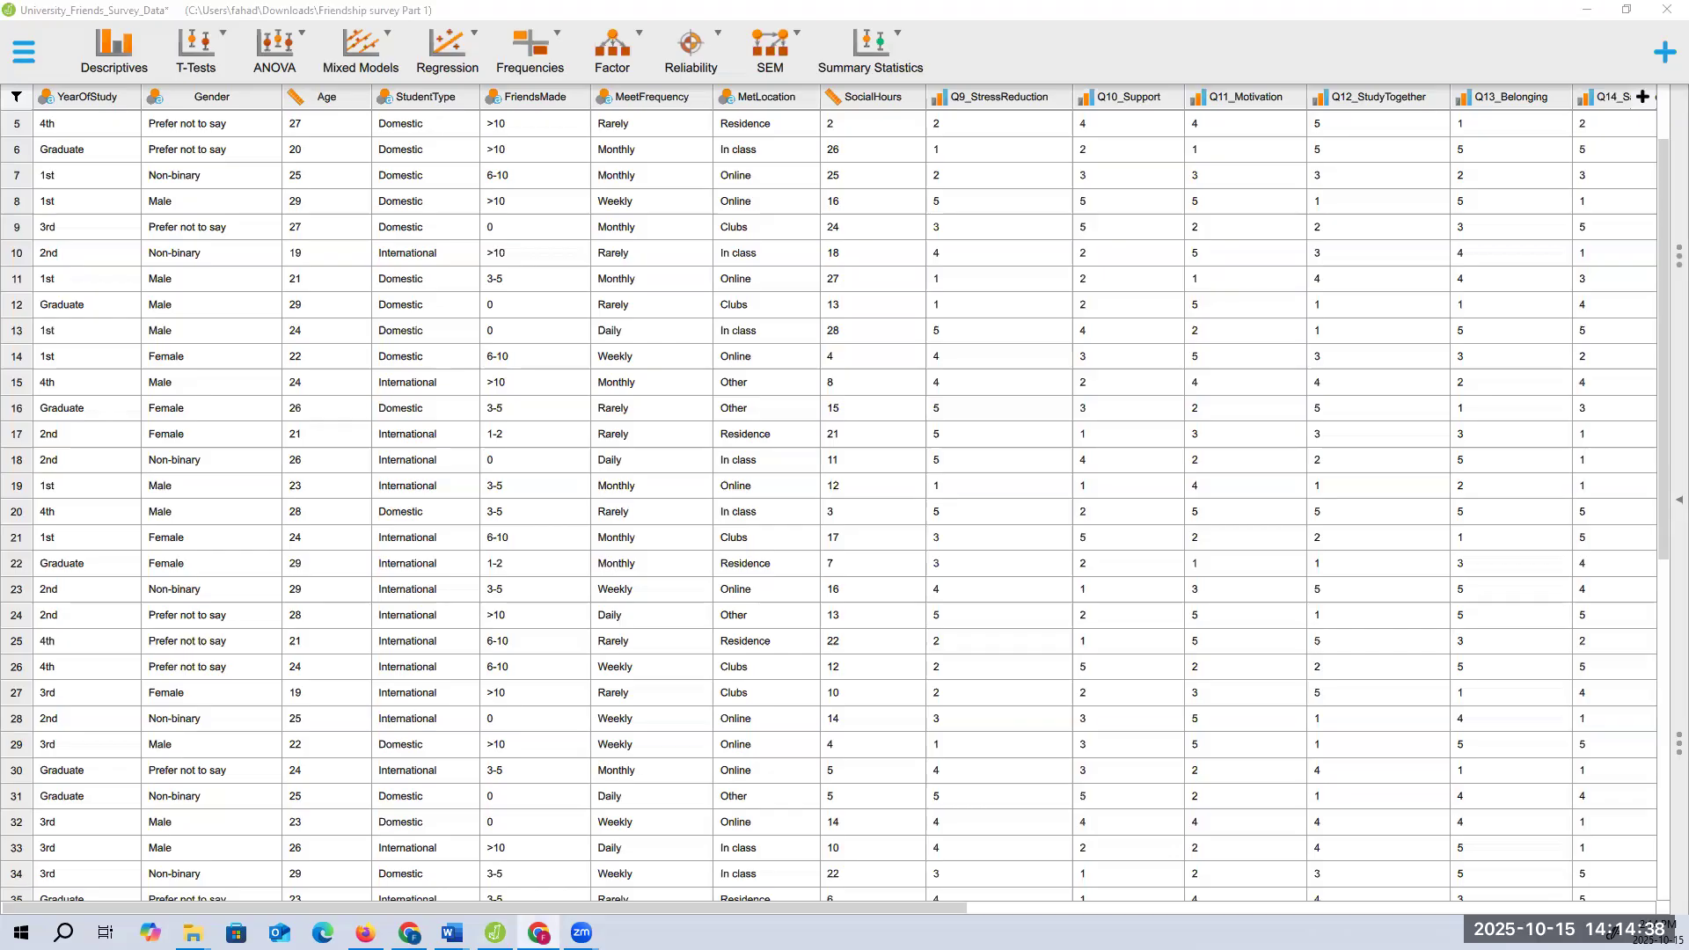
click(1670, 516)
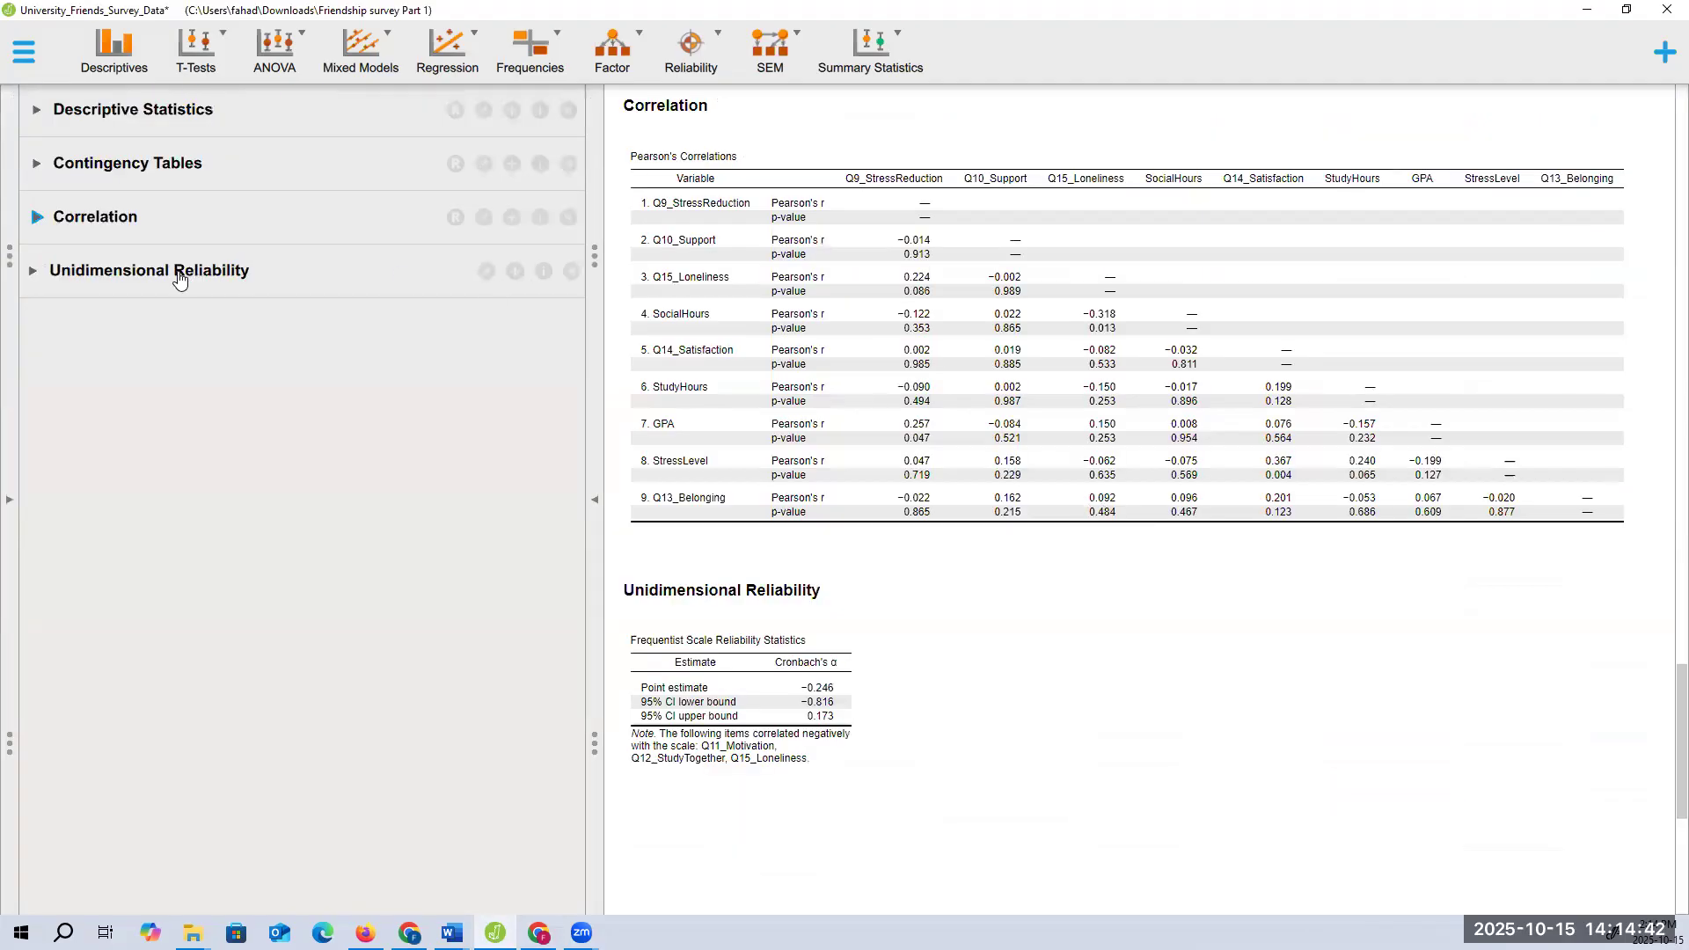
click(179, 278)
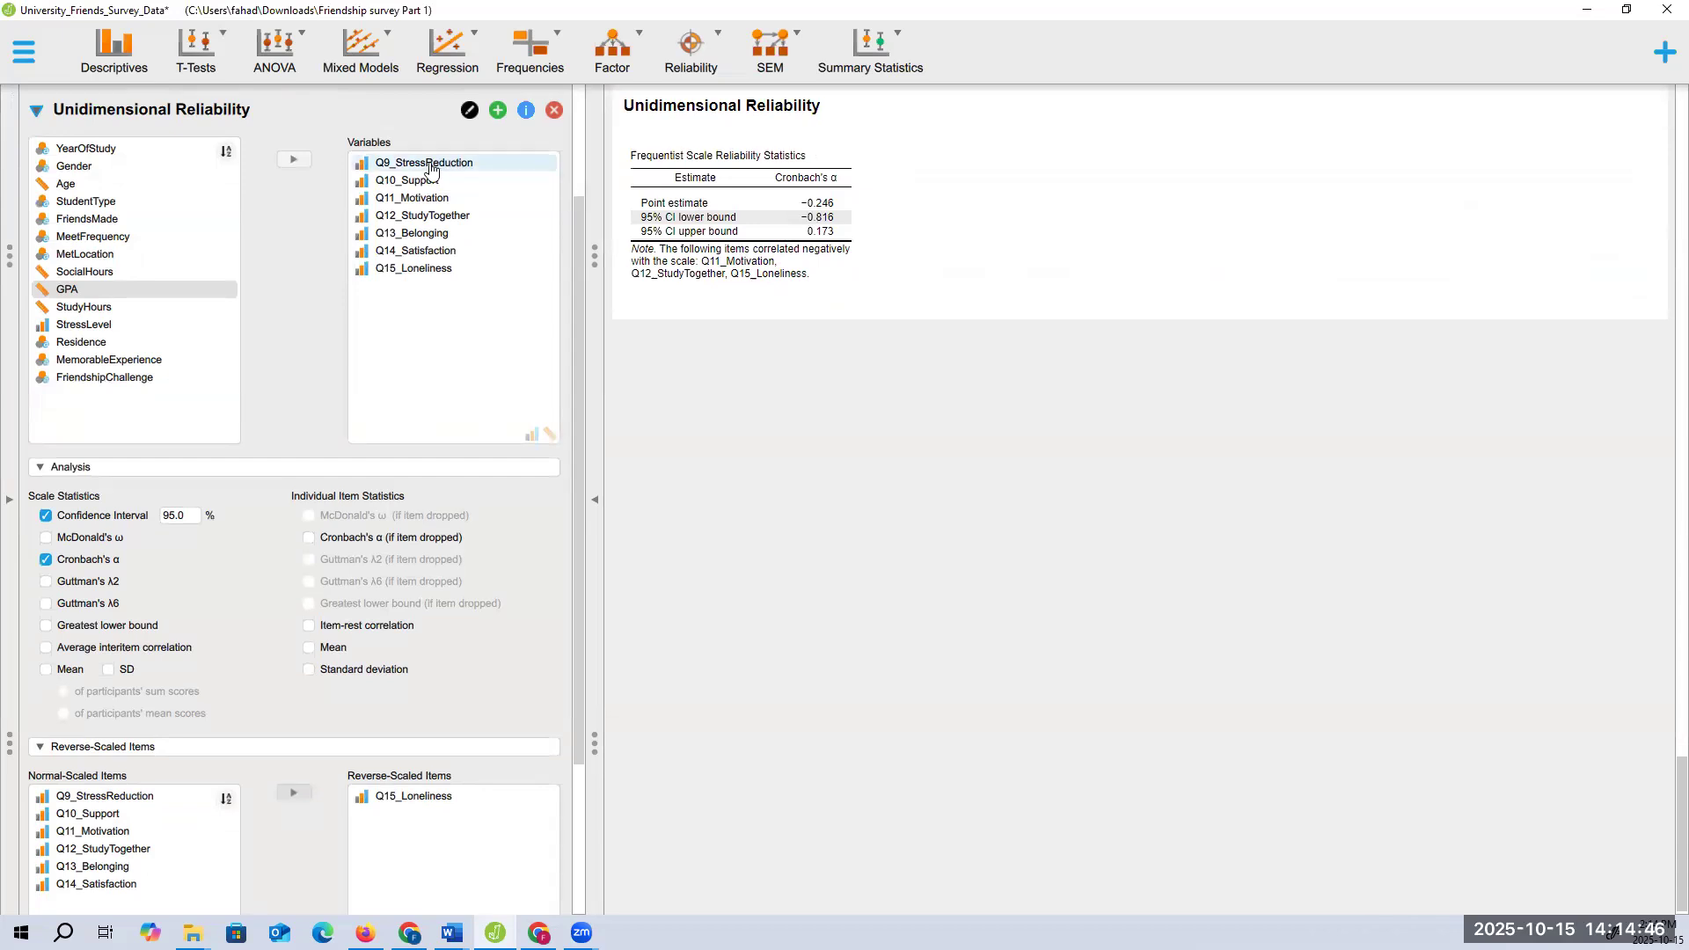
click(414, 270)
click(407, 284)
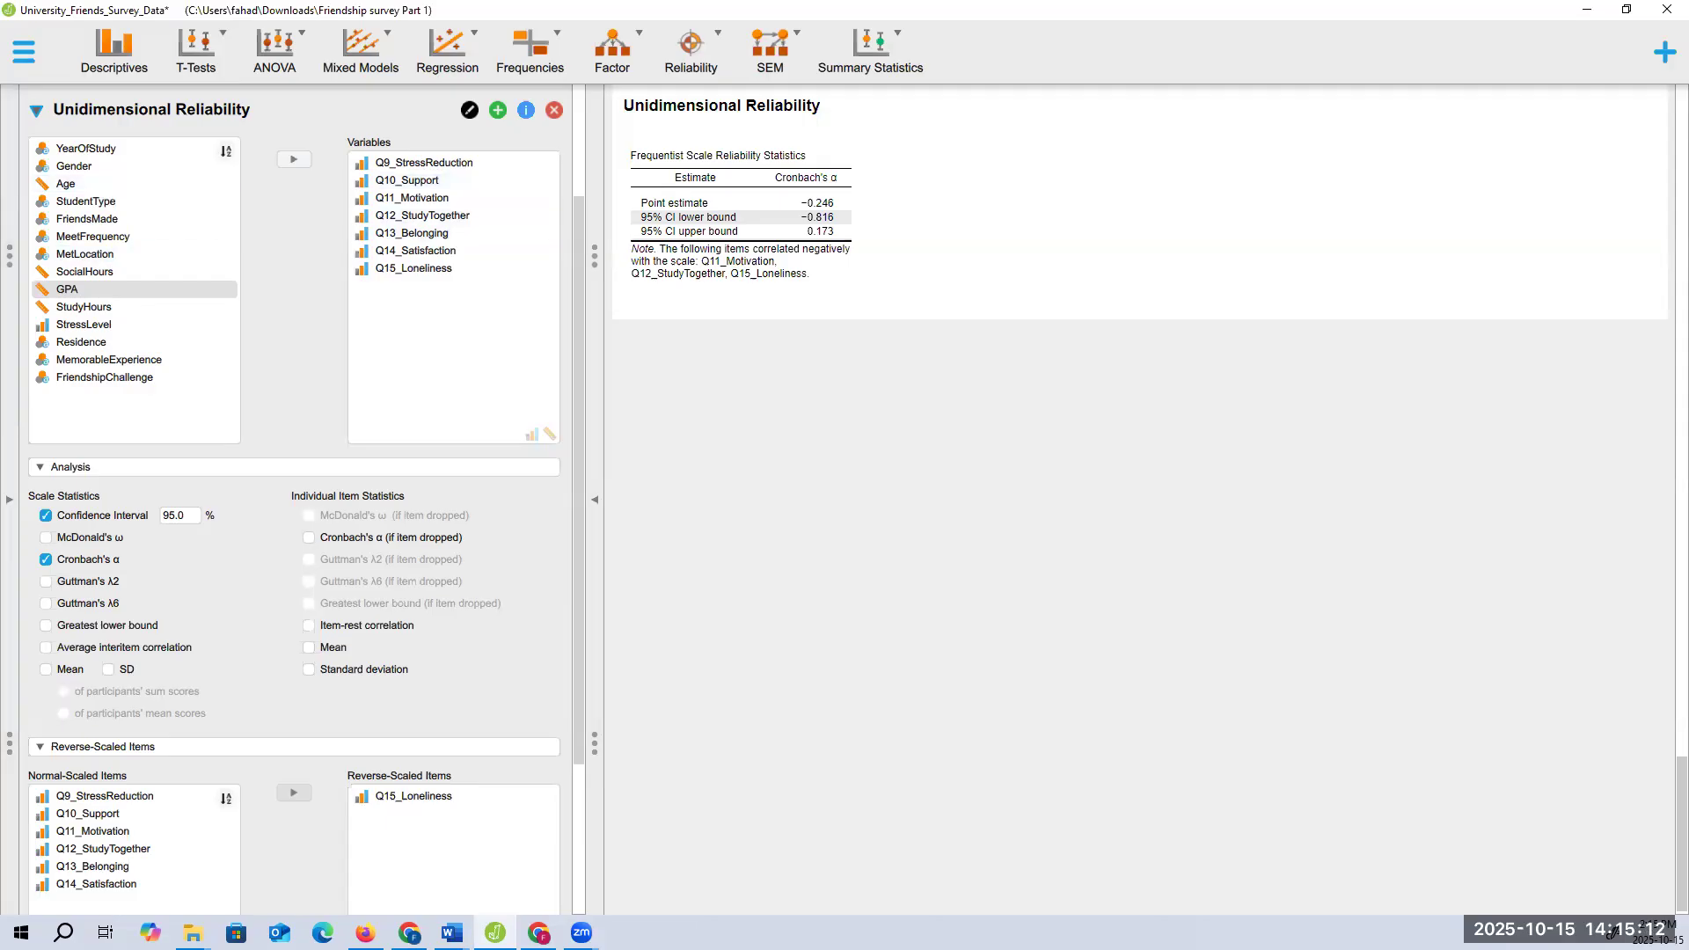
click(11, 501)
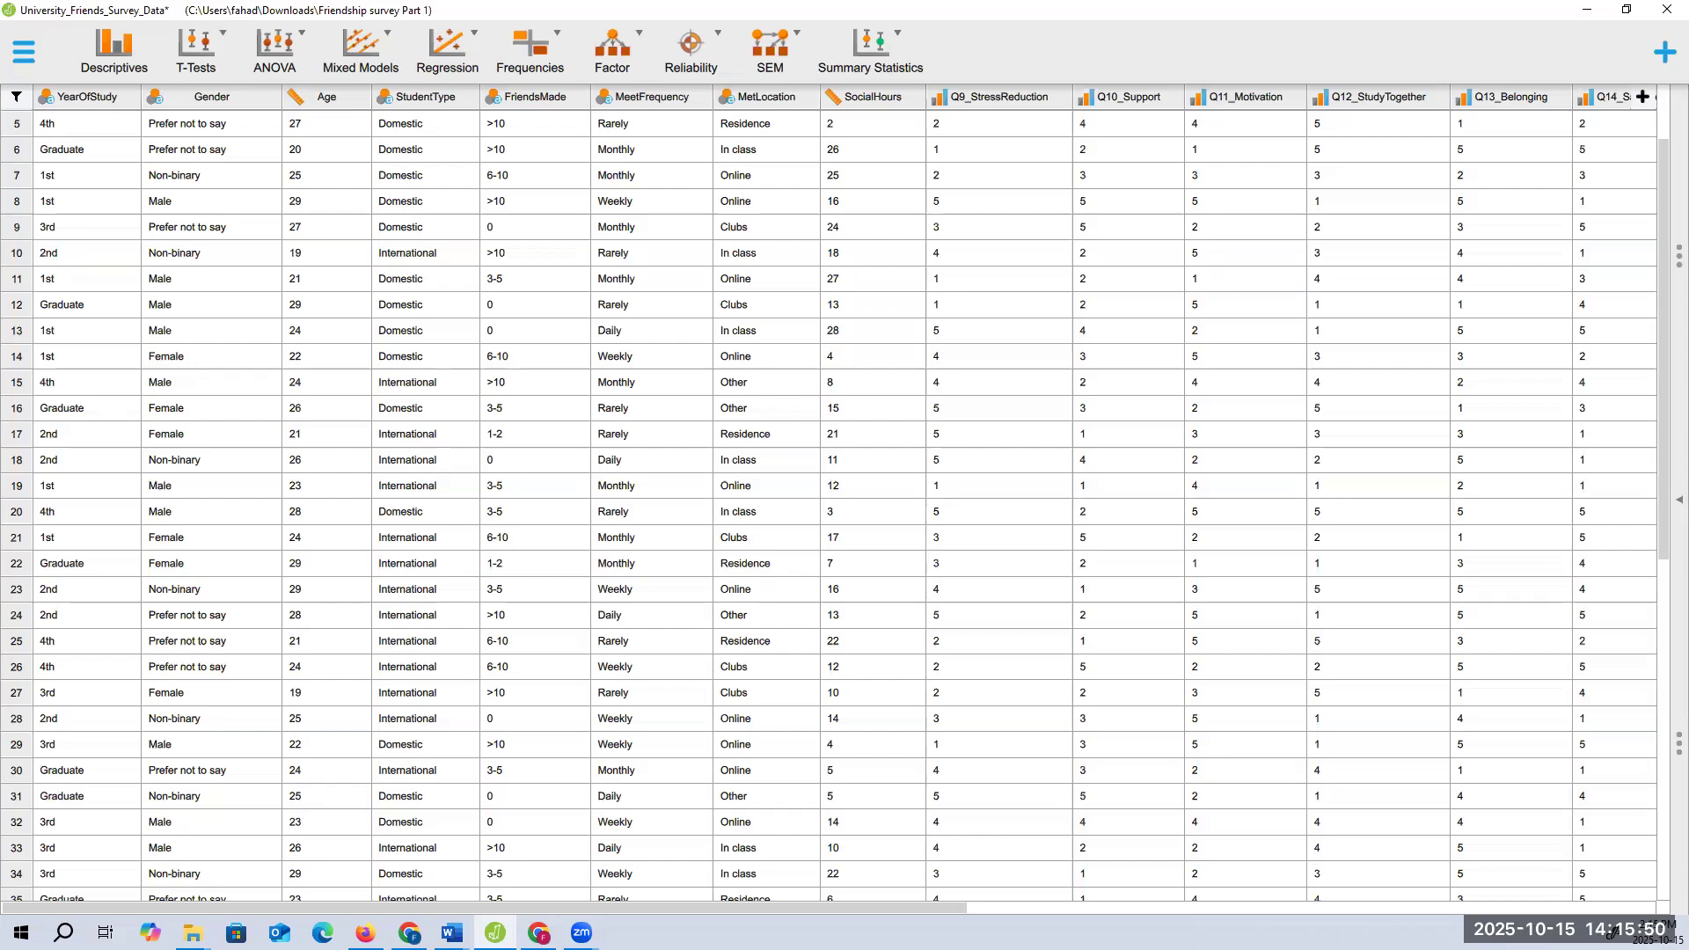
key(ctrl+s)
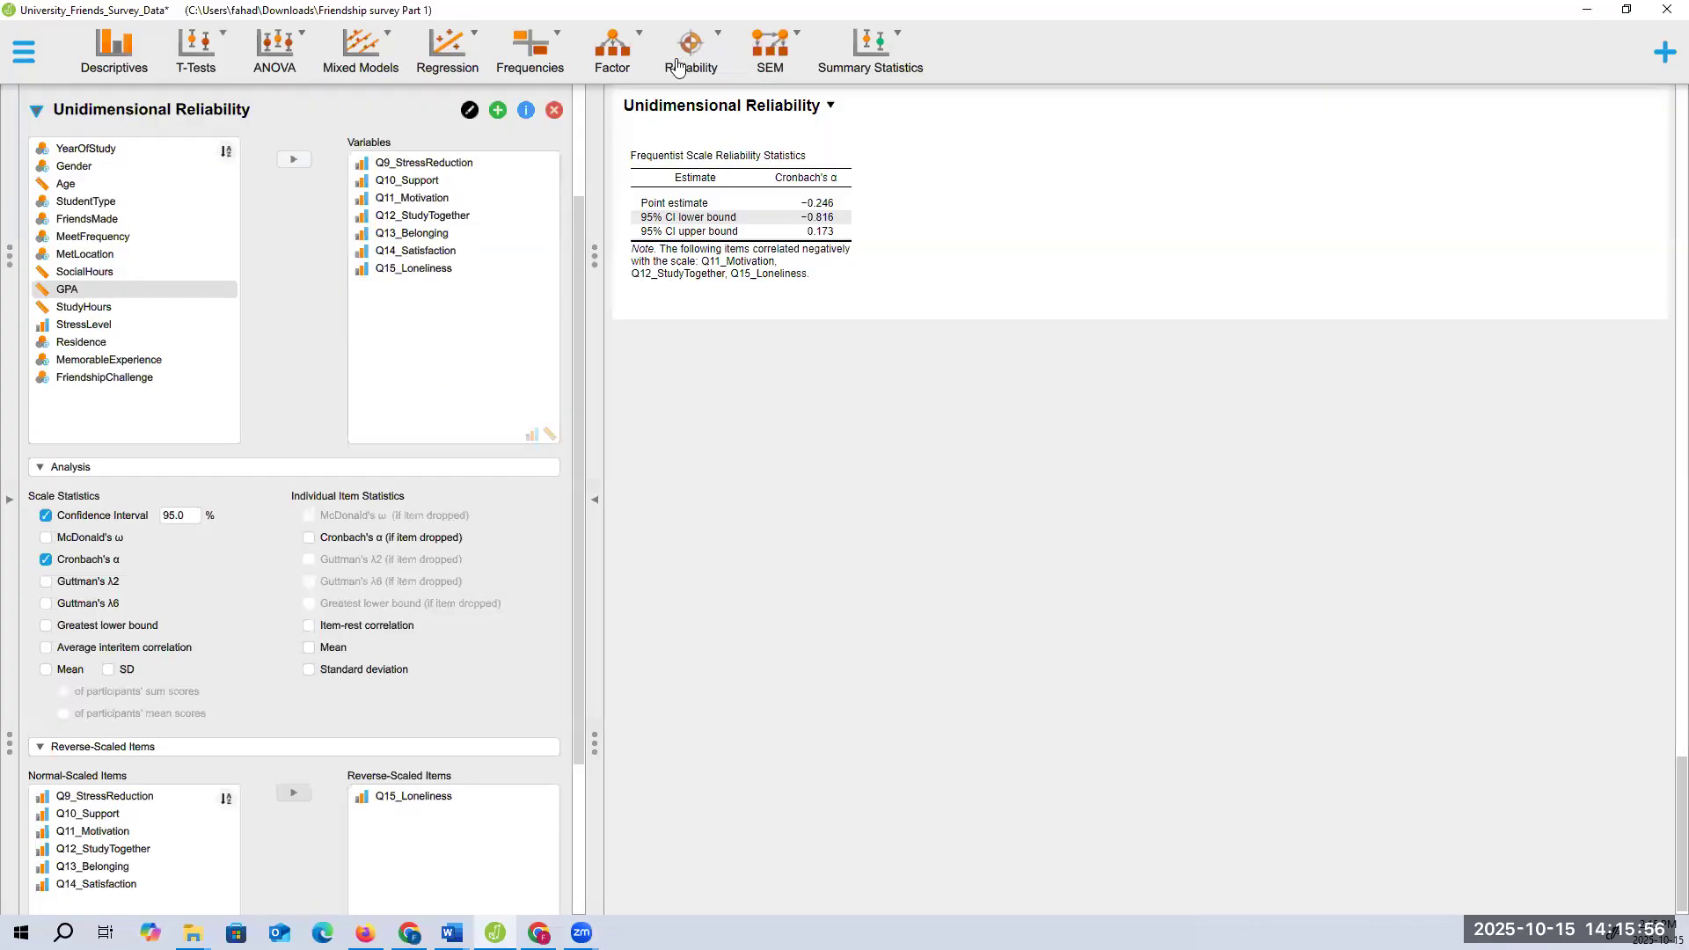
Start an Exploratory Factor Analysis with items Q9_StressReduction to Q15_Loneliness as variables
click(1669, 497)
click(616, 60)
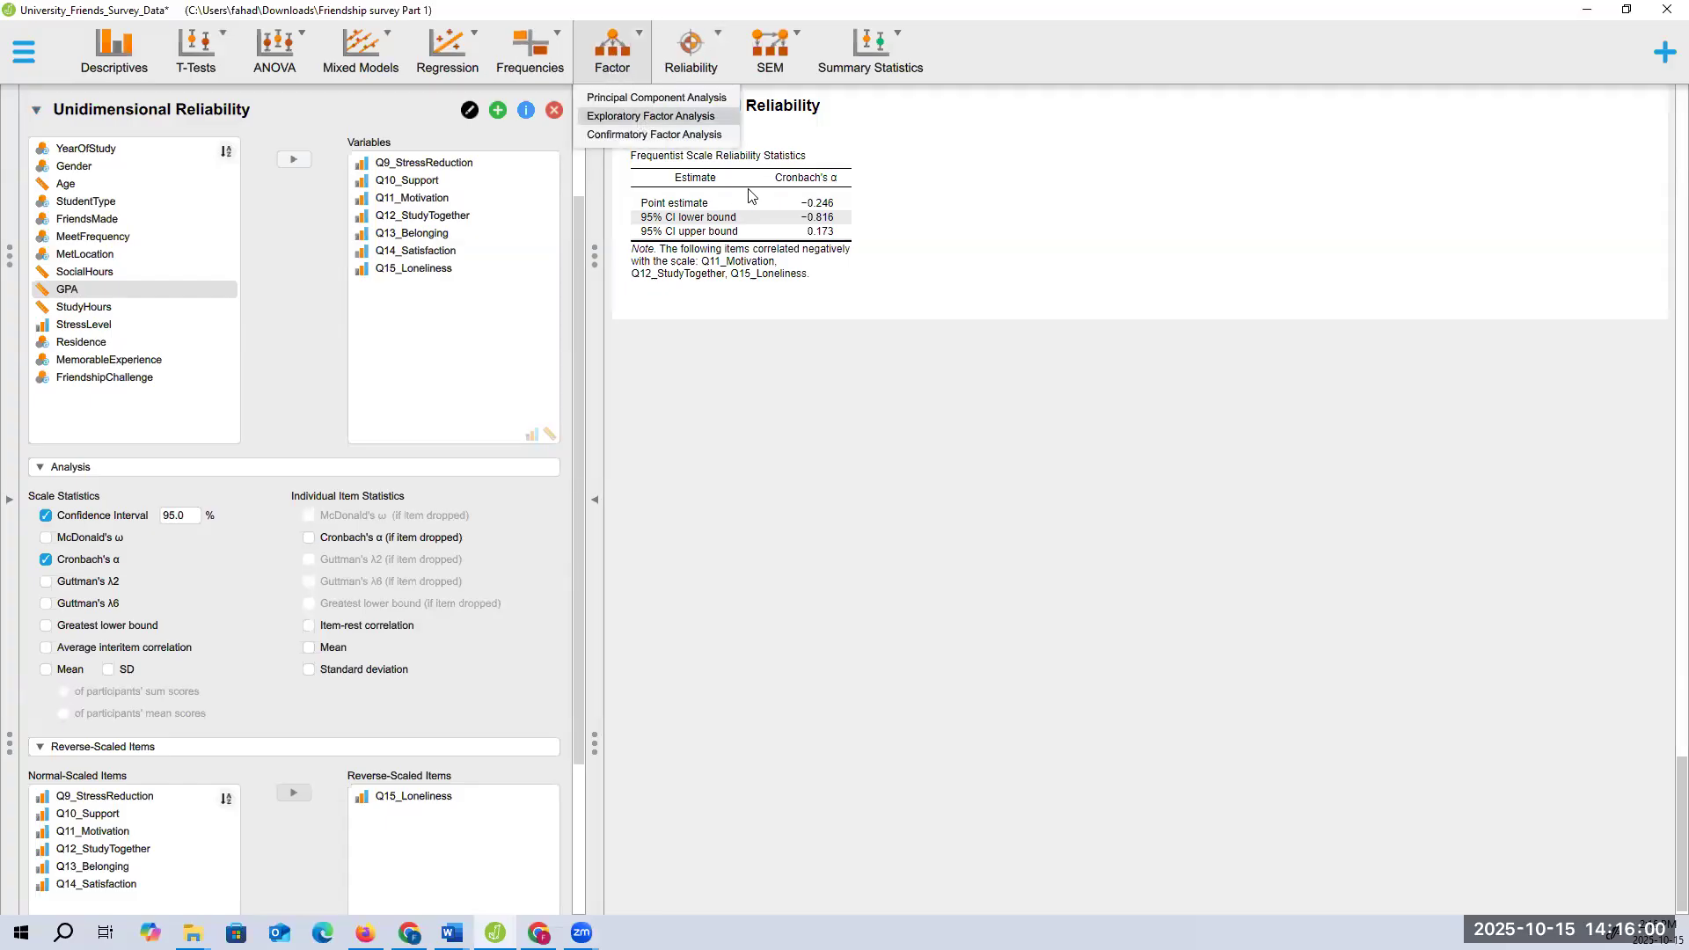
click(651, 116)
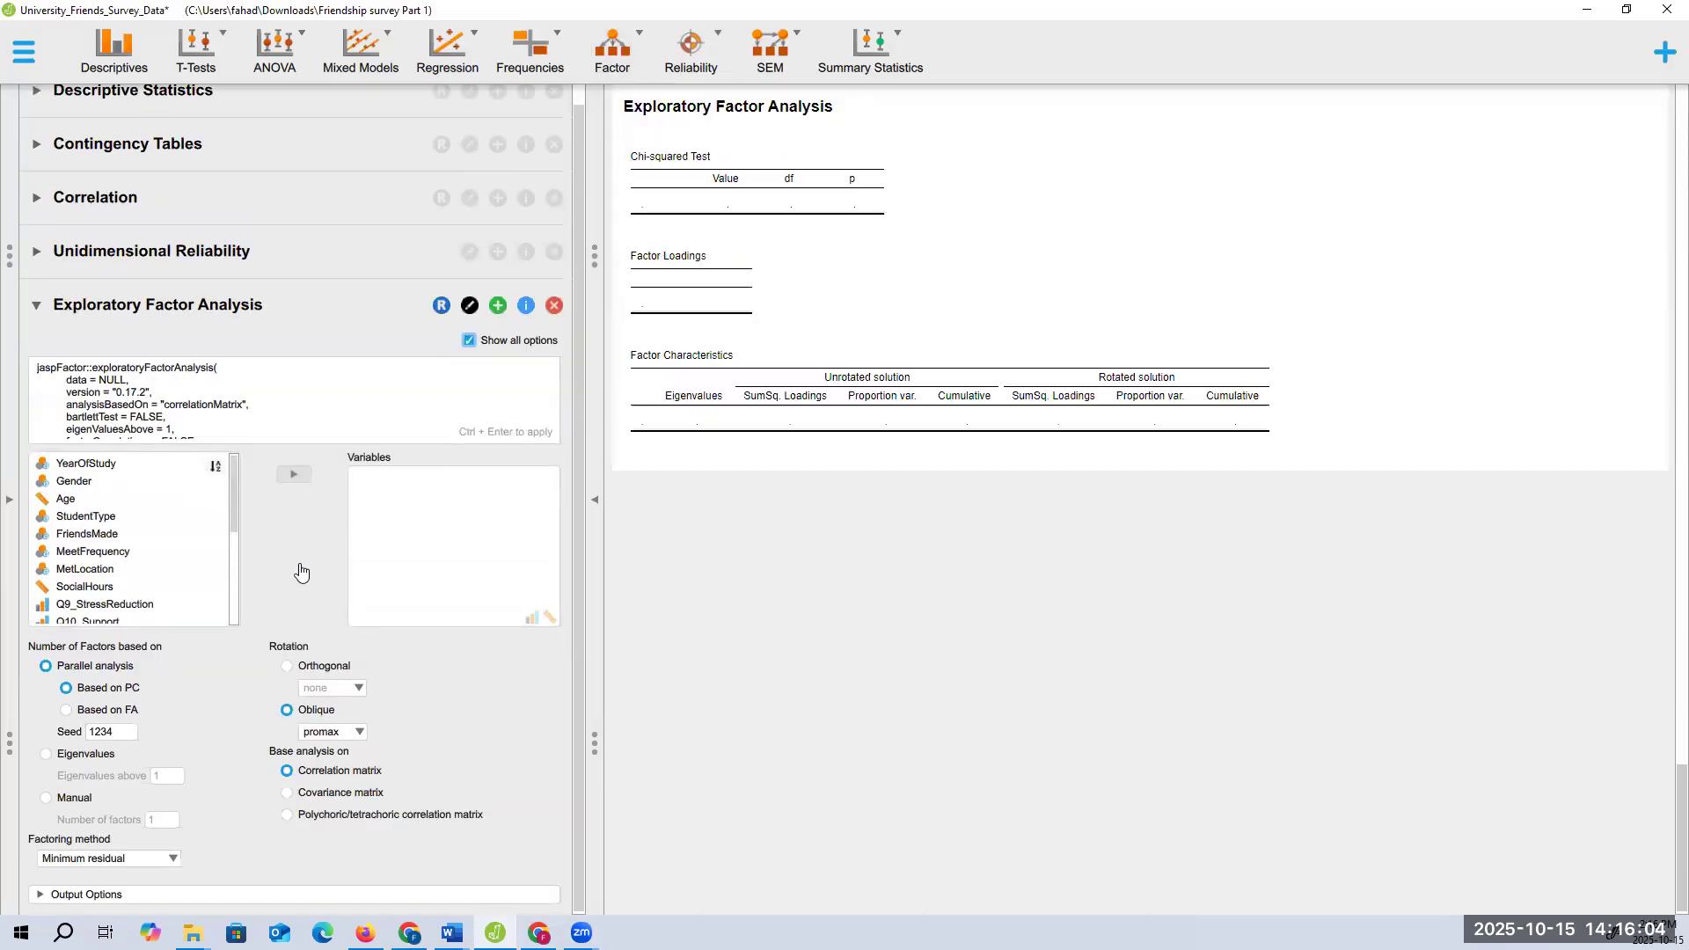
scroll(220, 528, down, 3)
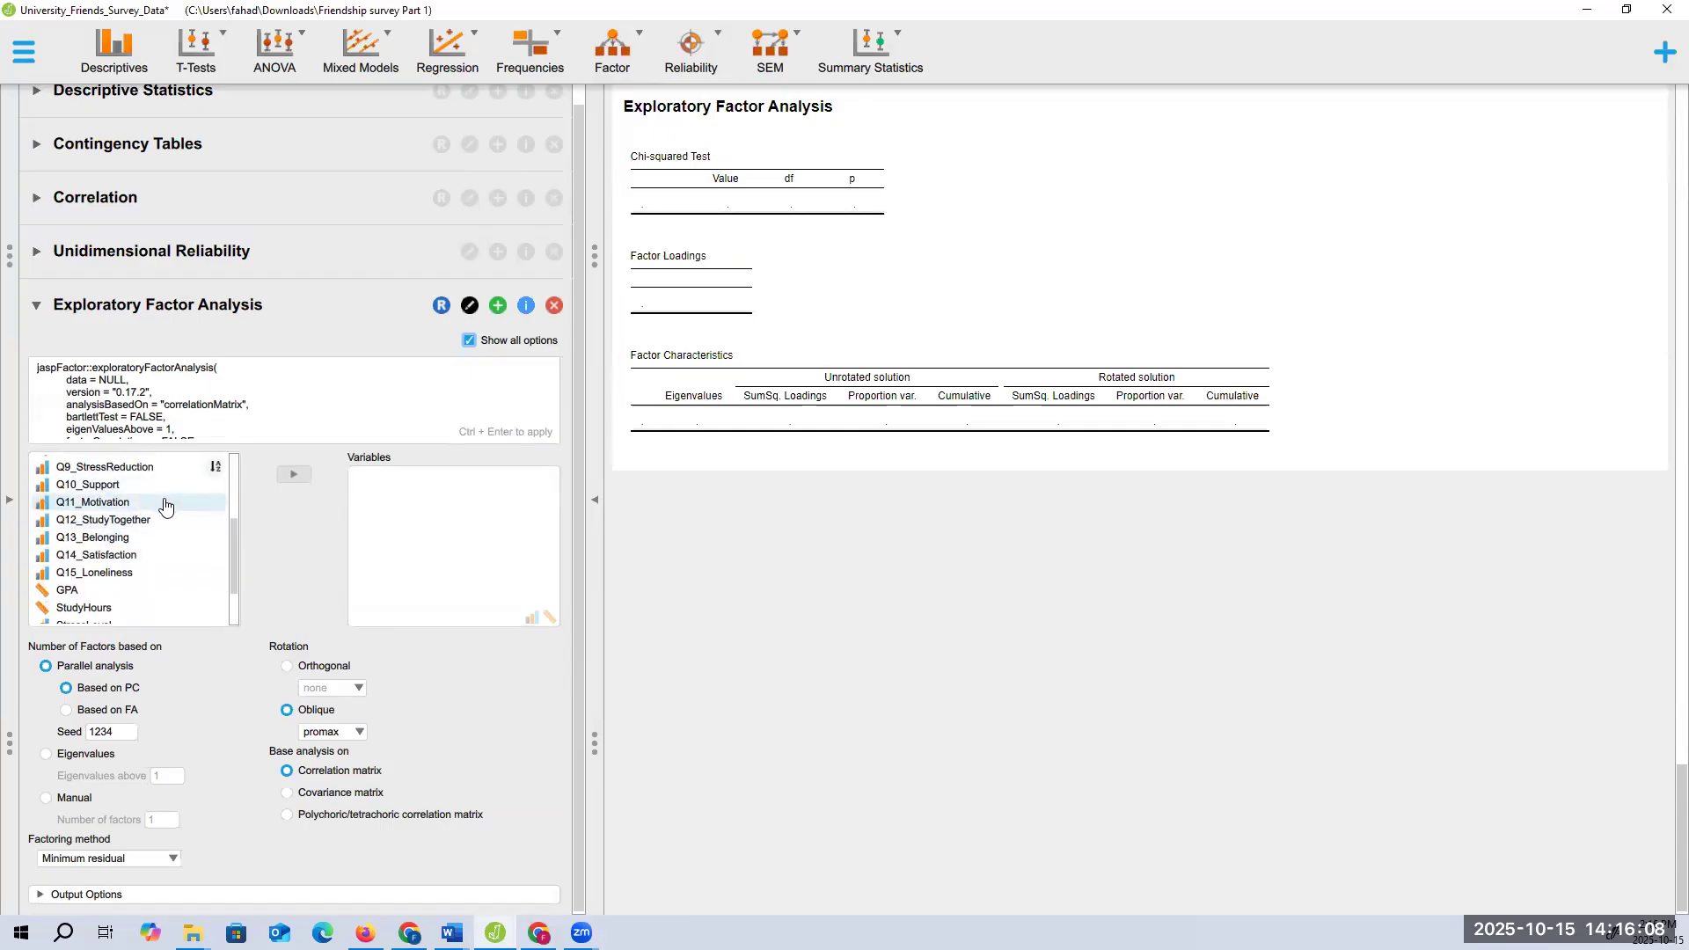
click(106, 468)
shift+click(132, 573)
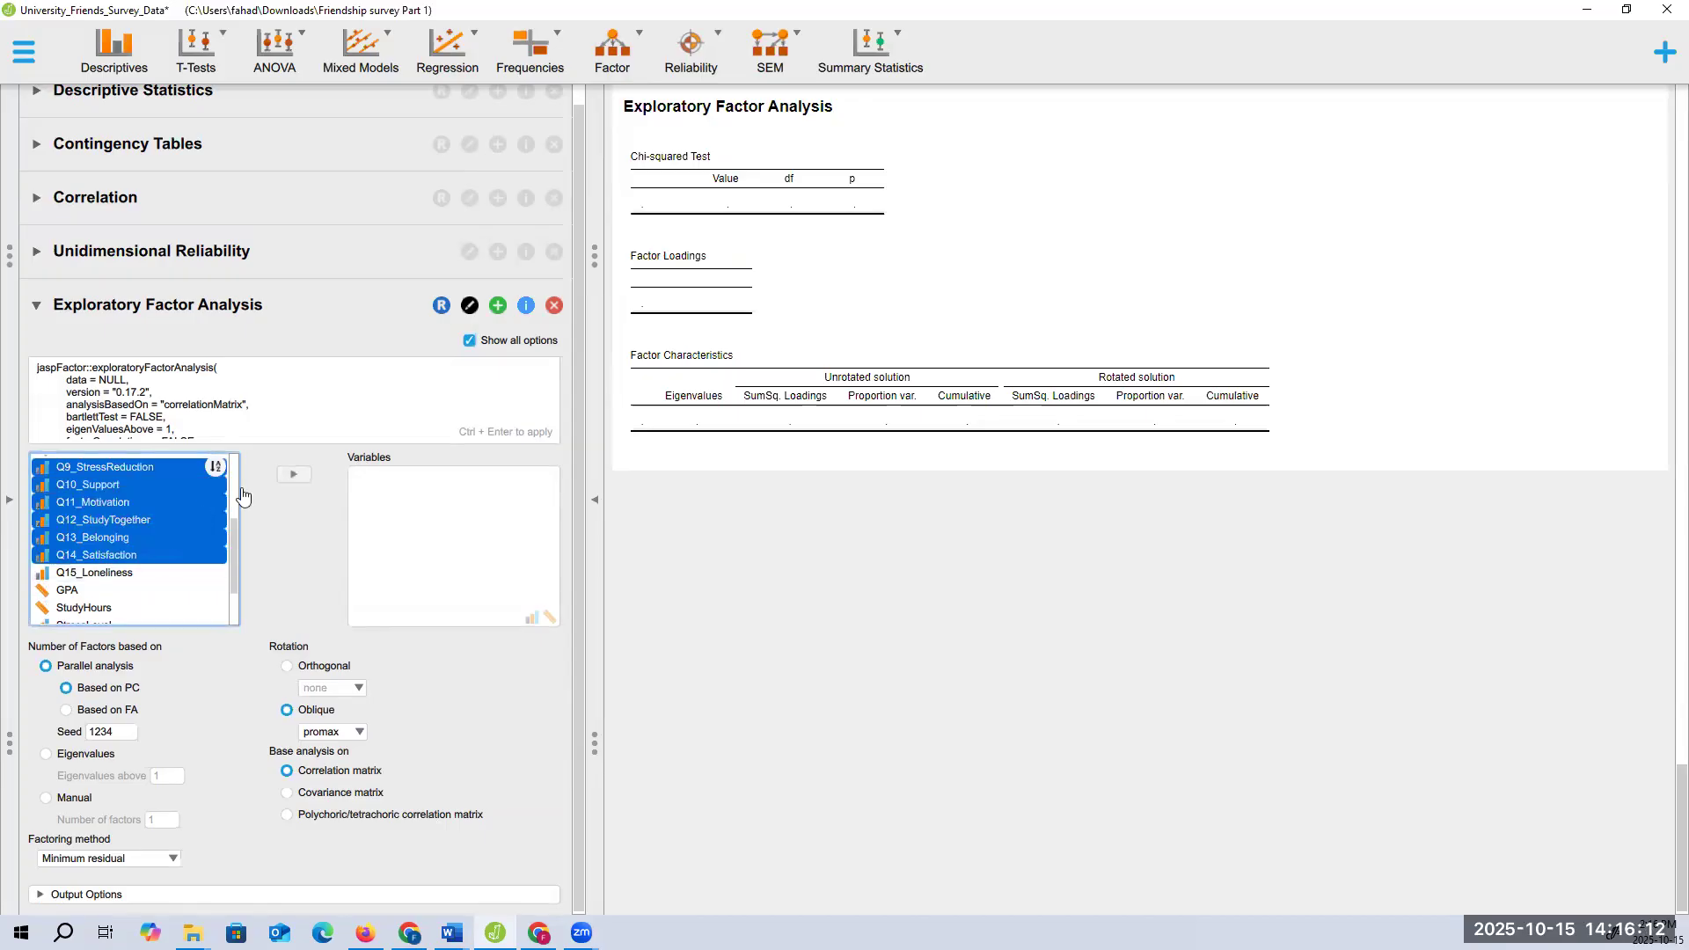
click(295, 475)
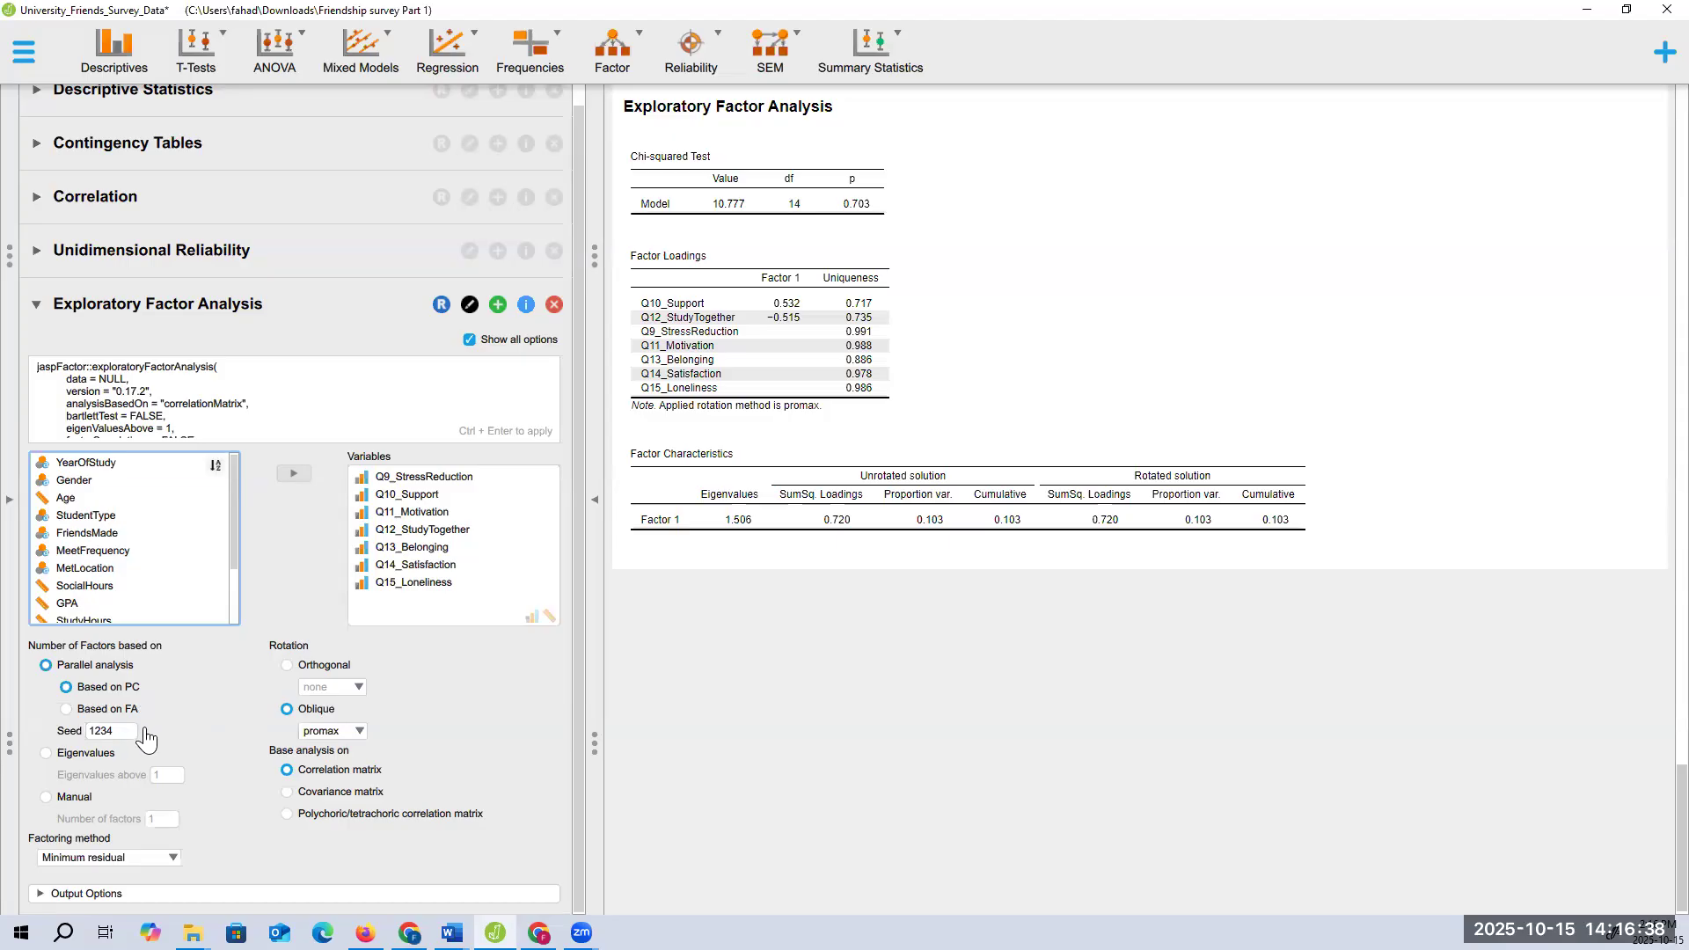
Try eigenvalues as the factor-number criterion, restore parallel analysis, and switch the rotation to orthogonal
click(76, 755)
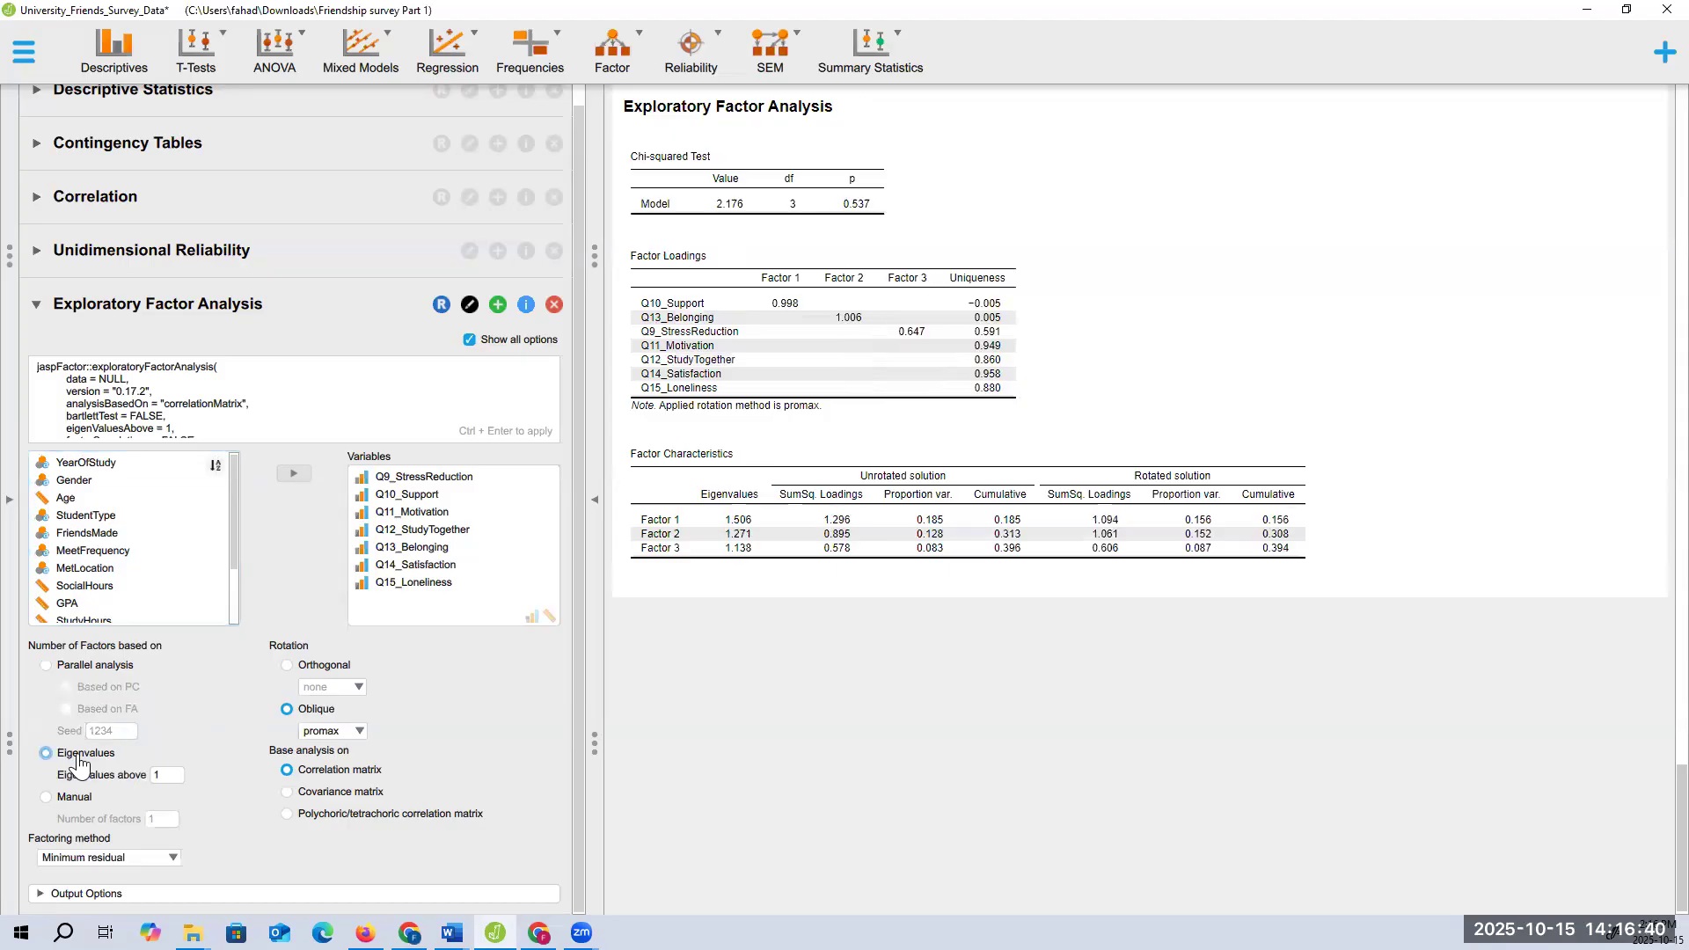
click(47, 669)
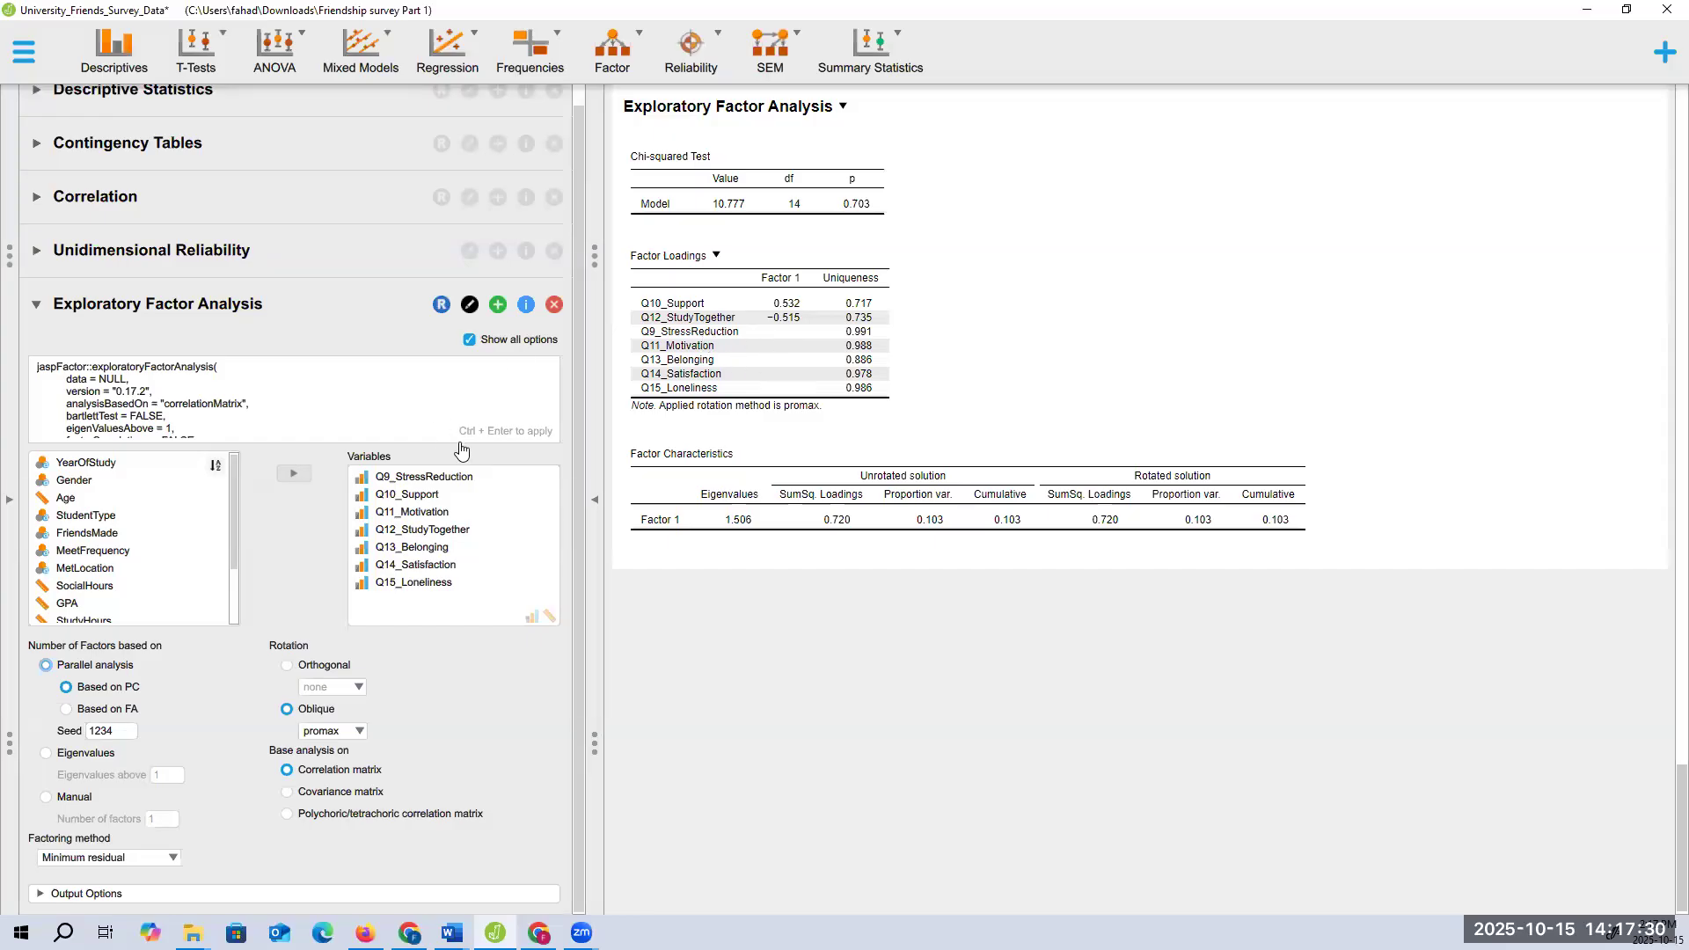
click(286, 669)
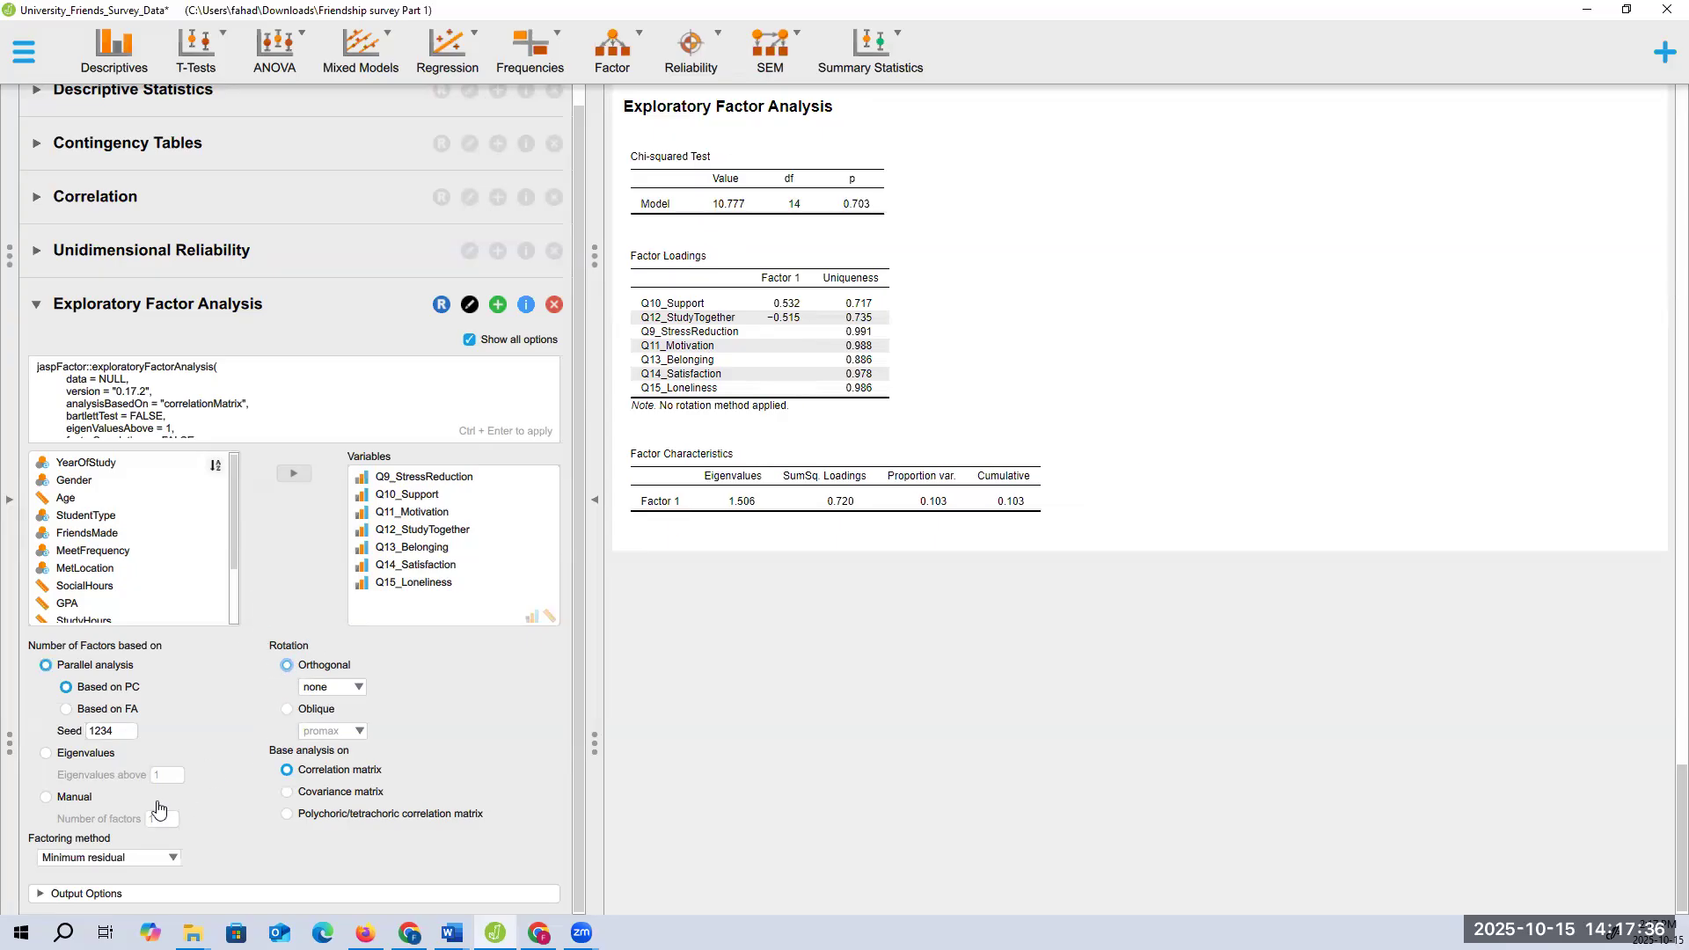
click(140, 861)
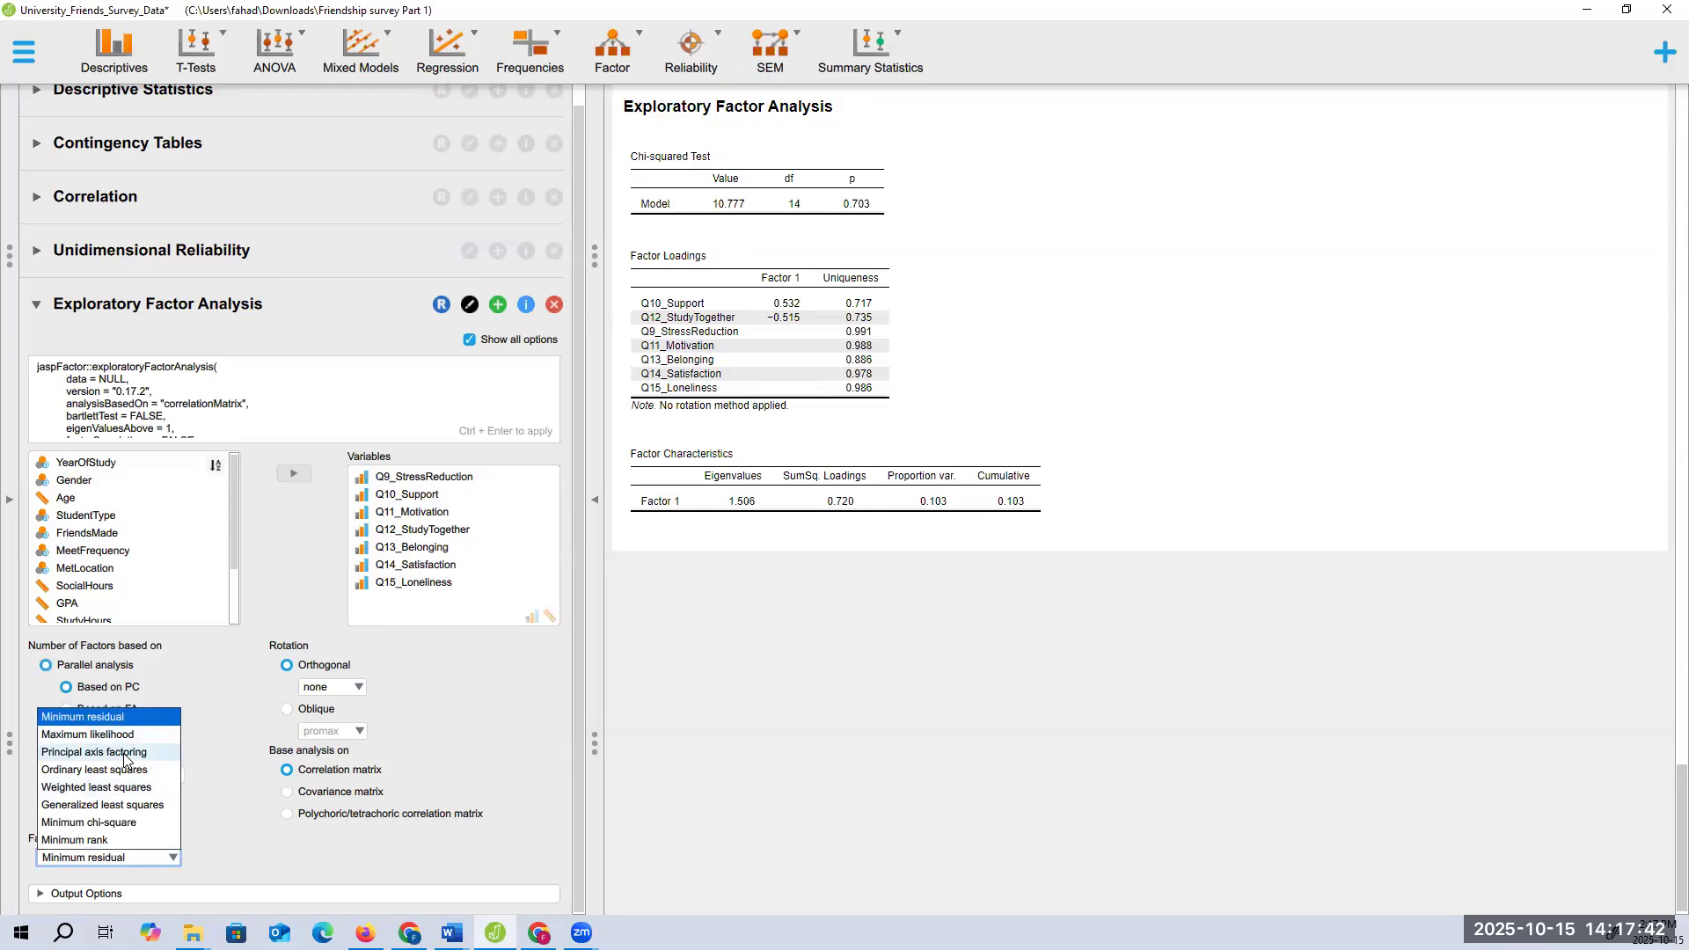
click(263, 843)
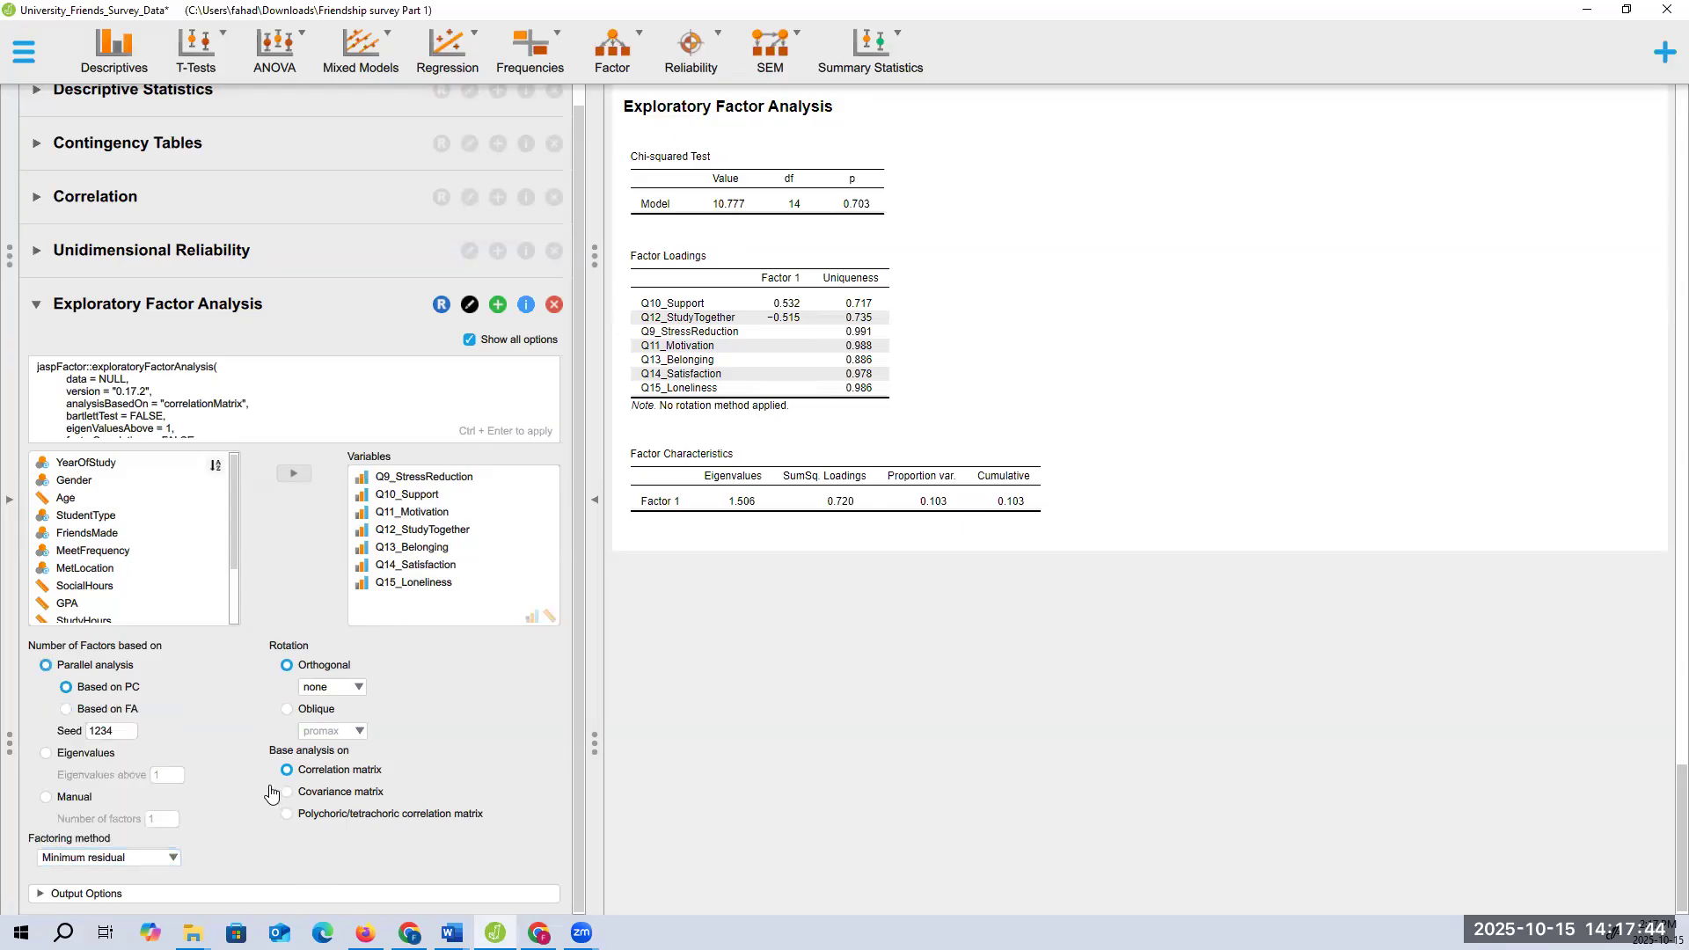
Add a scree plot to the Exploratory Factor Analysis output
click(130, 893)
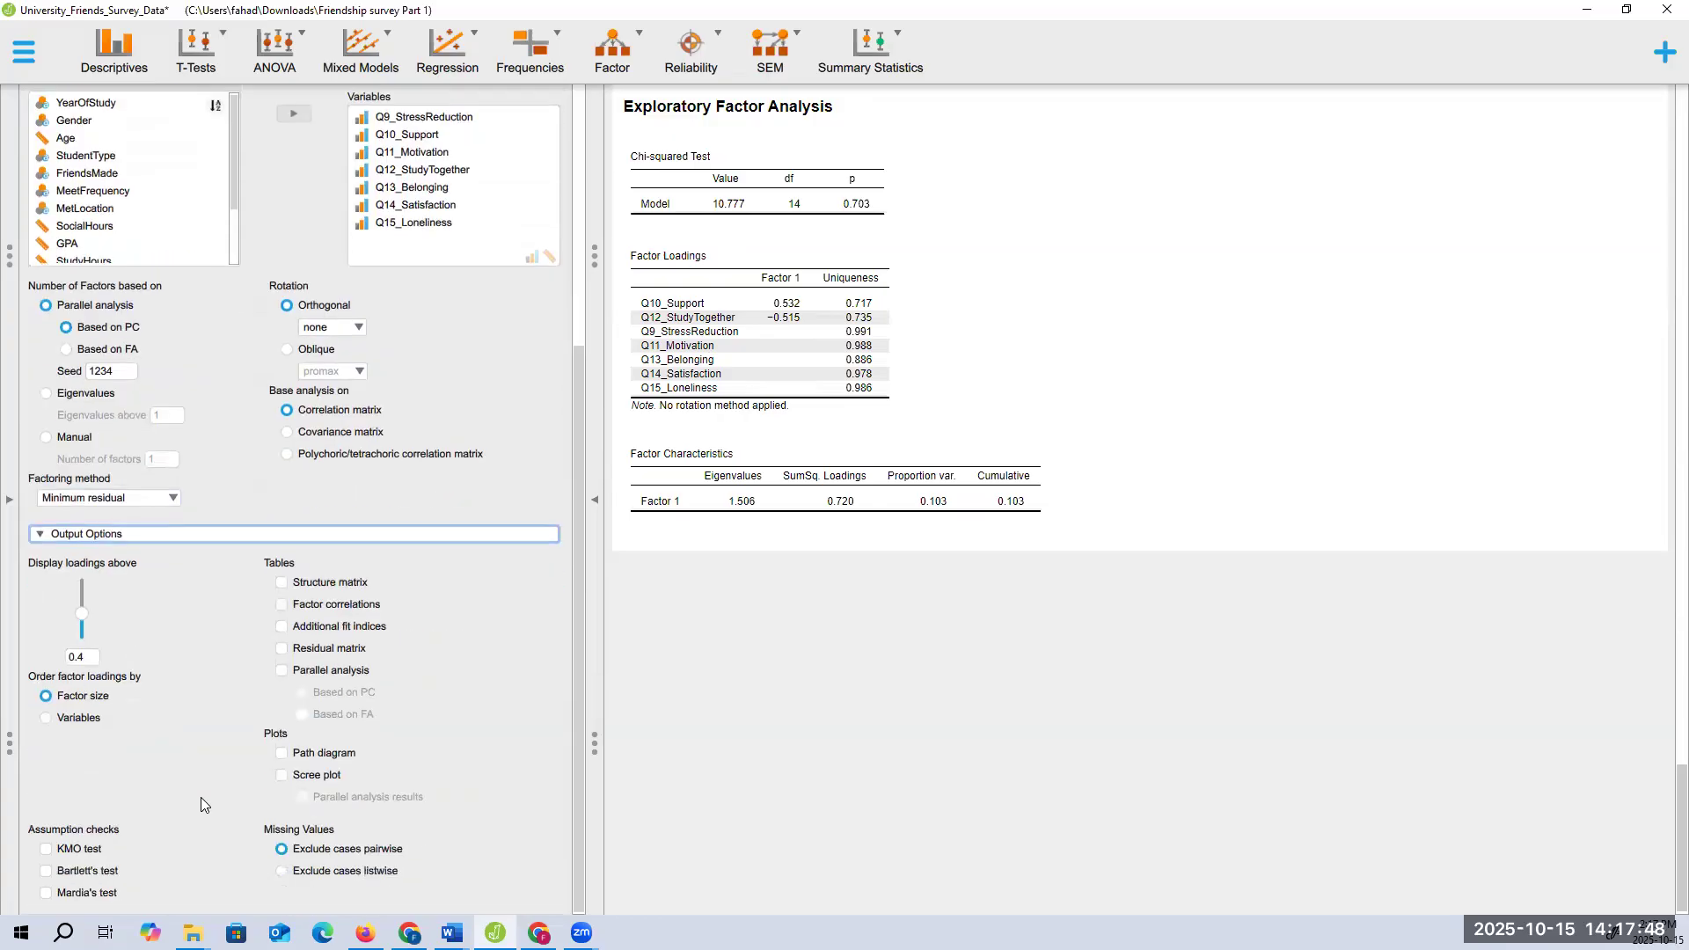
click(282, 776)
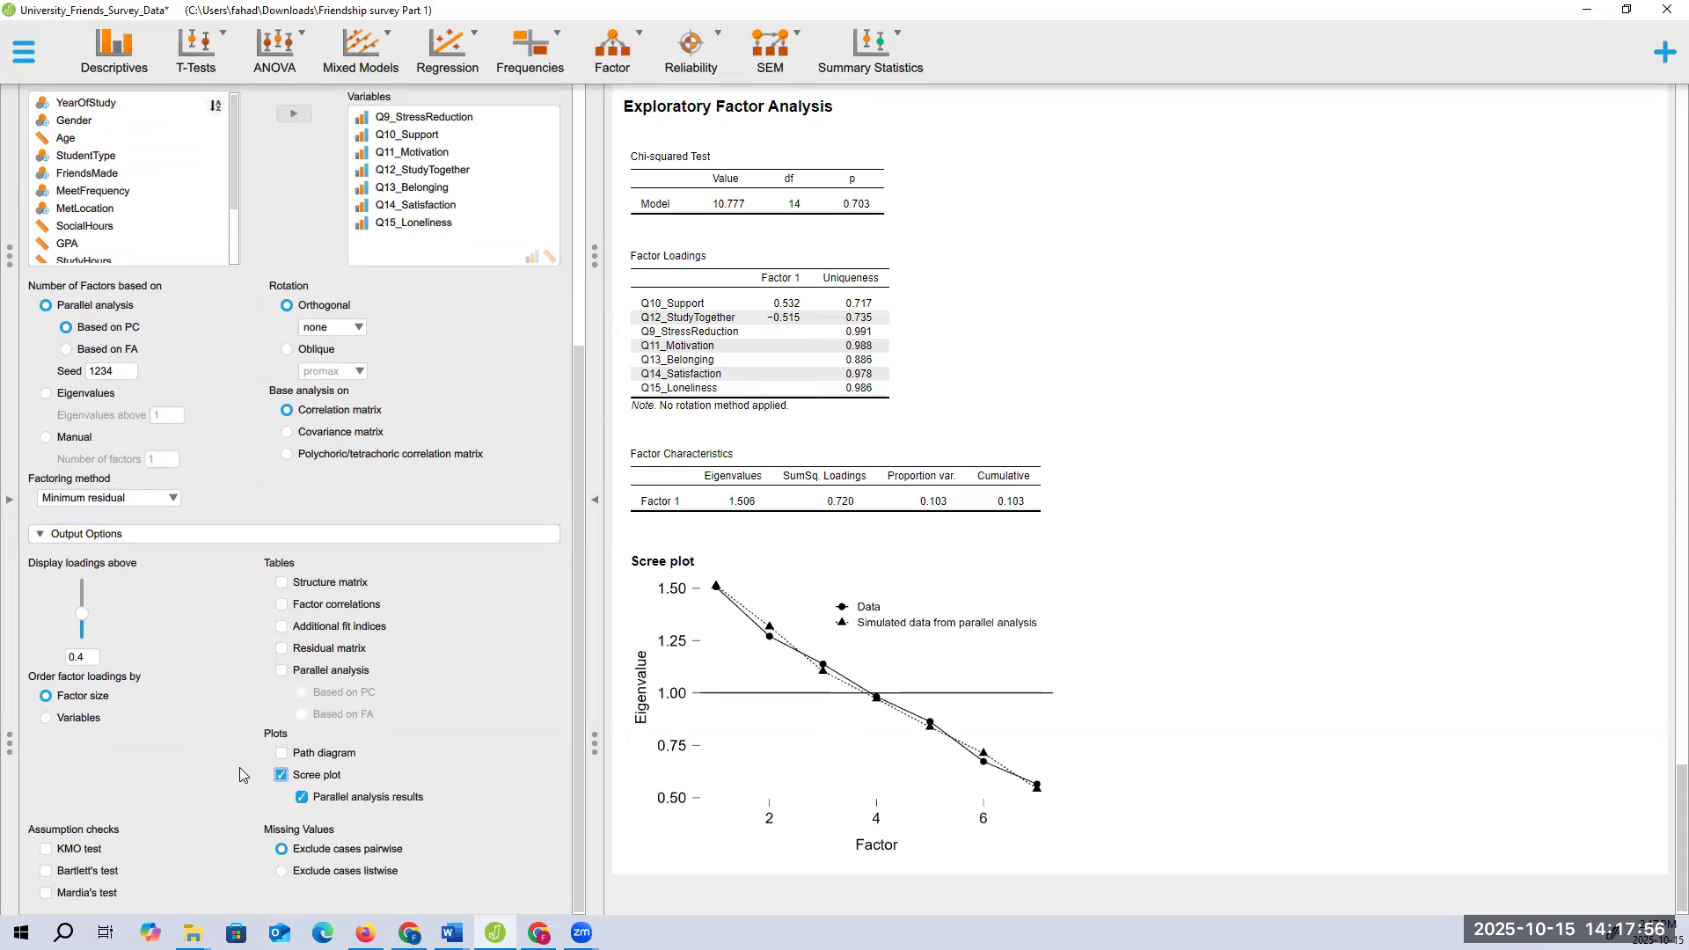
Set the orthogonal rotation method of the factor analysis to varimax
scroll(240, 768, up, 4)
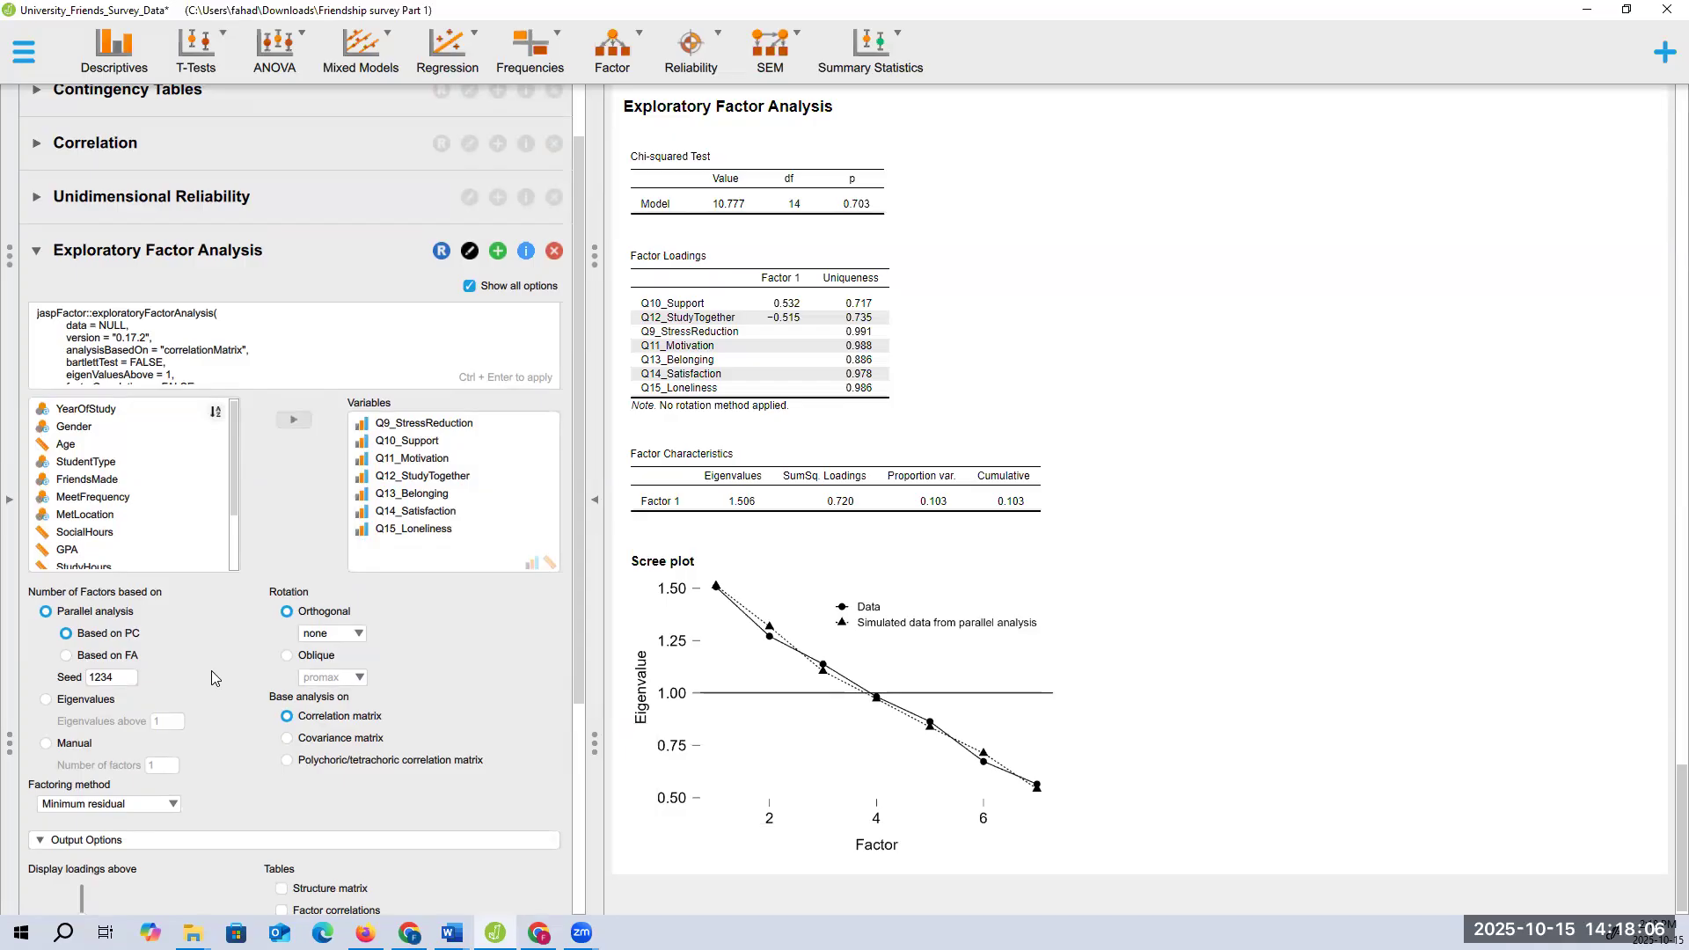
click(319, 641)
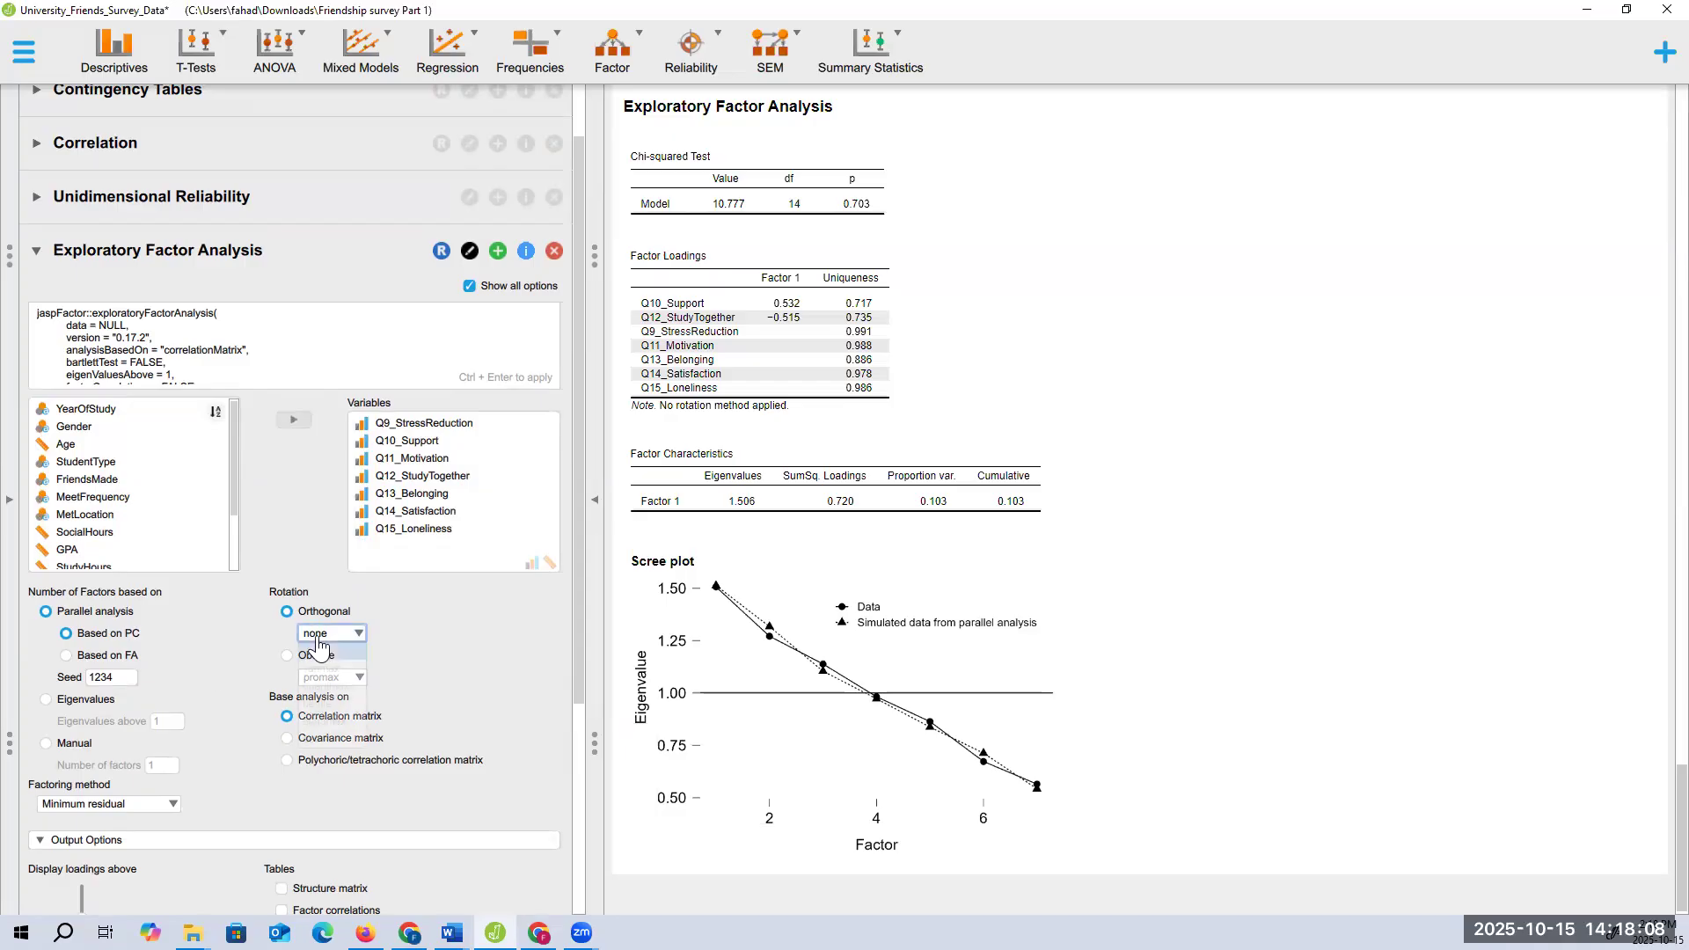
click(321, 668)
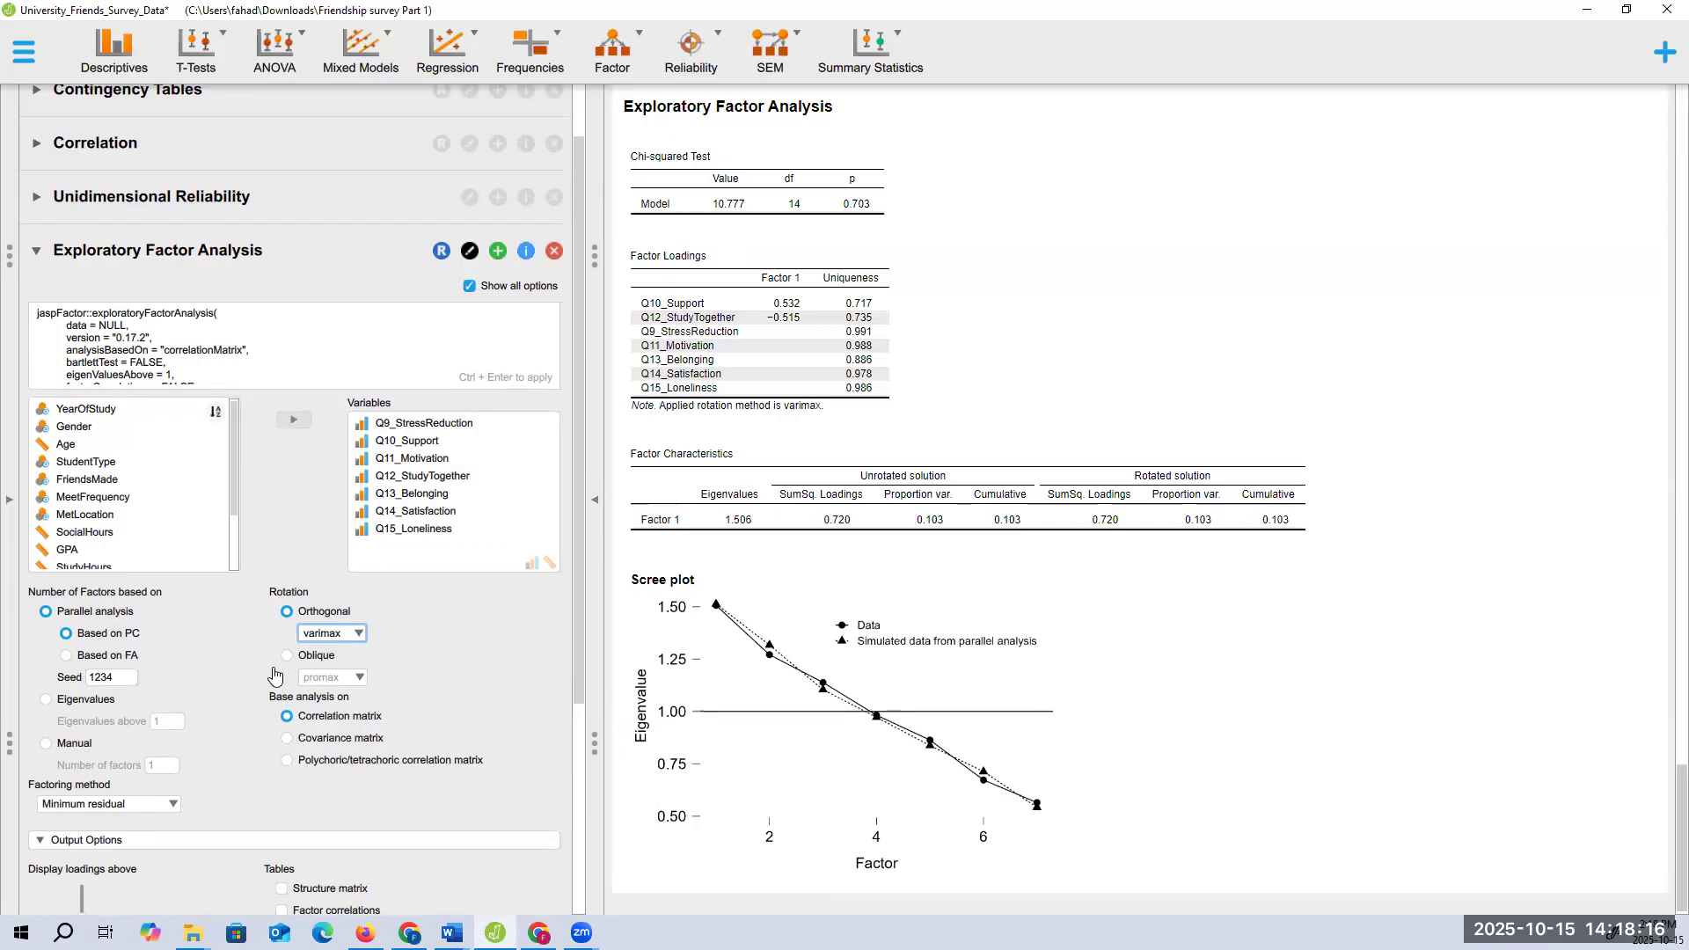
Add the KMO test and Bartlett's test as assumption checks of the Exploratory Factor Analysis
scroll(274, 676, down, 4)
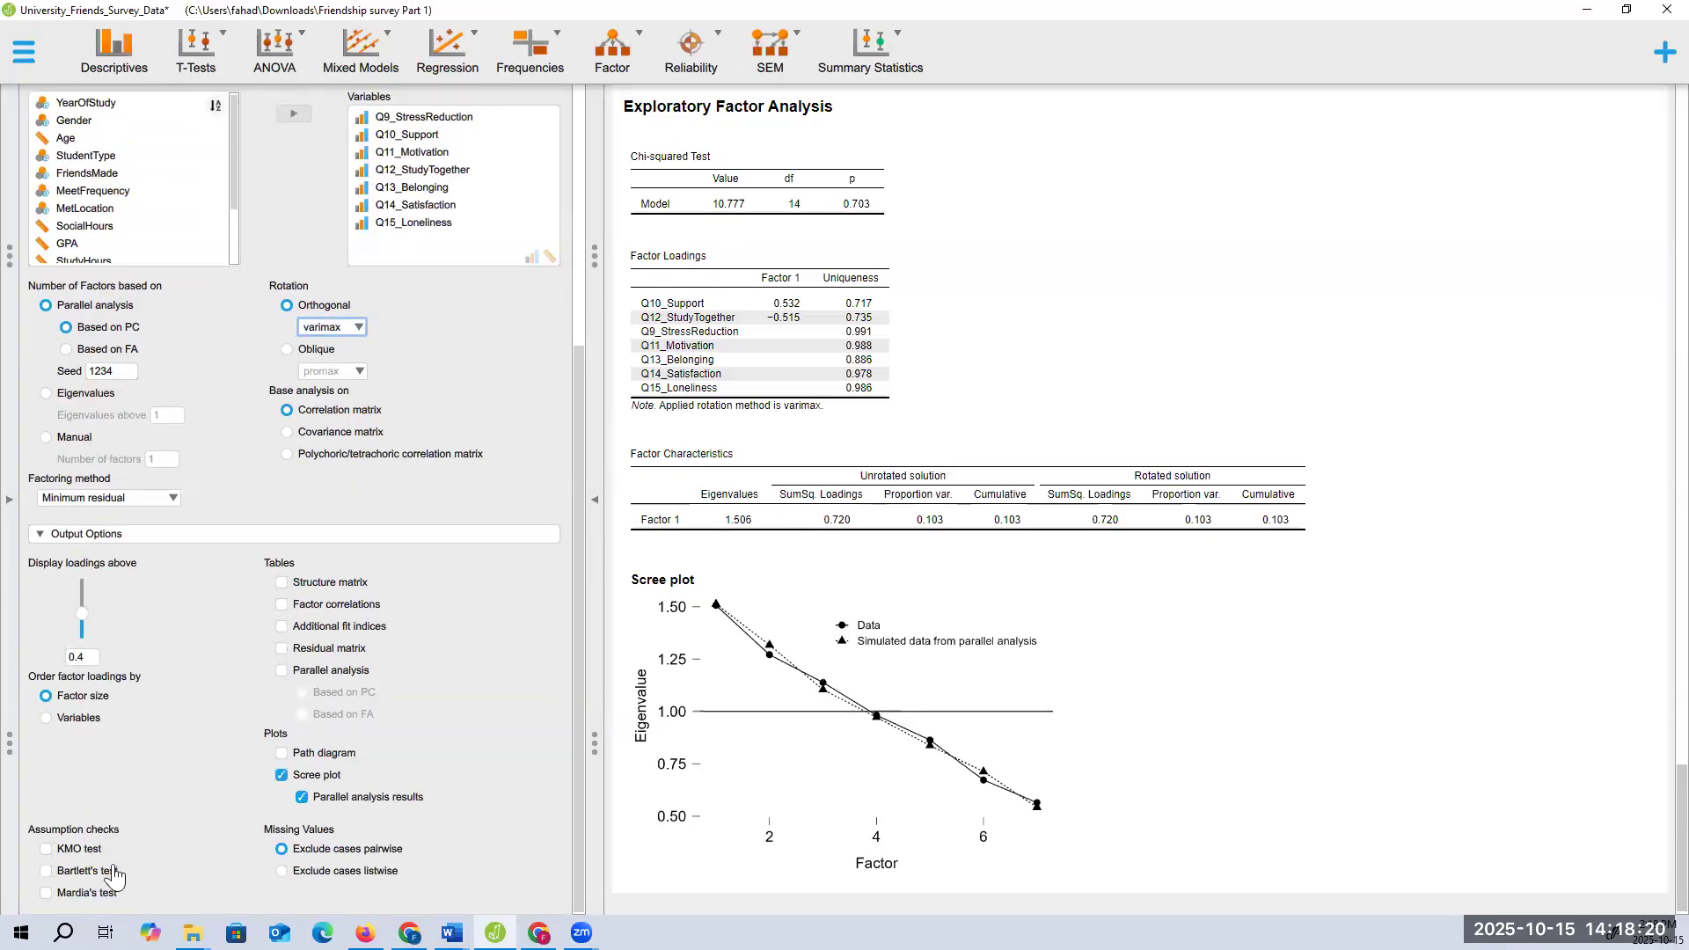
click(46, 850)
click(47, 871)
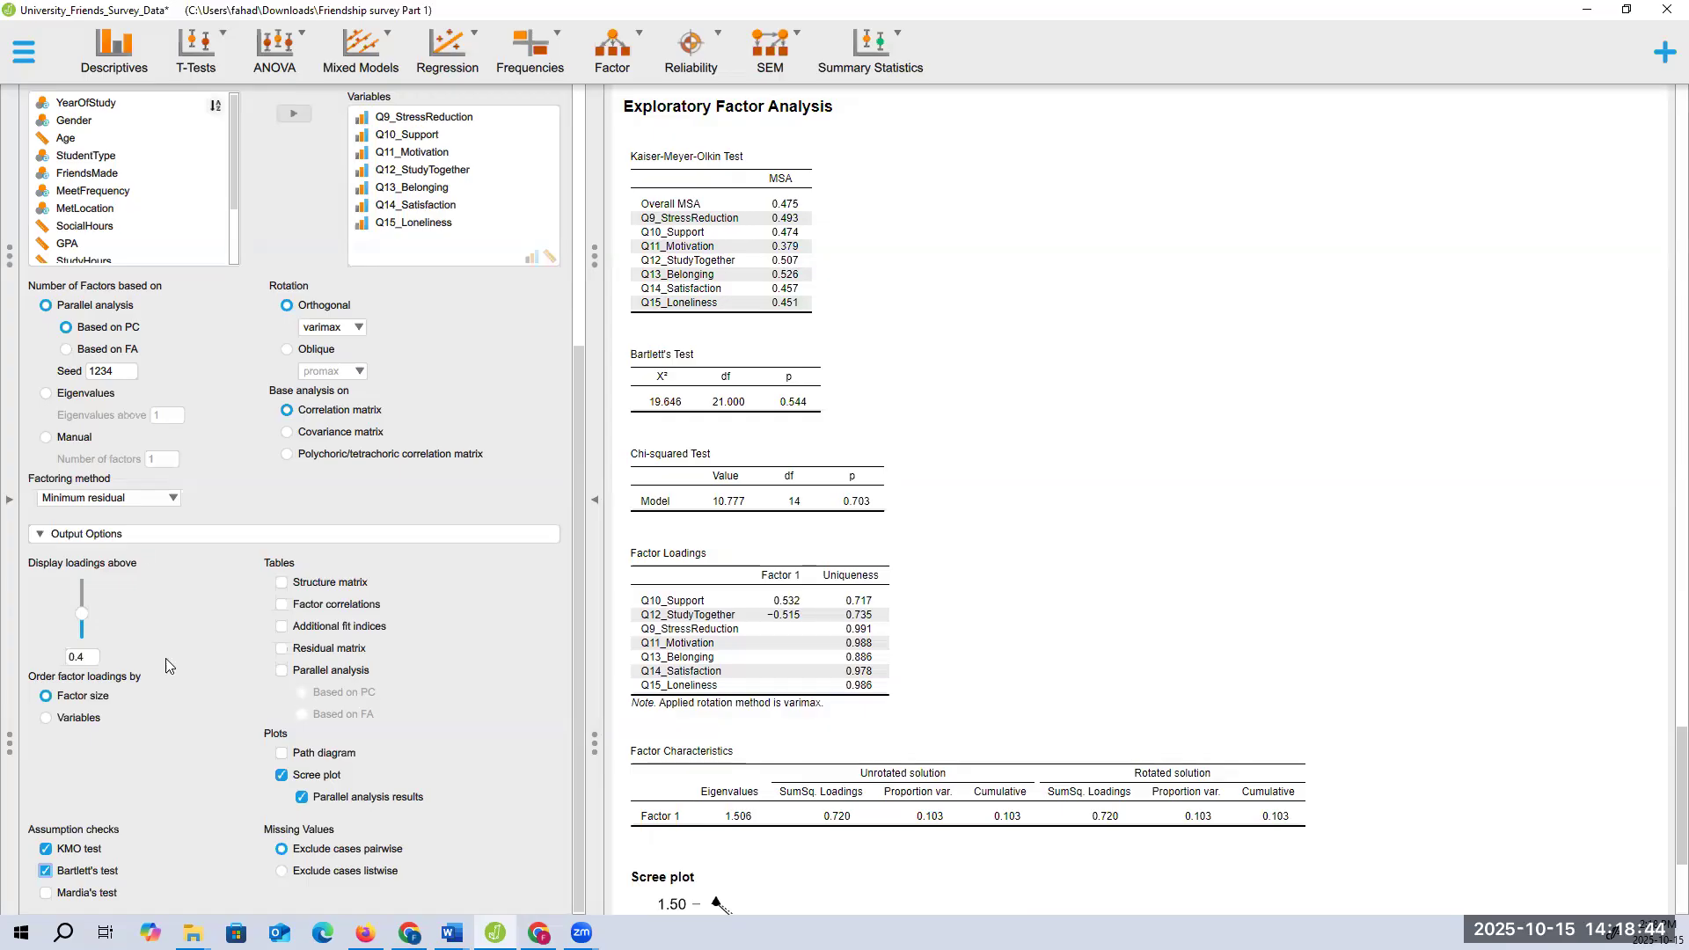
Base the factor analysis's parallel analysis on FA and review the loadings and scree plot
click(70, 350)
scroll(813, 586, down, 5)
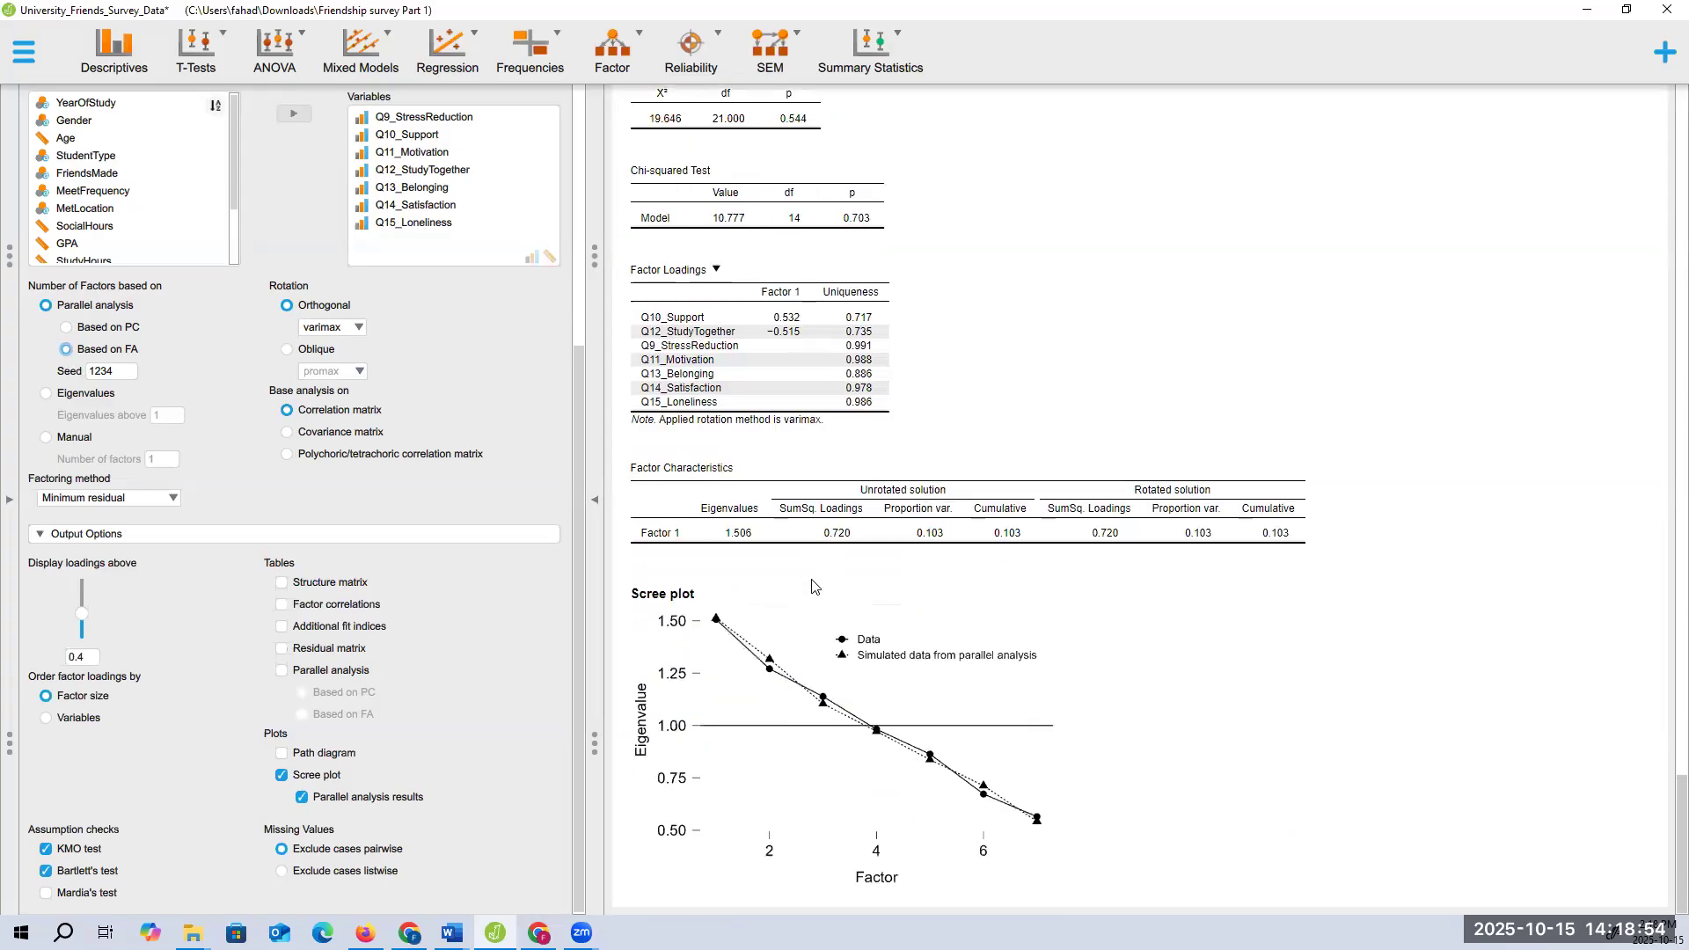
scroll(813, 586, up, 1)
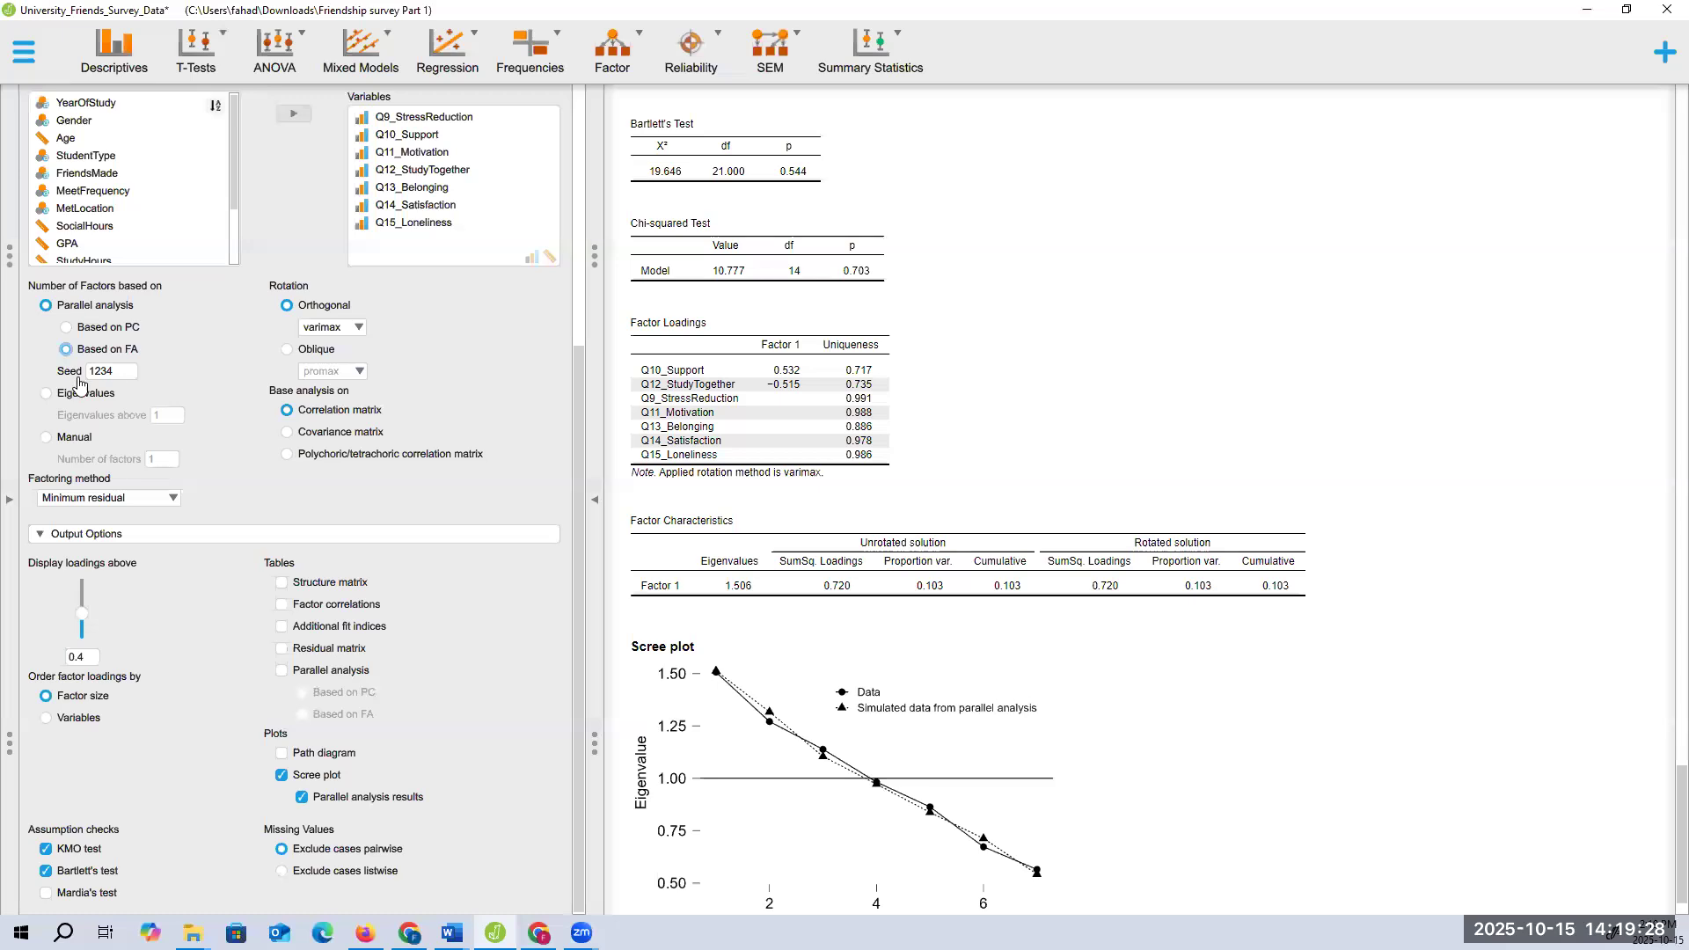
Set the number of factors to be based on eigenvalues above 1 and review the output tables
click(47, 396)
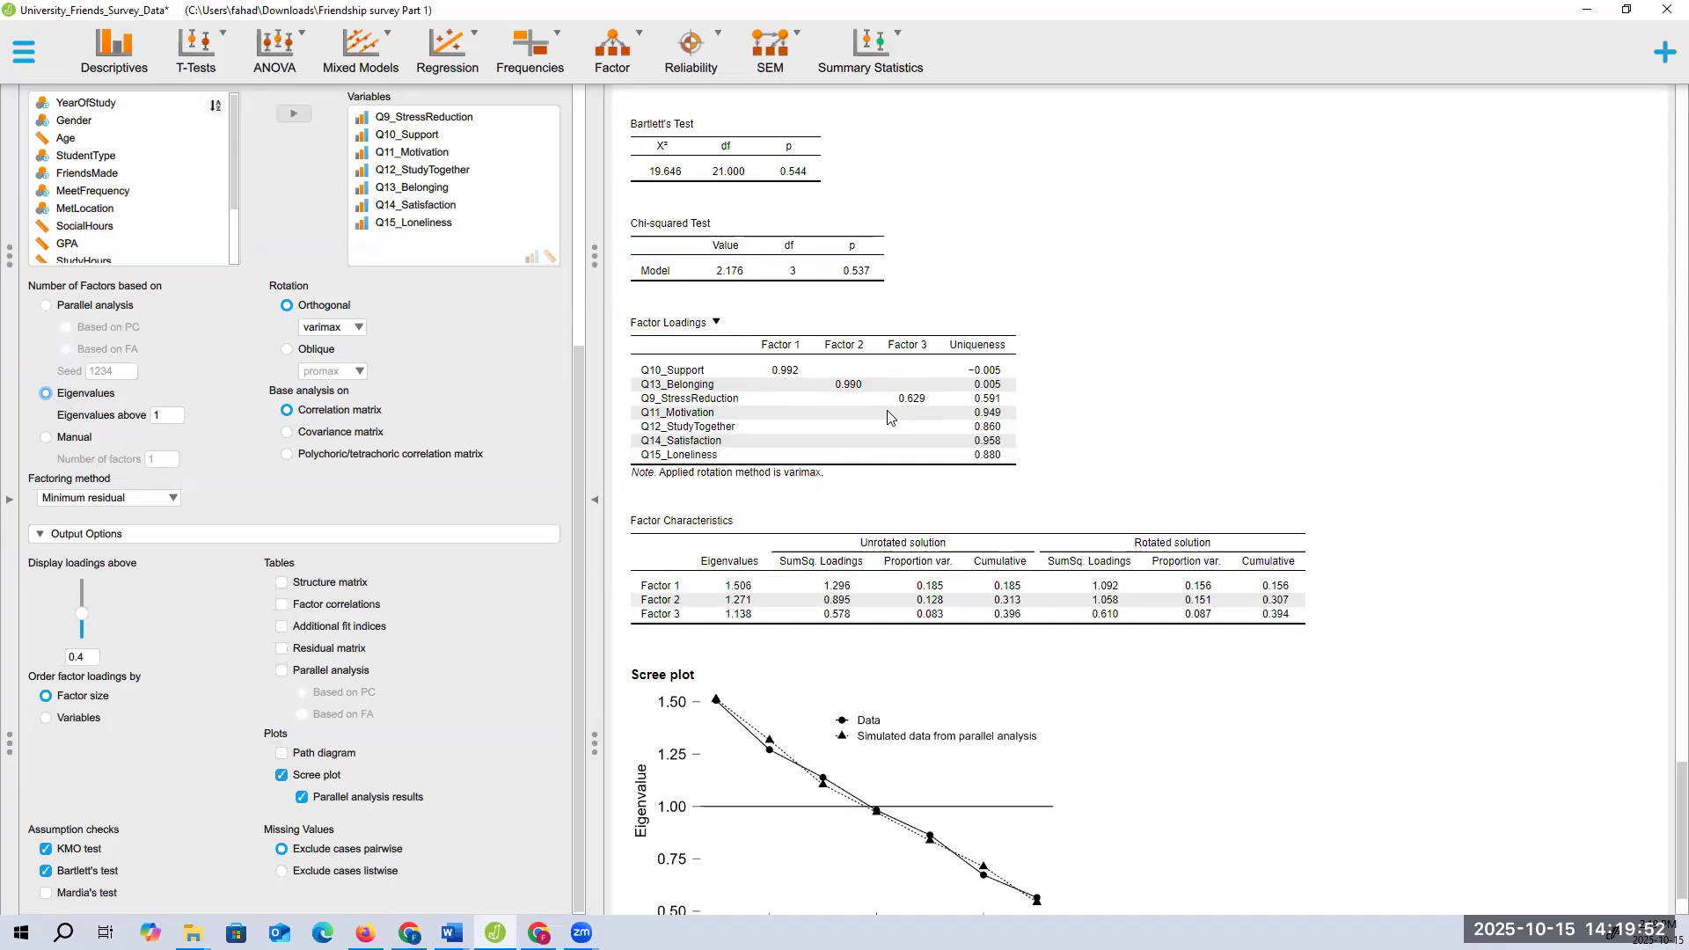
scroll(889, 417, down, 1)
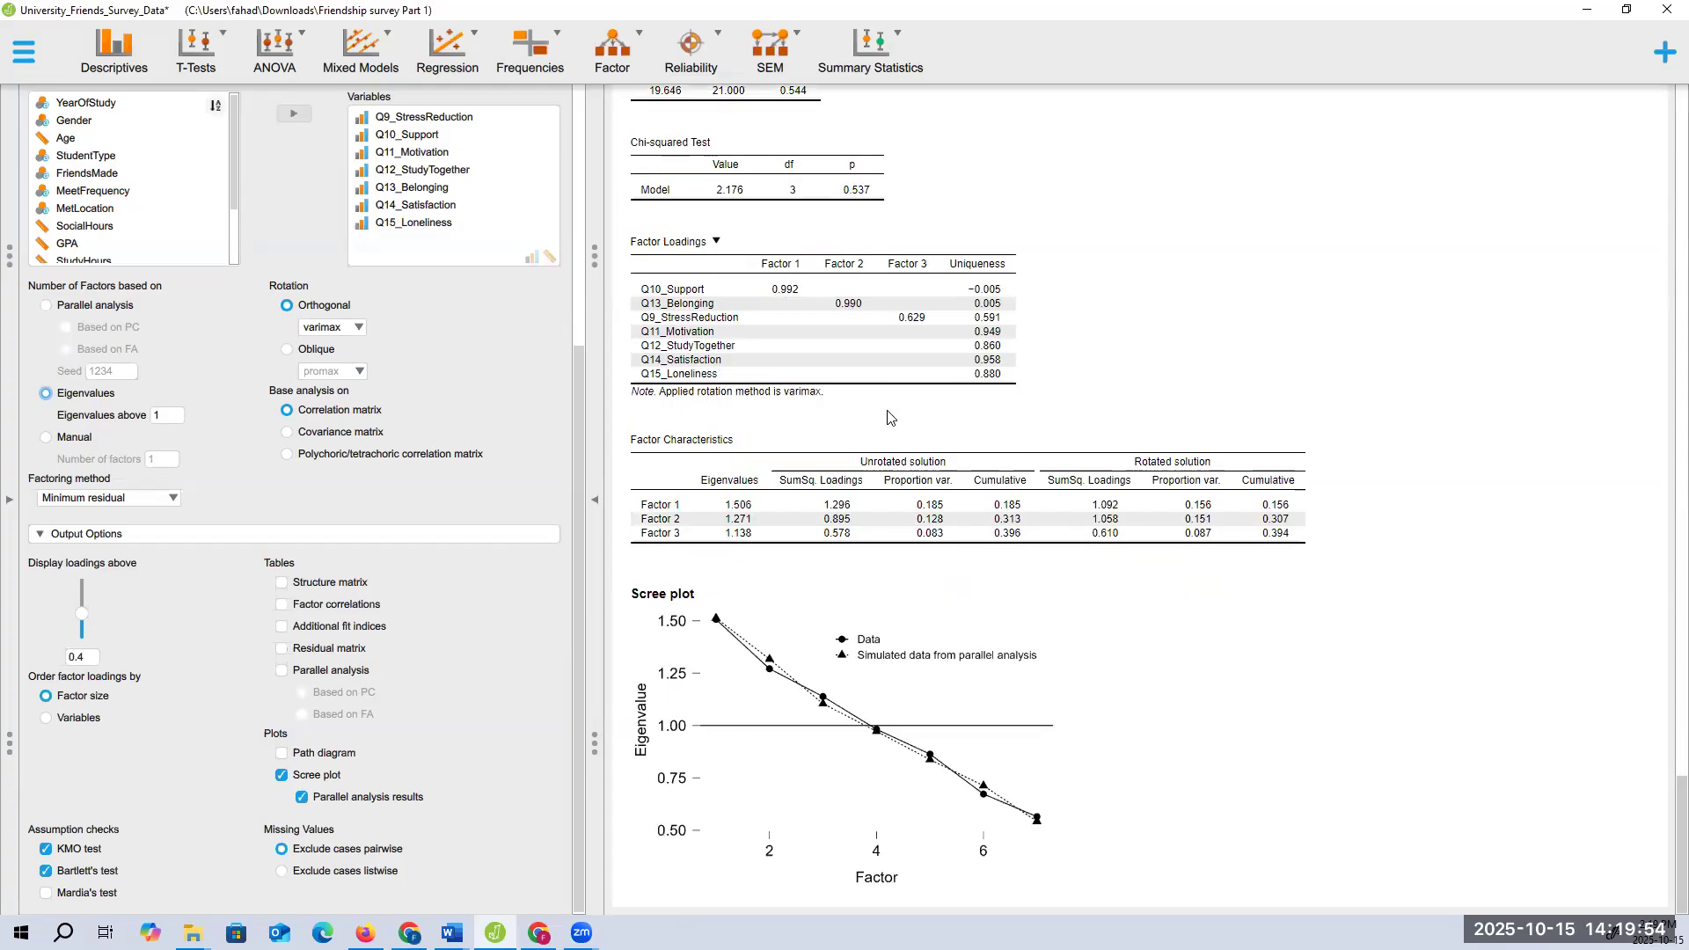
scroll(888, 417, up, 1)
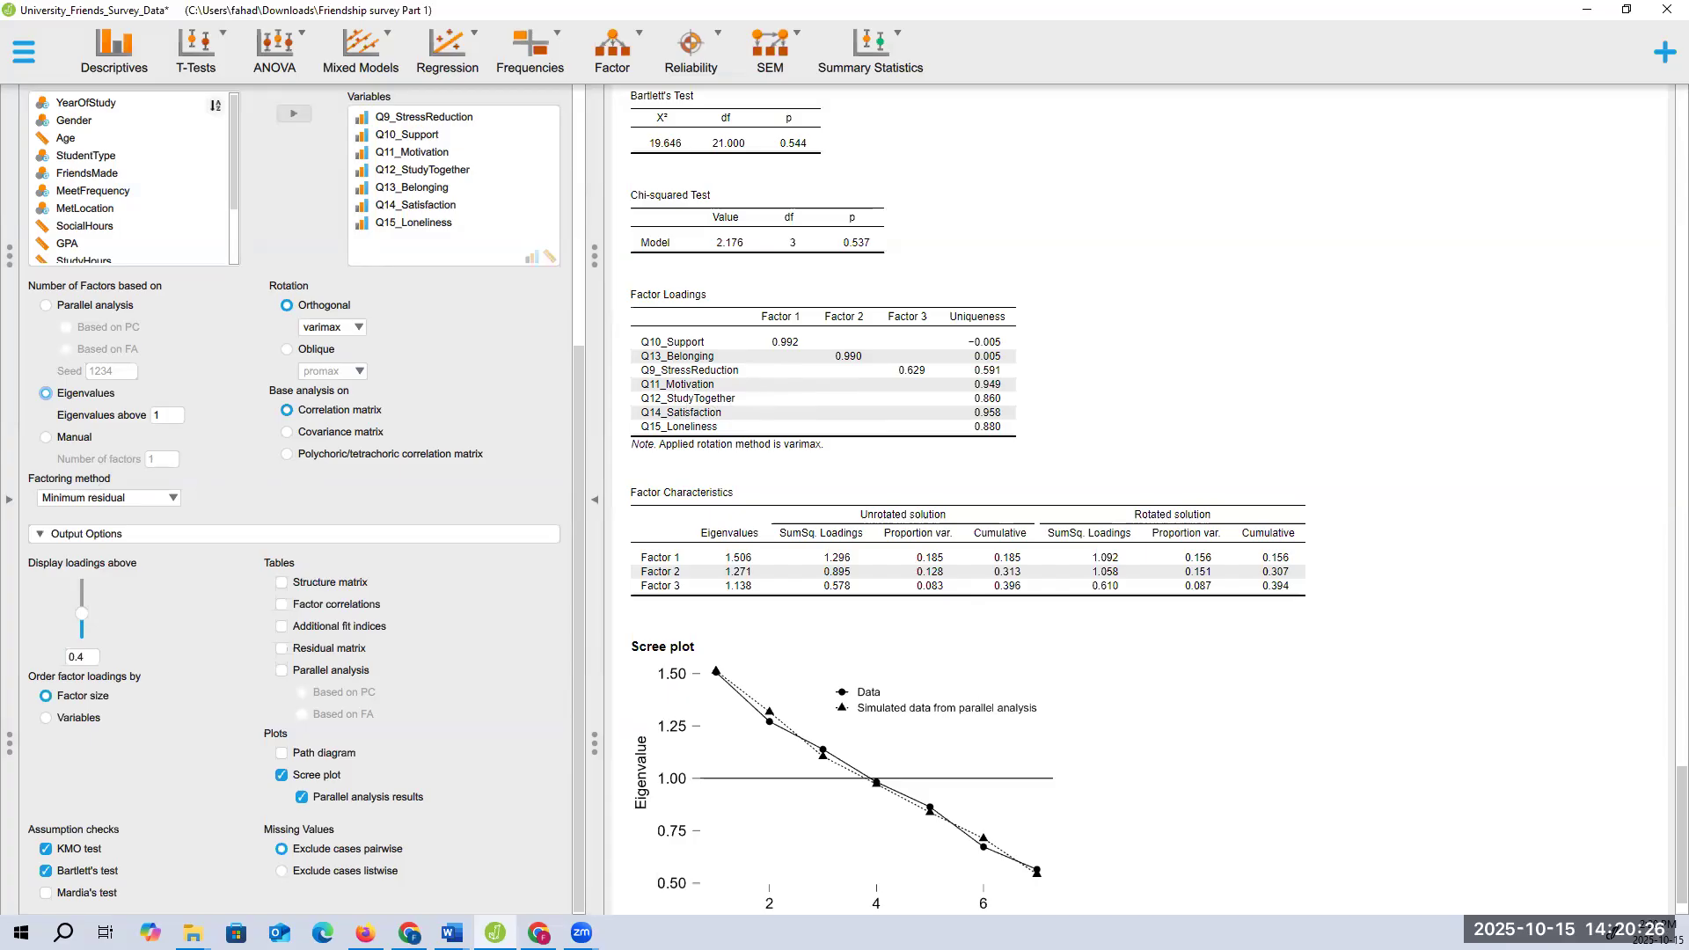
click(11, 508)
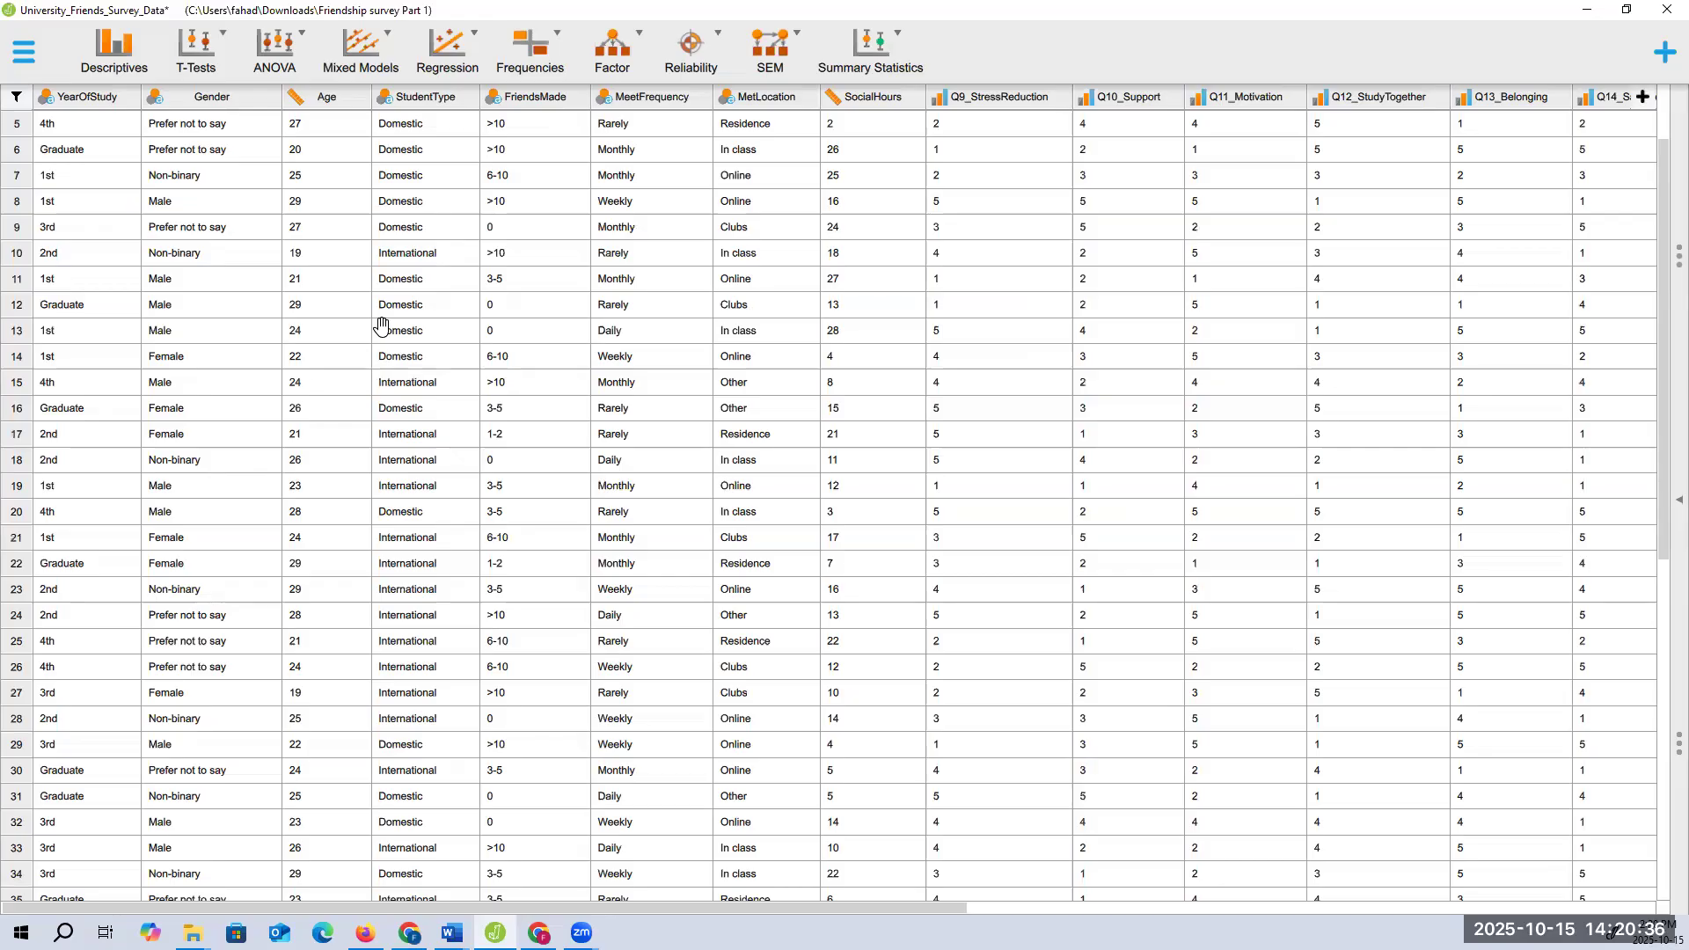
key(alt+Tab)
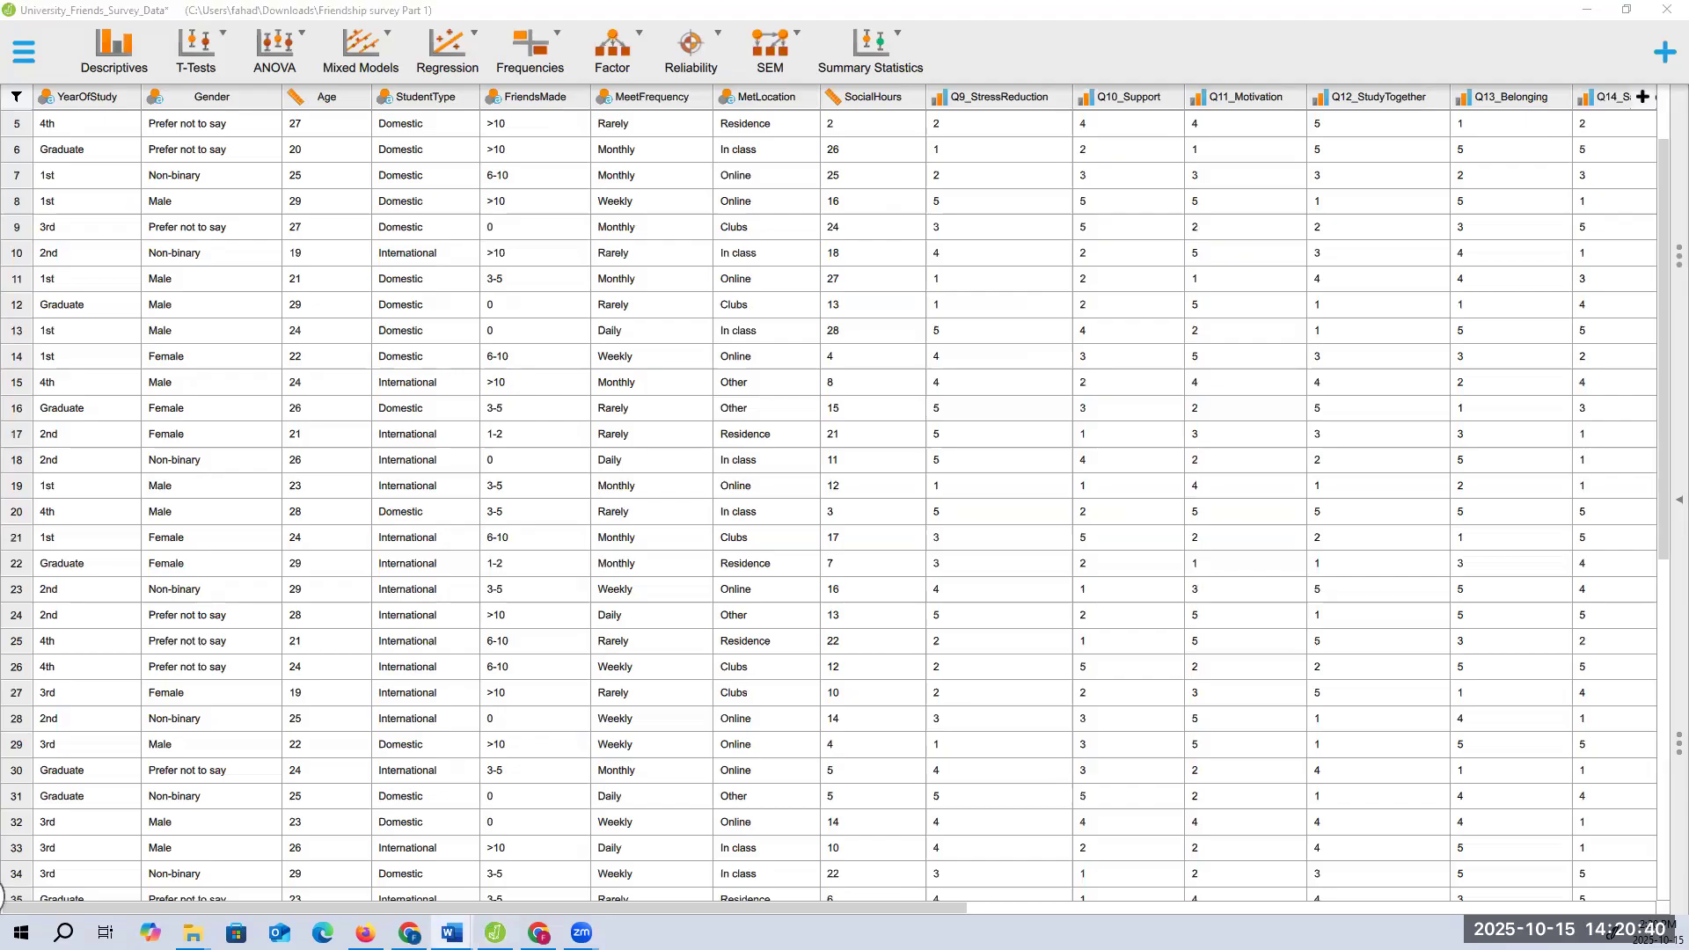
click(29, 42)
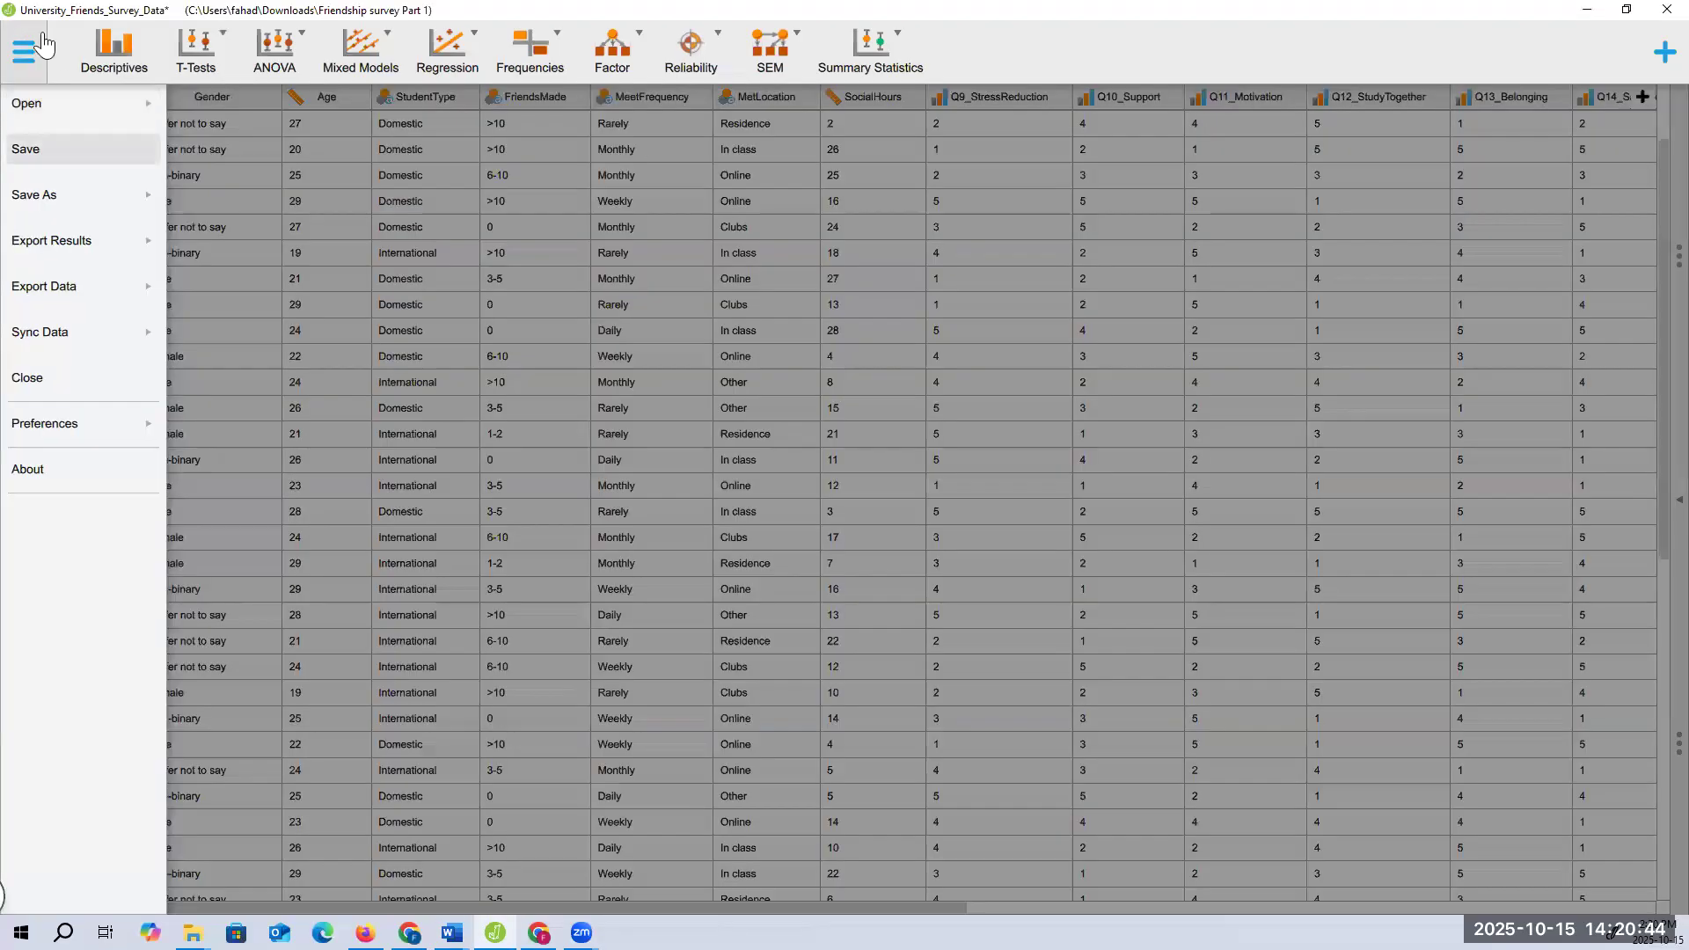
click(33, 44)
Start a classical Linear Regression with StressLevel as the dependent variable
click(446, 52)
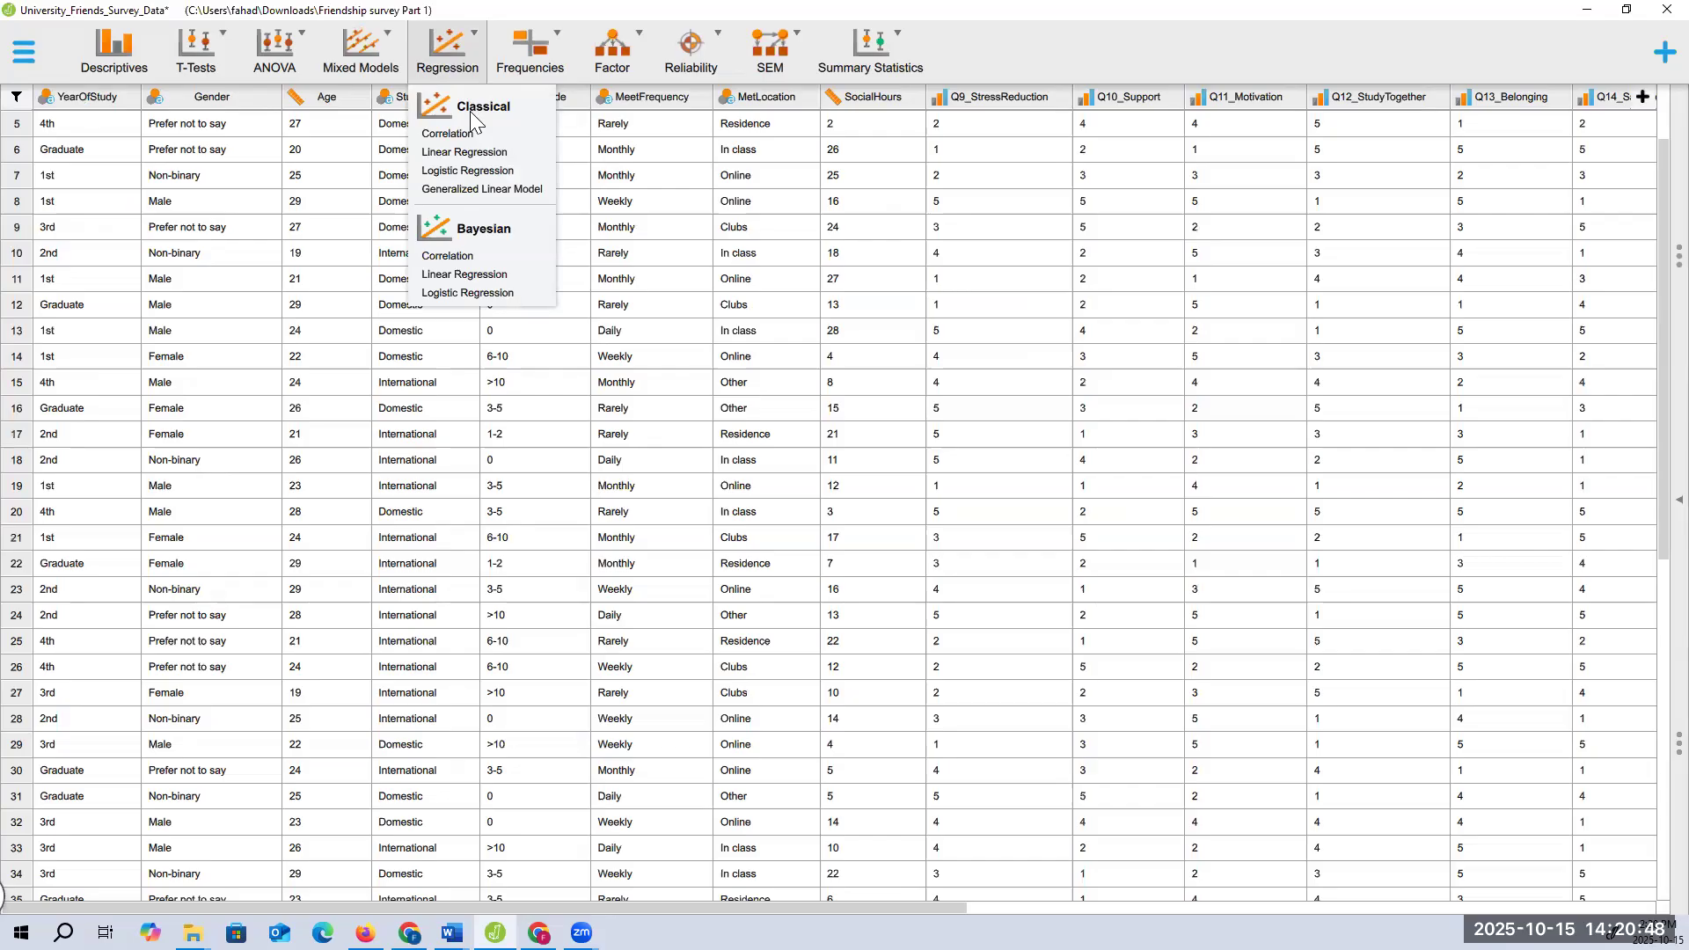
click(480, 154)
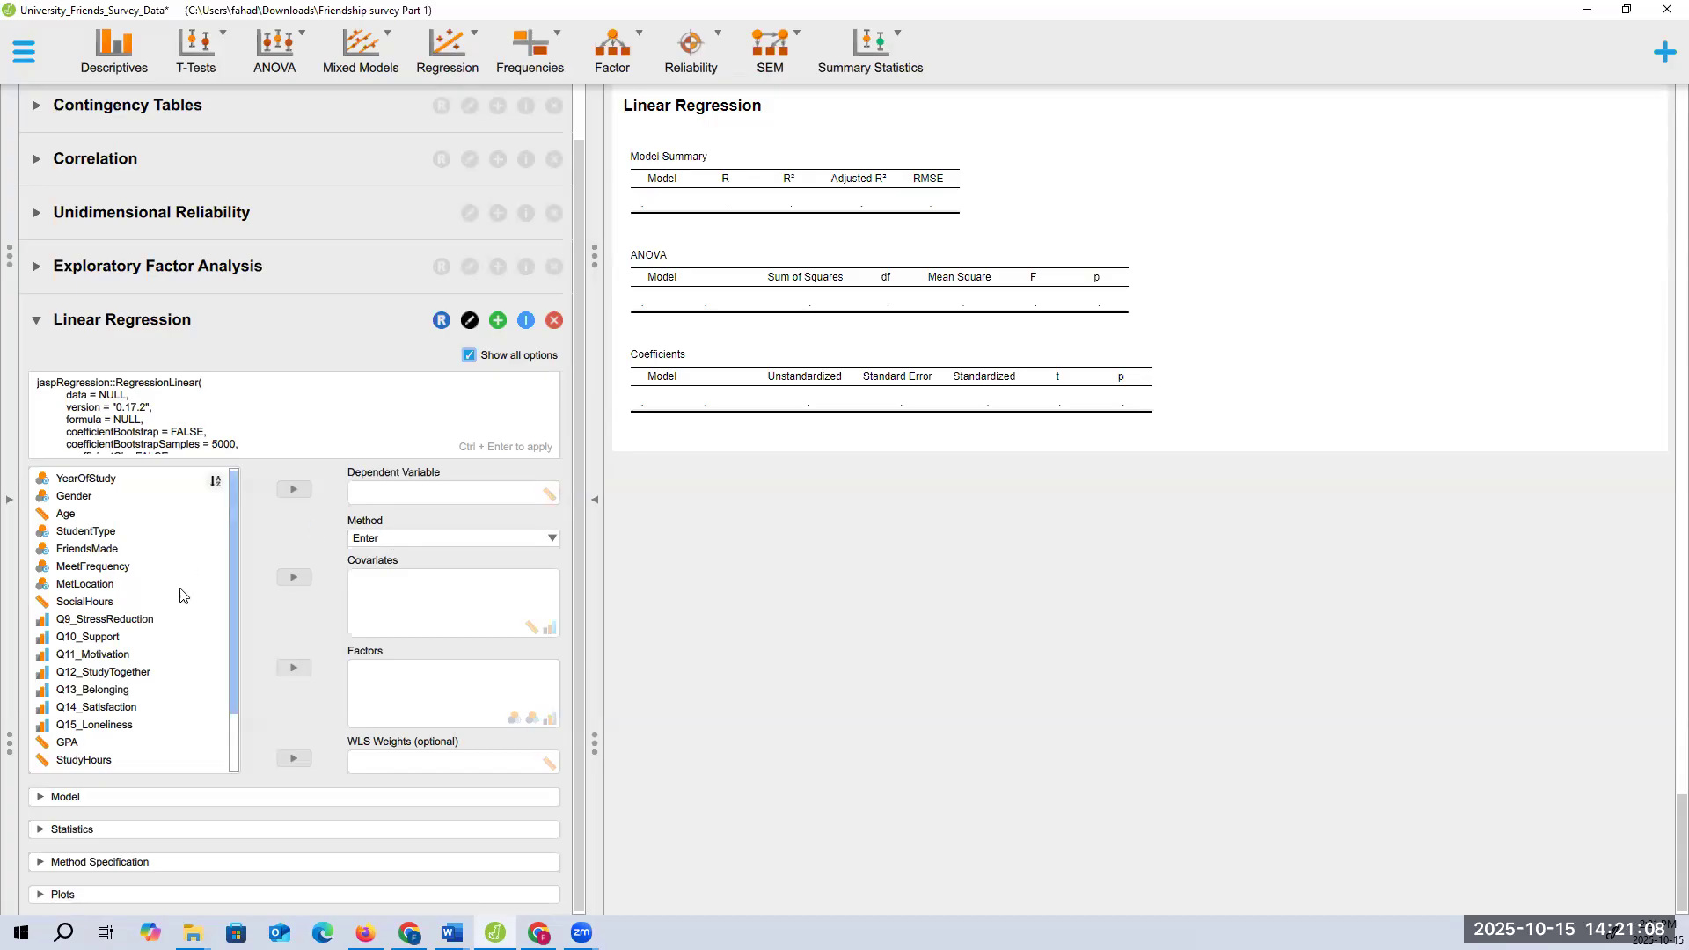
scroll(239, 706, up, 1)
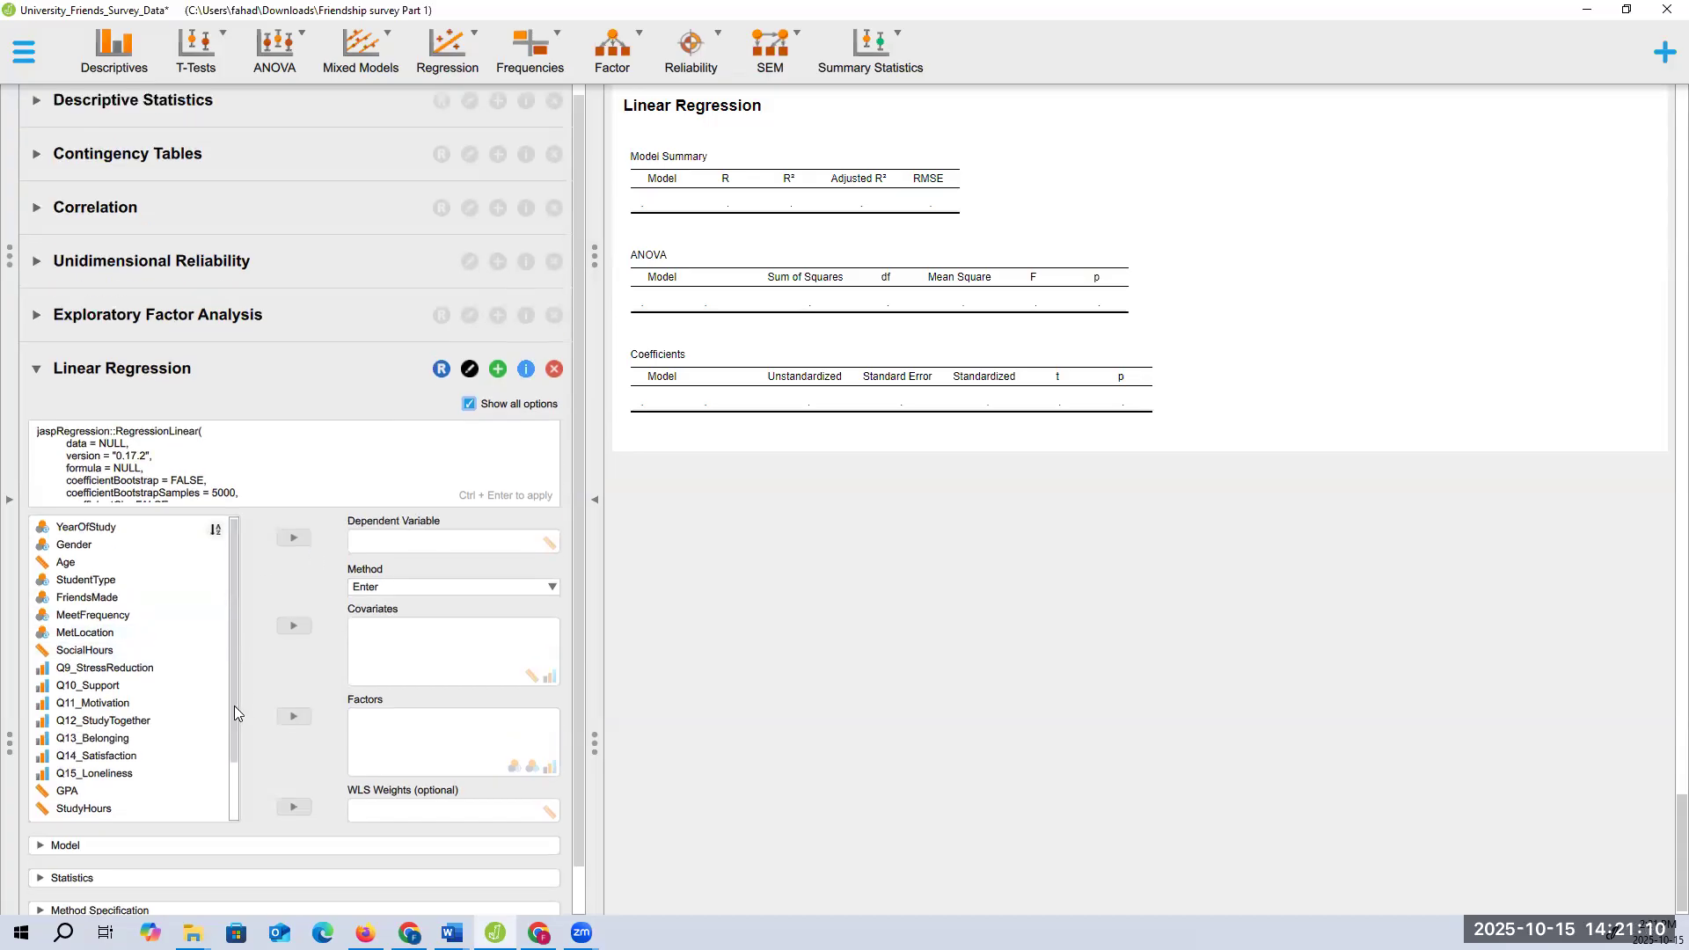
scroll(218, 795, down, 2)
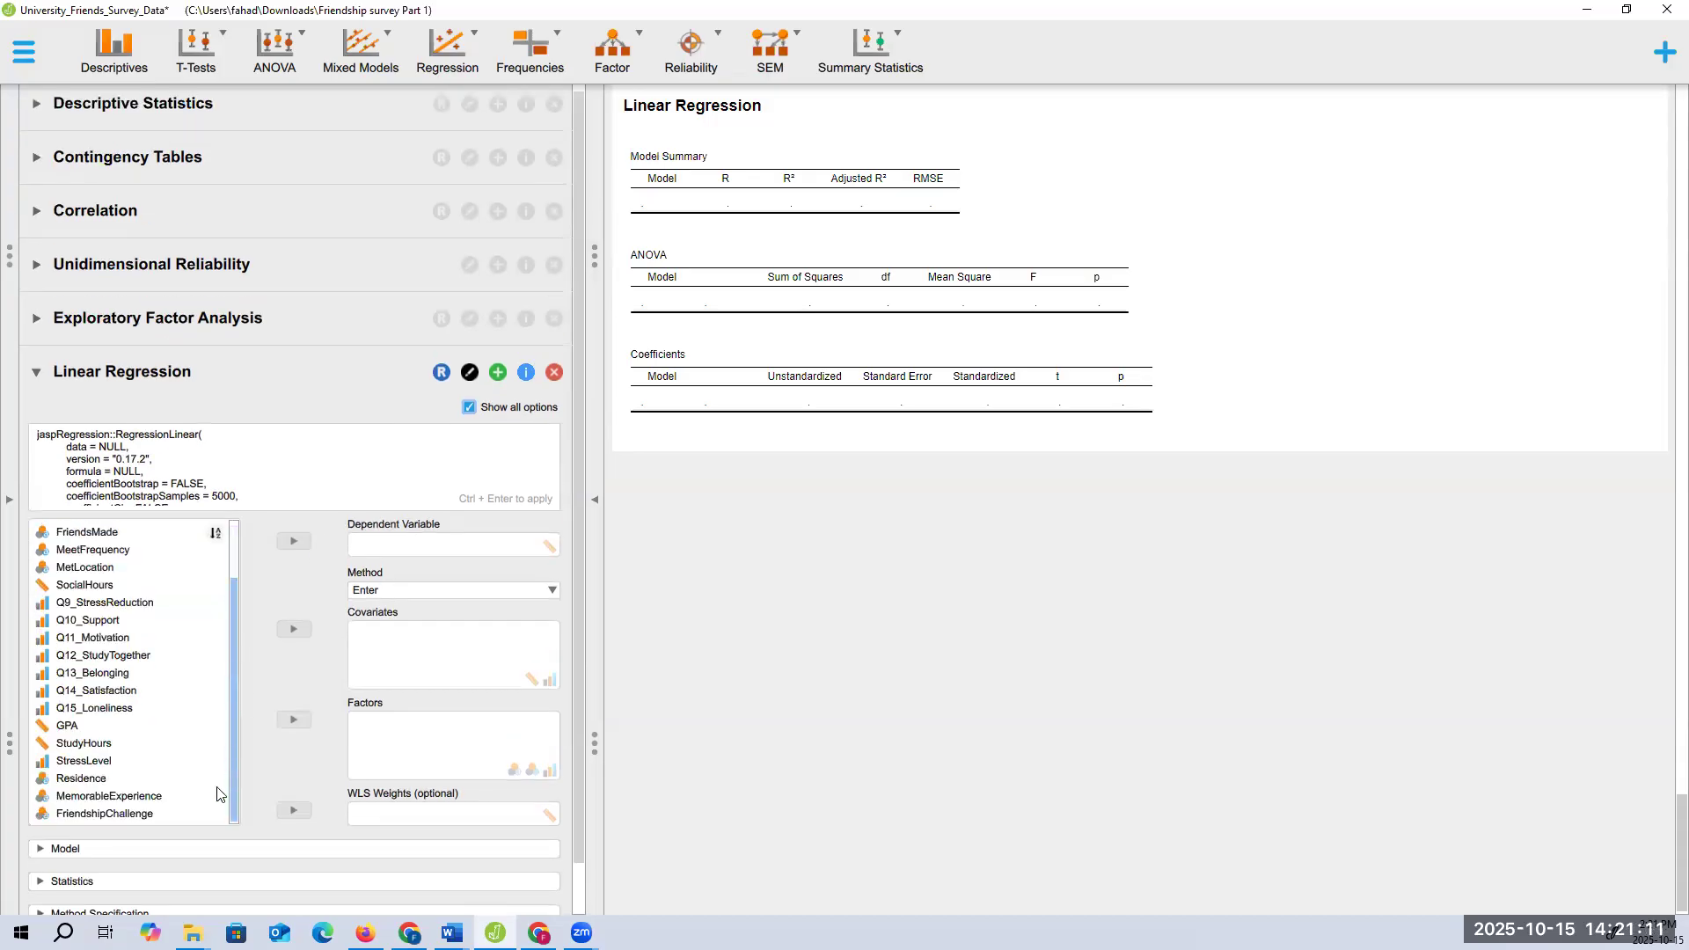
click(99, 762)
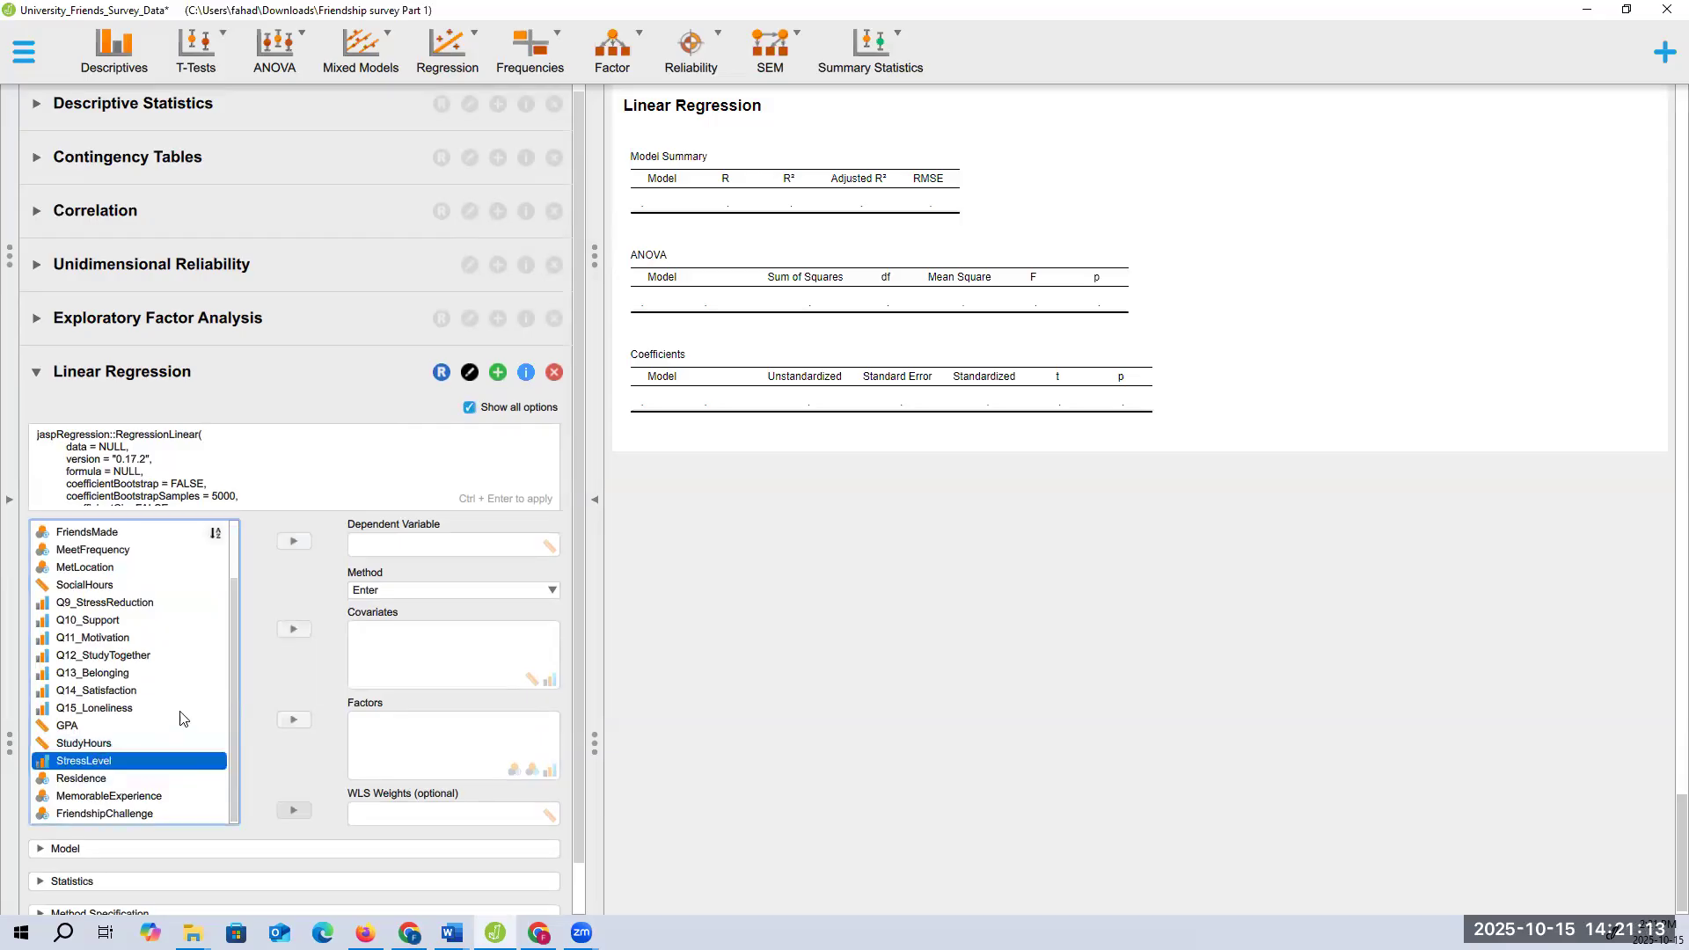
click(292, 543)
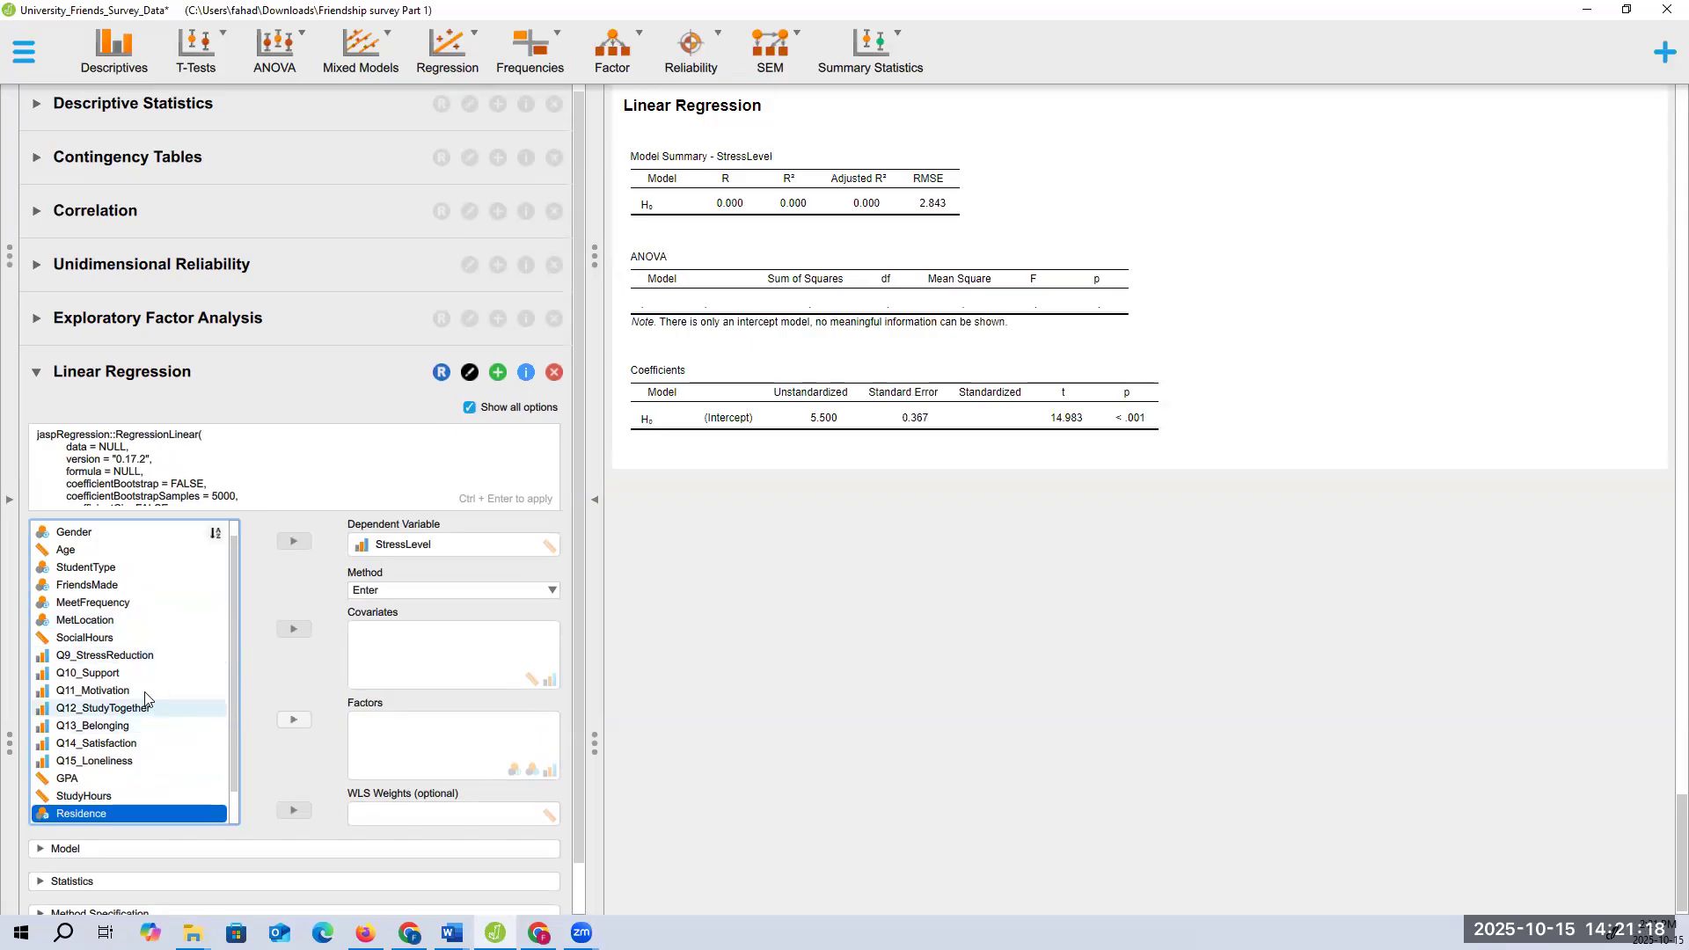
Add Q9_StressReduction, Q10_Support and Q13_Belonging as factors of the linear regression
click(113, 656)
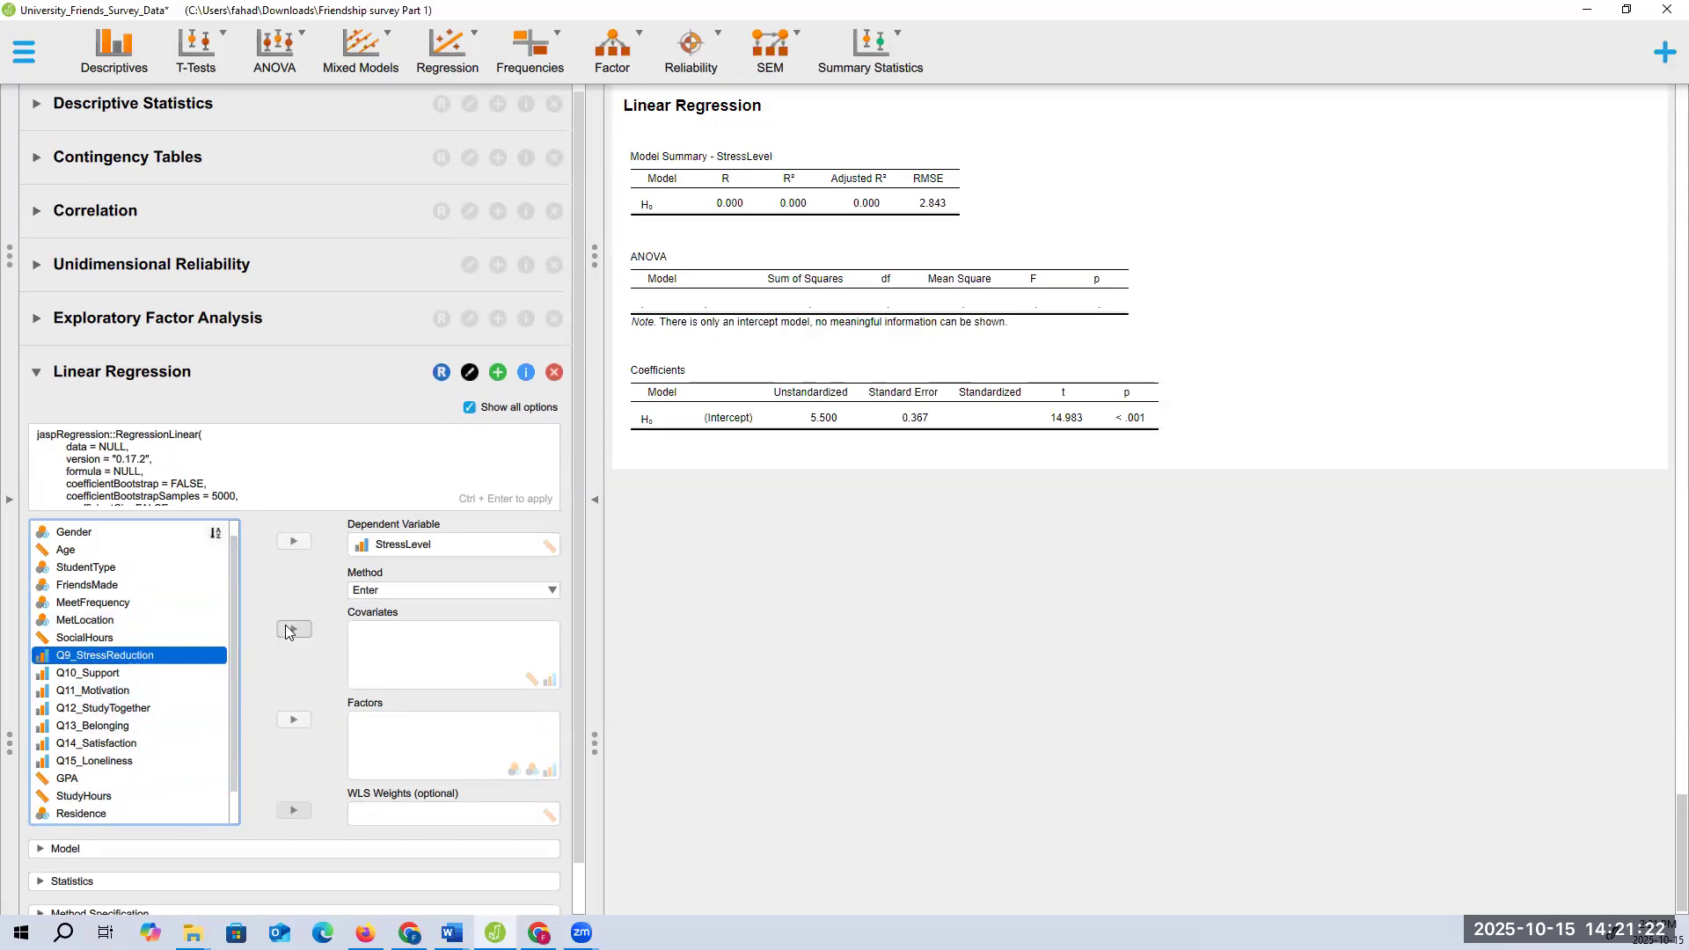
click(306, 723)
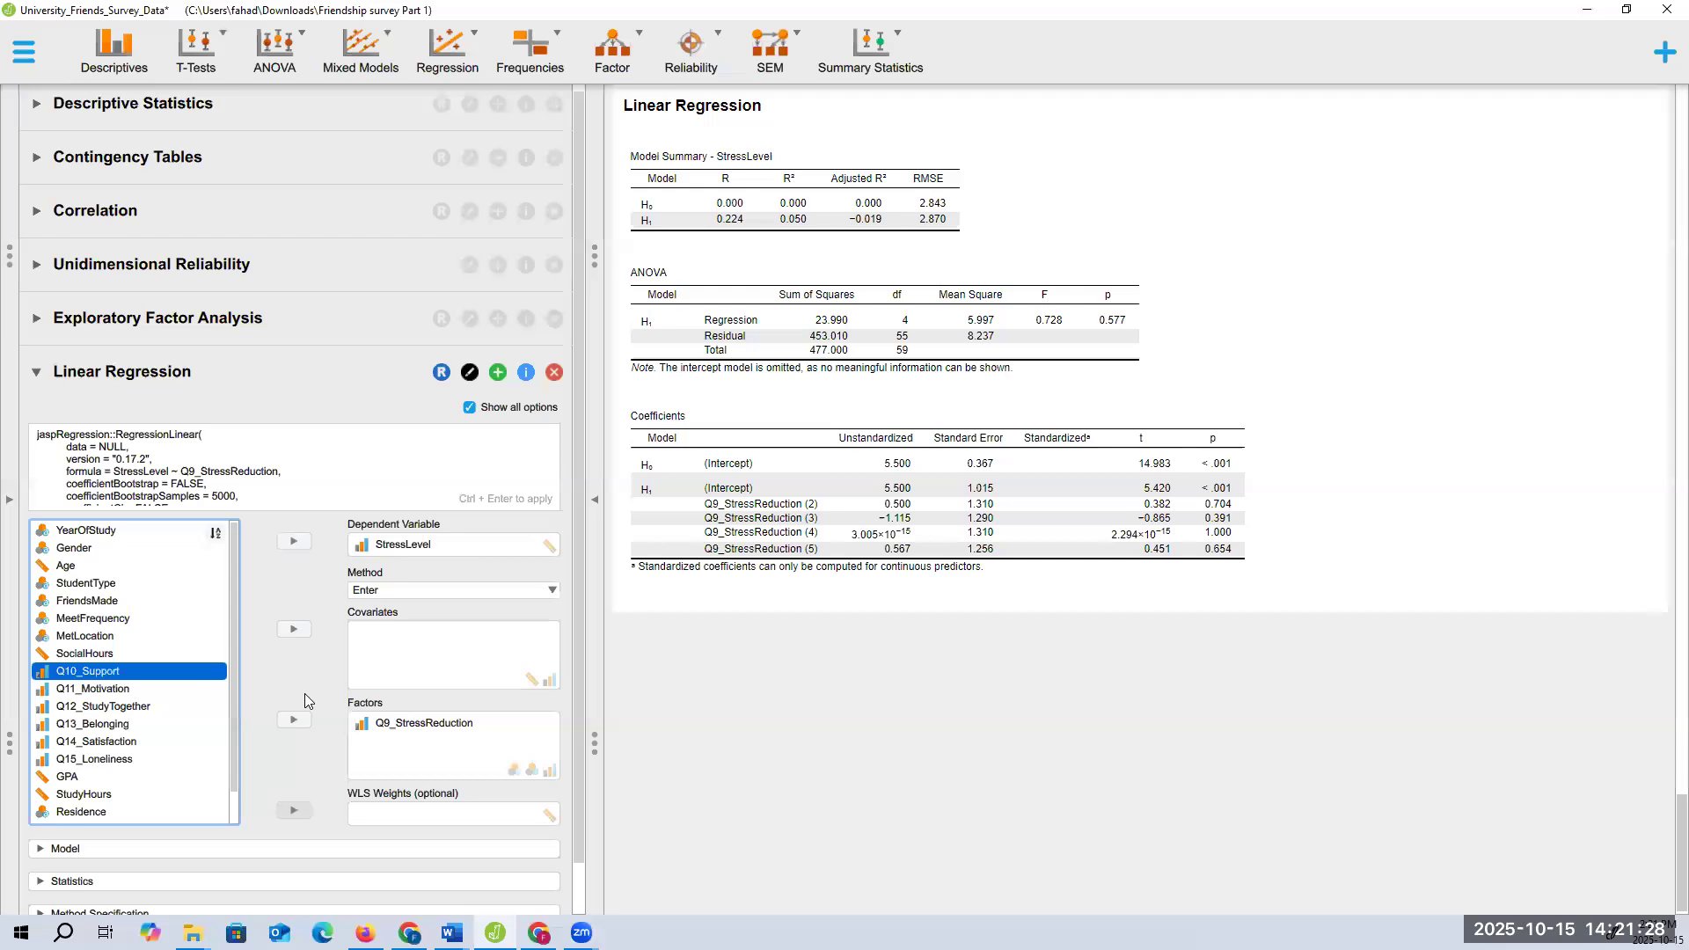
scroll(303, 690, down, 1)
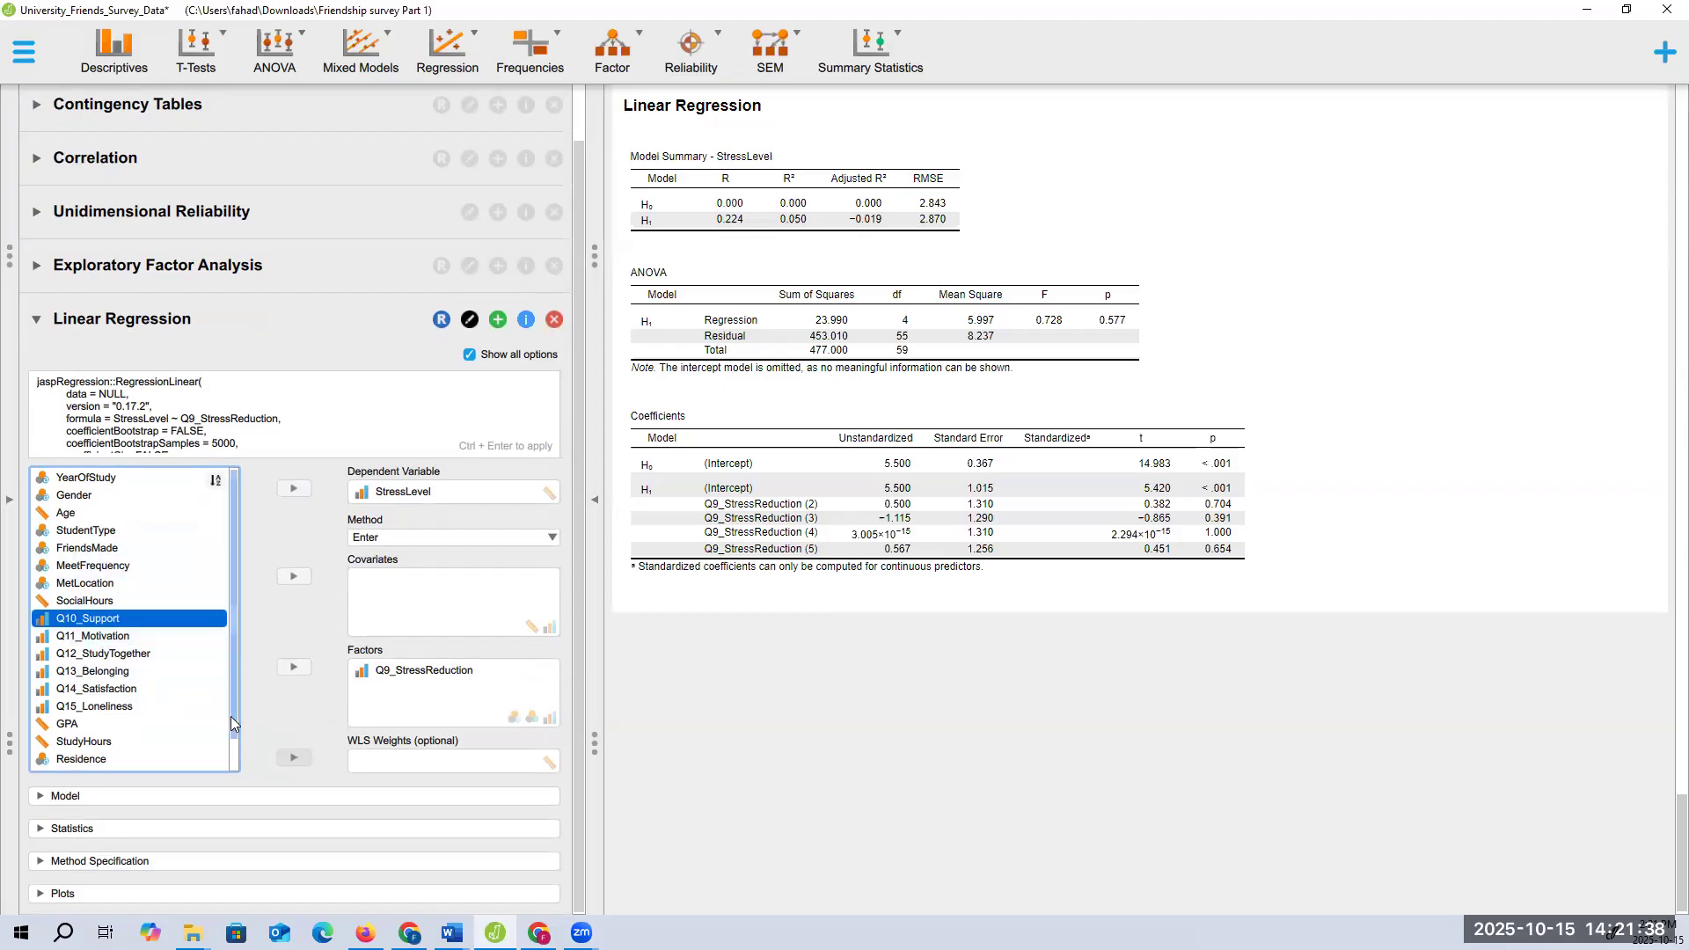
scroll(231, 716, down, 1)
scroll(234, 709, up, 1)
click(294, 667)
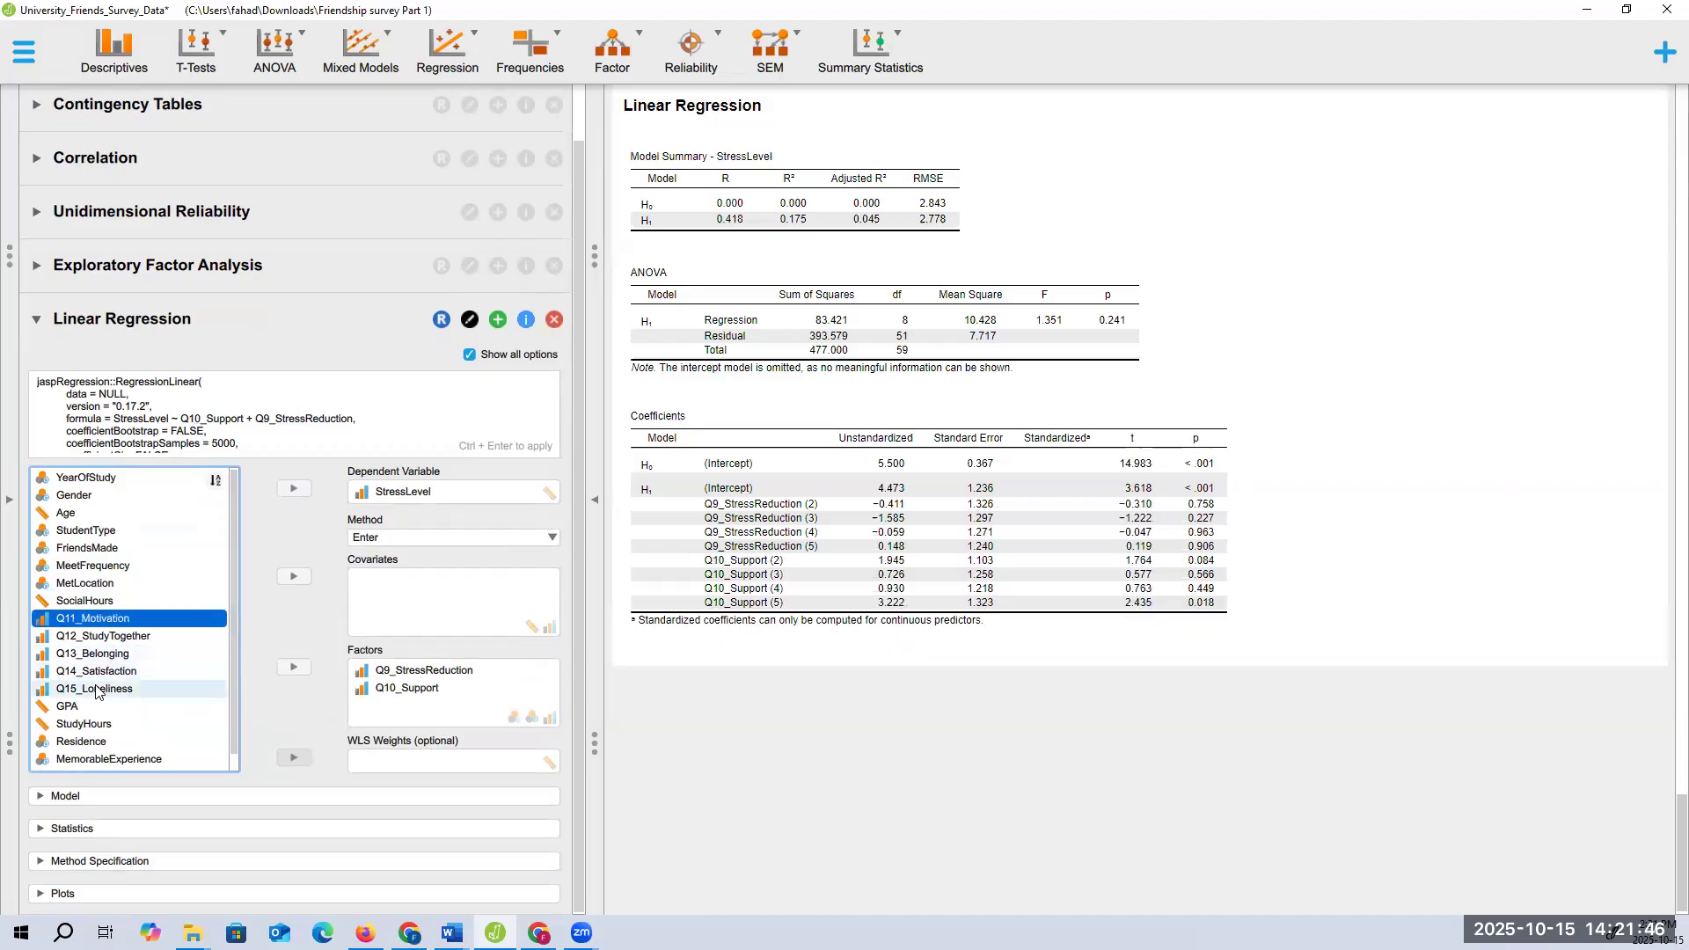
click(99, 658)
click(294, 667)
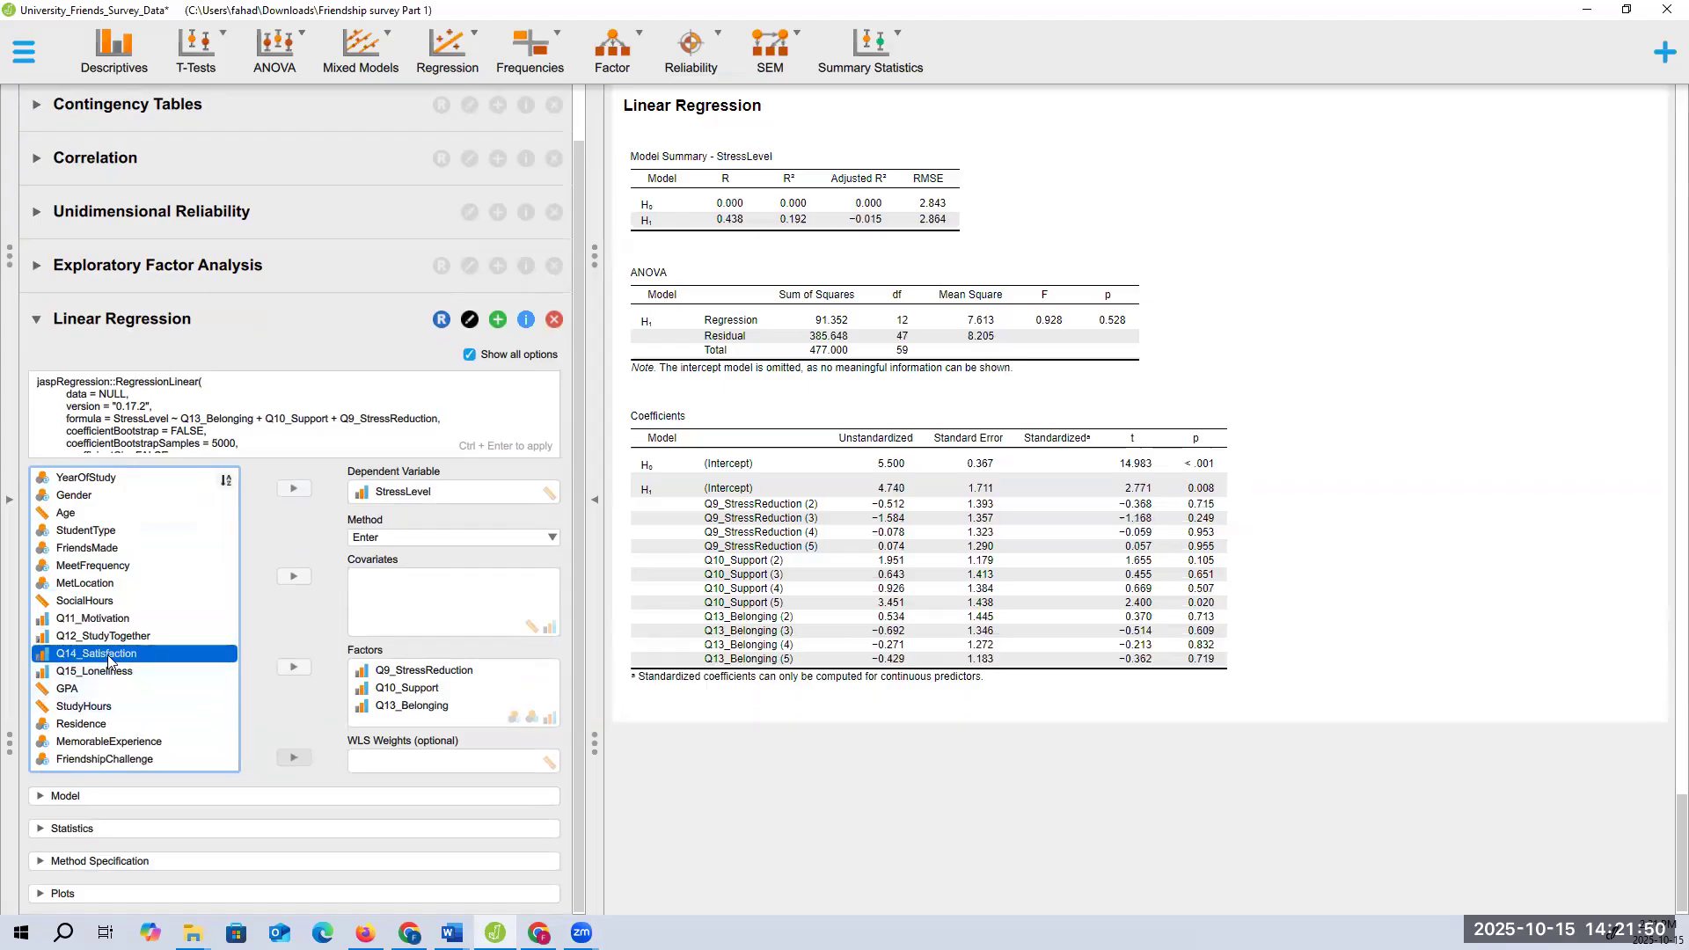
Examine the linear regression's coefficients, its statistics options and its model terms
click(100, 601)
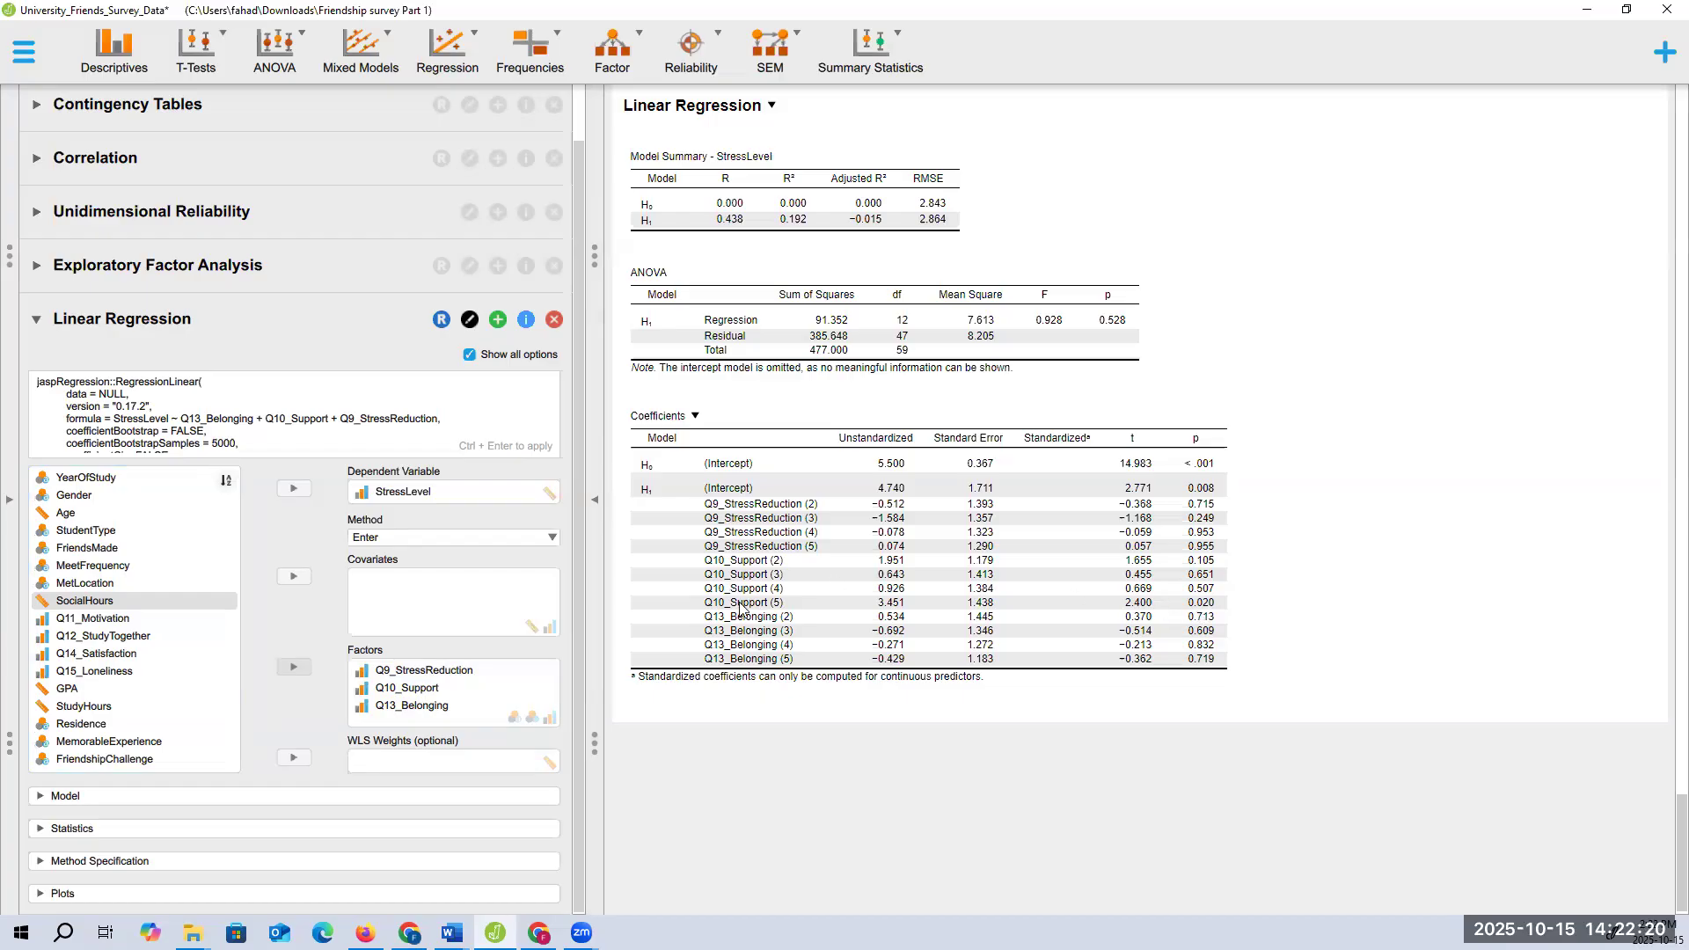
click(452, 933)
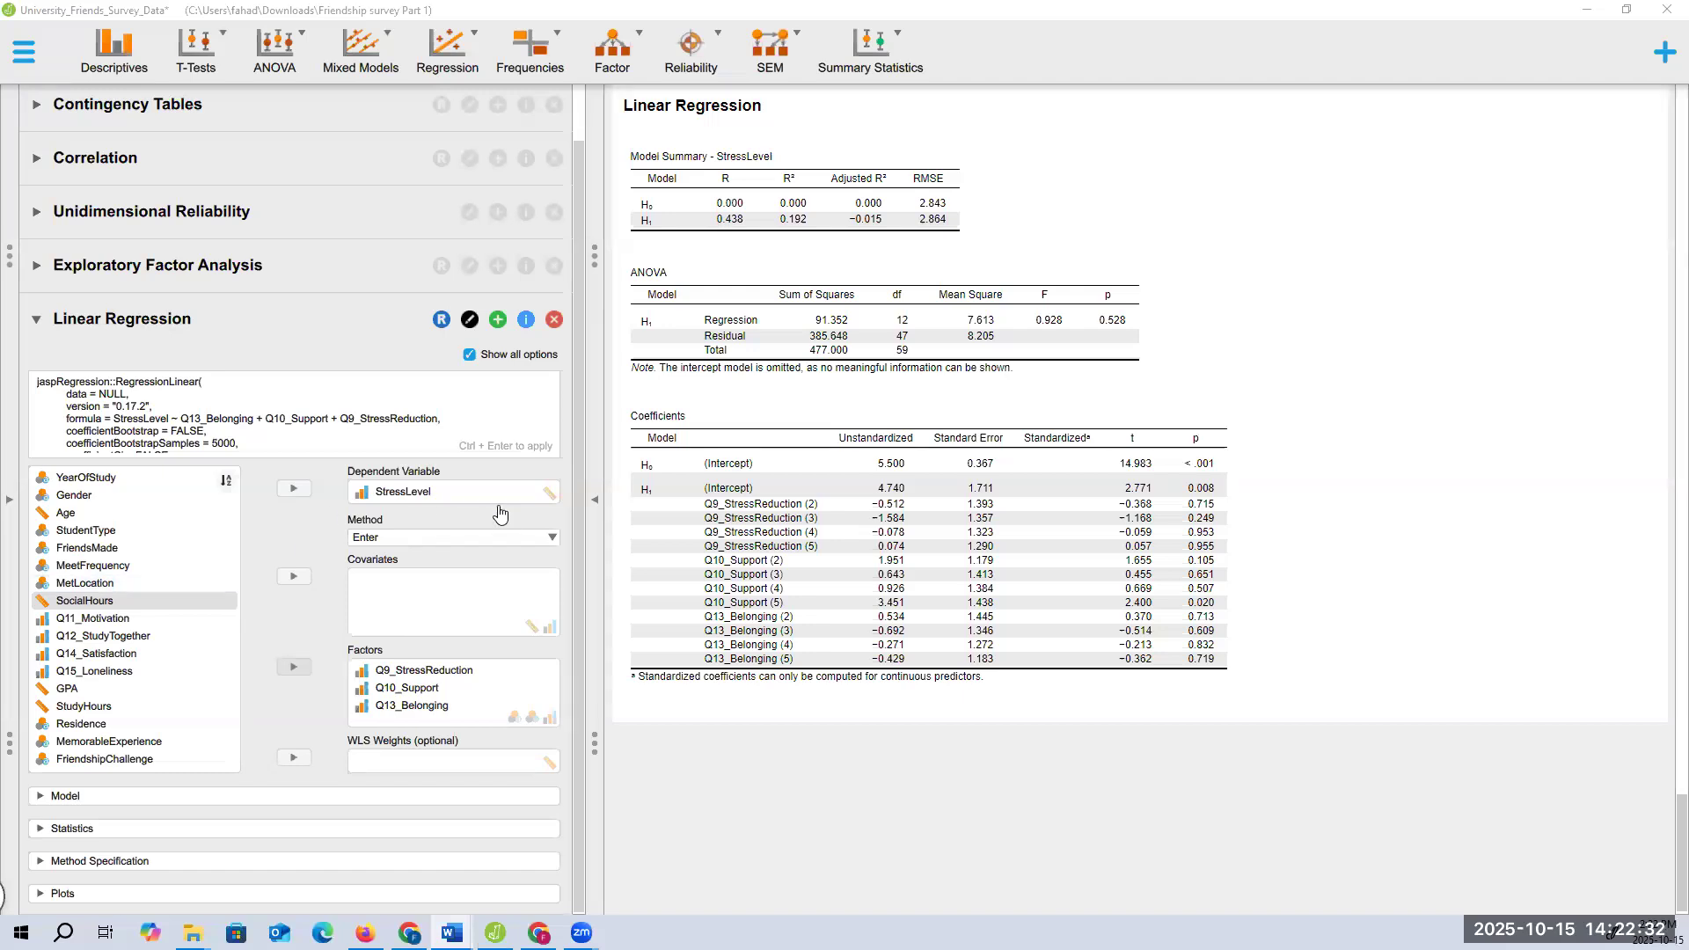
click(114, 829)
scroll(246, 635, down, 3)
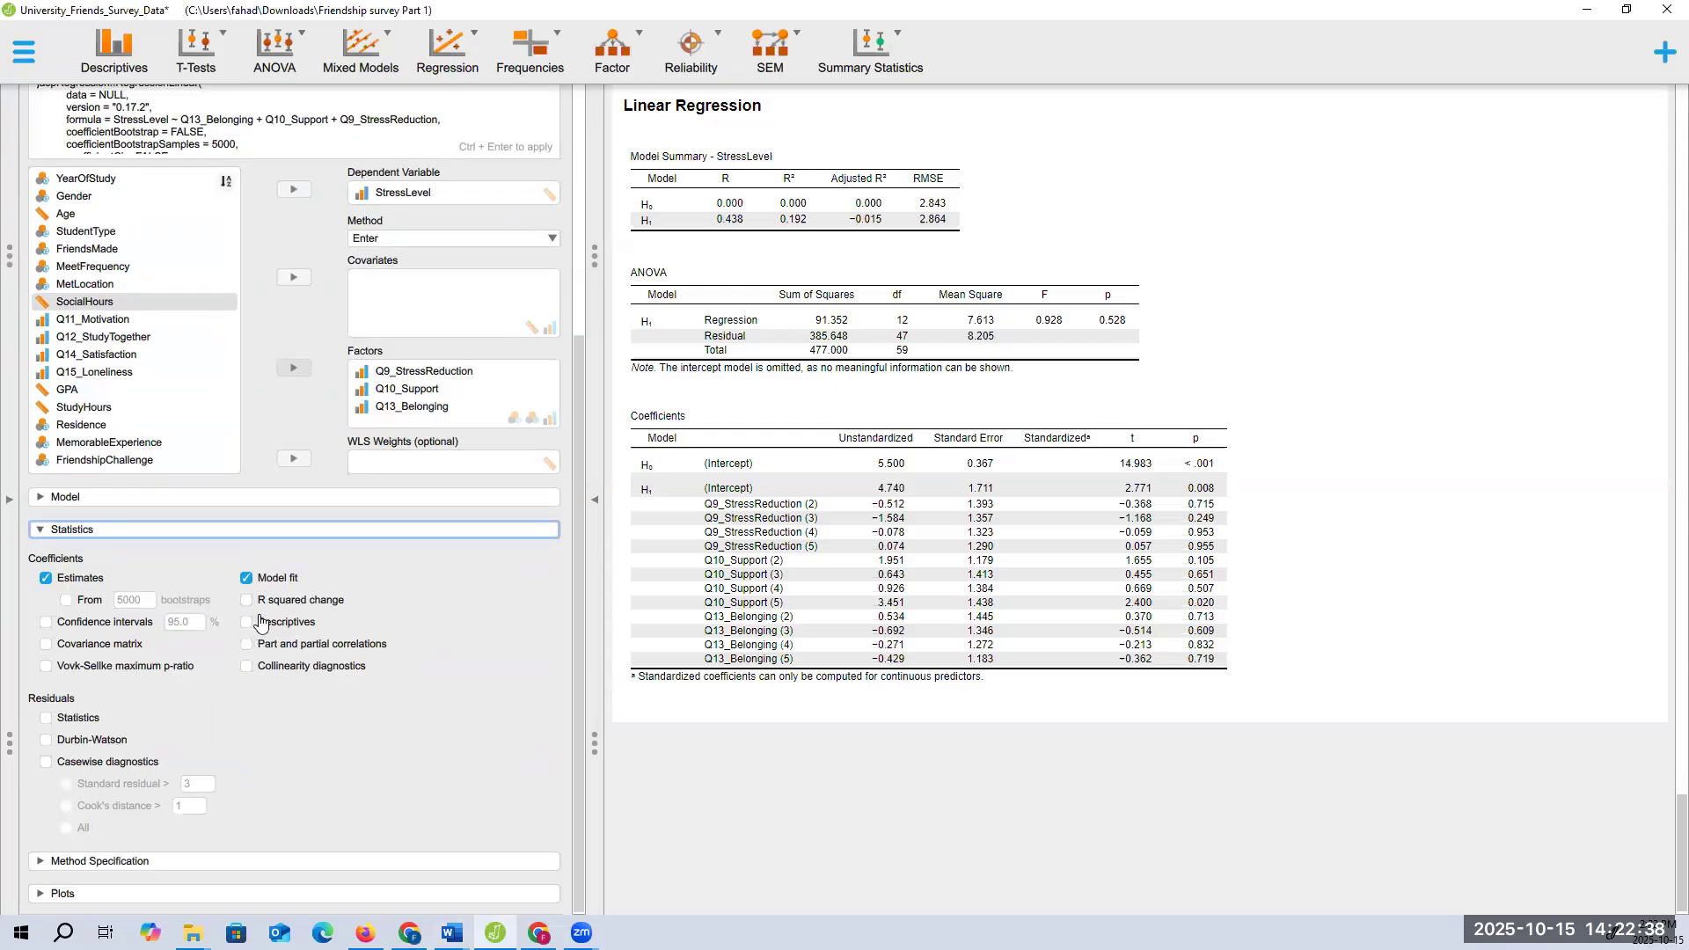
scroll(490, 649, up, 5)
scroll(490, 649, down, 1)
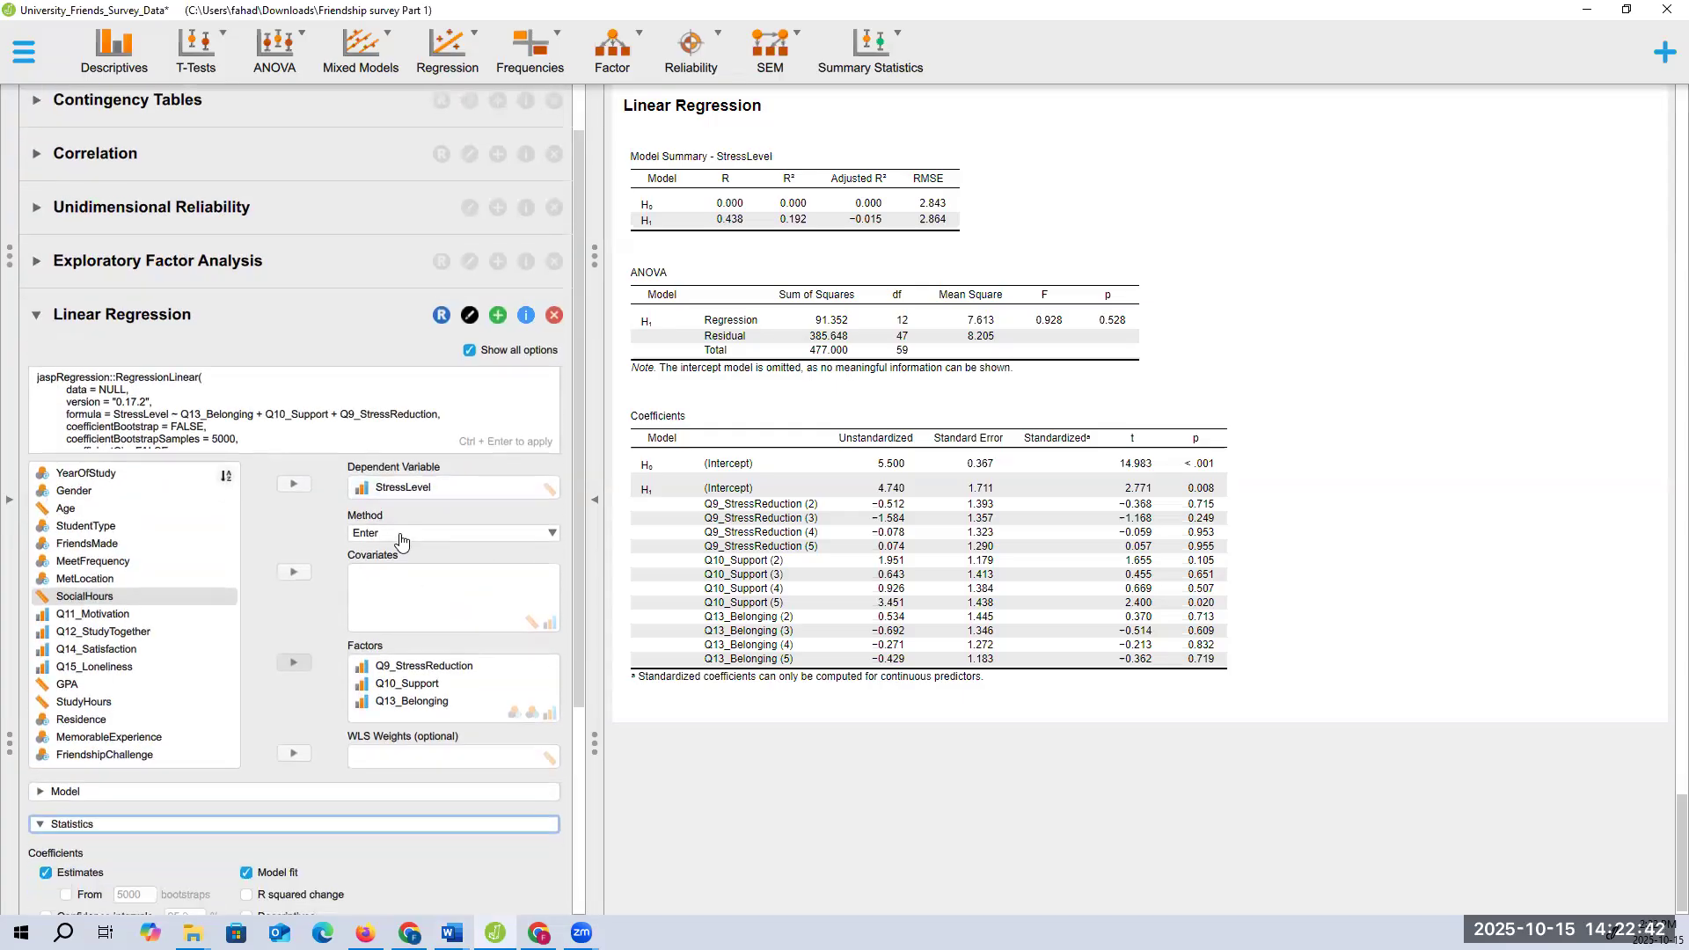
scroll(387, 626, down, 3)
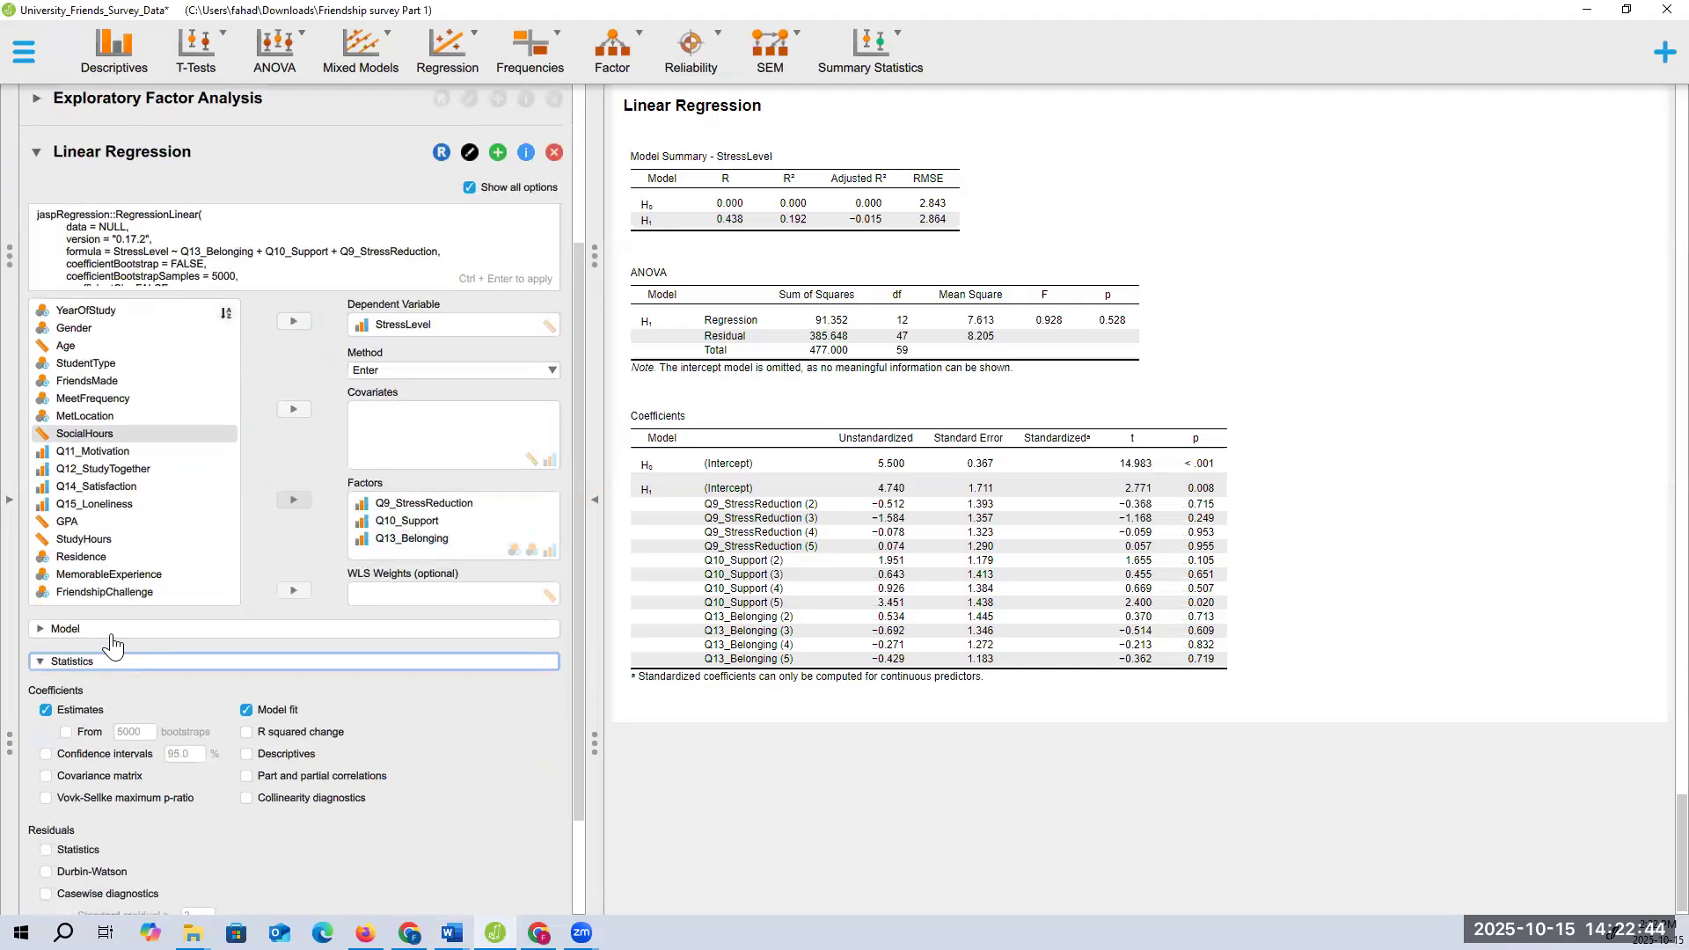
click(111, 660)
click(104, 793)
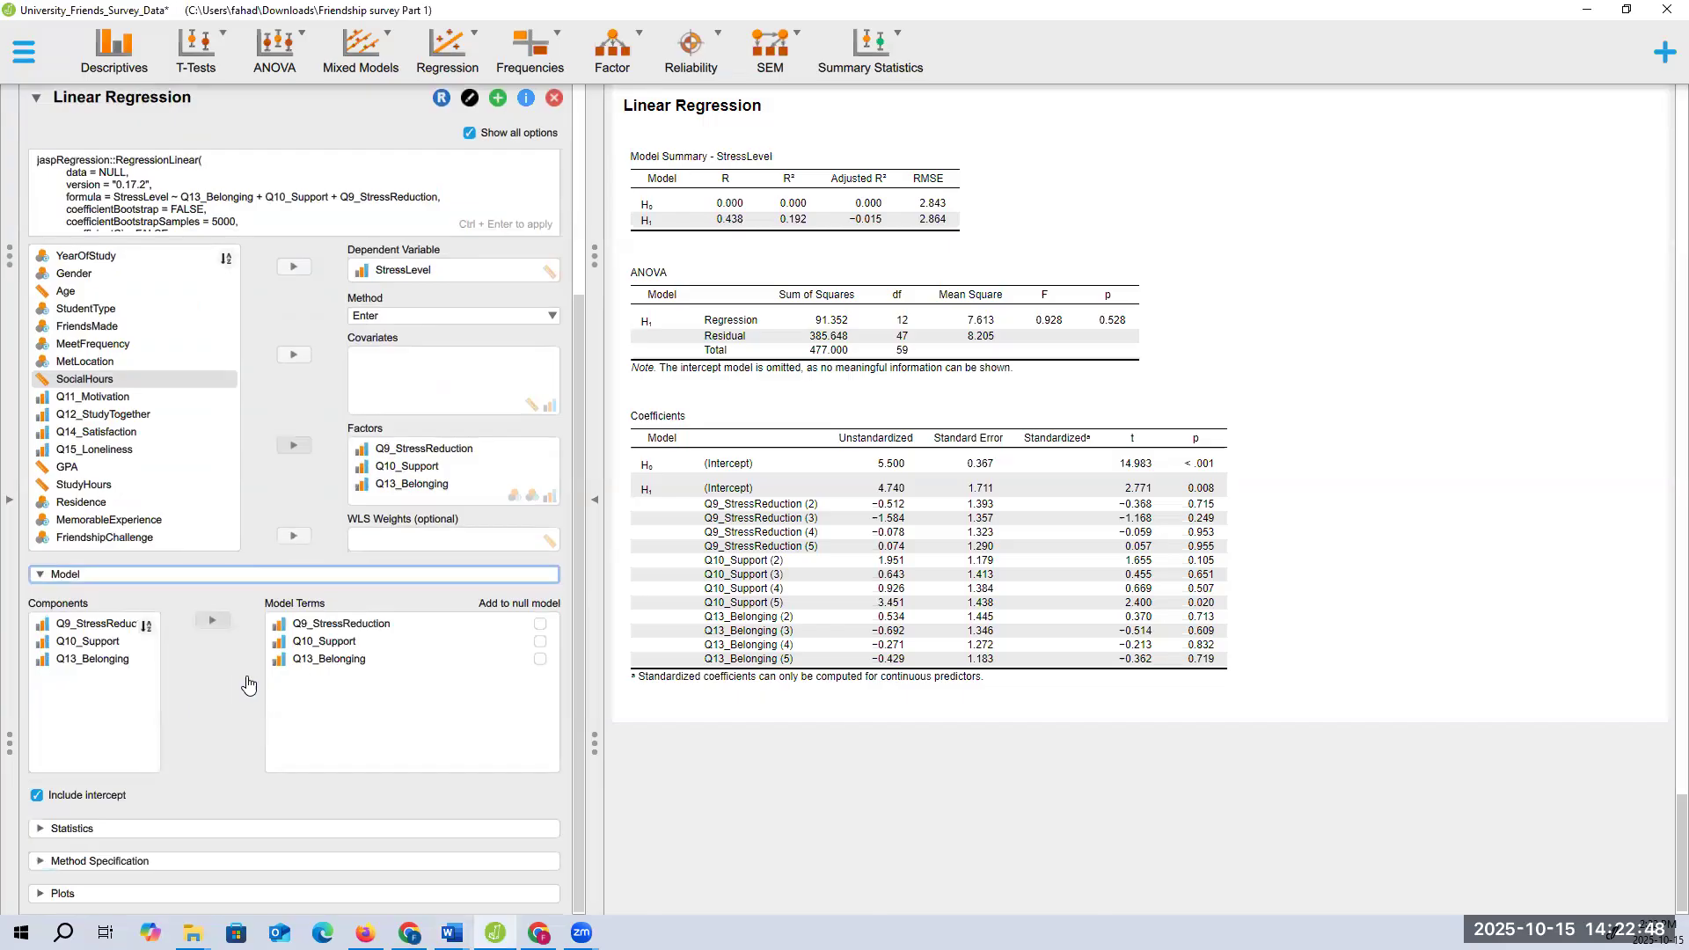
click(66, 577)
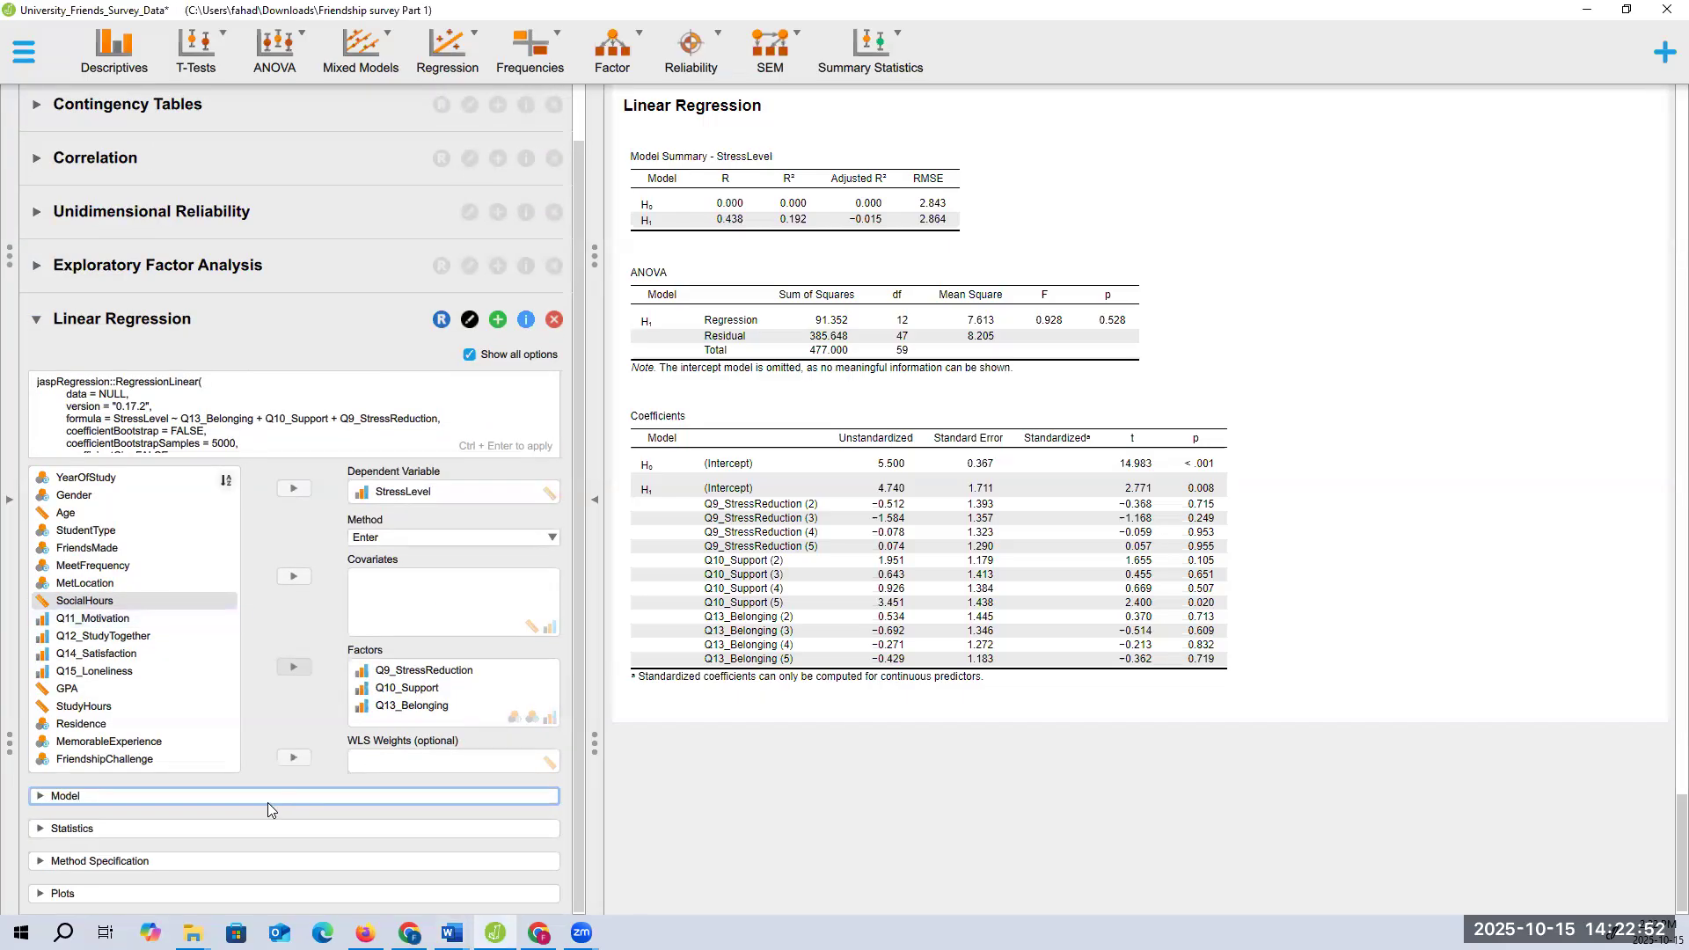
Add 95% confidence intervals to the regression coefficients
click(155, 836)
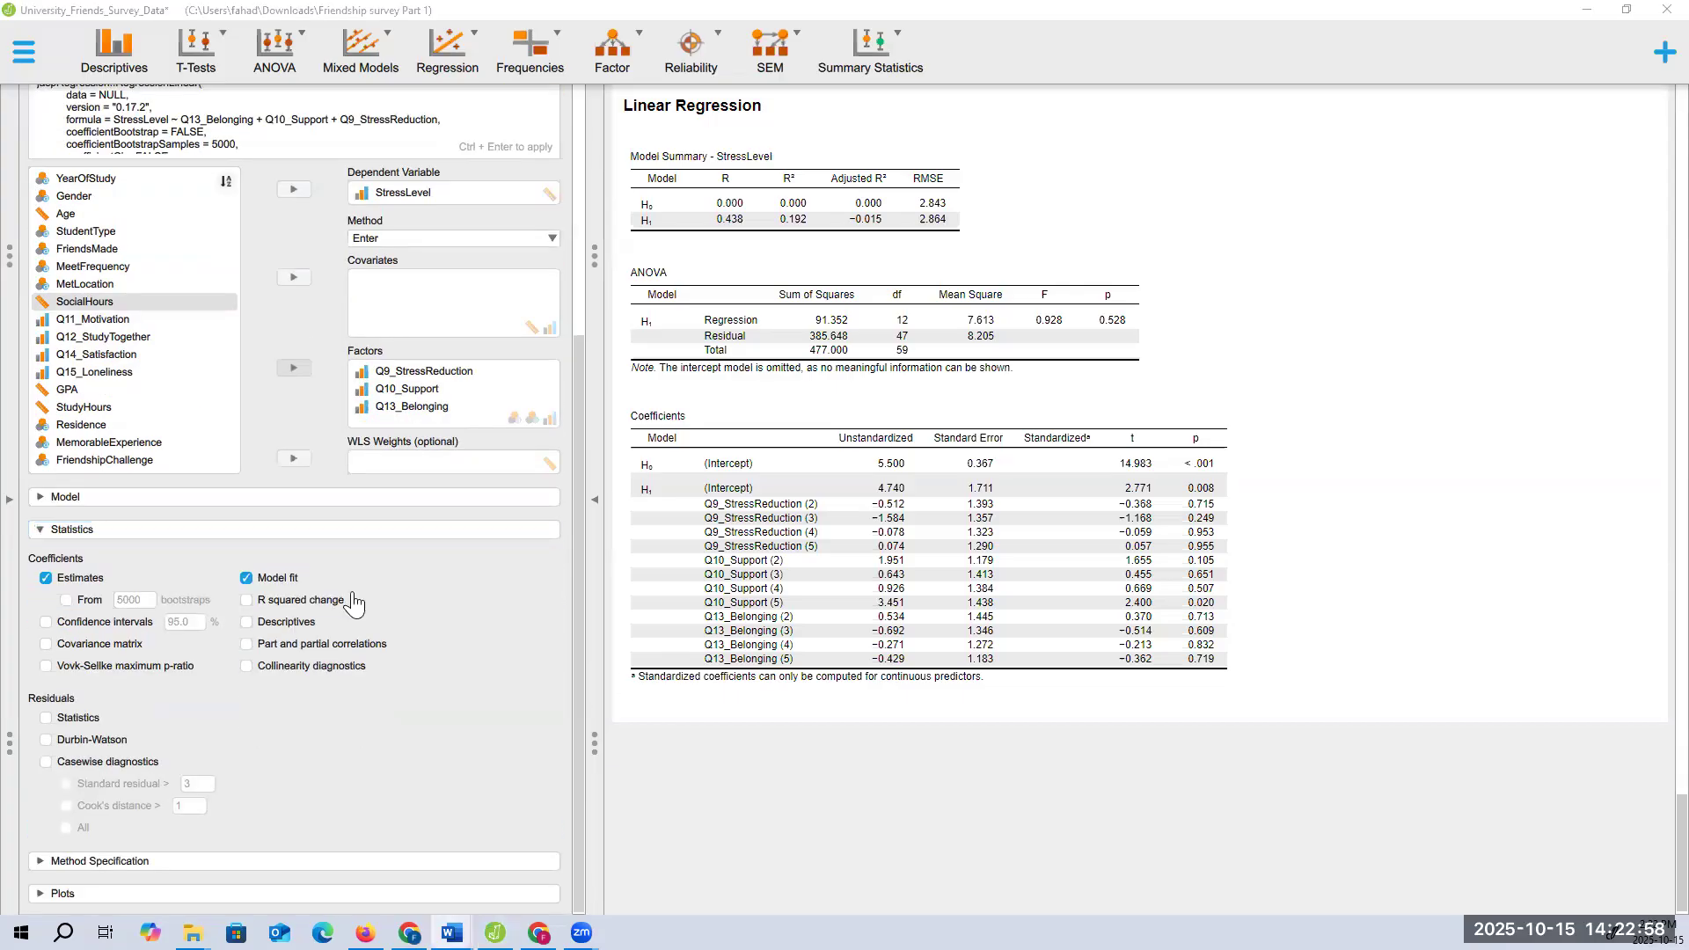
click(45, 623)
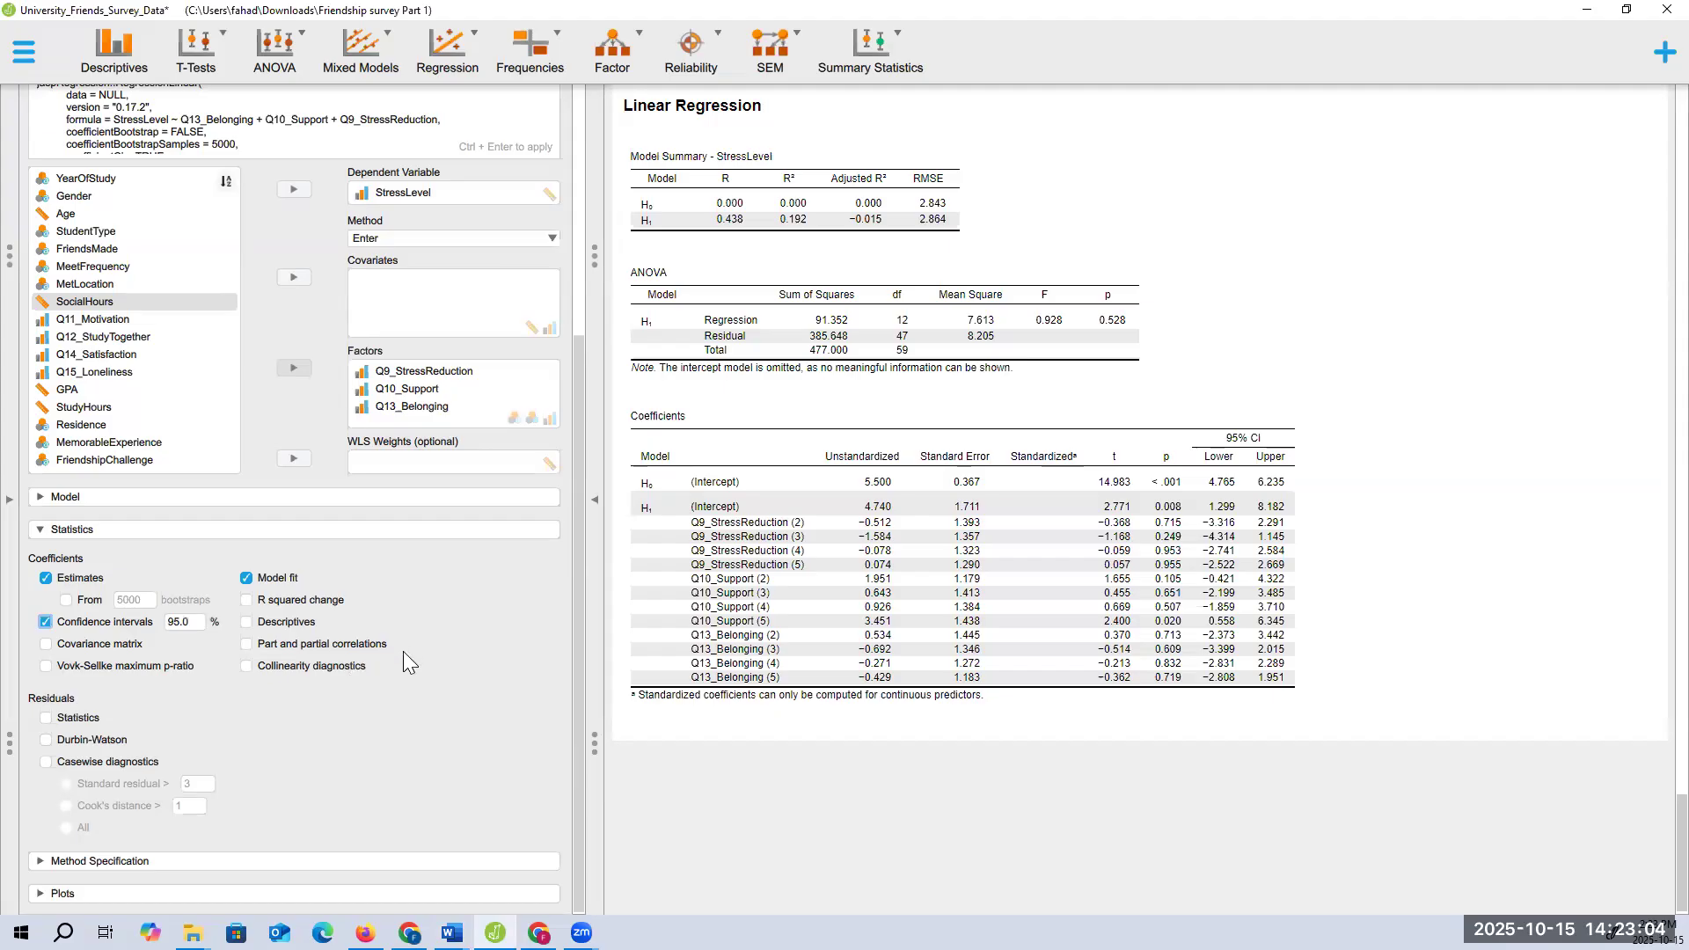
click(44, 531)
Remove Q9_StressReduction, Q10_Support and Q13_Belonging from the regression's factors
key(alt+Tab)
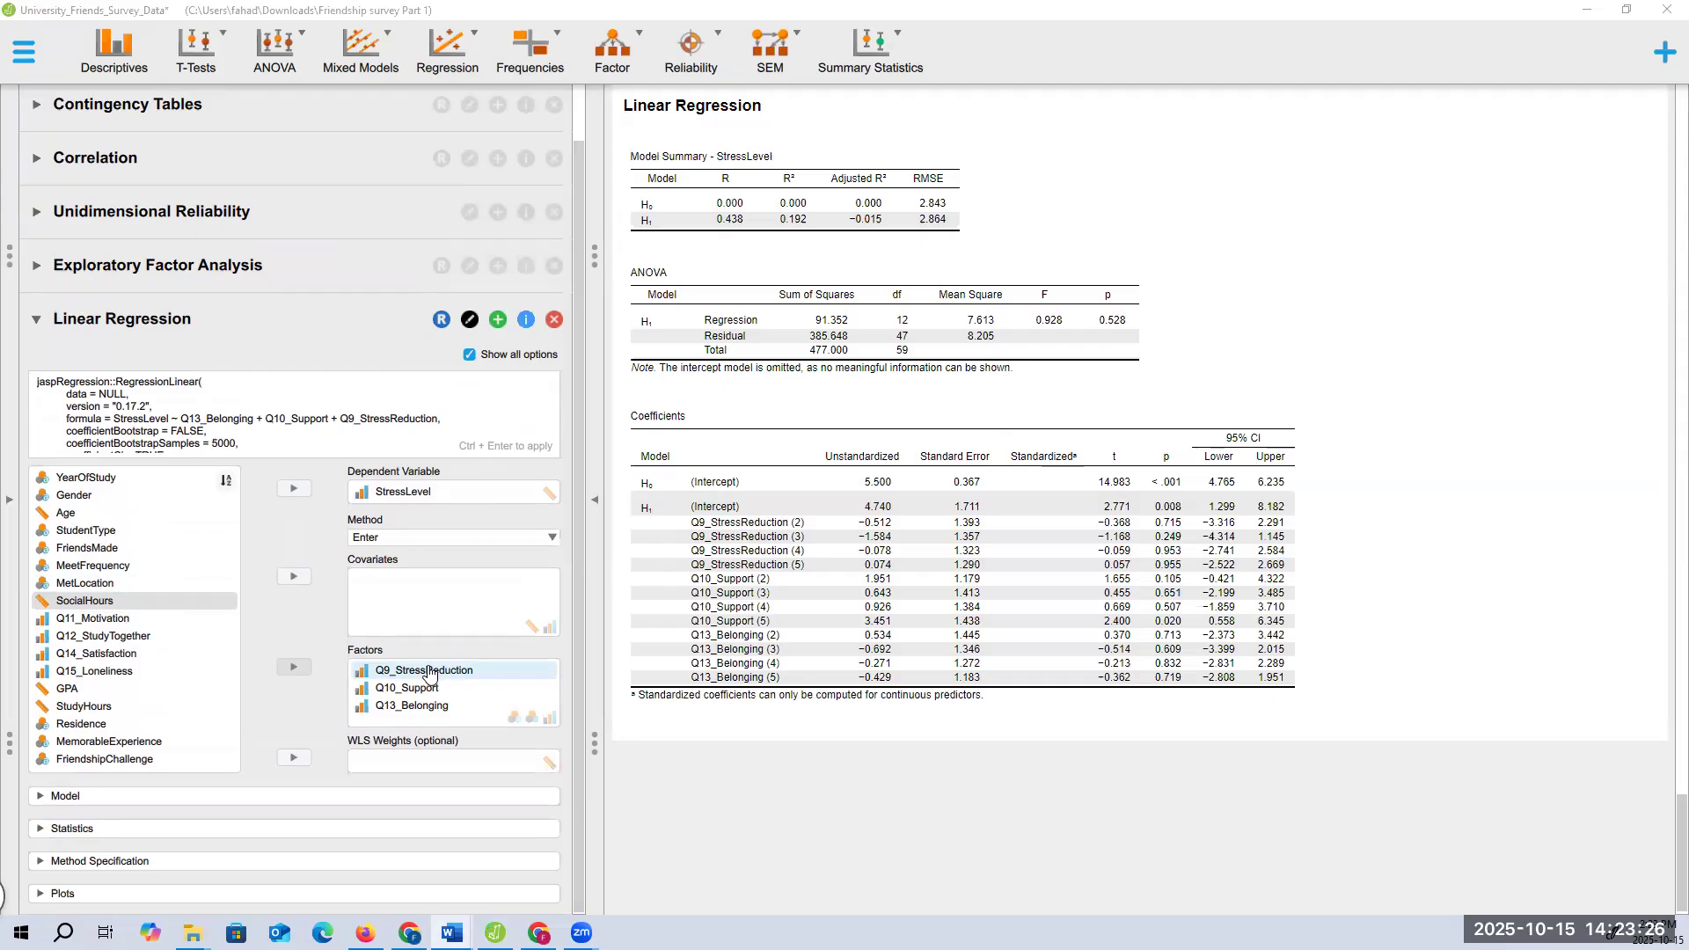
drag(429, 674, 132, 620)
drag(407, 687, 80, 685)
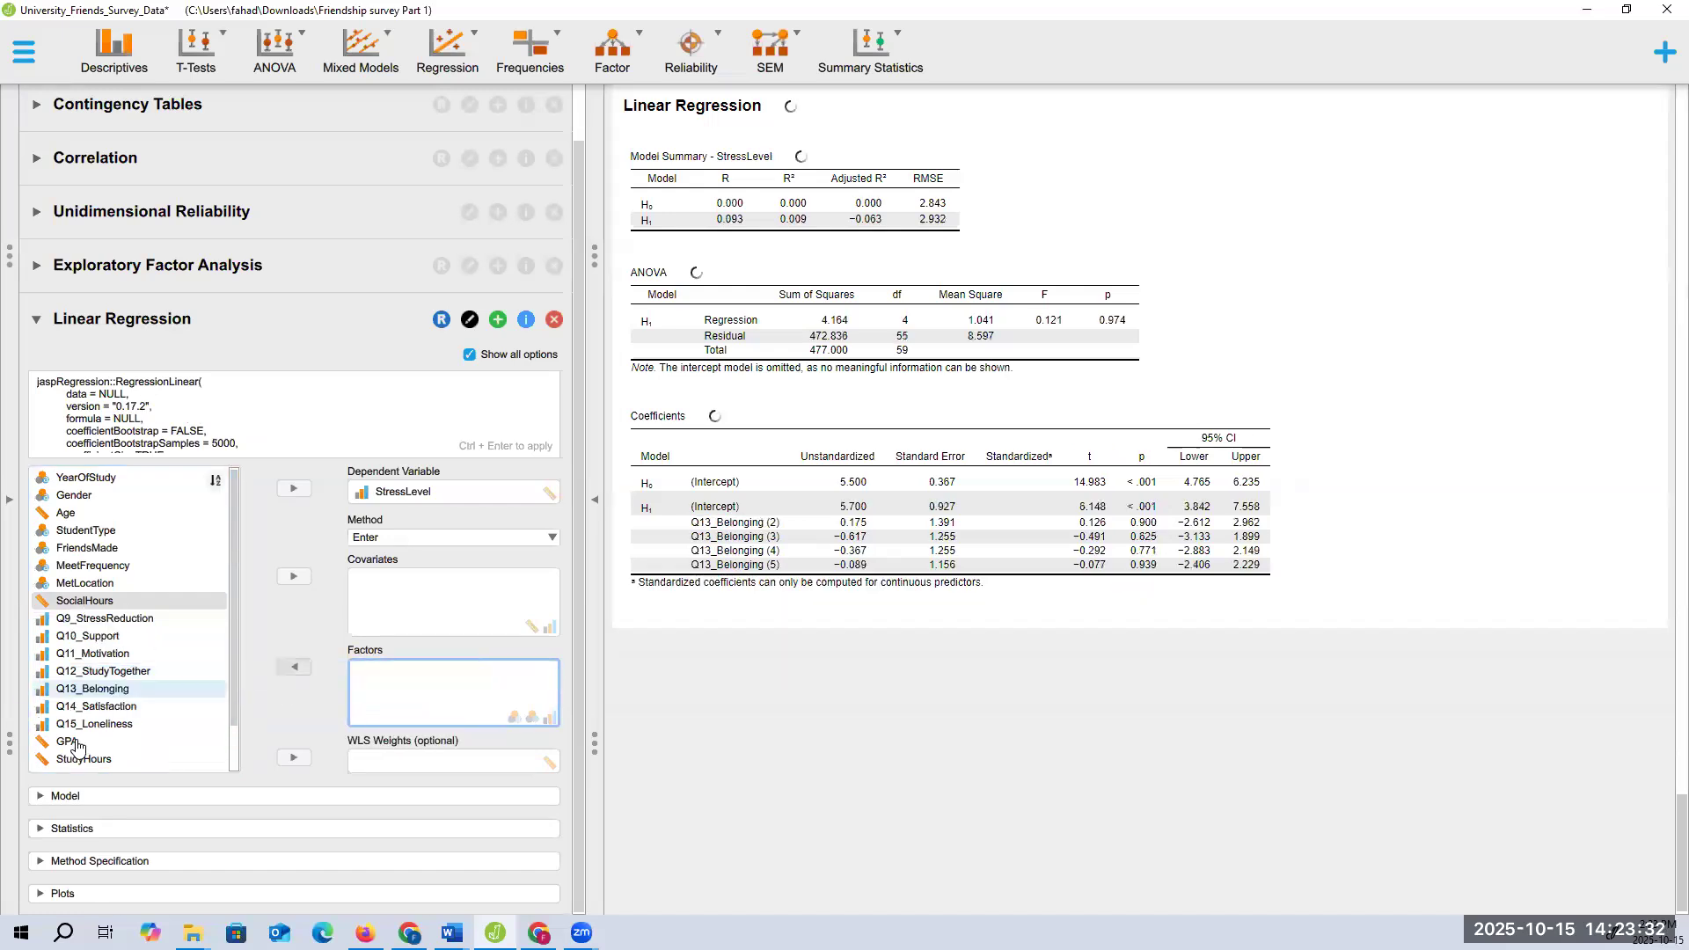
Add GPA and SocialHours as covariates and Q12_StudyTogether as a factor of the linear regression
drag(68, 741, 449, 697)
drag(110, 743, 458, 588)
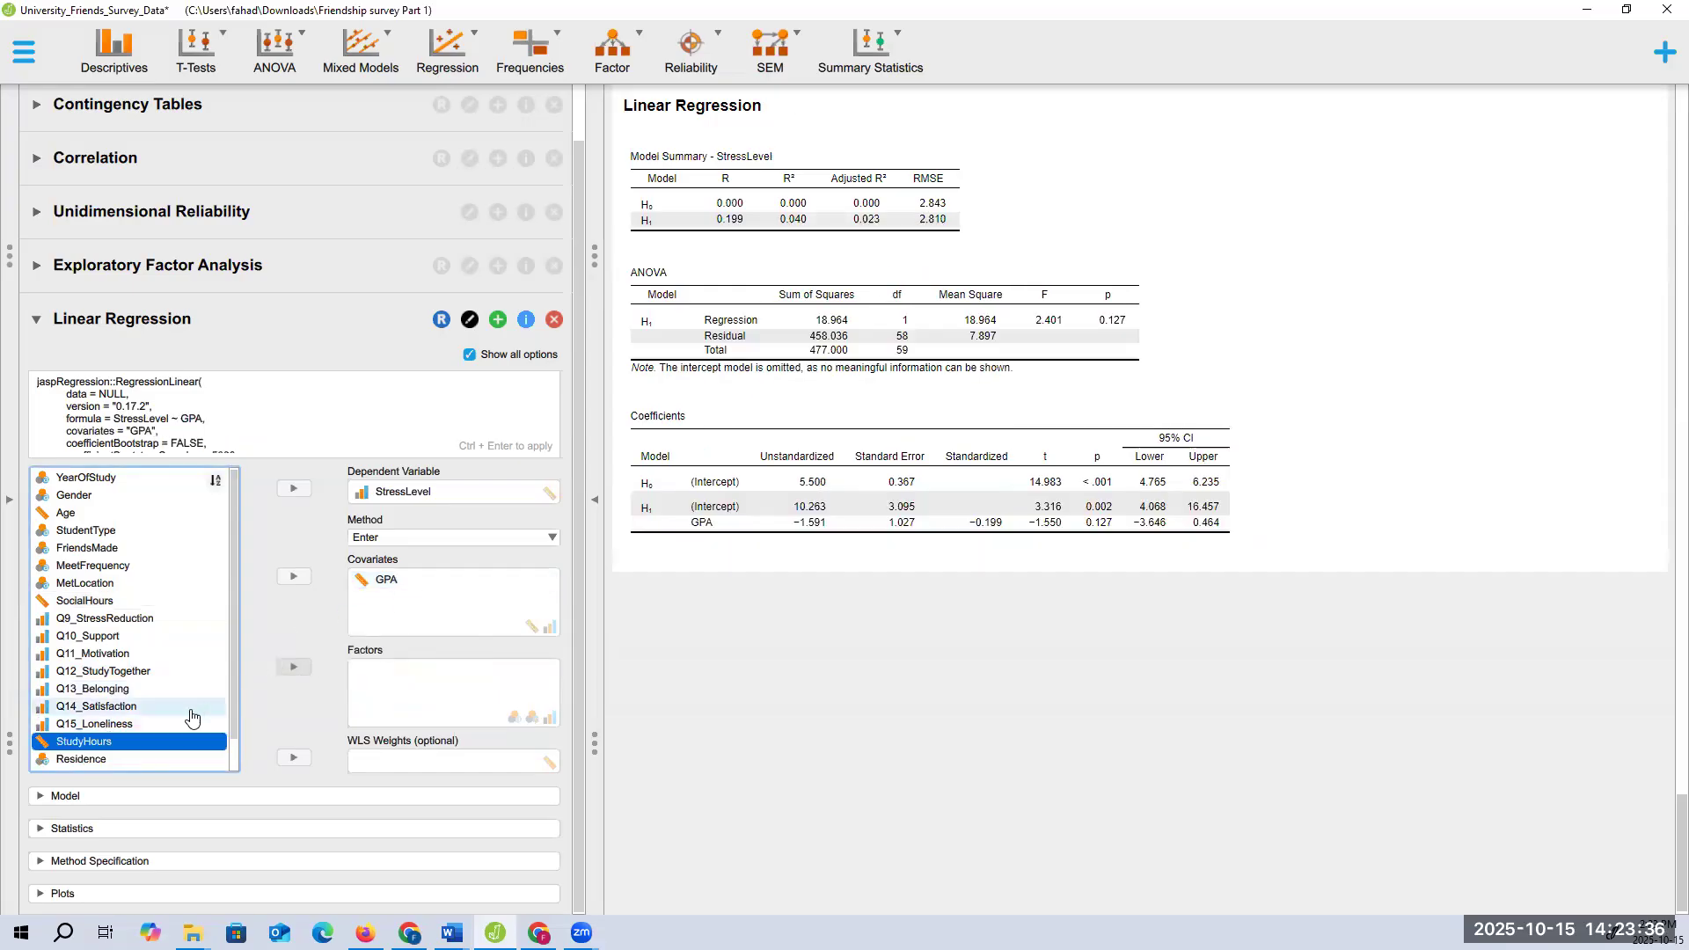
drag(75, 606, 444, 605)
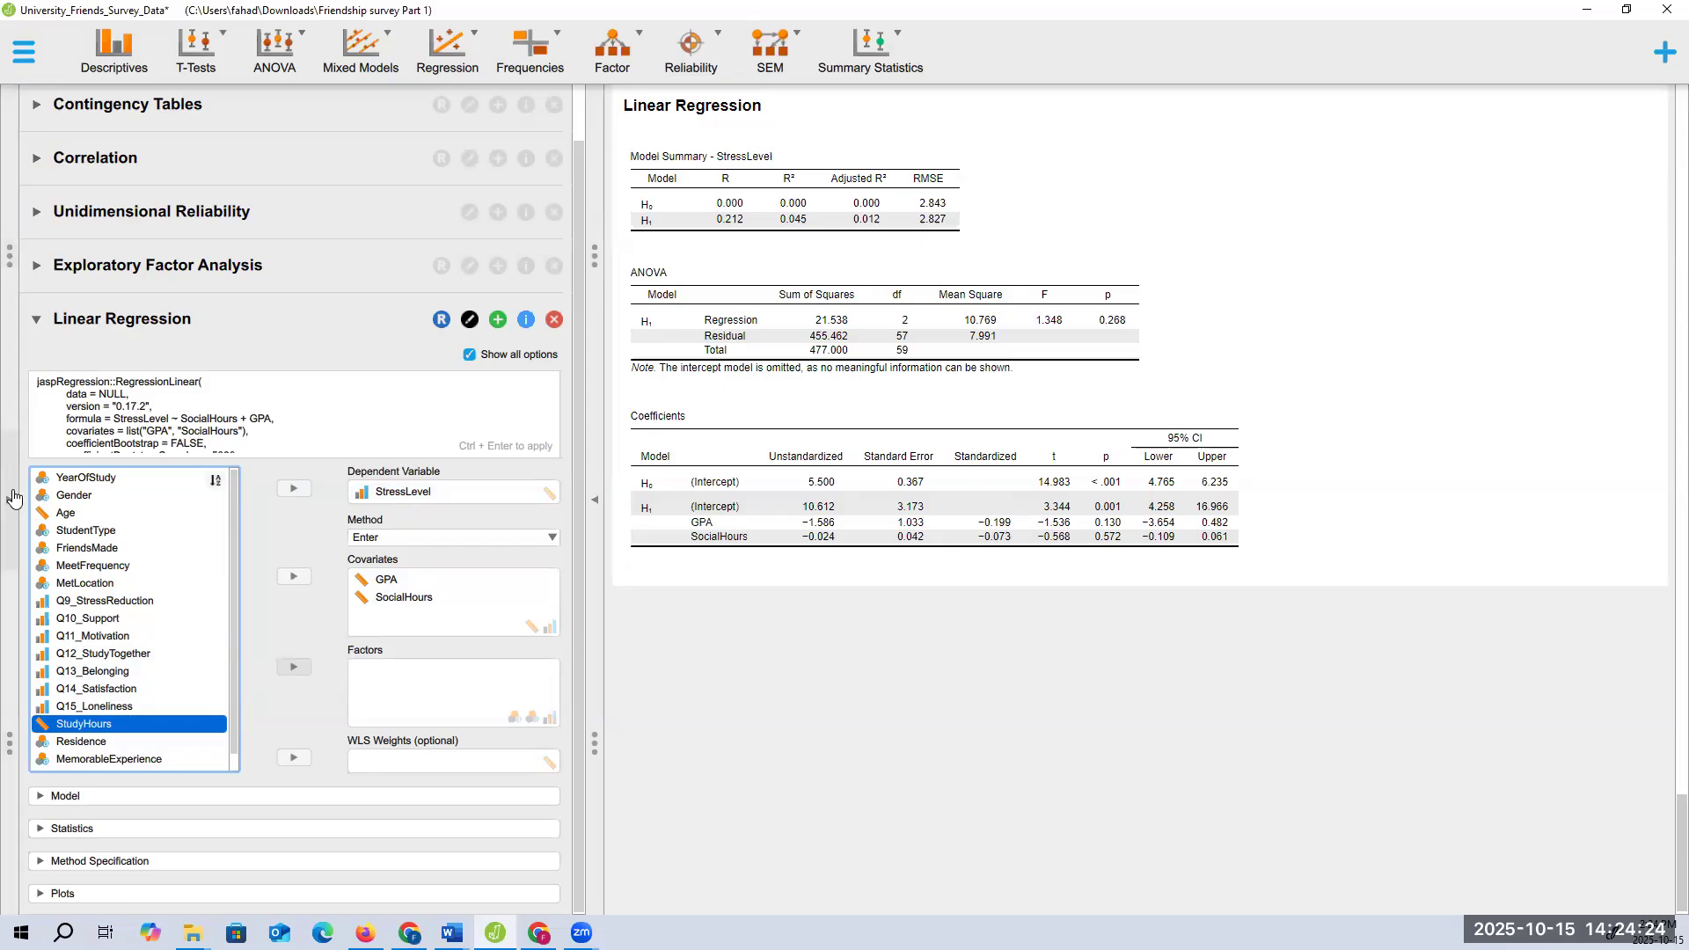
drag(189, 651, 378, 671)
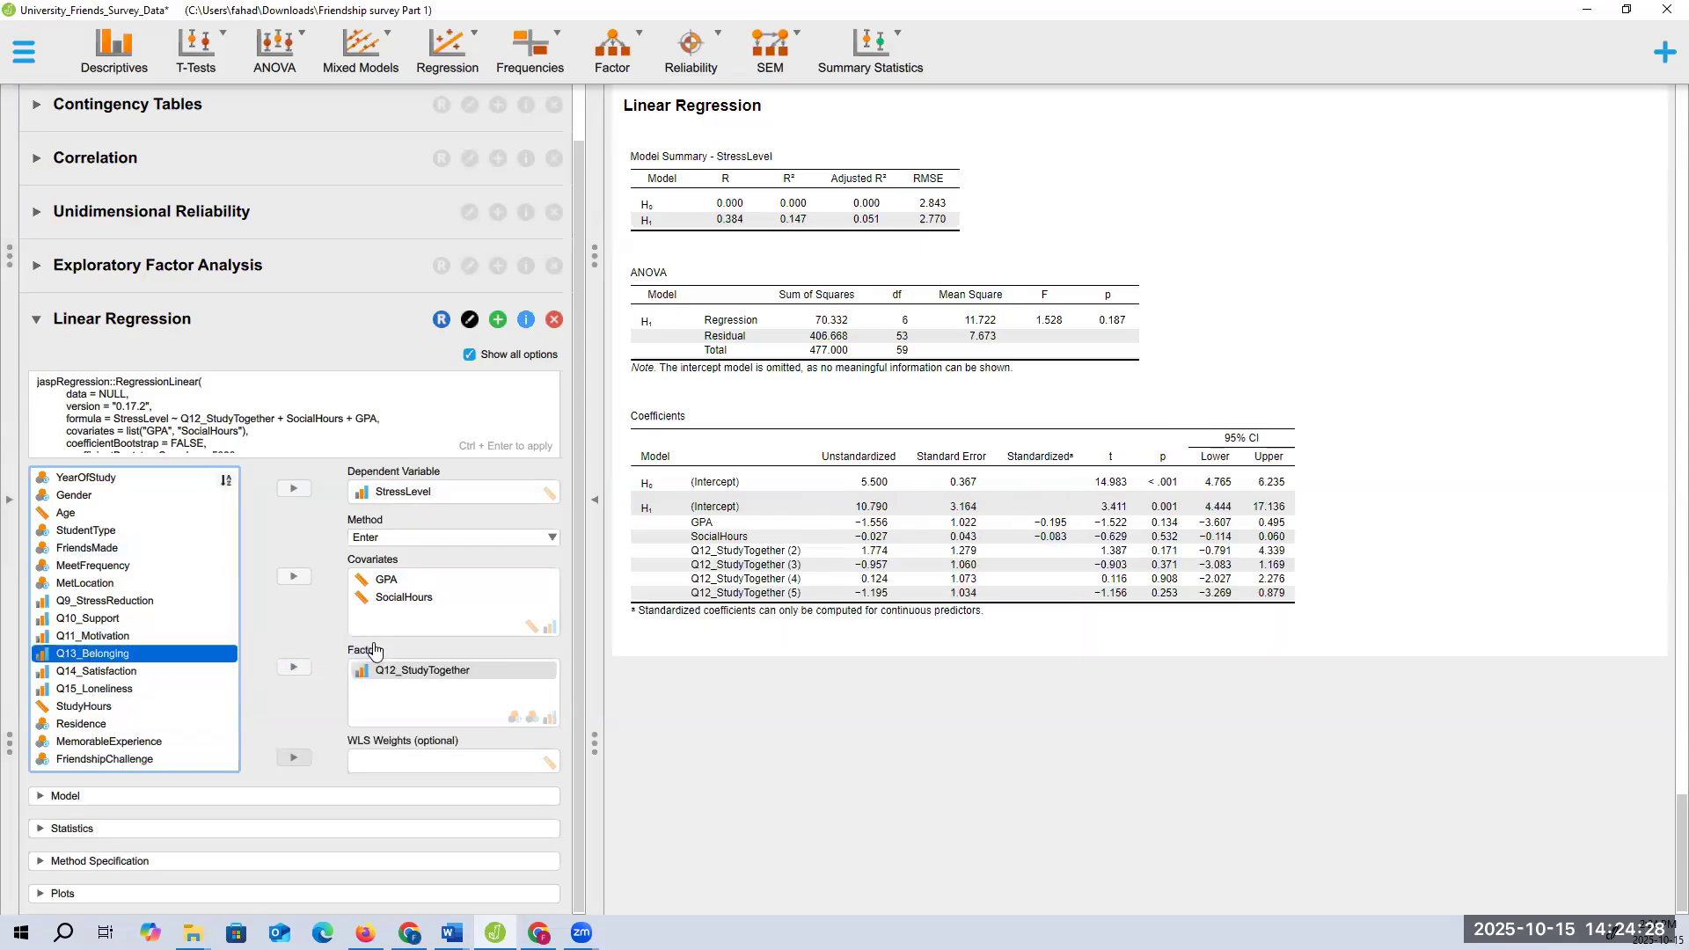
Add Q14_Satisfaction and Q11_Motivation as further factors of the linear regression
drag(88, 684, 414, 697)
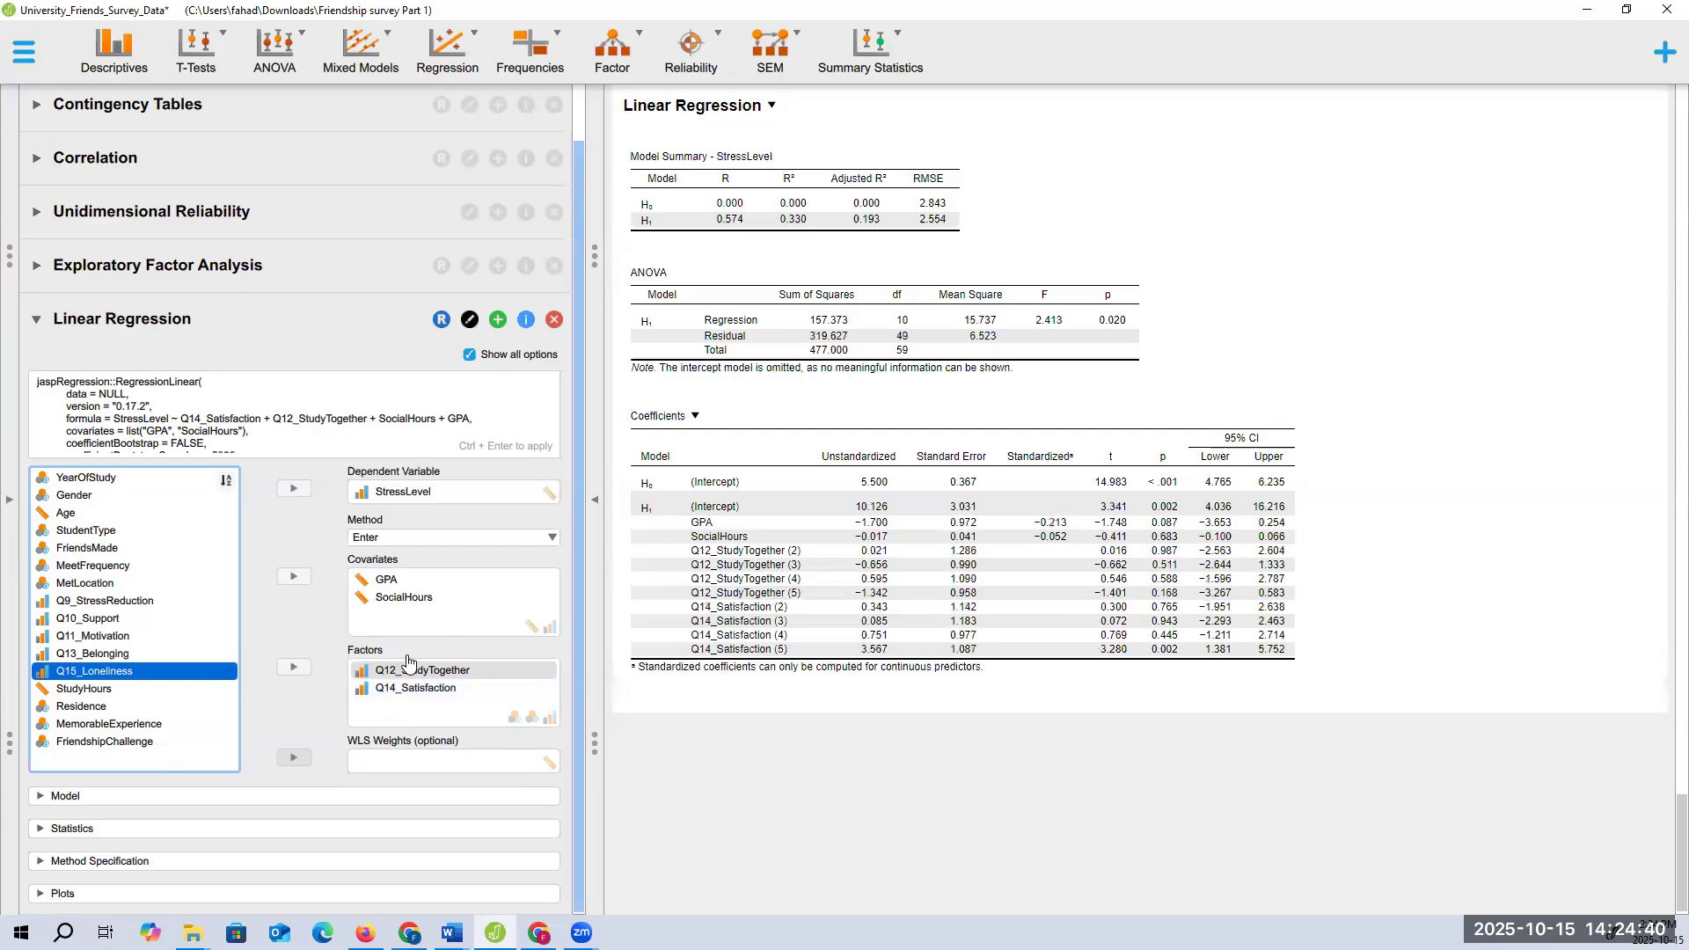
drag(124, 636, 421, 709)
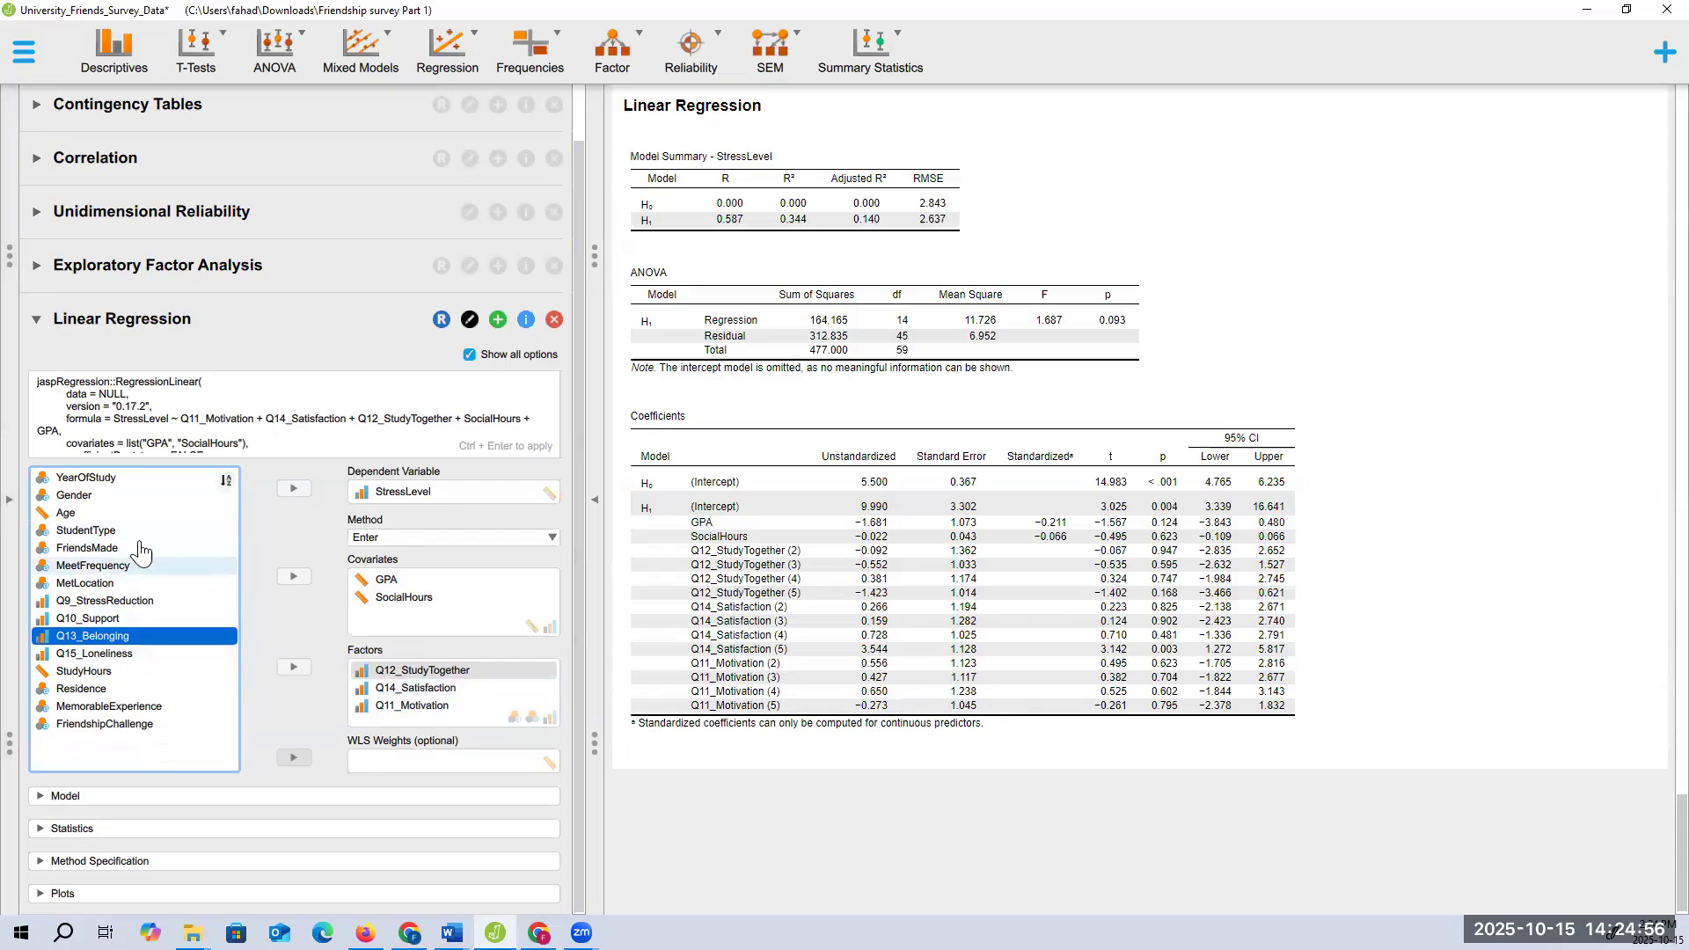
Review the raw survey data and return to the regression analysis
click(10, 501)
key(alt+Tab)
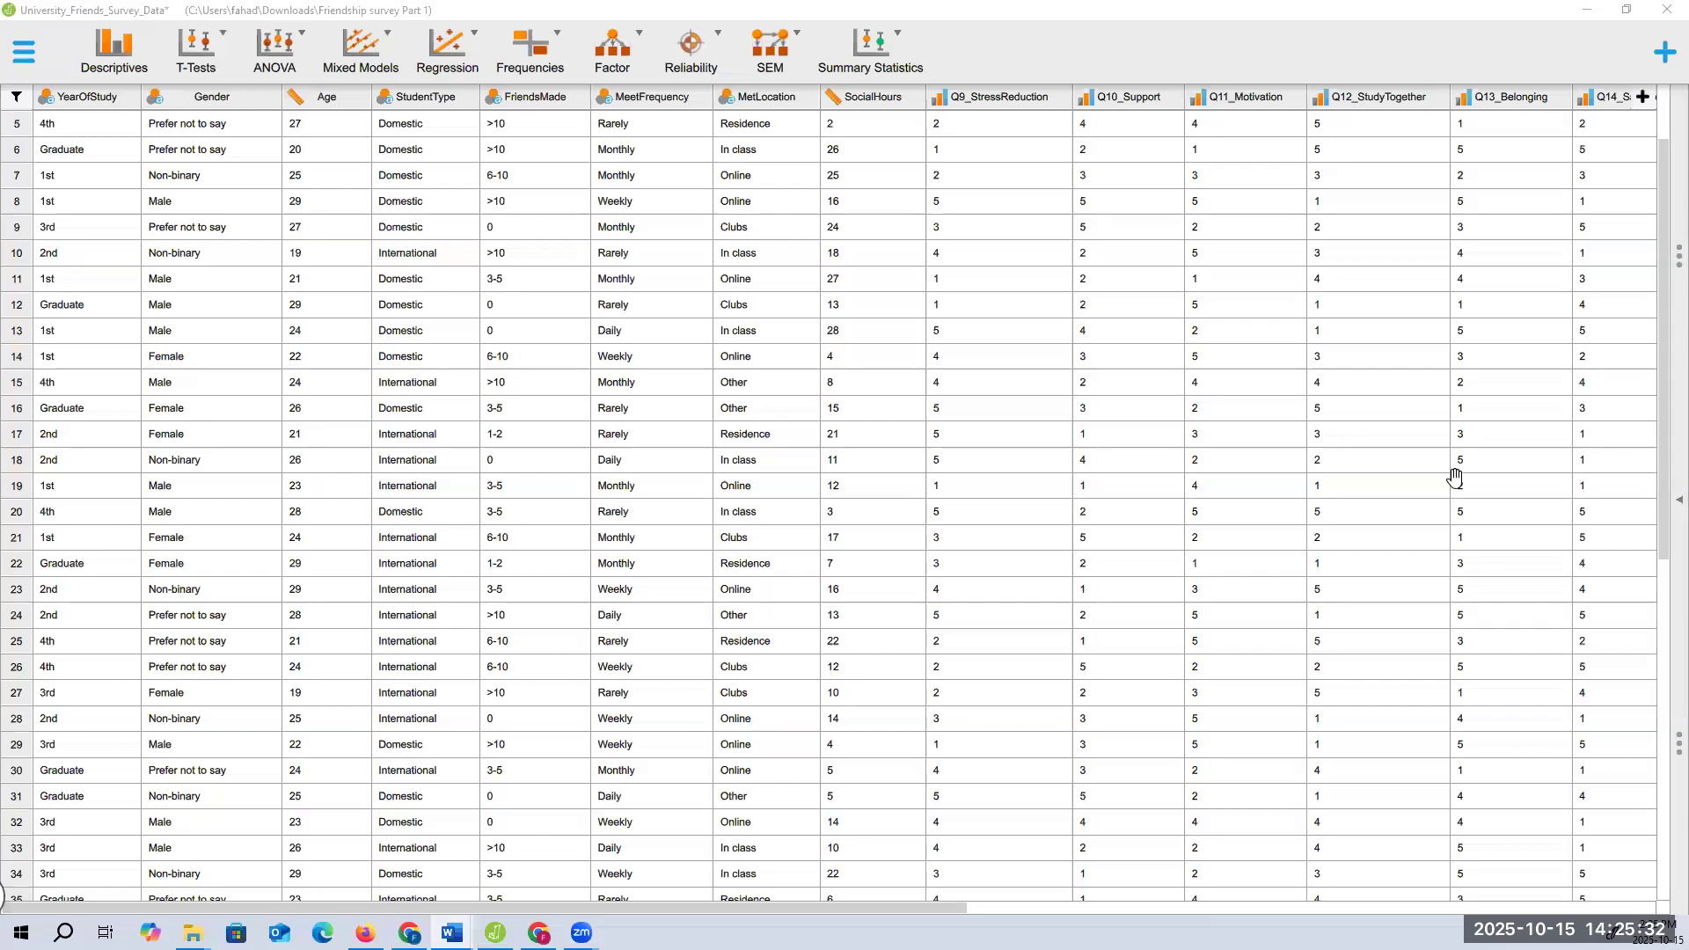
click(1669, 499)
Create a classical ANOVA with YearOfStudy as its fixed factor
click(274, 53)
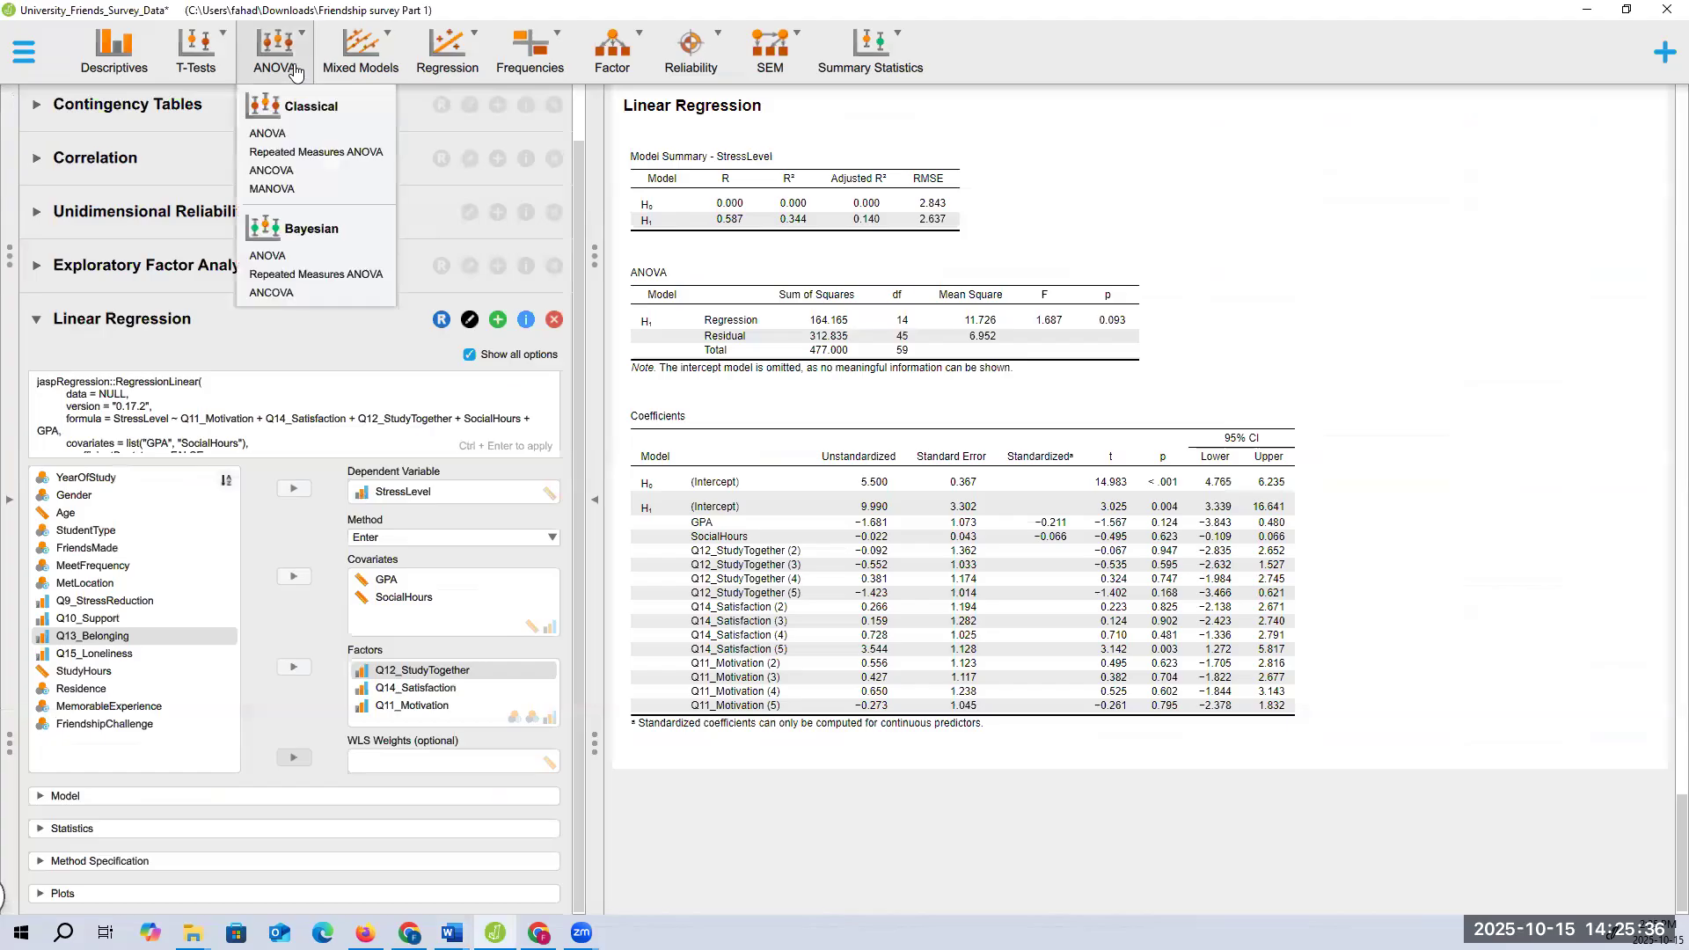
click(278, 138)
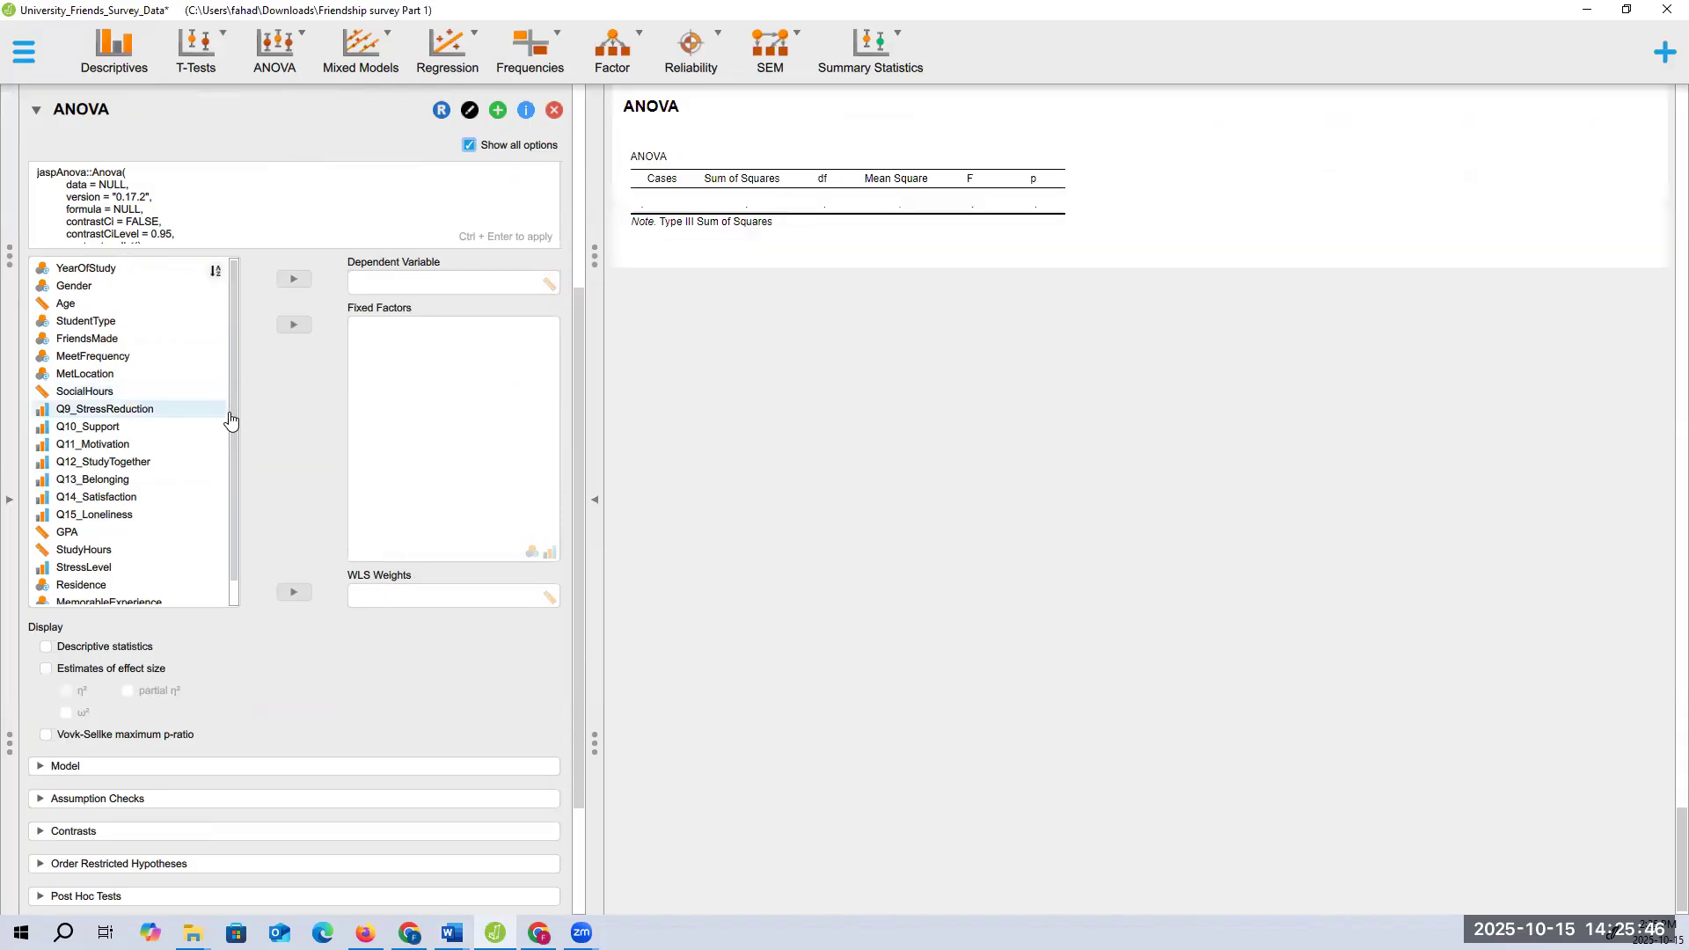
drag(235, 449, 238, 480)
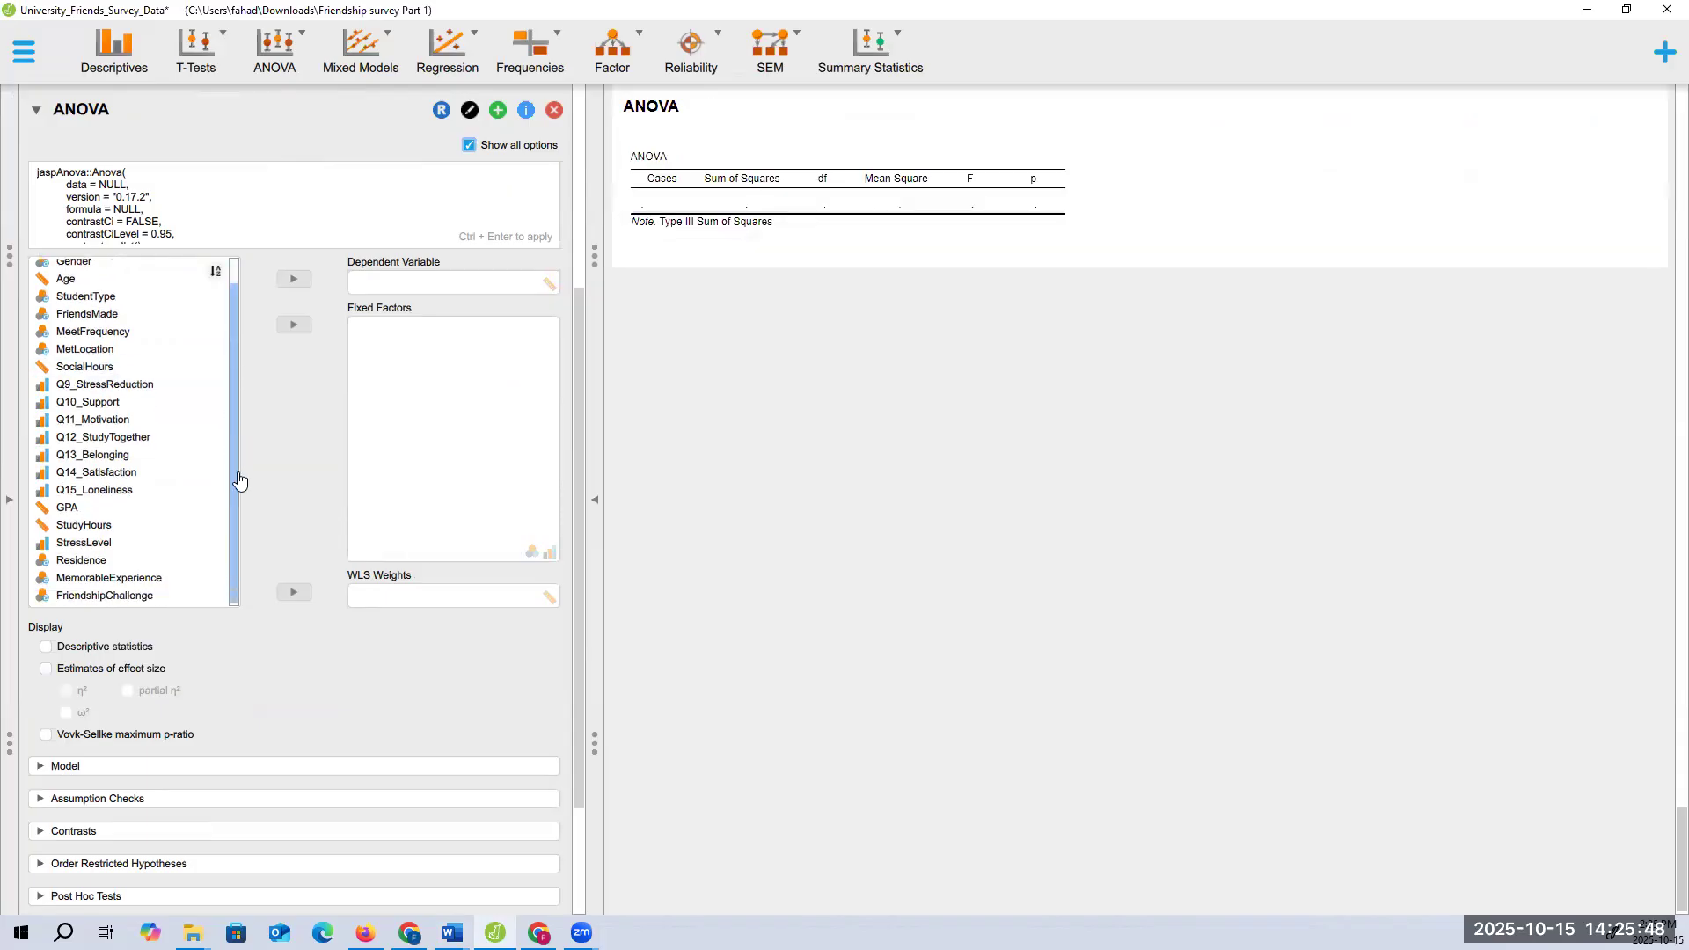
click(277, 60)
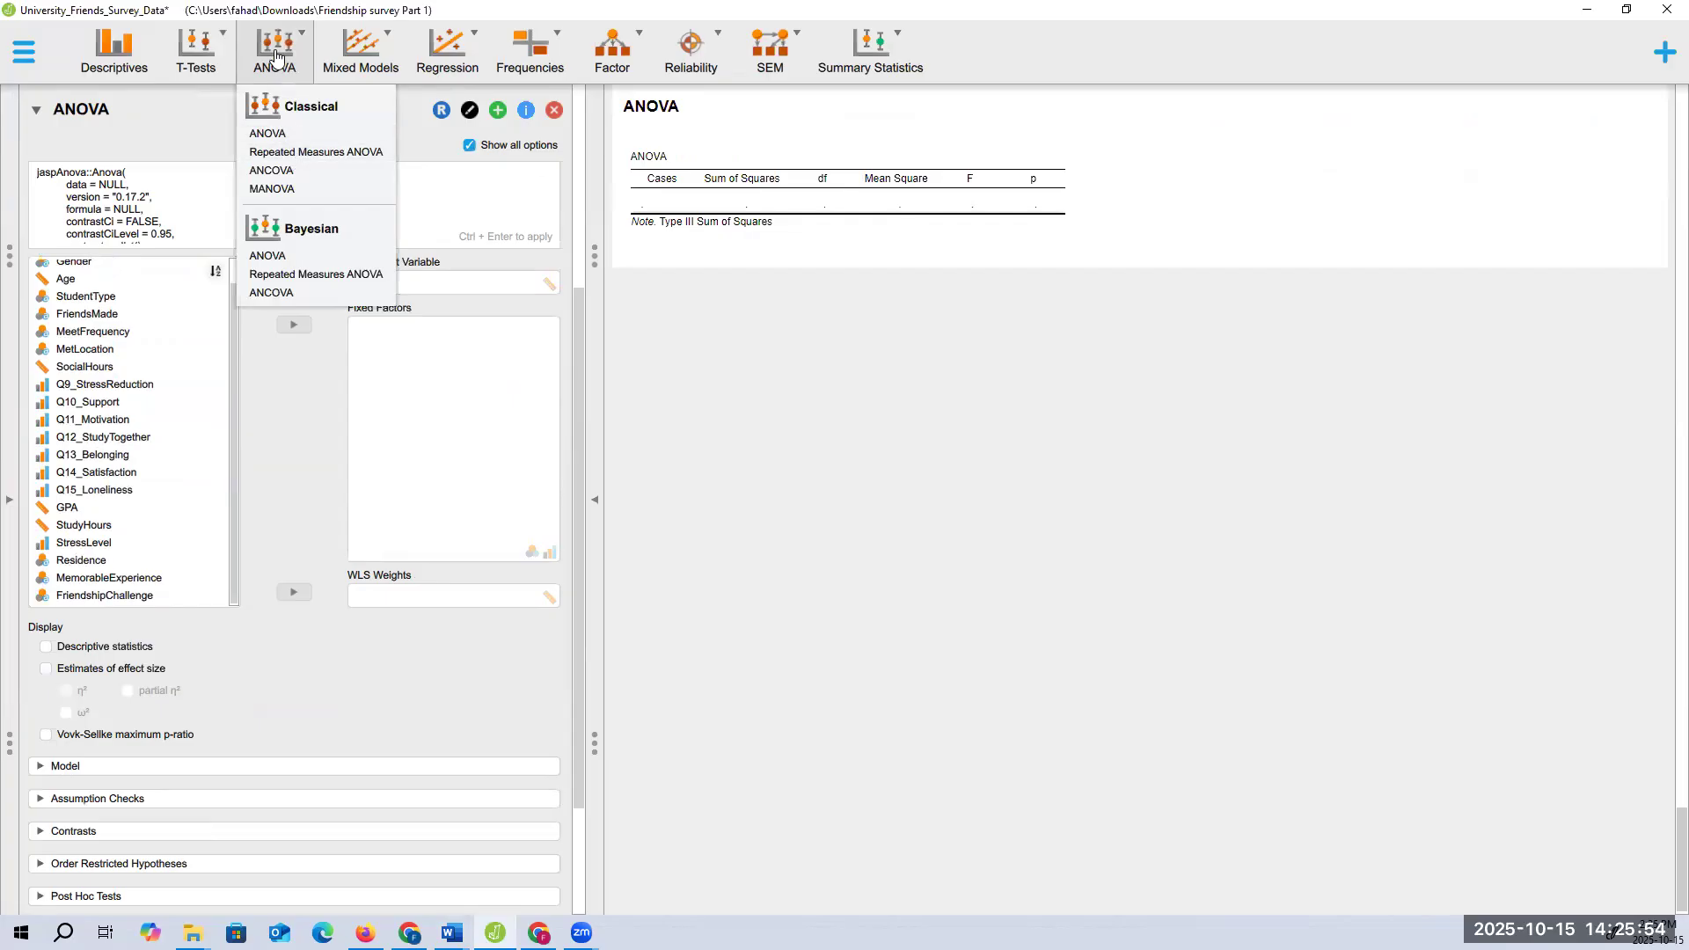
click(275, 56)
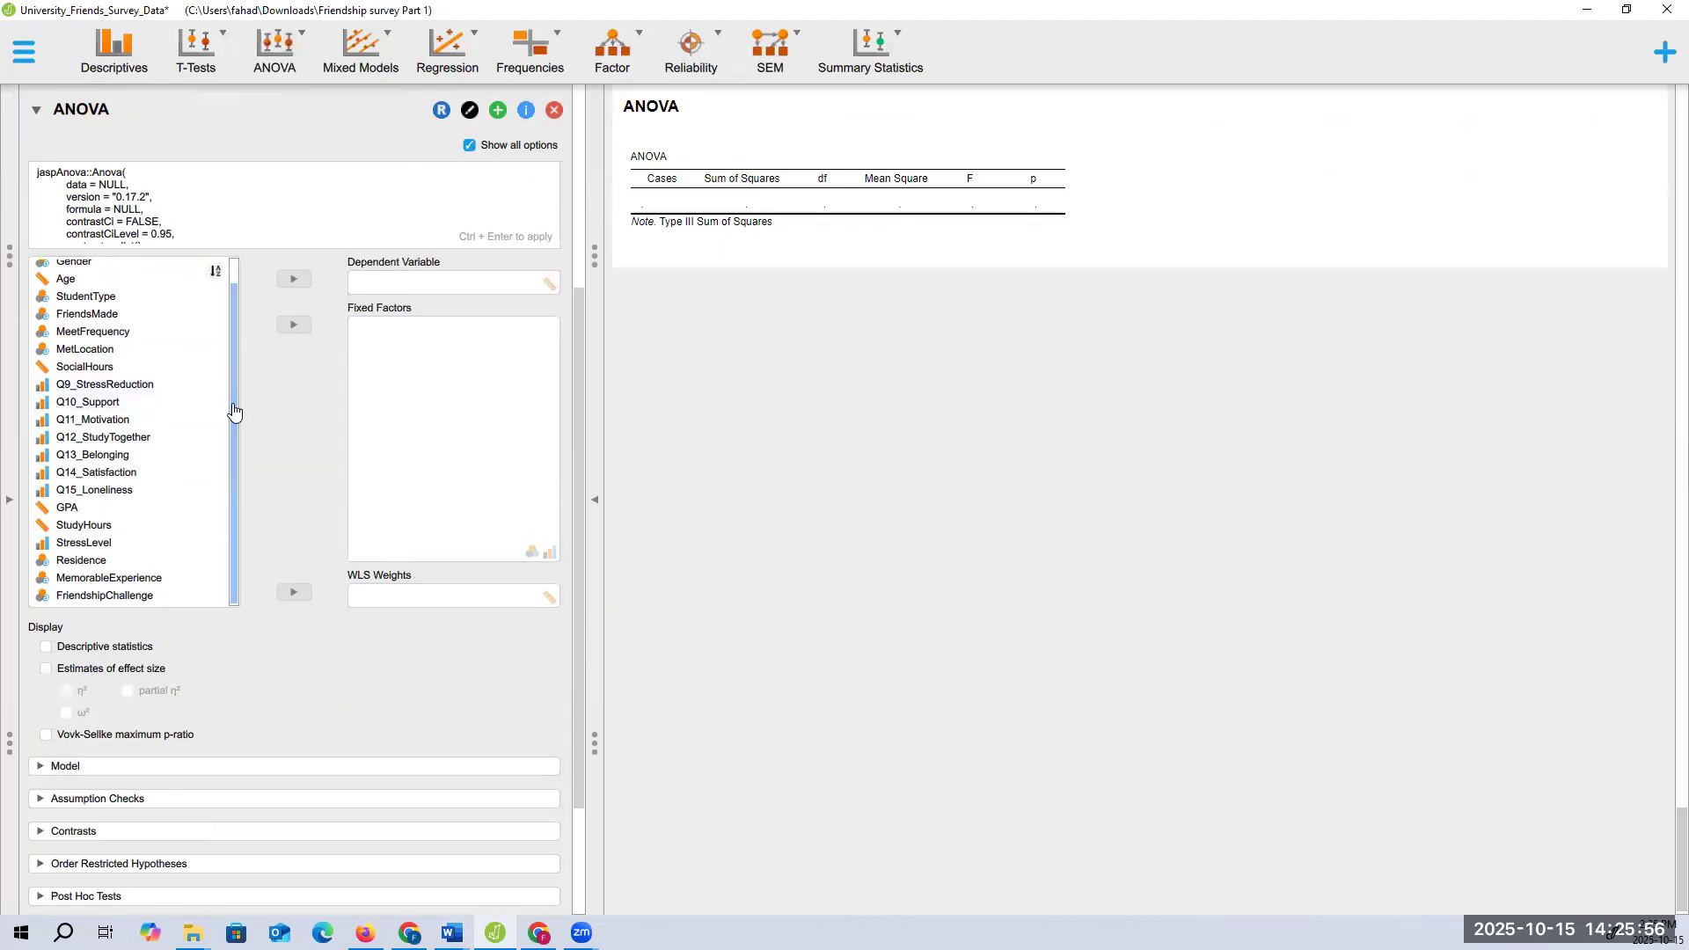
drag(234, 410, 234, 342)
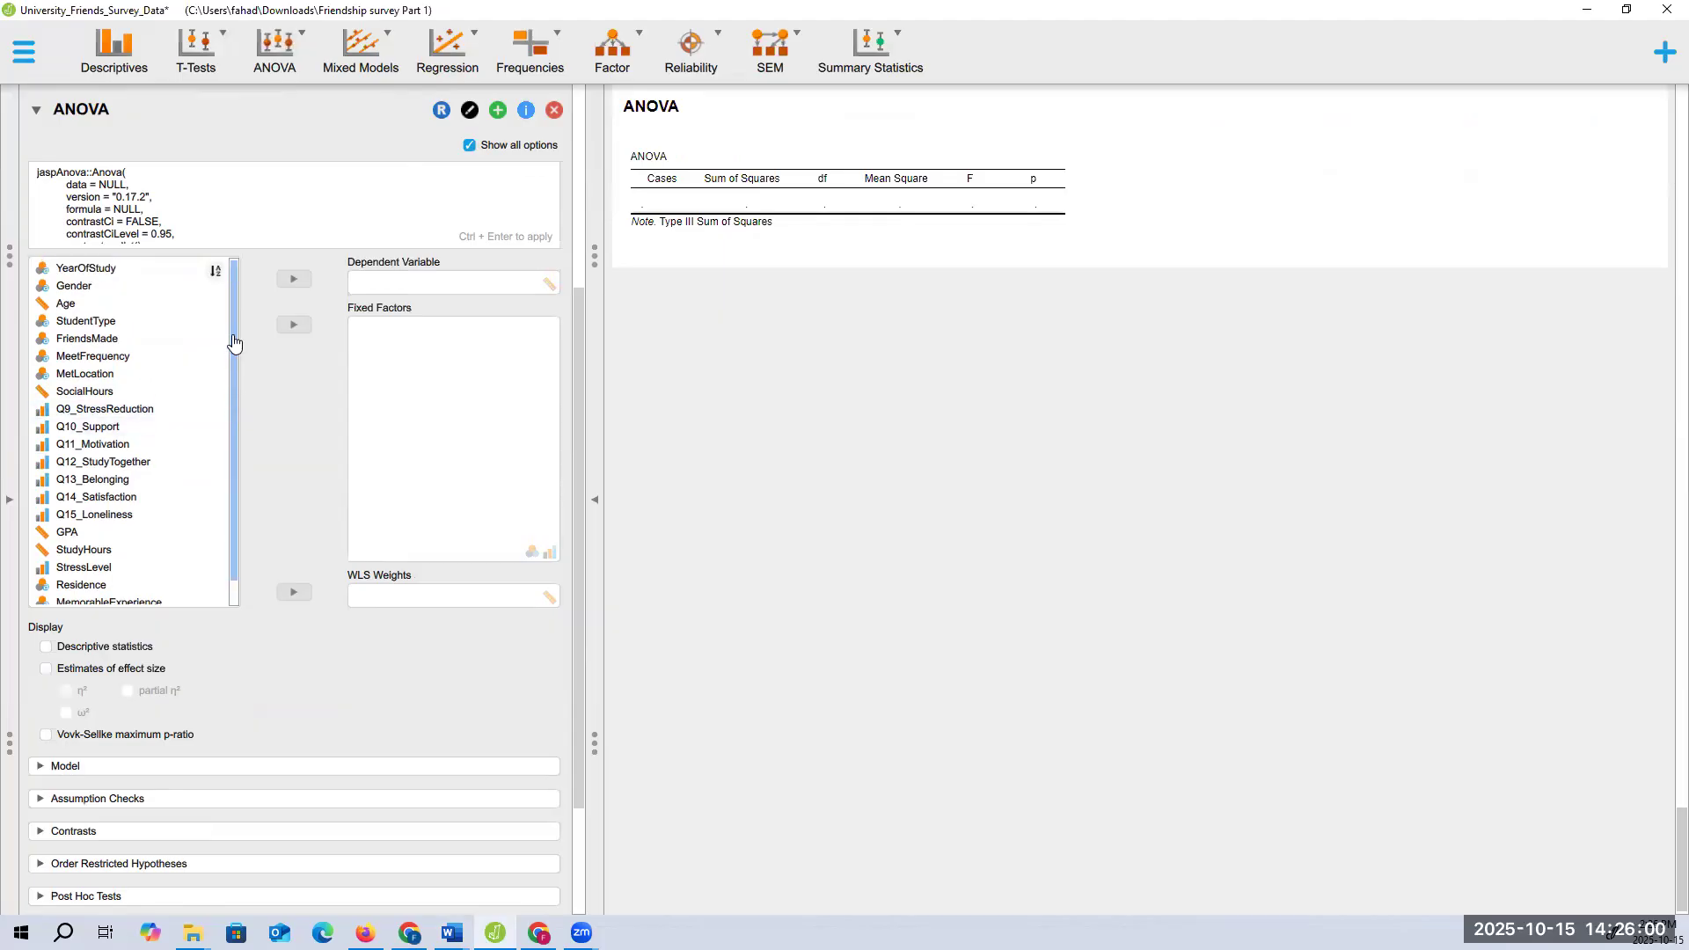
scroll(238, 440, down, 1)
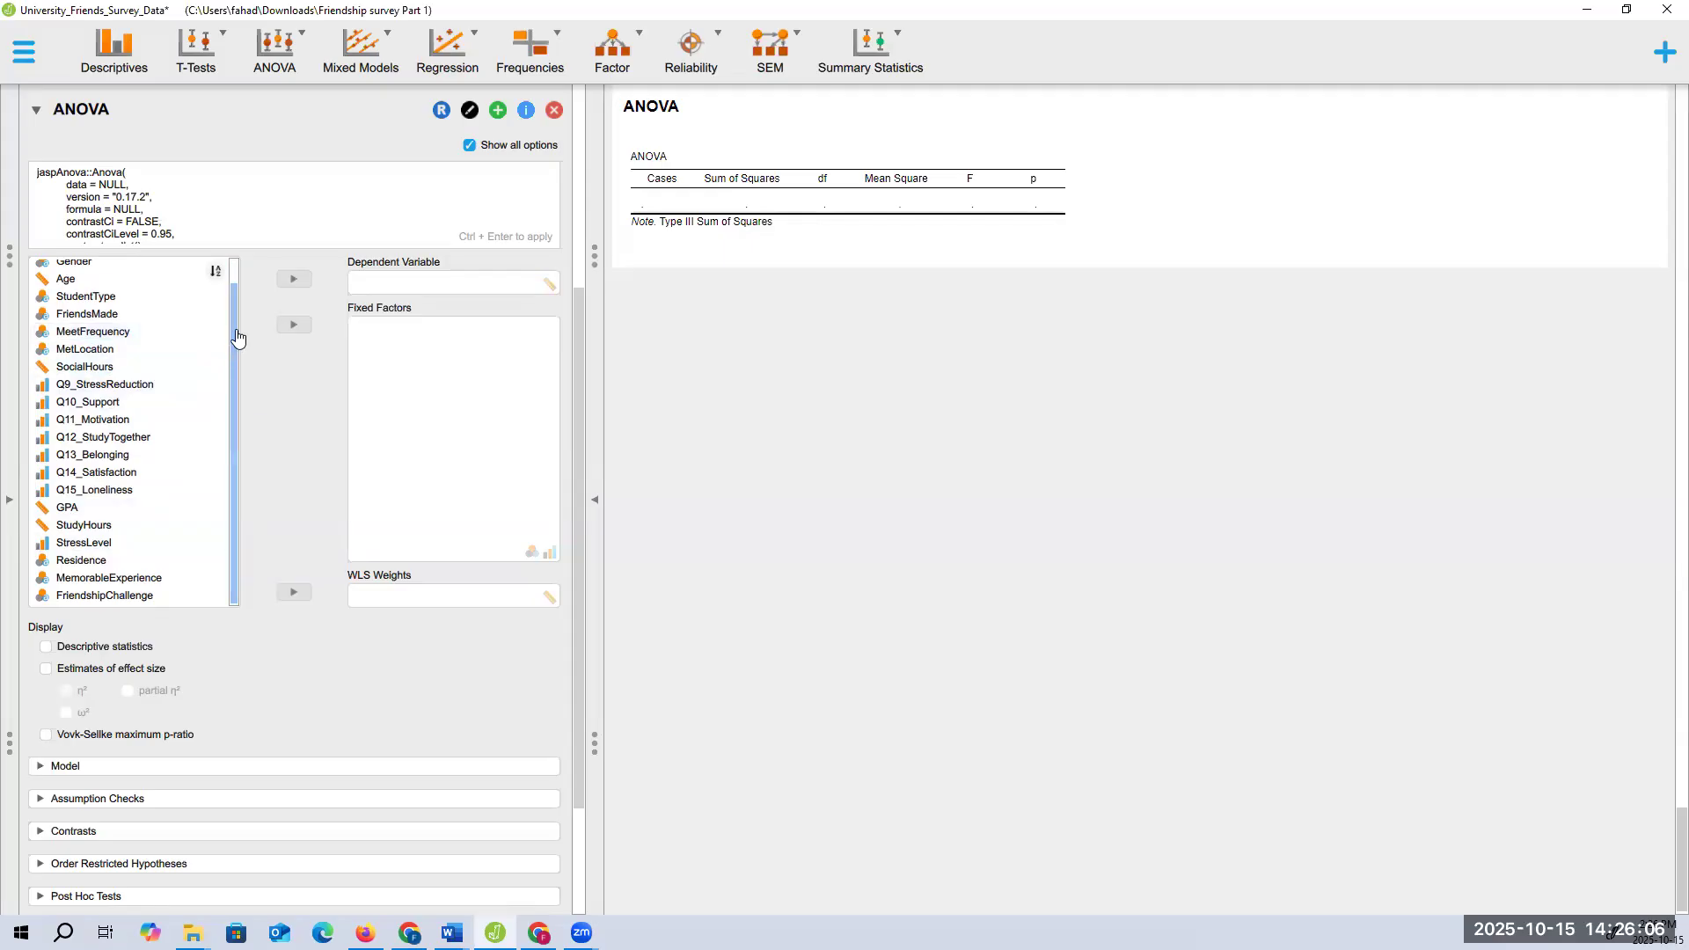
scroll(233, 332, up, 1)
drag(97, 268, 397, 379)
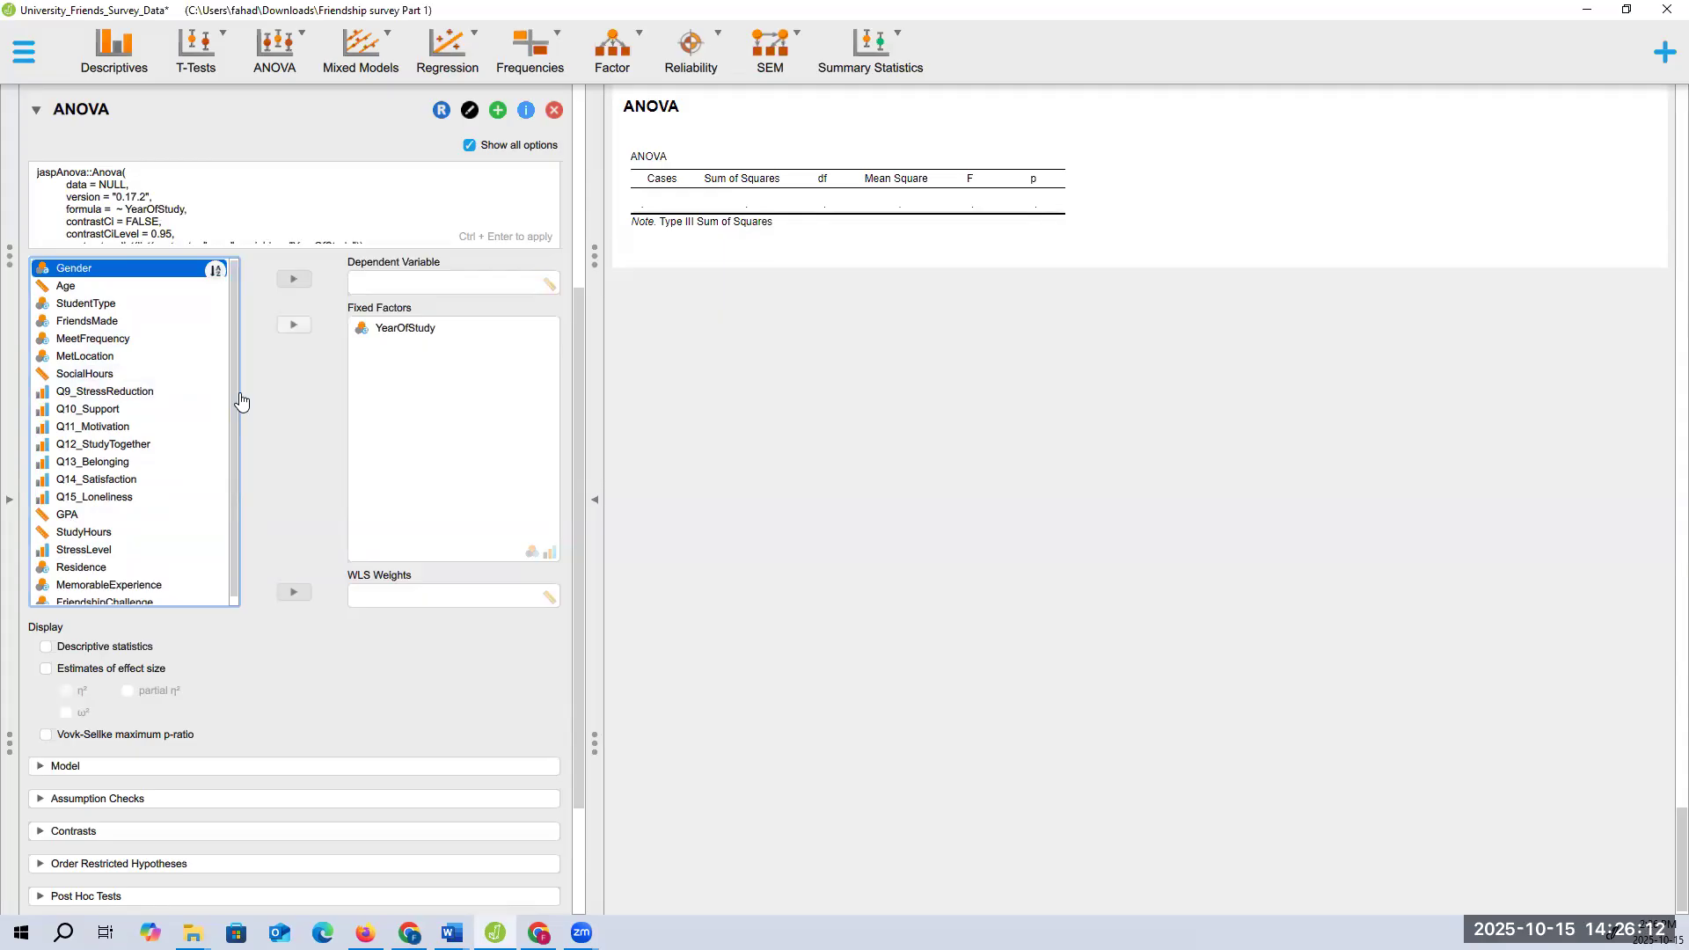
Set GPA as the dependent variable of the ANOVA
scroll(245, 380, up, 1)
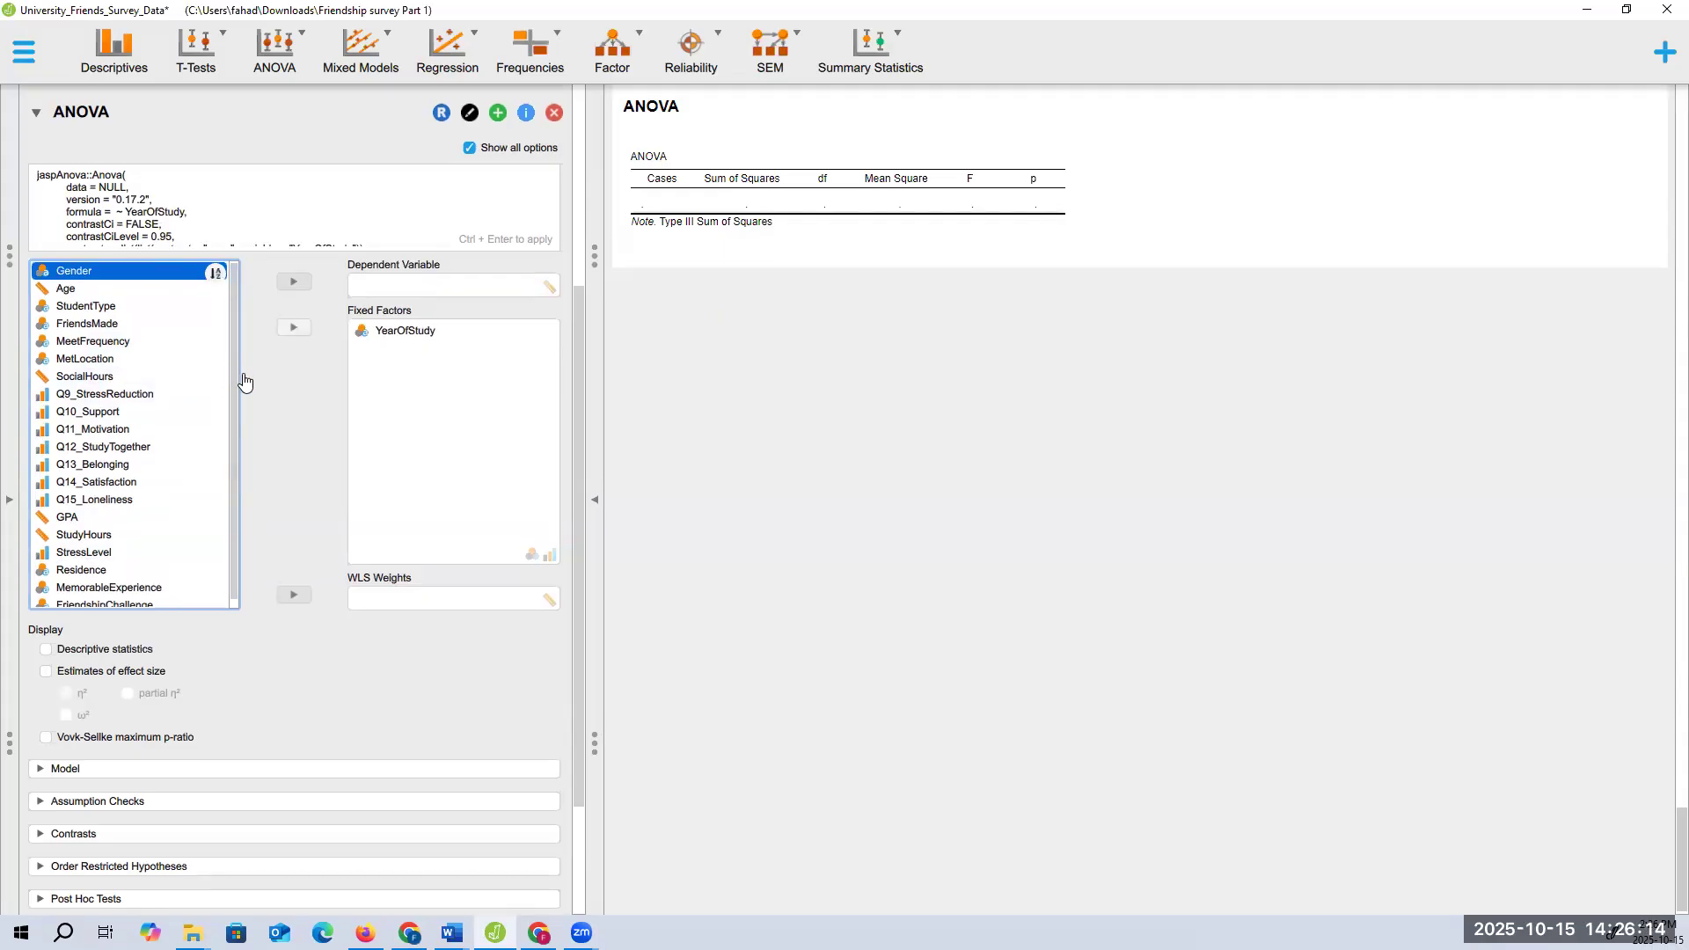
scroll(224, 440, down, 1)
drag(72, 511, 404, 284)
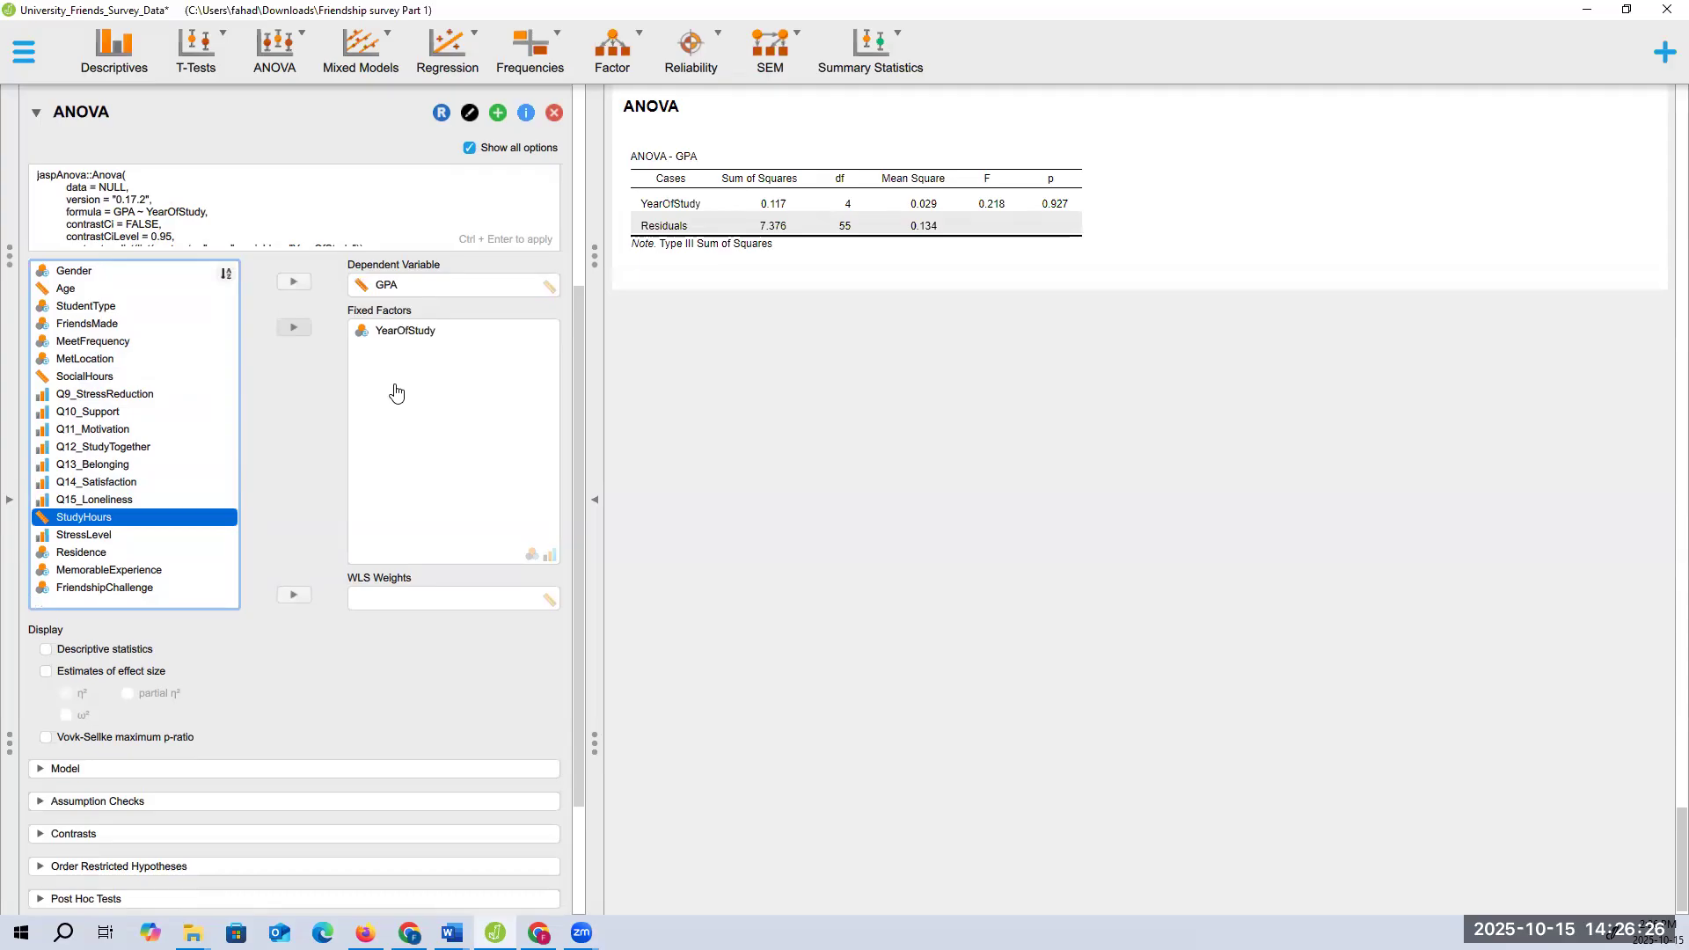
Add marginal means for YearOfStudy to the GPA ANOVA
scroll(247, 553, down, 3)
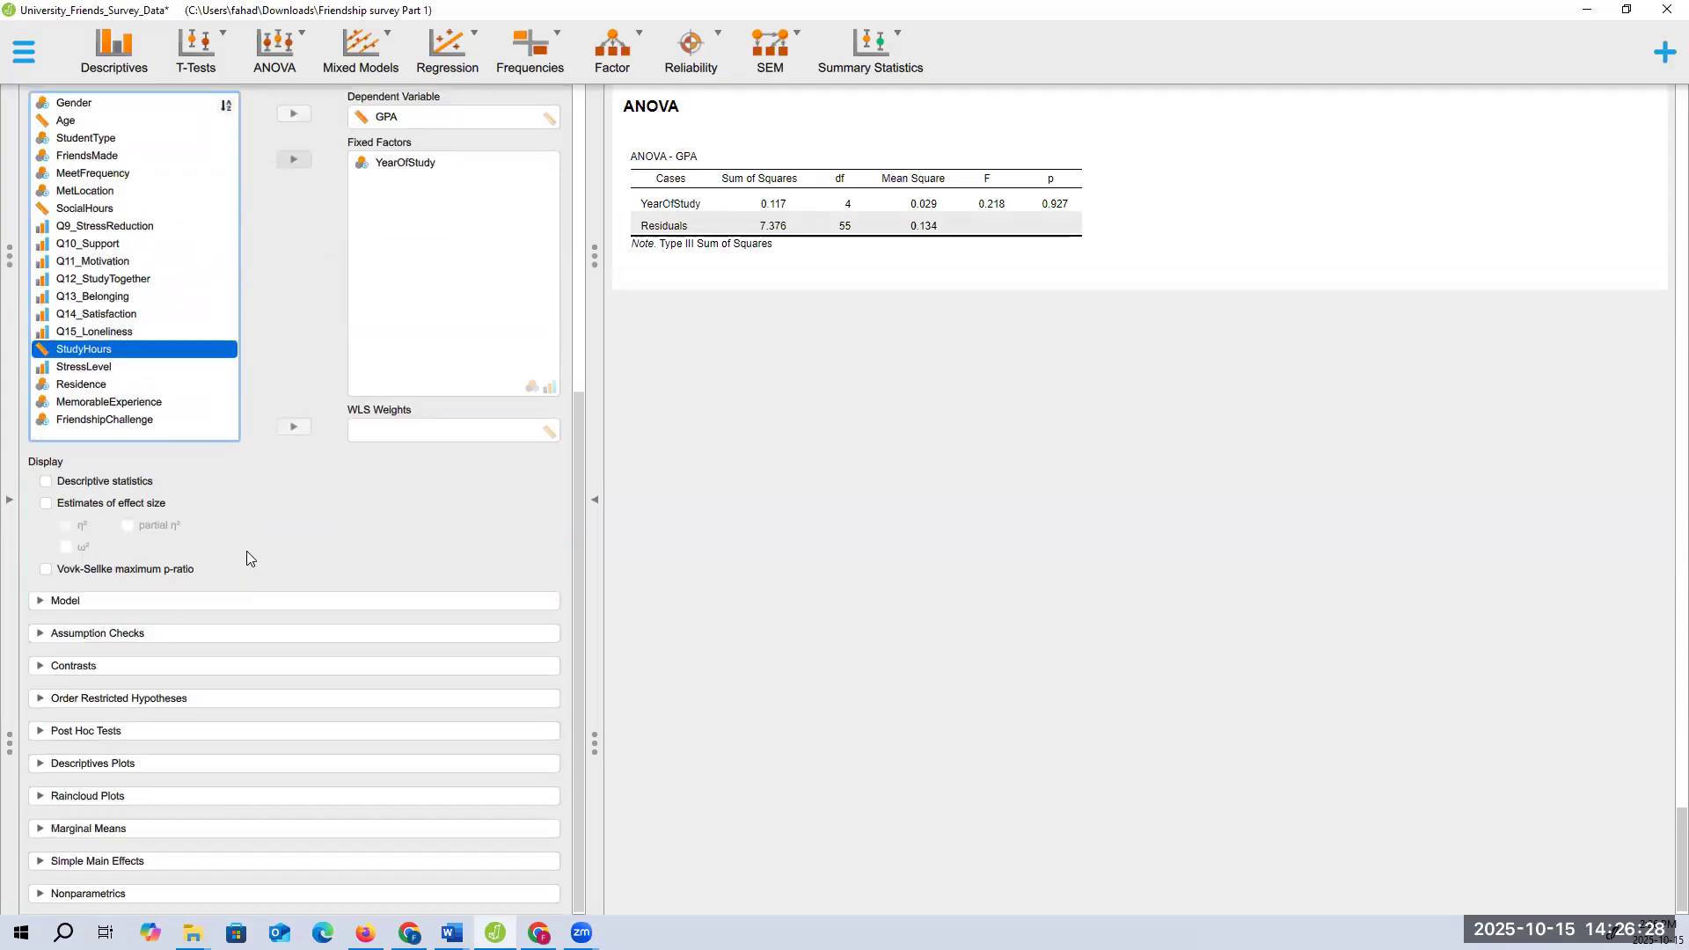
click(110, 829)
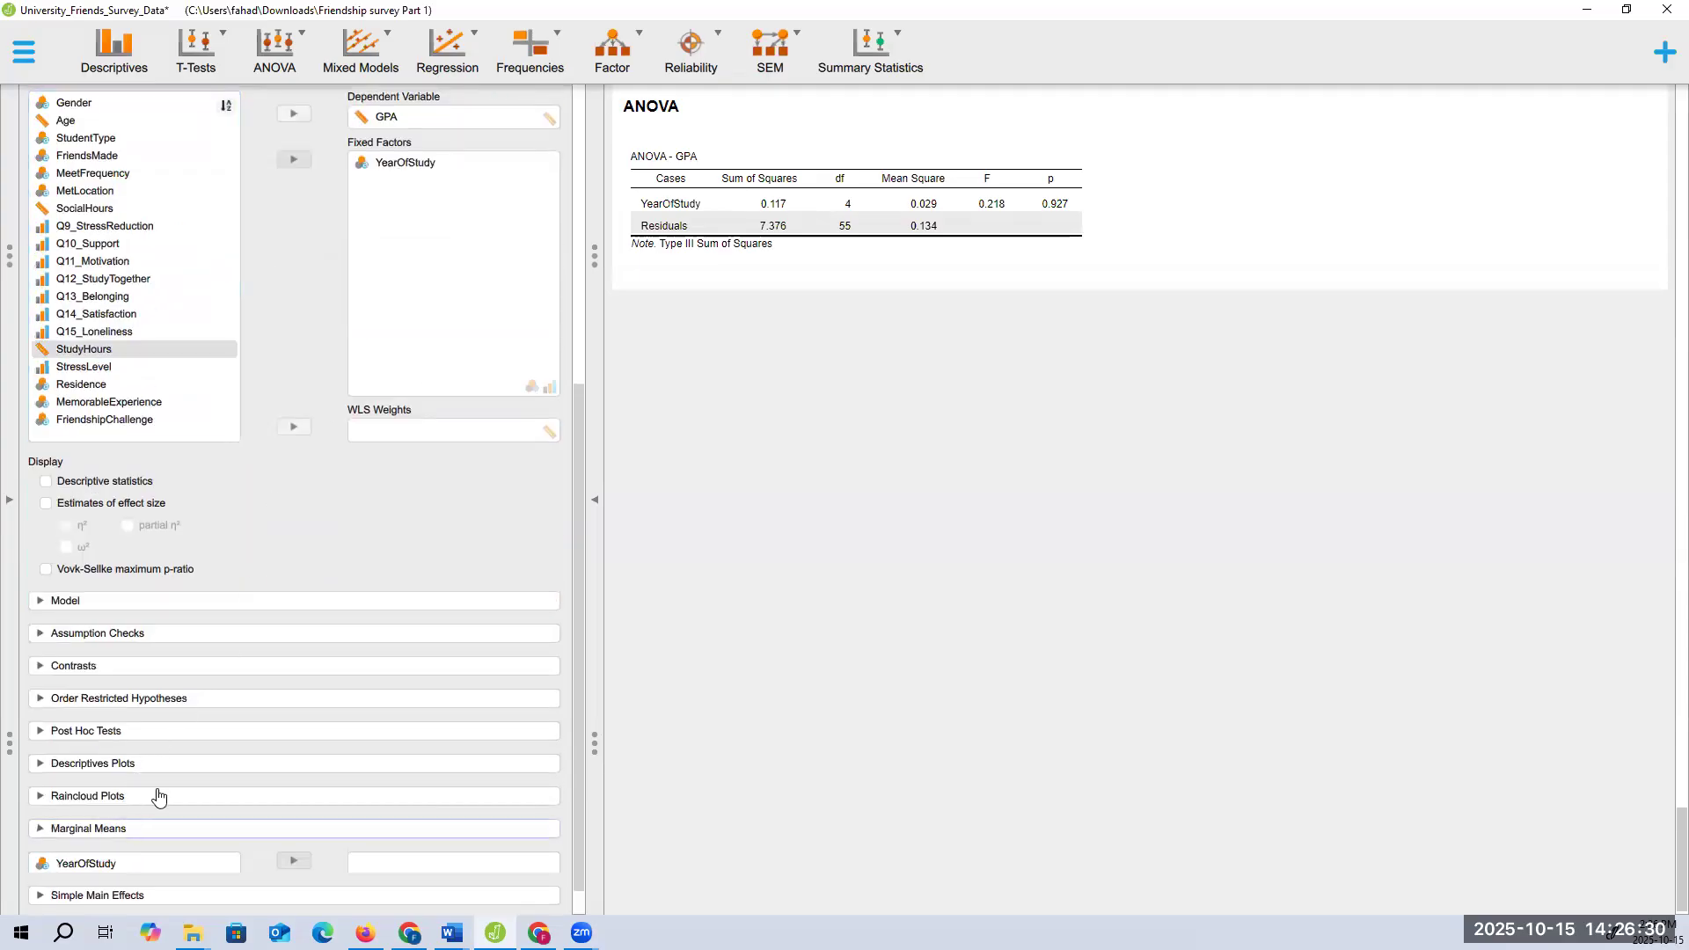
click(140, 590)
click(290, 587)
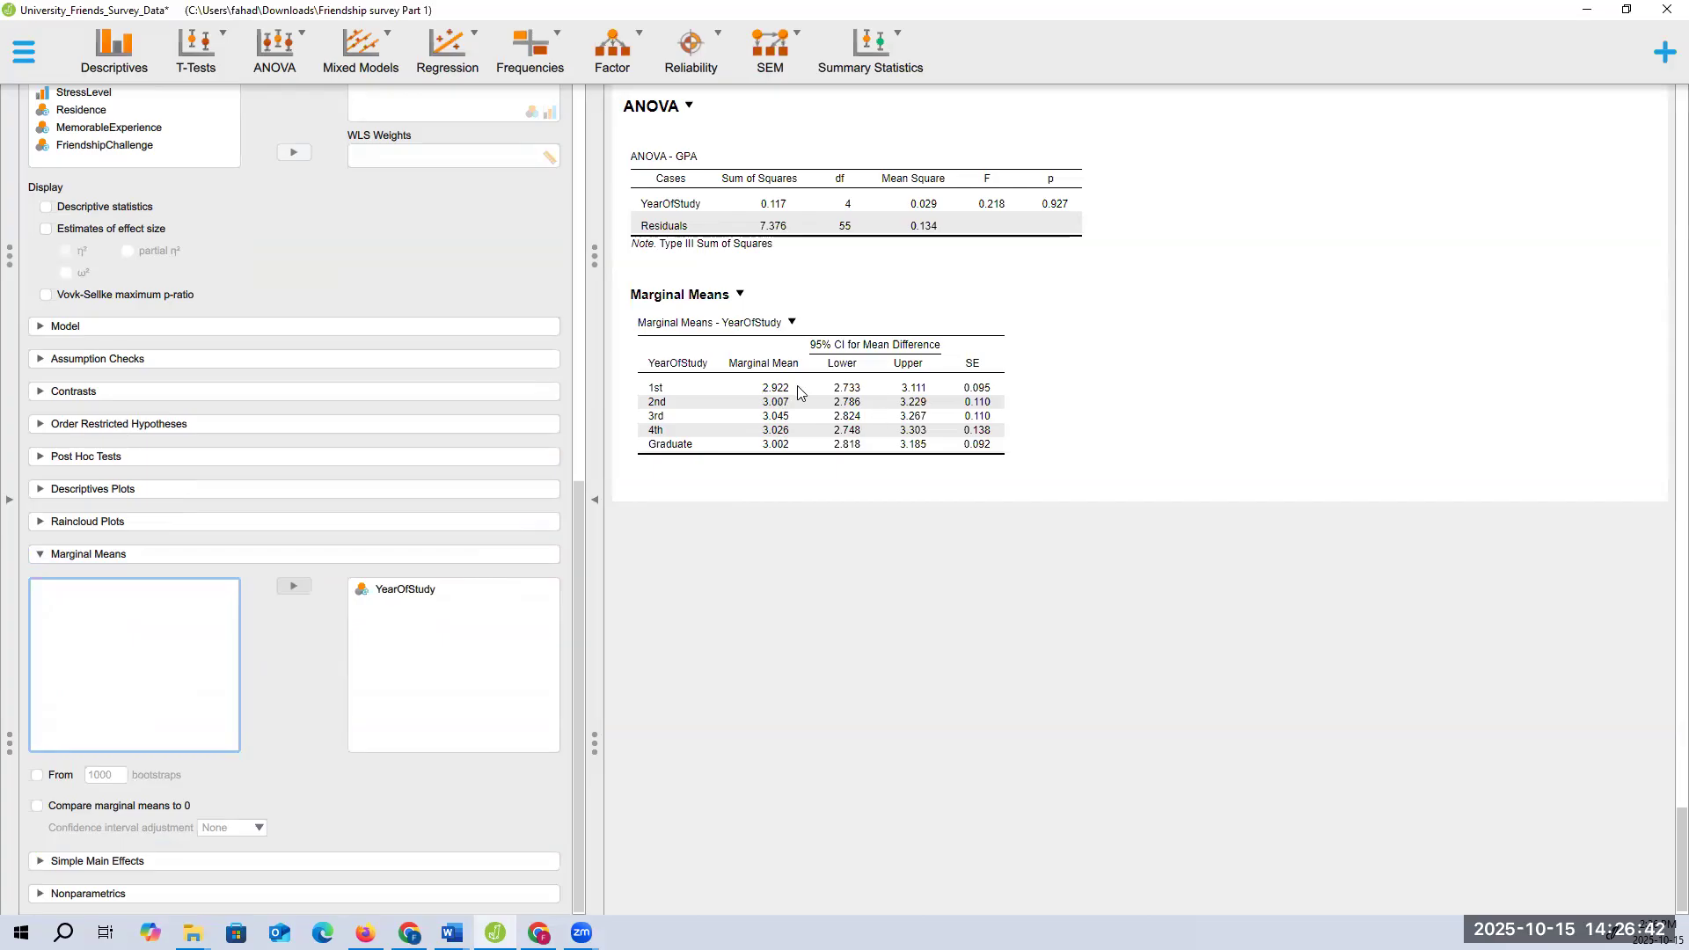
scroll(815, 409, up, 2)
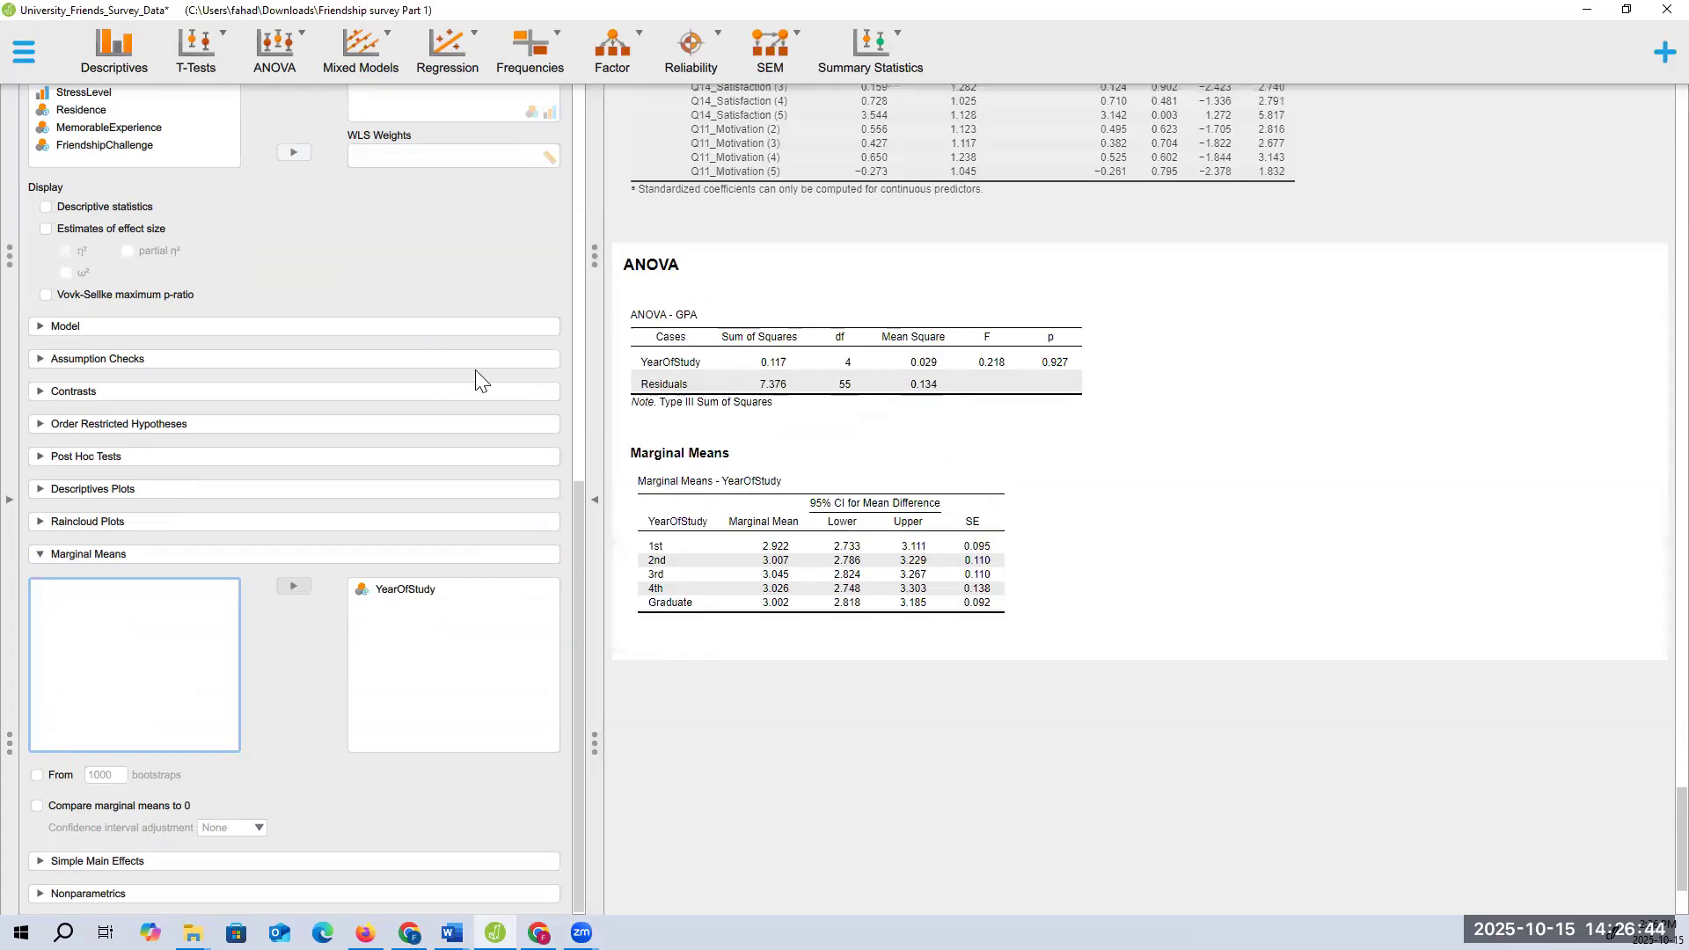
Replace YearOfStudy with StudentType as the fixed factor of the GPA ANOVA
scroll(476, 380, up, 5)
scroll(475, 478, down, 2)
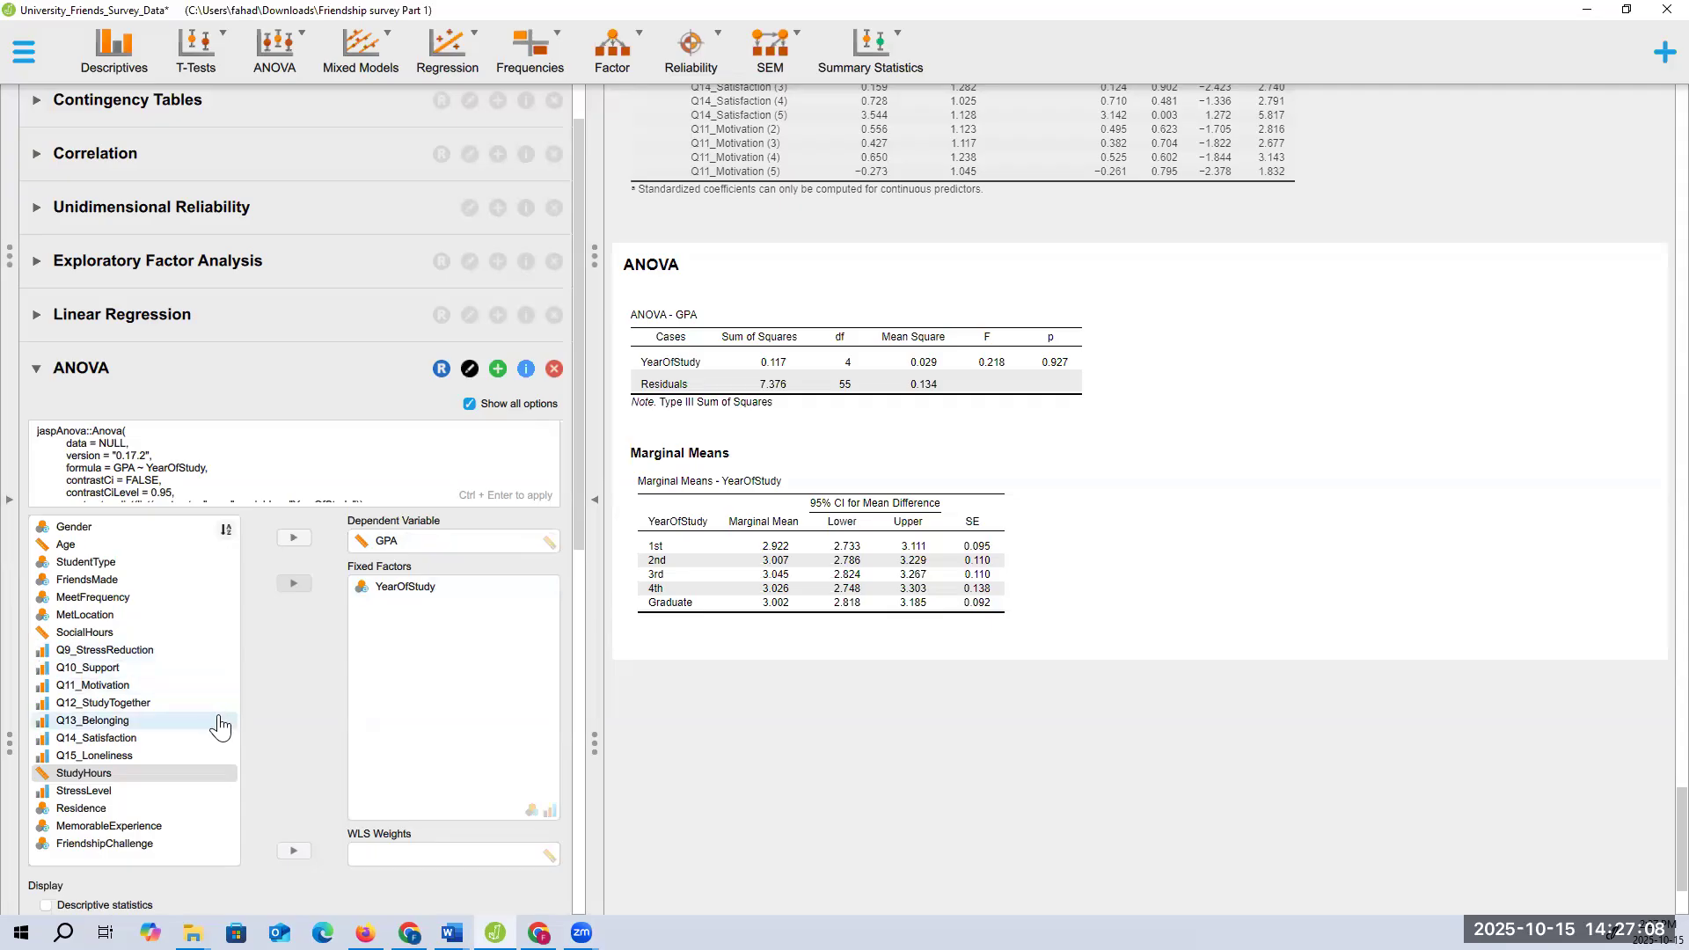
scroll(150, 765, down, 2)
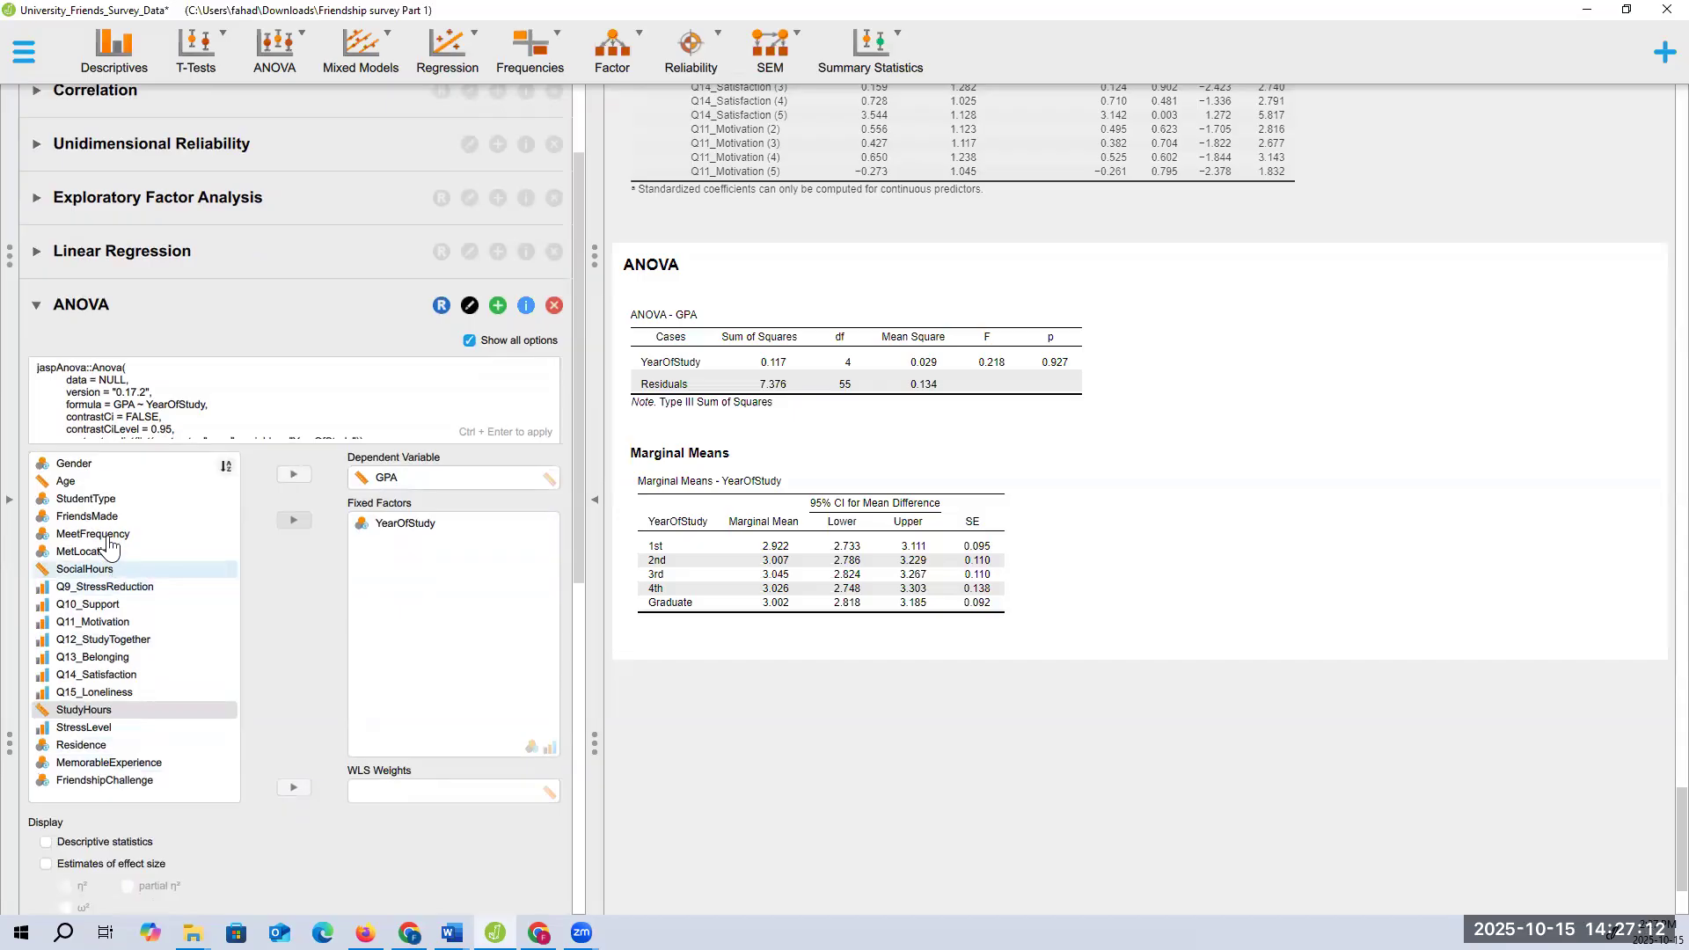
drag(94, 508, 431, 564)
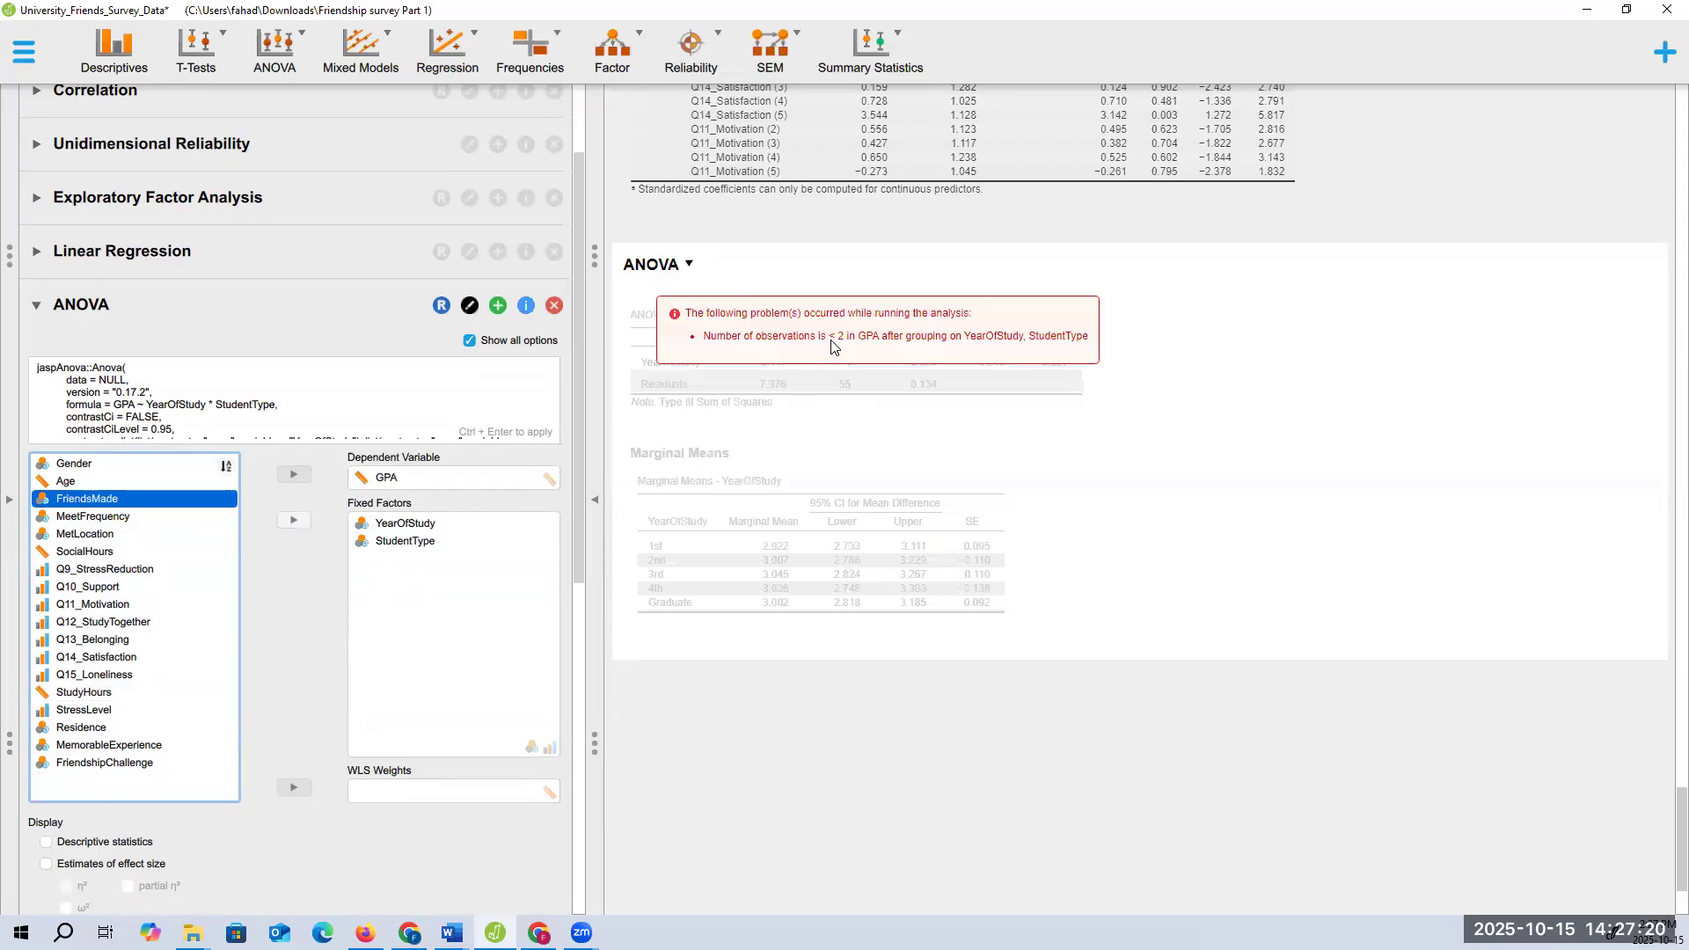
click(497, 542)
drag(420, 545, 137, 566)
drag(408, 531, 92, 529)
drag(419, 563, 420, 563)
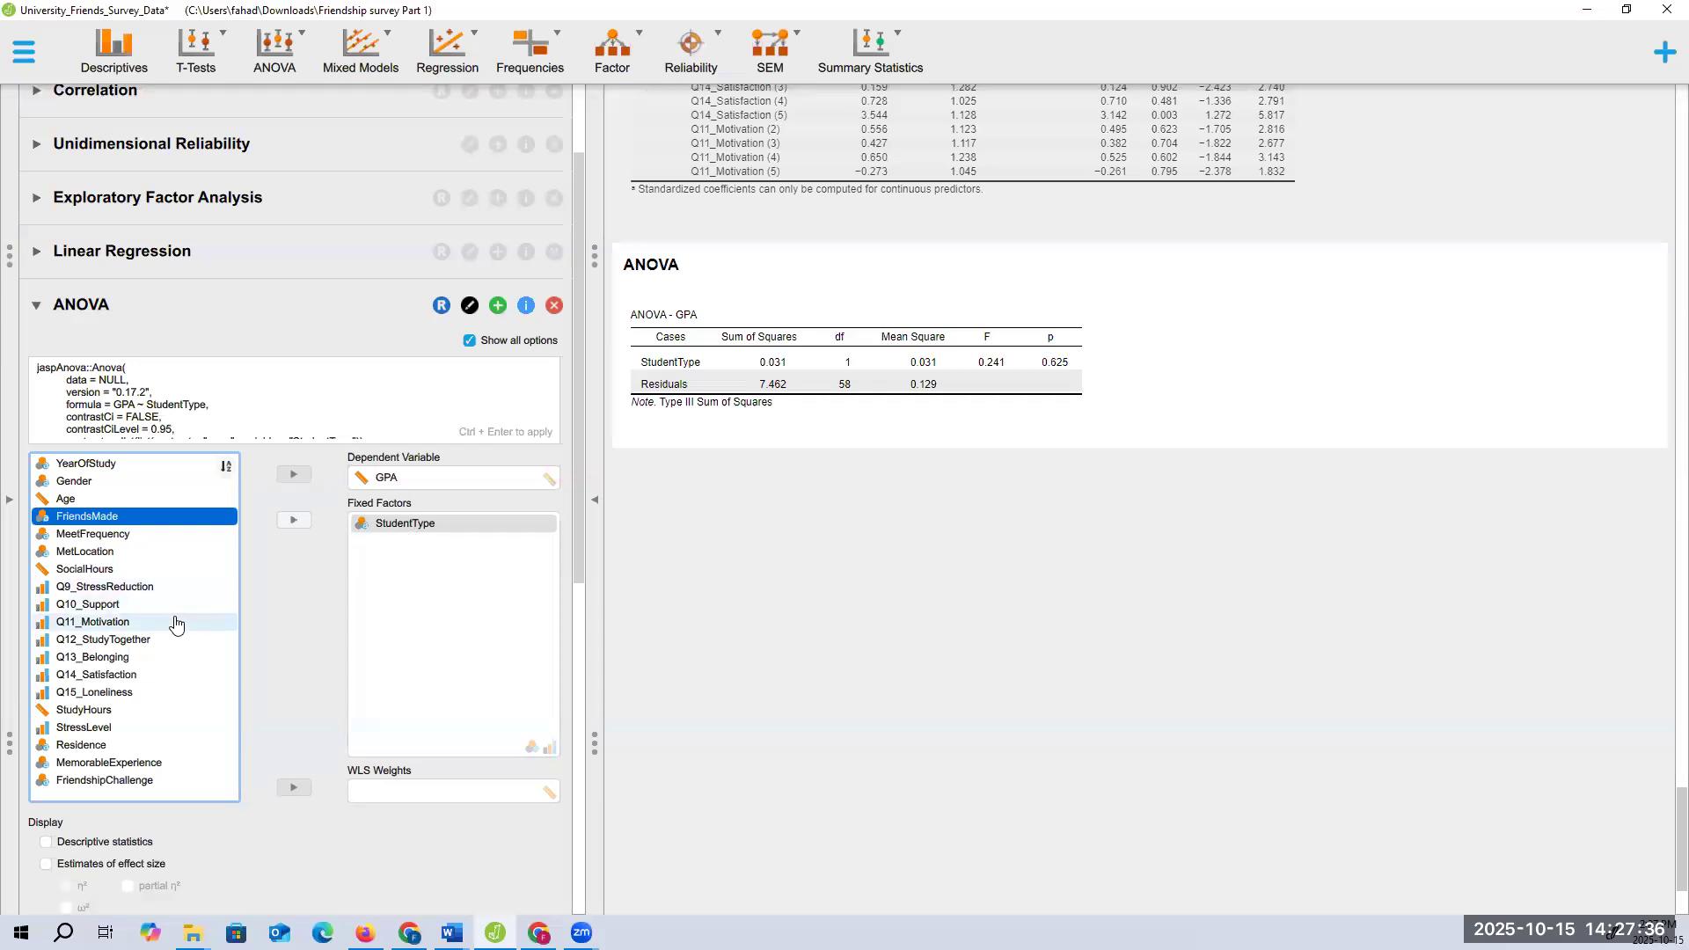
Add Residence as a second fixed factor alongside StudentType in the GPA ANOVA
scroll(175, 623, down, 1)
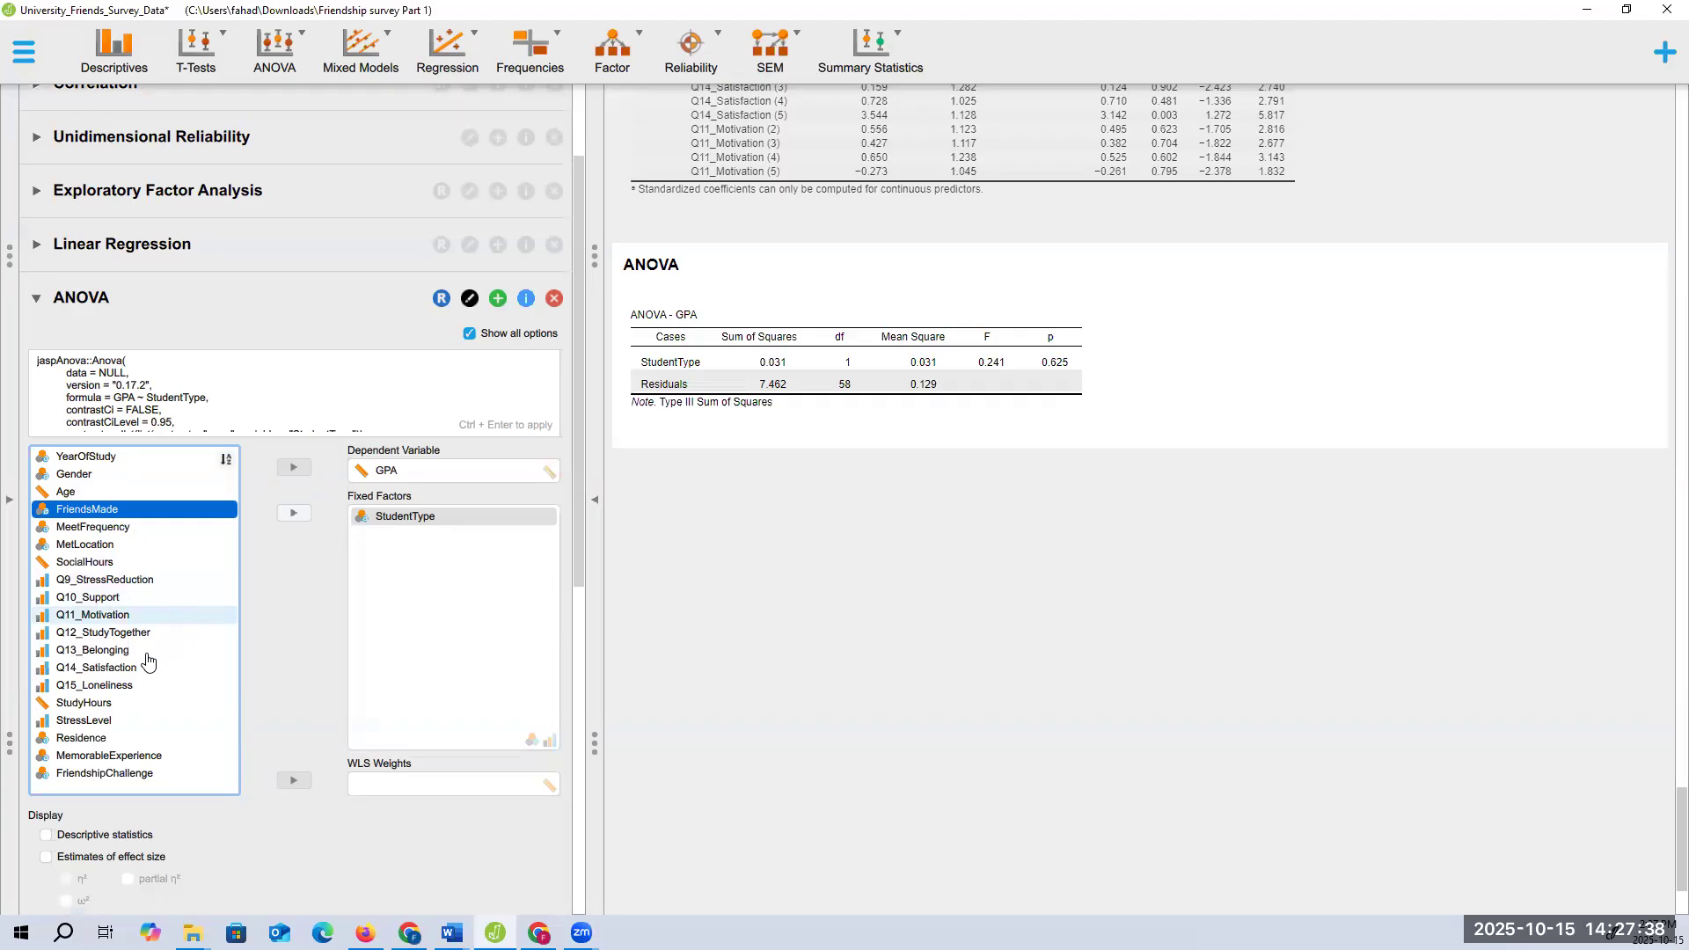
click(125, 742)
drag(125, 742, 470, 587)
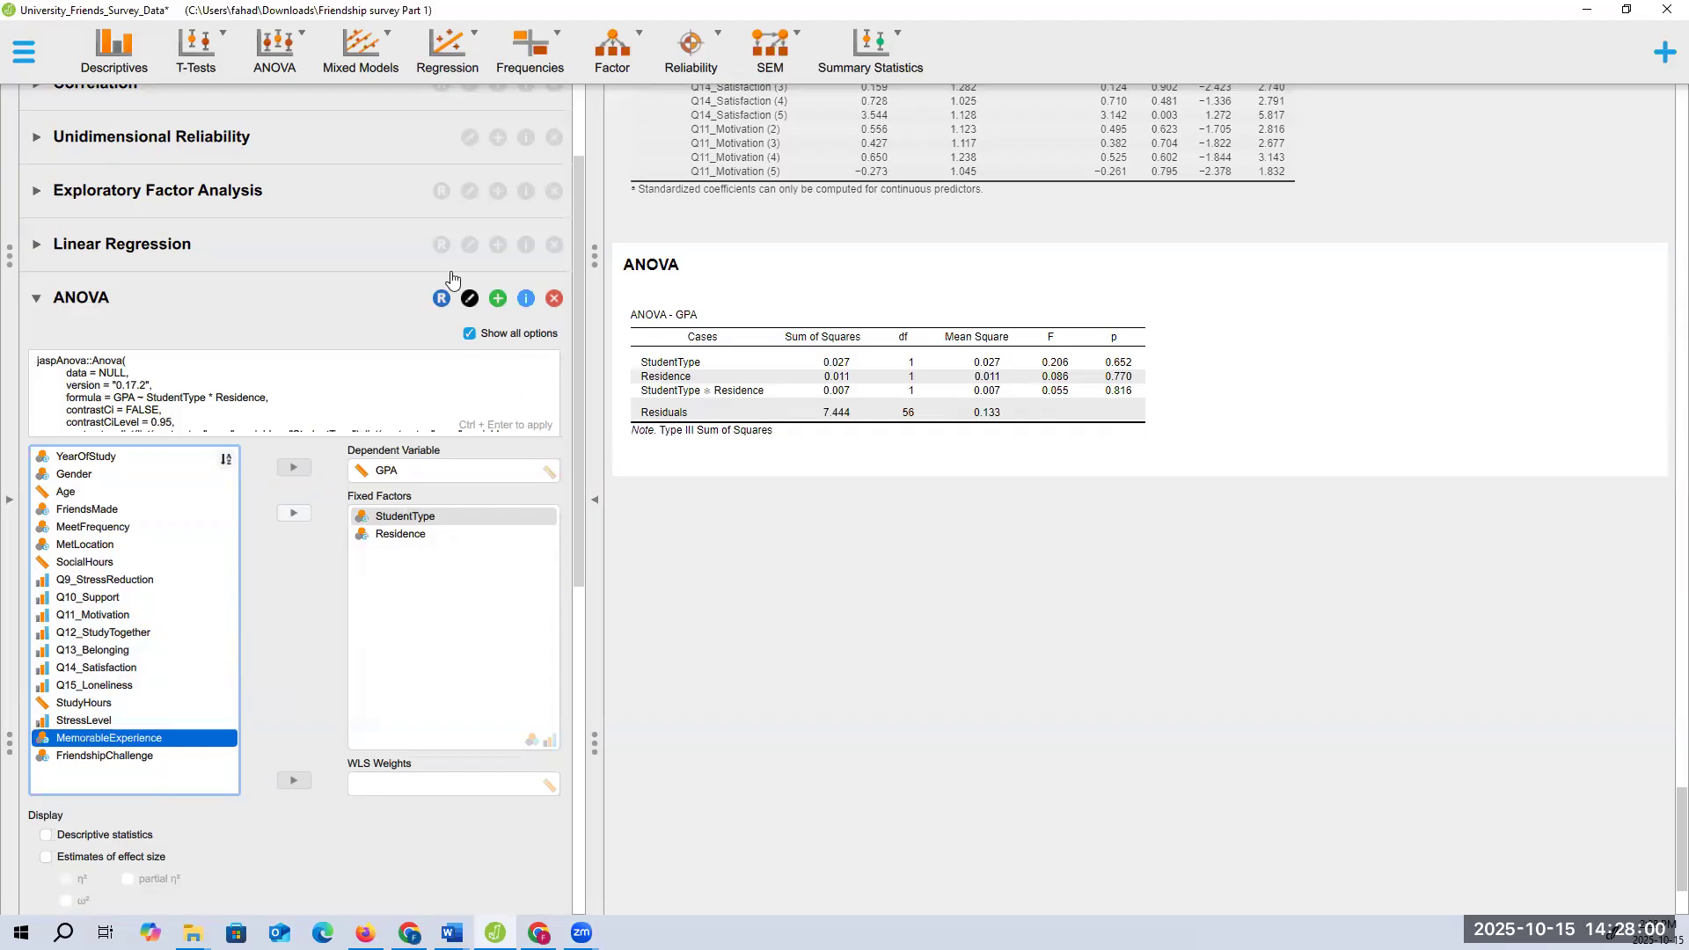
Create a classical independent samples t-test with StudentType as the grouping variable
click(196, 76)
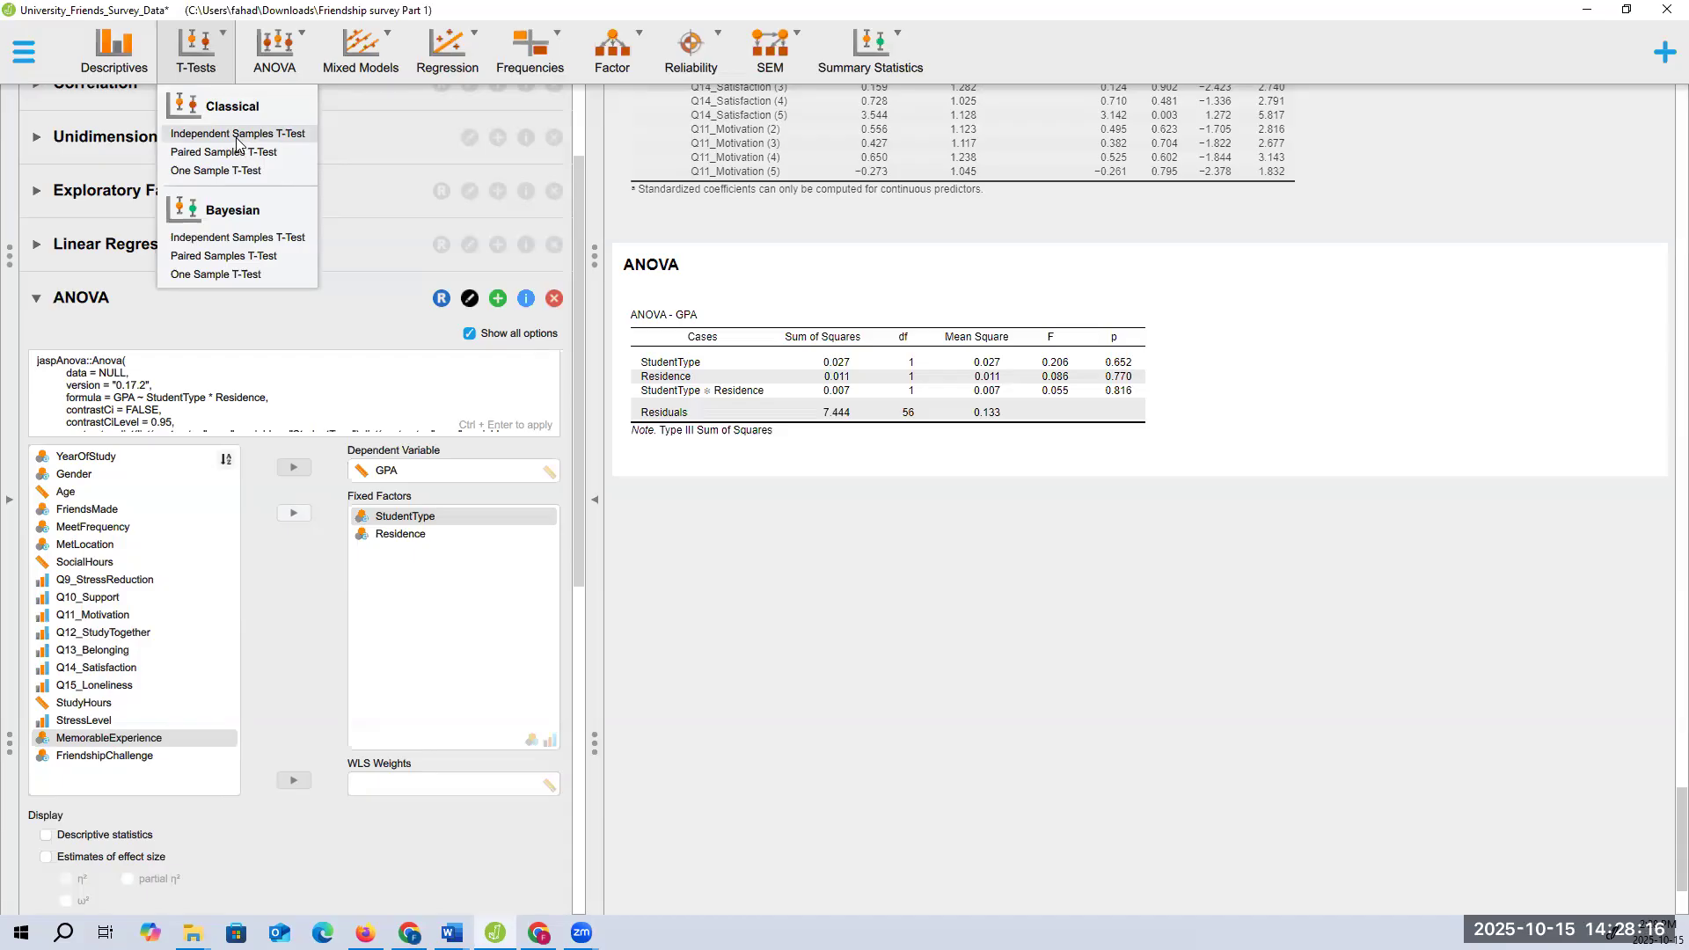
click(238, 135)
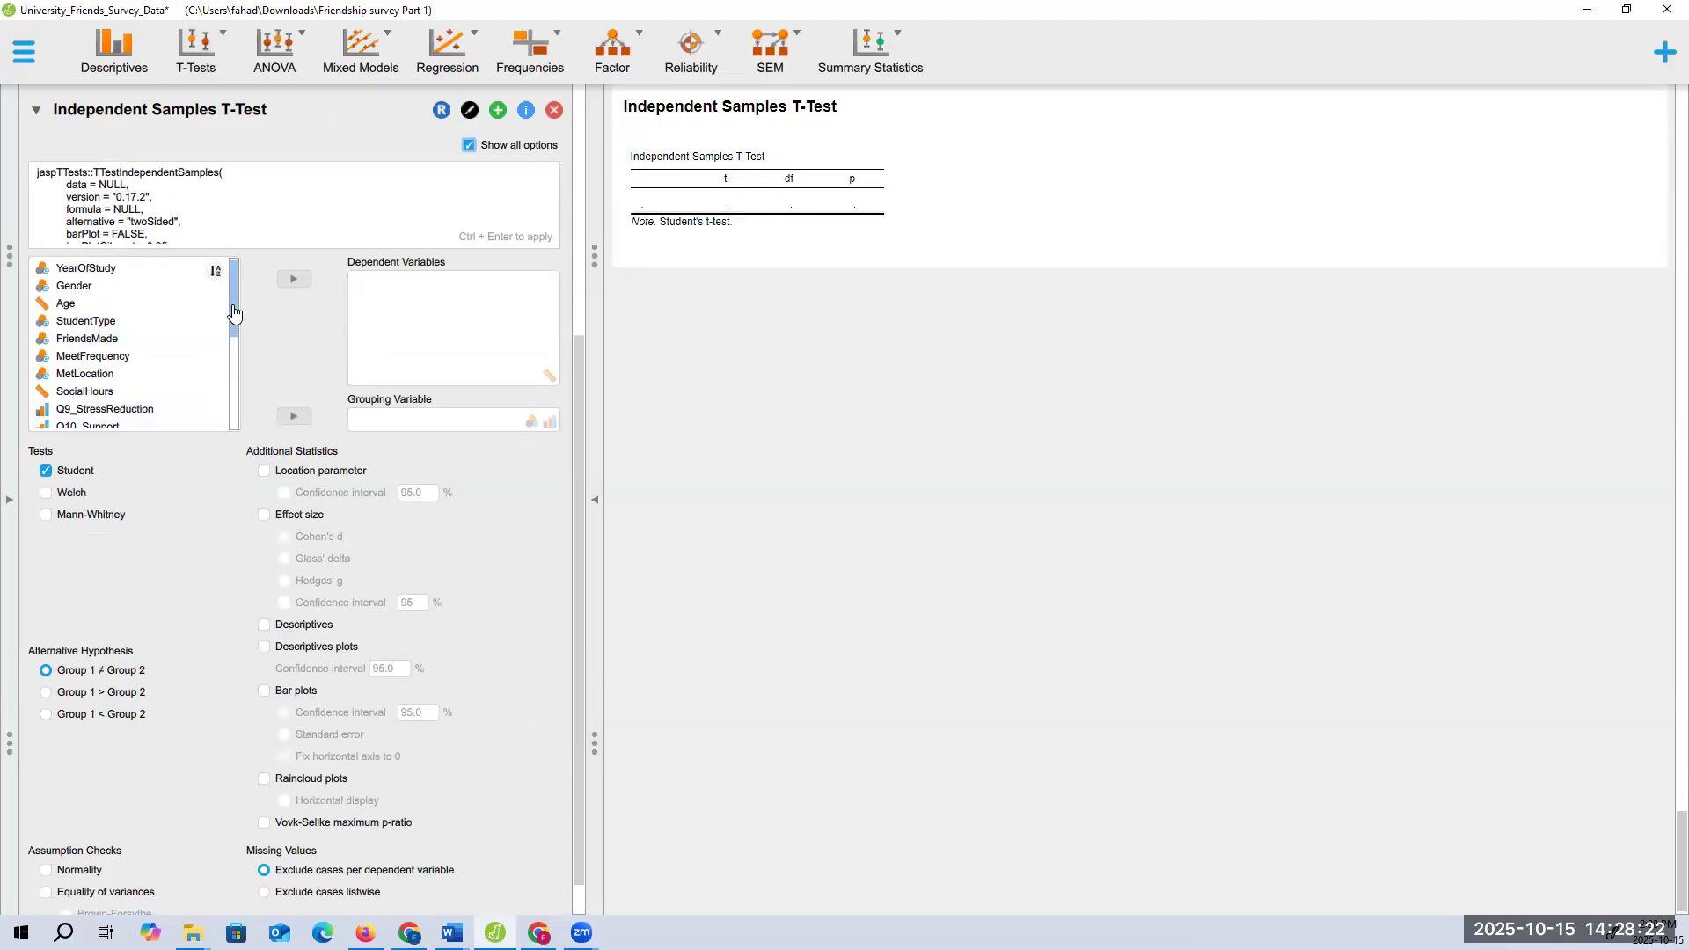
scroll(124, 320, down, 1)
scroll(104, 335, up, 1)
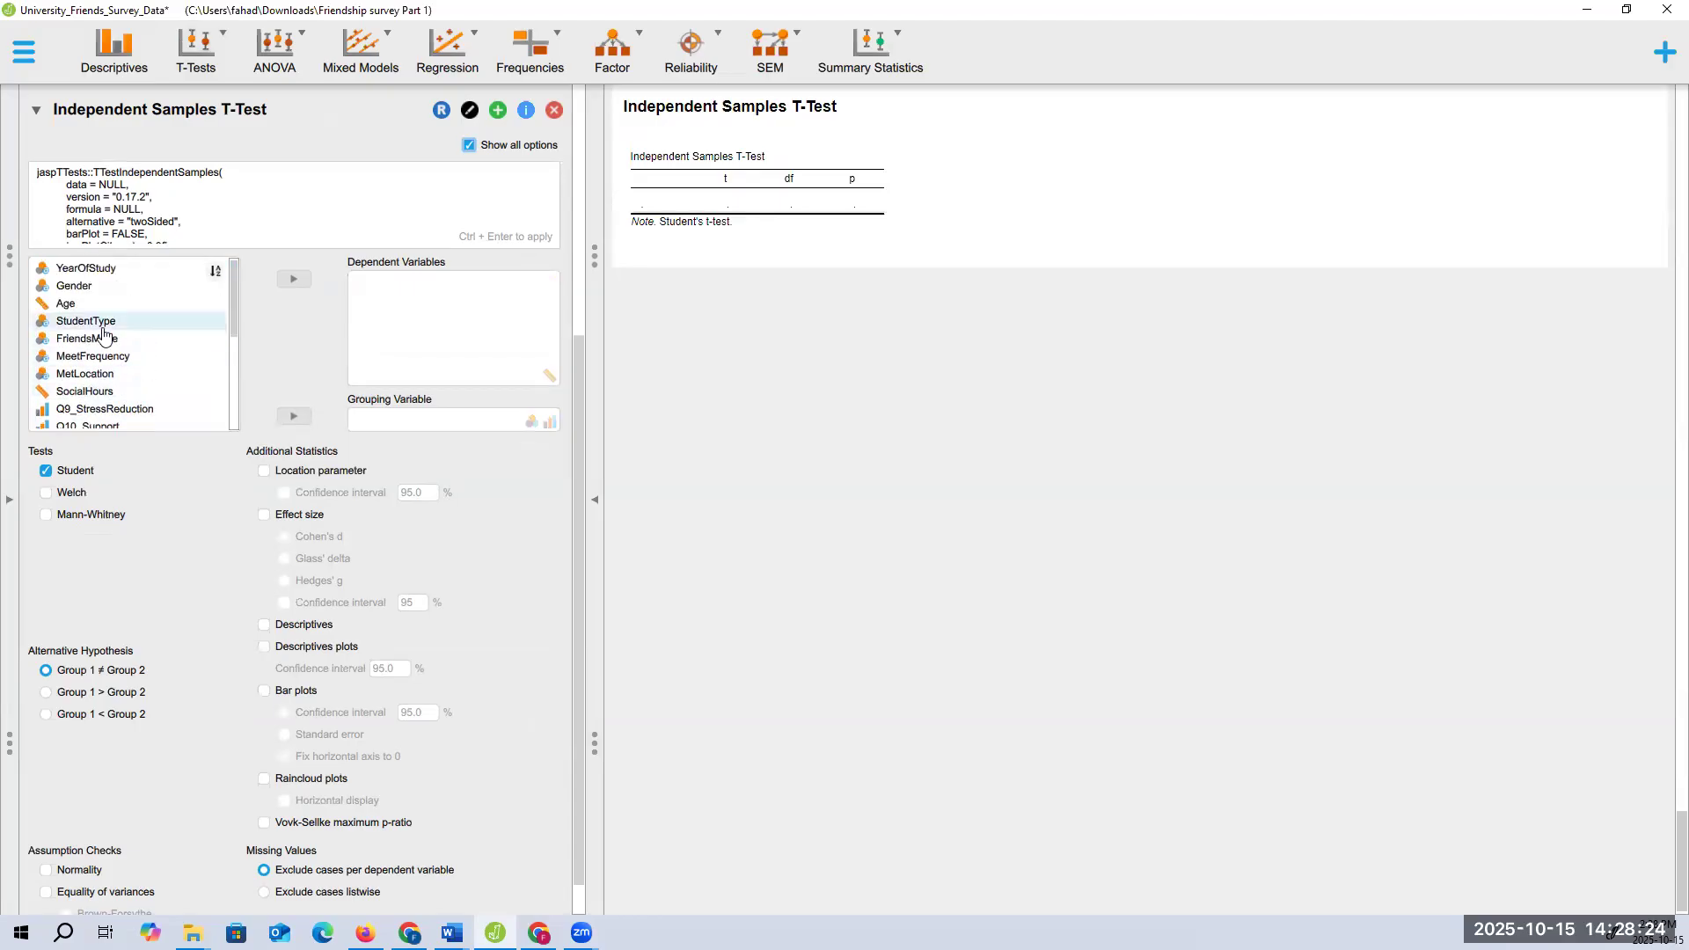
click(103, 322)
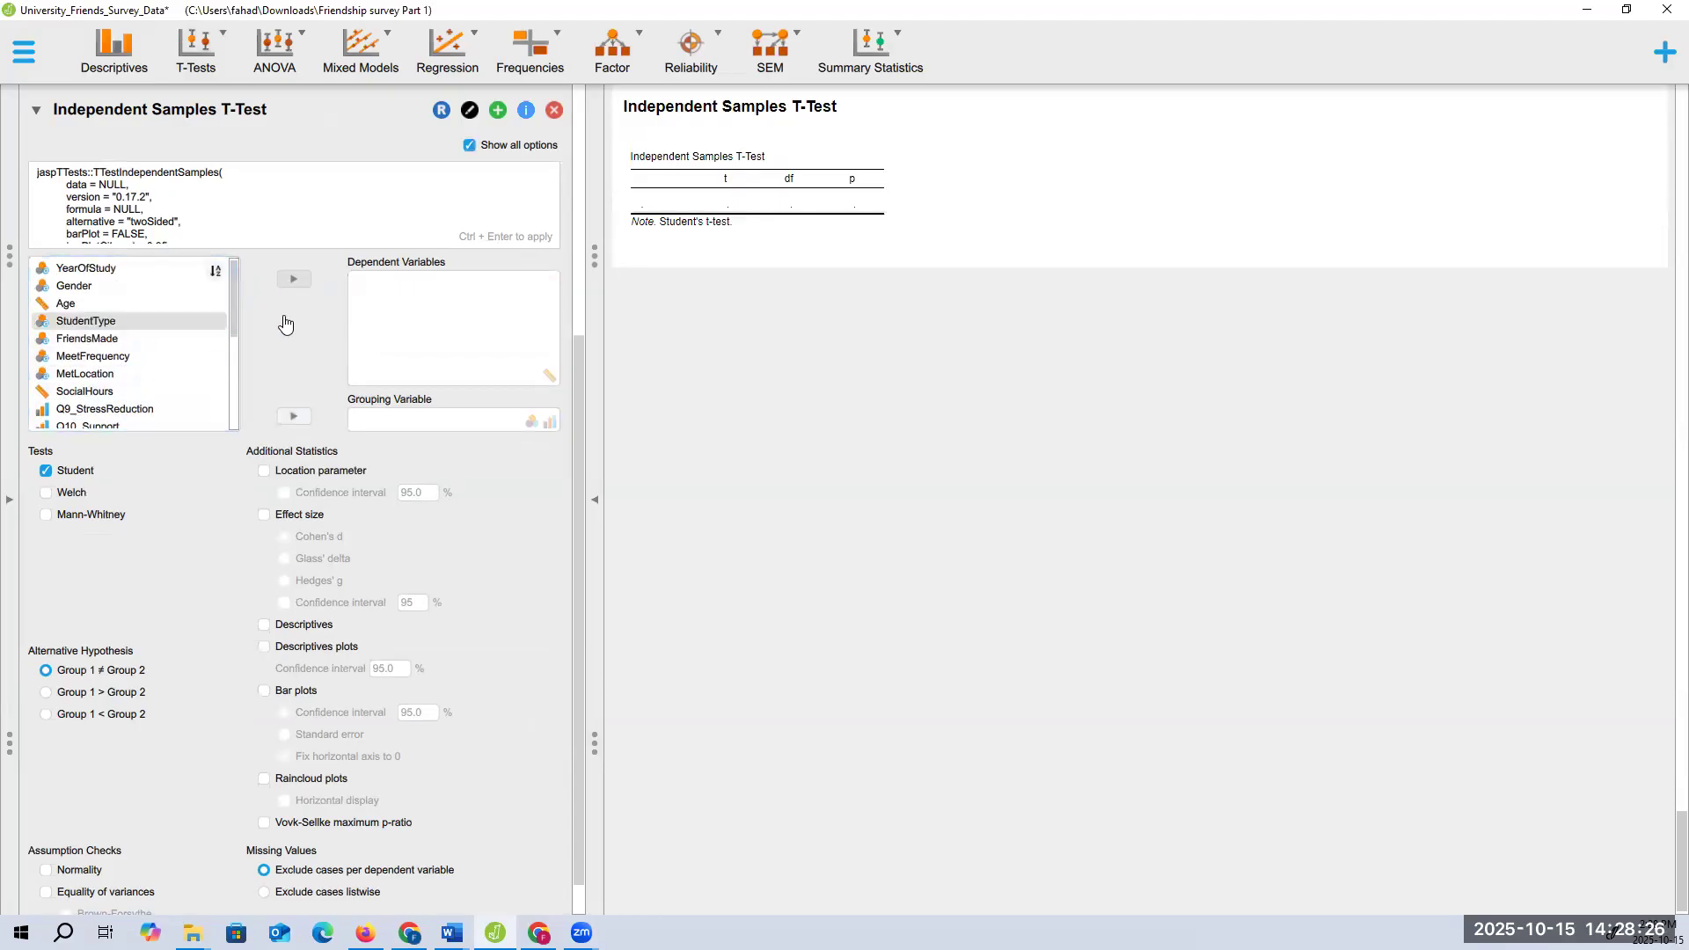
click(288, 419)
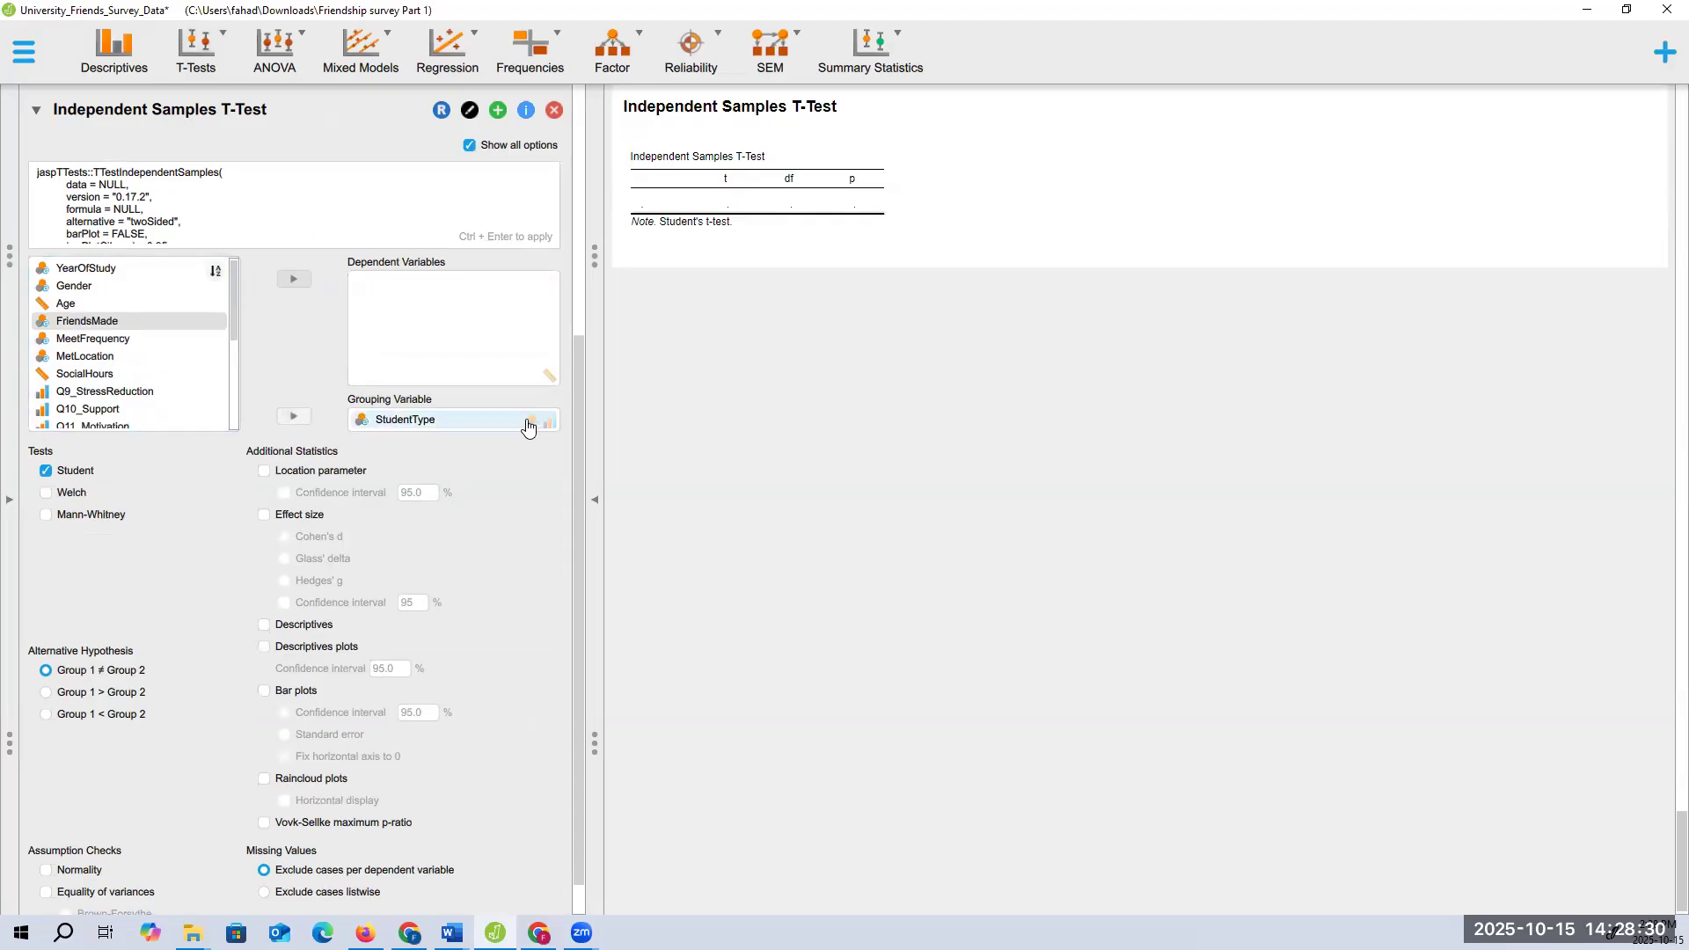
click(449, 421)
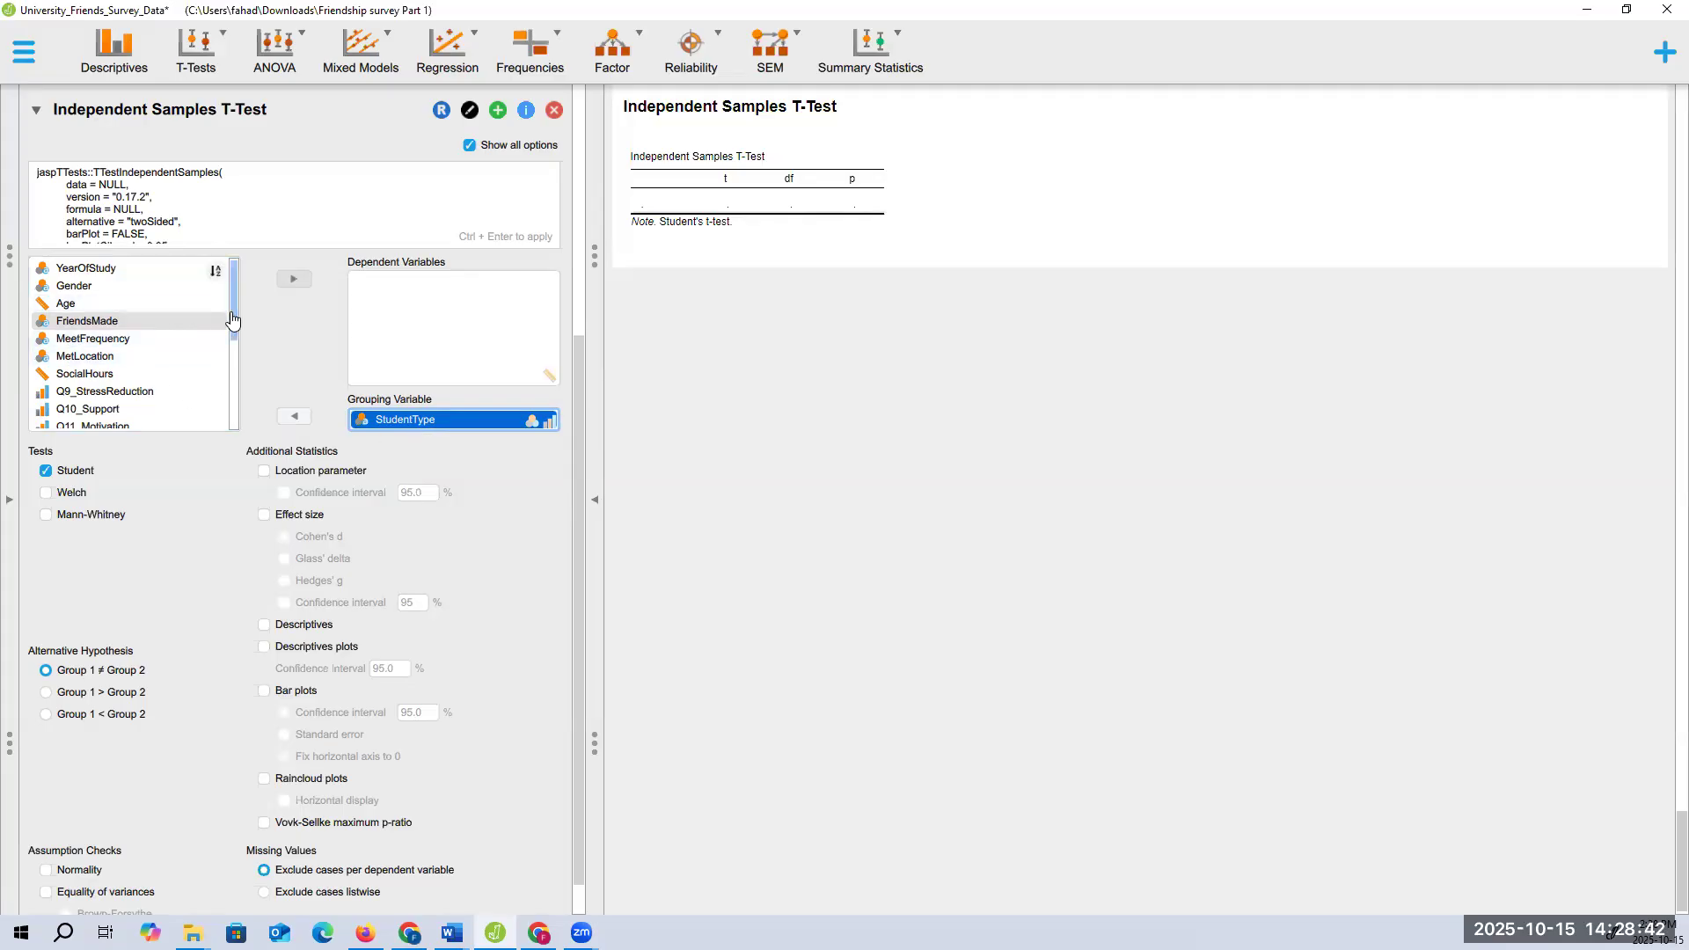
Set StressLevel as the t-test's dependent variable and include bar plots in its output
drag(232, 331, 231, 427)
drag(104, 373, 343, 323)
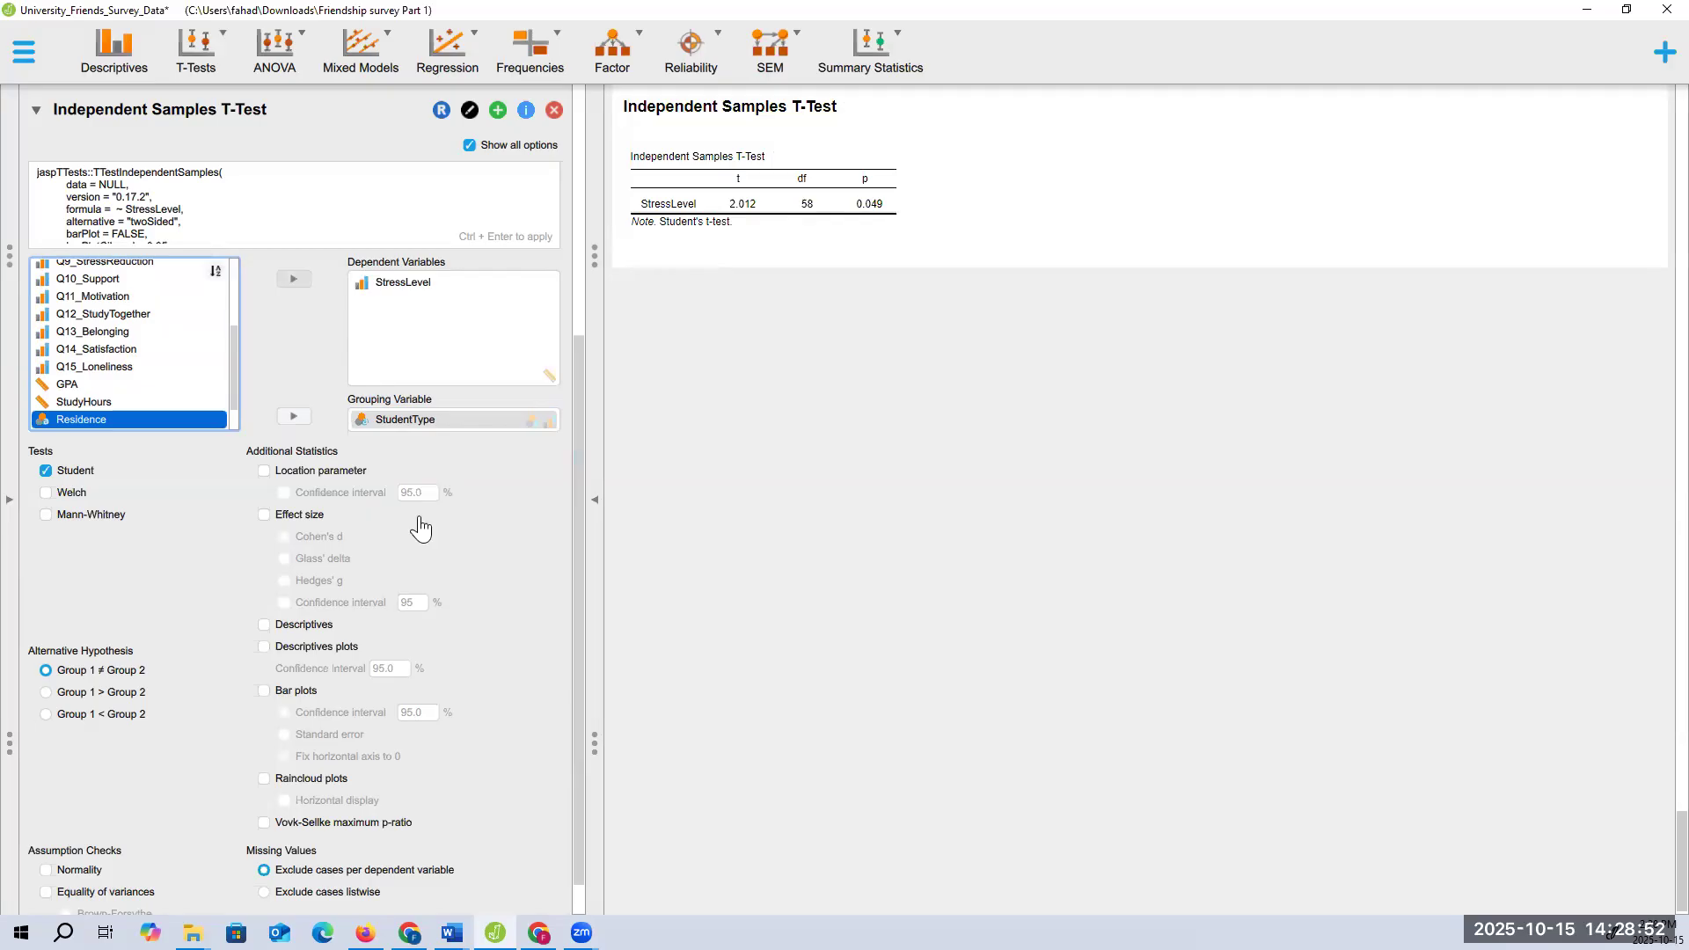
scroll(207, 524, down, 1)
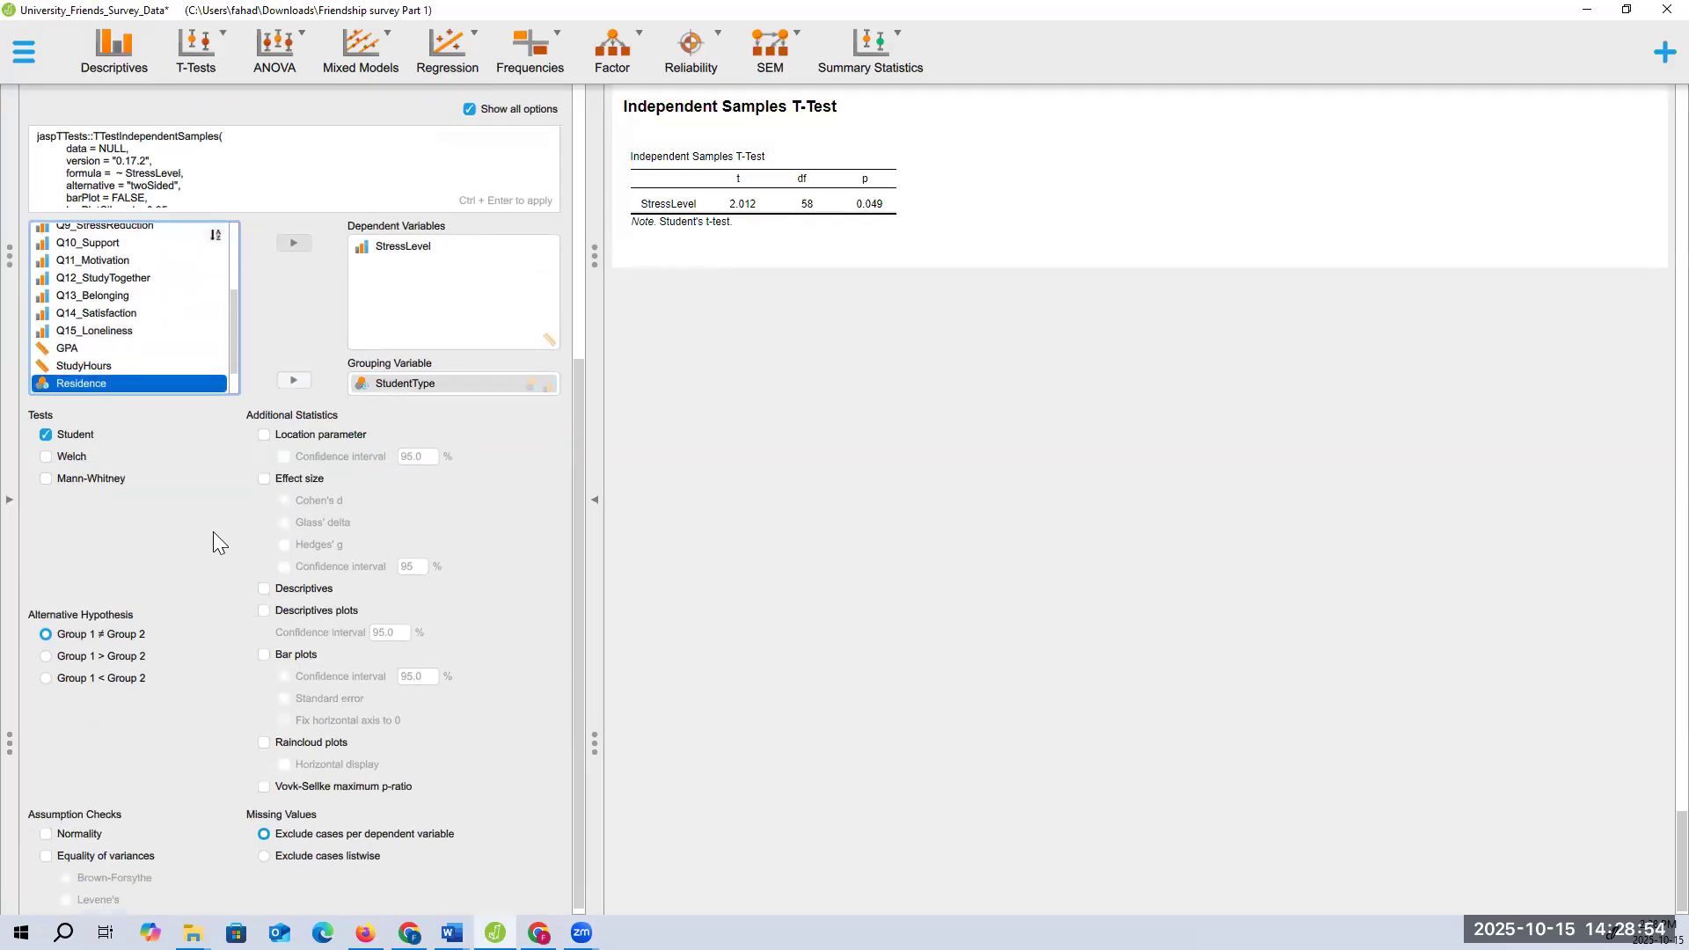
click(264, 654)
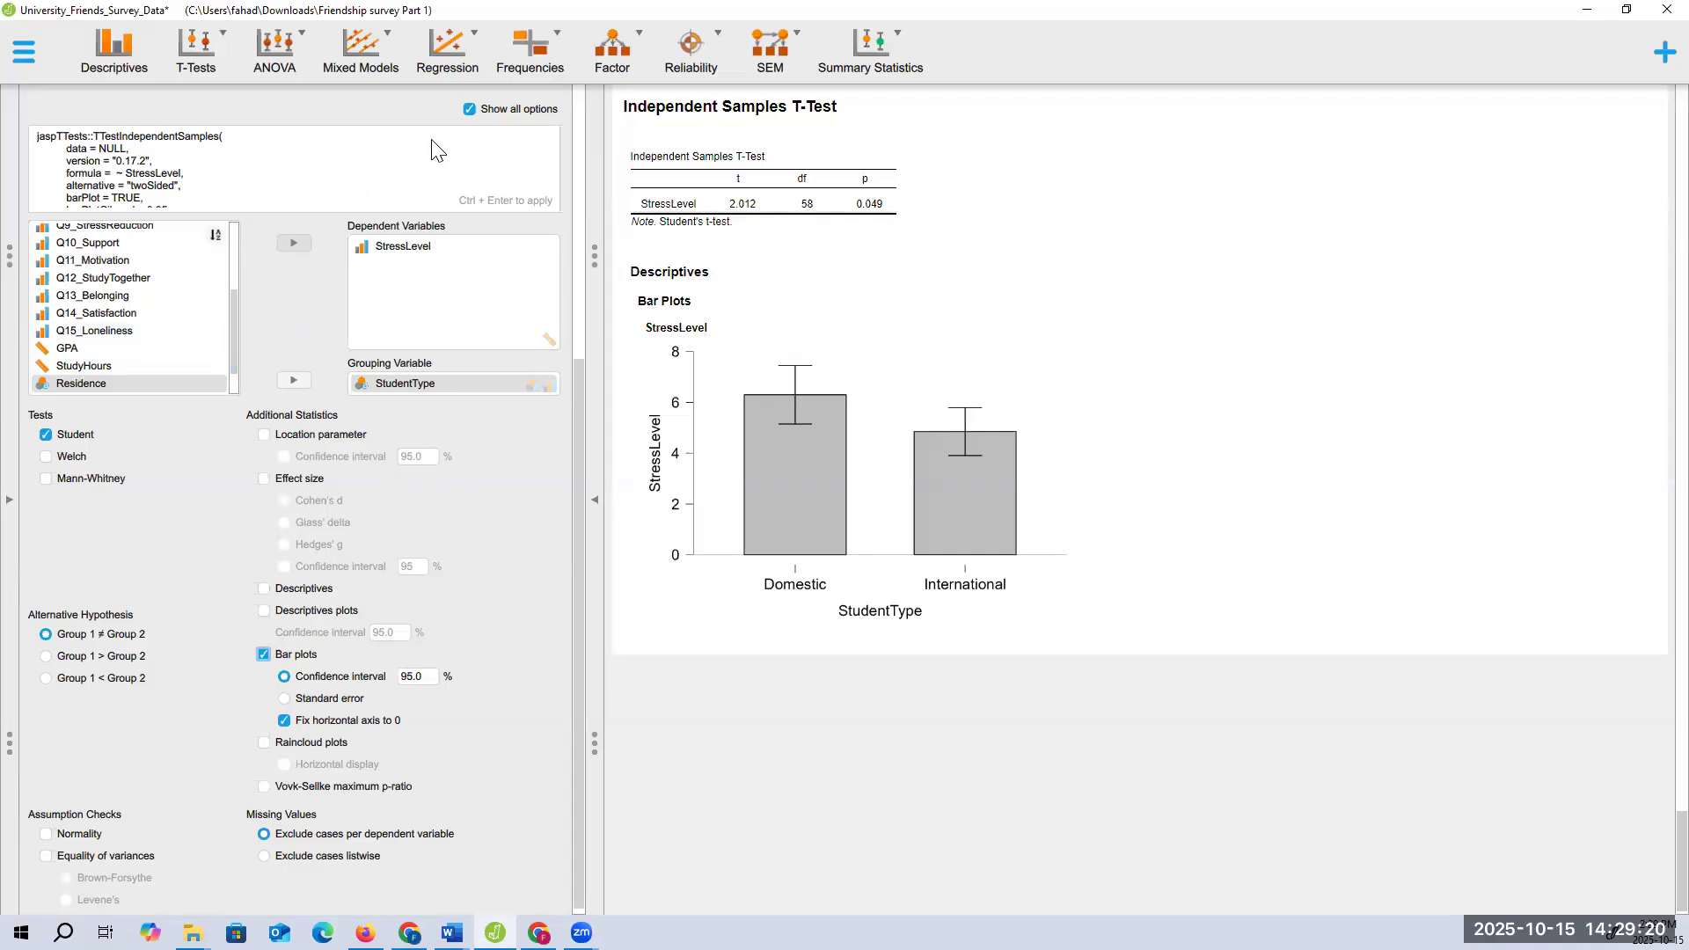
Create another classical ANOVA with StudentType as a fixed factor
click(300, 69)
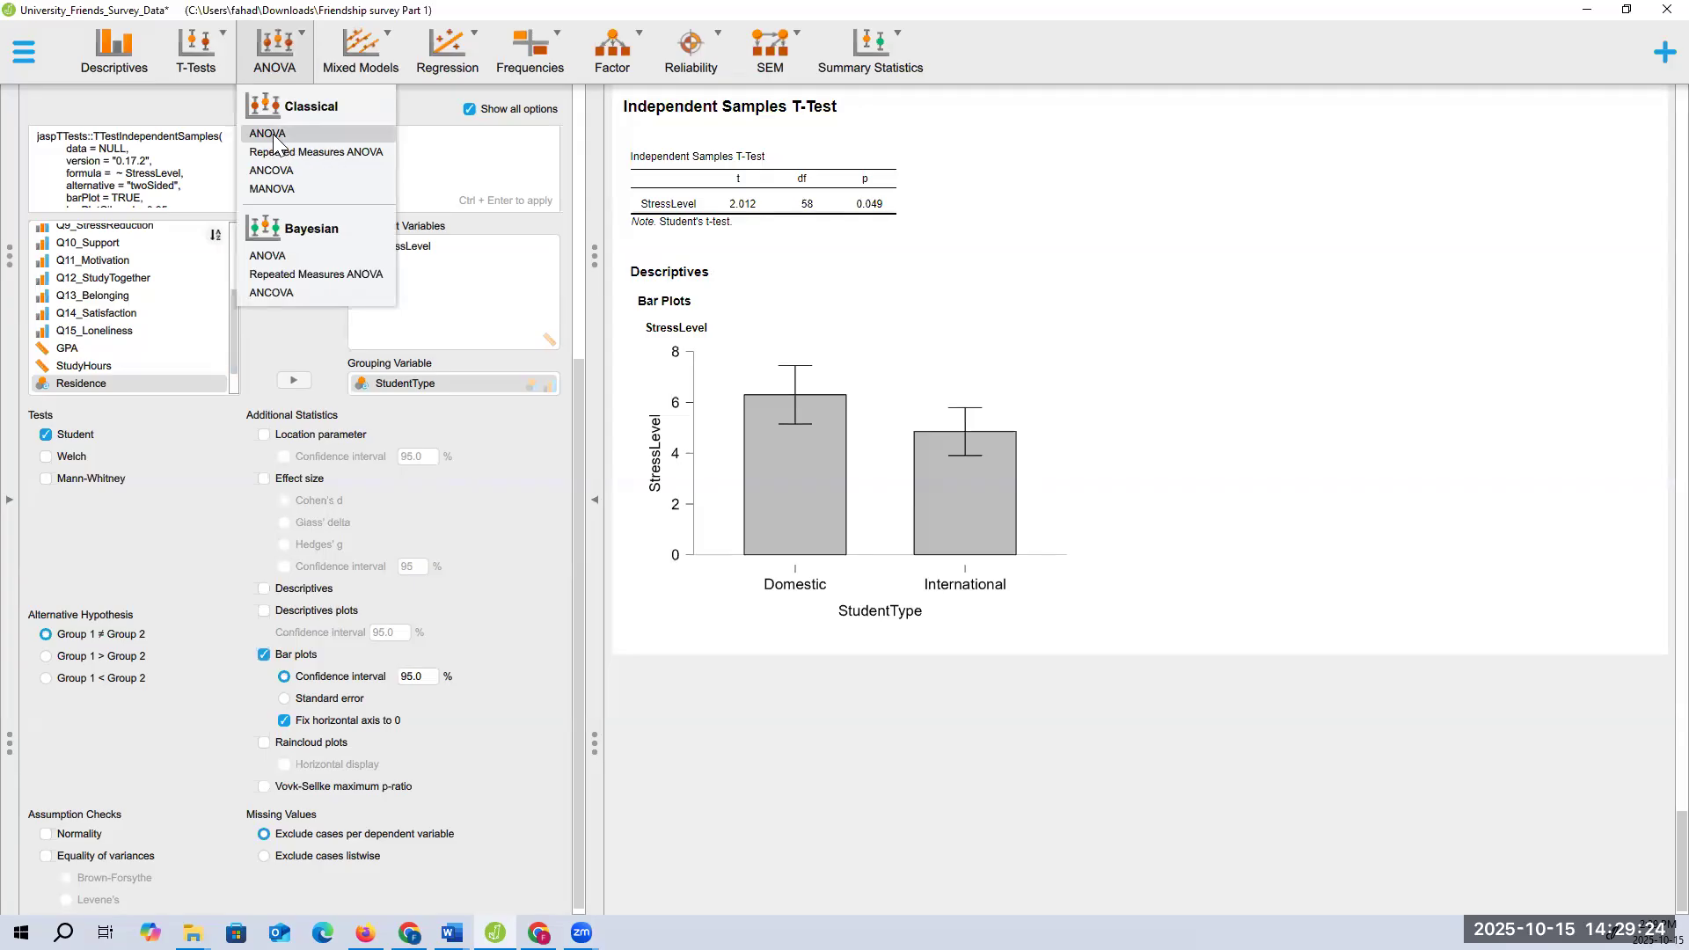
key(Return)
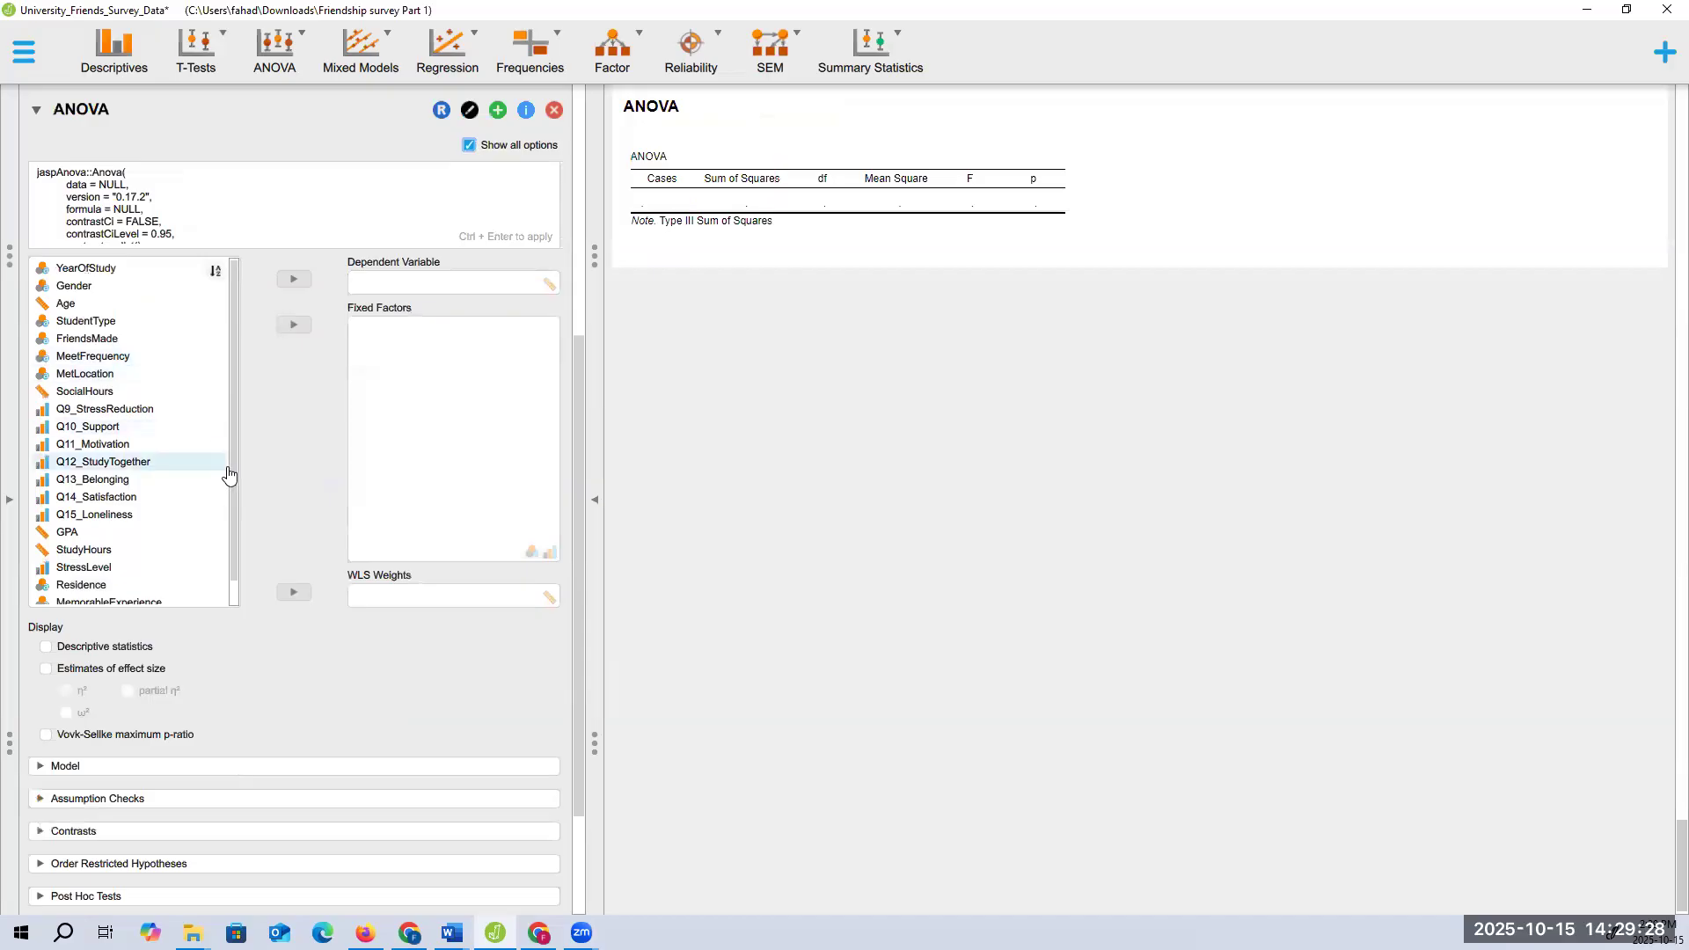
scroll(236, 521, down, 1)
scroll(236, 524, down, 1)
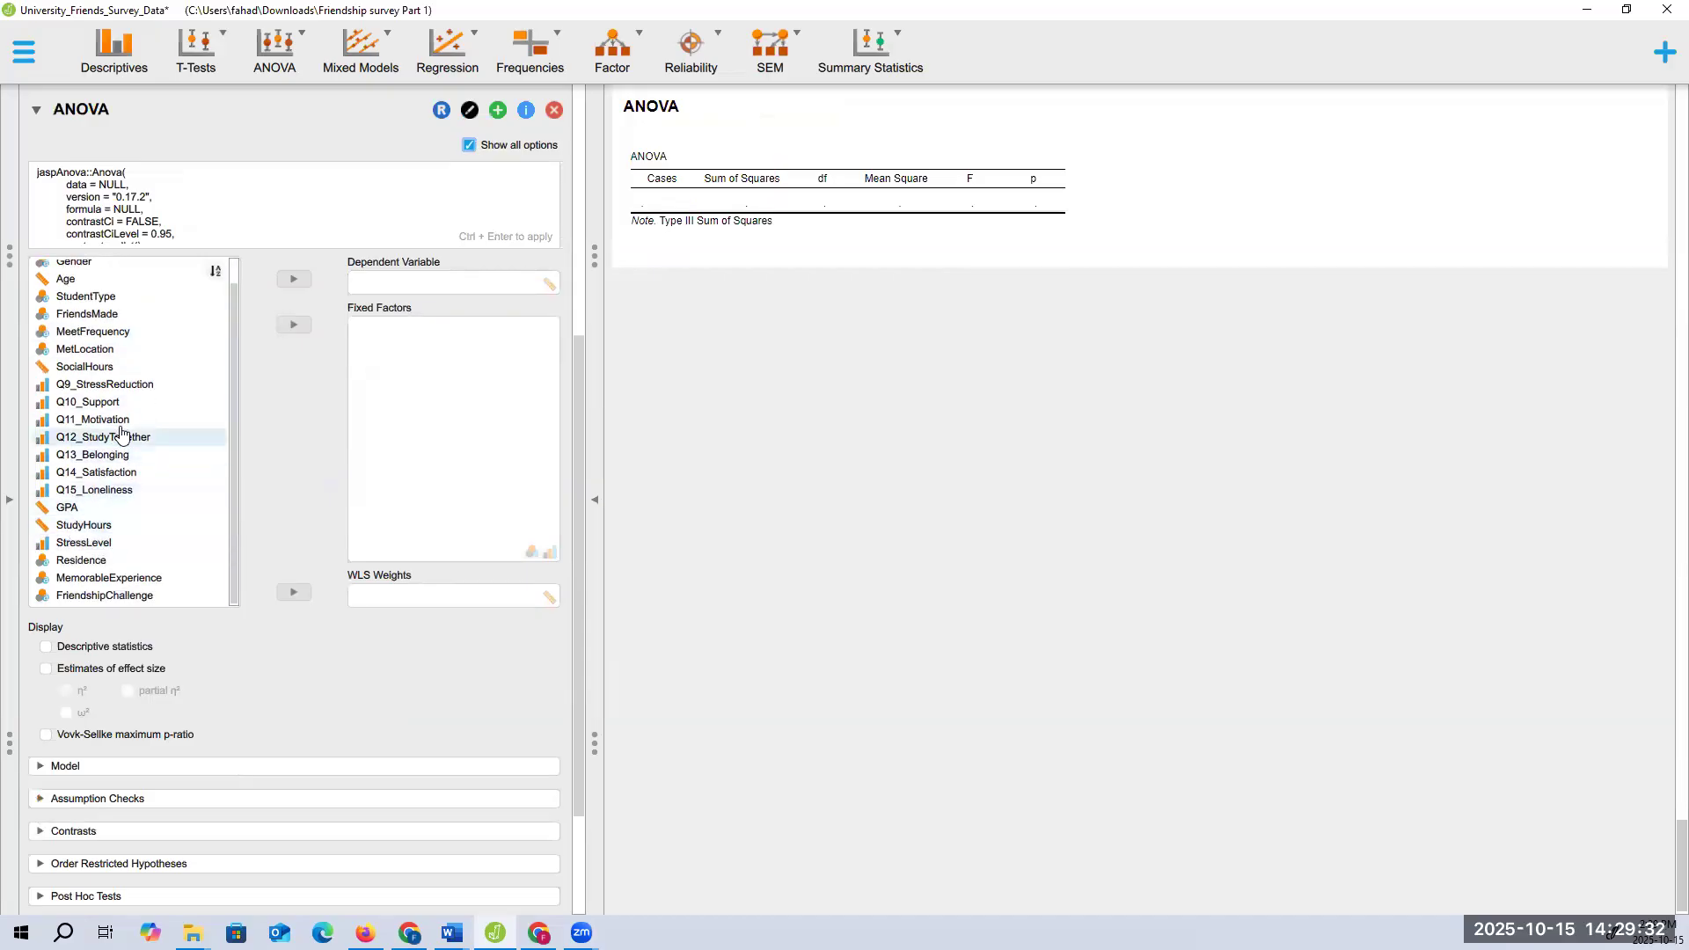
scroll(127, 463, up, 1)
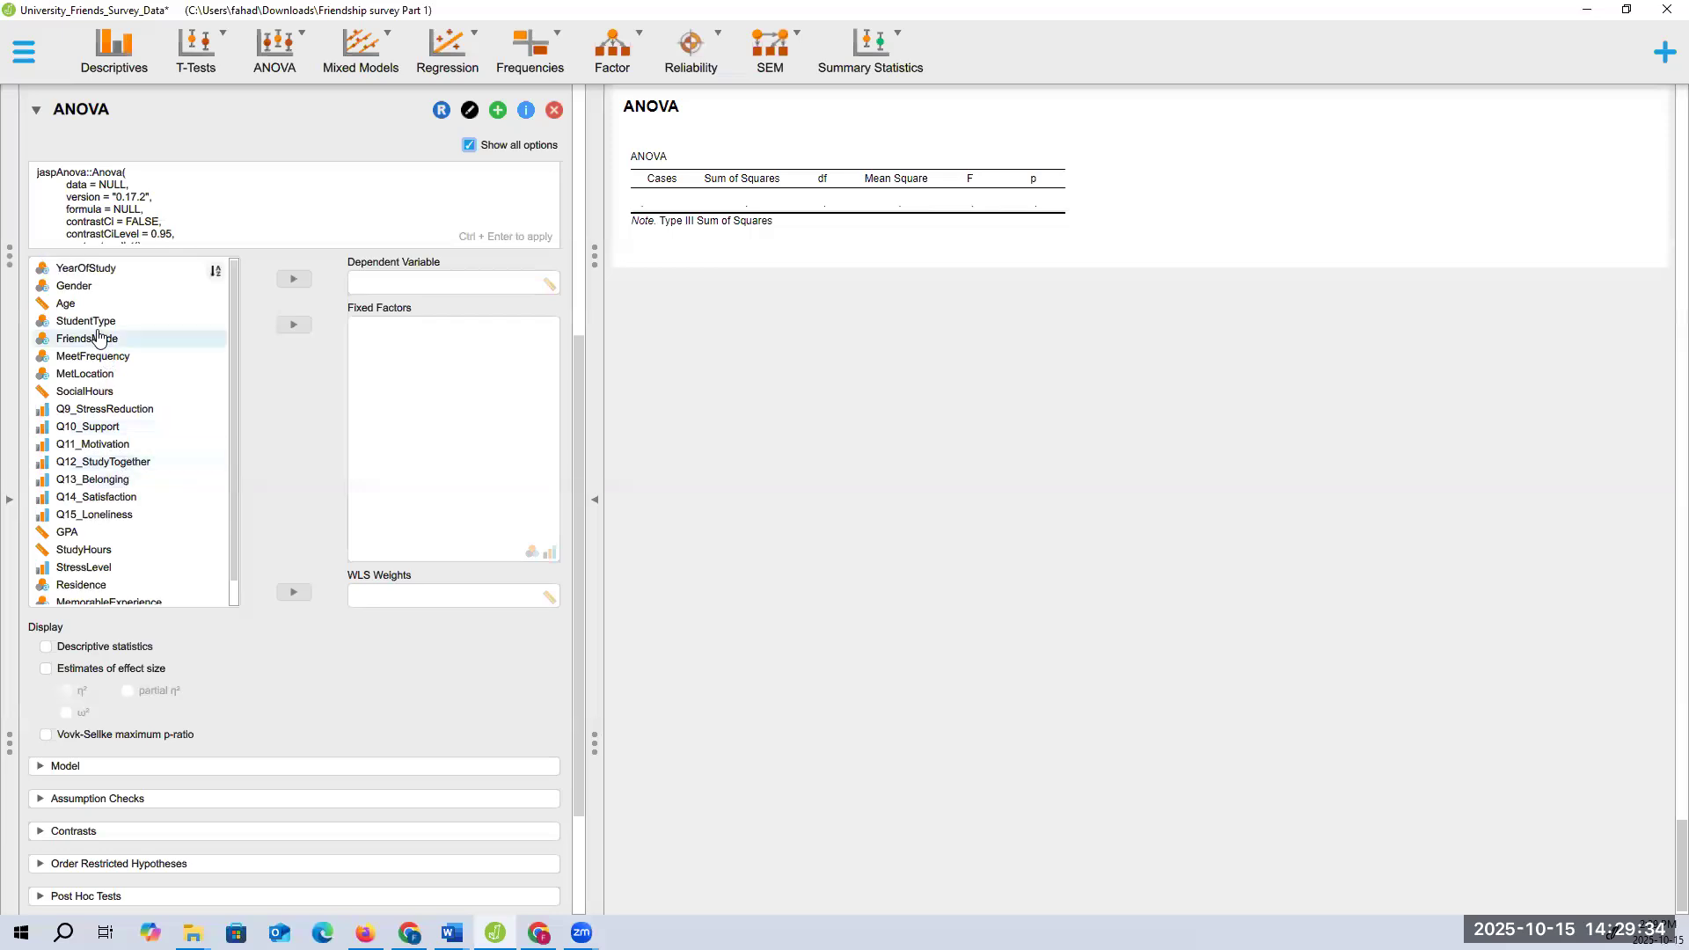
click(191, 329)
drag(191, 329, 444, 396)
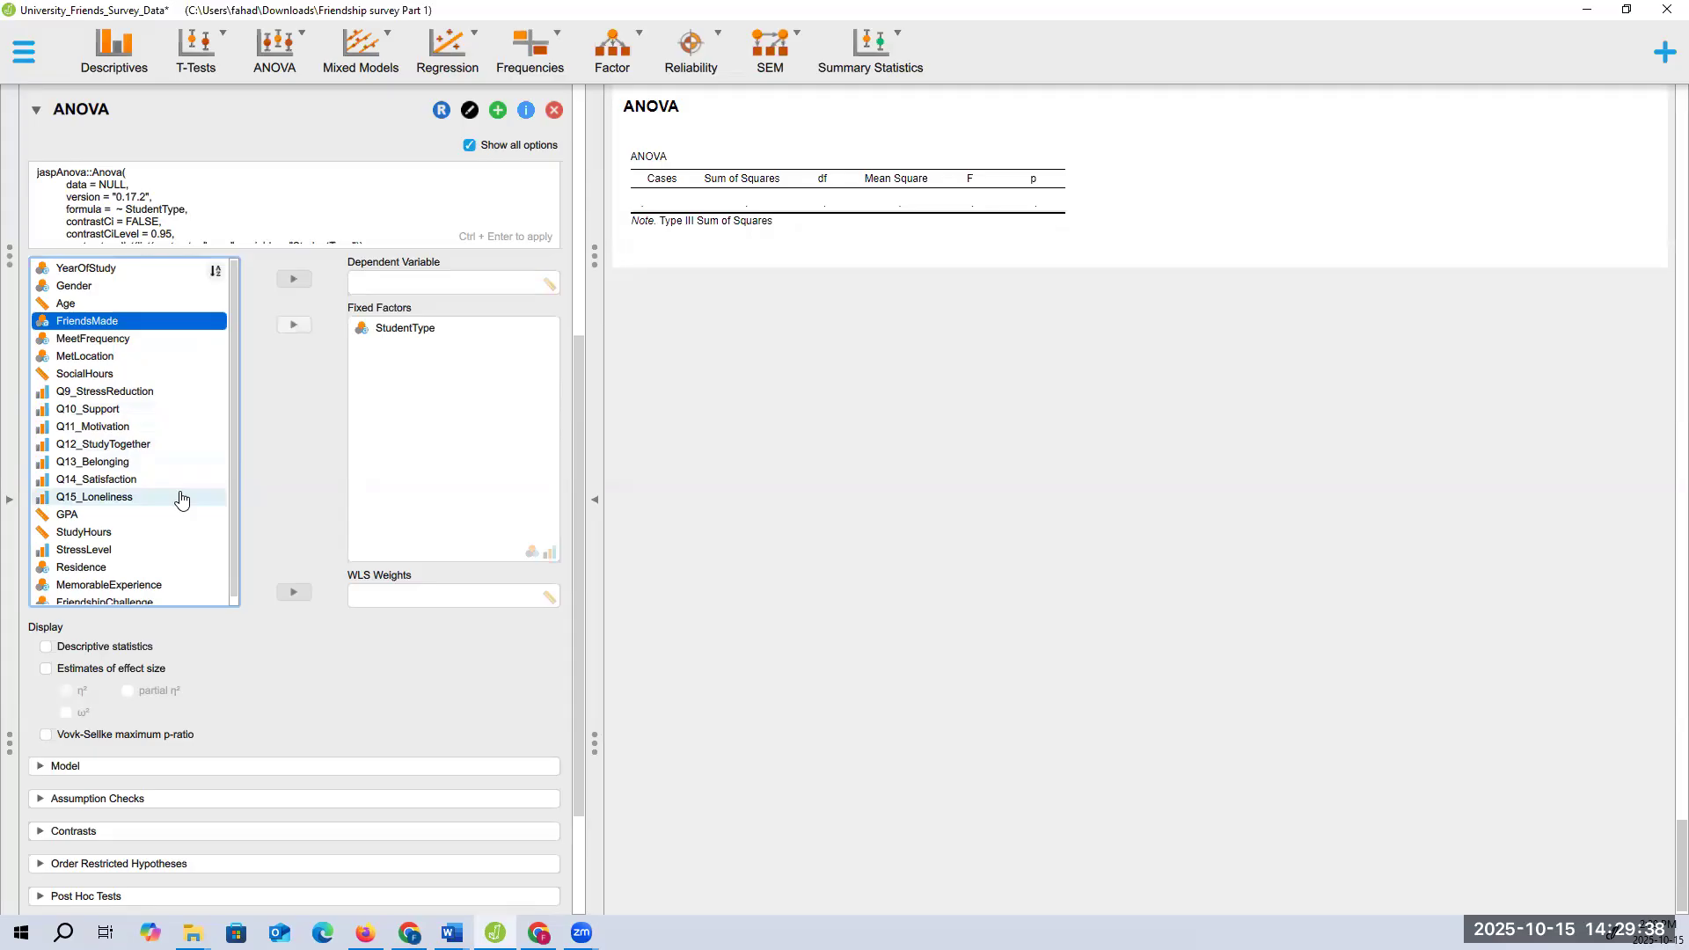
Add YearOfStudy as a second fixed factor alongside StudentType in the new ANOVA
scroll(181, 499, down, 1)
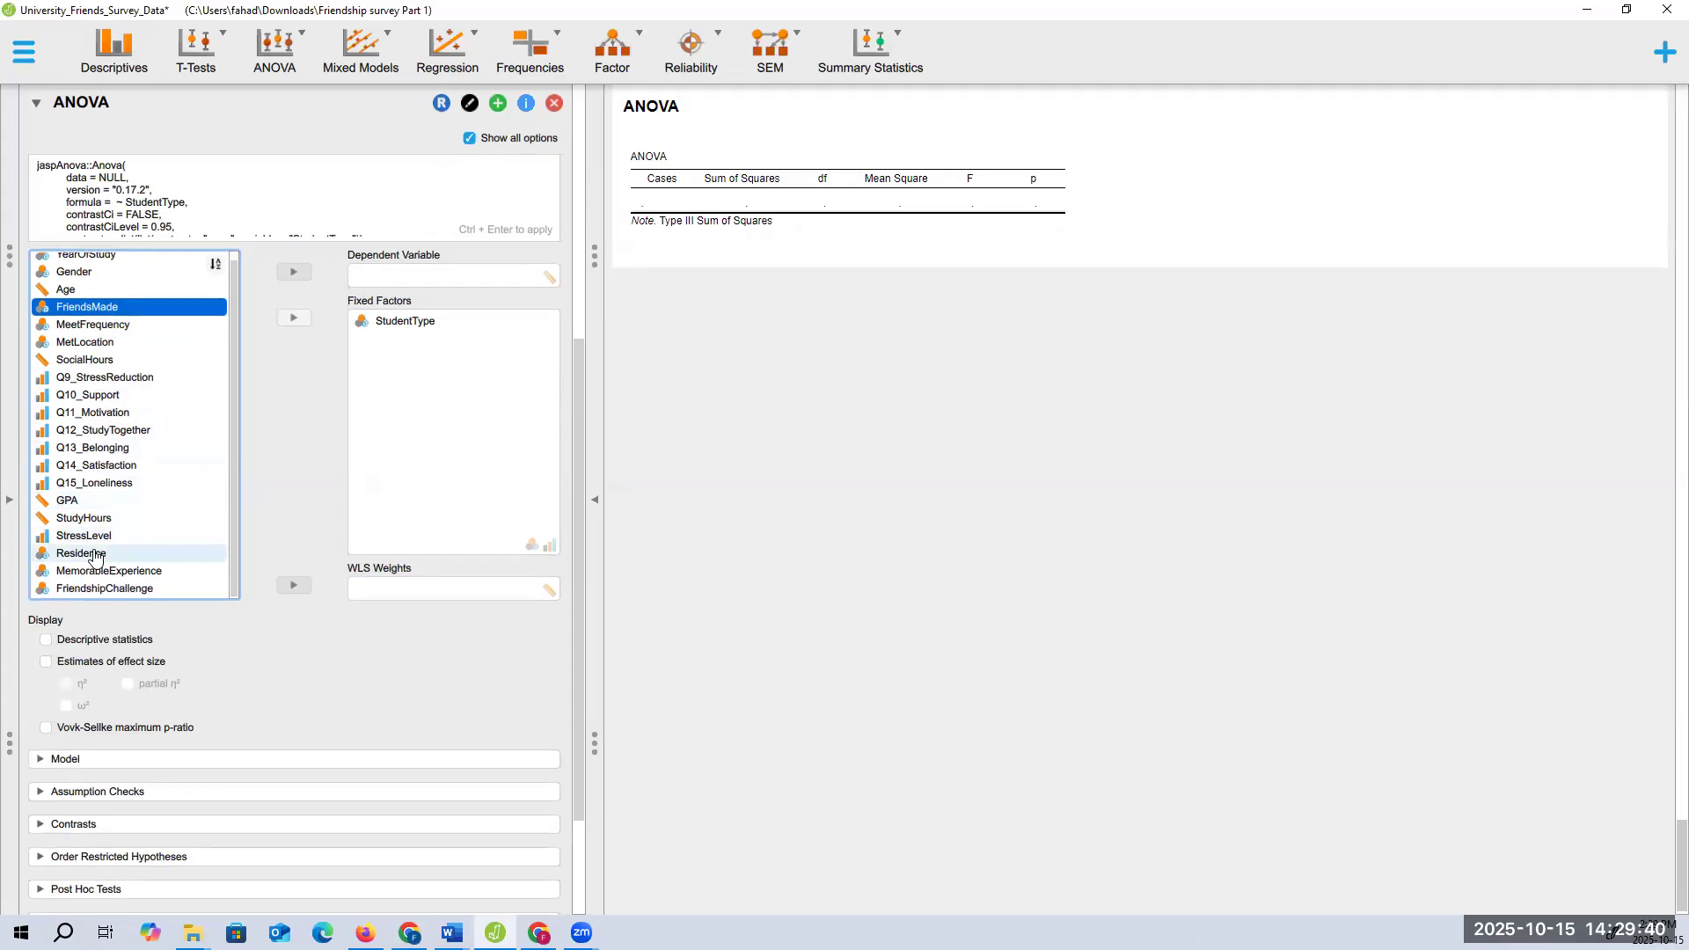
drag(95, 556, 161, 421)
scroll(89, 319, up, 1)
drag(97, 262, 405, 414)
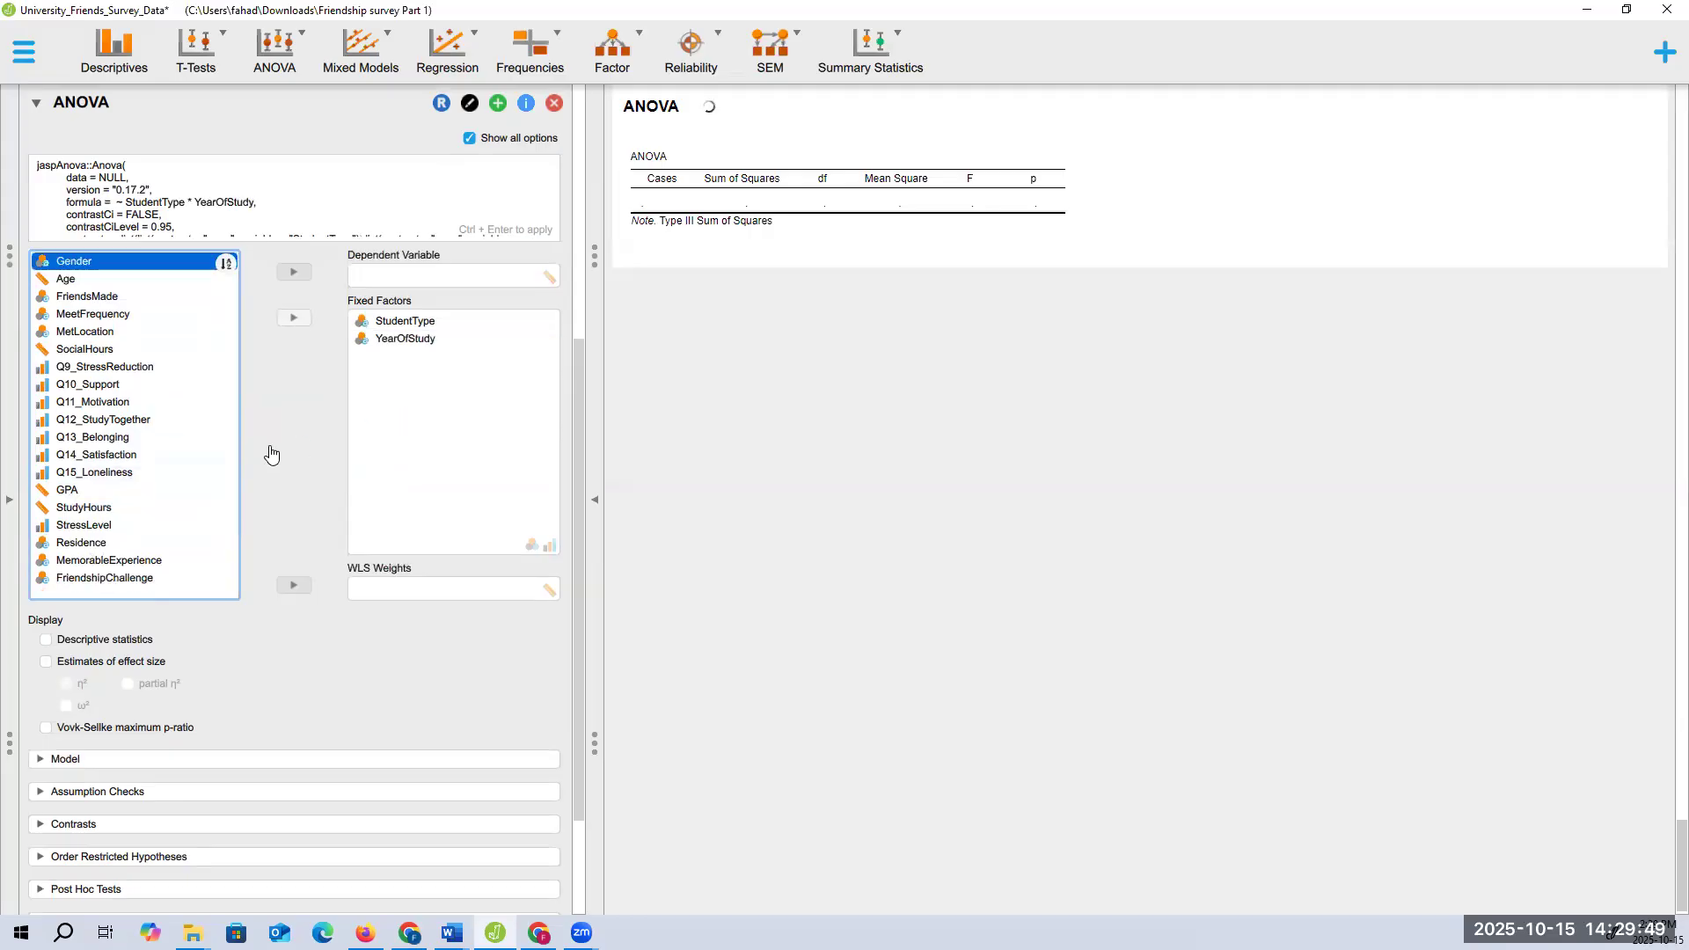
Set StressLevel as the dependent variable of the new ANOVA
click(86, 491)
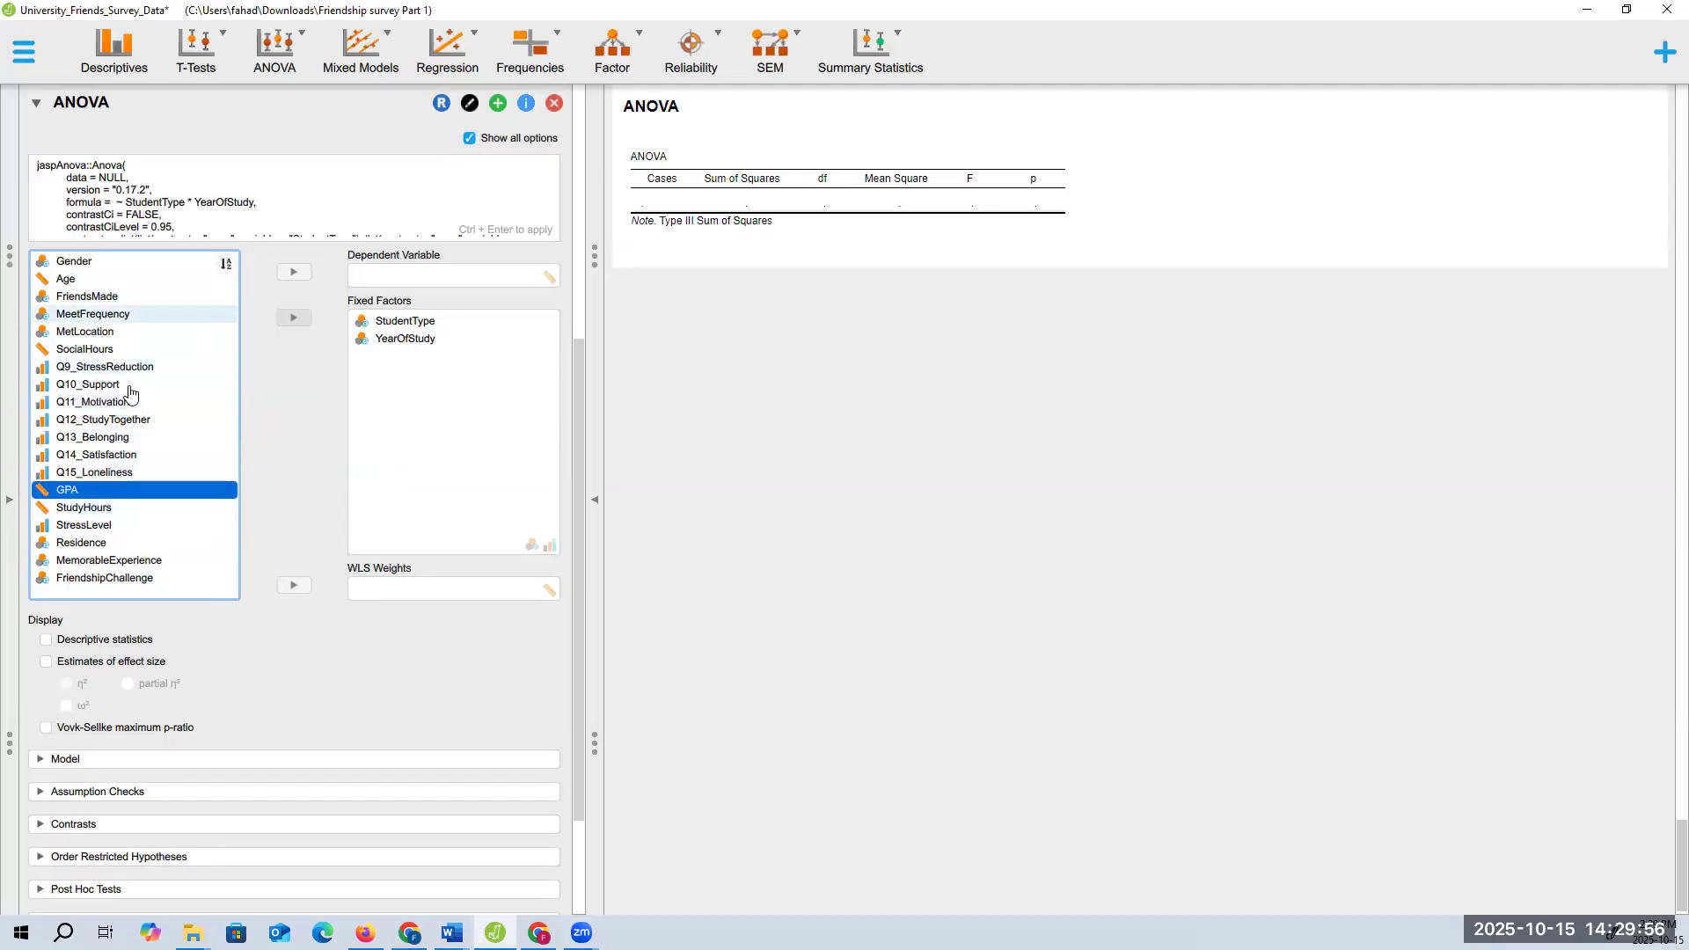
scroll(123, 391, down, 3)
drag(113, 372, 465, 127)
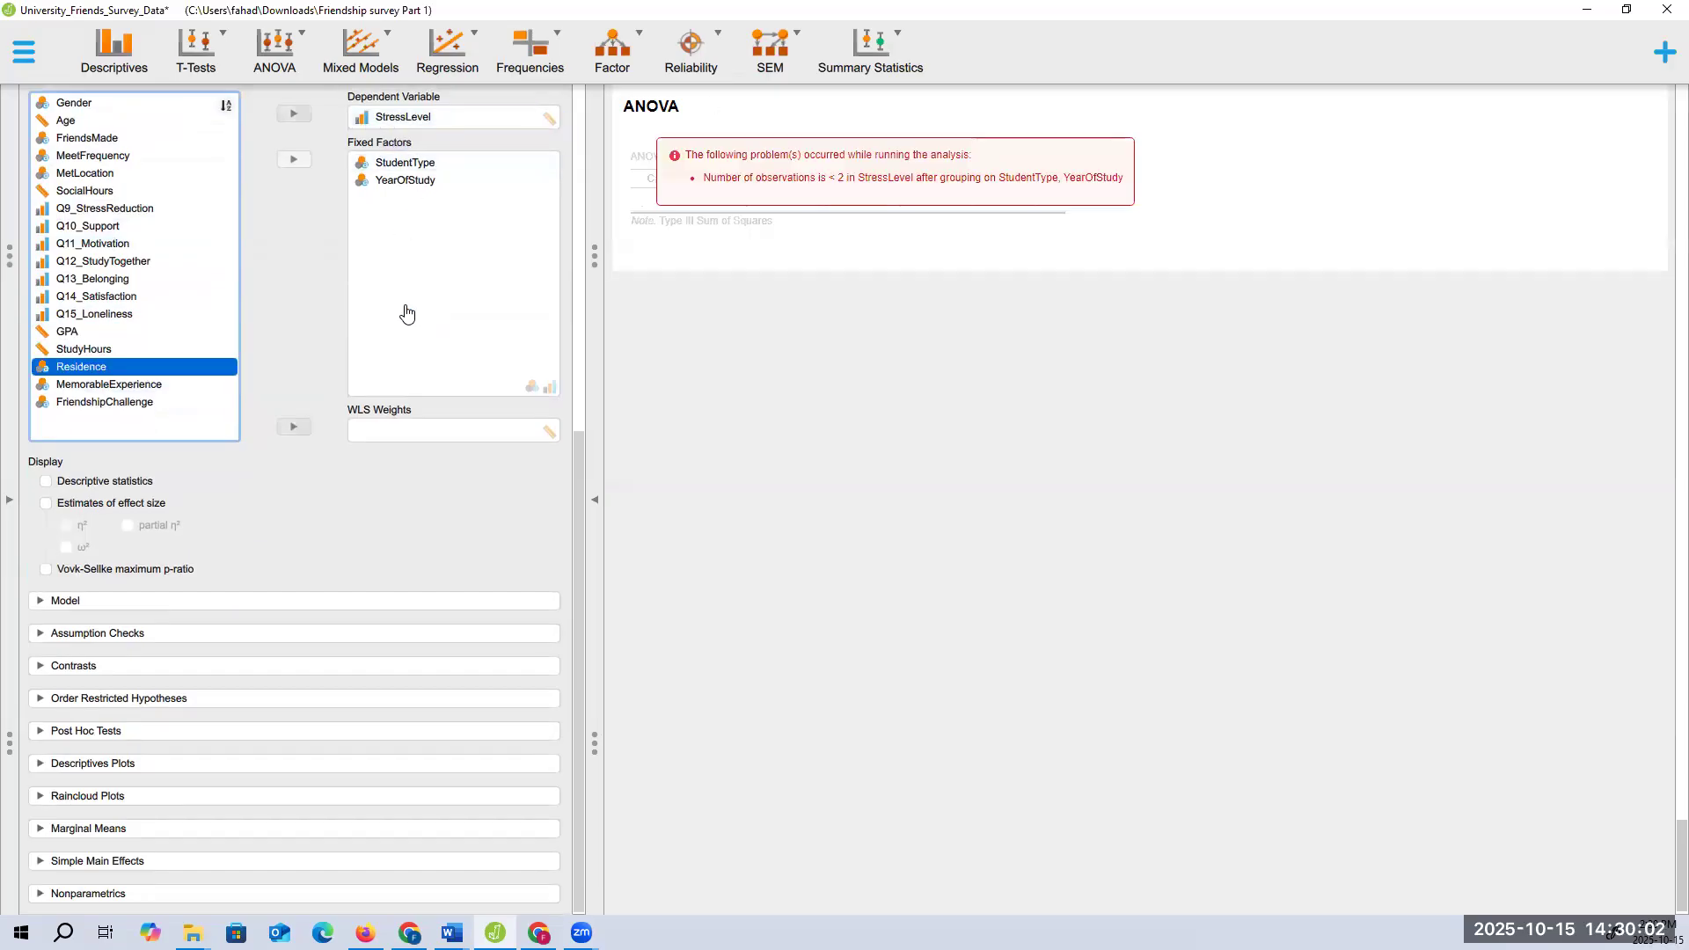
Remove YearOfStudy from the fixed factors of the StressLevel ANOVA
scroll(457, 352, up, 8)
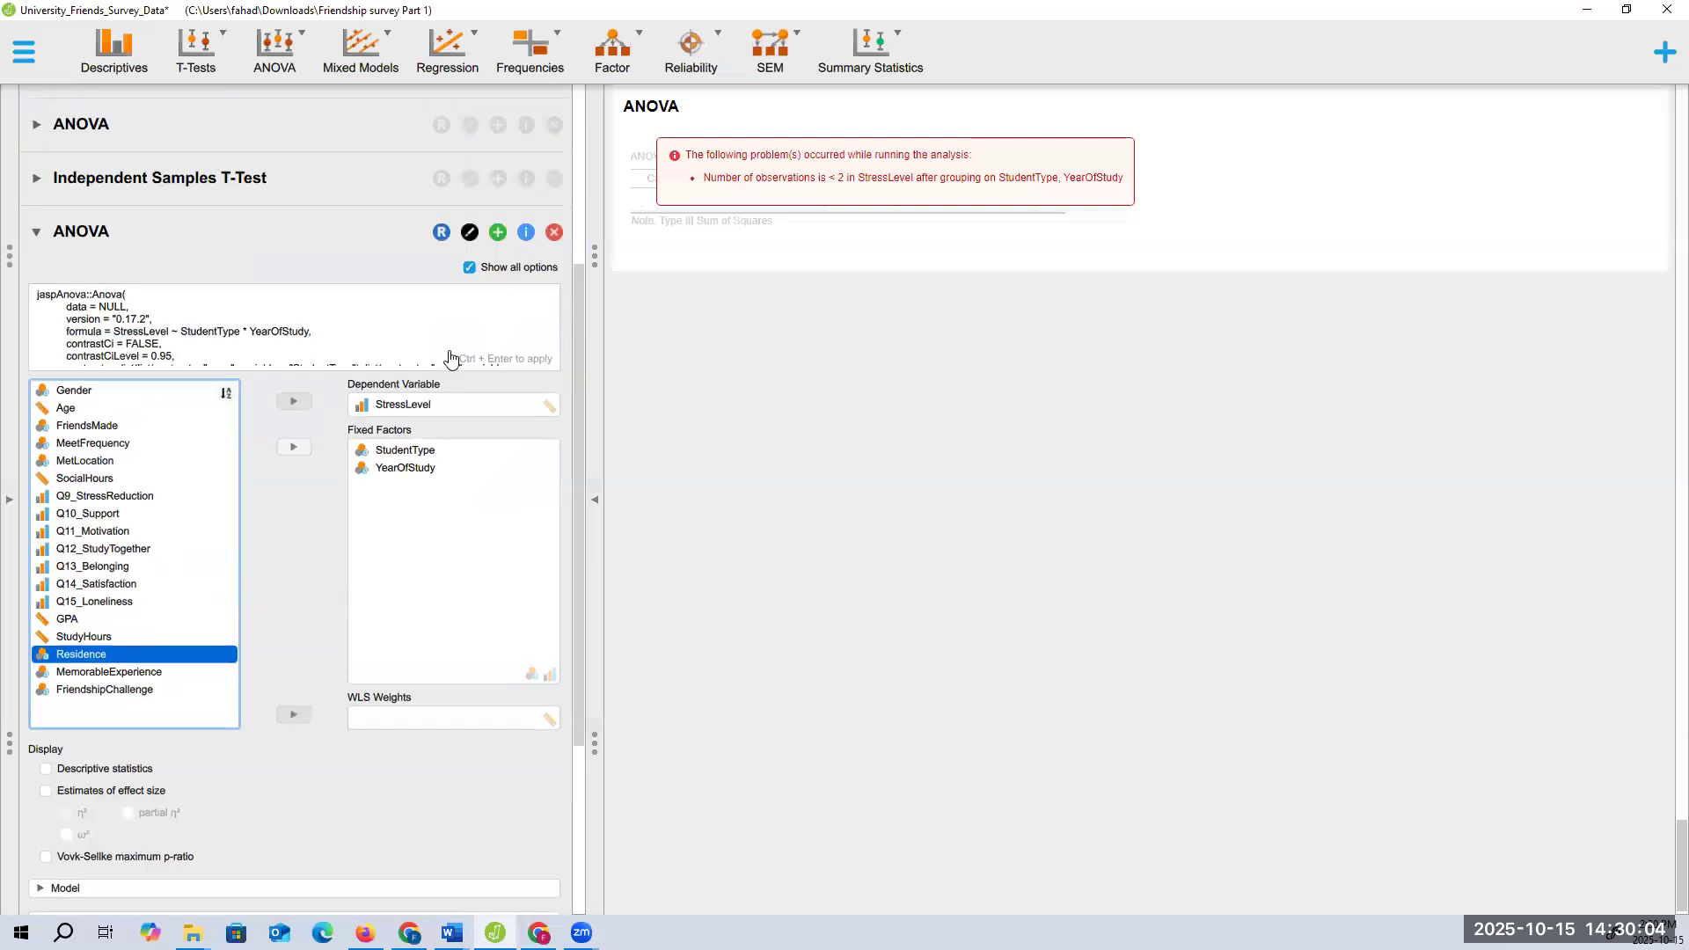
scroll(454, 509, up, 3)
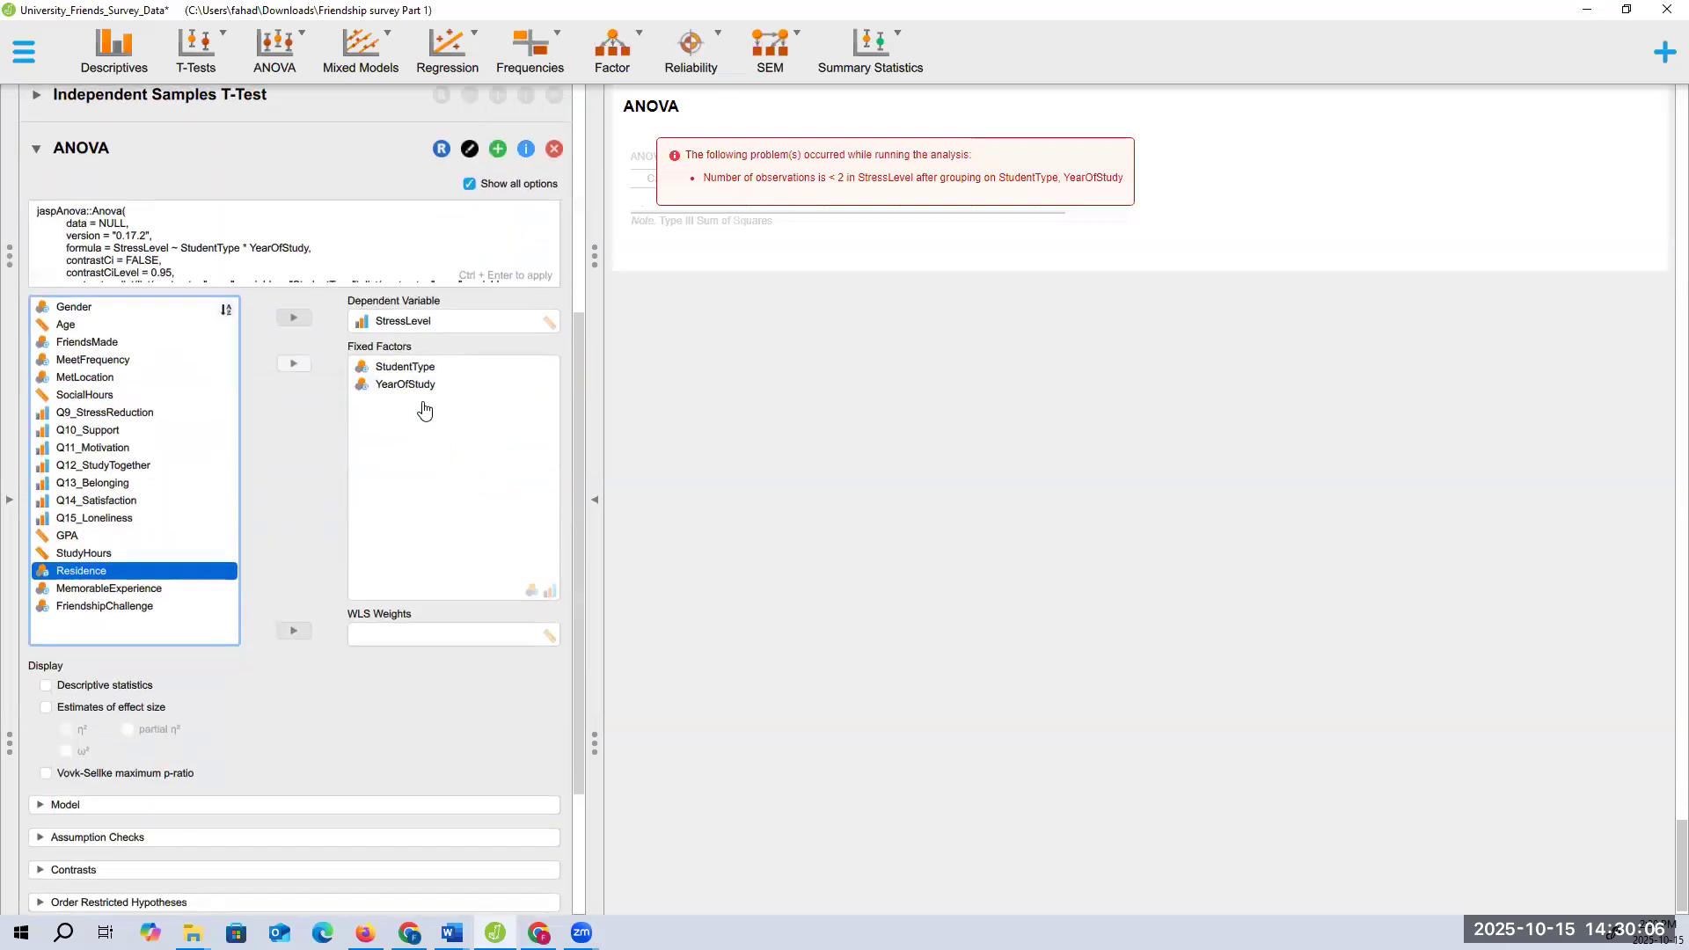
drag(415, 387, 186, 464)
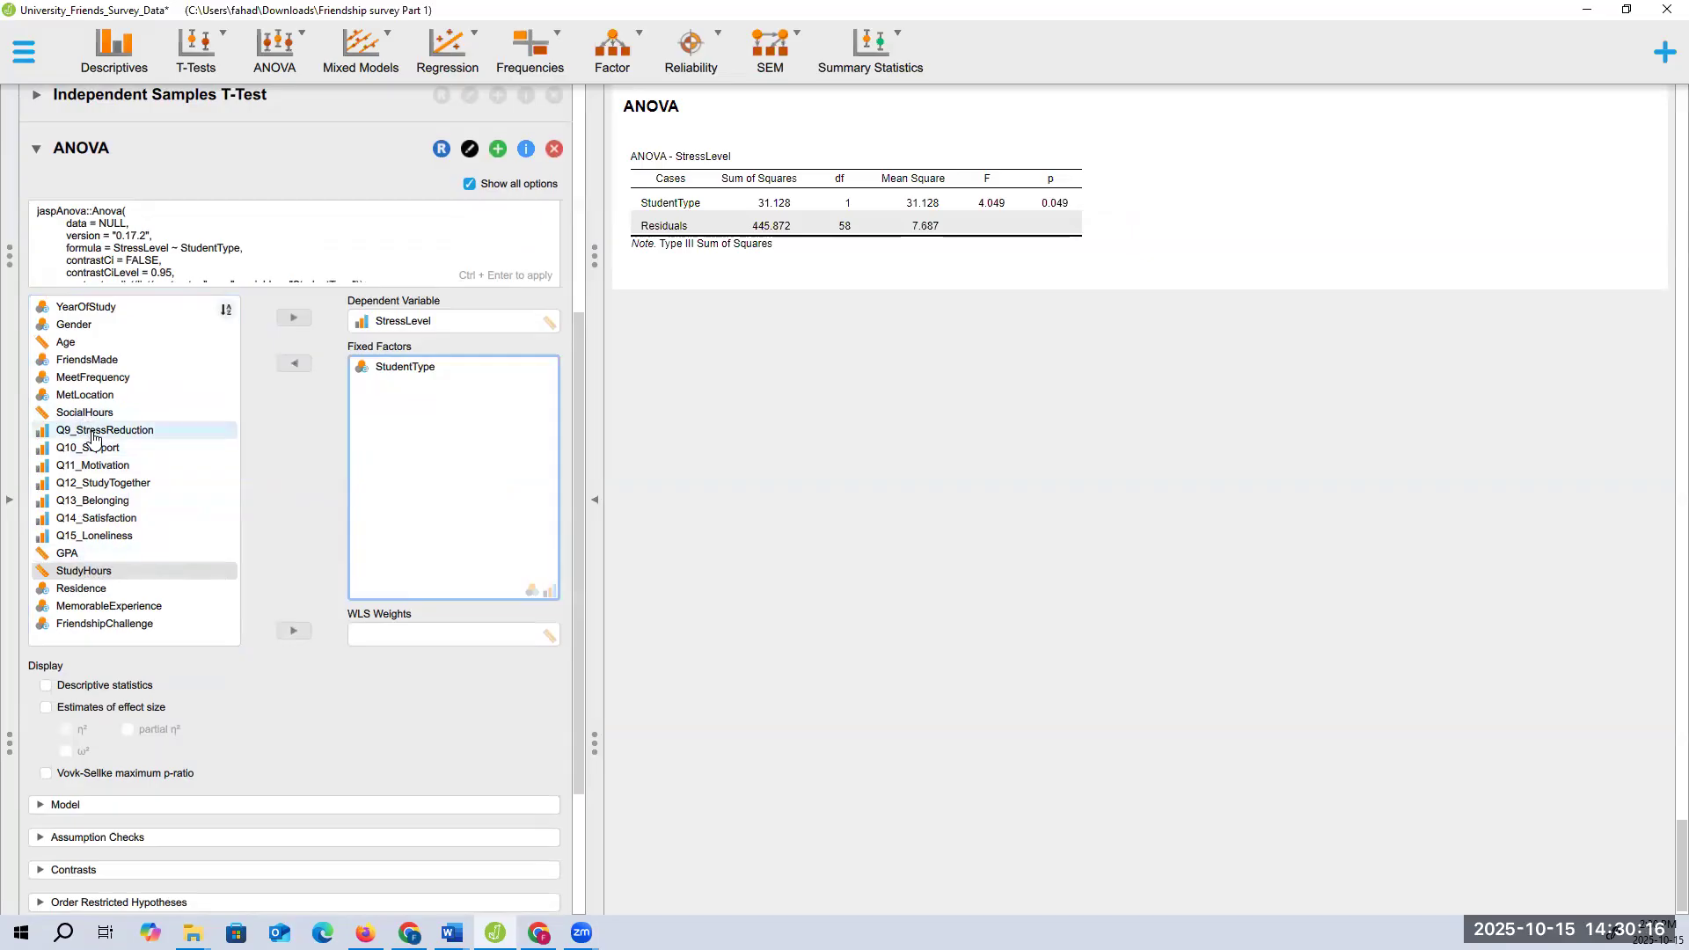
Try FriendsMade as the second fixed factor of the StressLevel ANOVA, replacing it with Gender
drag(87, 369, 365, 528)
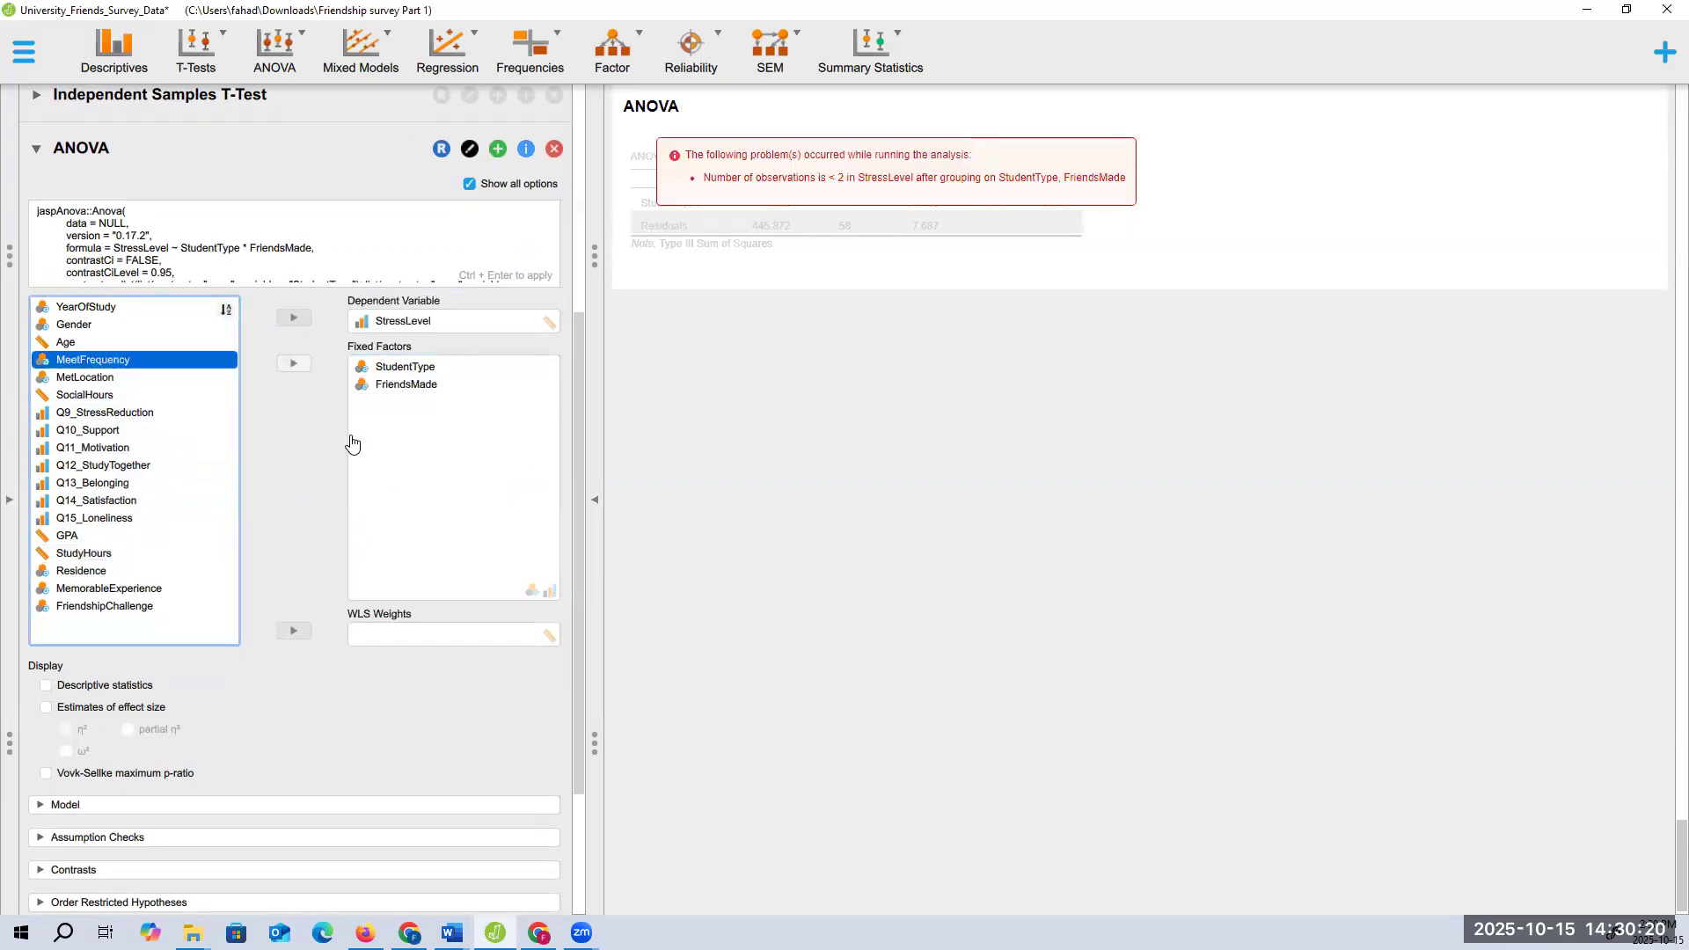
drag(403, 384, 112, 408)
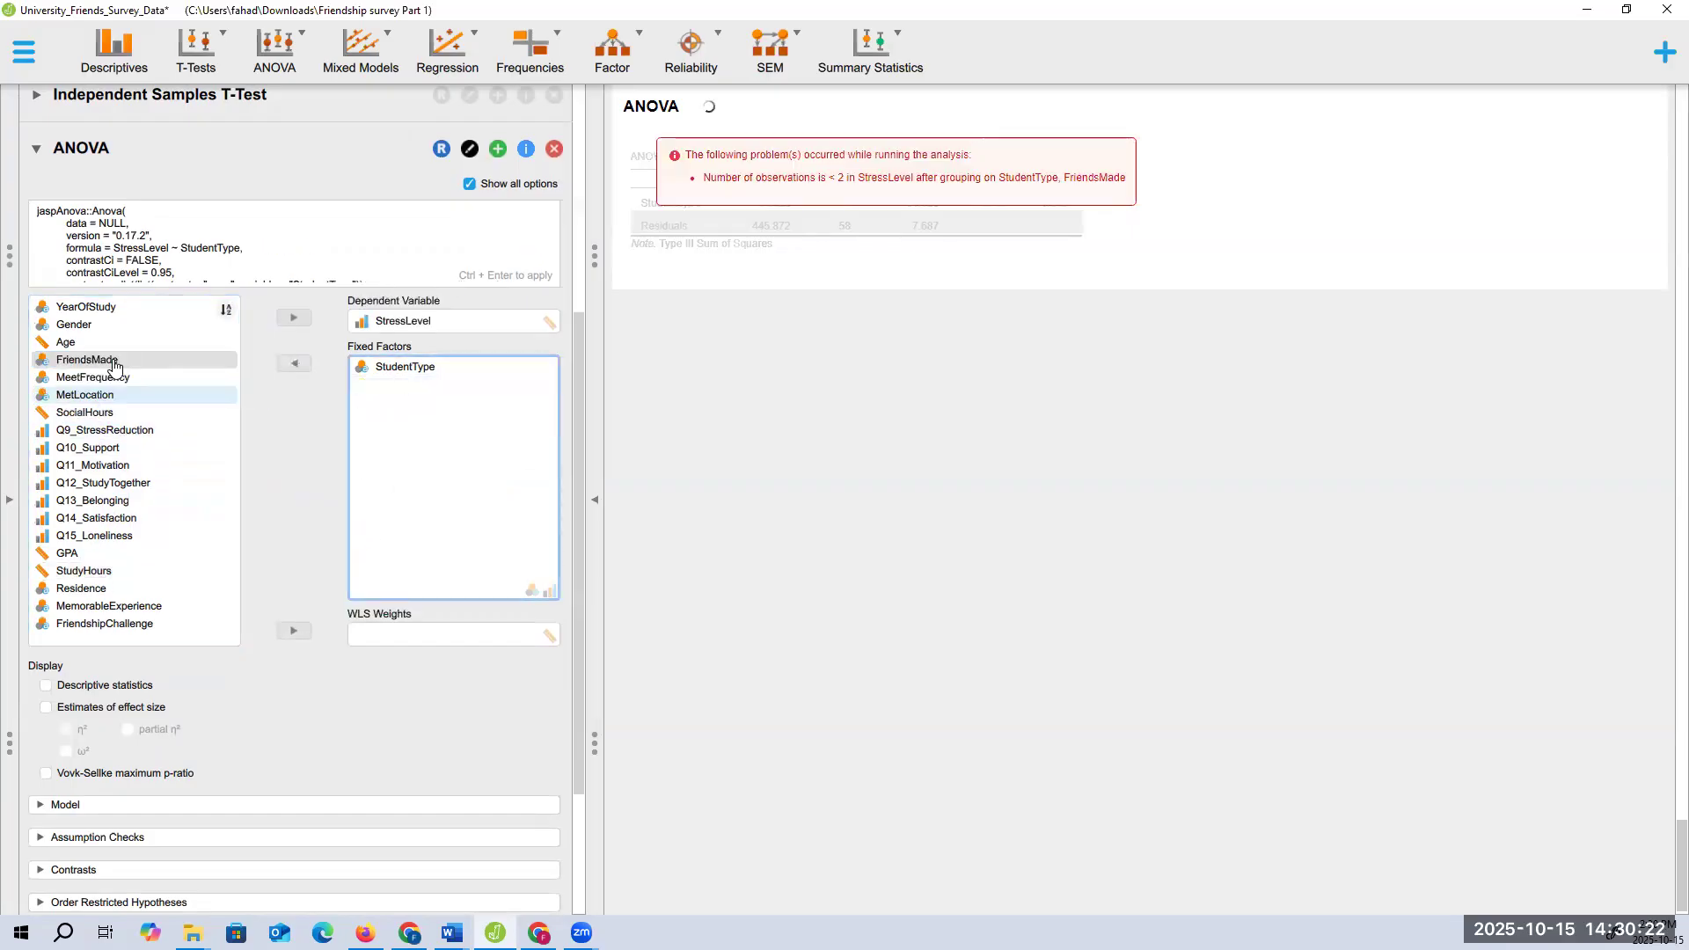
drag(88, 326, 399, 418)
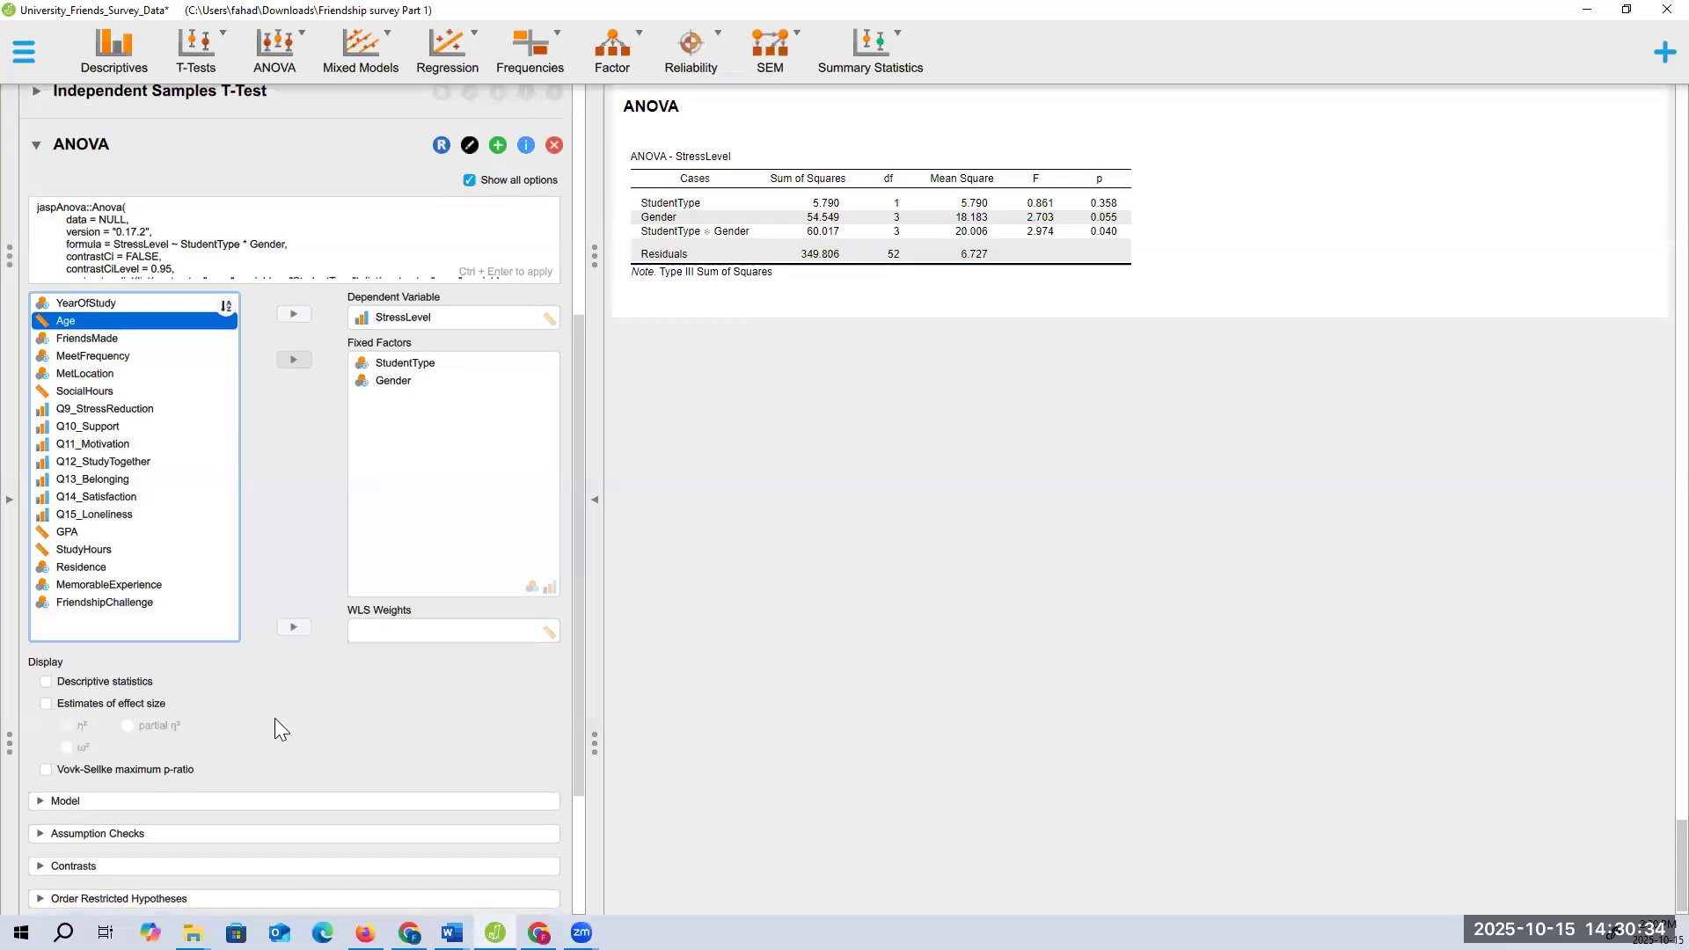
Configure a descriptives plot with StudentType on the horizontal axis, Gender as separate lines, and error bars displayed
scroll(274, 718, down, 3)
click(124, 764)
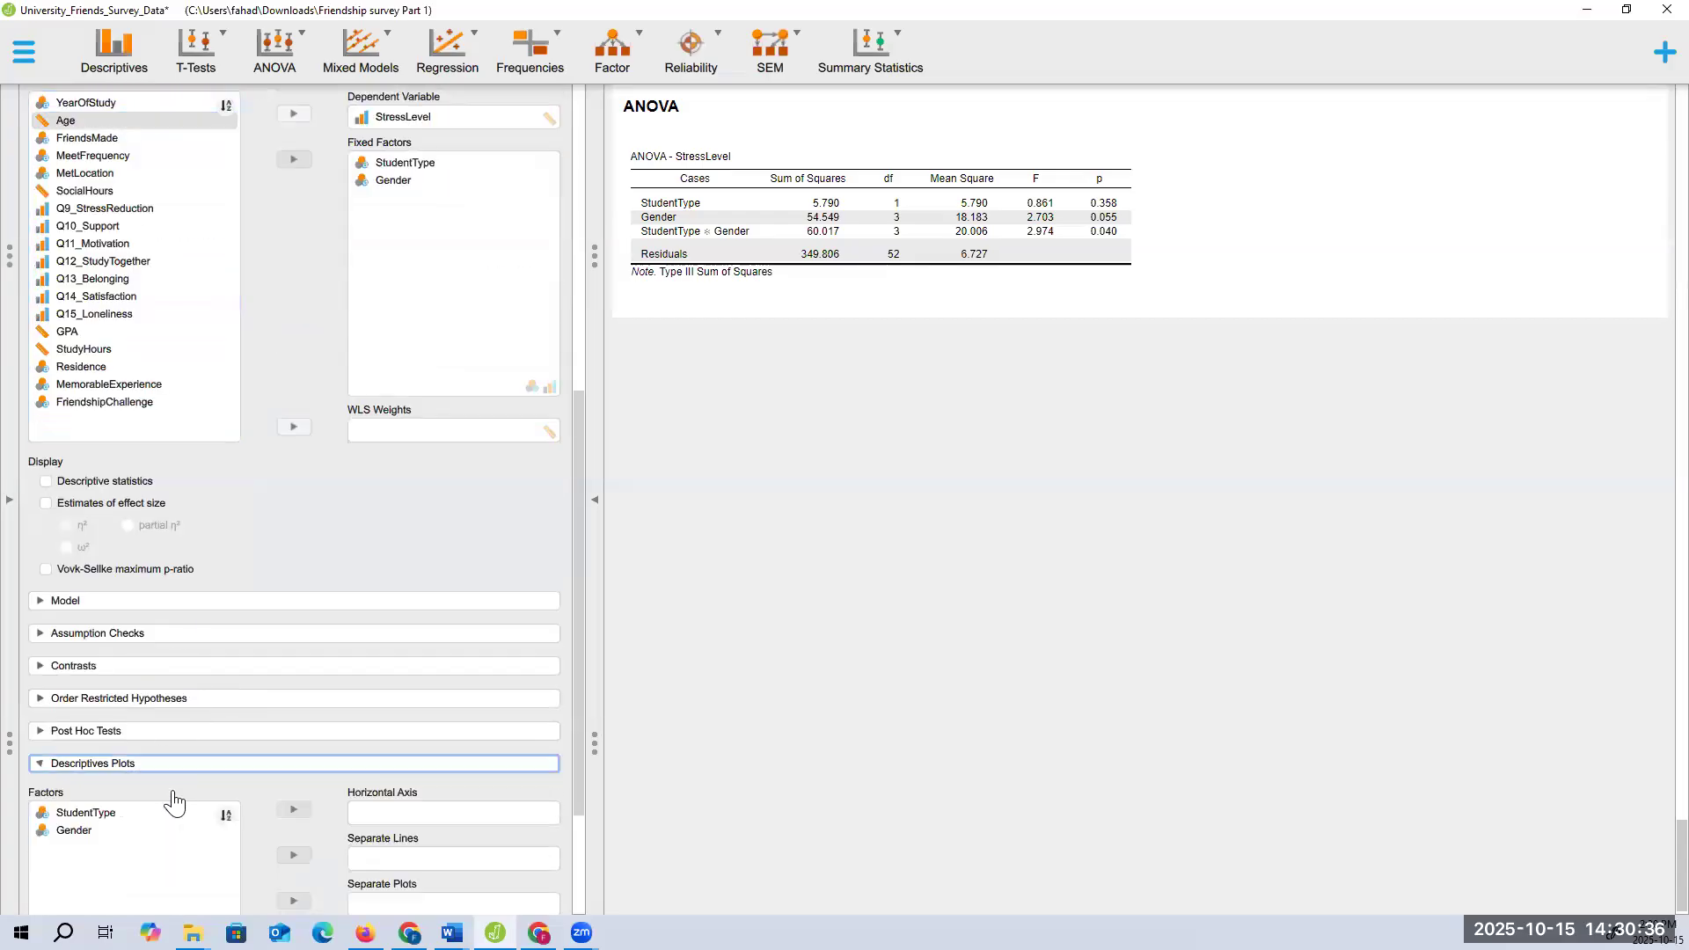
click(140, 815)
click(294, 809)
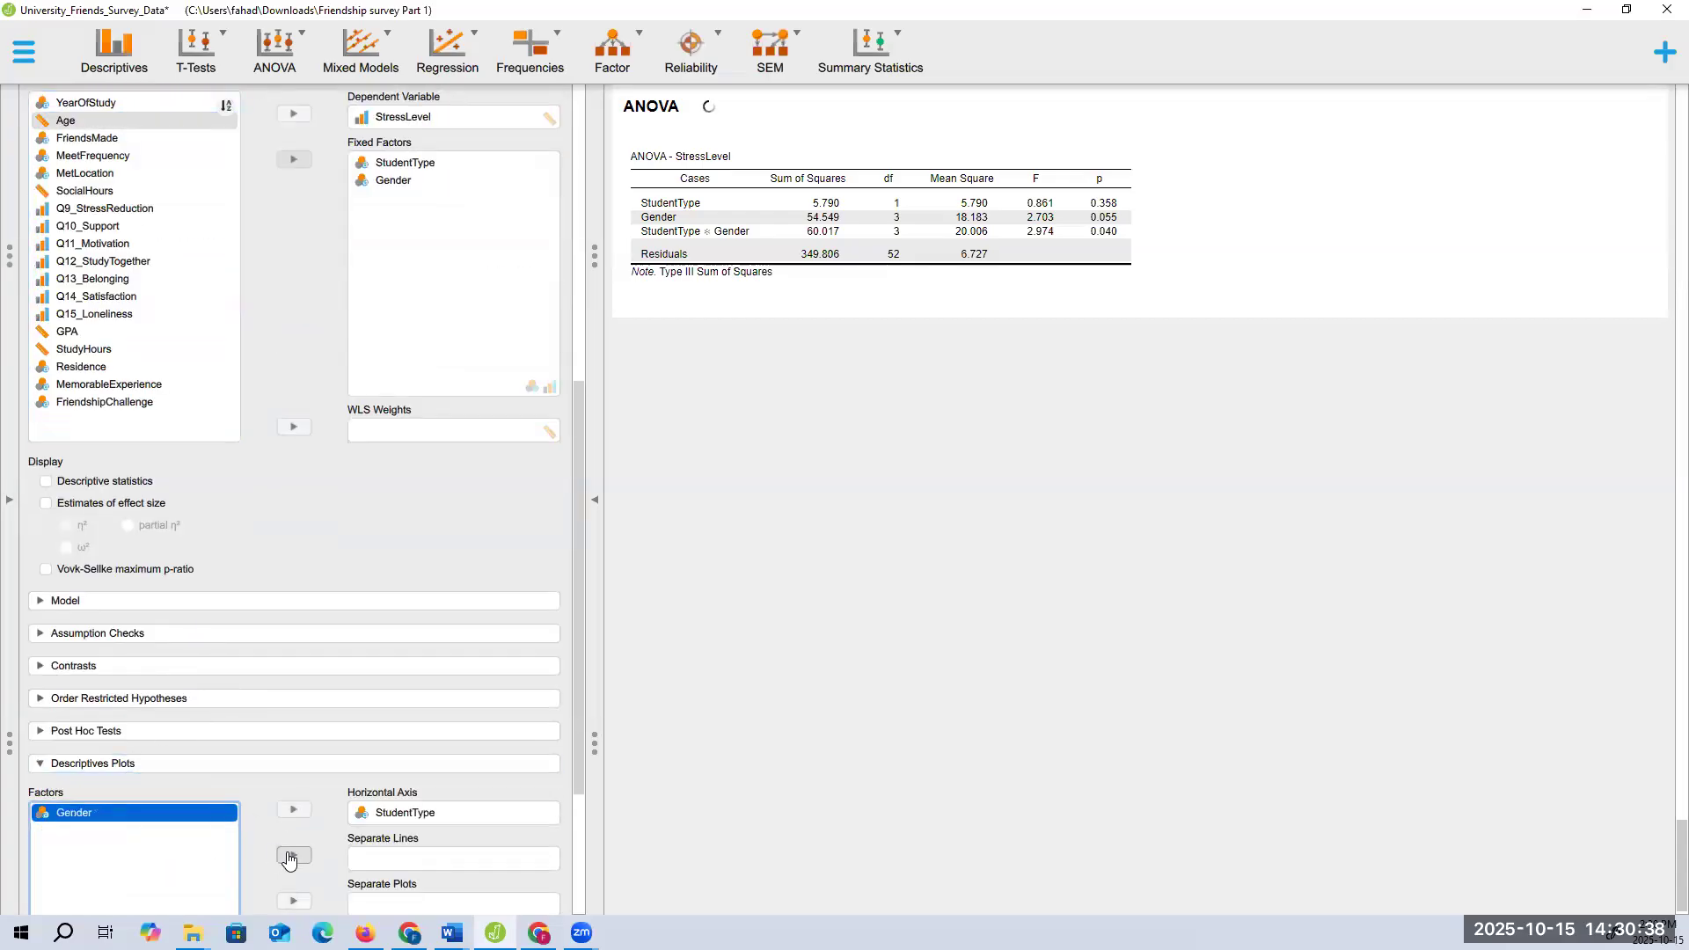
click(294, 856)
scroll(176, 766, down, 3)
click(46, 719)
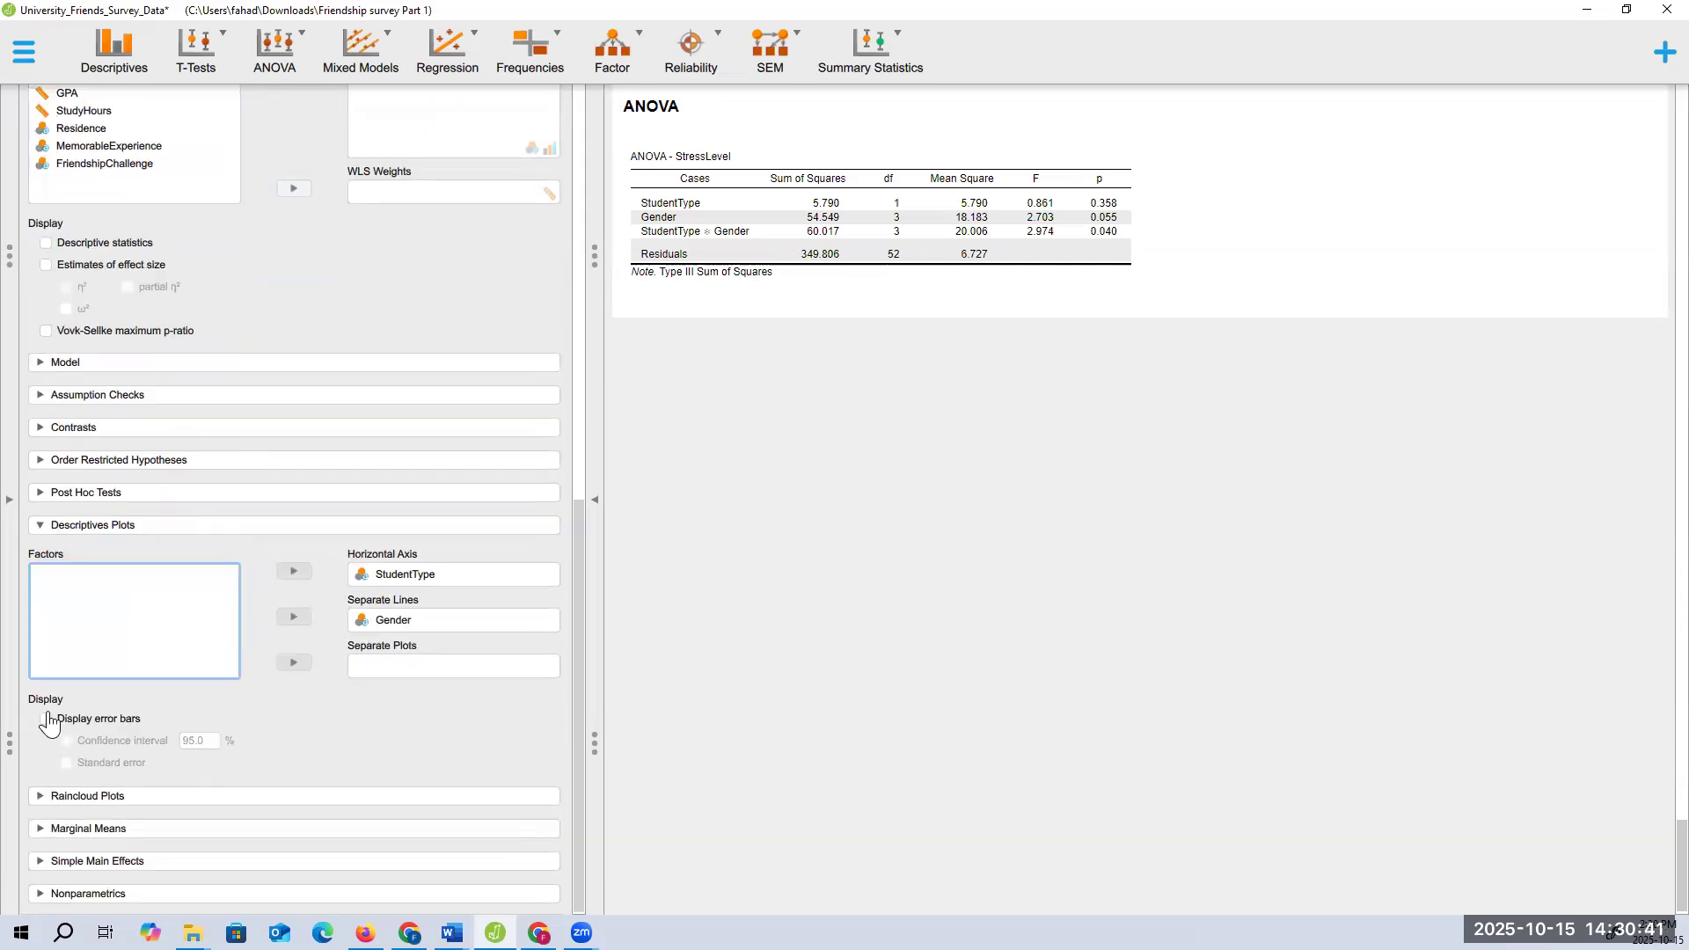
Include marginal means for StudentType, Gender and their interaction in the StressLevel ANOVA
click(110, 832)
click(135, 800)
double_click(136, 802)
click(132, 818)
click(132, 800)
click(288, 803)
click(290, 801)
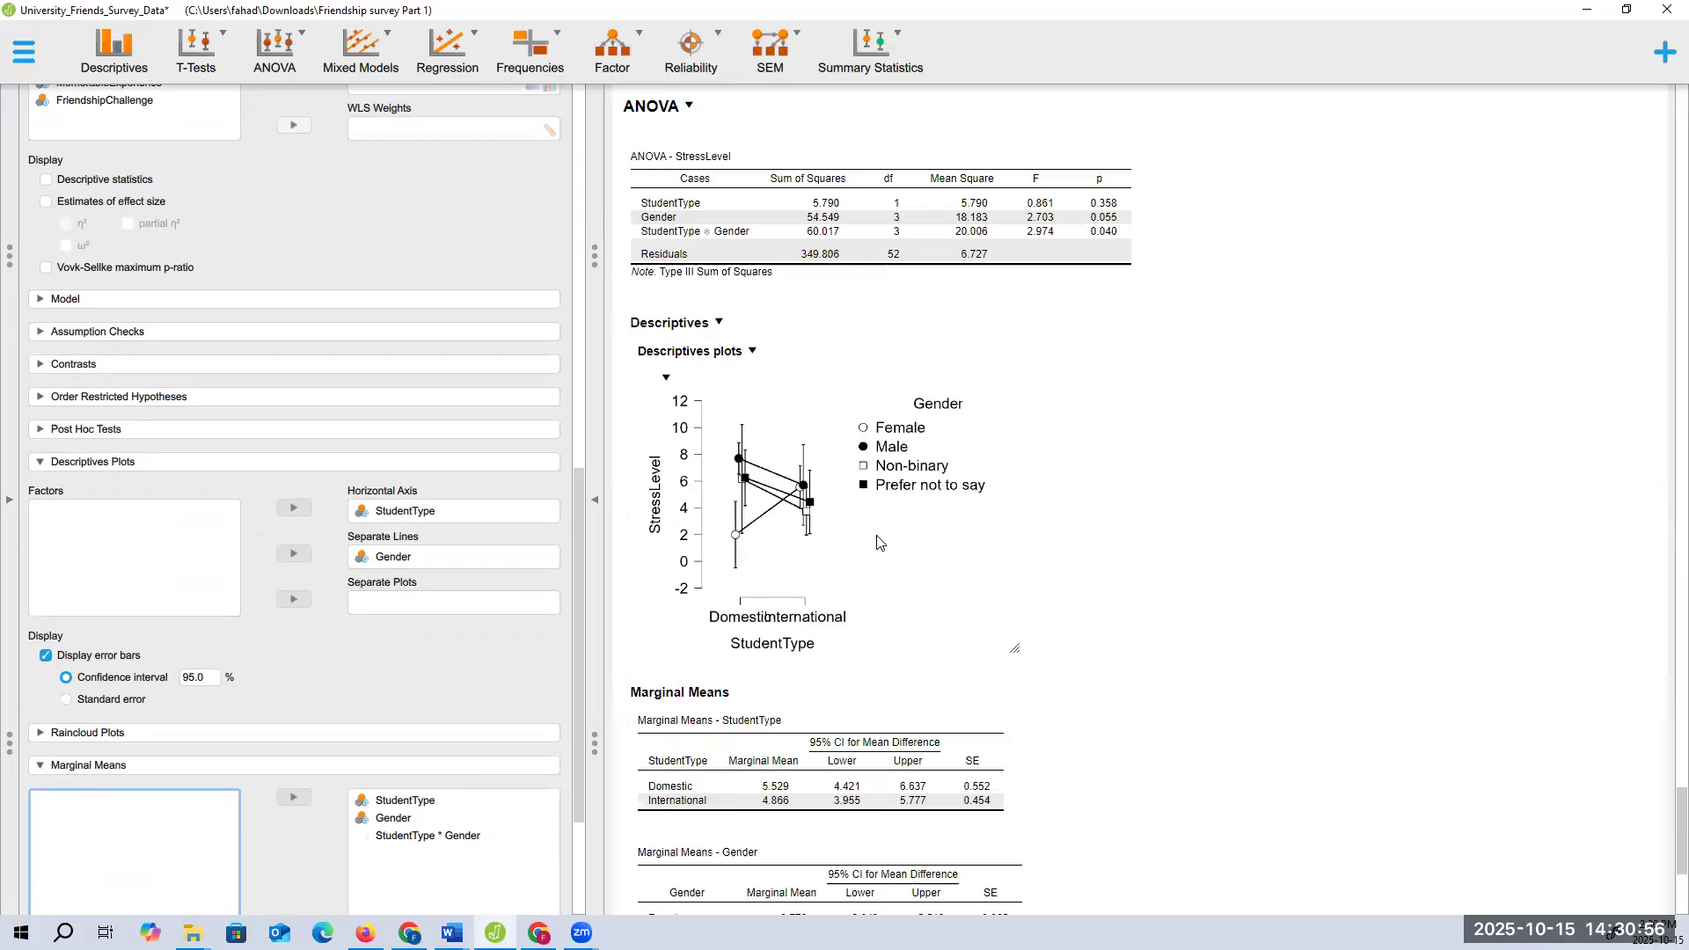
Add post hoc tests for StudentType, Gender and their interaction, using the Bonferroni correction instead of Tukey
scroll(878, 543, down, 5)
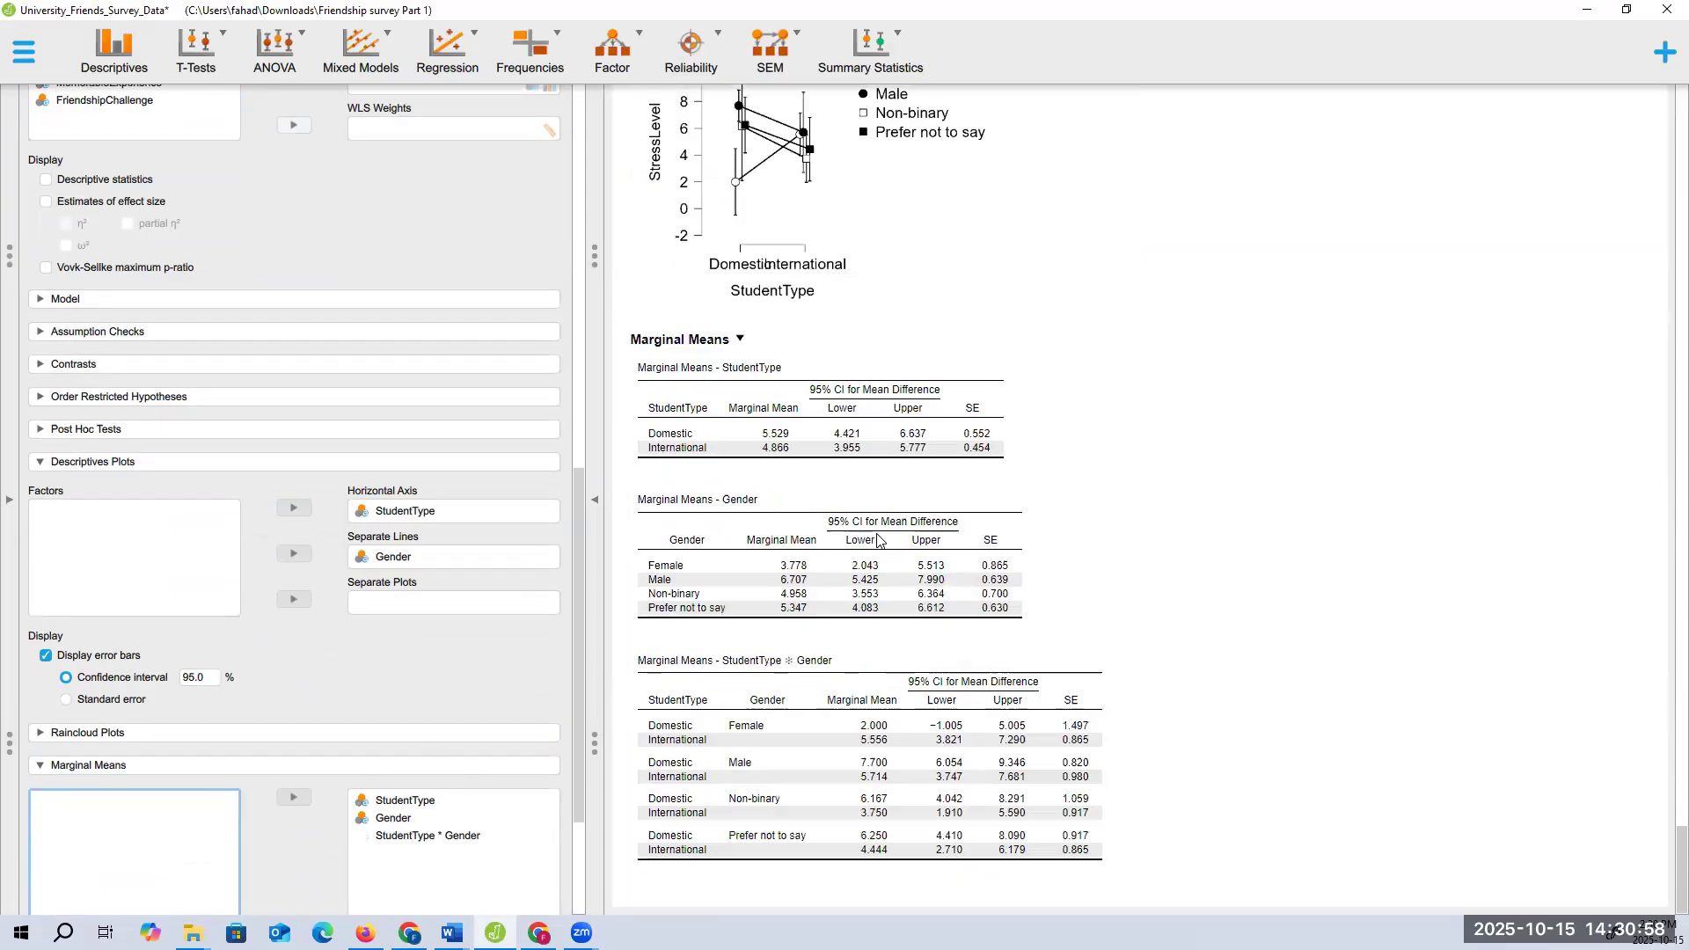
scroll(830, 316, up, 5)
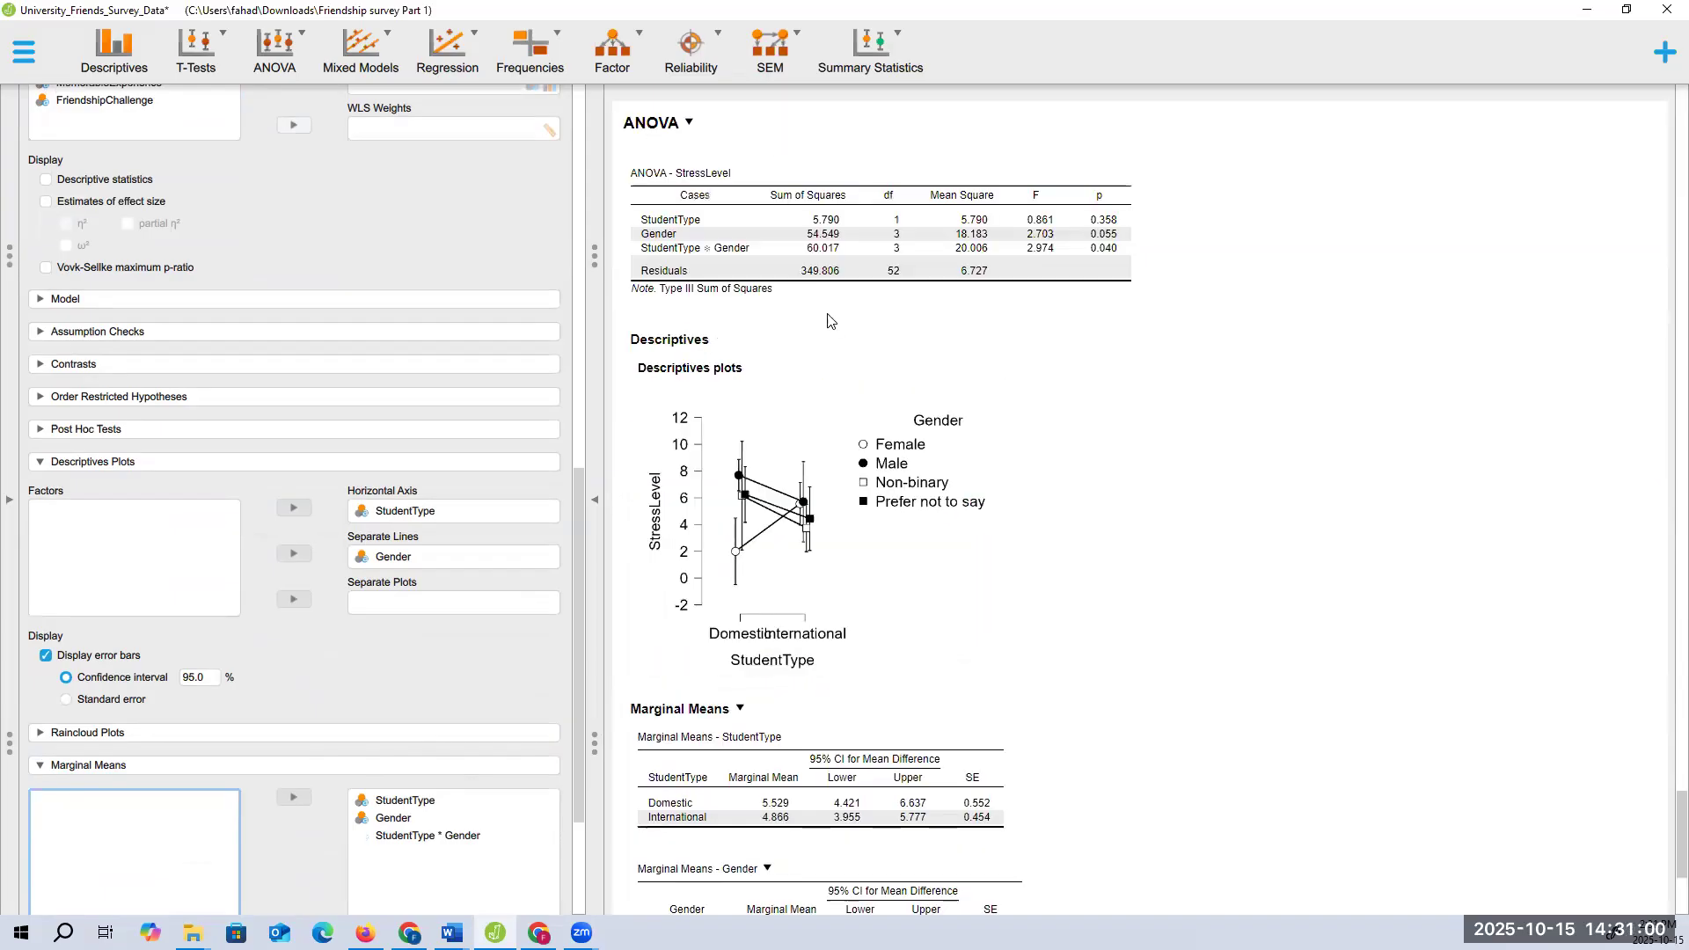
scroll(371, 380, down, 3)
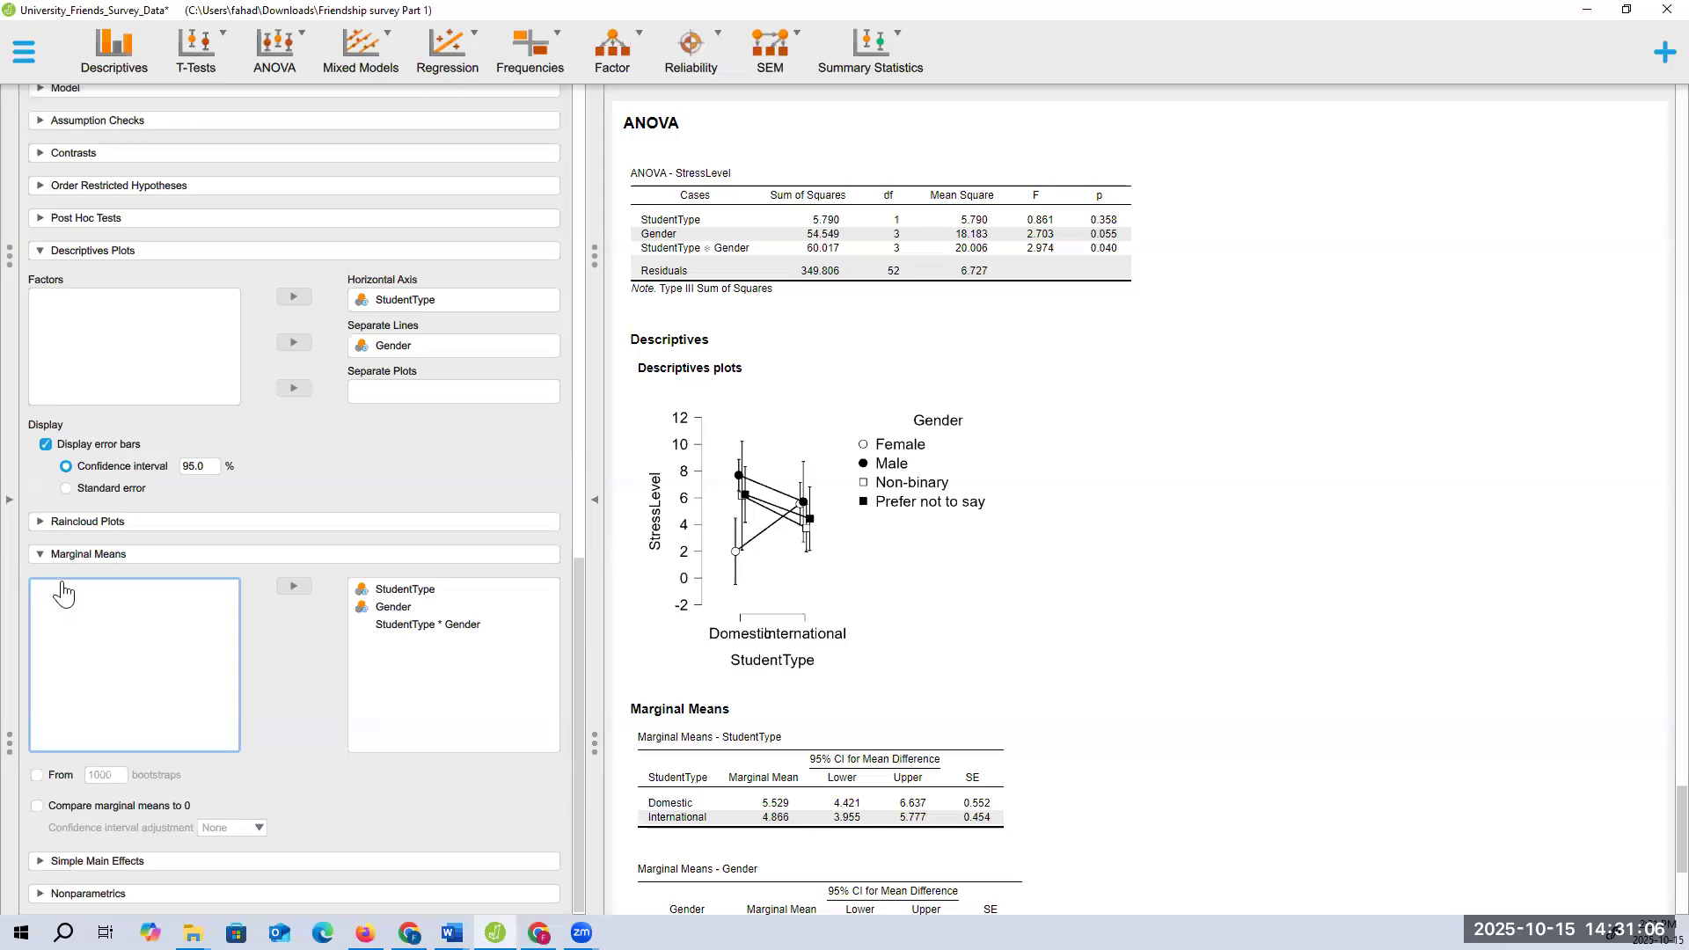
click(67, 218)
drag(74, 254, 75, 271)
shift+click(88, 290)
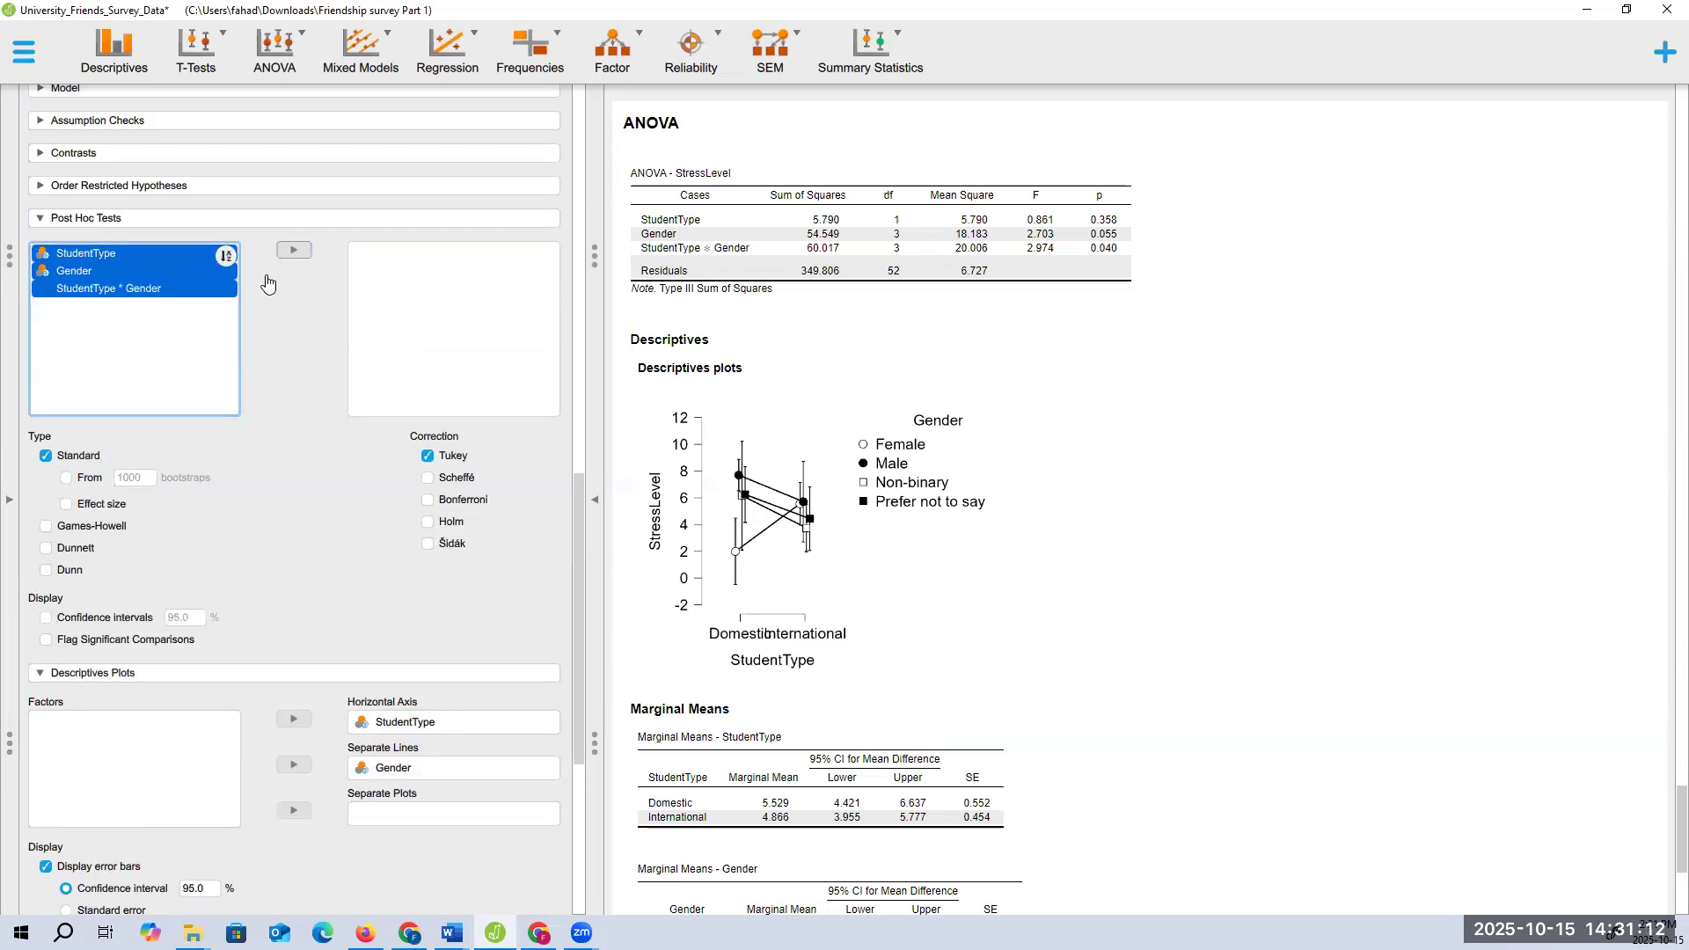
click(294, 250)
click(429, 500)
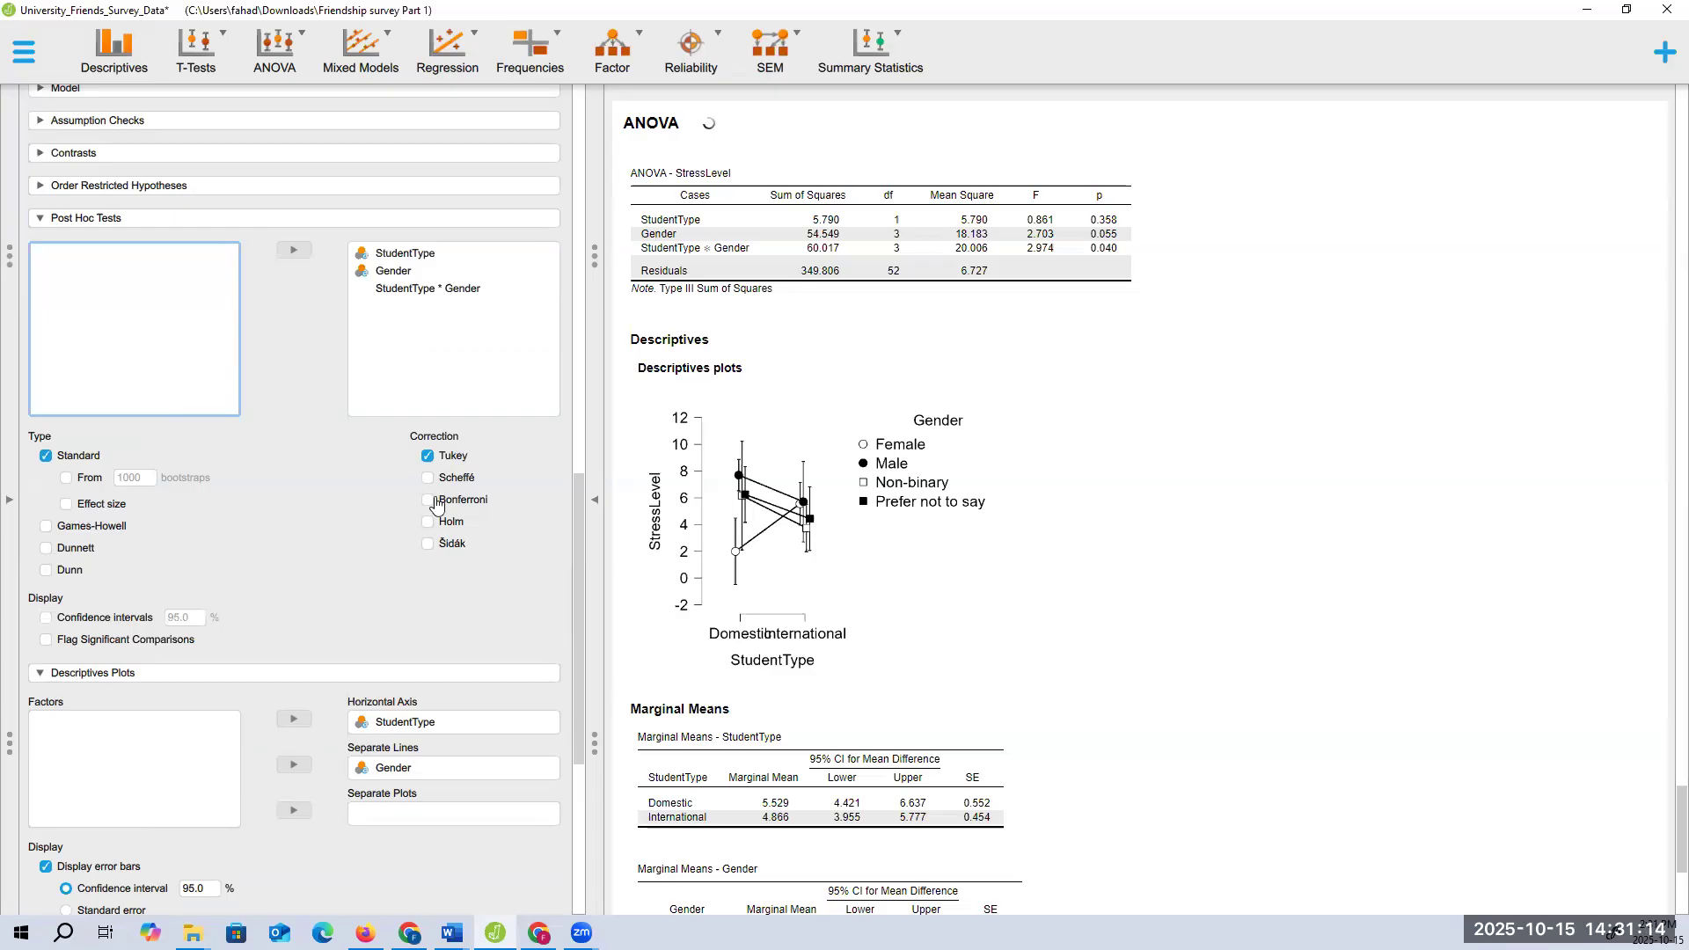
click(434, 461)
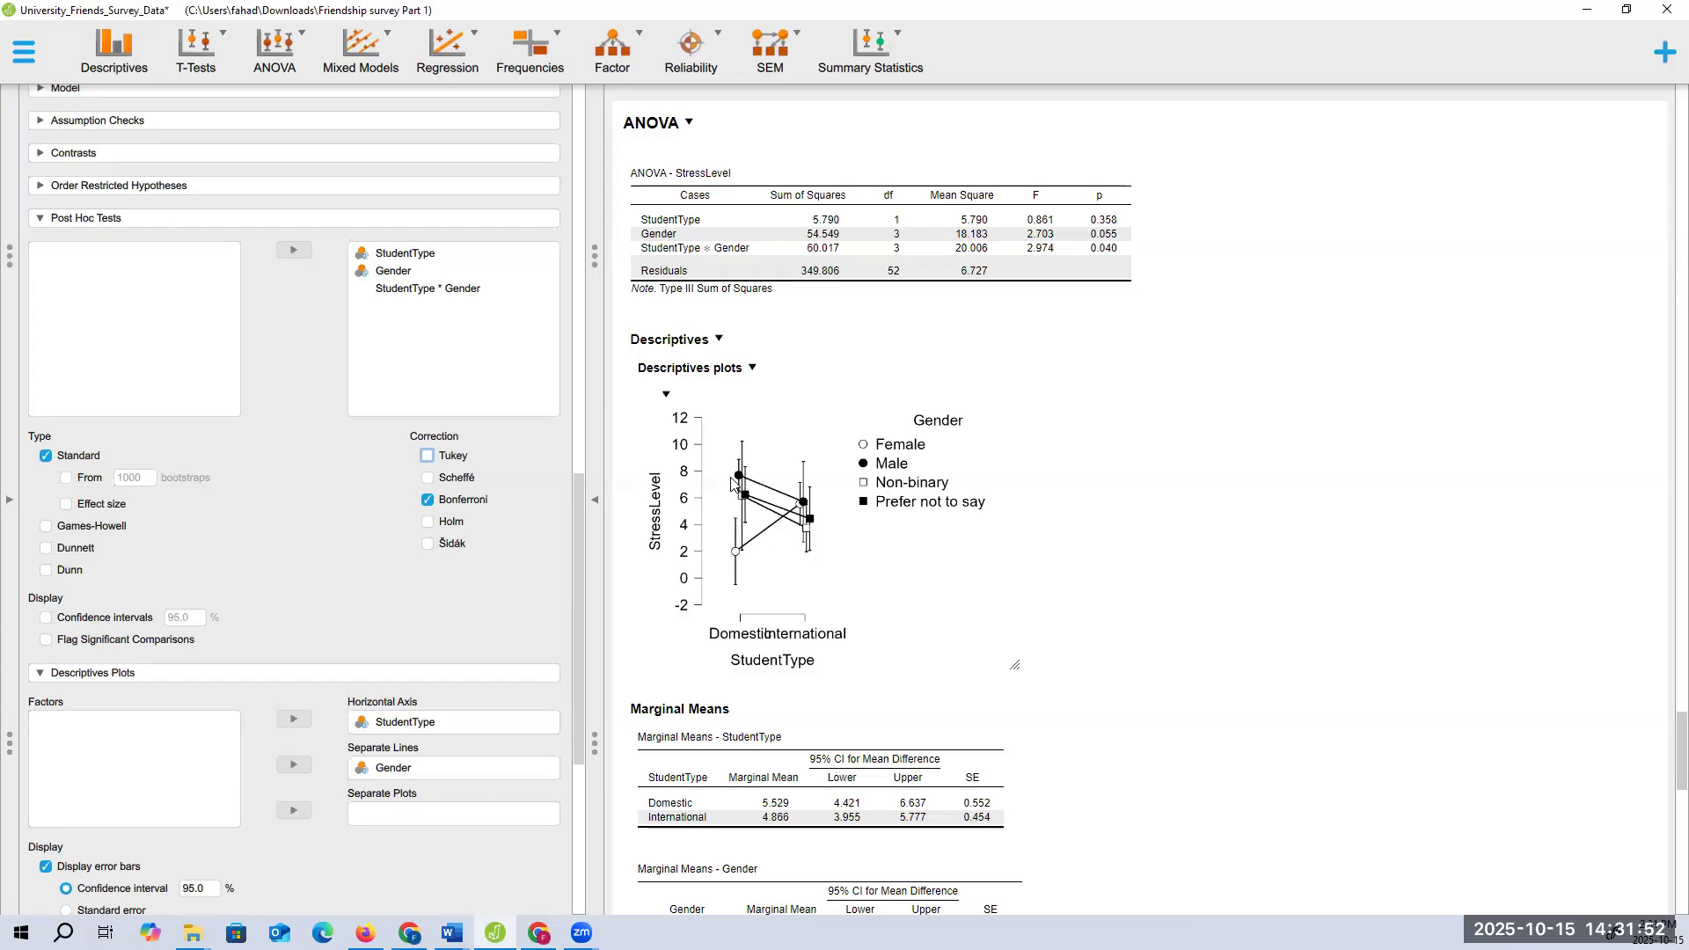
Examine the StressLevel ANOVA's post hoc comparisons alongside its descriptives plot and marginal means tables
scroll(950, 541, down, 6)
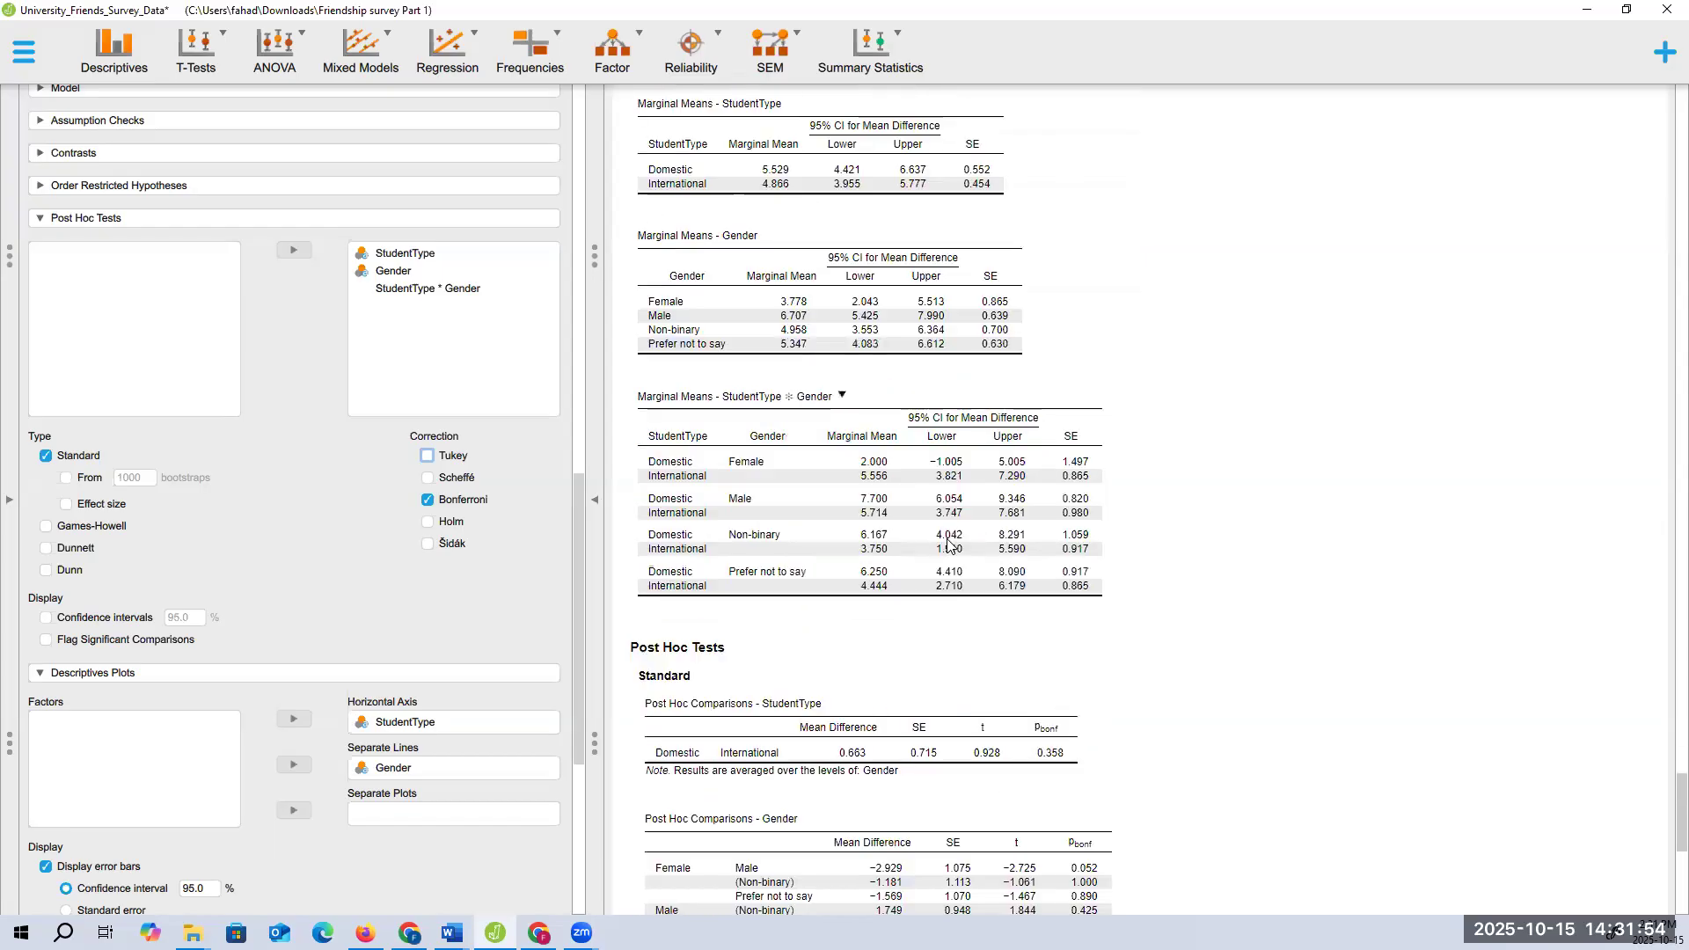
scroll(948, 544, down, 5)
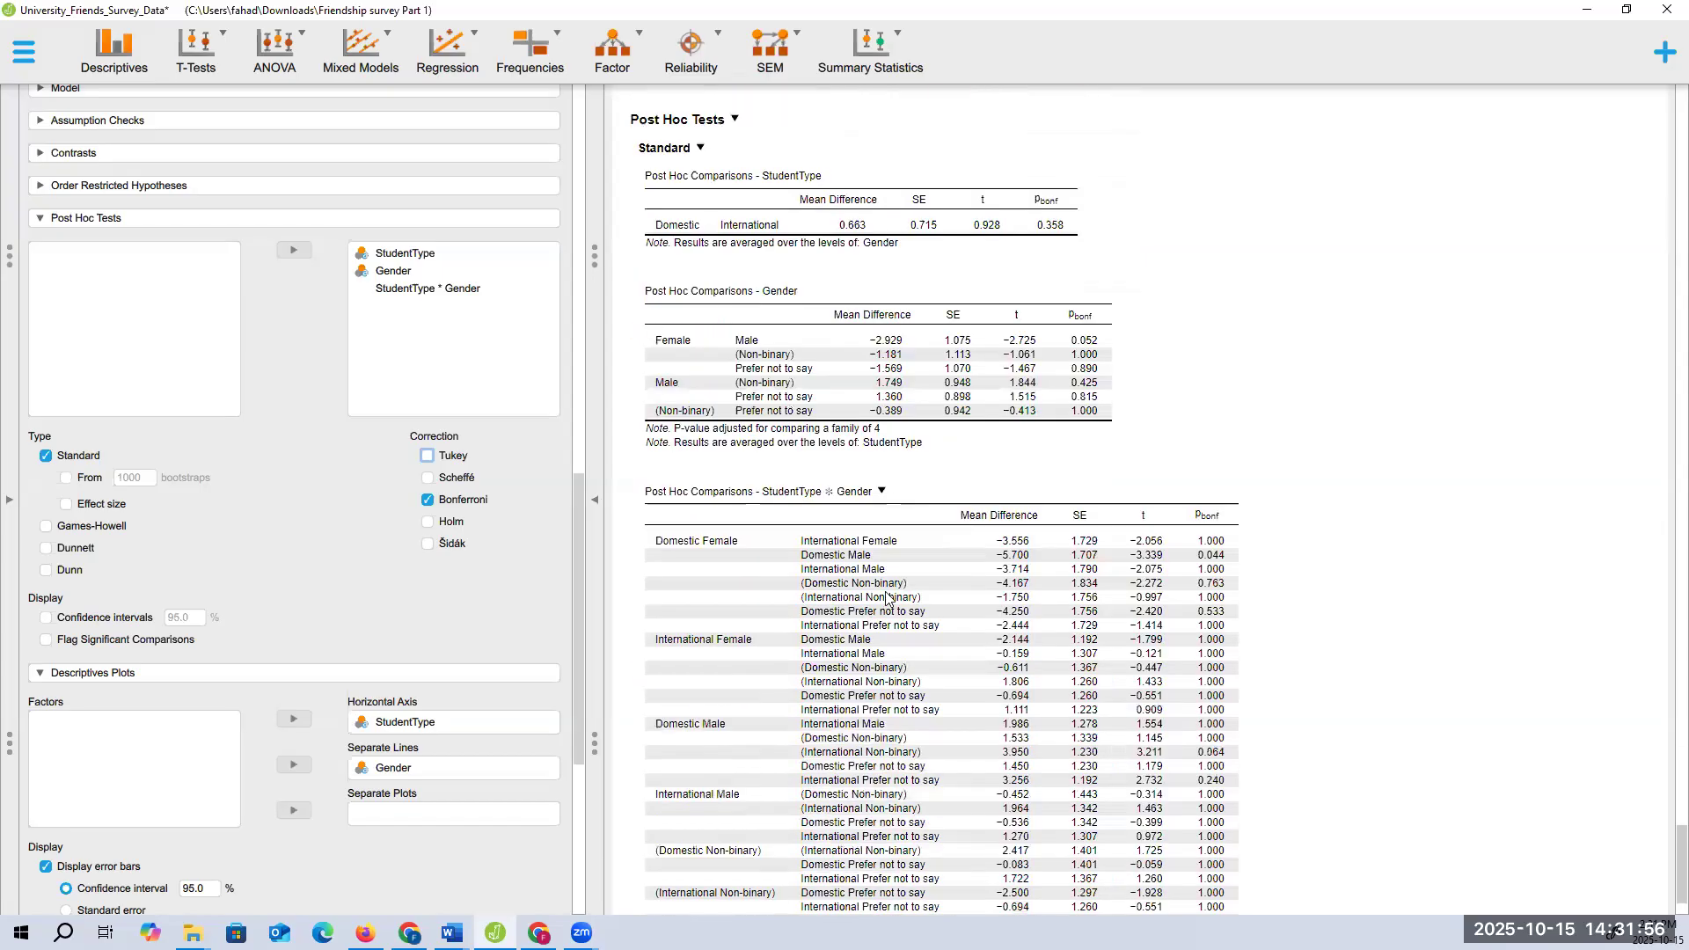
scroll(888, 598, down, 1)
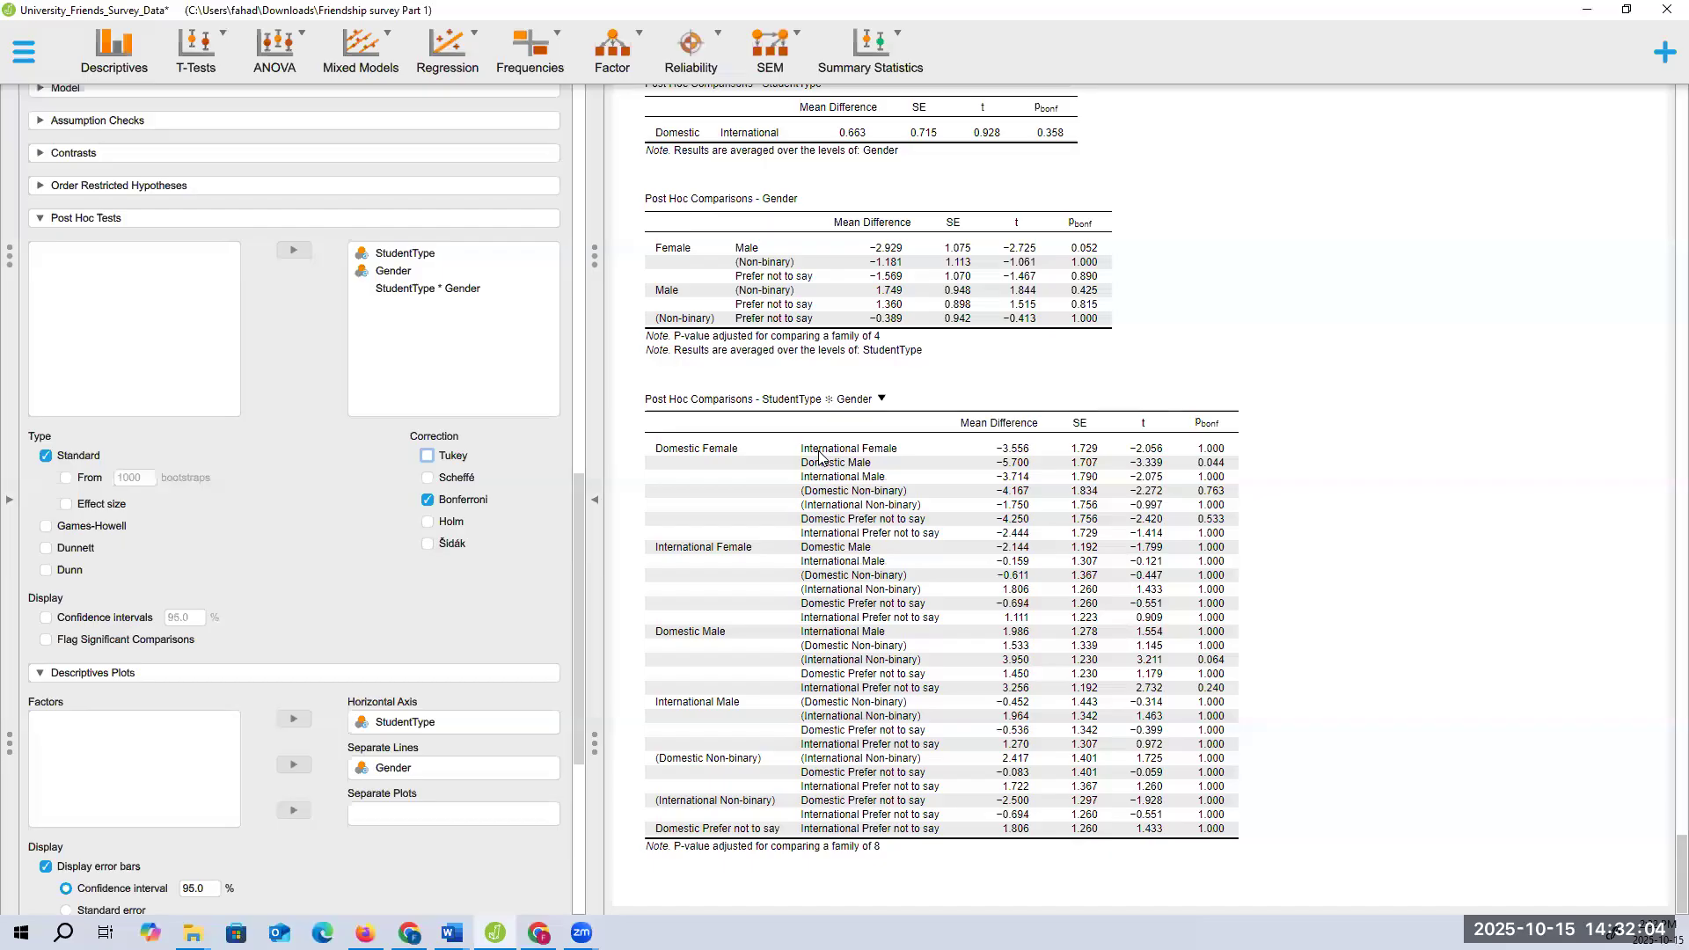
scroll(819, 457, up, 15)
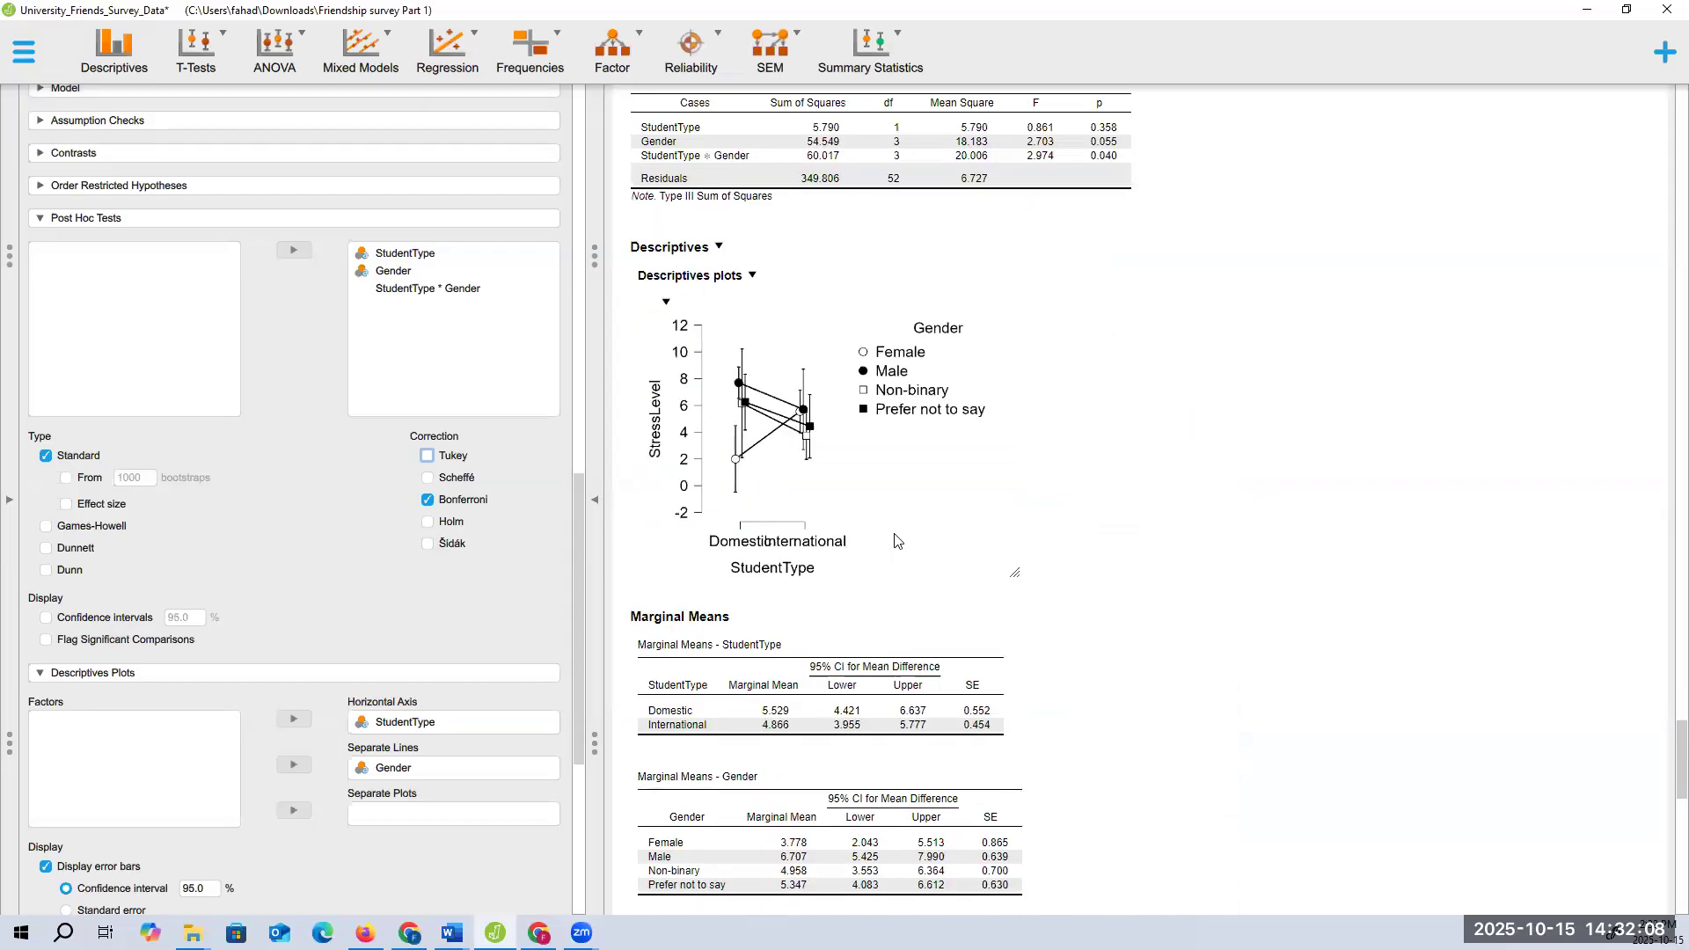
scroll(894, 537, down, 12)
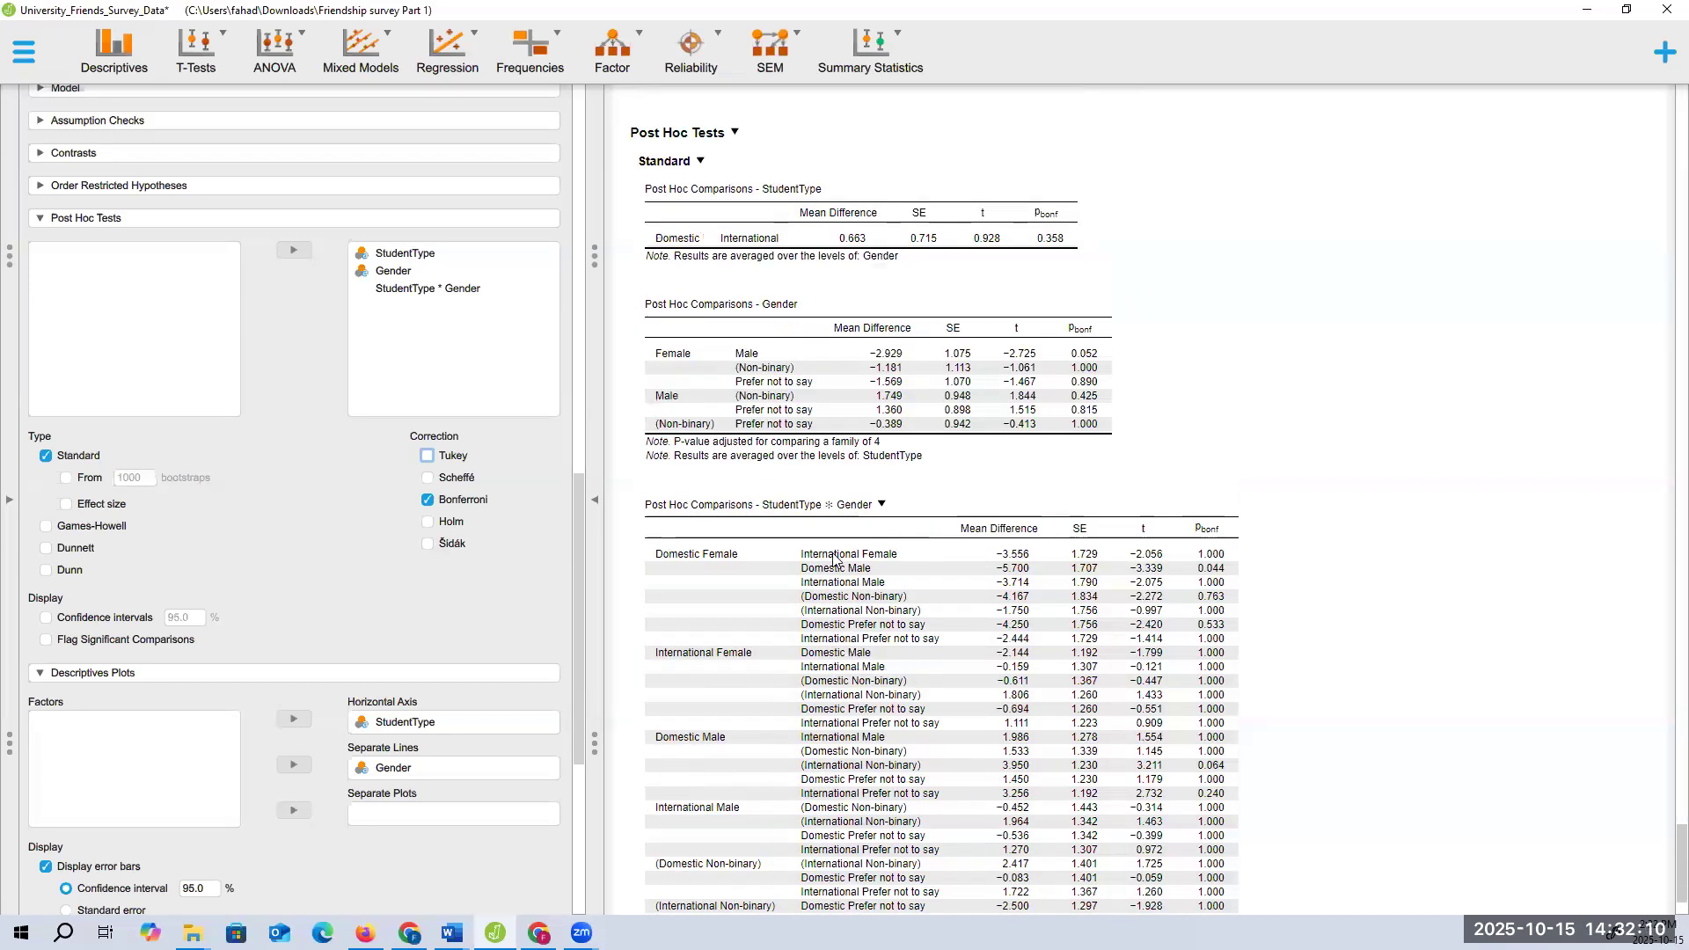
scroll(845, 559, down, 1)
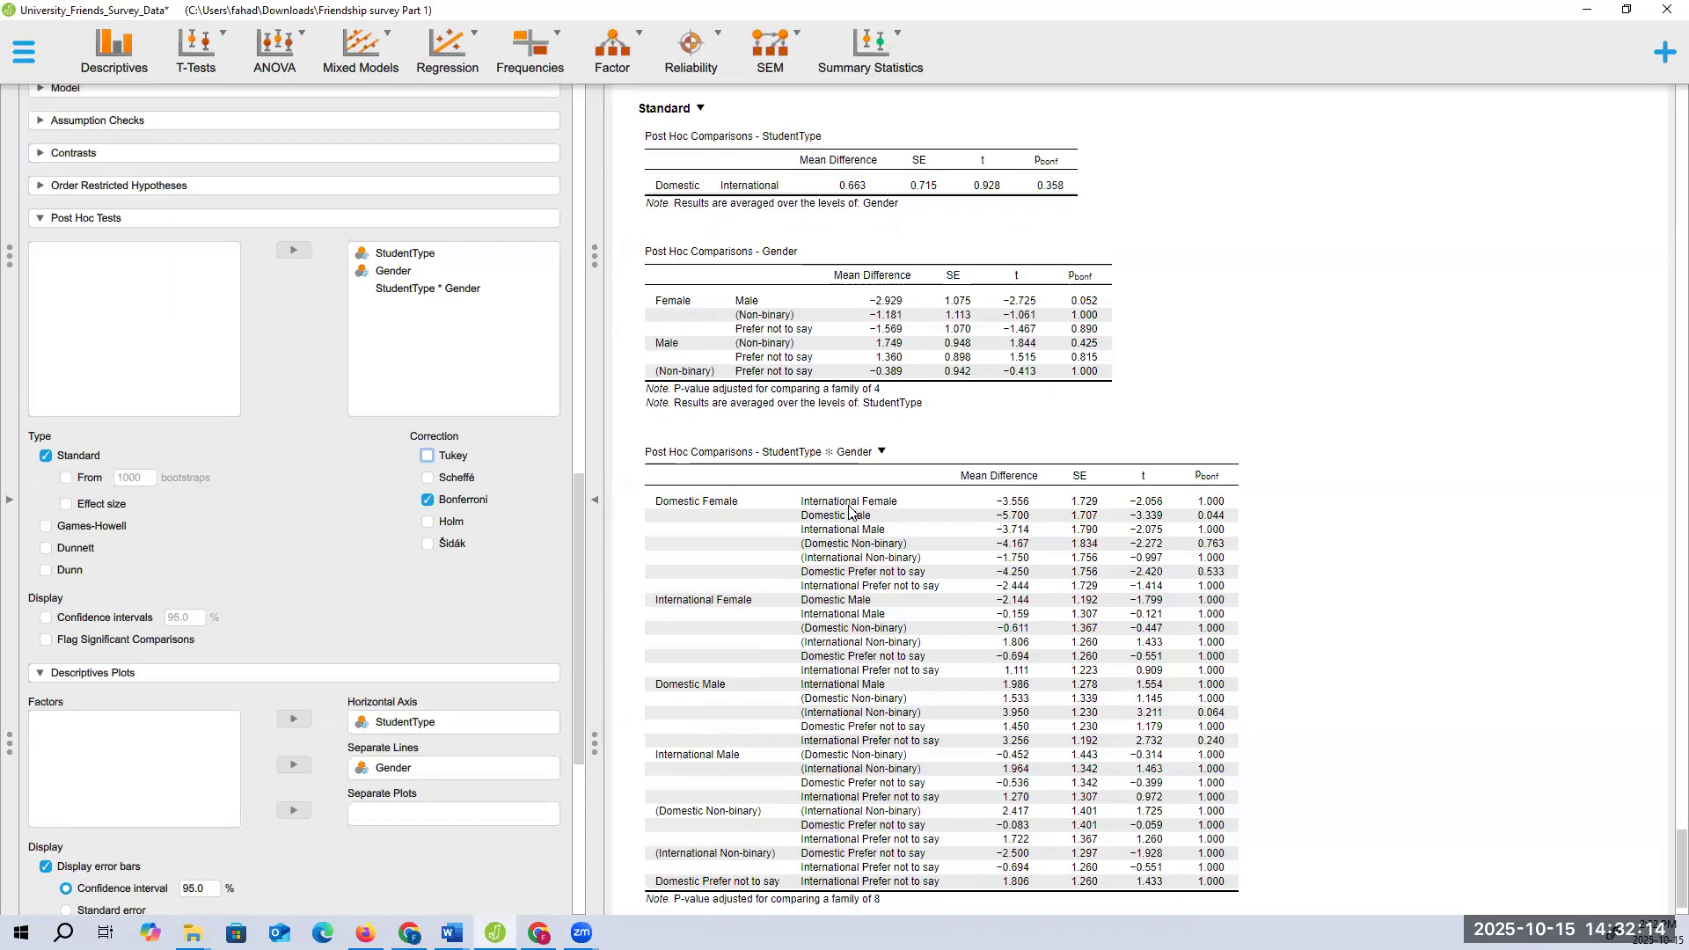
scroll(850, 511, down, 1)
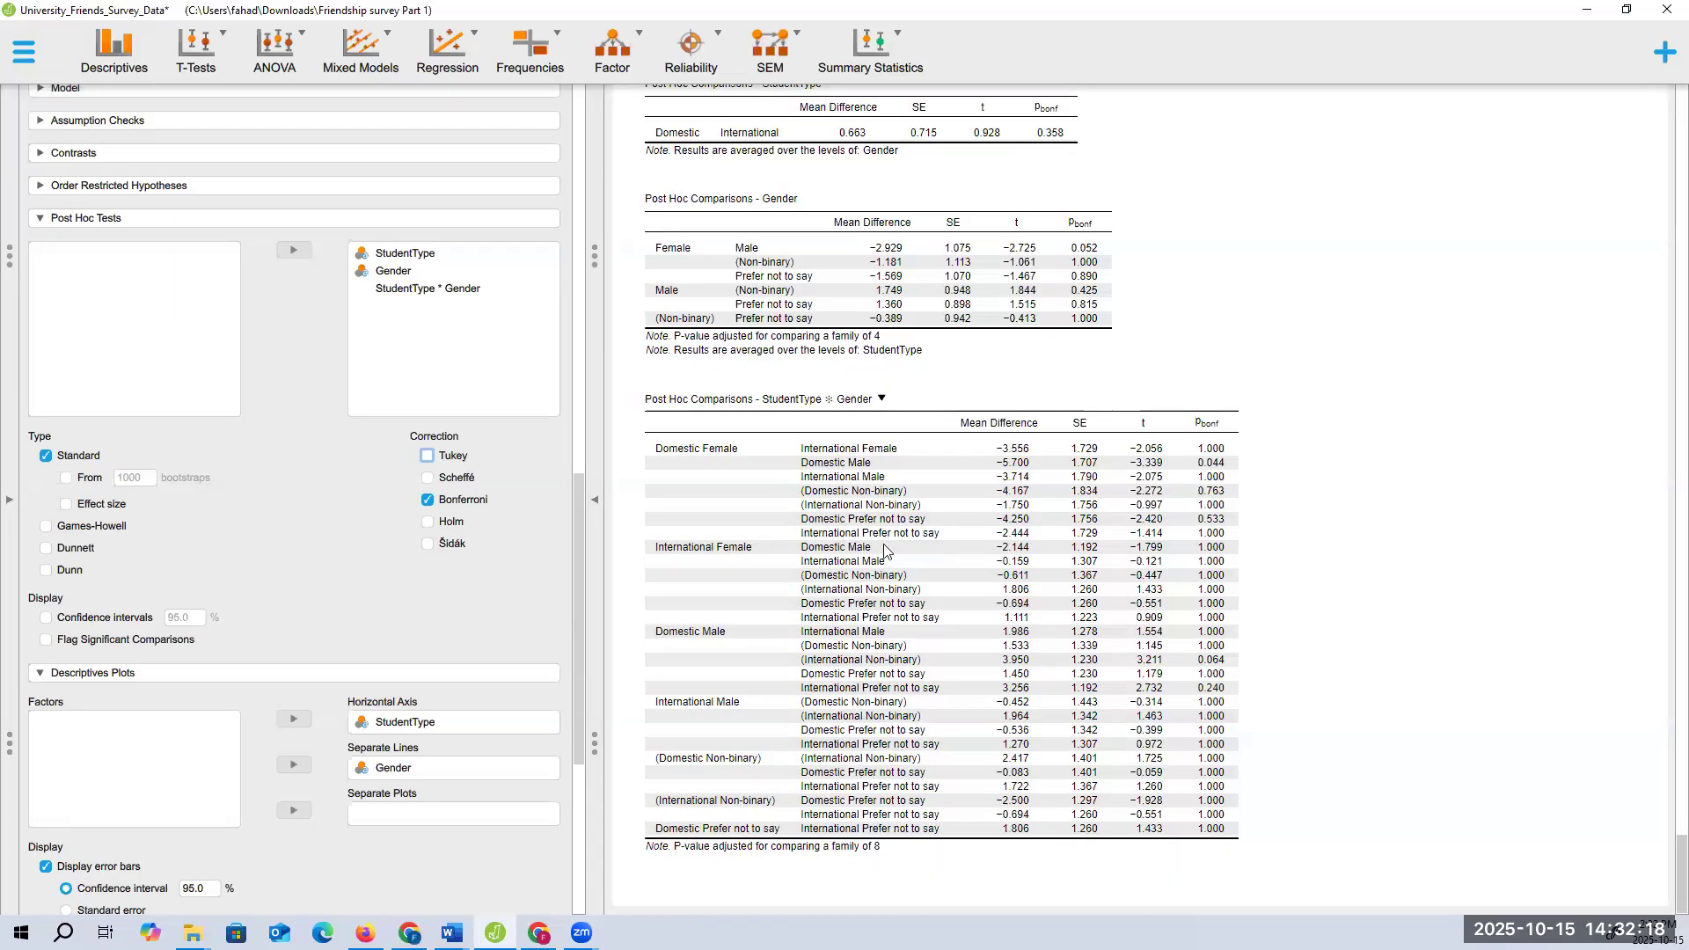
scroll(884, 550, up, 20)
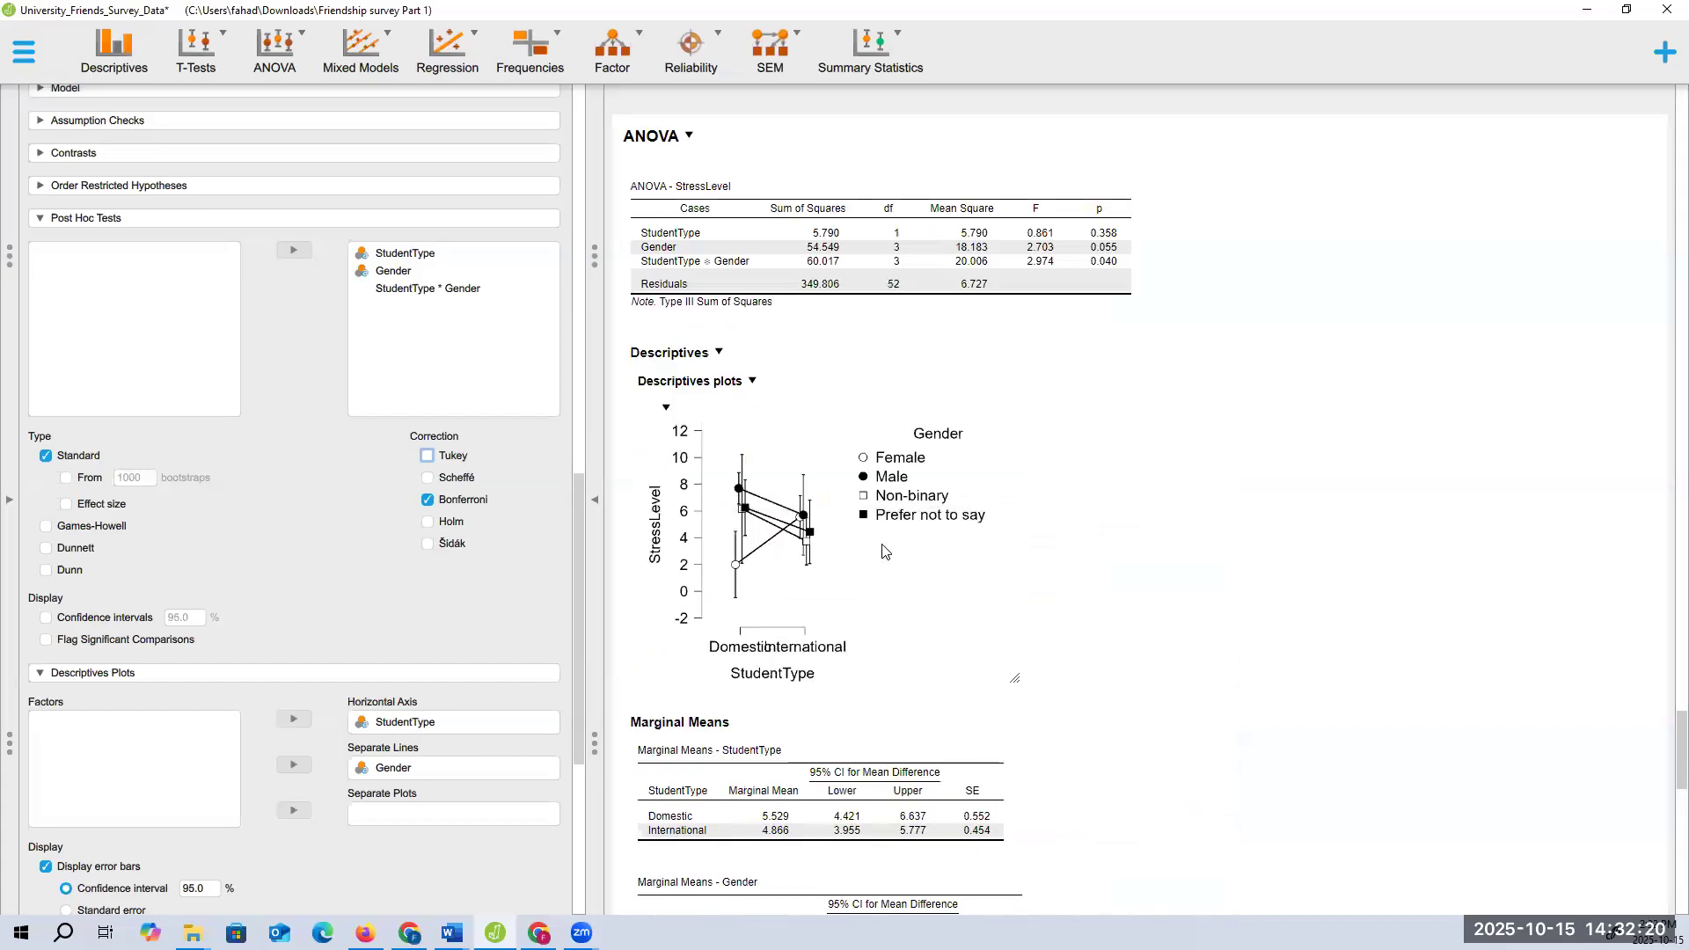
scroll(885, 550, down, 2)
scroll(869, 552, down, 1)
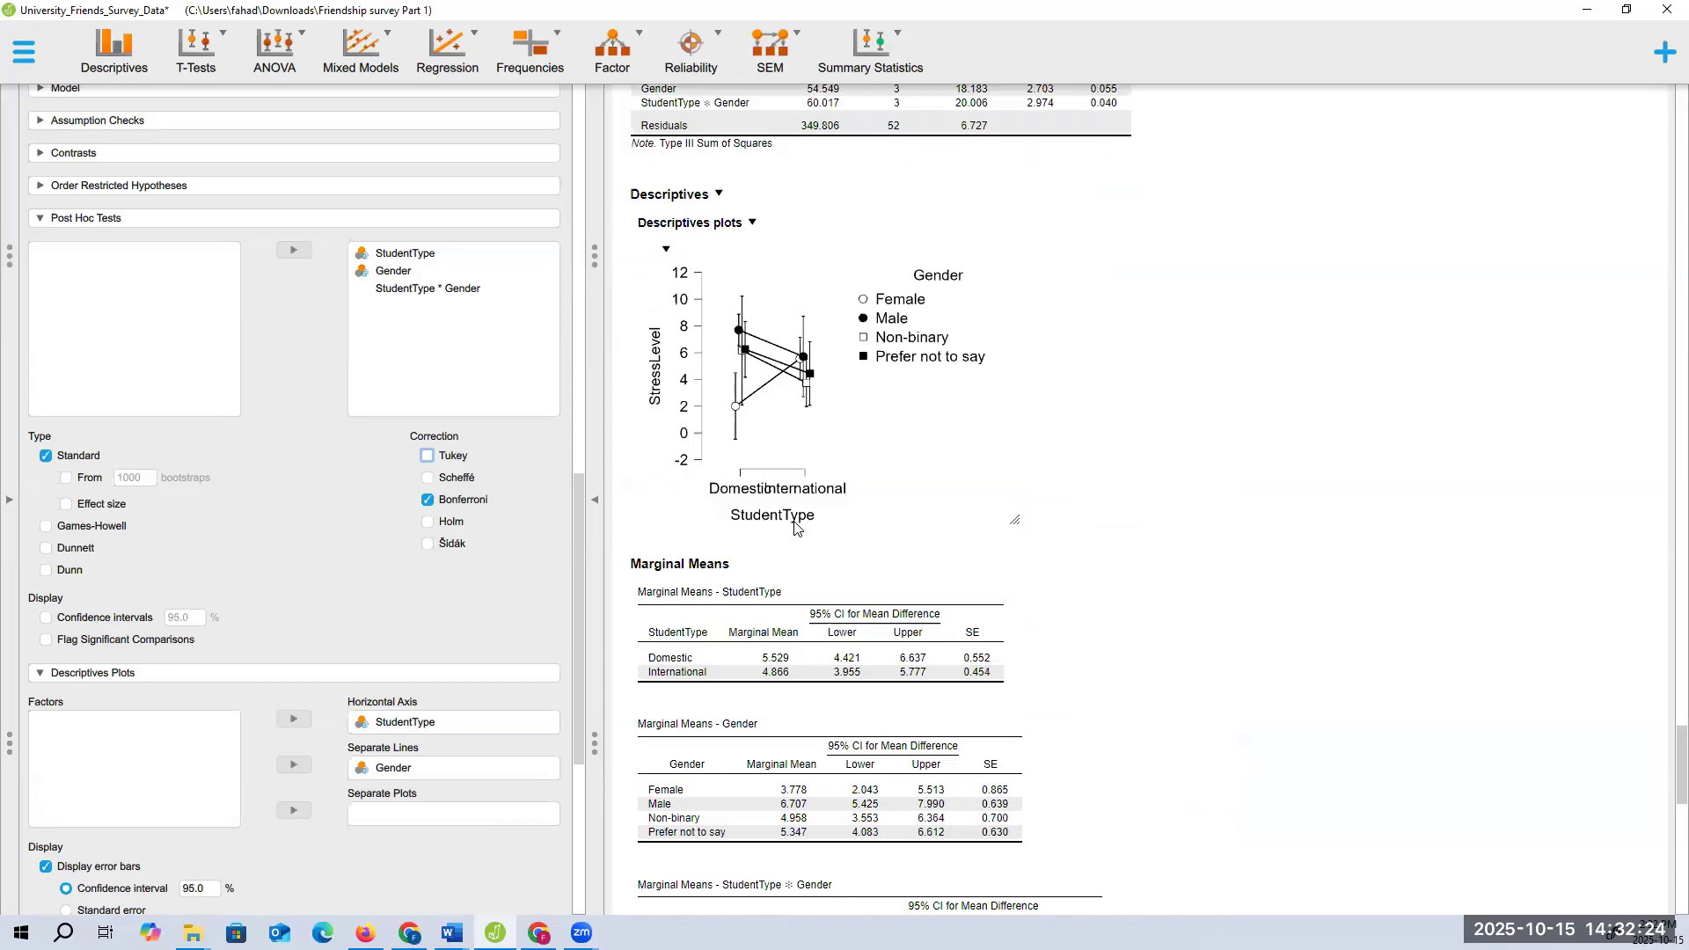
scroll(963, 549, down, 5)
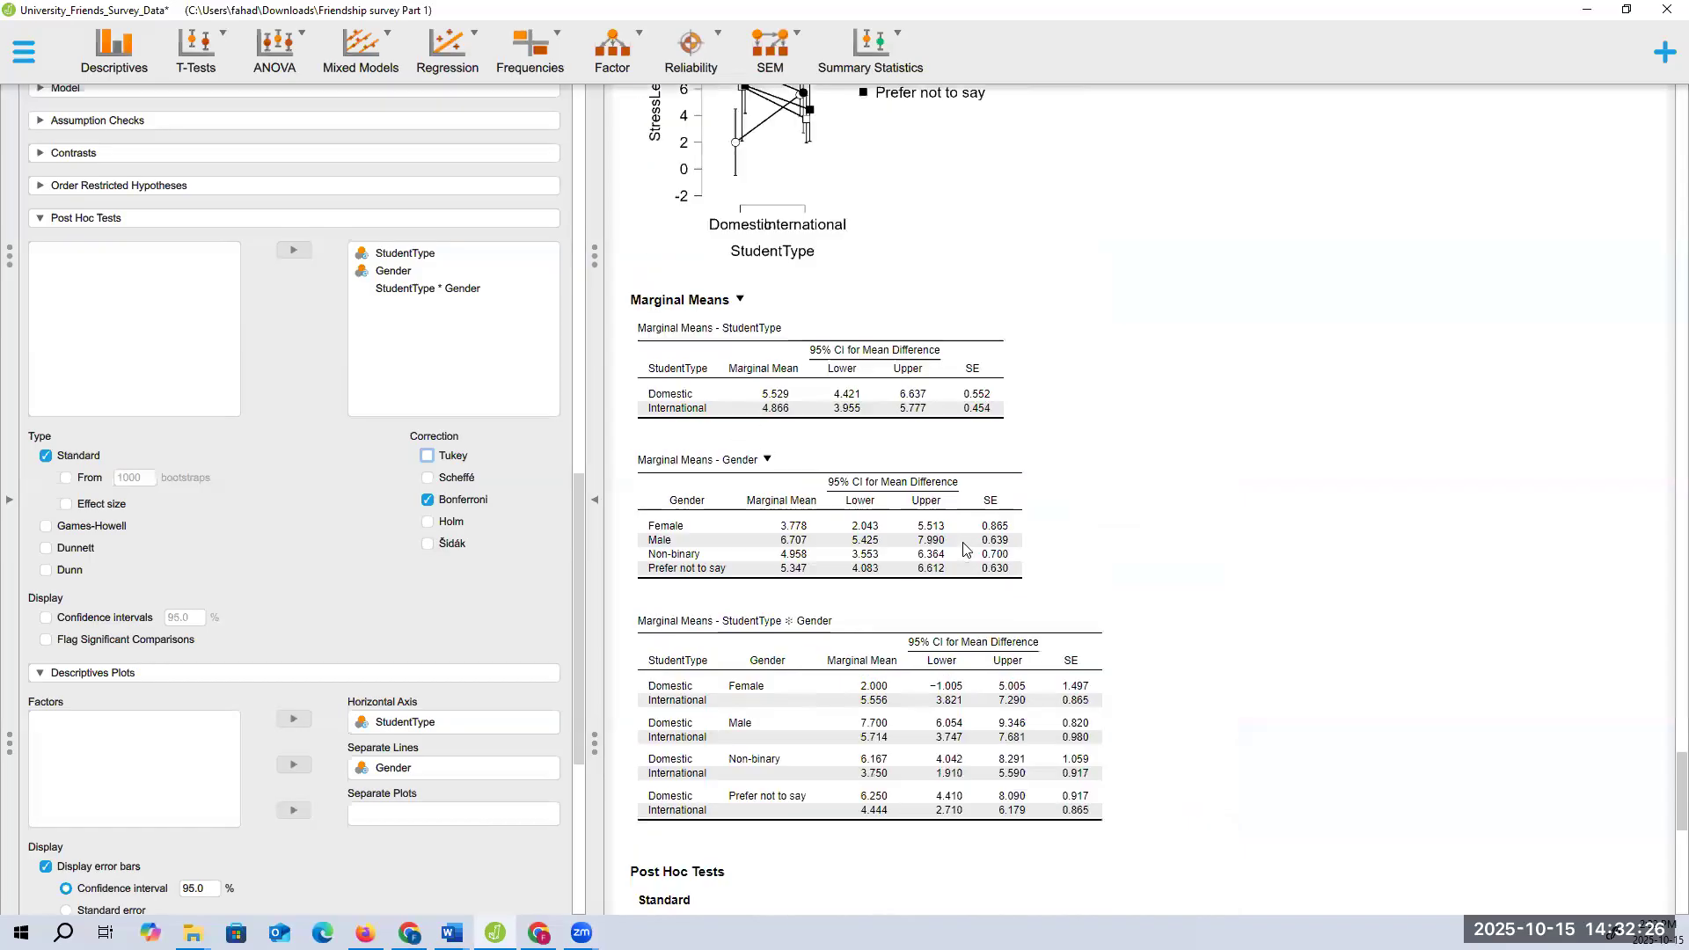
Compare the StressLevel ANOVA table with the descriptives plot, marginal means and Bonferroni comparisons, focusing on the StudentType by Gender interaction
scroll(965, 549, down, 1)
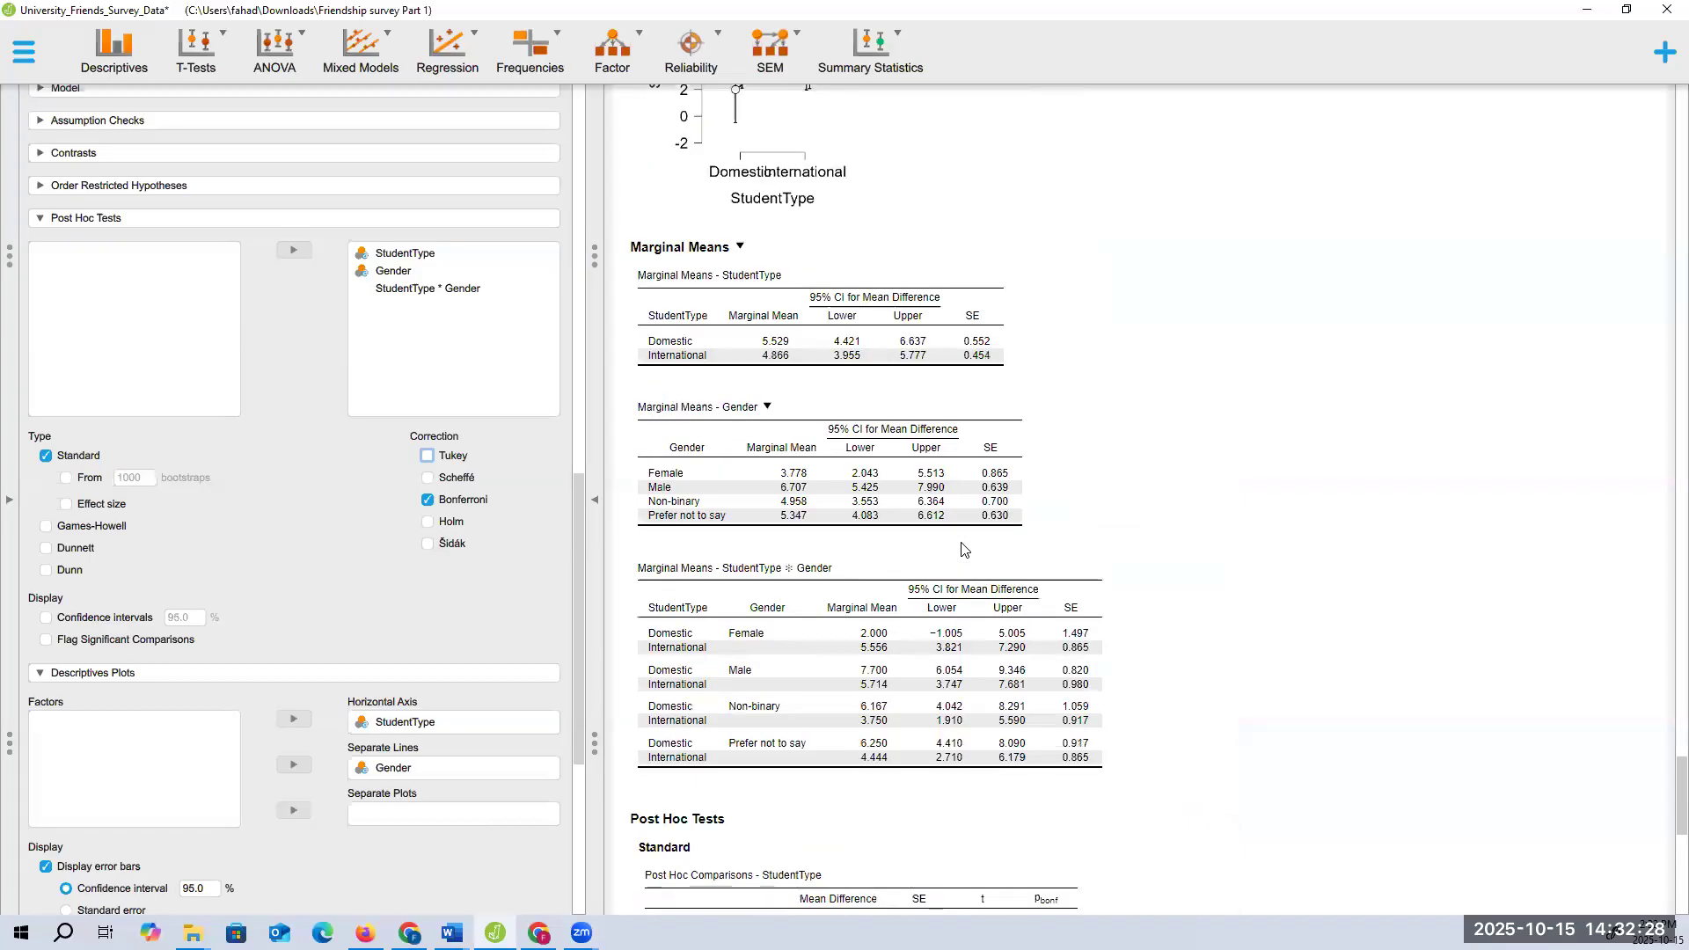
scroll(802, 467, up, 5)
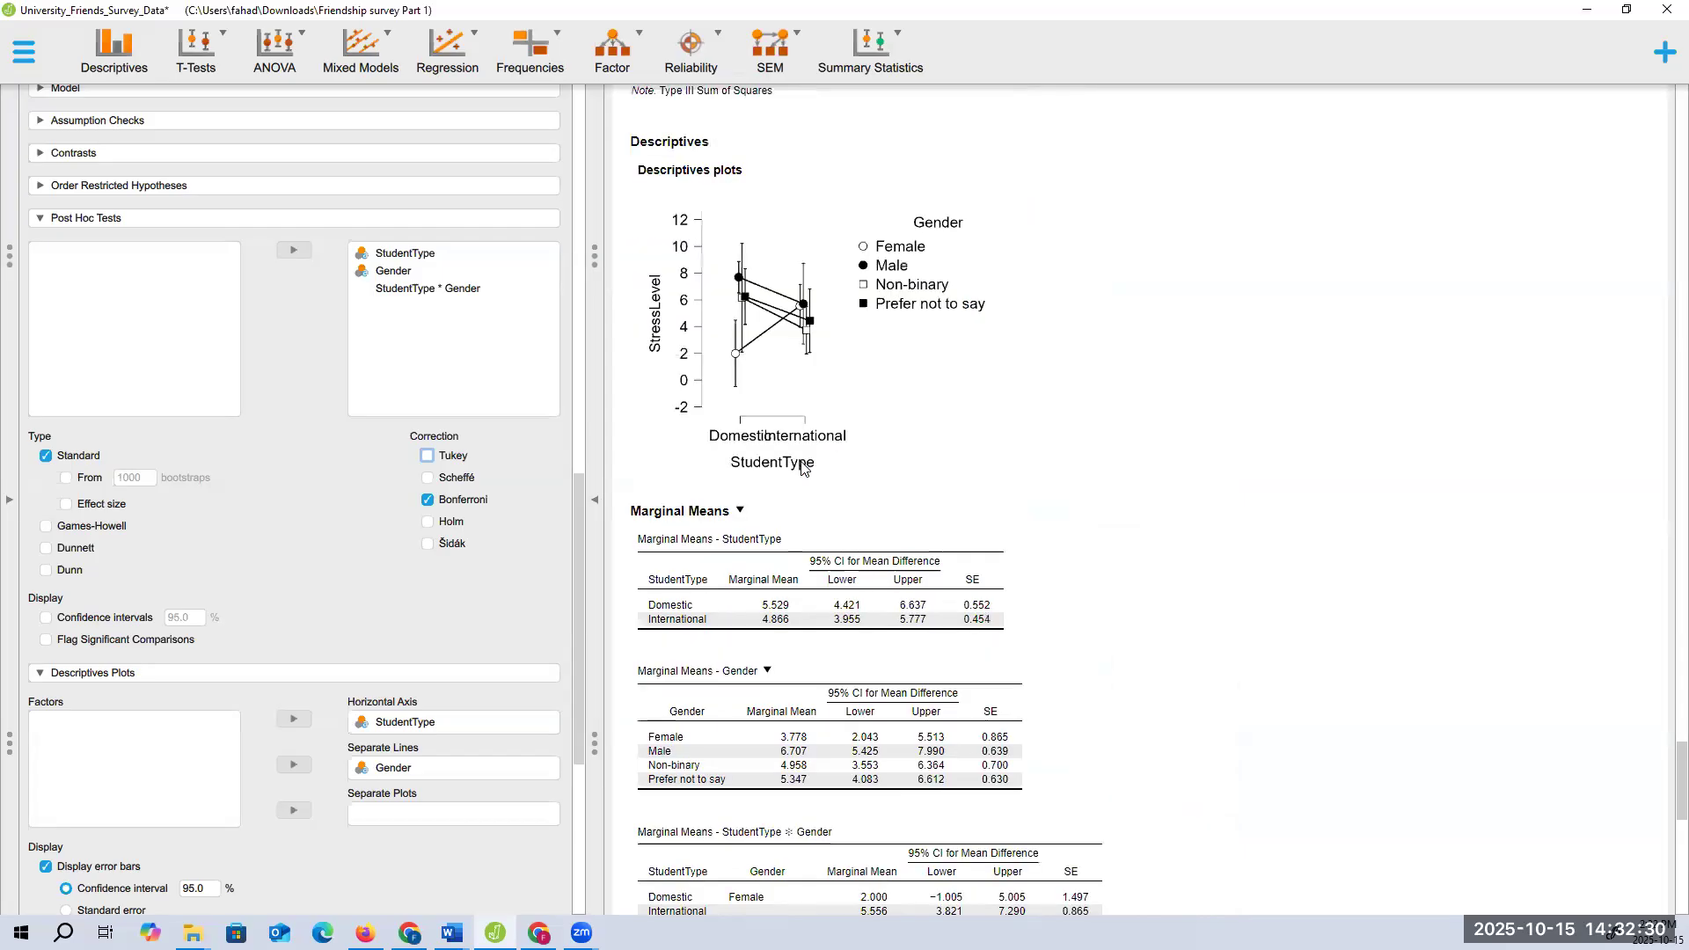
scroll(803, 466, up, 9)
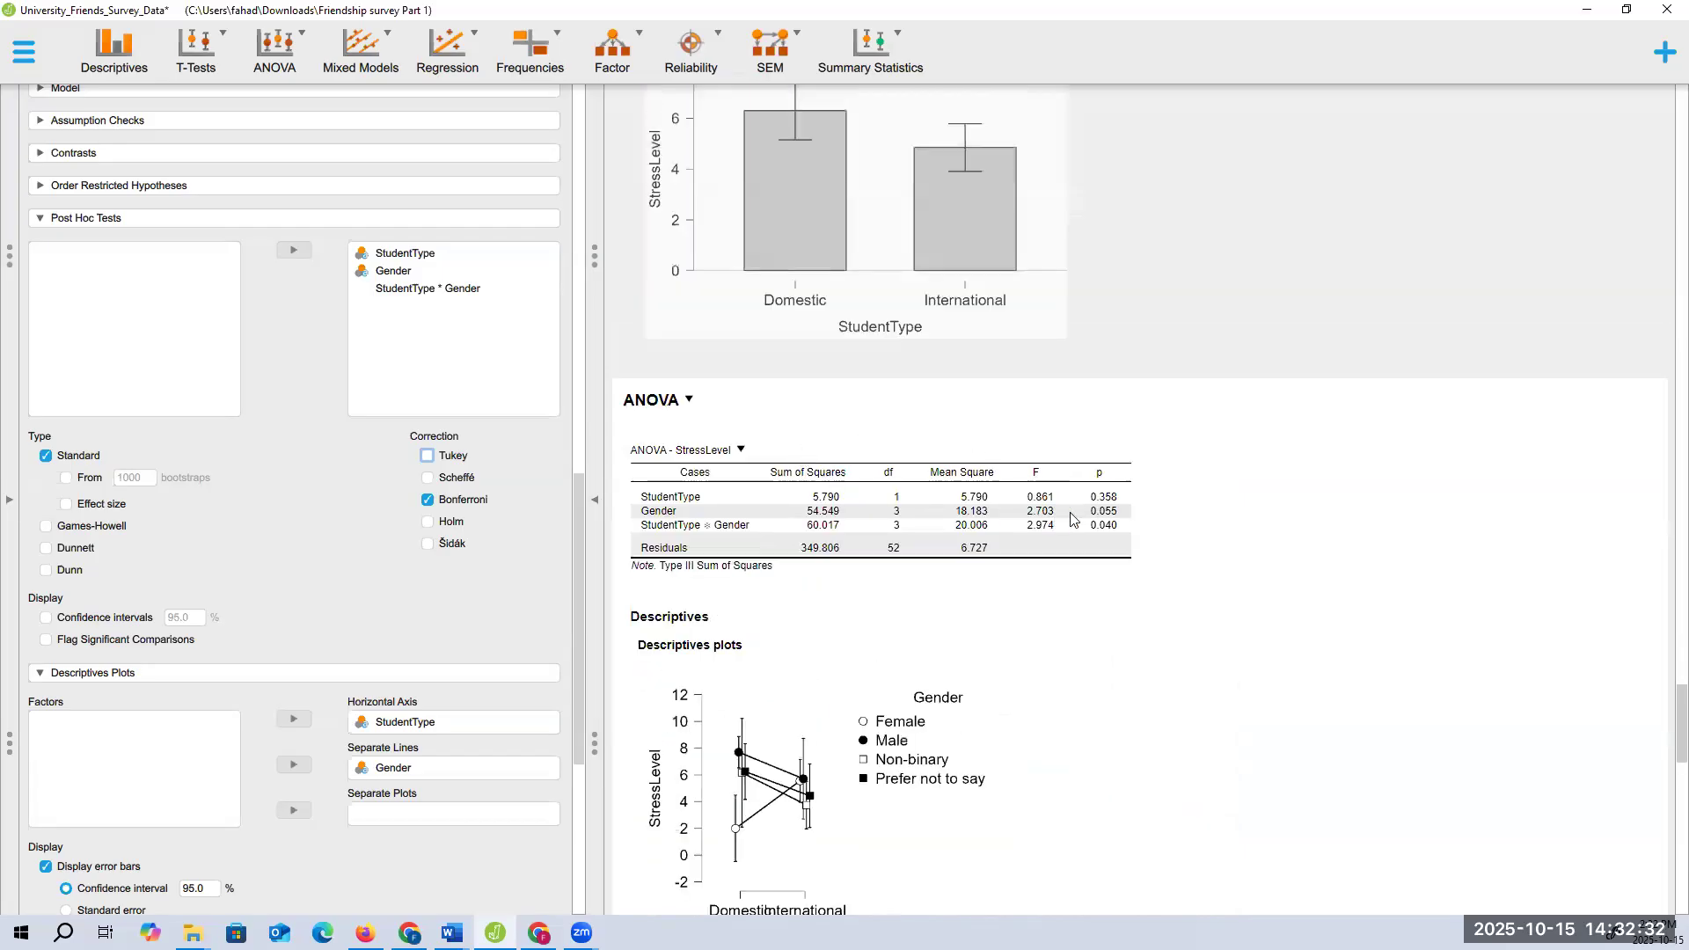
scroll(1056, 558, down, 13)
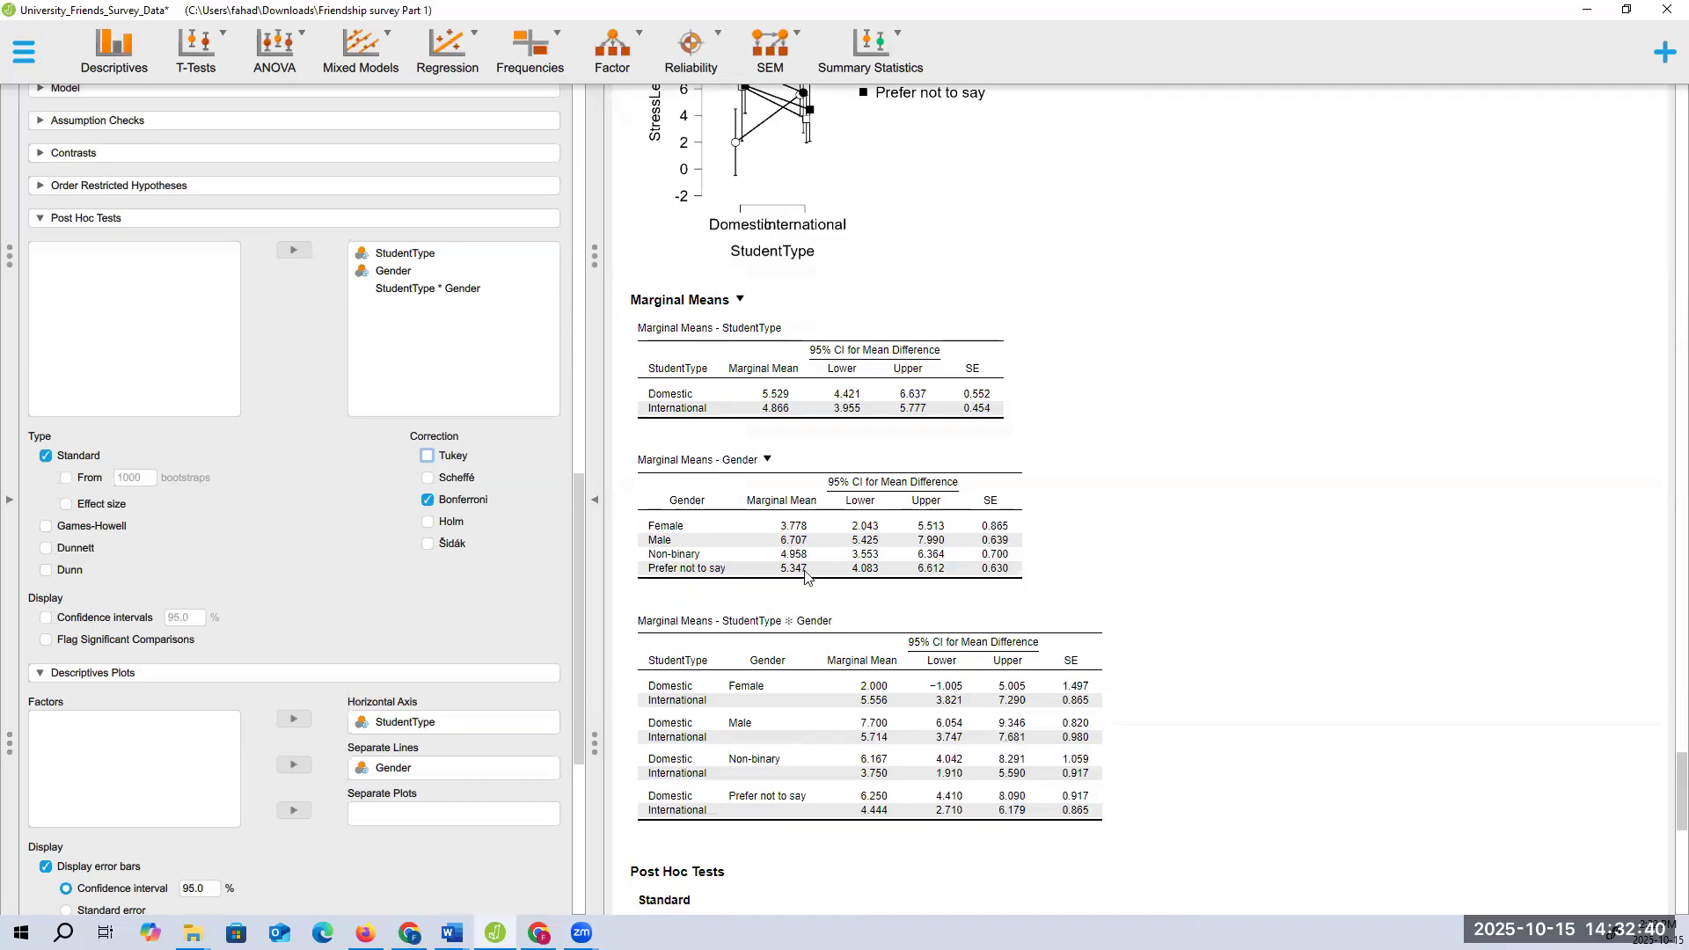
scroll(770, 572, down, 2)
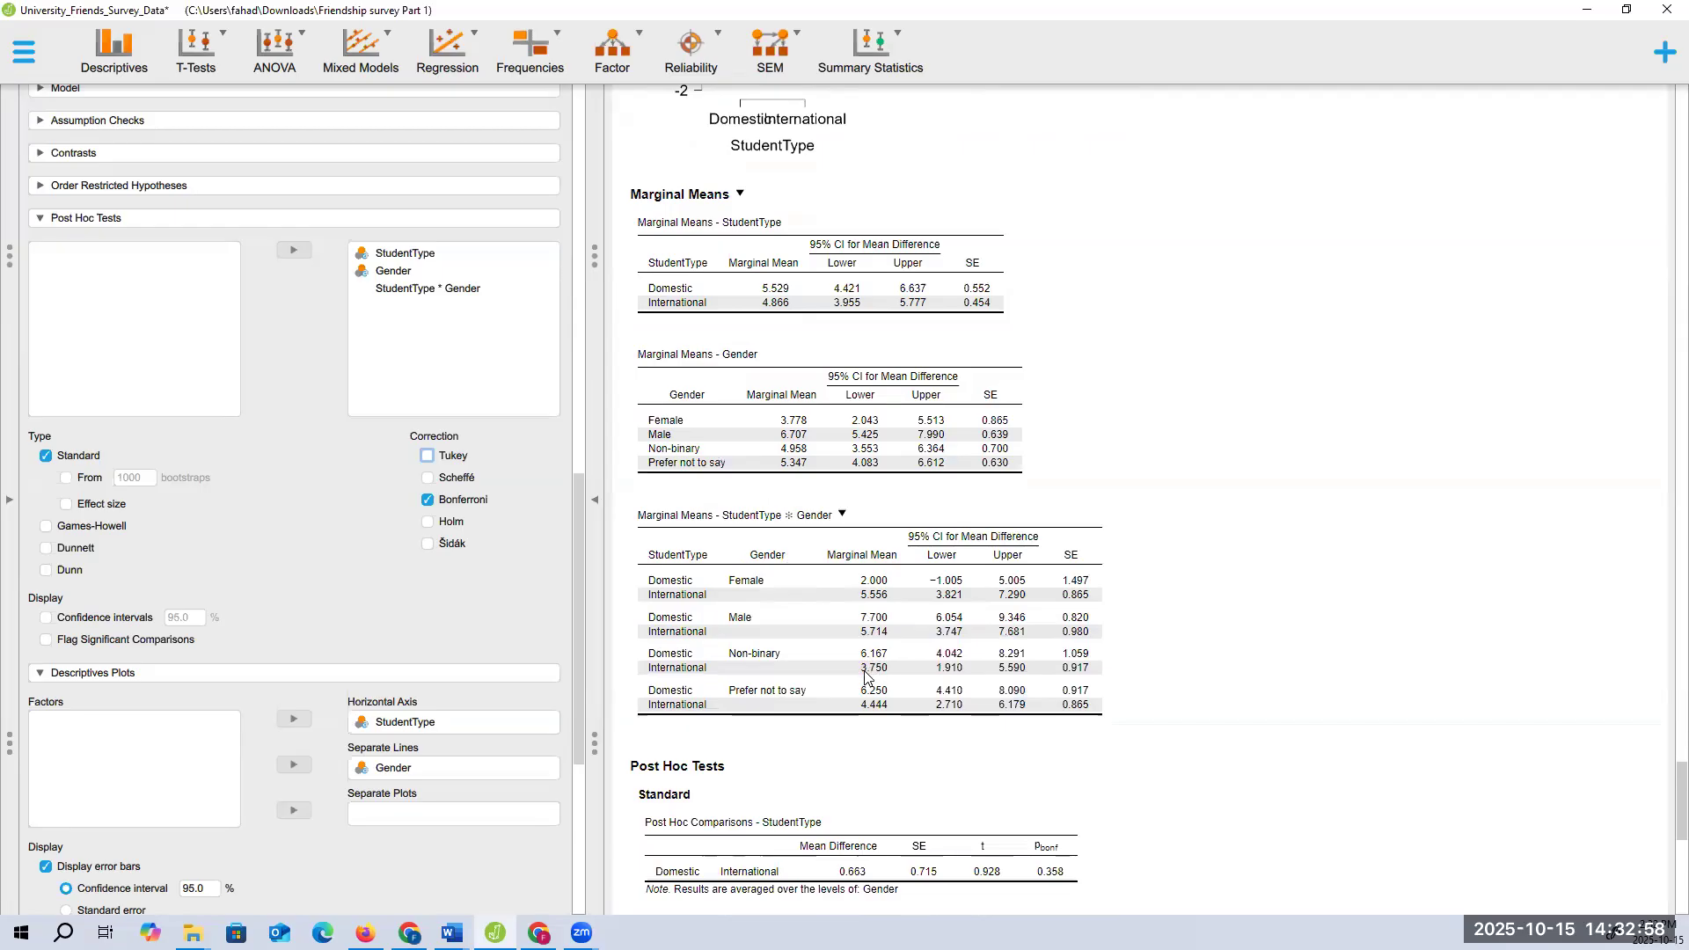
scroll(867, 673, down, 8)
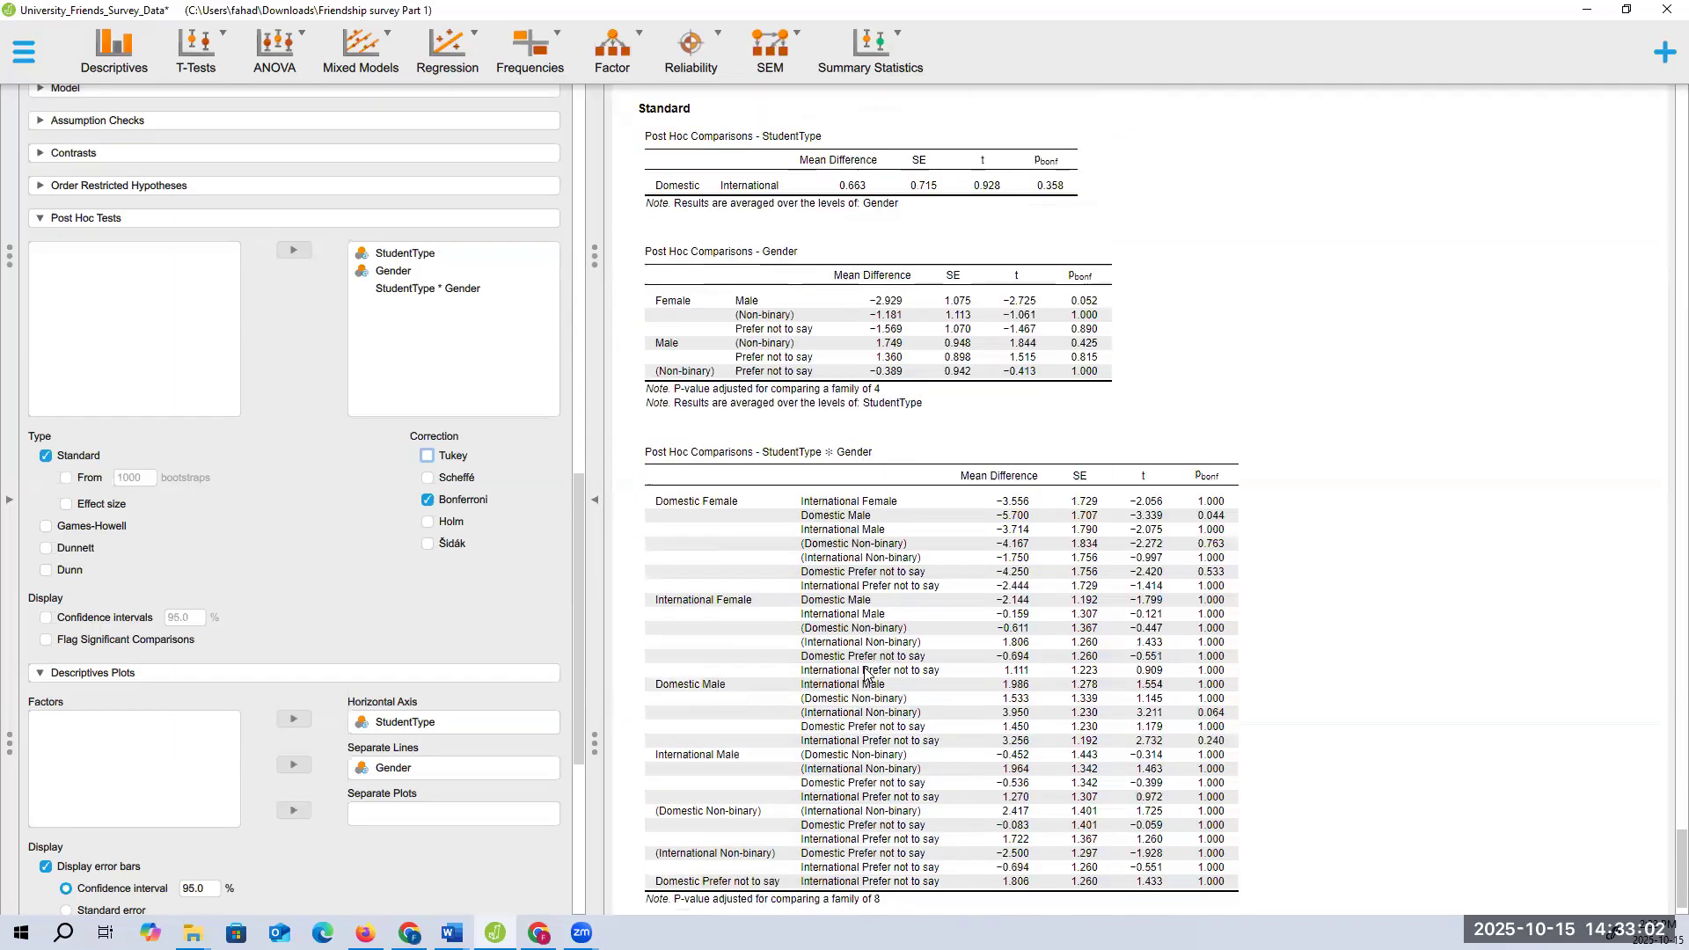
scroll(864, 674, down, 1)
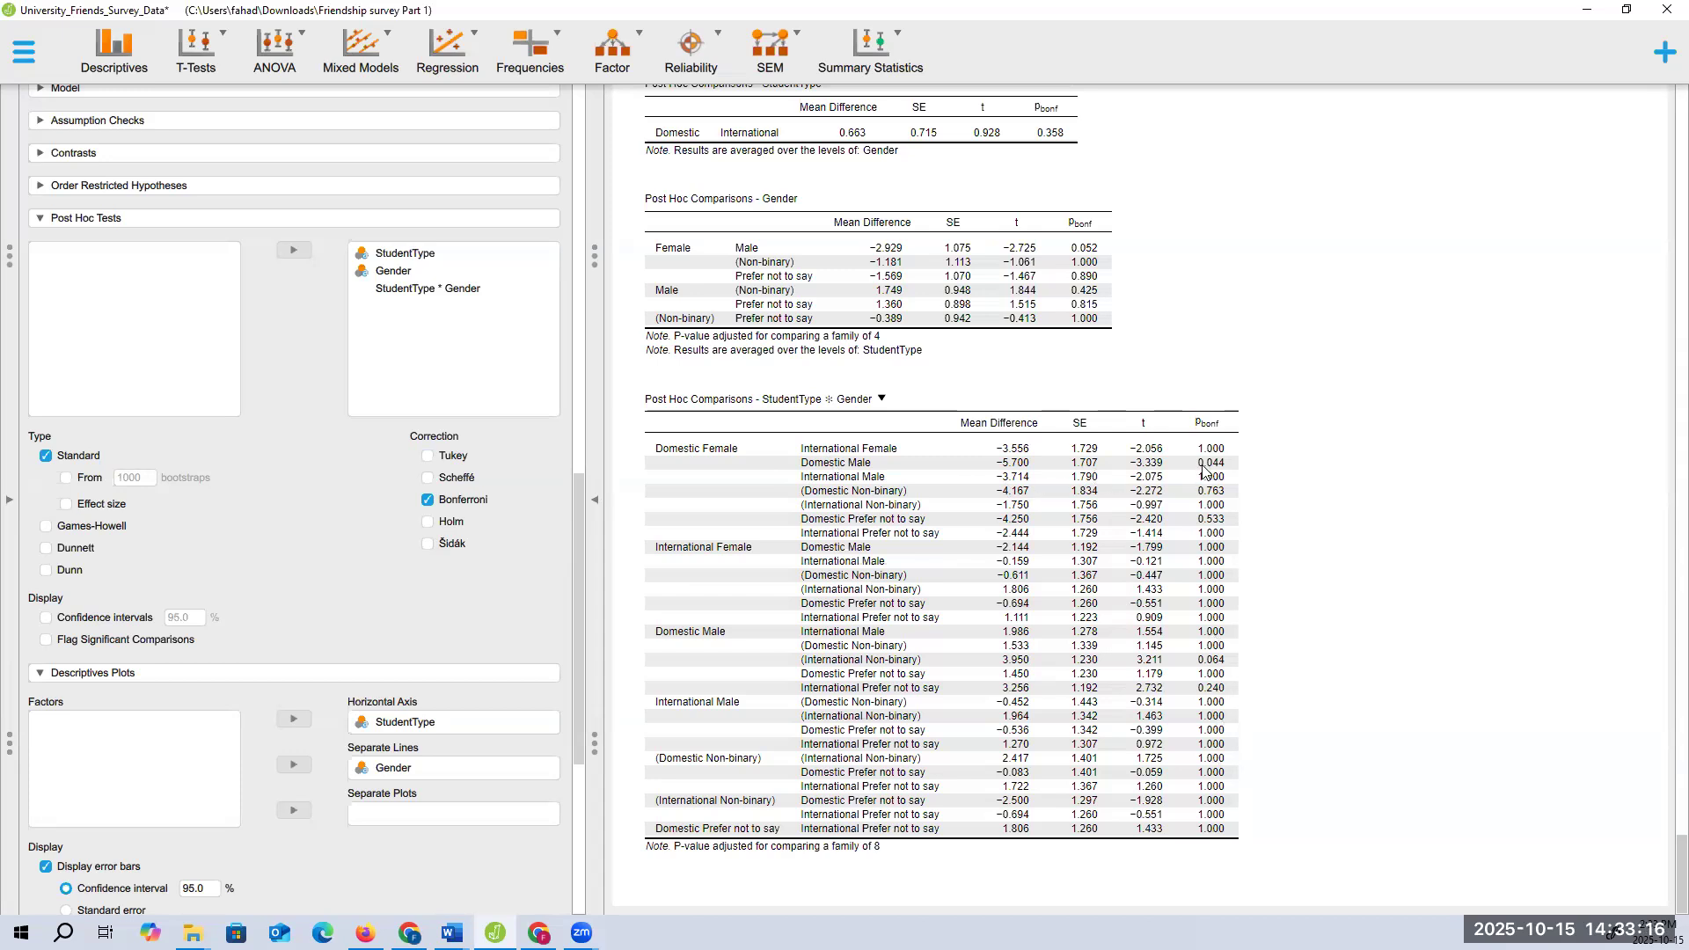
scroll(1153, 519, up, 15)
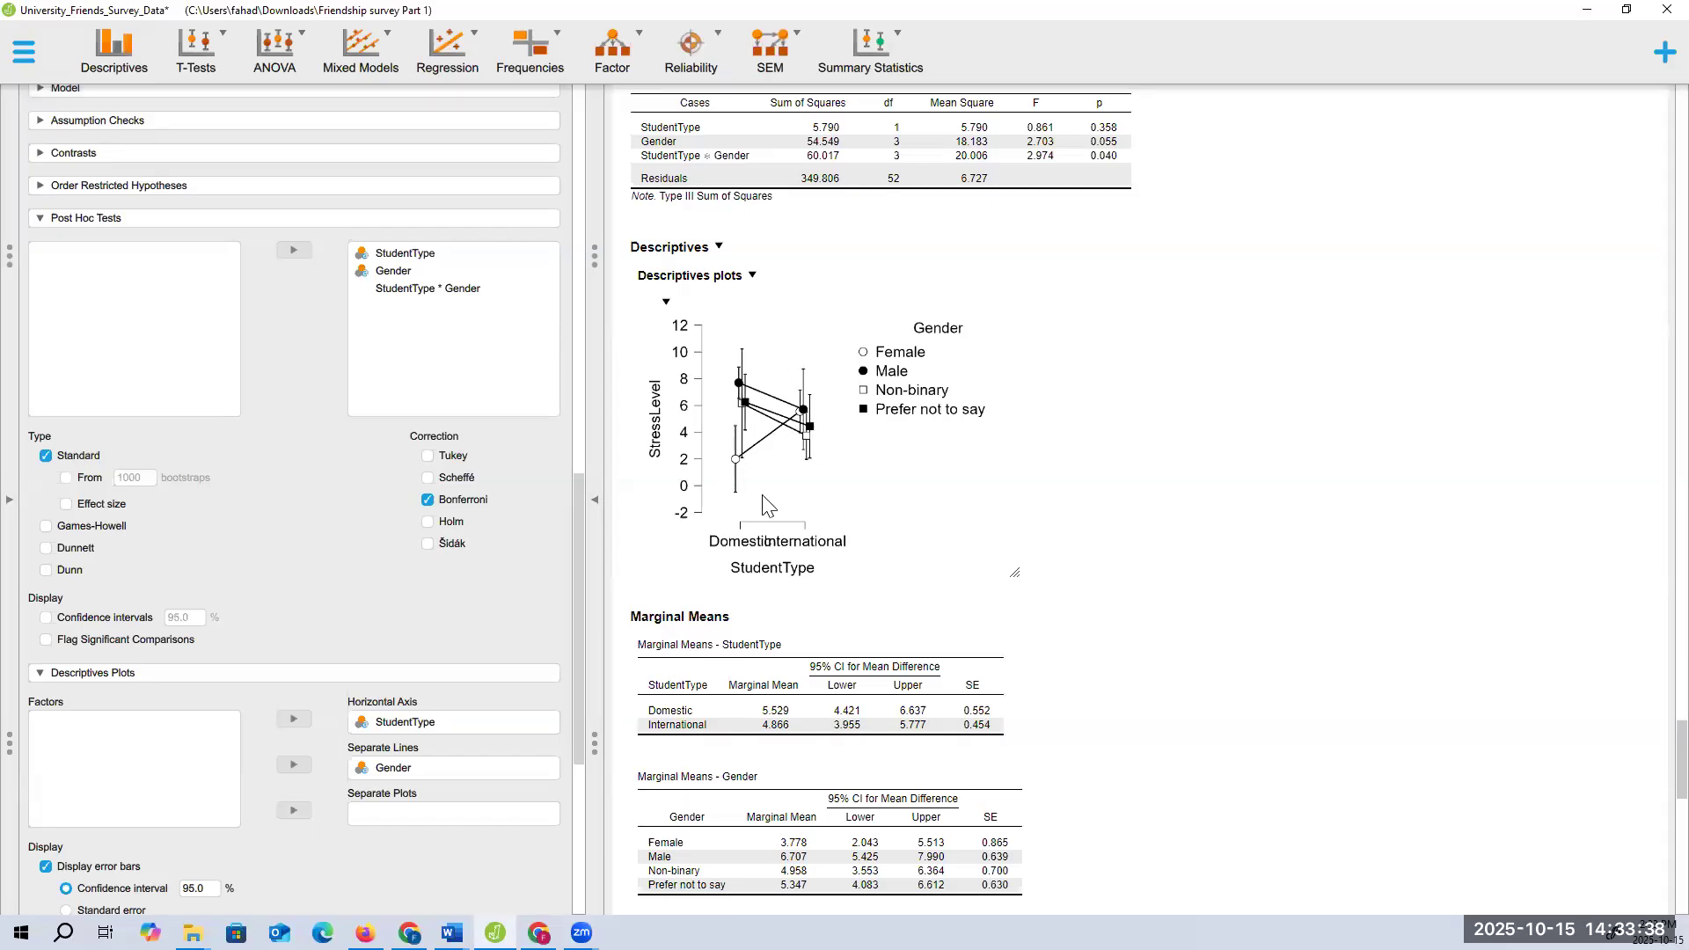
scroll(1044, 517, down, 10)
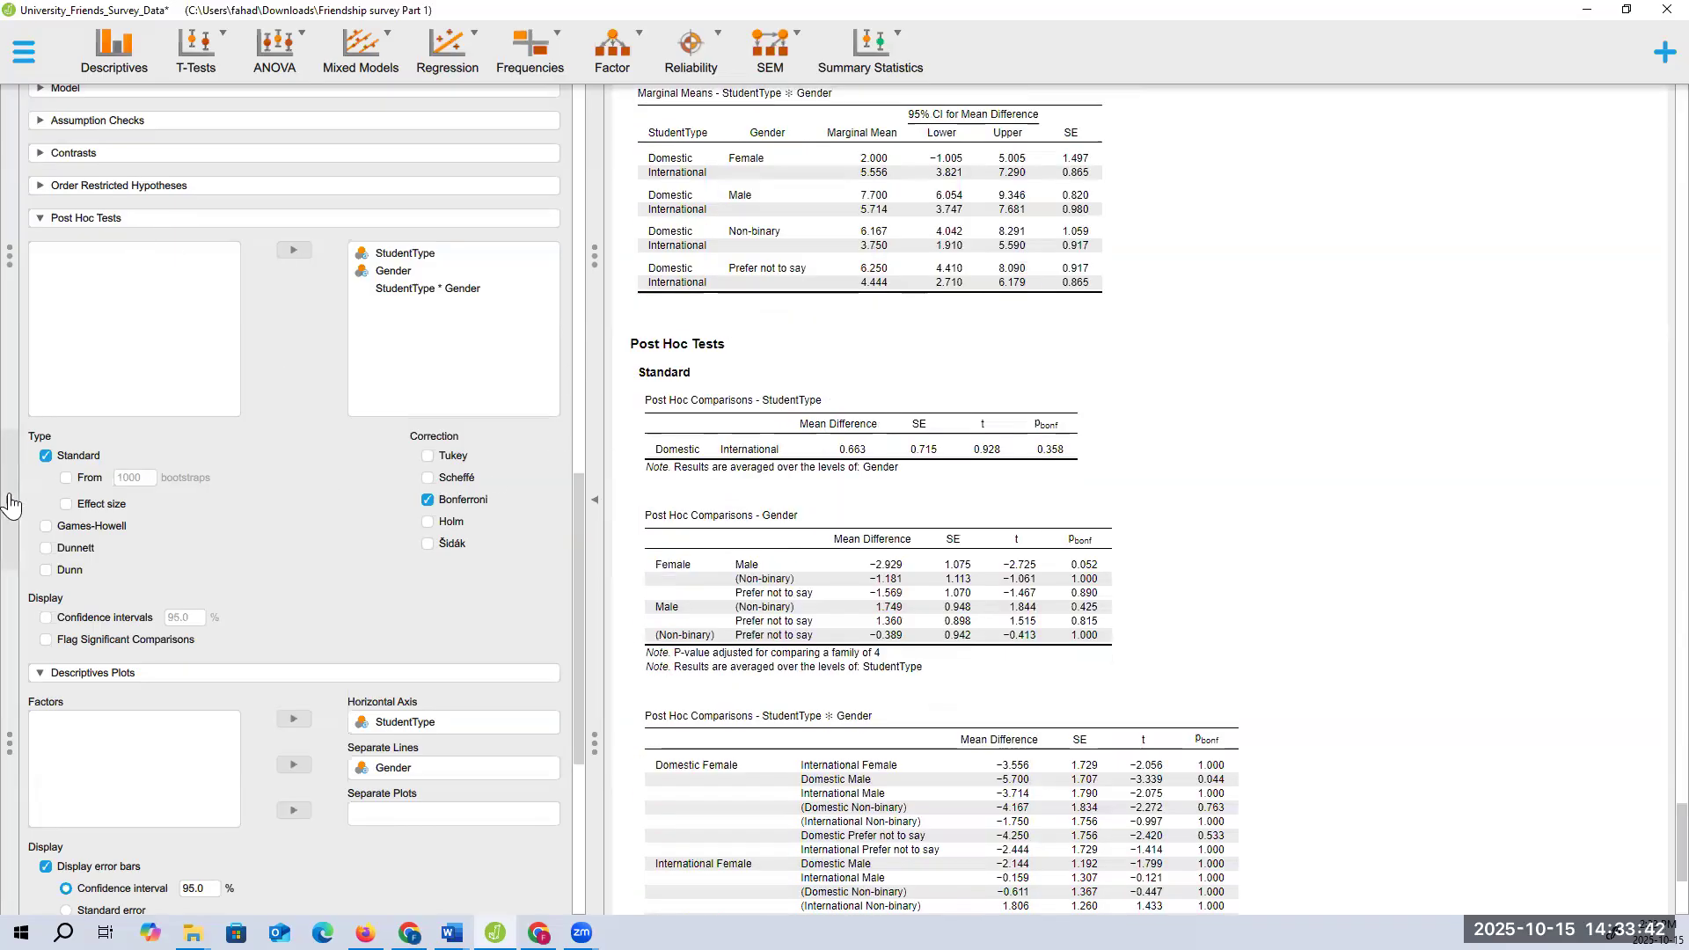
scroll(926, 521, up, 10)
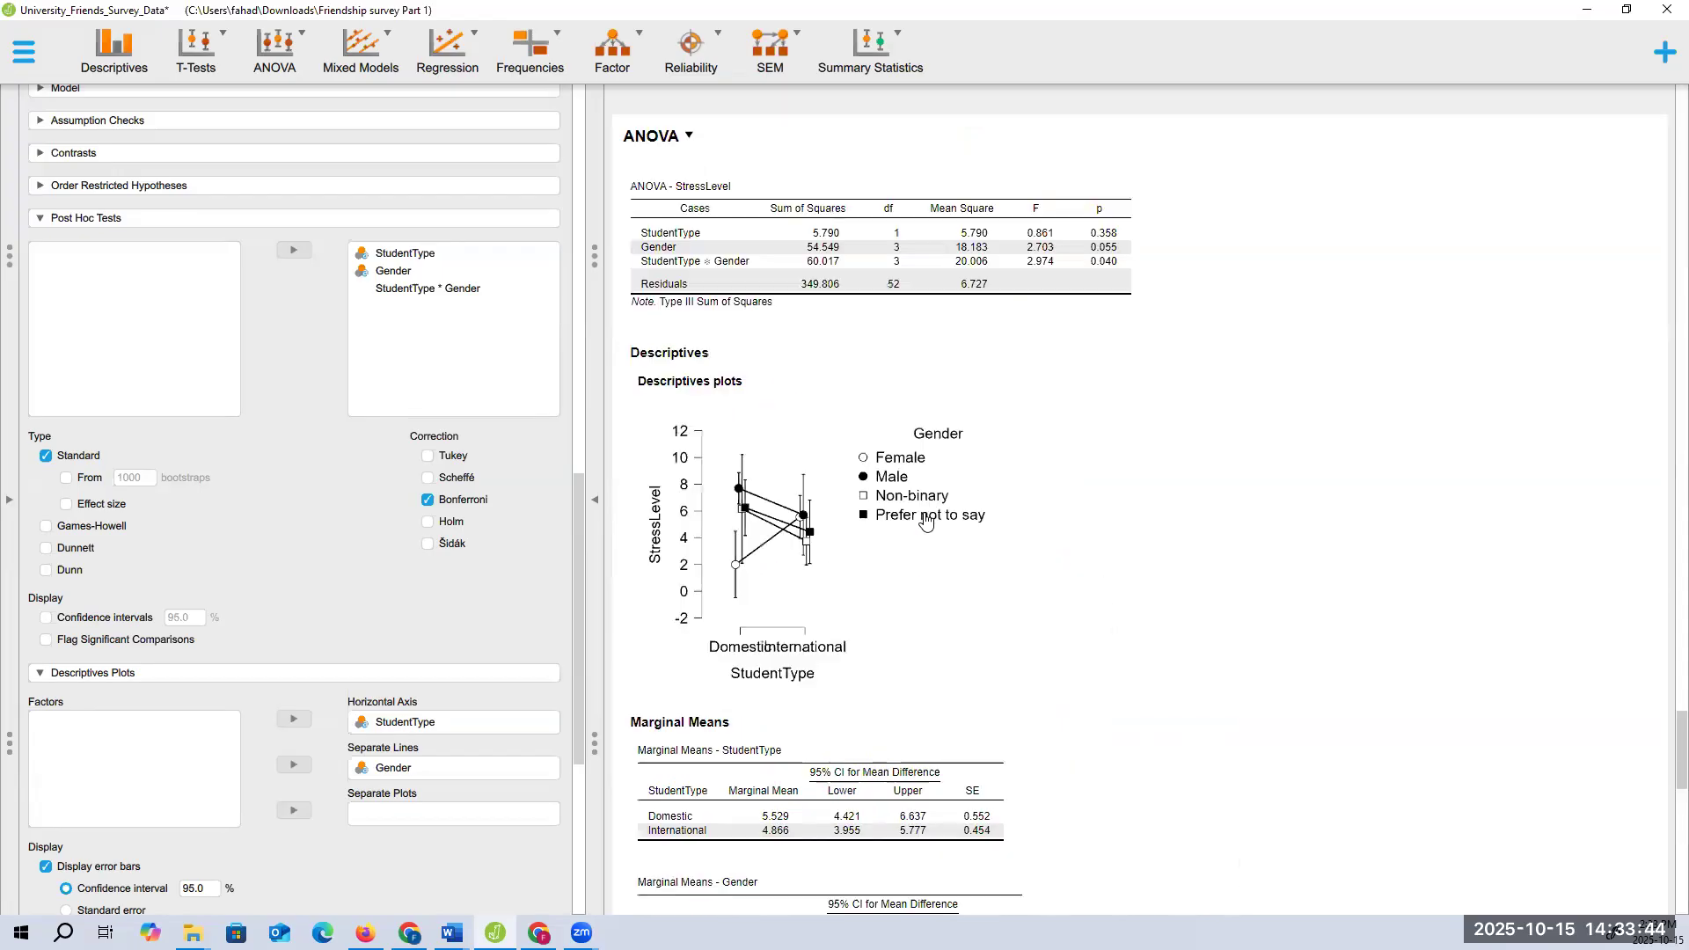
scroll(925, 521, up, 5)
scroll(924, 520, down, 2)
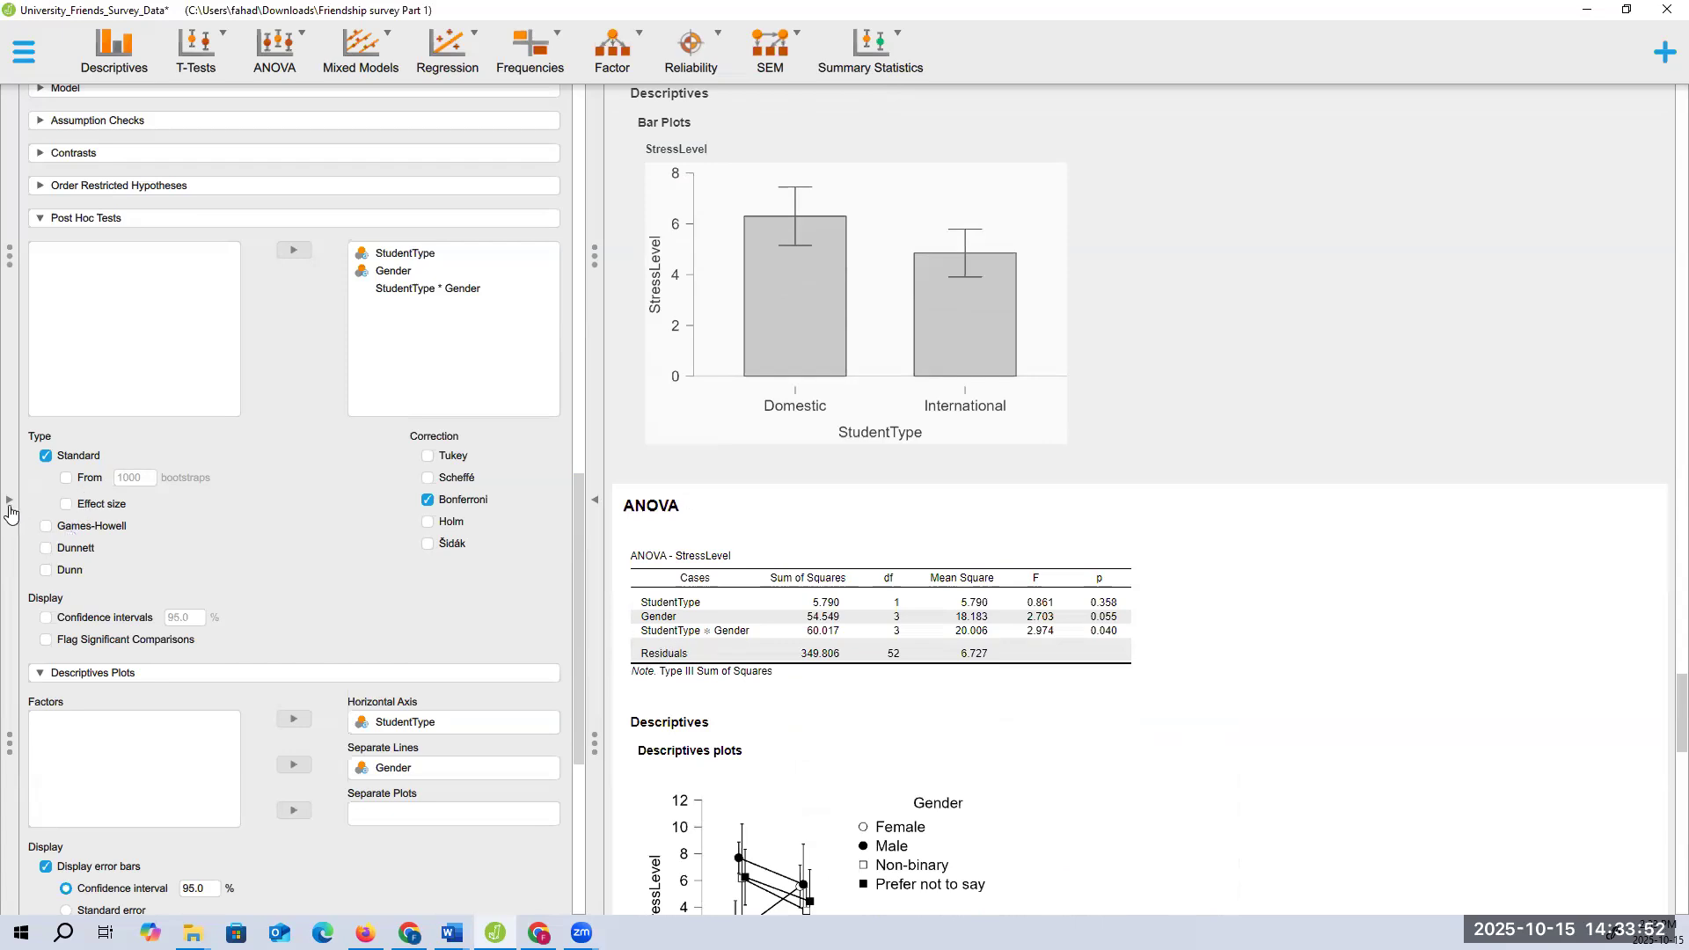
Add a new Descriptive Statistics analysis and bring up its settings alongside the results
click(10, 506)
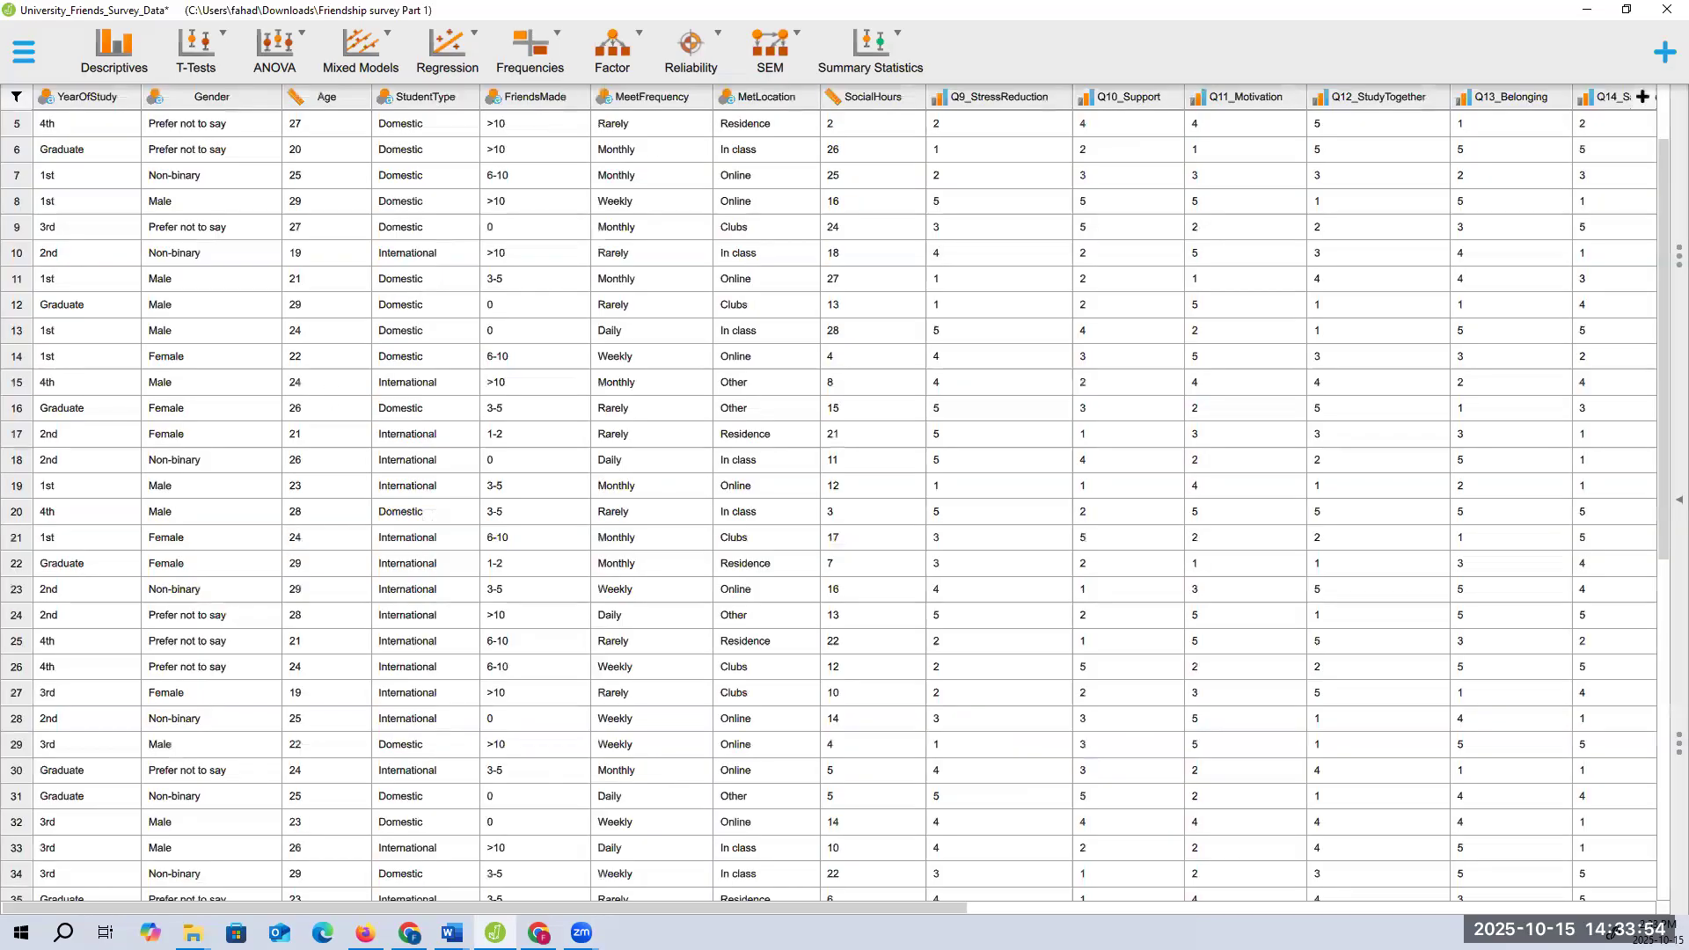
key(alt+Tab)
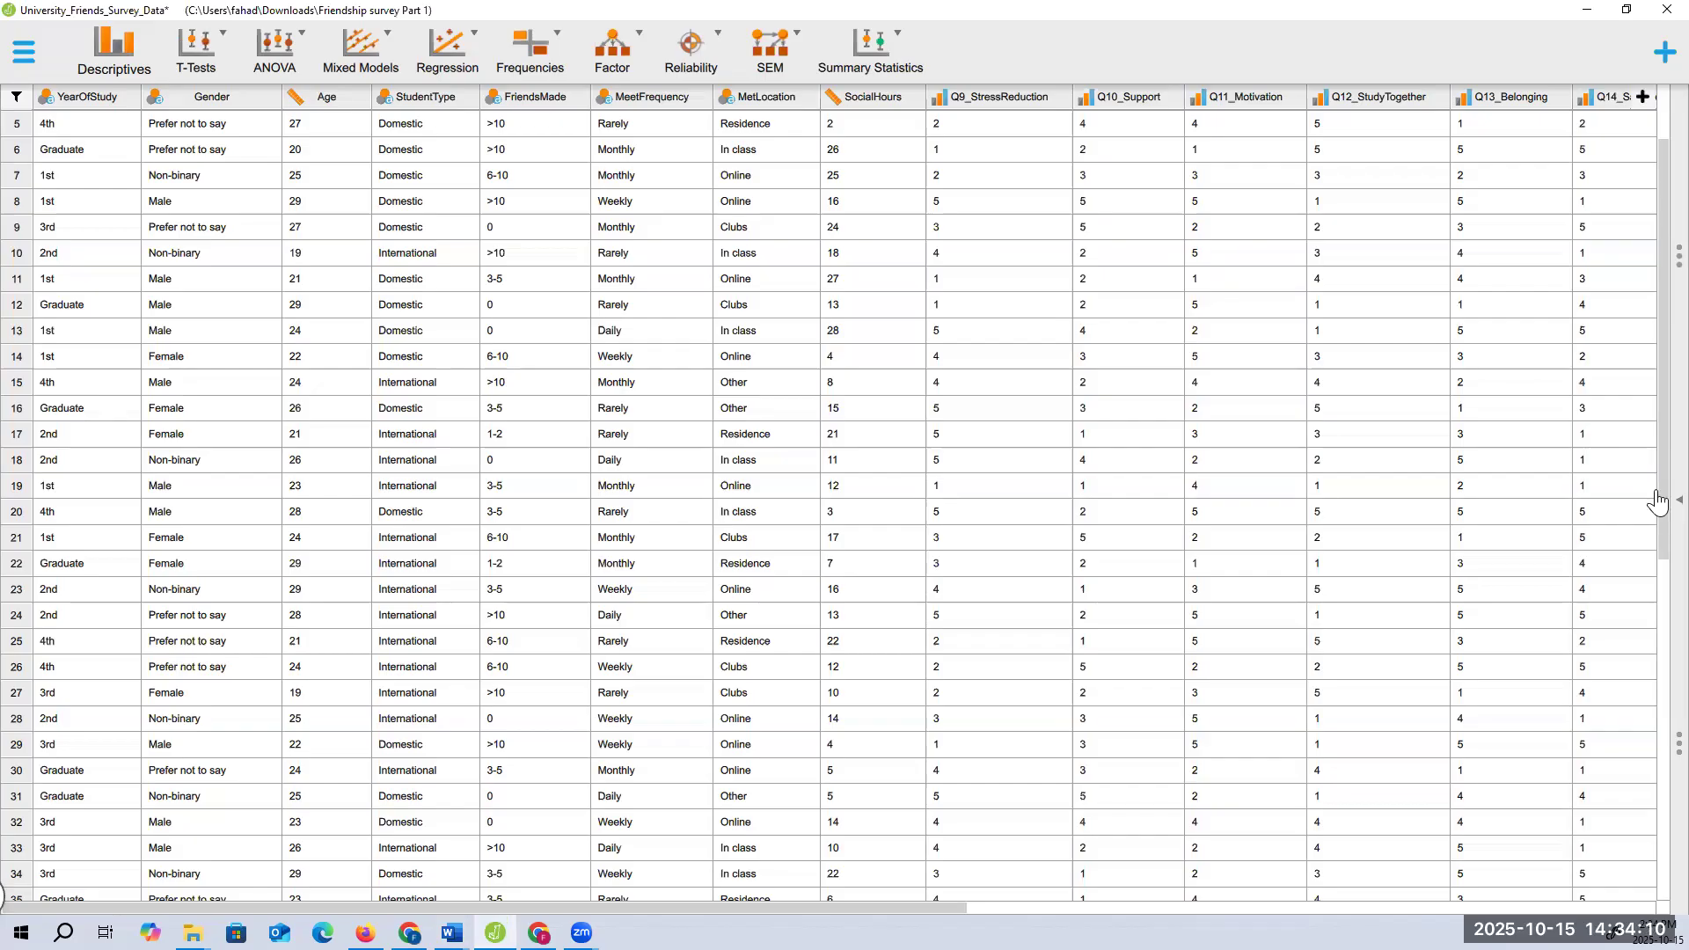
click(132, 63)
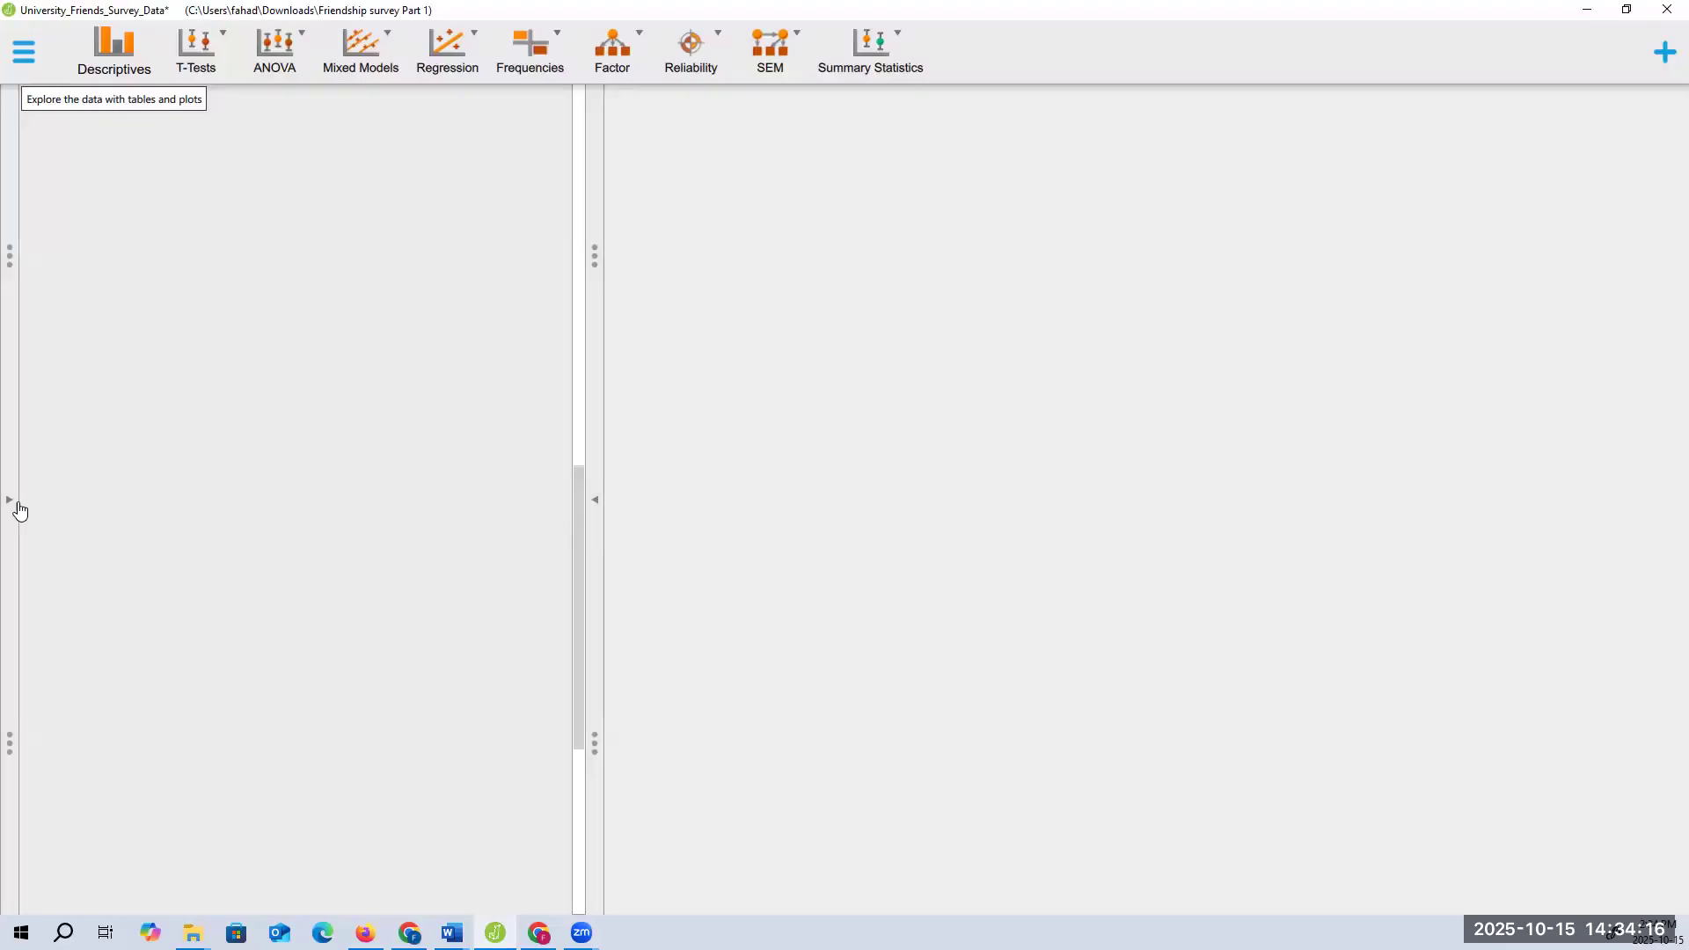
click(11, 501)
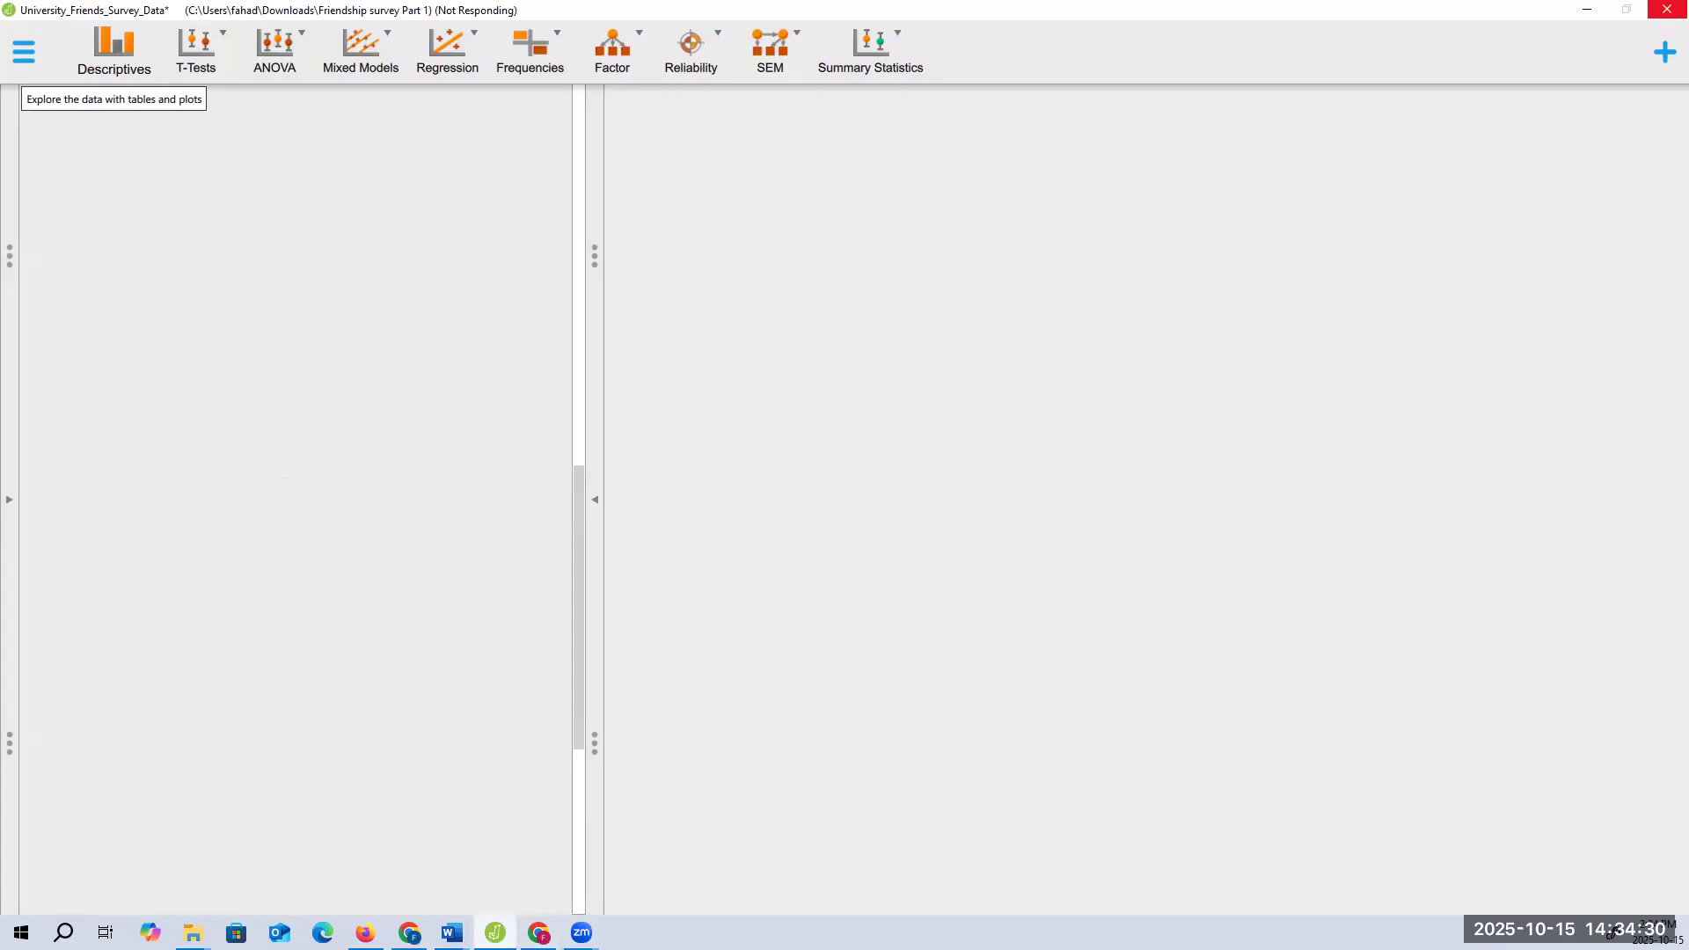
mouse_move(495, 931)
click(1667, 10)
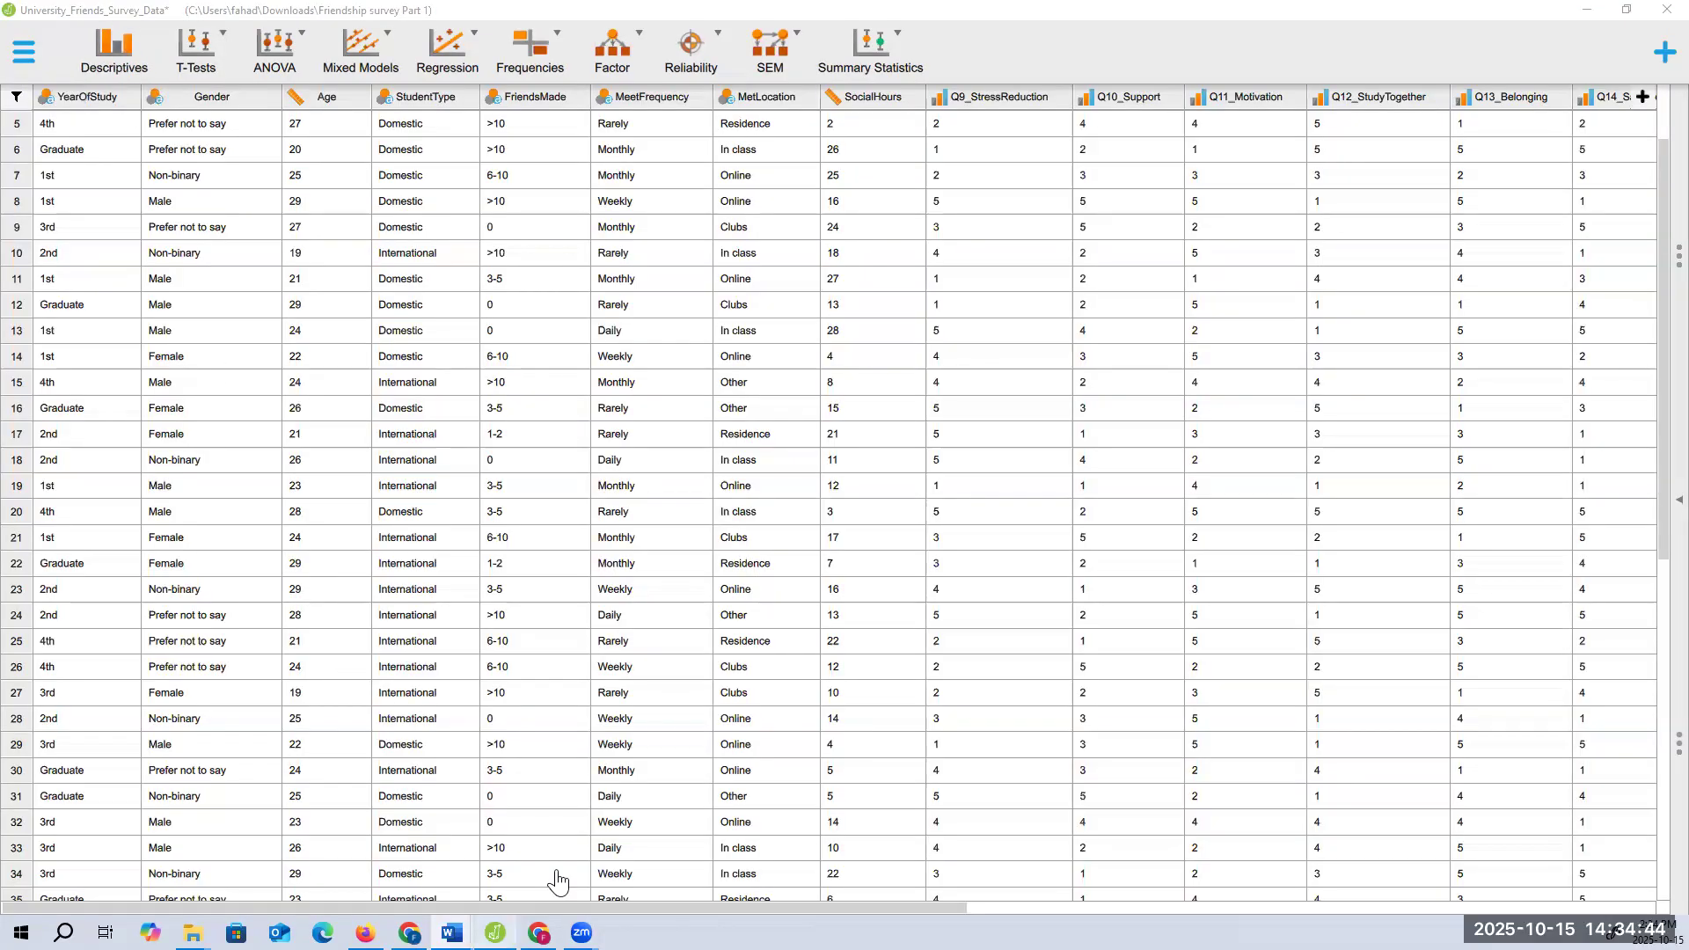
click(1679, 500)
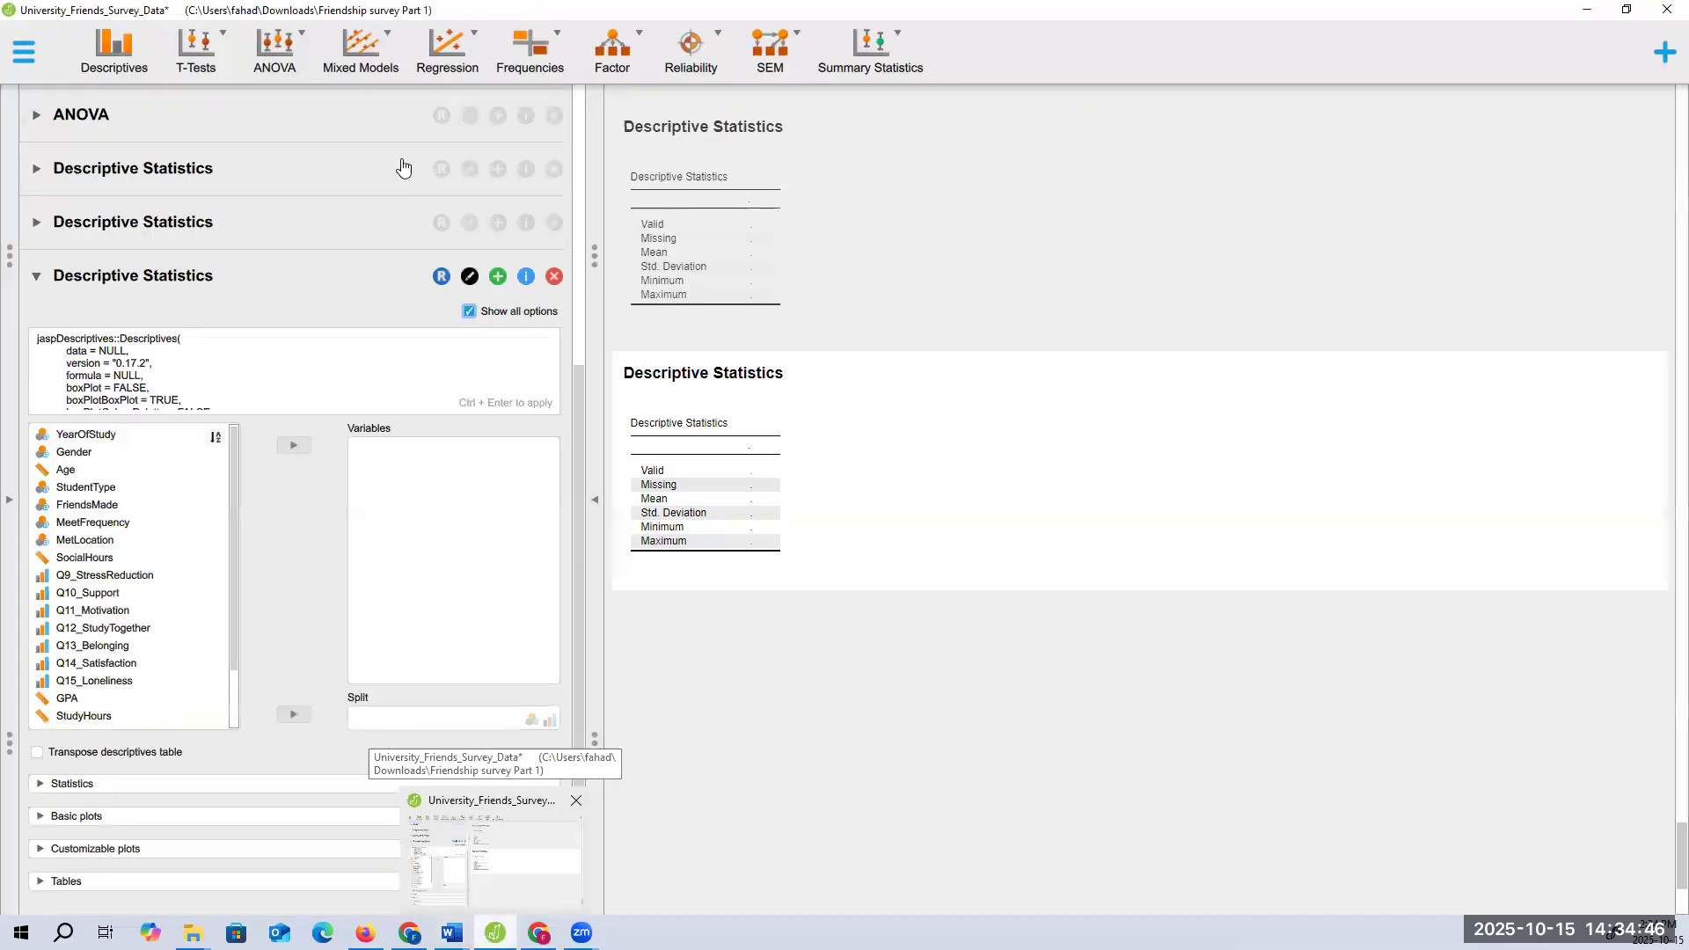
Assign MemorableExperience and FriendshipChallenge as the variables of the new Descriptive Statistics analysis
scroll(404, 403, down, 8)
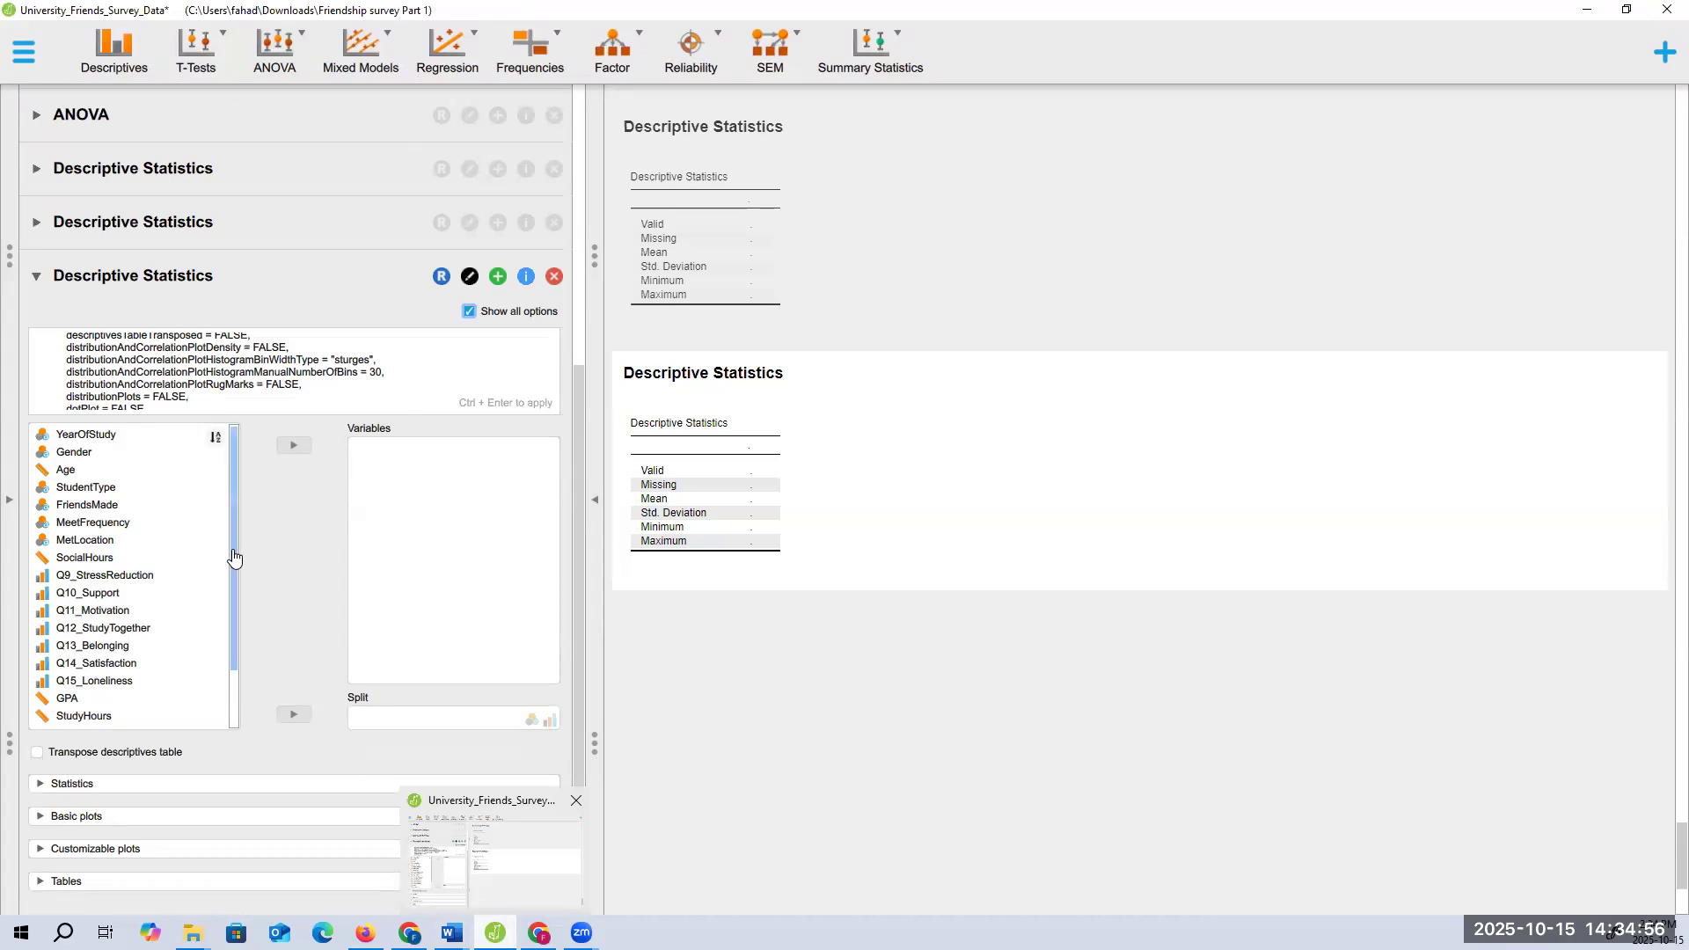
scroll(227, 674, down, 1)
scroll(227, 674, down, 1)
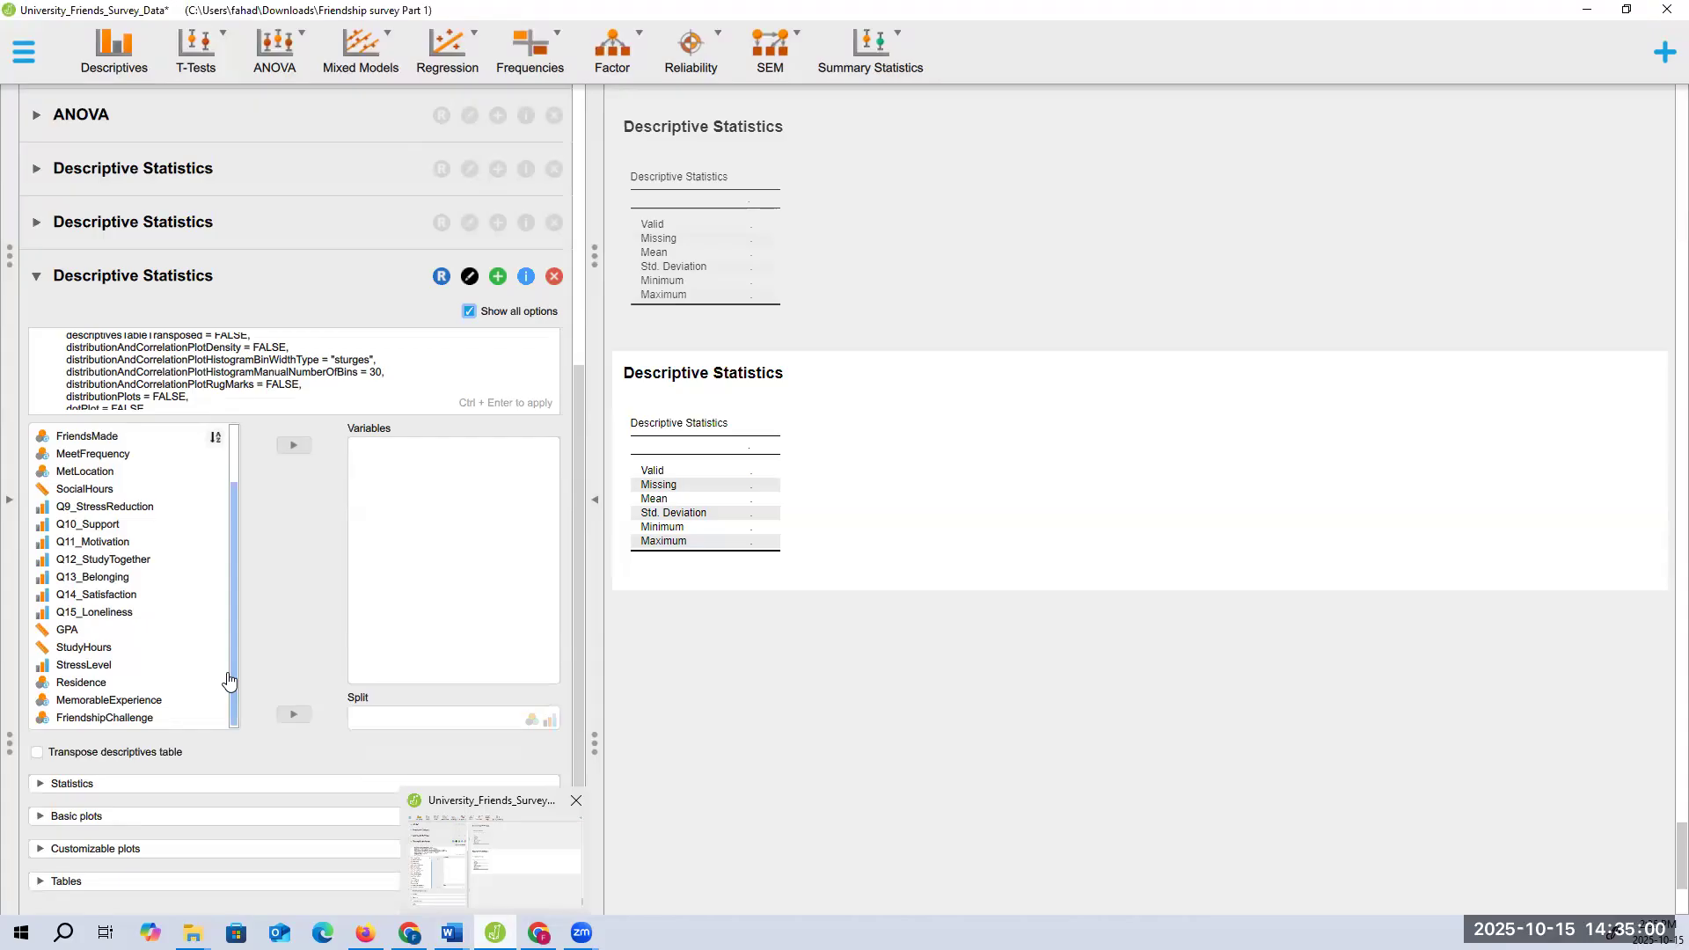
click(129, 701)
drag(425, 552, 402, 567)
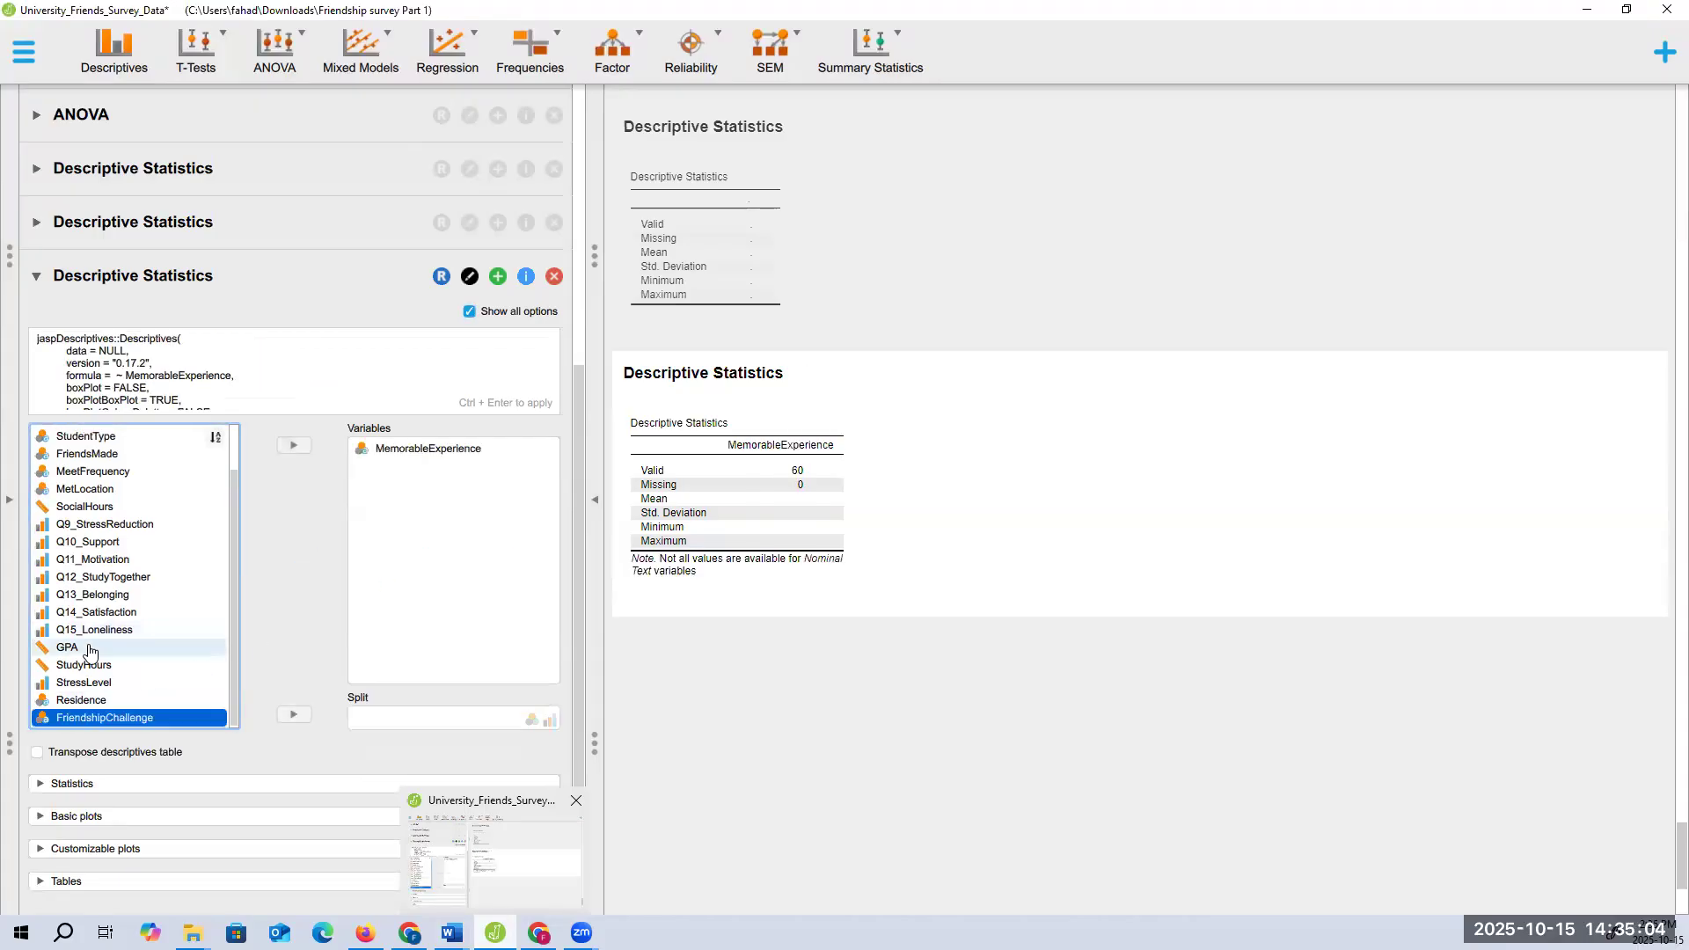
drag(128, 715, 242, 642)
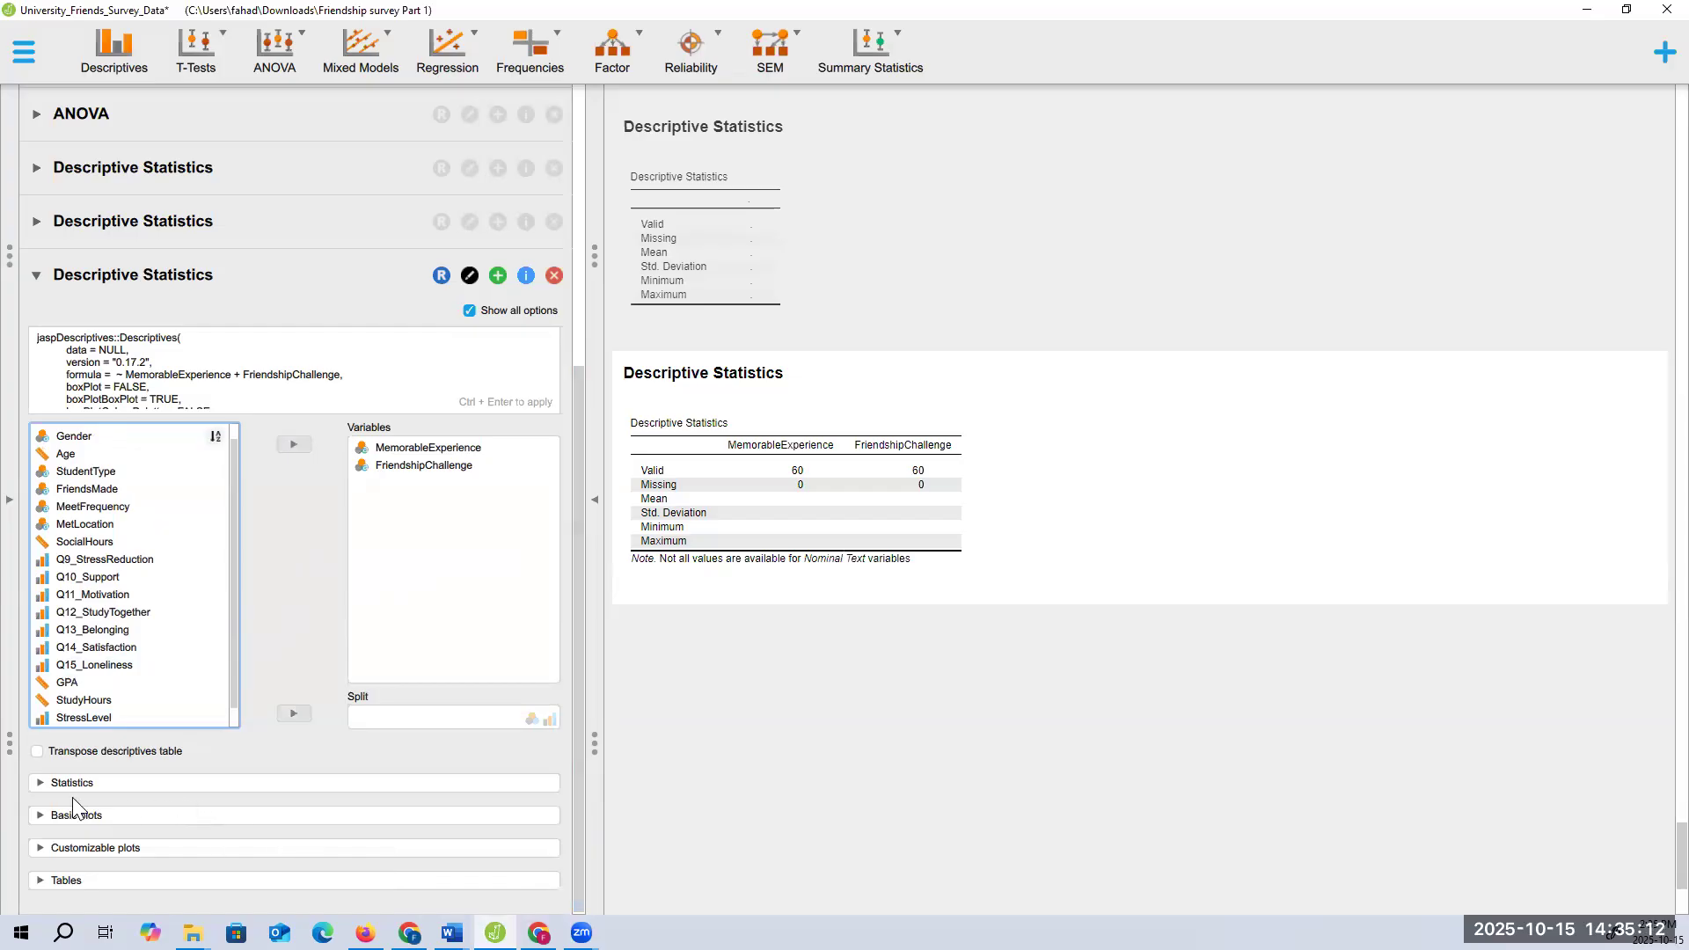
Look through the basic and customizable plot options of the new Descriptive Statistics analysis, and the list of additional modules
click(124, 815)
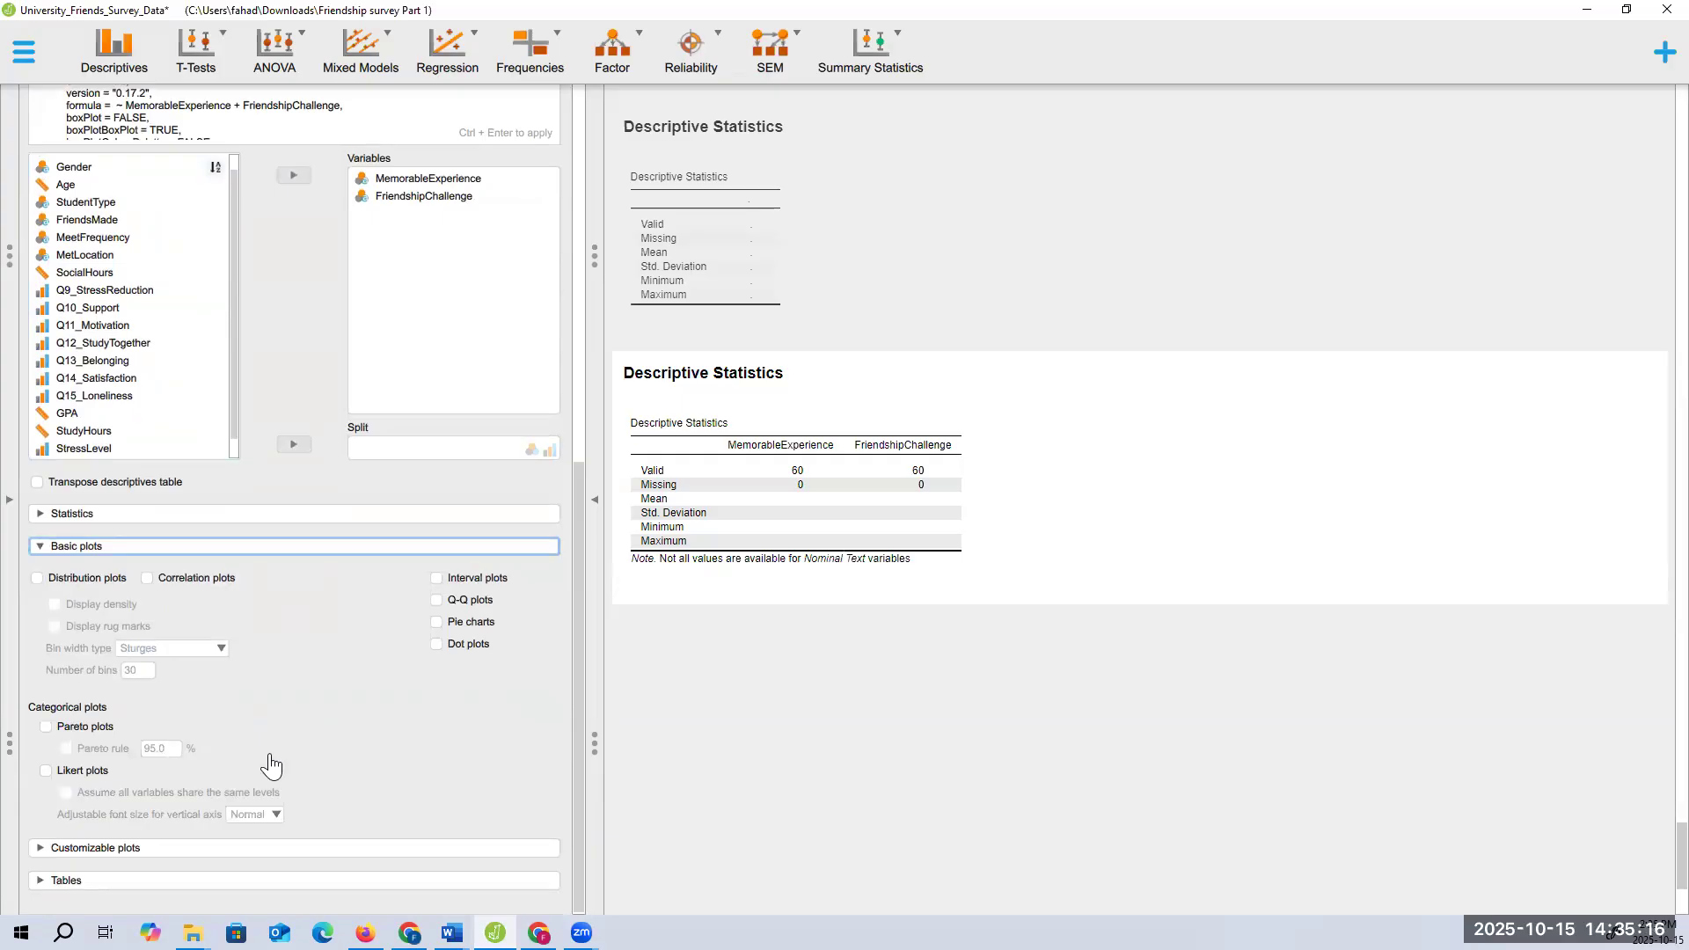
click(157, 847)
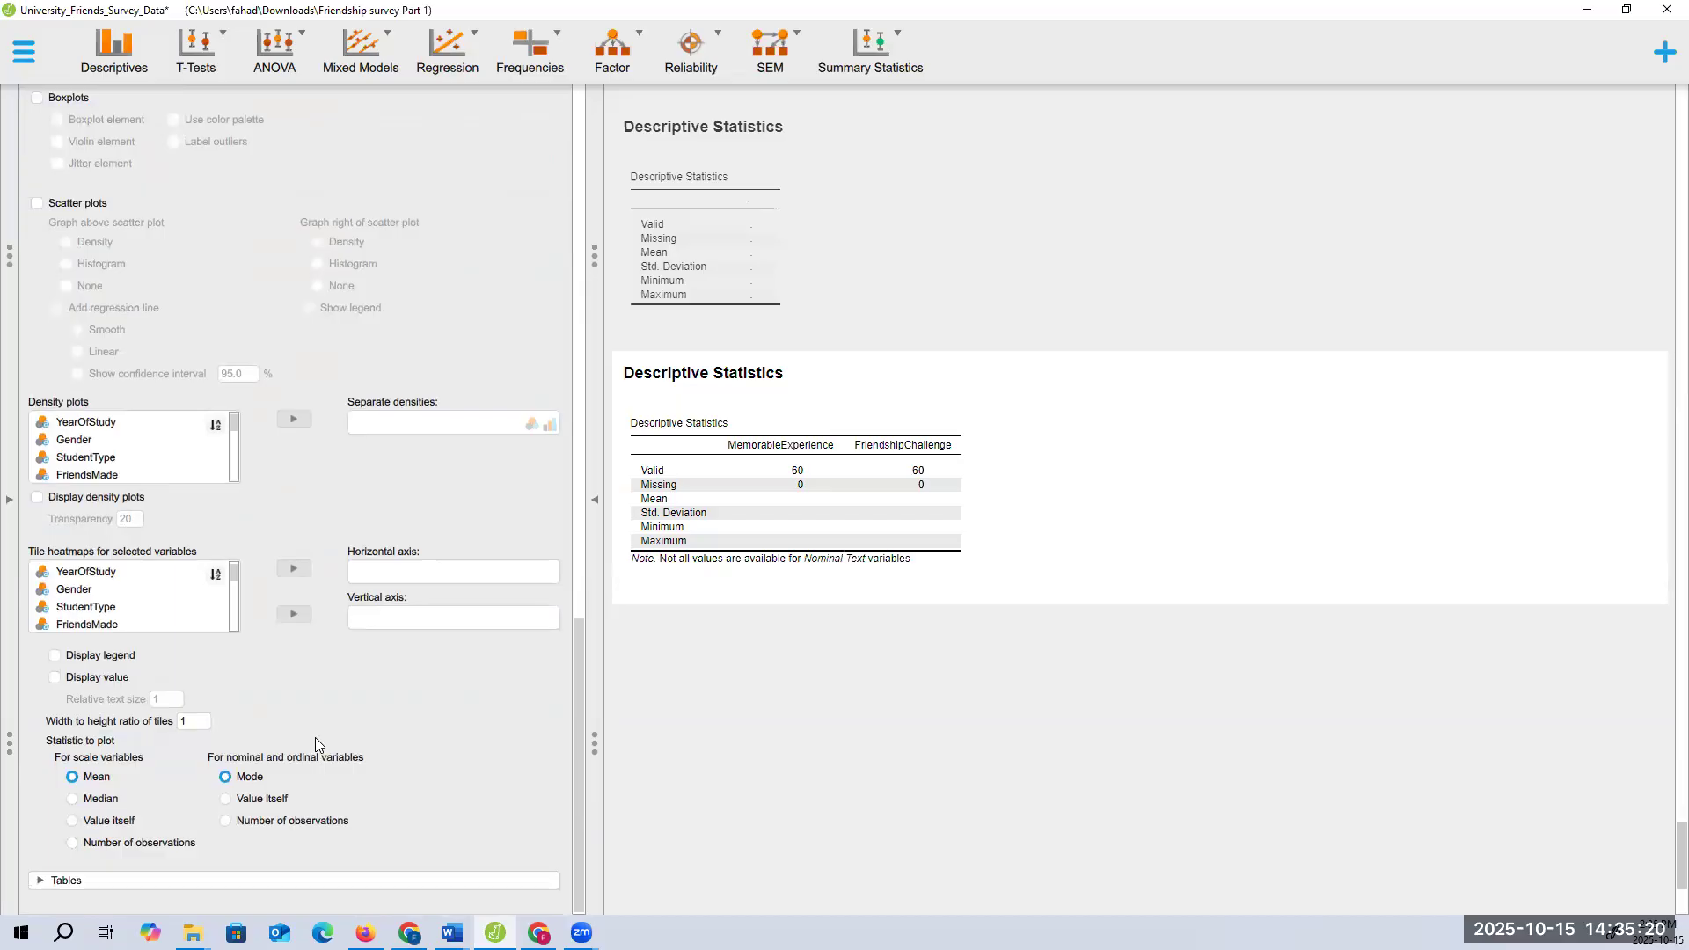
scroll(317, 754, down, 1)
scroll(317, 754, up, 20)
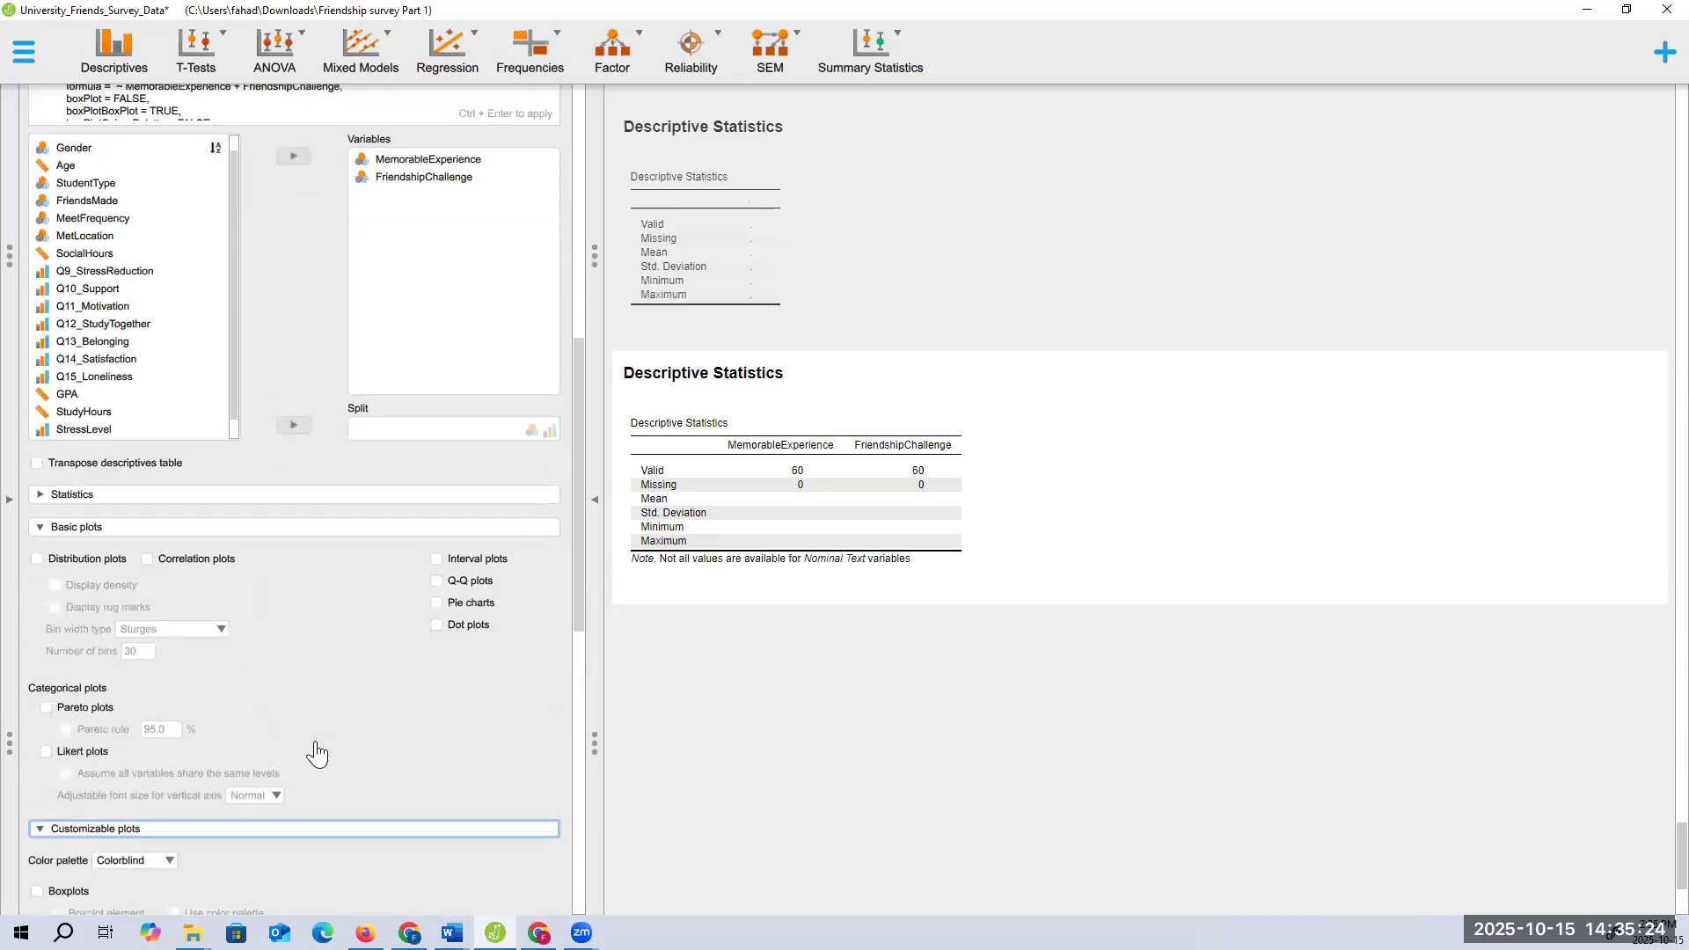
click(1664, 52)
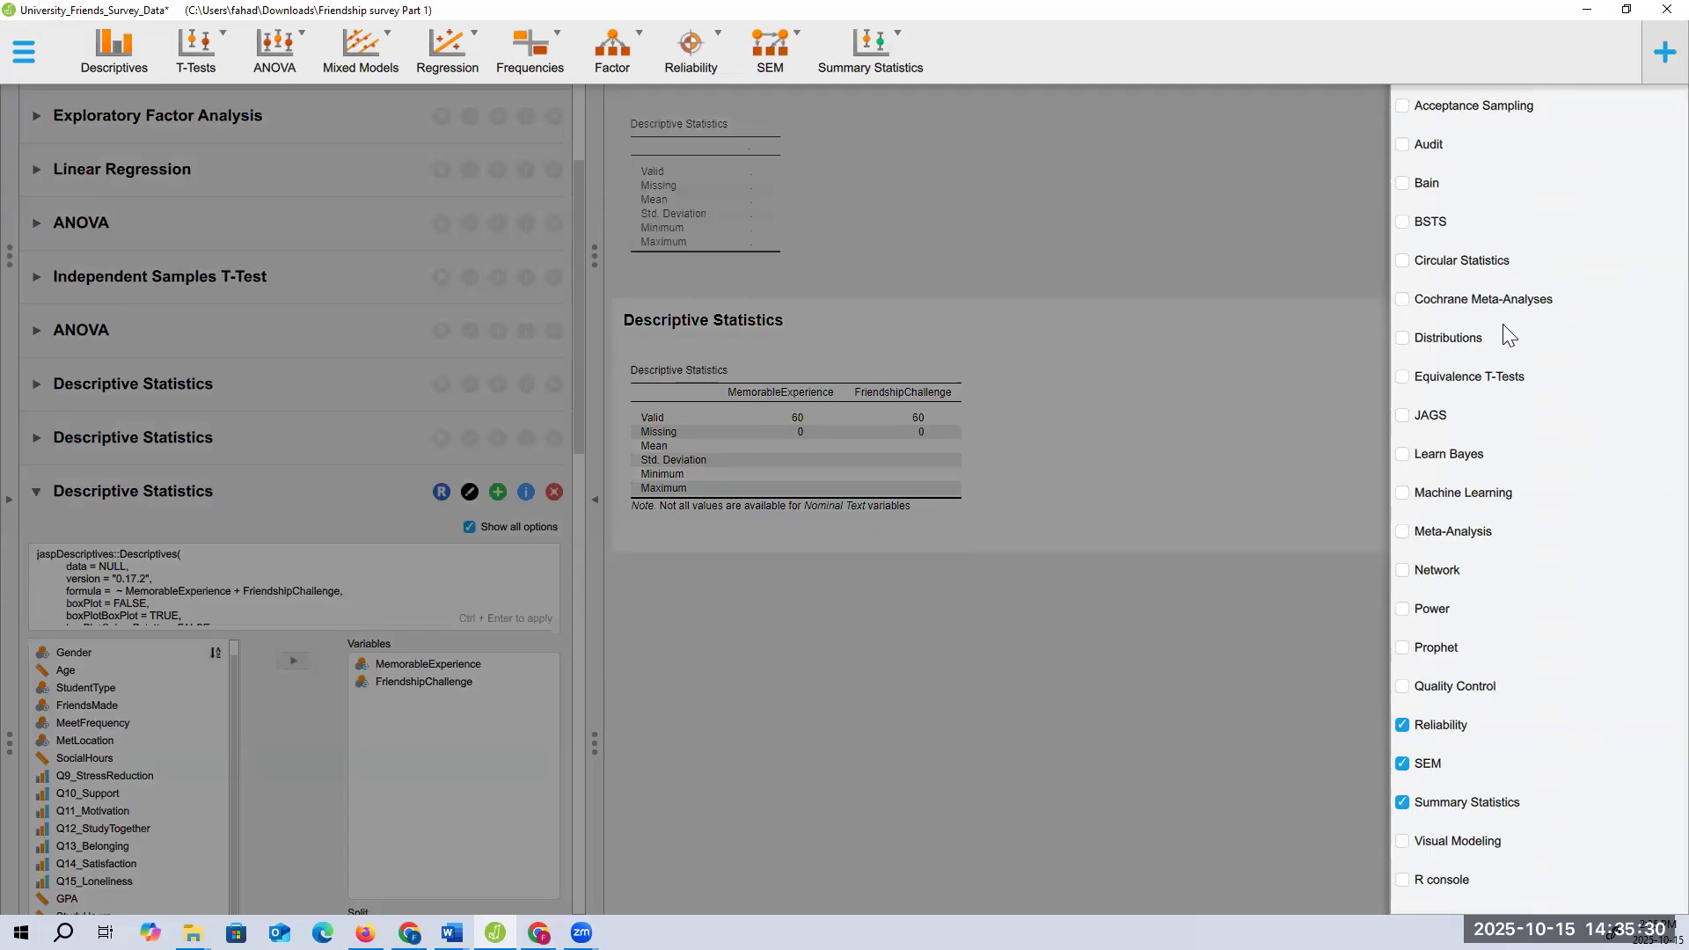
click(1658, 70)
Check the available SEM analyses against the survey data, and consult the survey questionnaire in Word
click(452, 933)
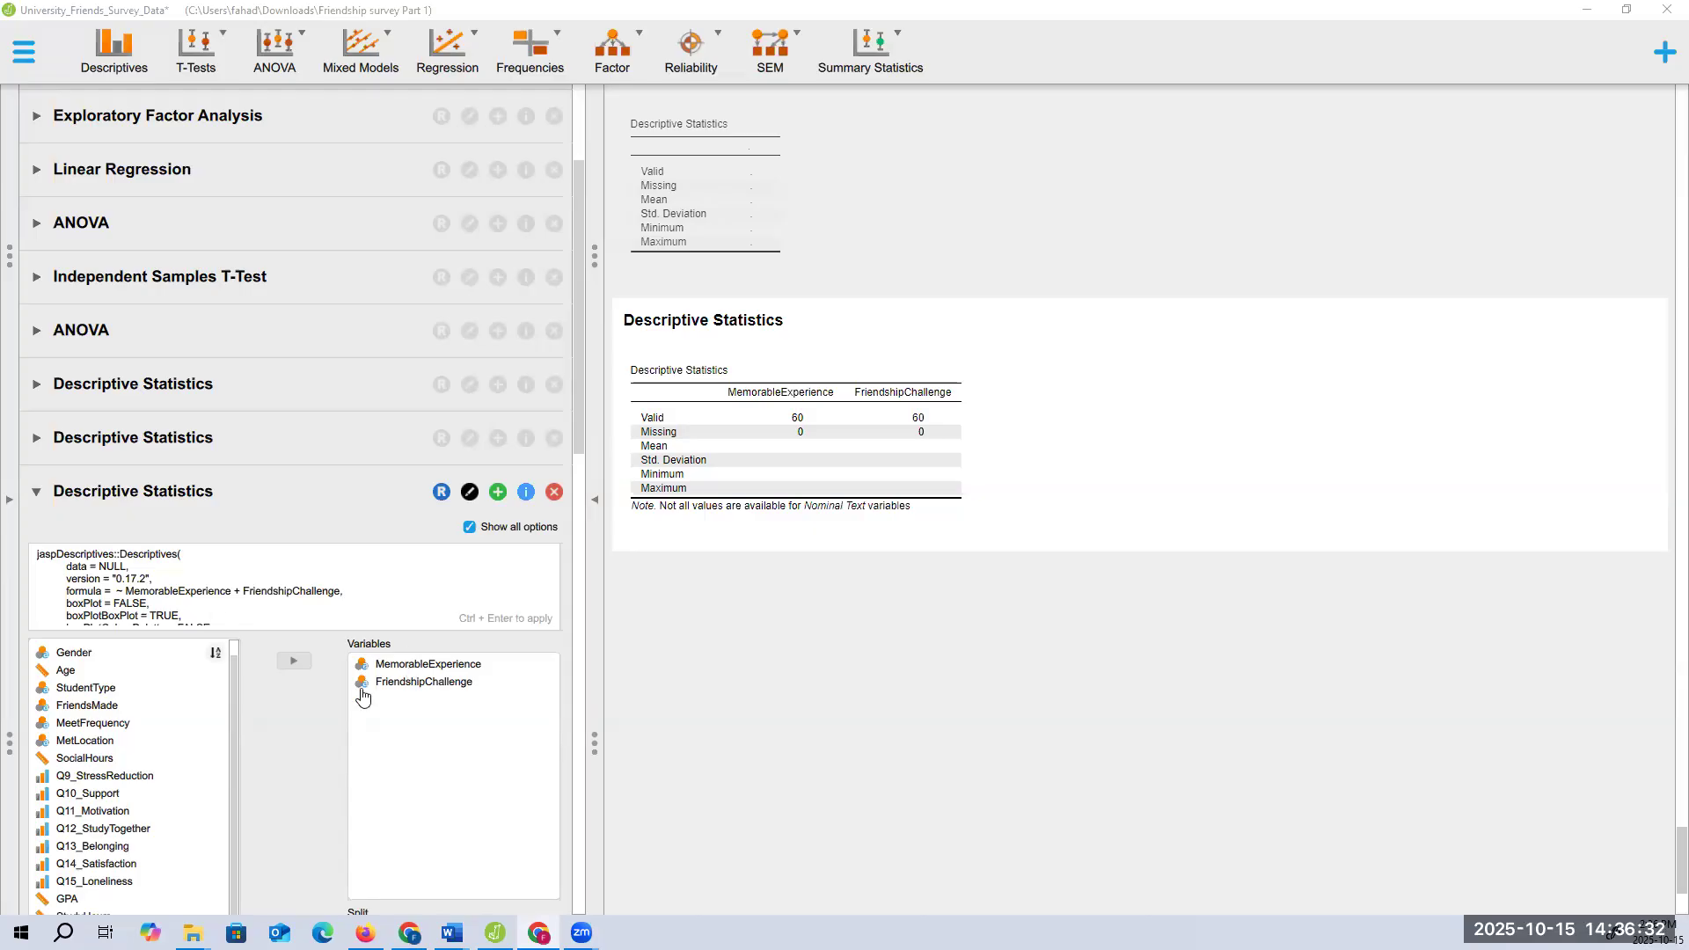
click(9, 499)
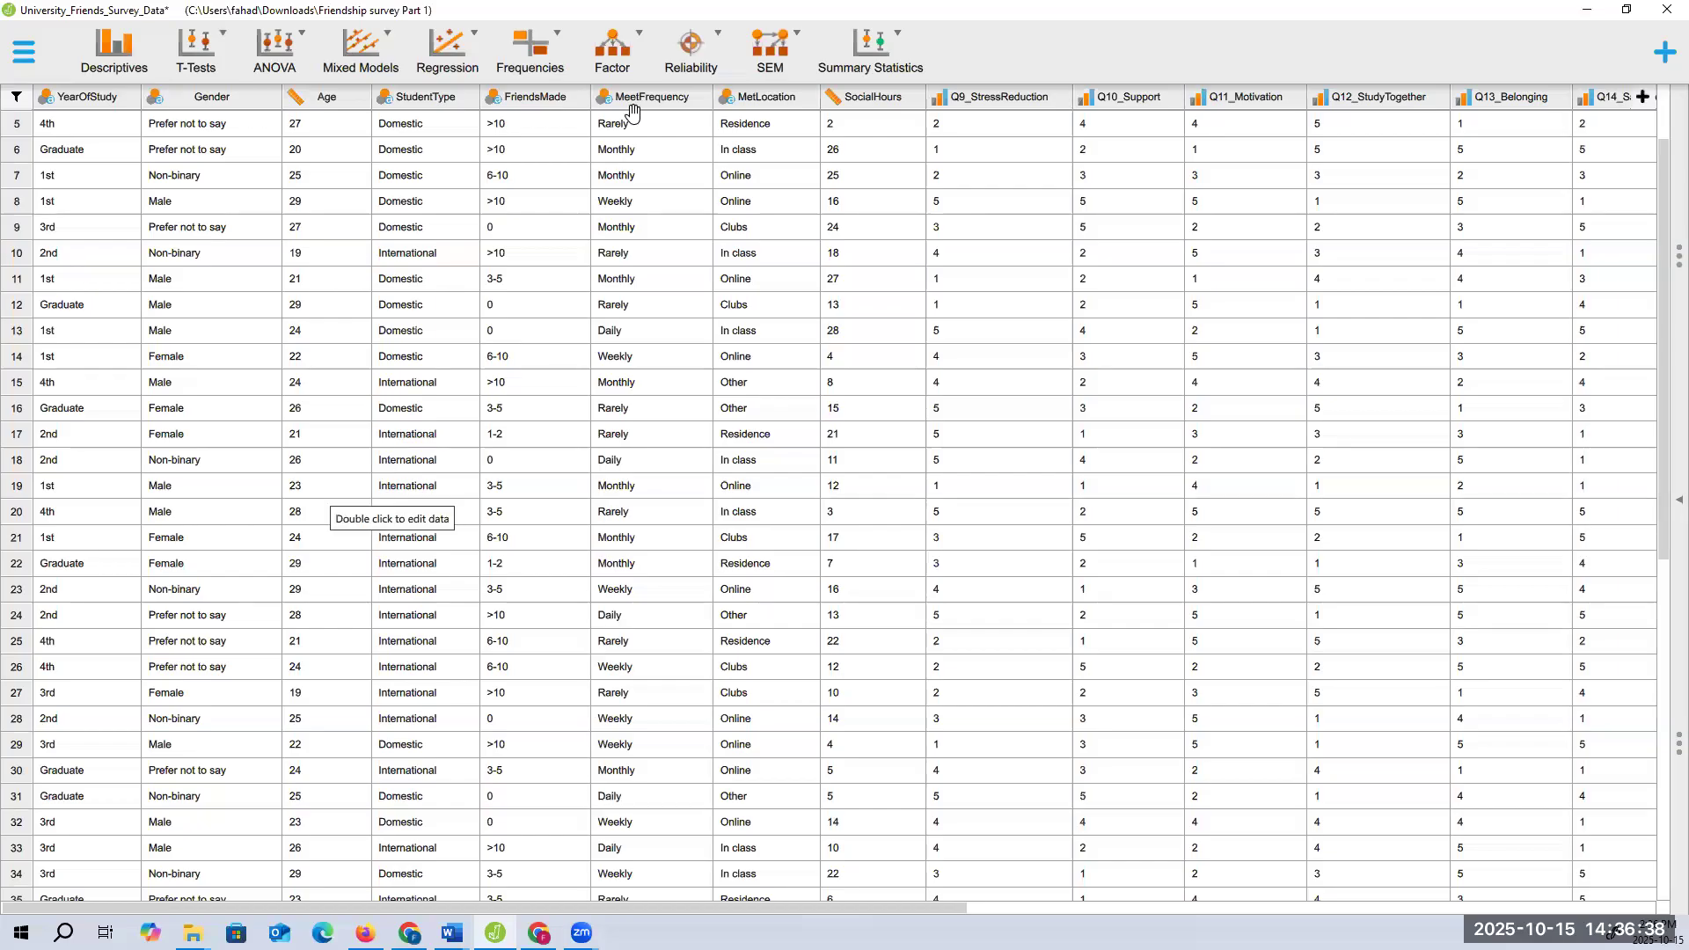
click(765, 51)
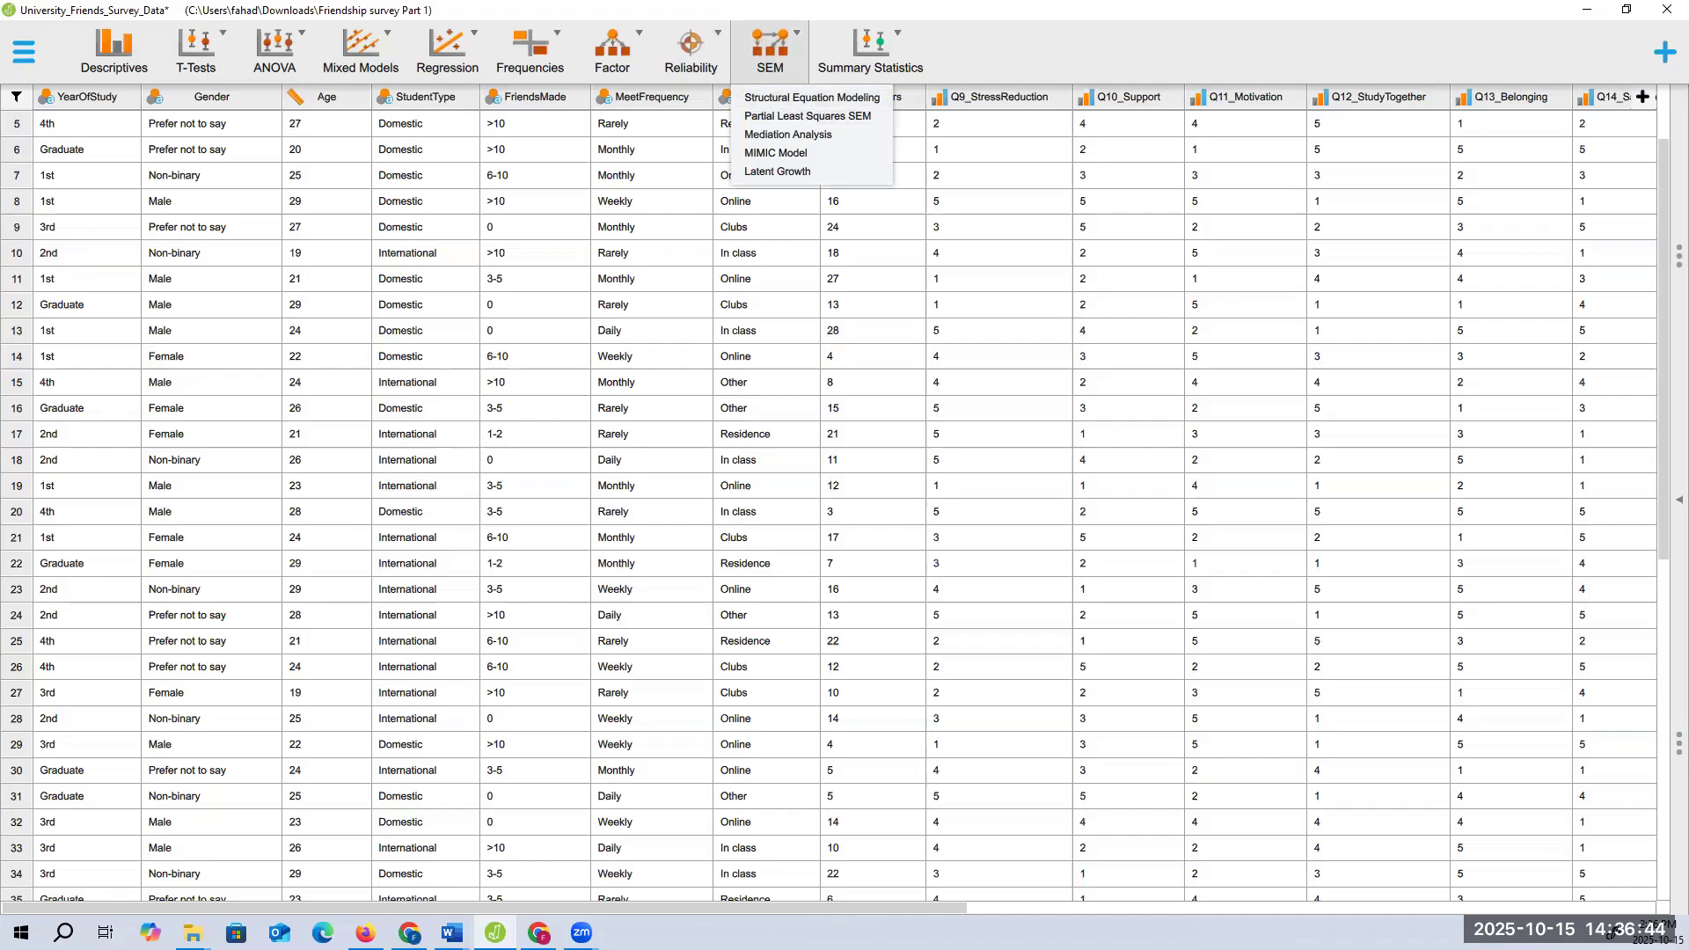
key(alt+Tab)
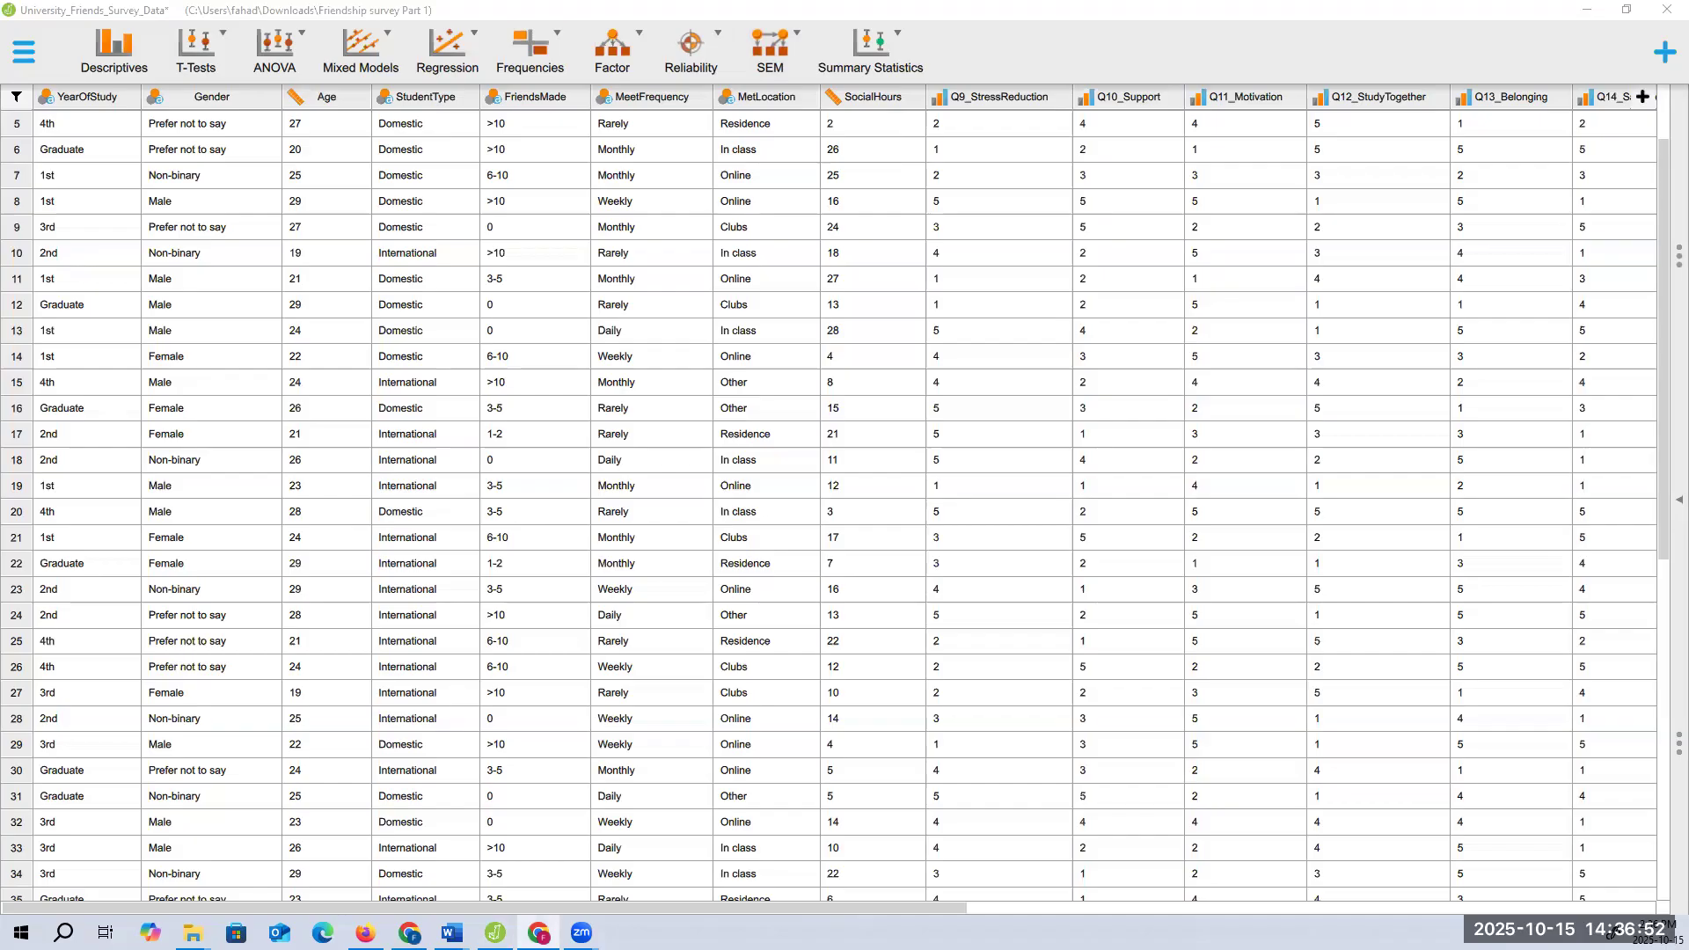
key(alt+Tab)
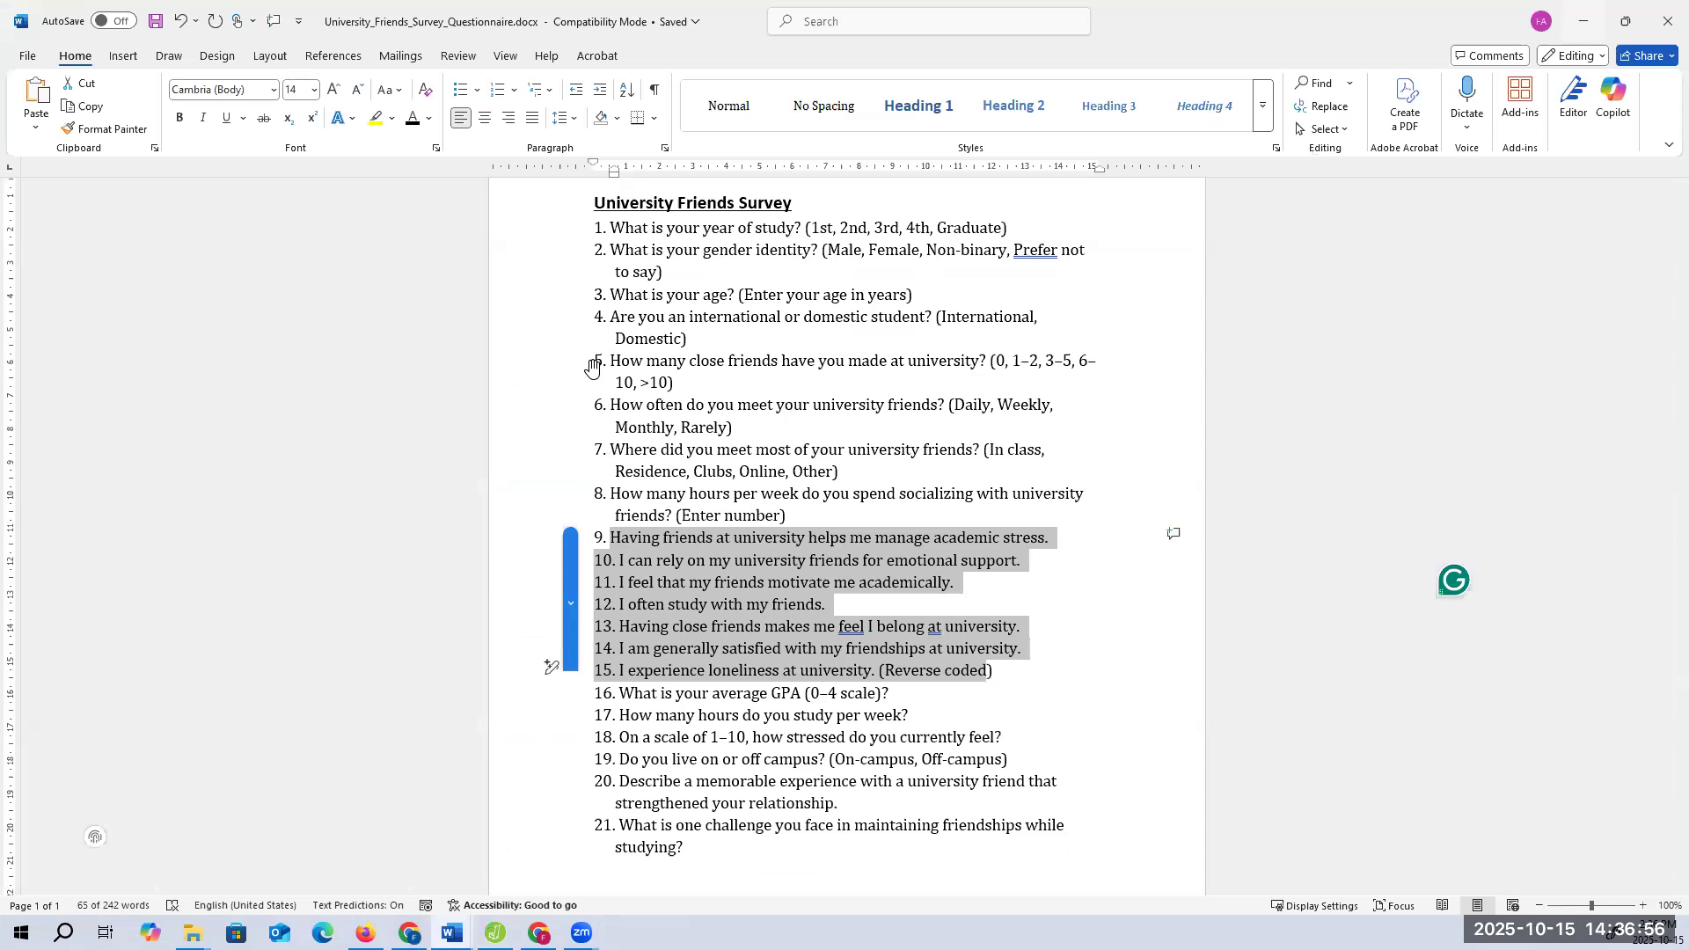
key(alt+Tab)
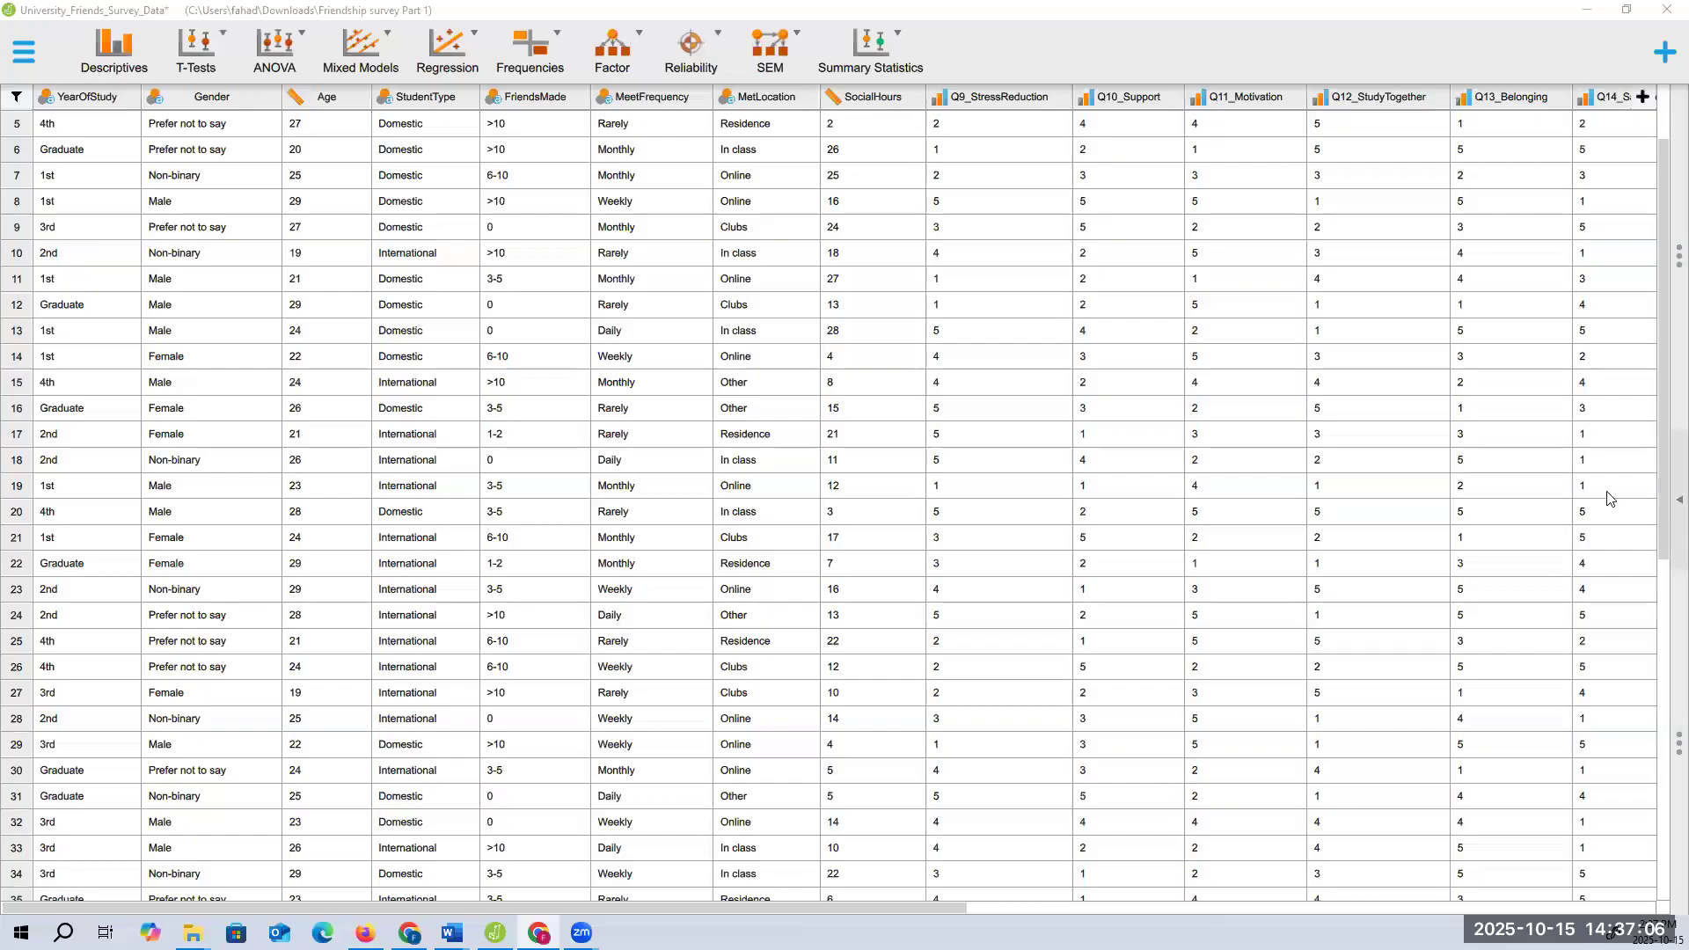
Expand the first Descriptive Statistics analysis of Age, SocialHours, GPA, StudyHours and StressLevel, and review the list of completed analyses
click(1680, 498)
scroll(253, 445, up, 3)
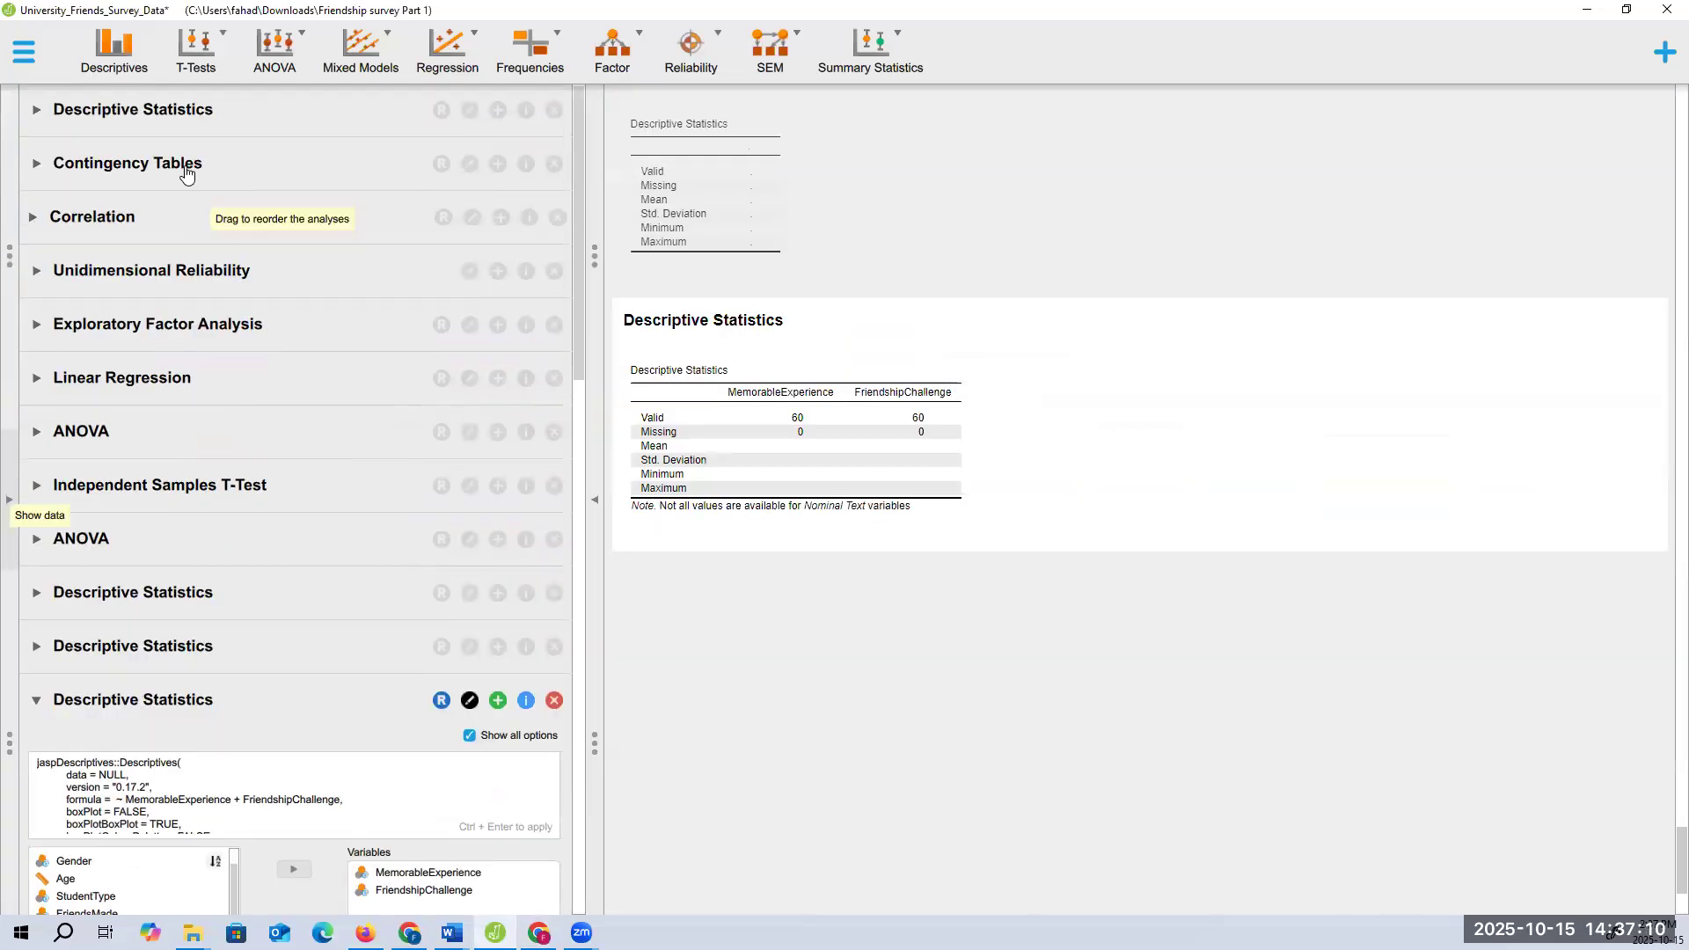
click(163, 110)
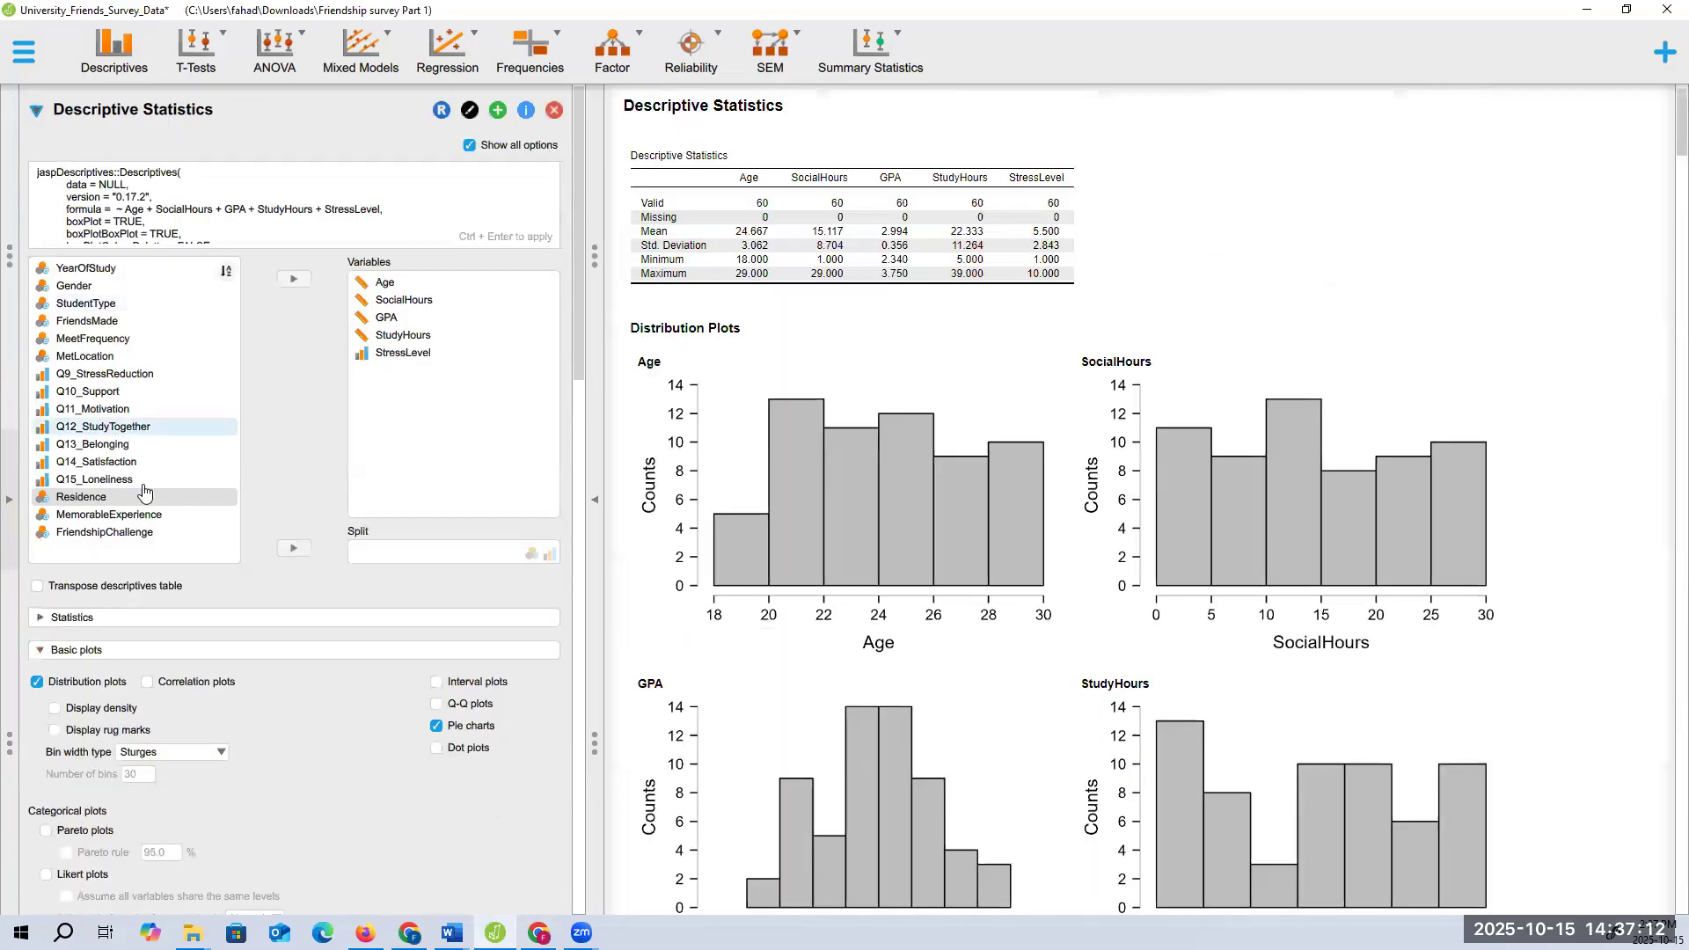
scroll(145, 491, down, 15)
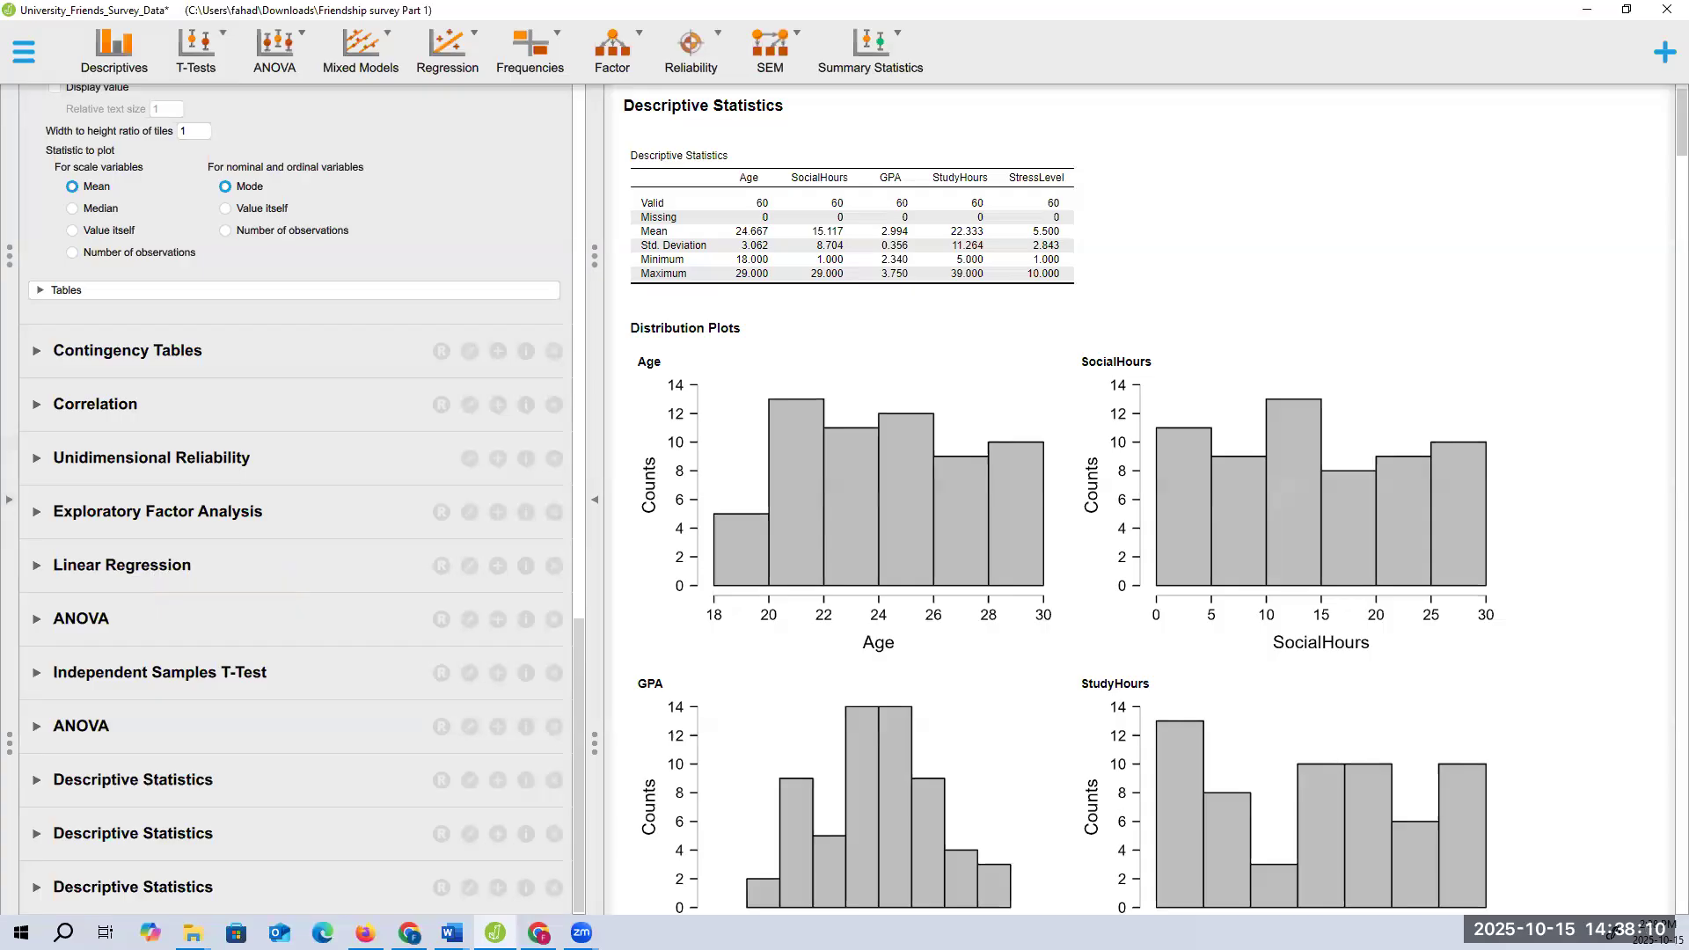
key(alt+Tab)
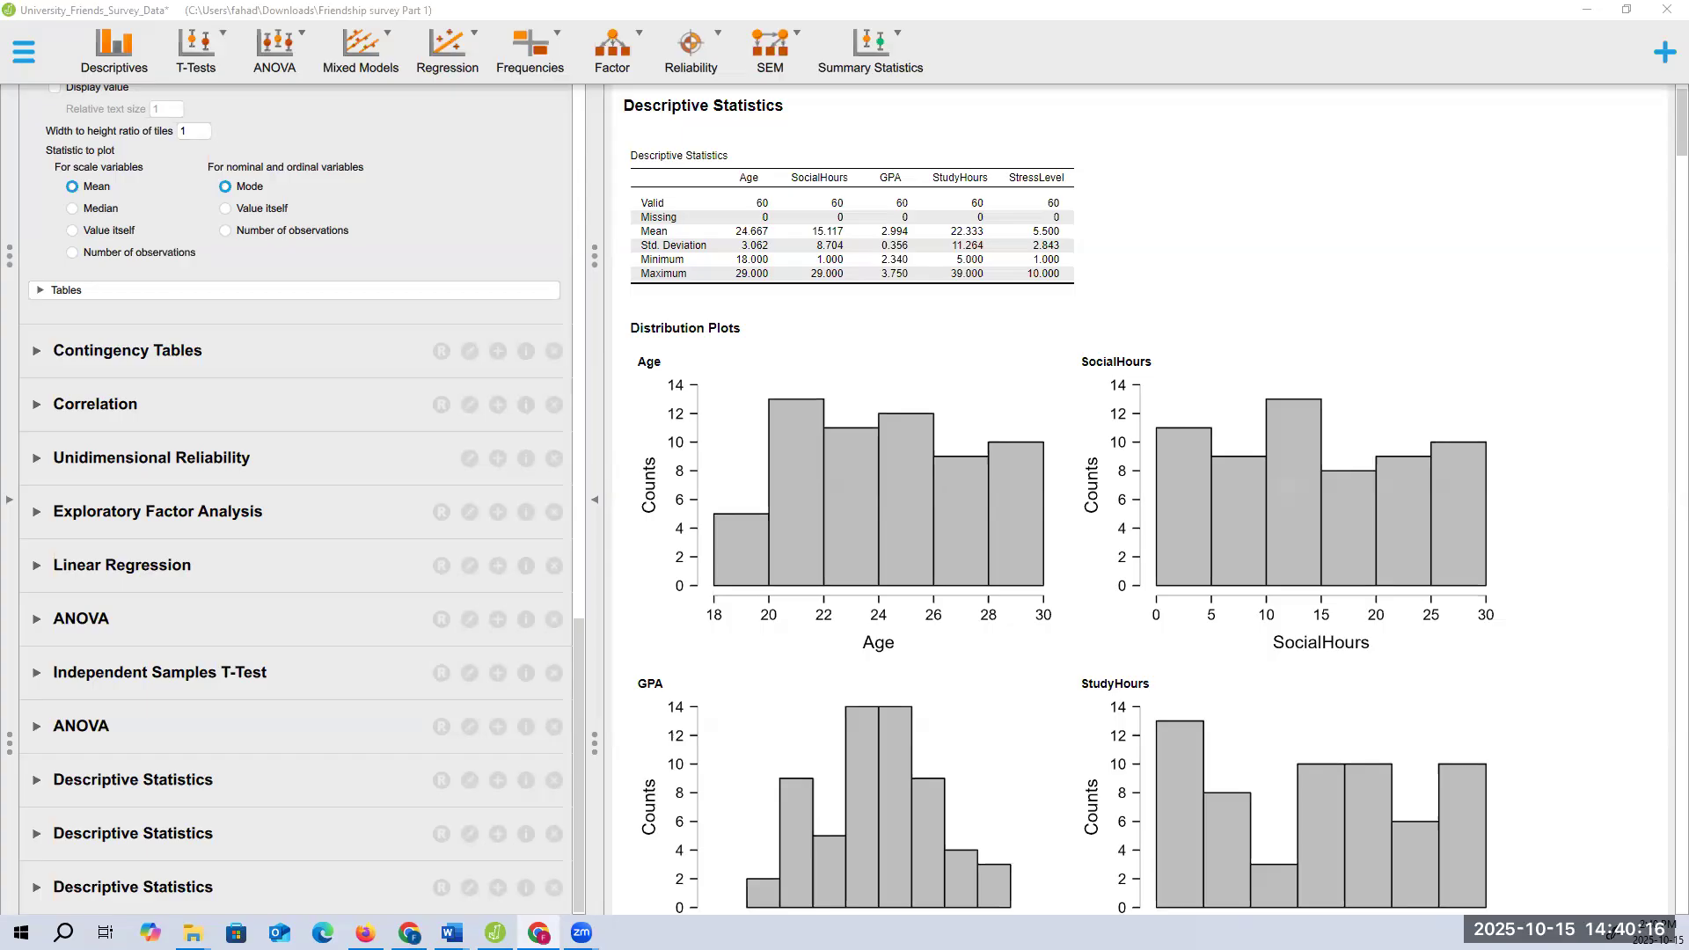
Review the variables and plot options of the first Descriptive Statistics analysis, and show the survey data table
scroll(498, 262, up, 10)
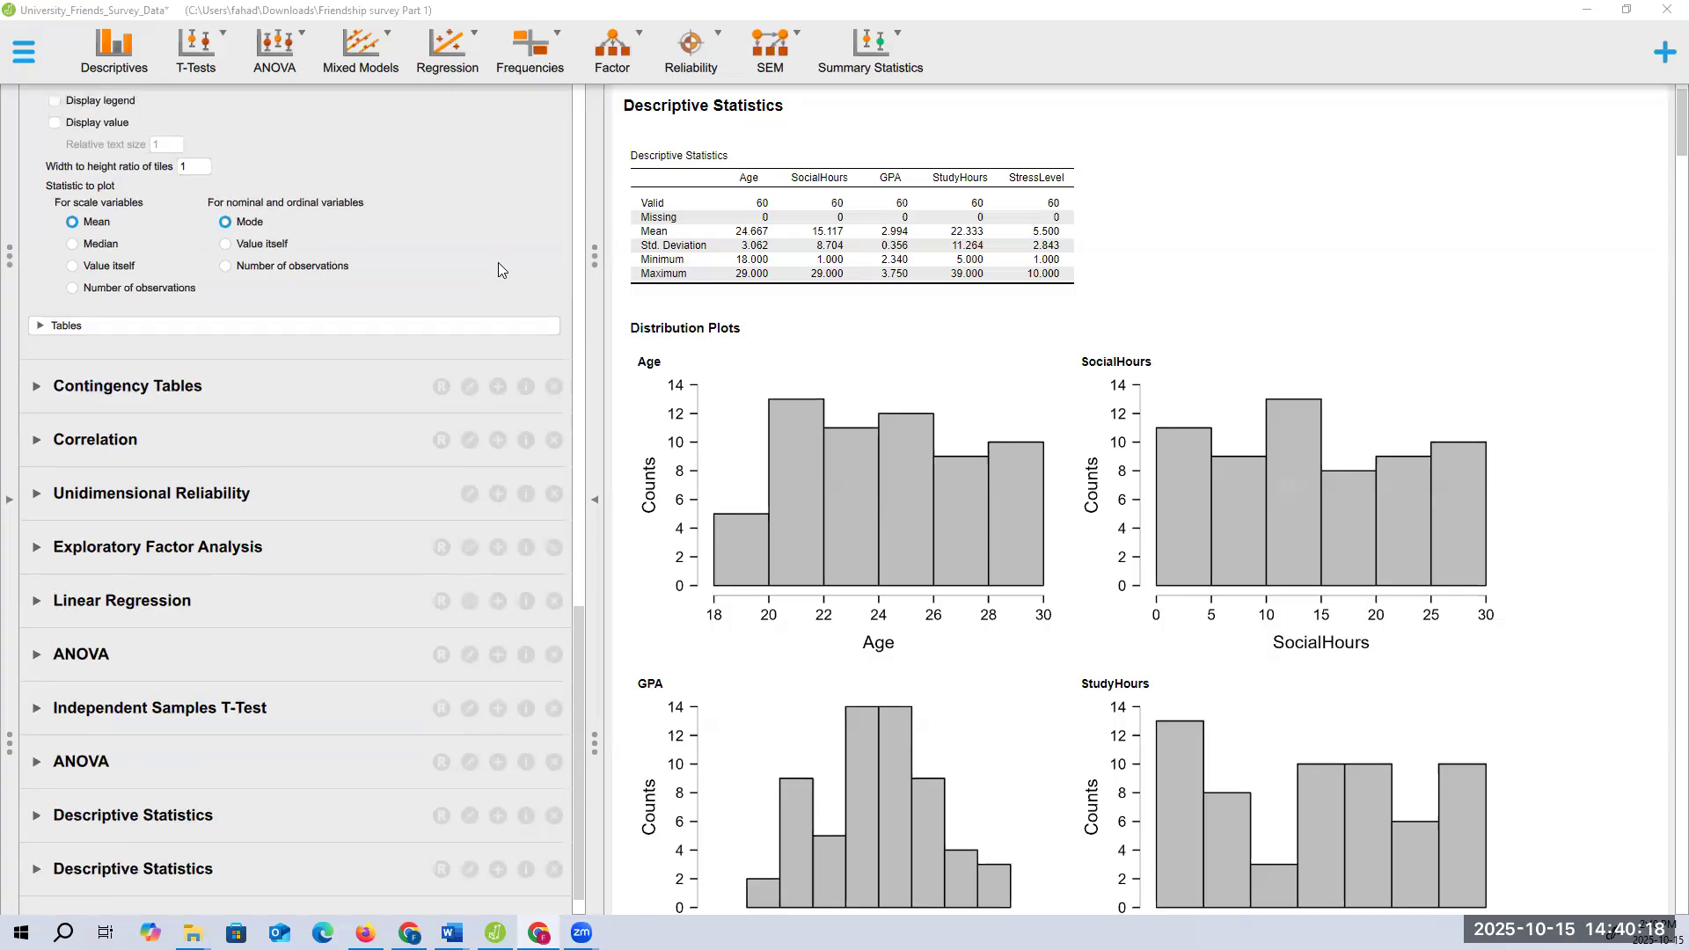
scroll(498, 255, up, 8)
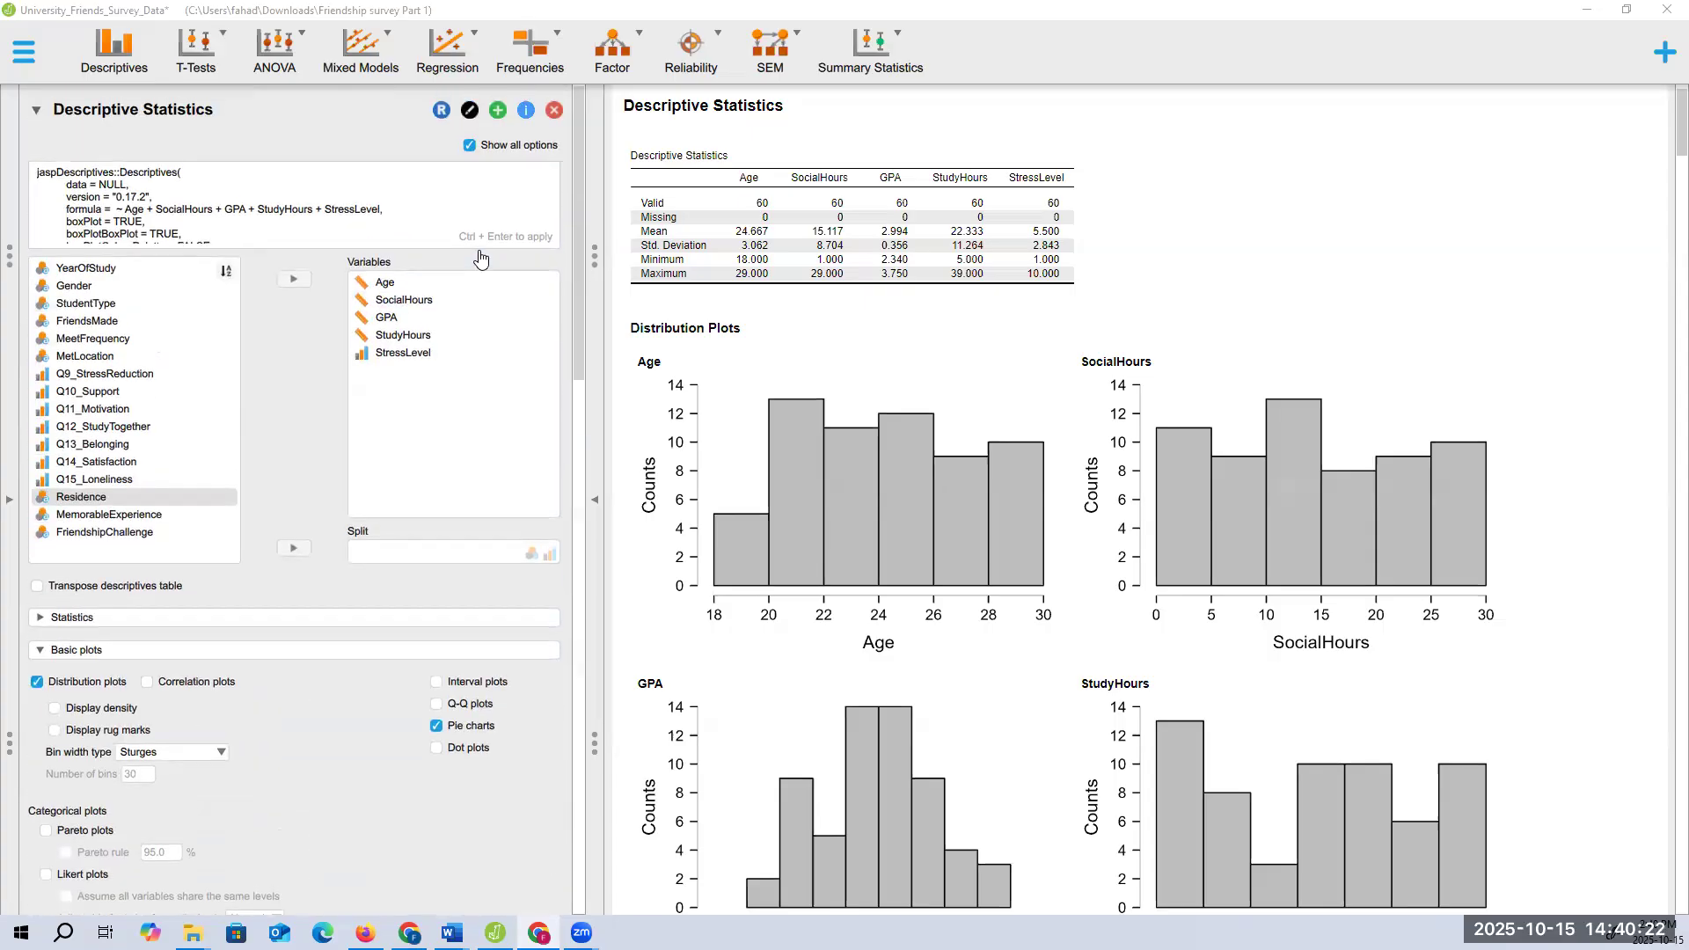
scroll(480, 257, down, 15)
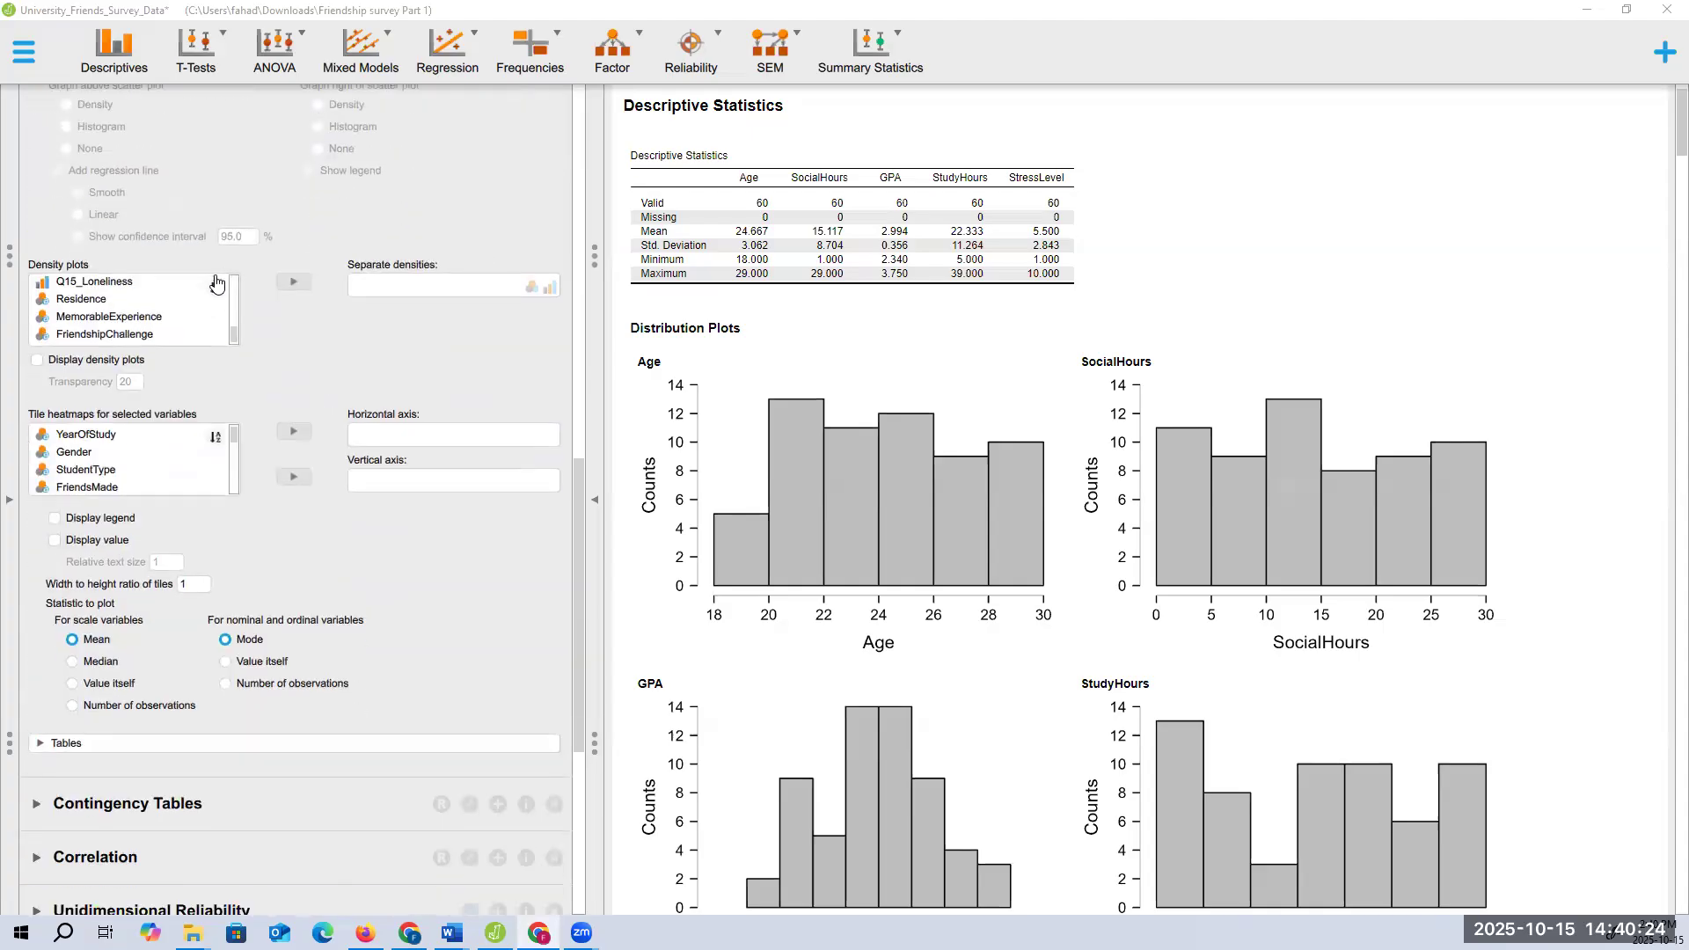
click(6, 500)
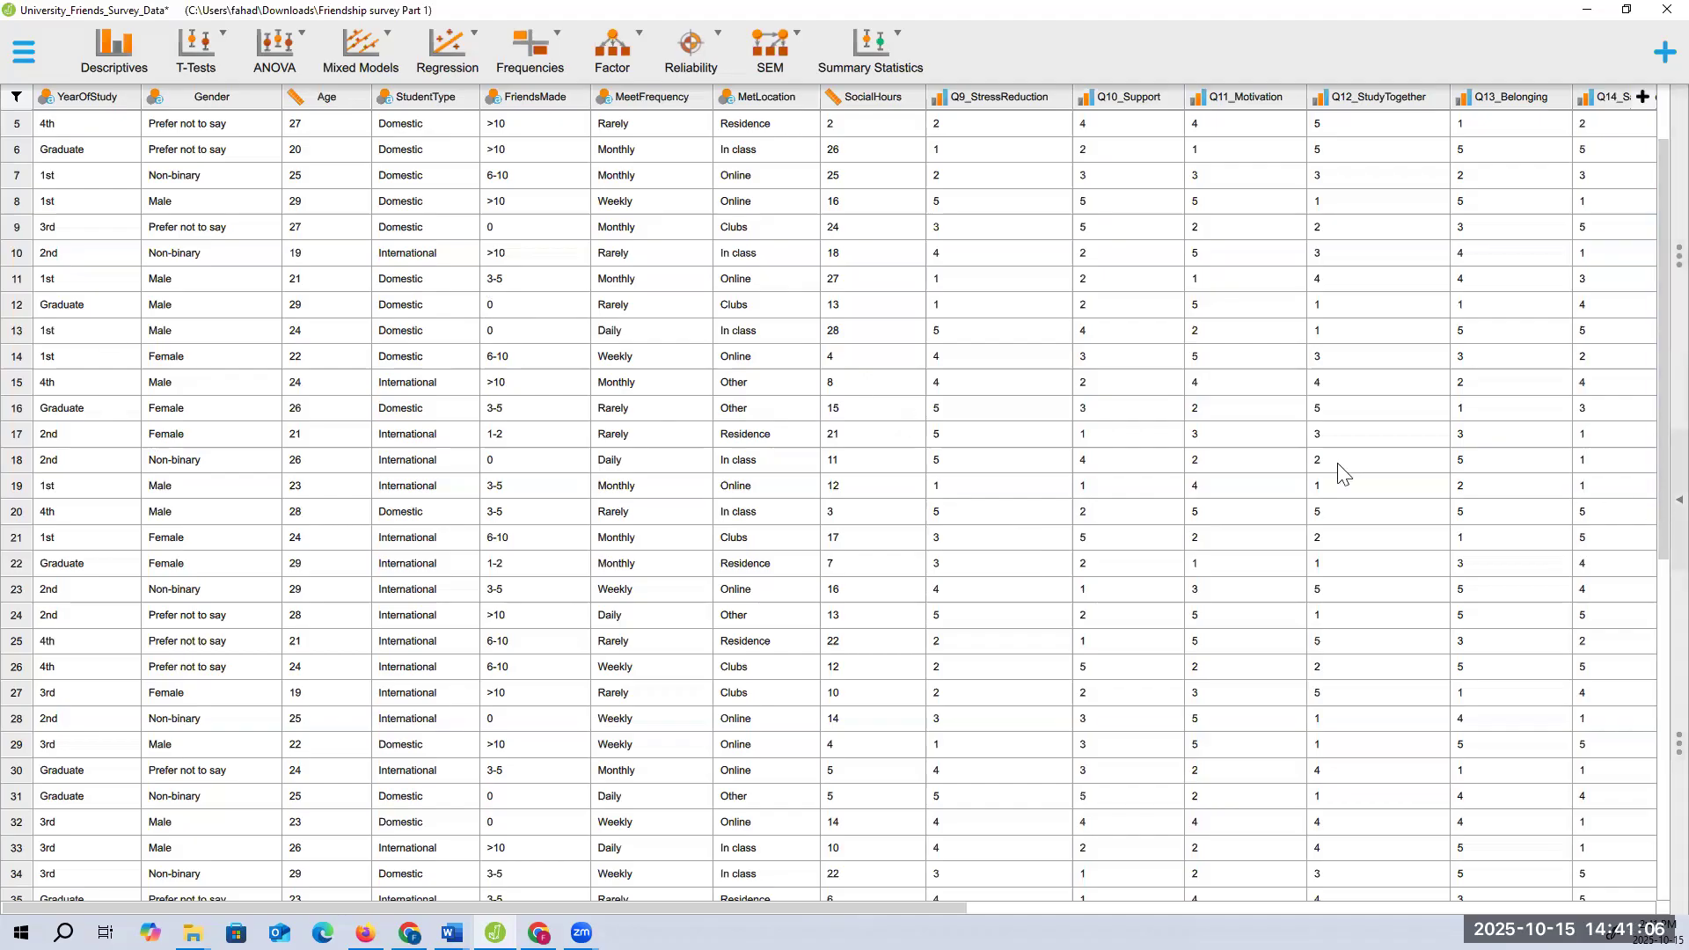
Go back over the first Descriptive Statistics analysis's settings and the list of completed analyses, and return to the survey data table
scroll(365, 451, down, 5)
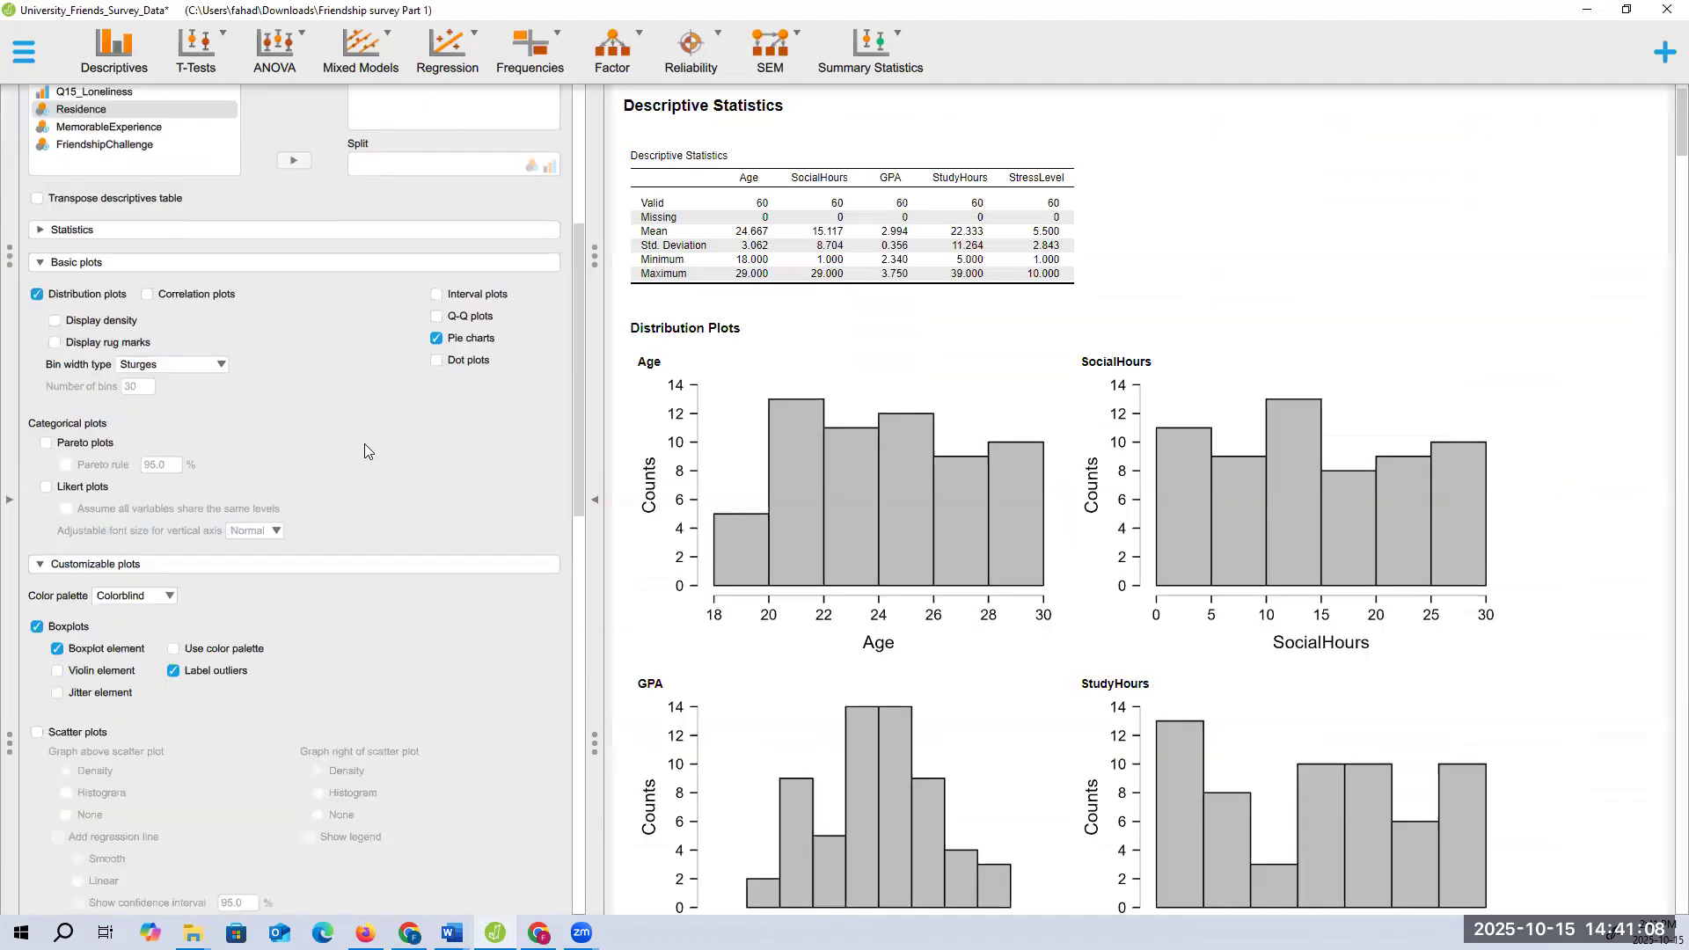
scroll(365, 443, down, 10)
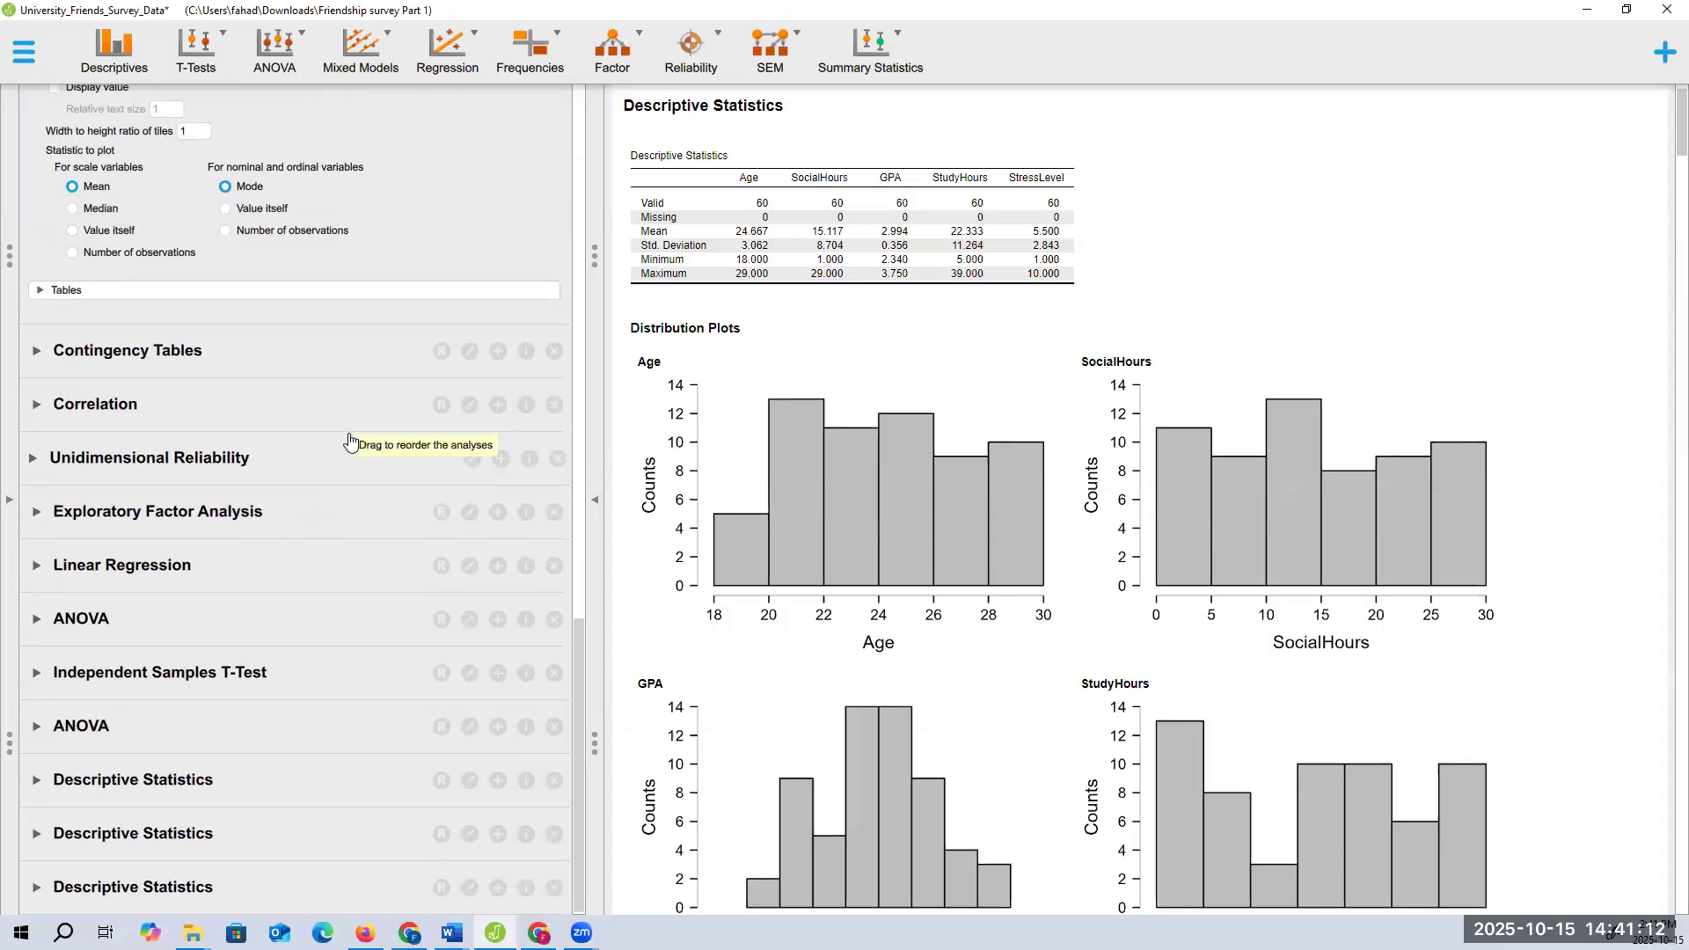
scroll(242, 528, up, 5)
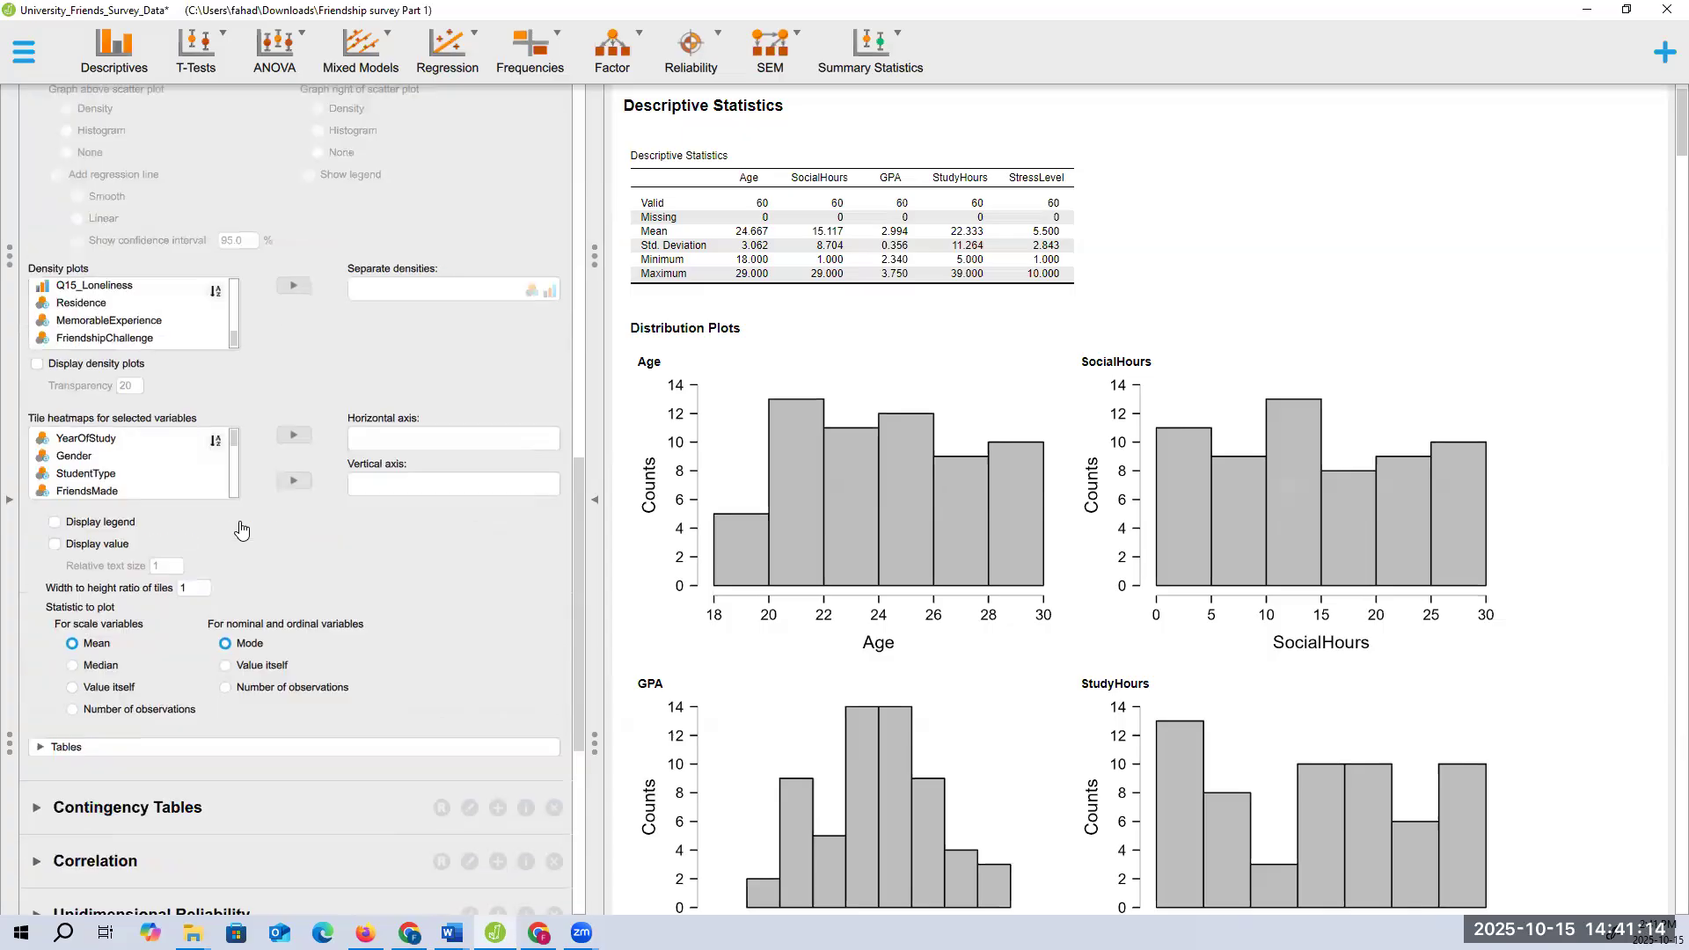
scroll(242, 527, up, 5)
scroll(242, 528, down, 10)
scroll(241, 521, up, 15)
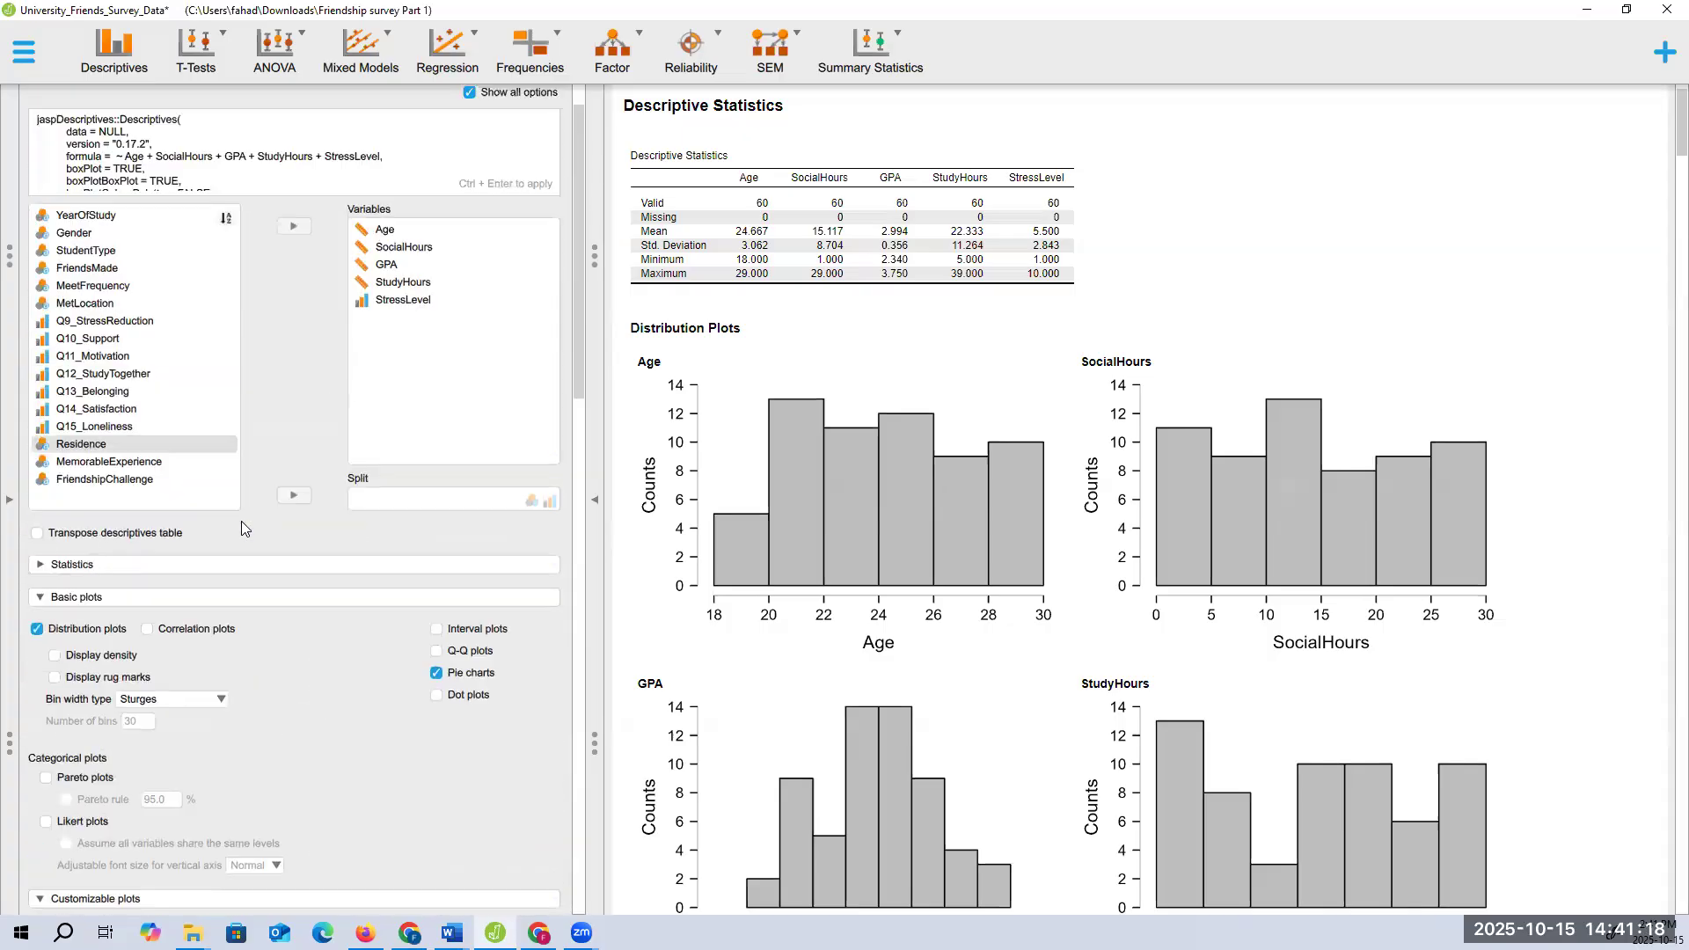
scroll(242, 521, up, 1)
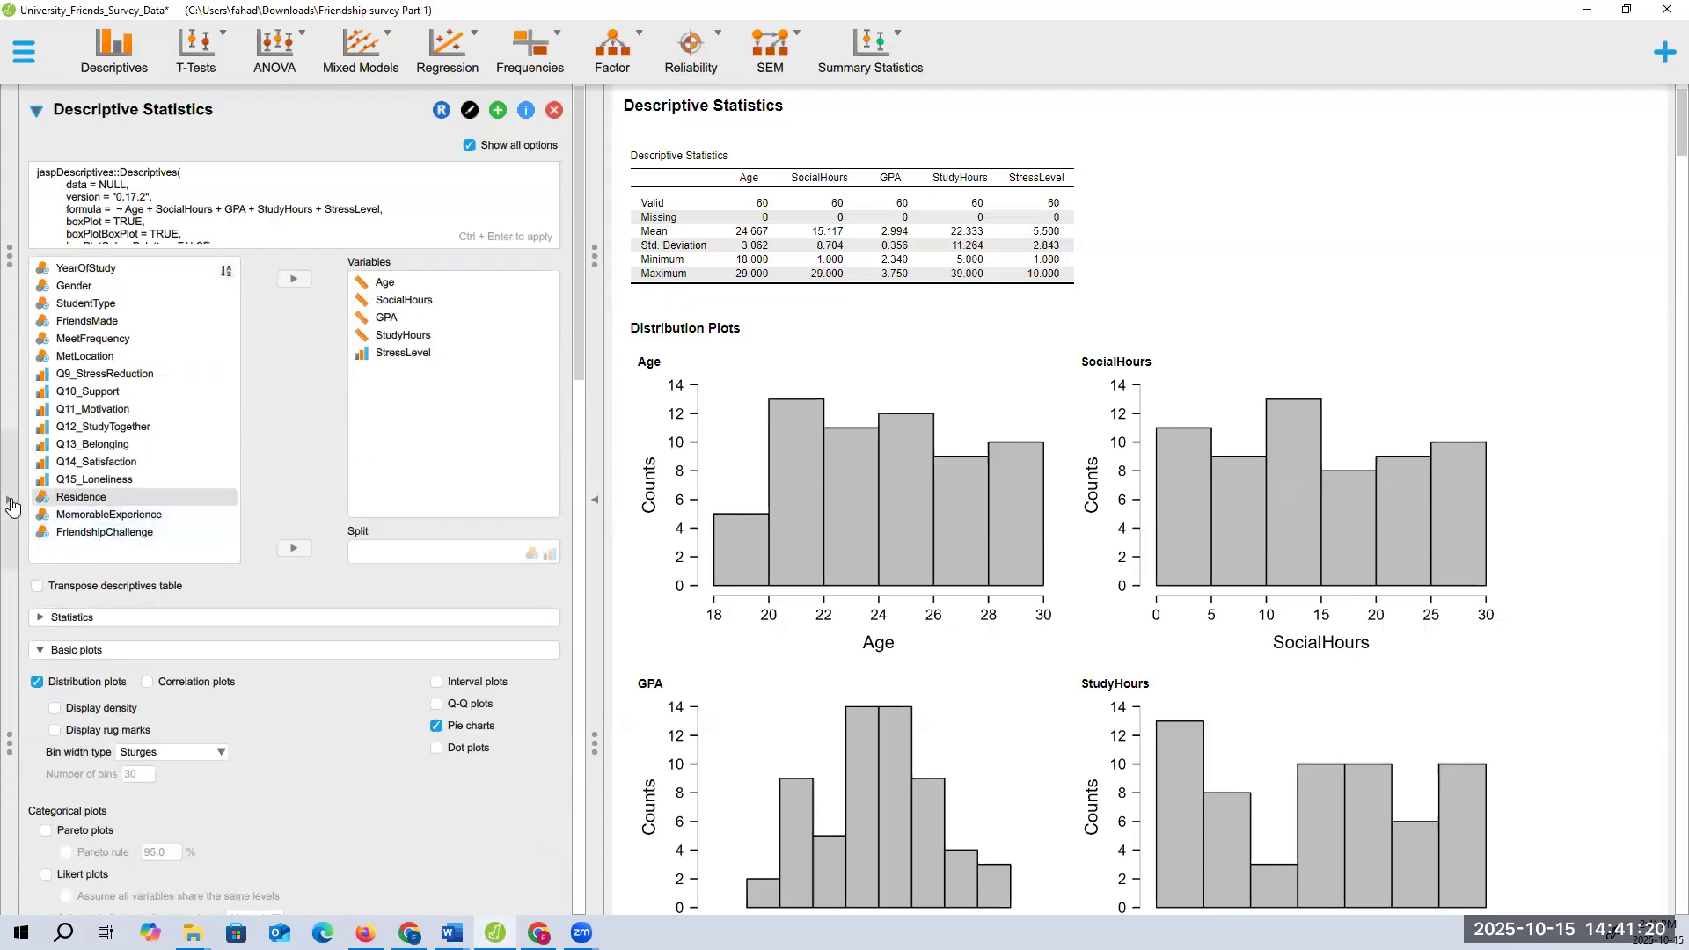
scroll(216, 528, down, 14)
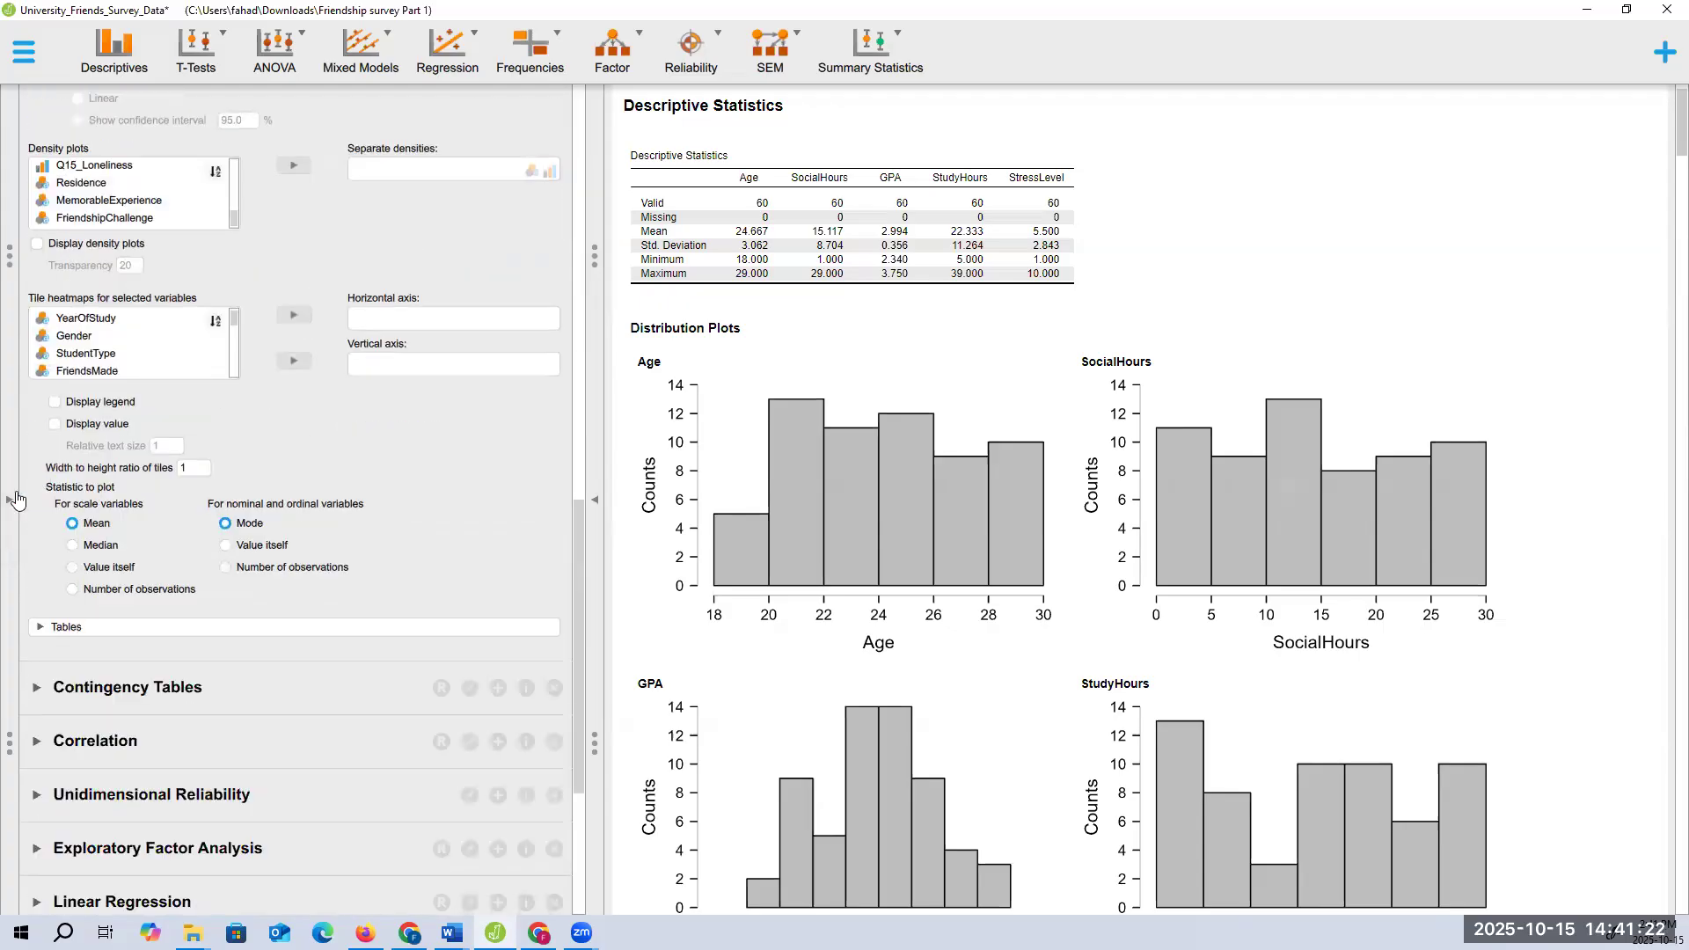
click(595, 499)
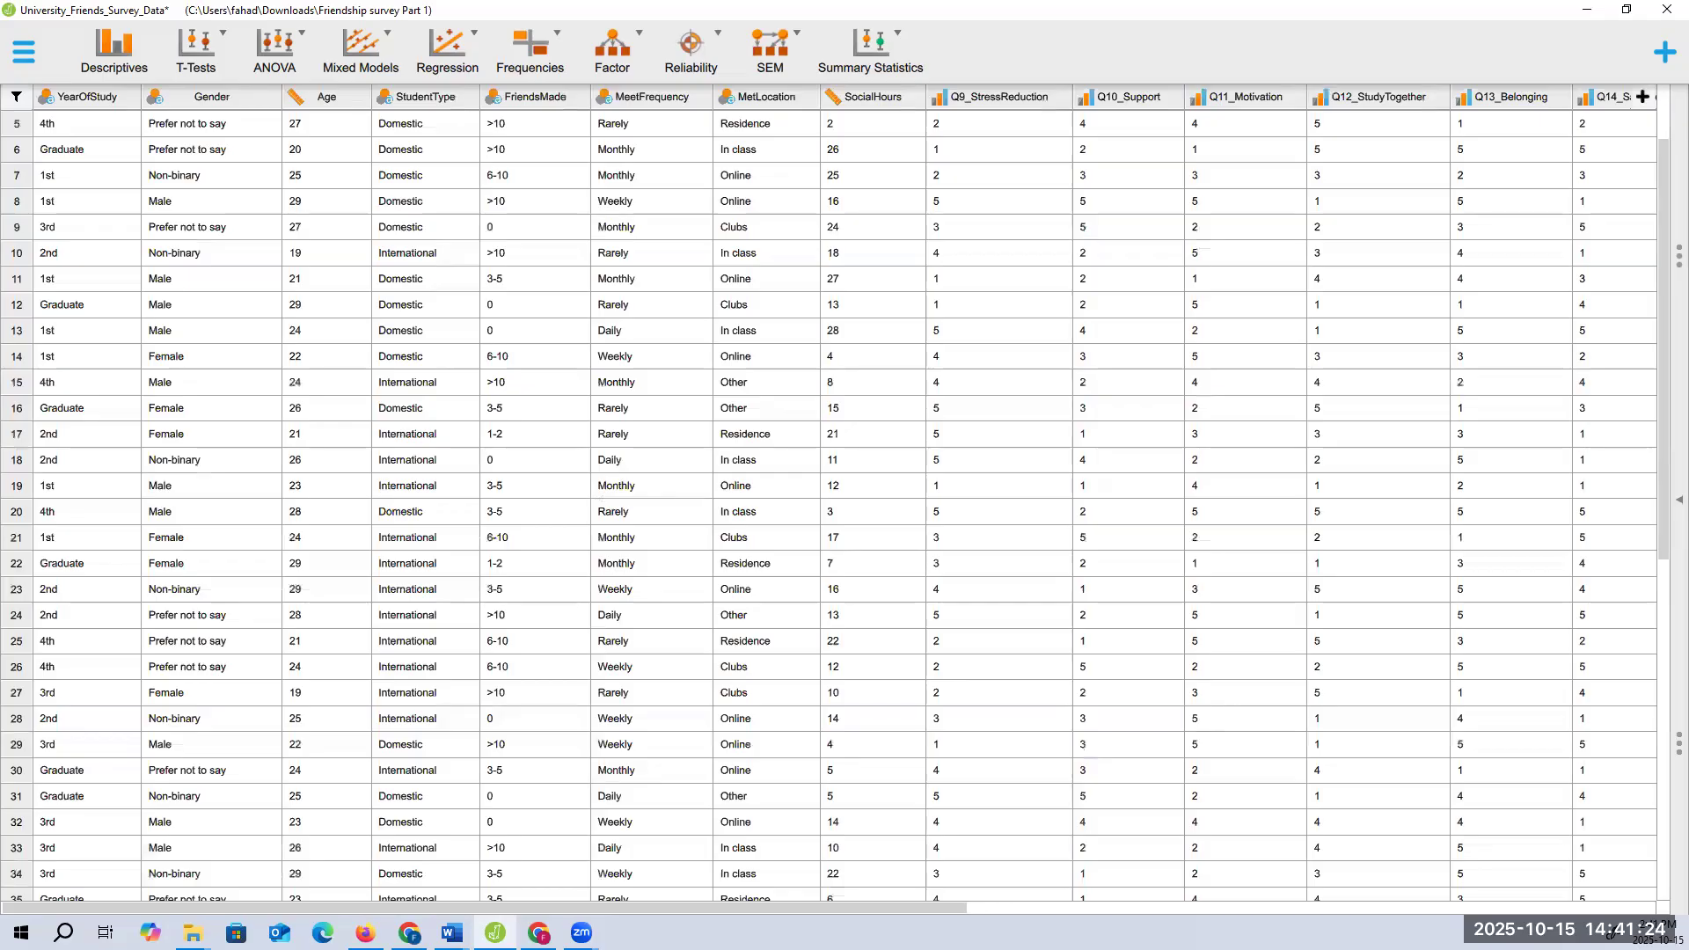